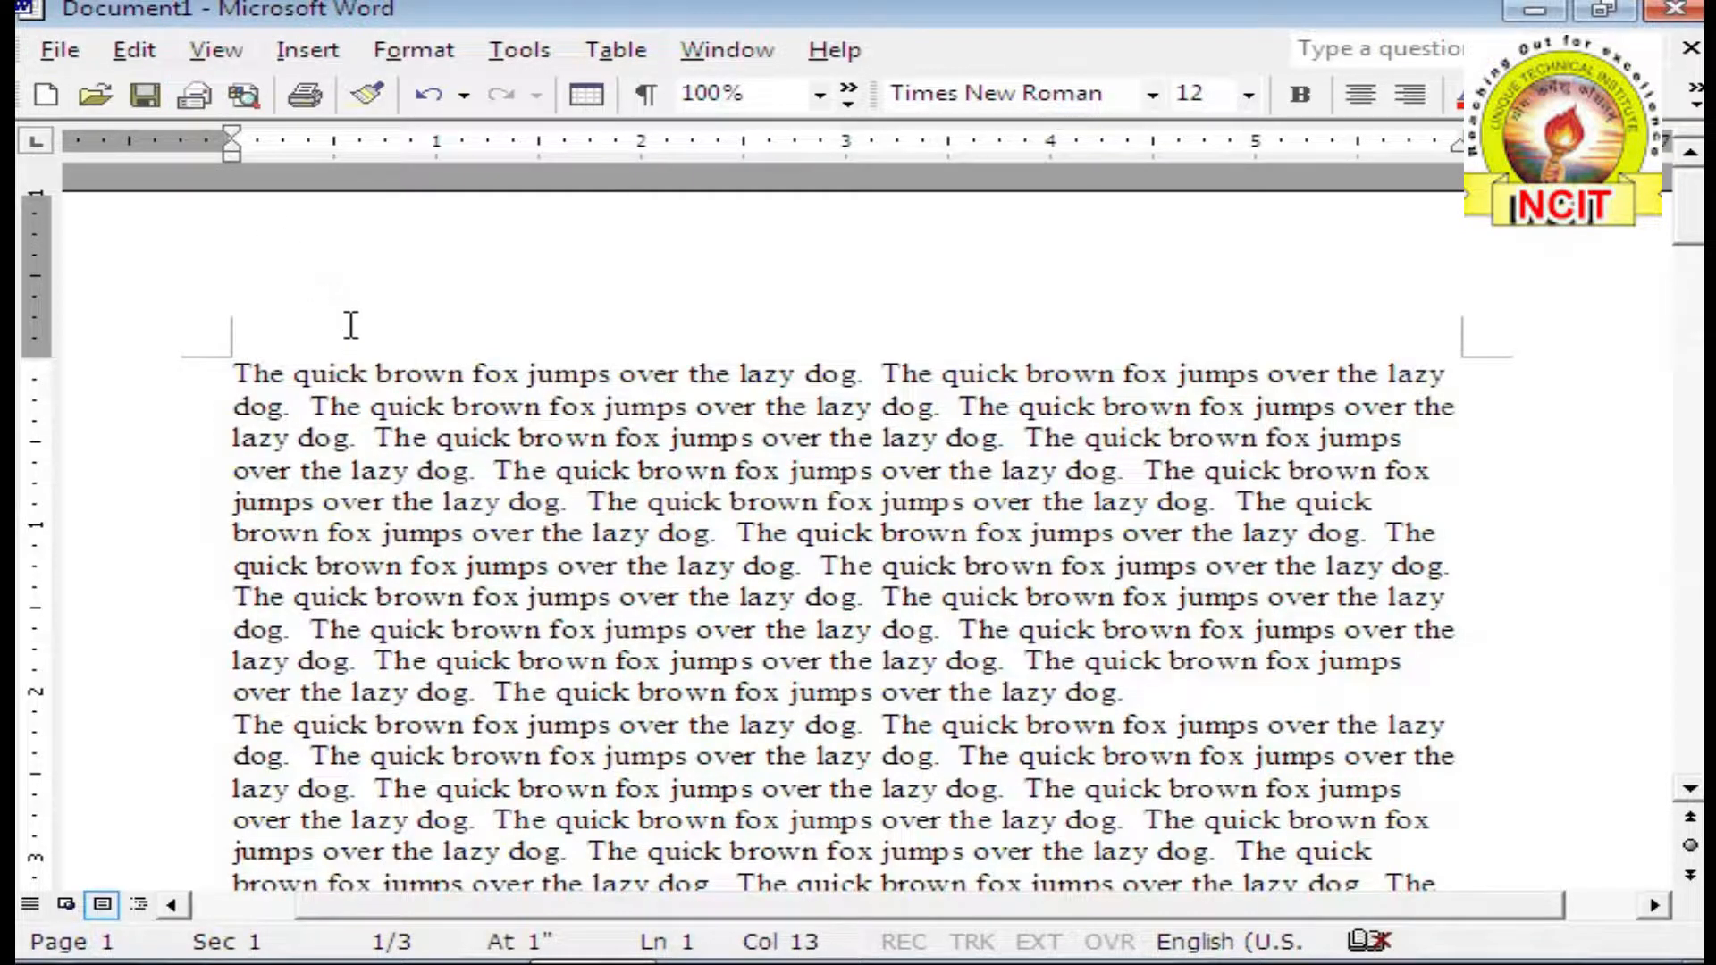
left_click(208, 59)
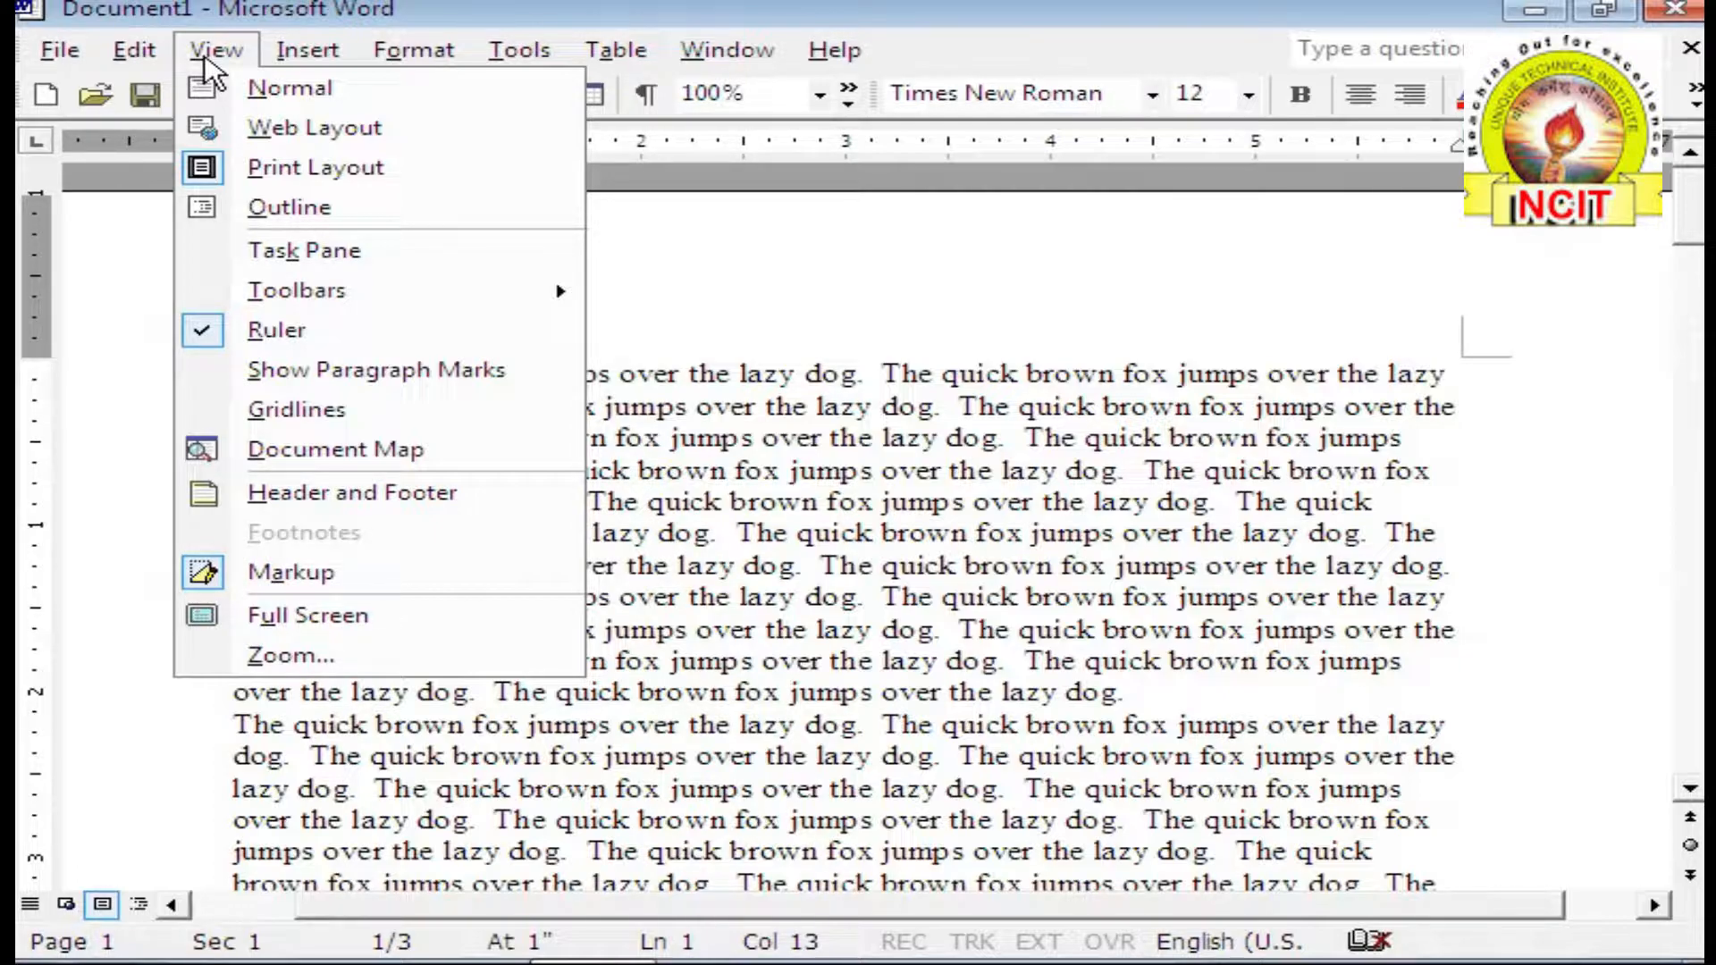
left_click(929, 467)
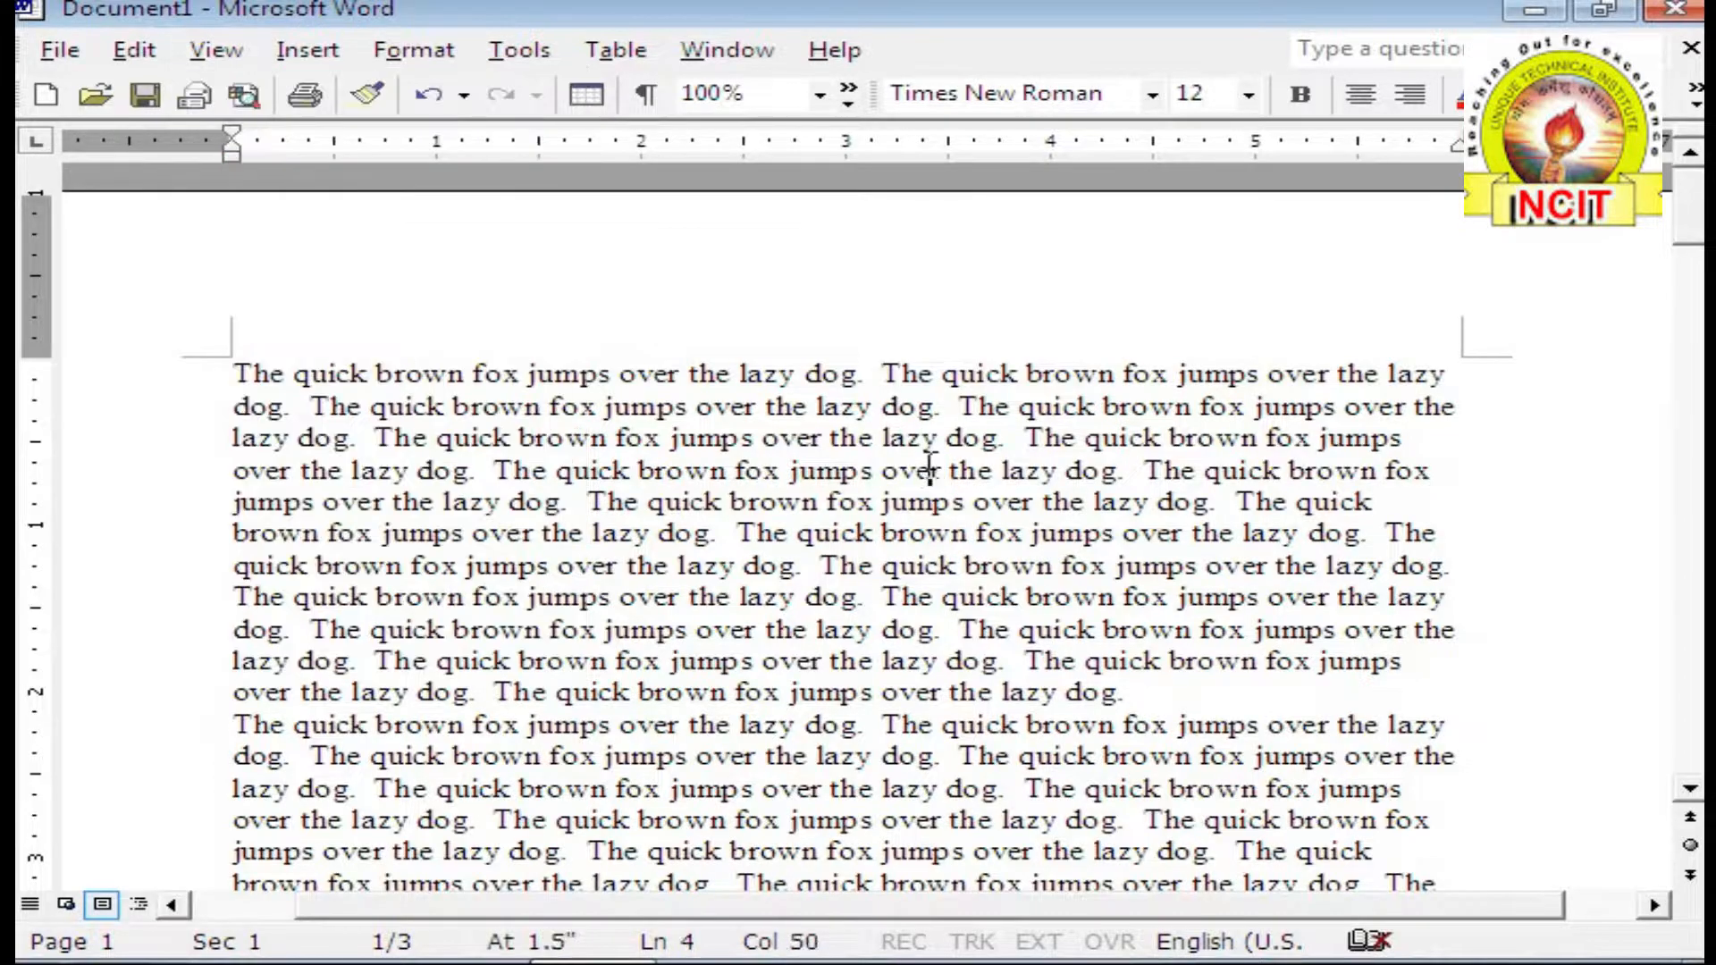
scroll(329, 386, "down", 3)
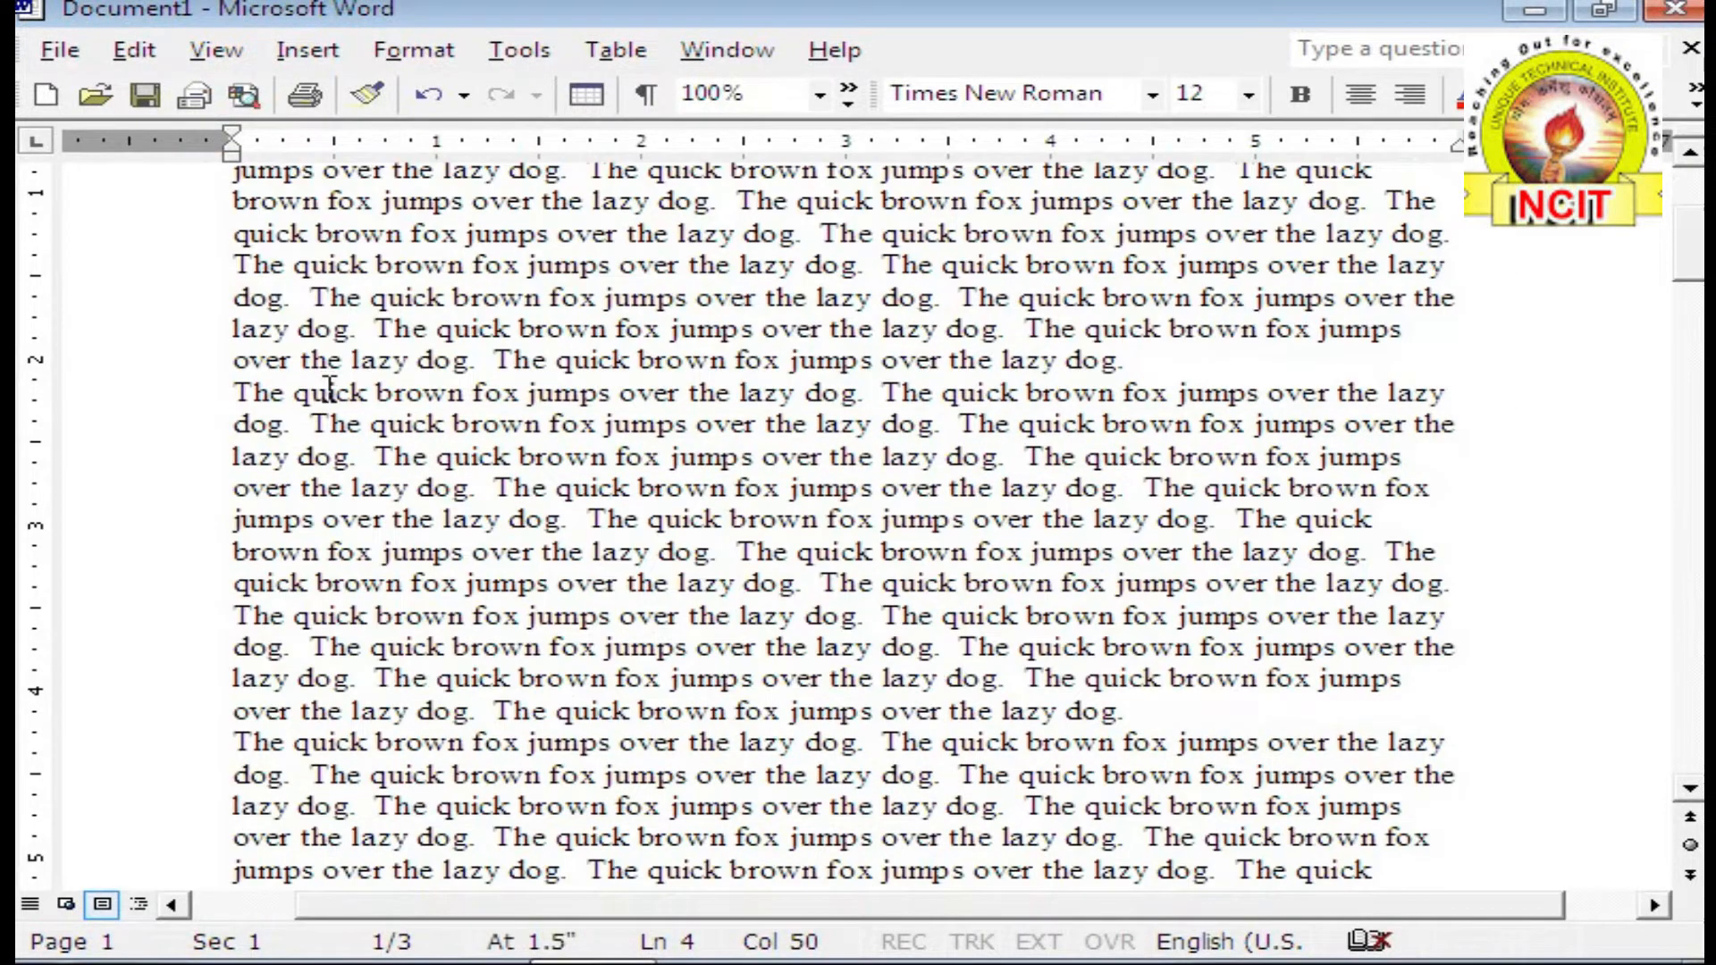
scroll(330, 386, "down", 1)
scroll(335, 393, "up", 4)
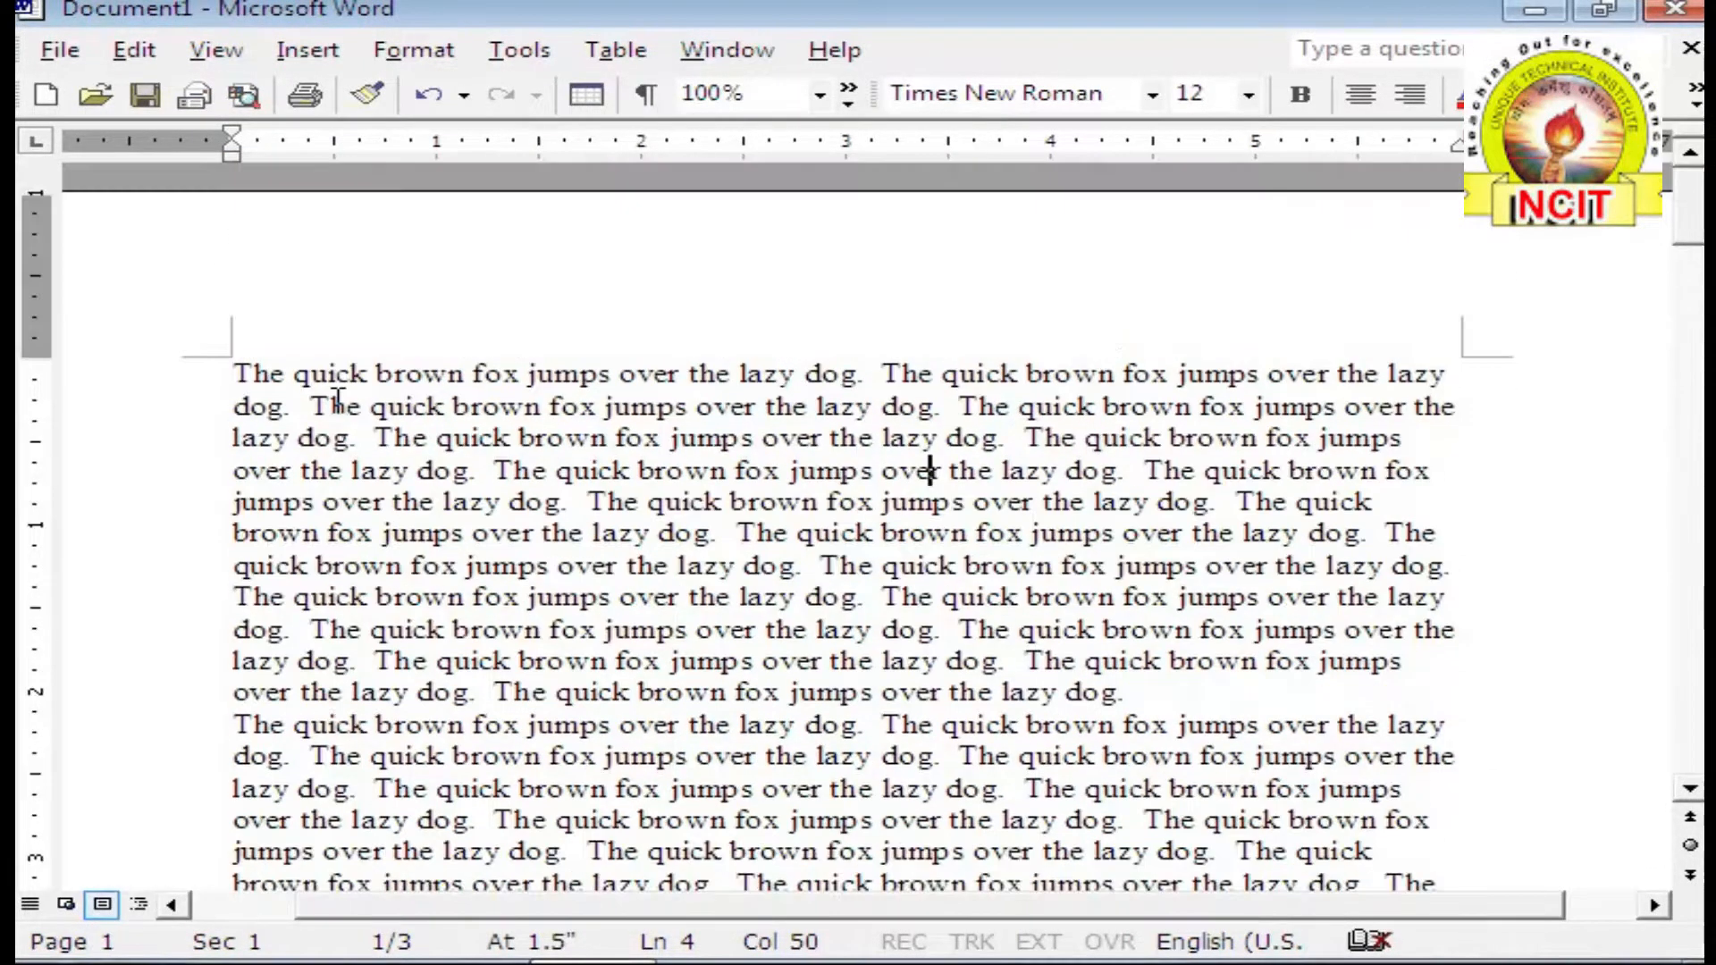
Step: Switch the document to Normal view and look through its pages down to the page break and back to the start
left_click(236, 372)
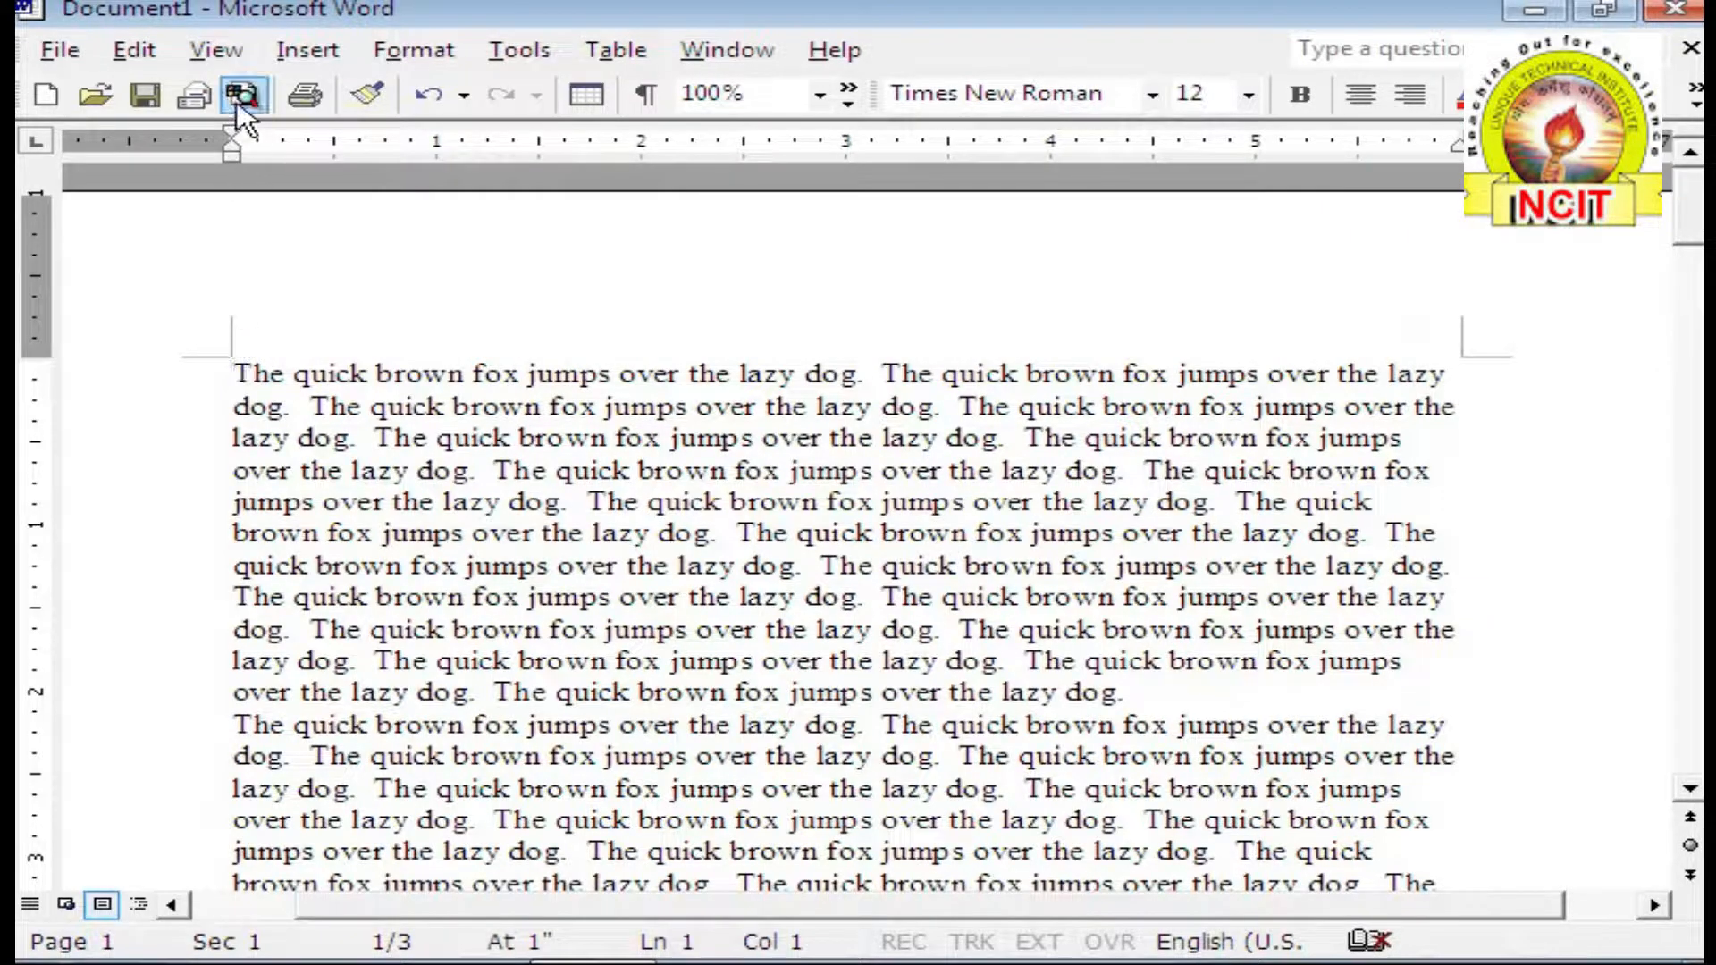
left_click(223, 59)
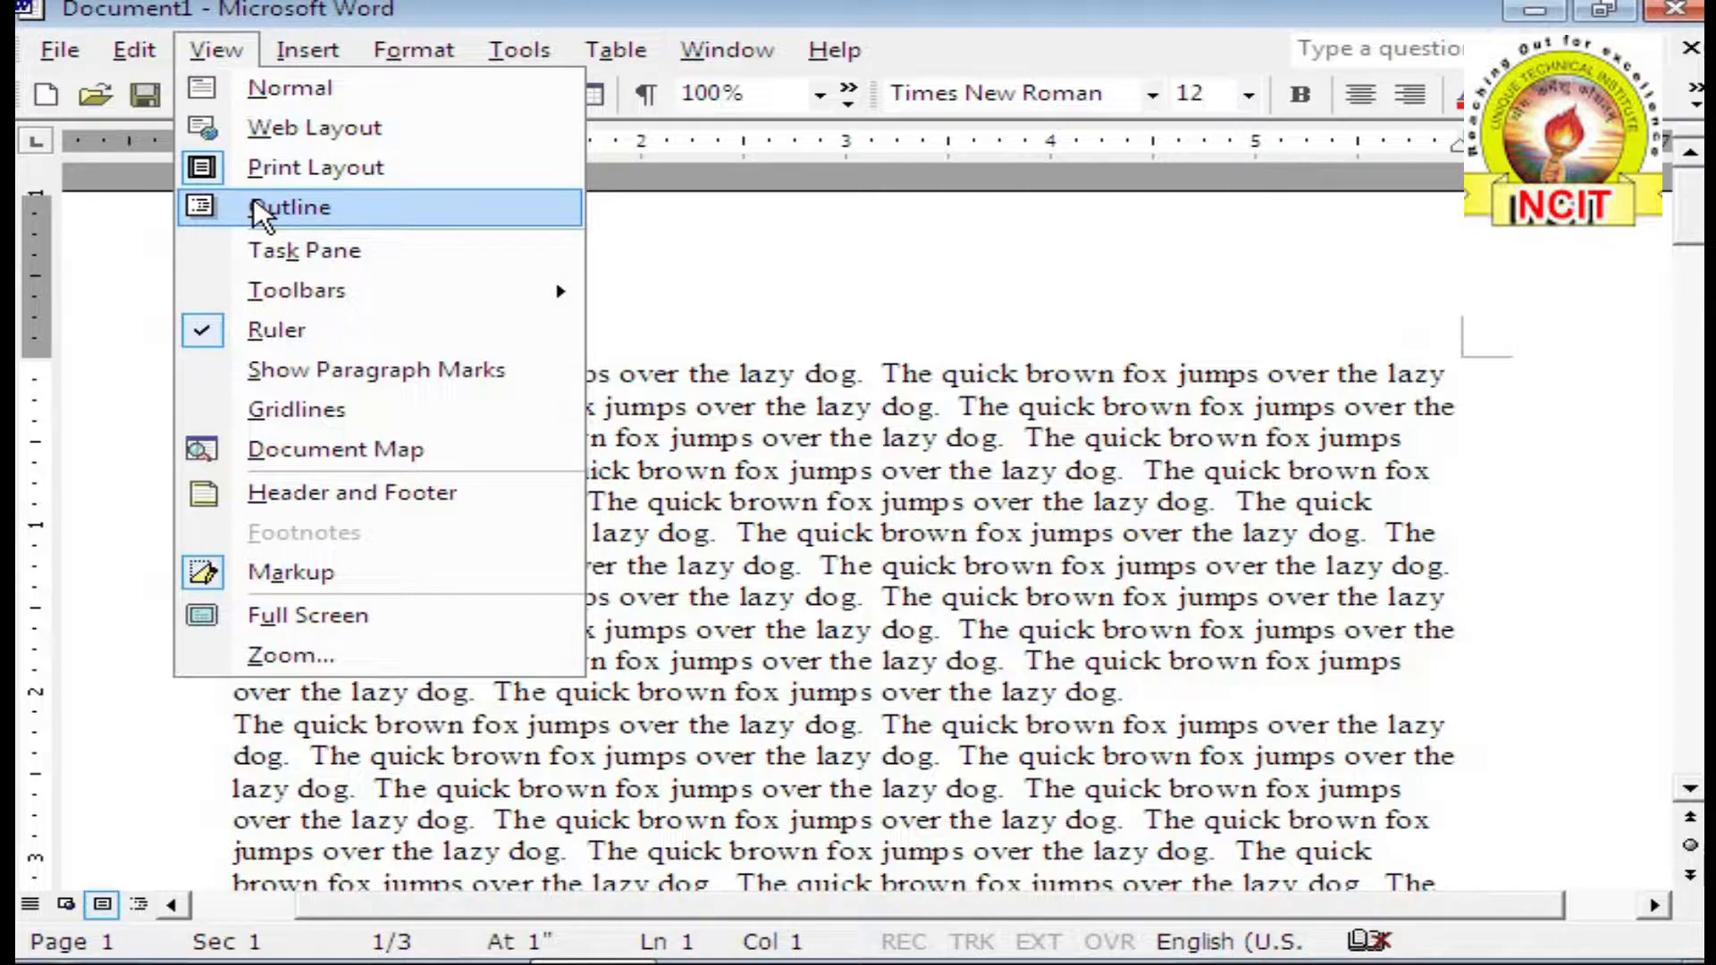
left_click(257, 93)
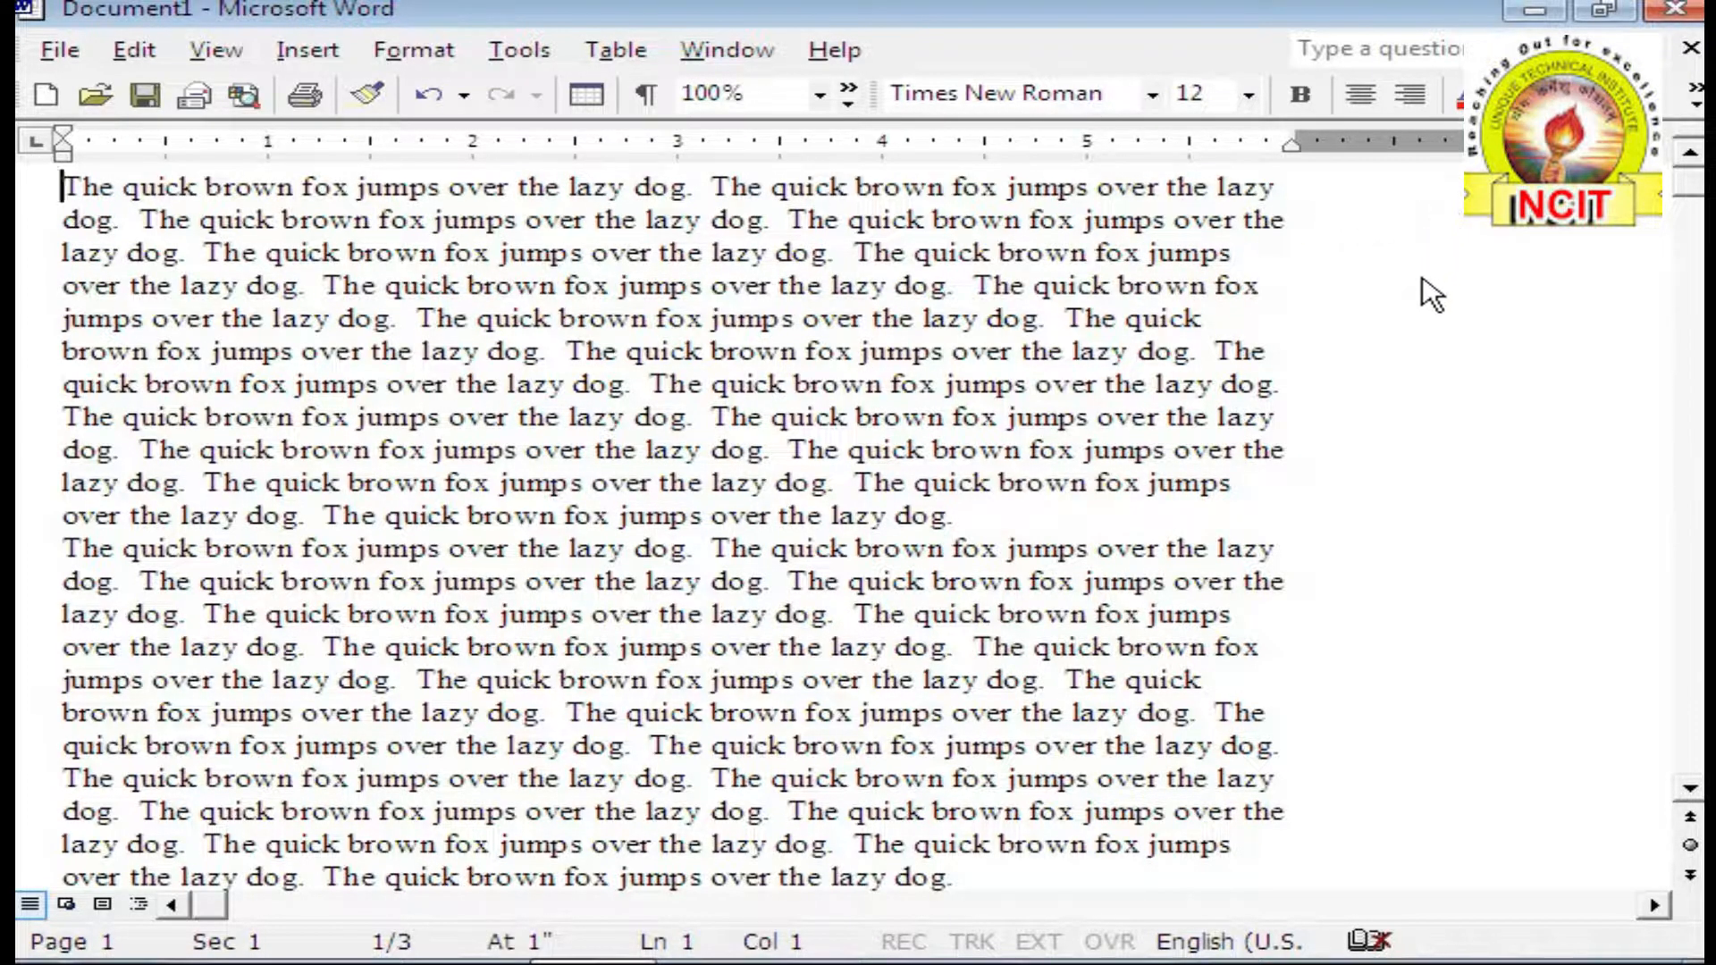
left_click(1690, 790)
left_click_drag(1690, 790, 1690, 790)
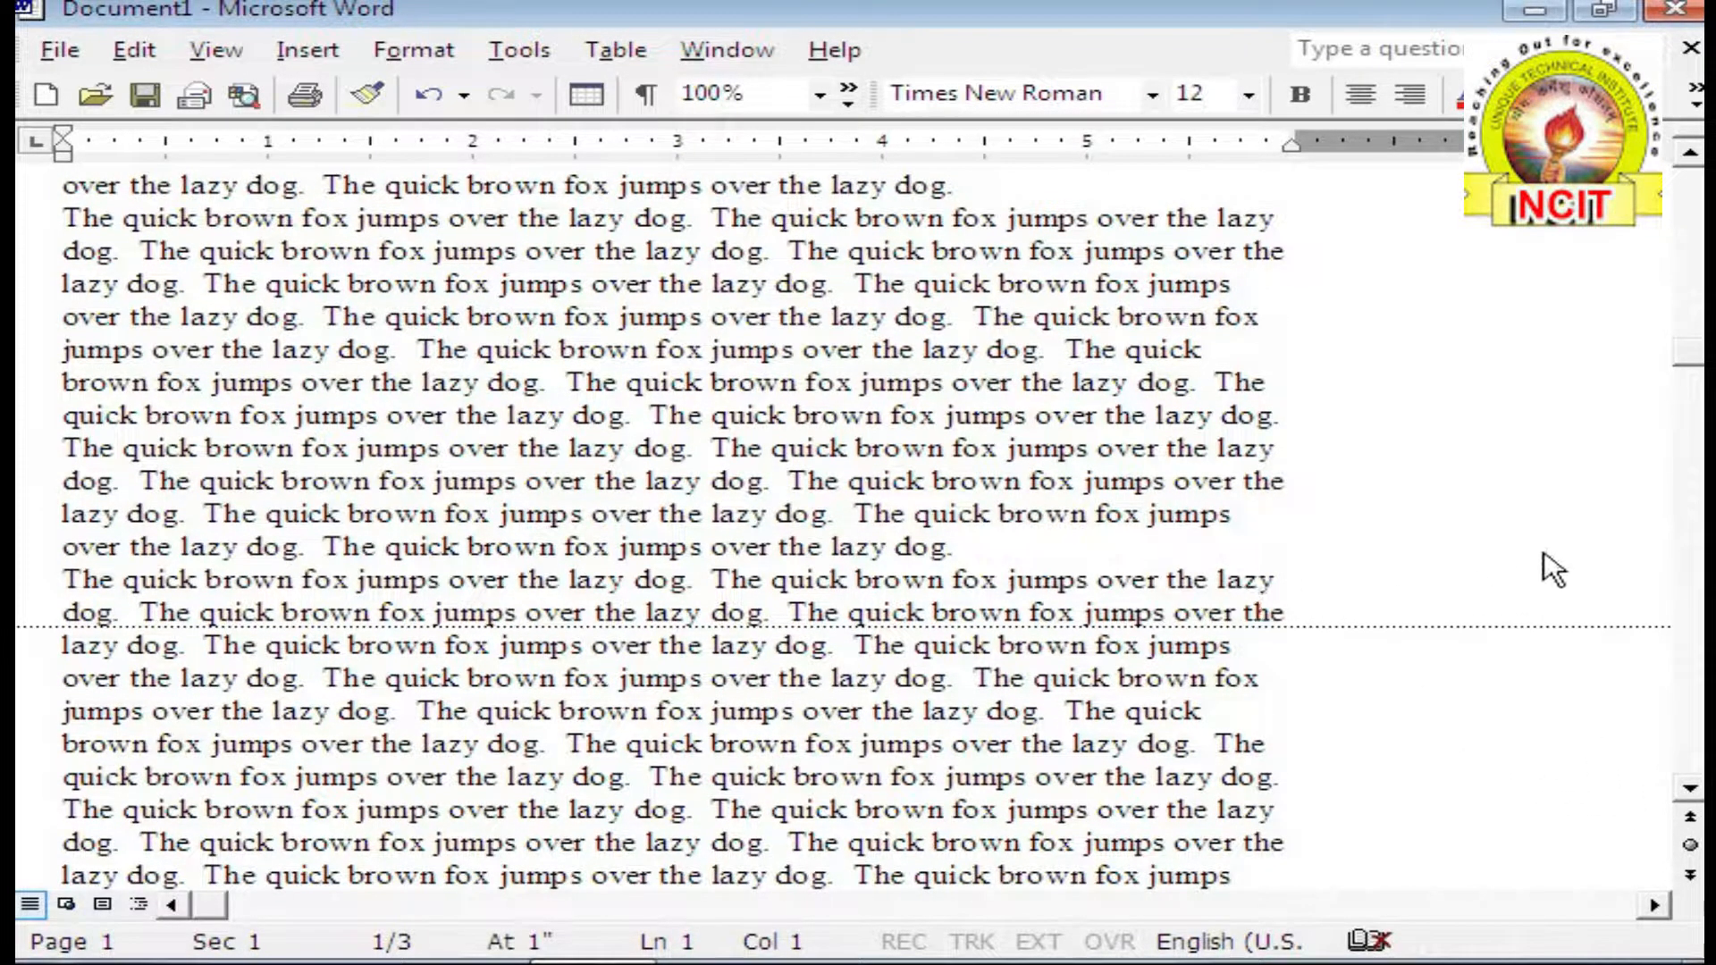
left_click_drag(1698, 353, 1690, 501)
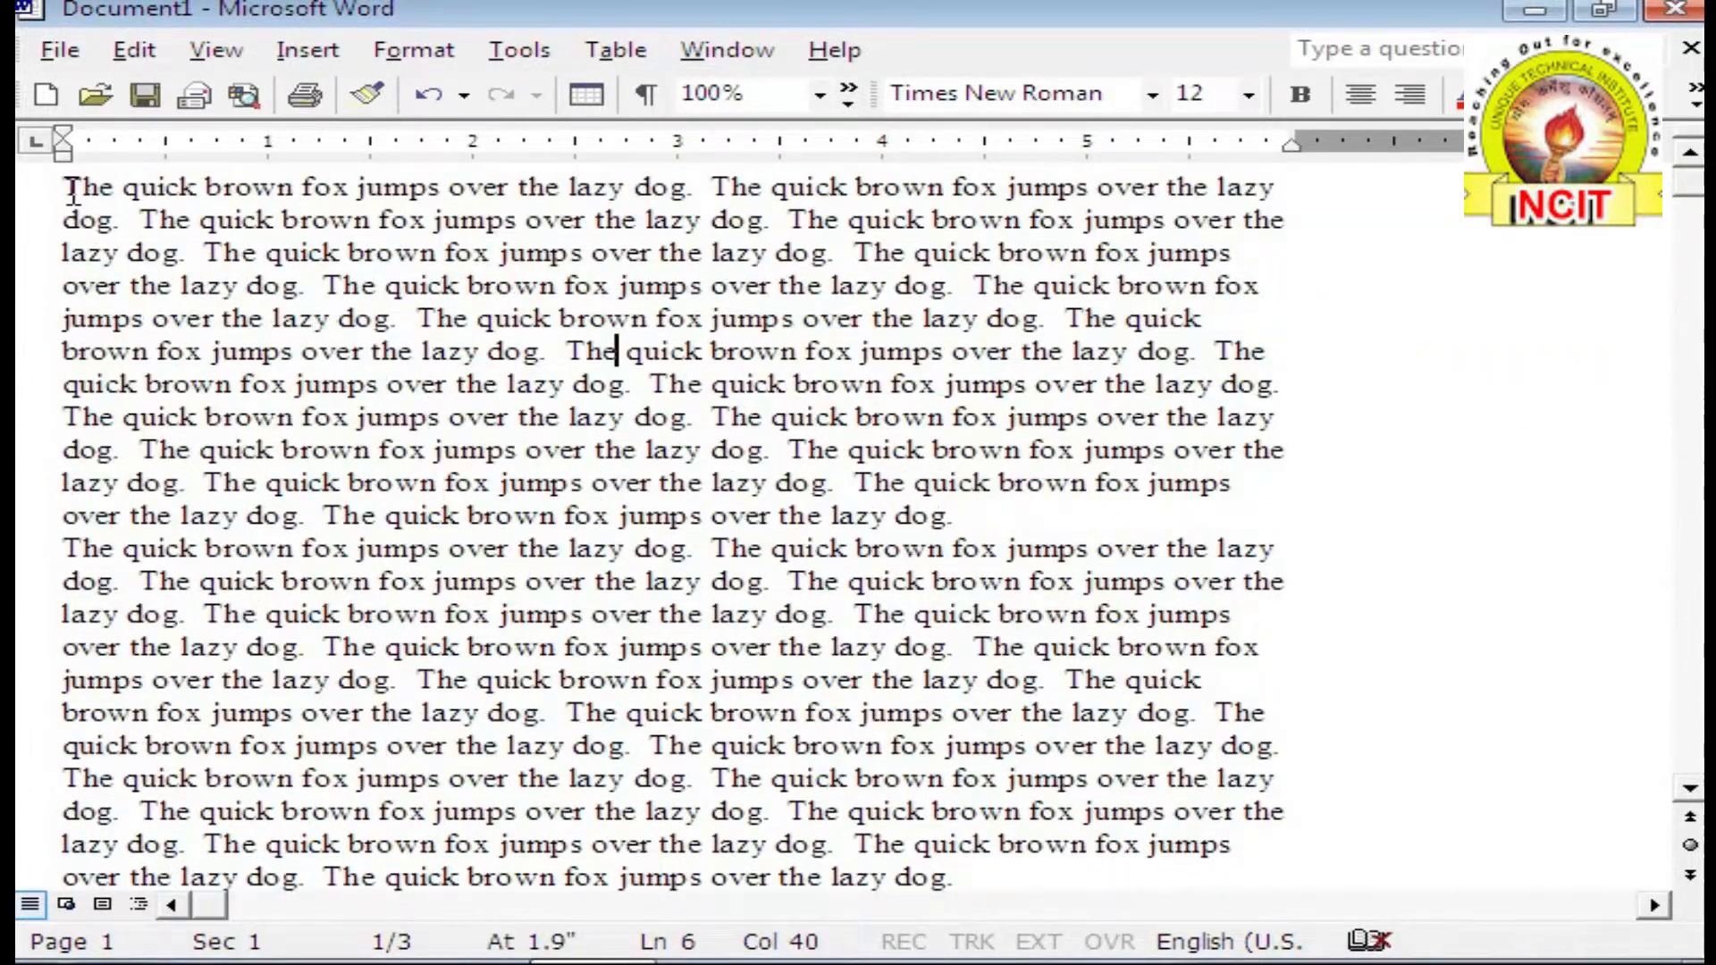
left_click(68, 188)
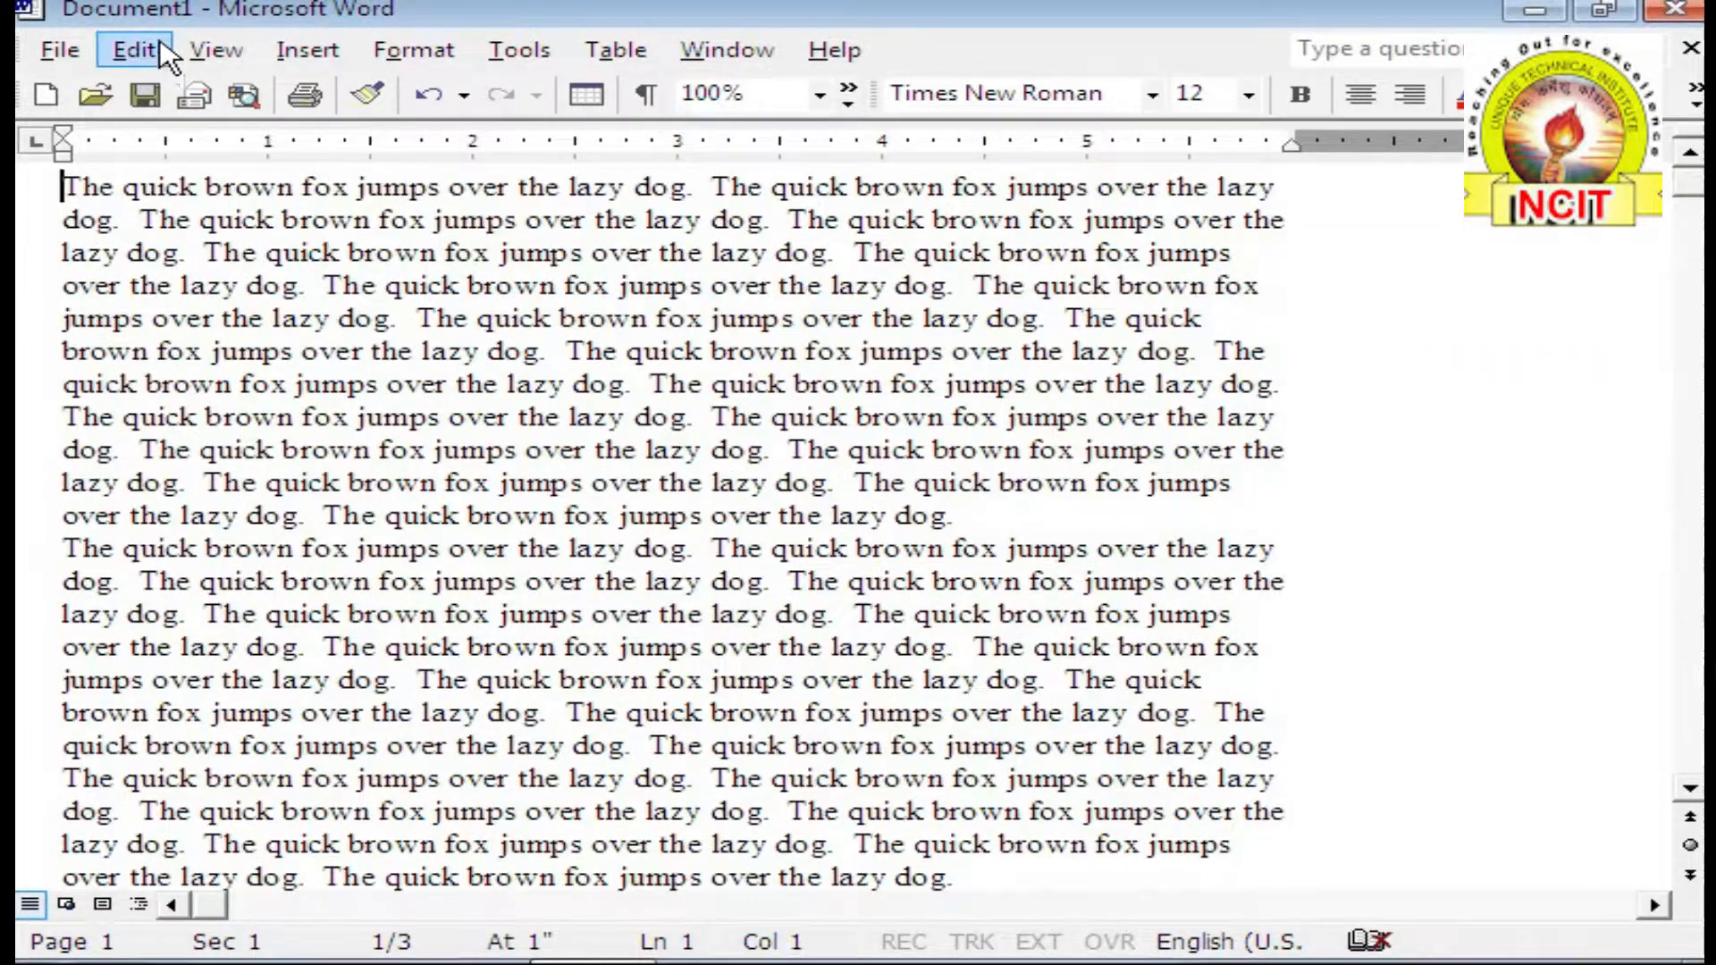
Step: Switch the document to Web Layout view
left_click(201, 59)
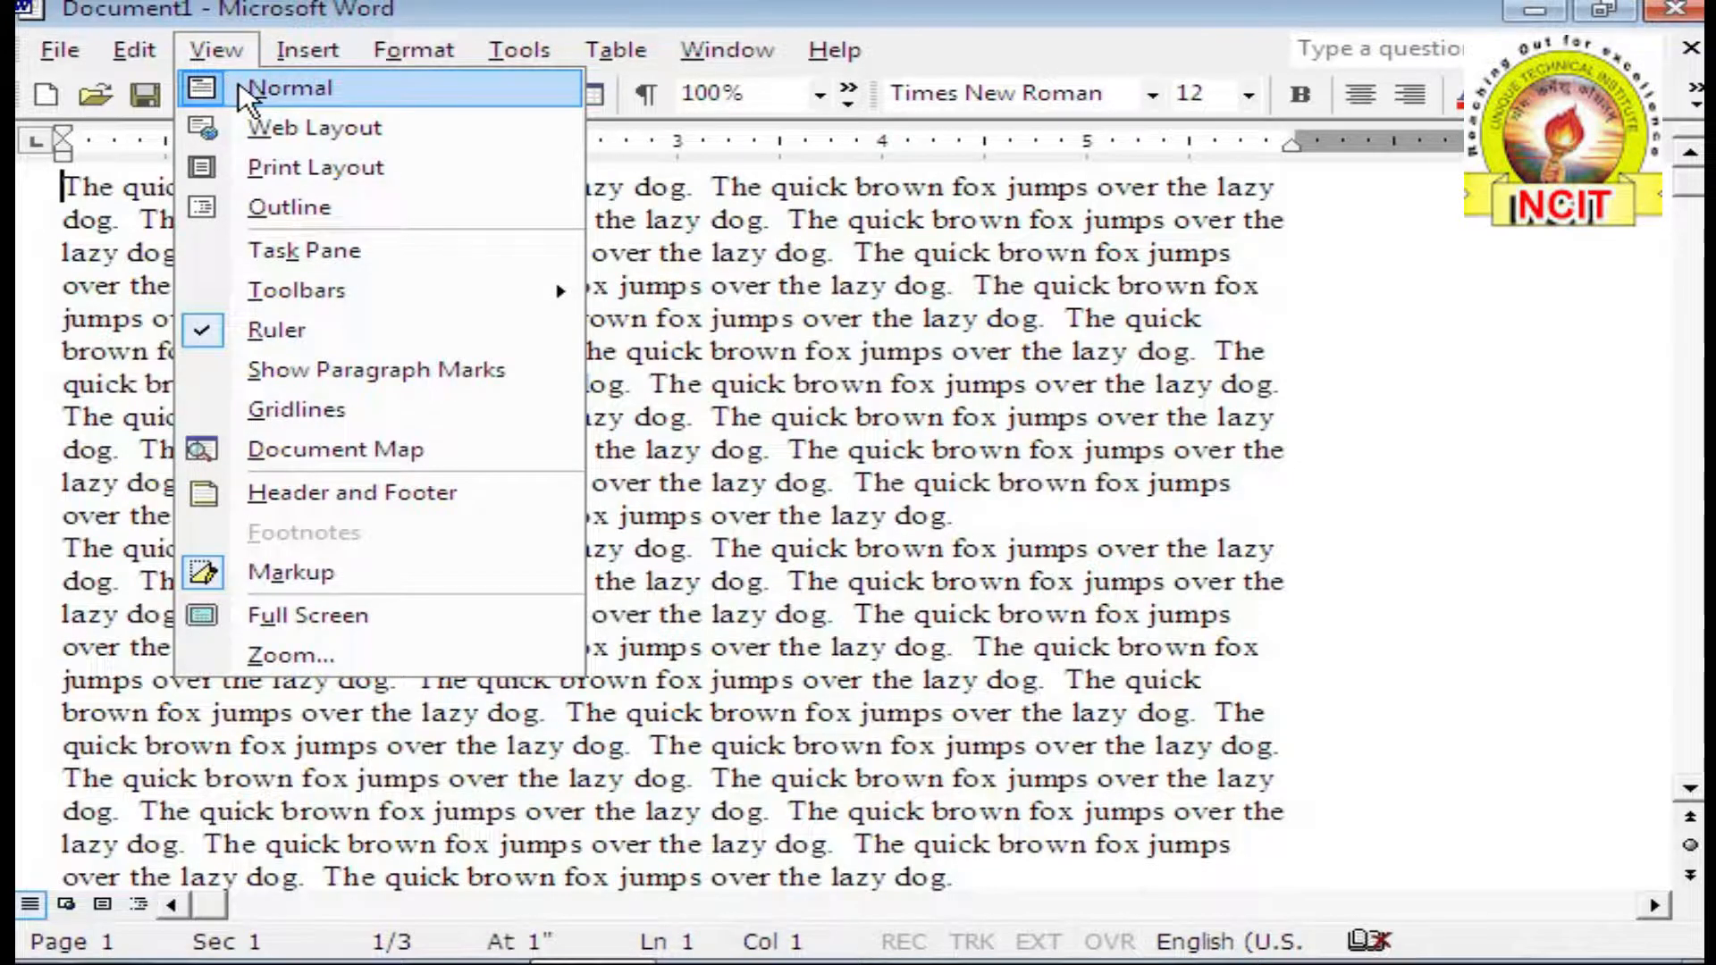
left_click(255, 134)
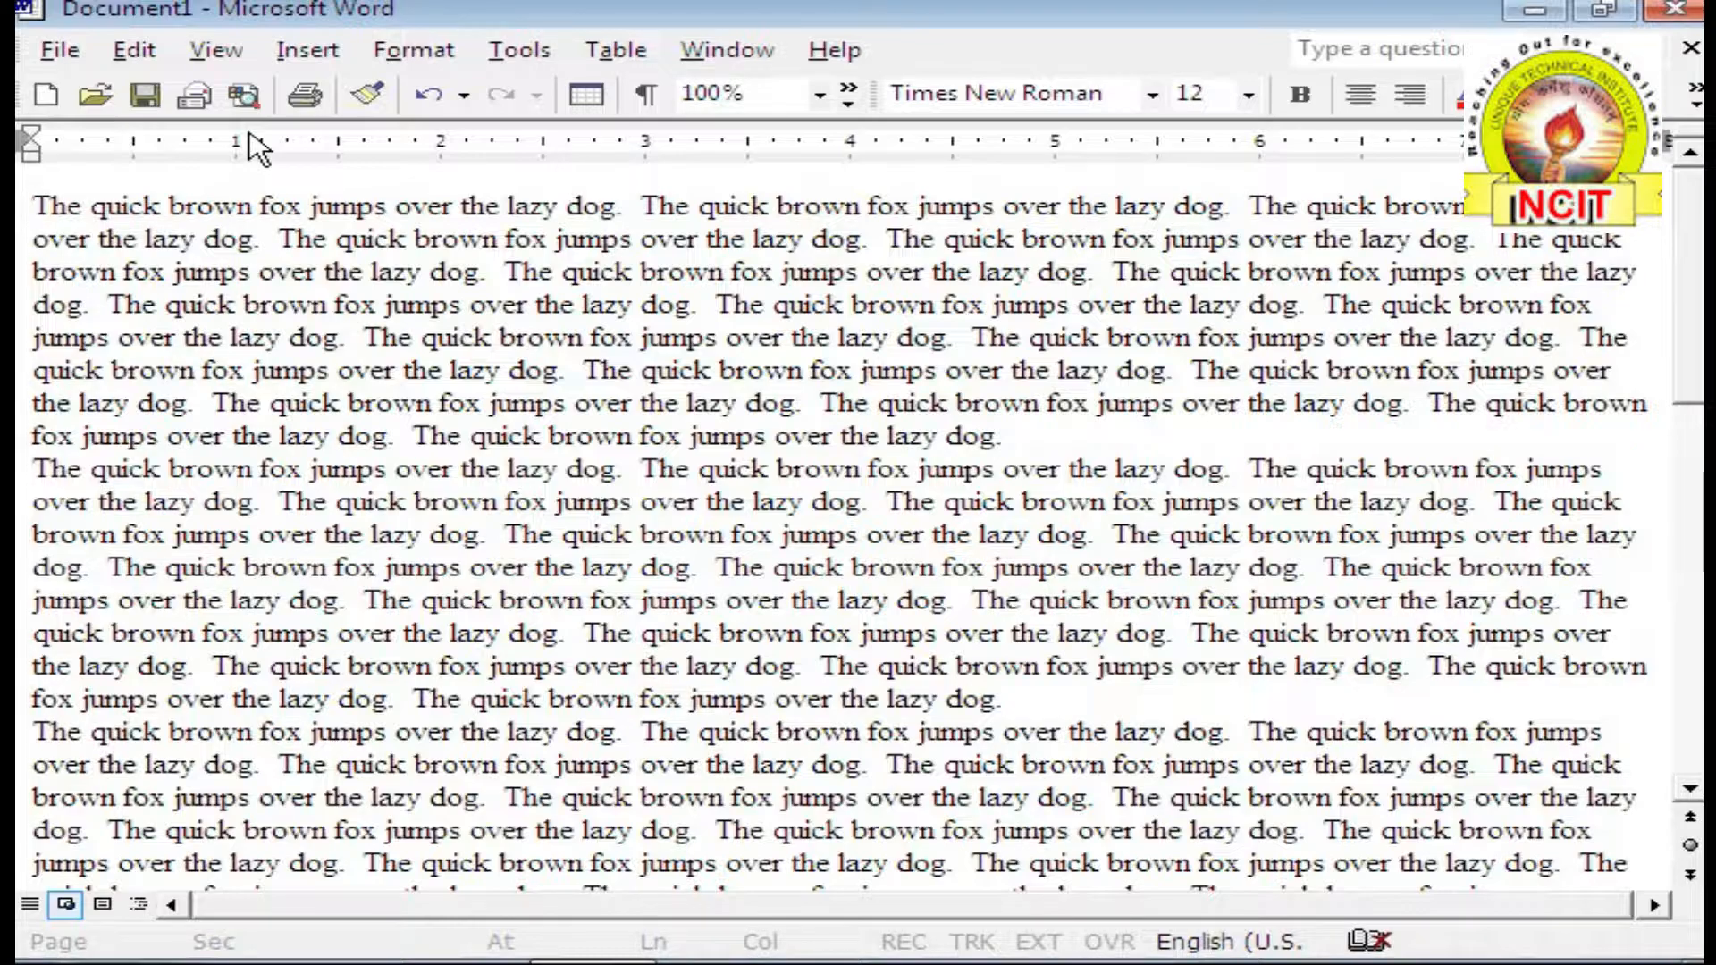
left_click(208, 53)
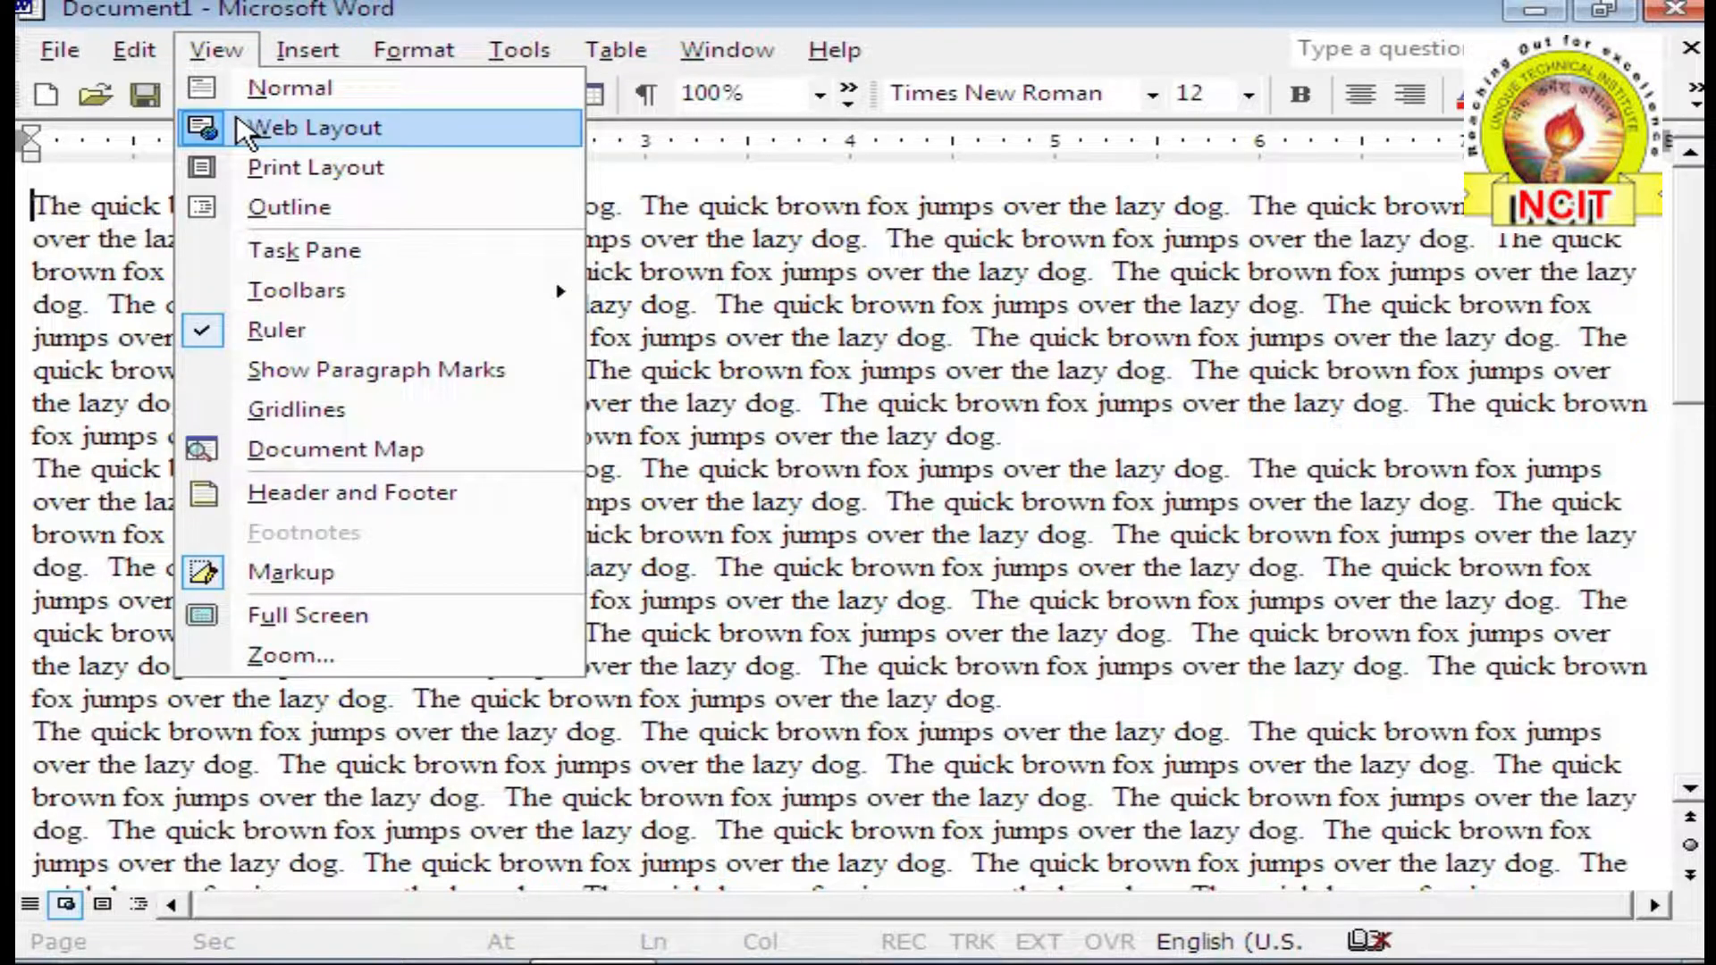
left_click(683, 344)
left_click(55, 53)
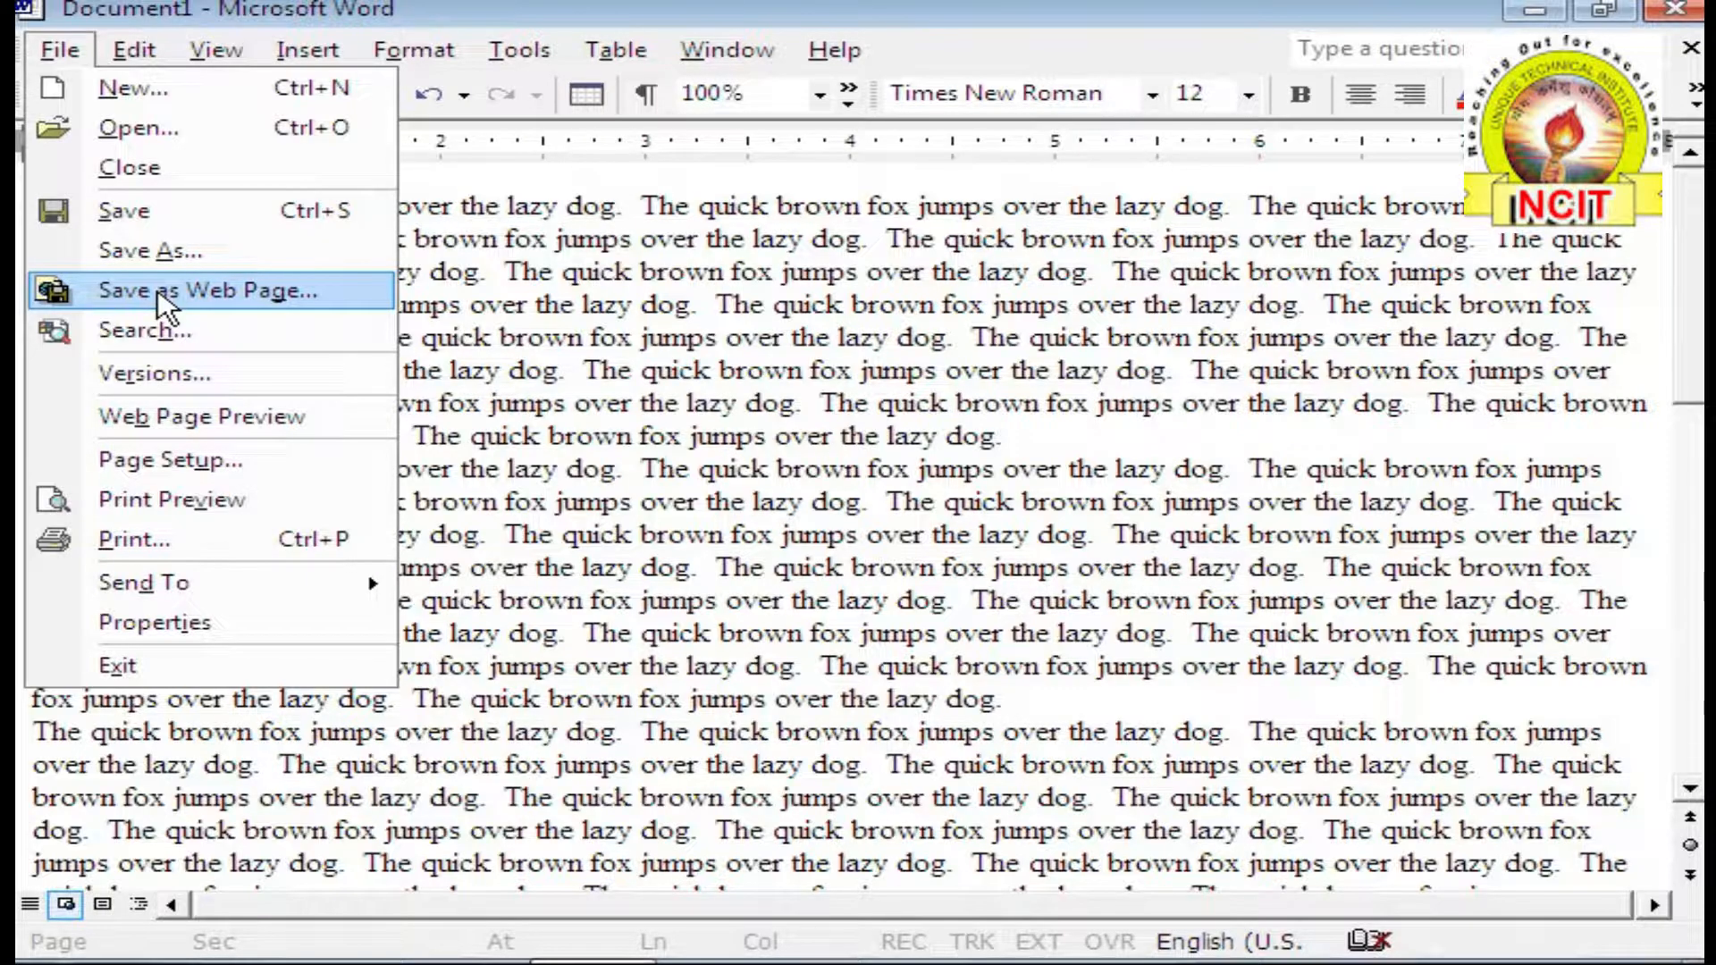
left_click(560, 370)
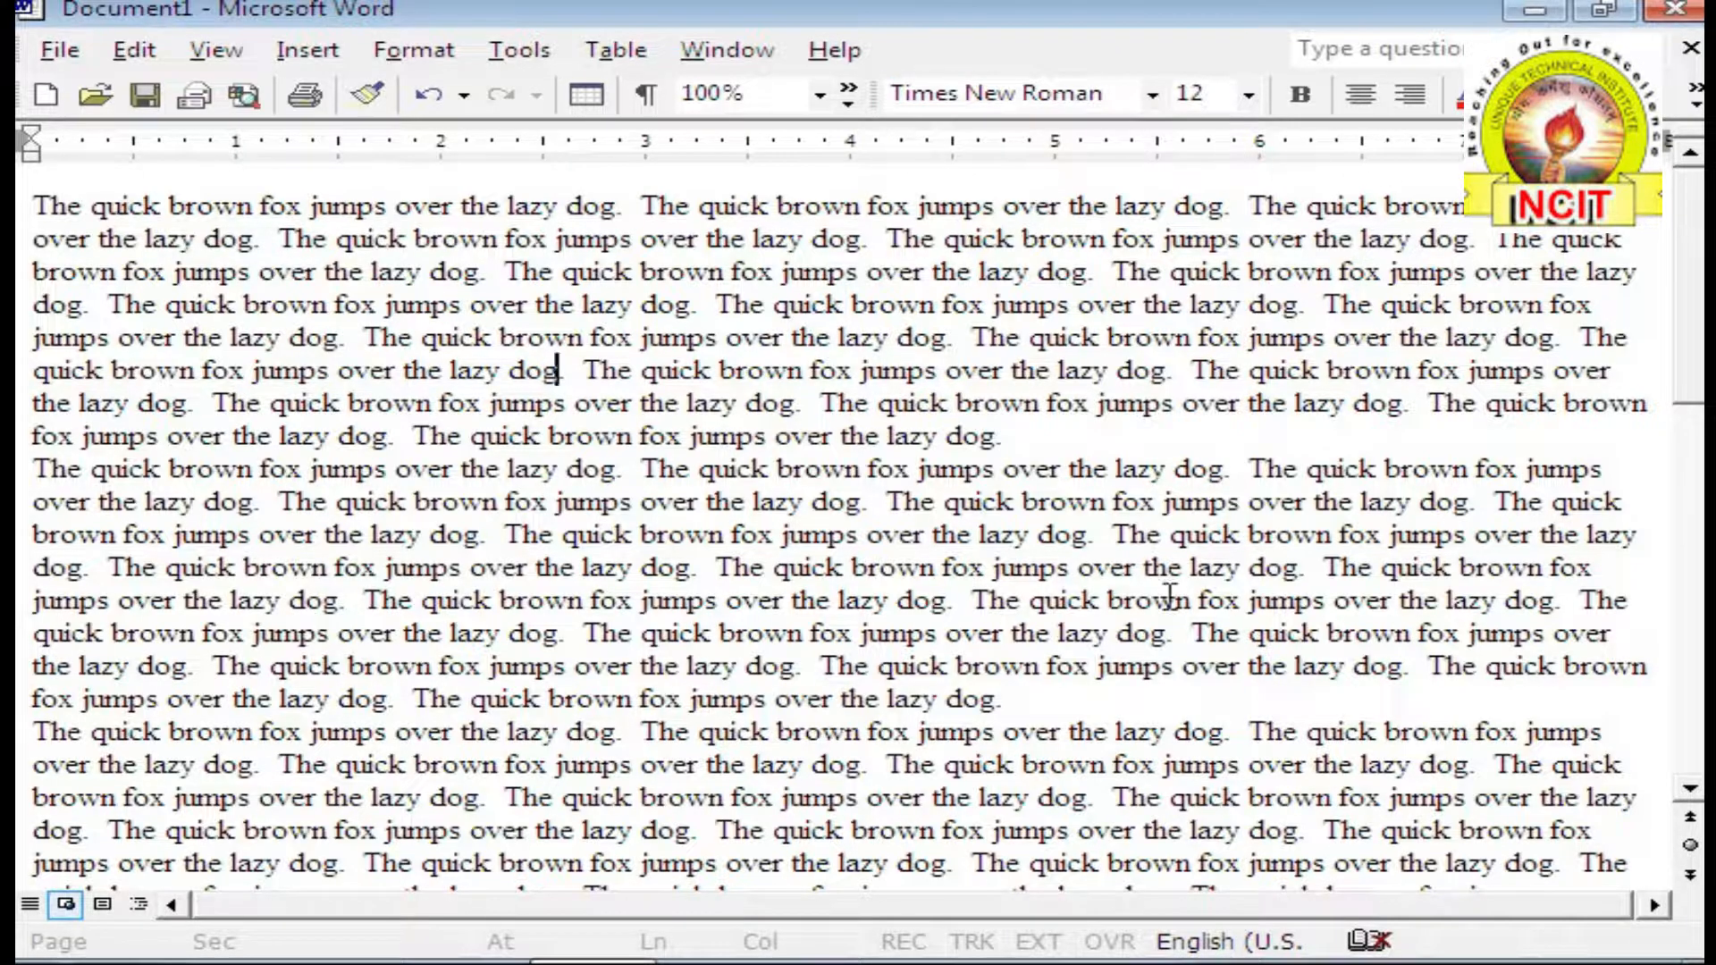
Step: Switch the document to Print Layout view and bring the text area into view
left_click(216, 50)
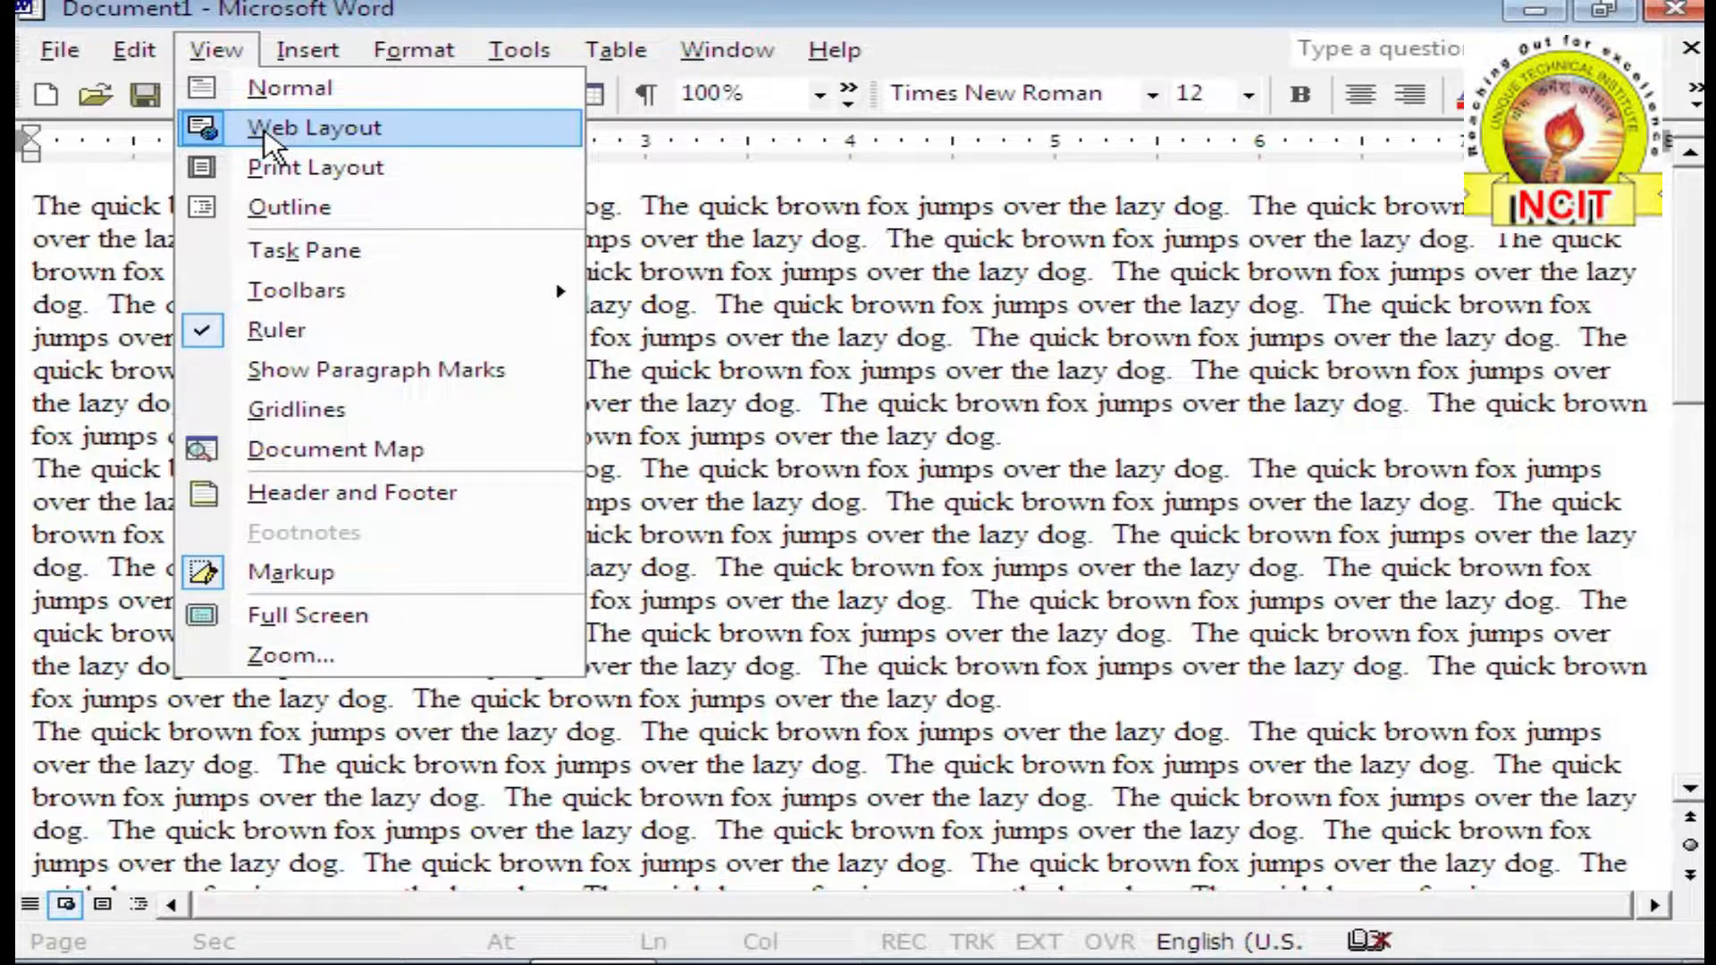
left_click(281, 175)
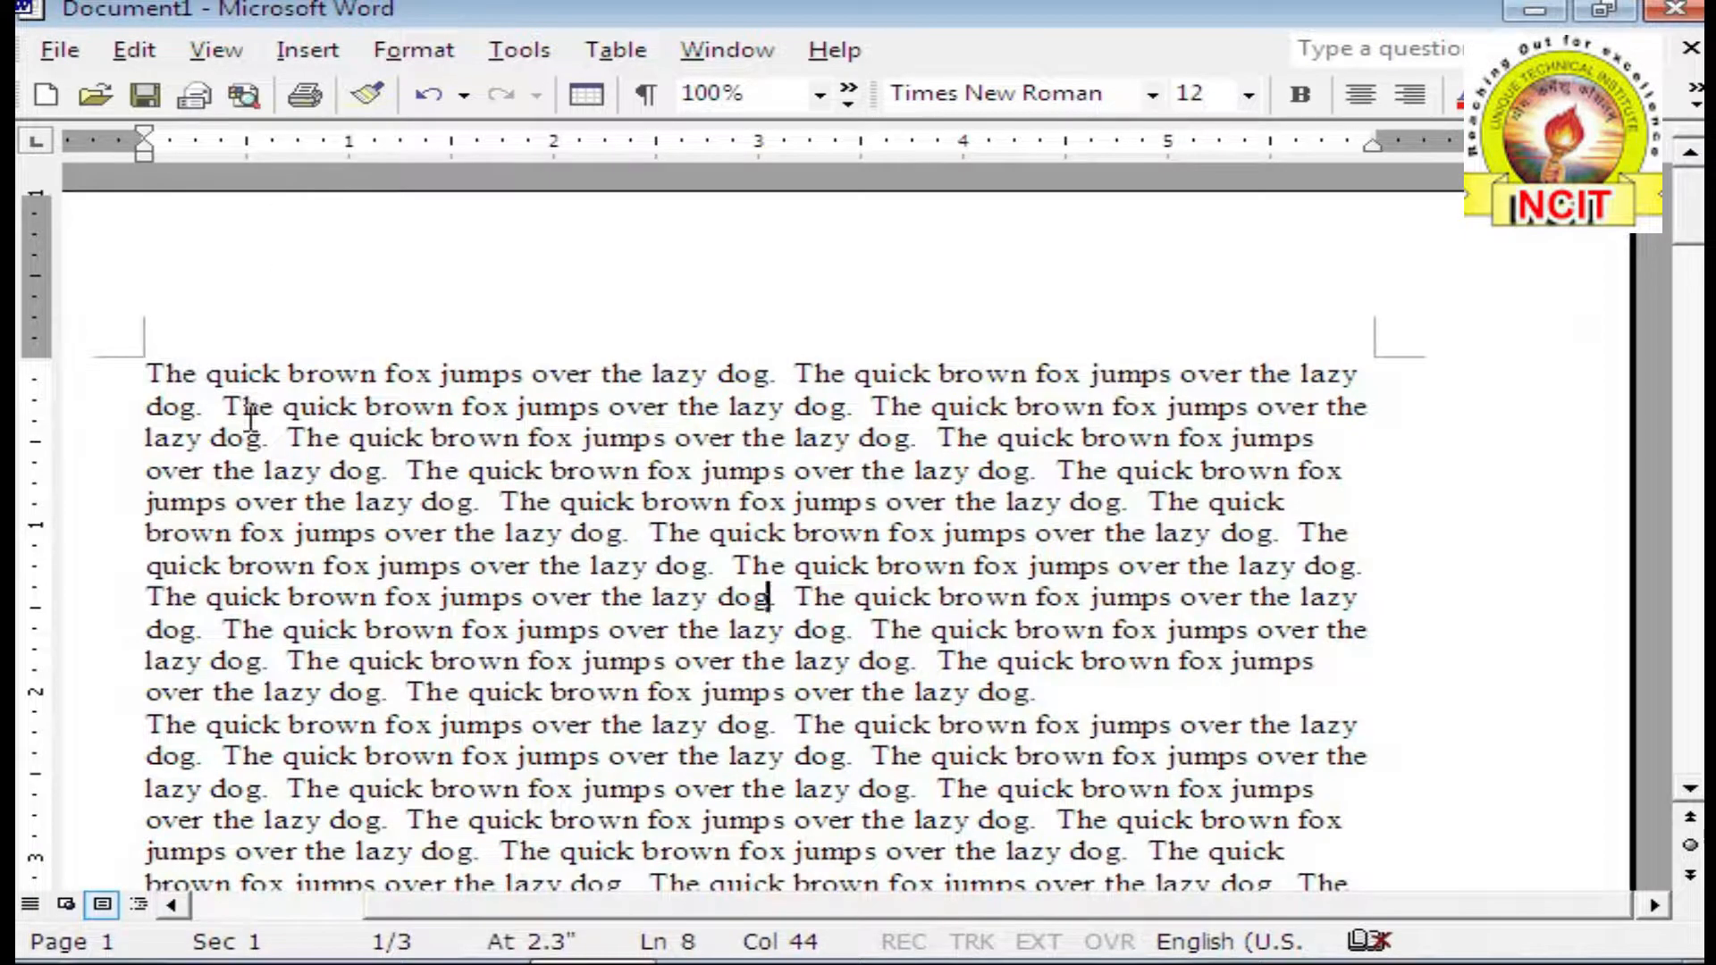
left_click_drag(396, 921, 364, 921)
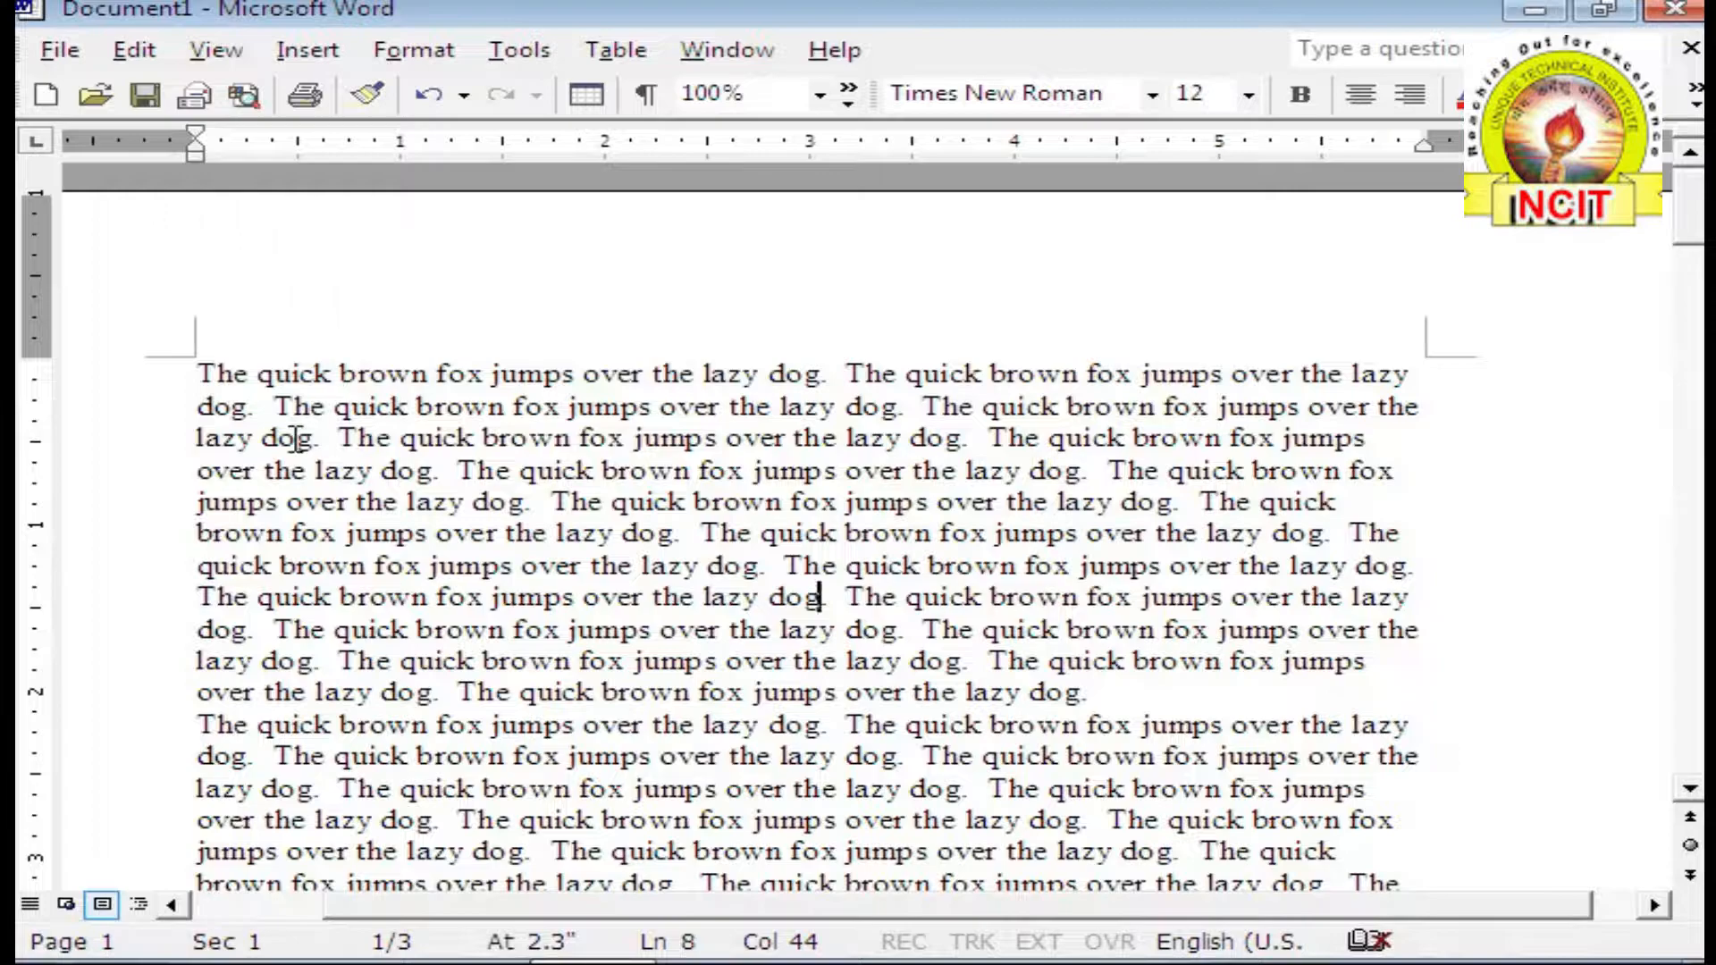
Step: Examine the page margins, page edges and the gap between pages one and two in Print Layout view
scroll(297, 438, "down", 1)
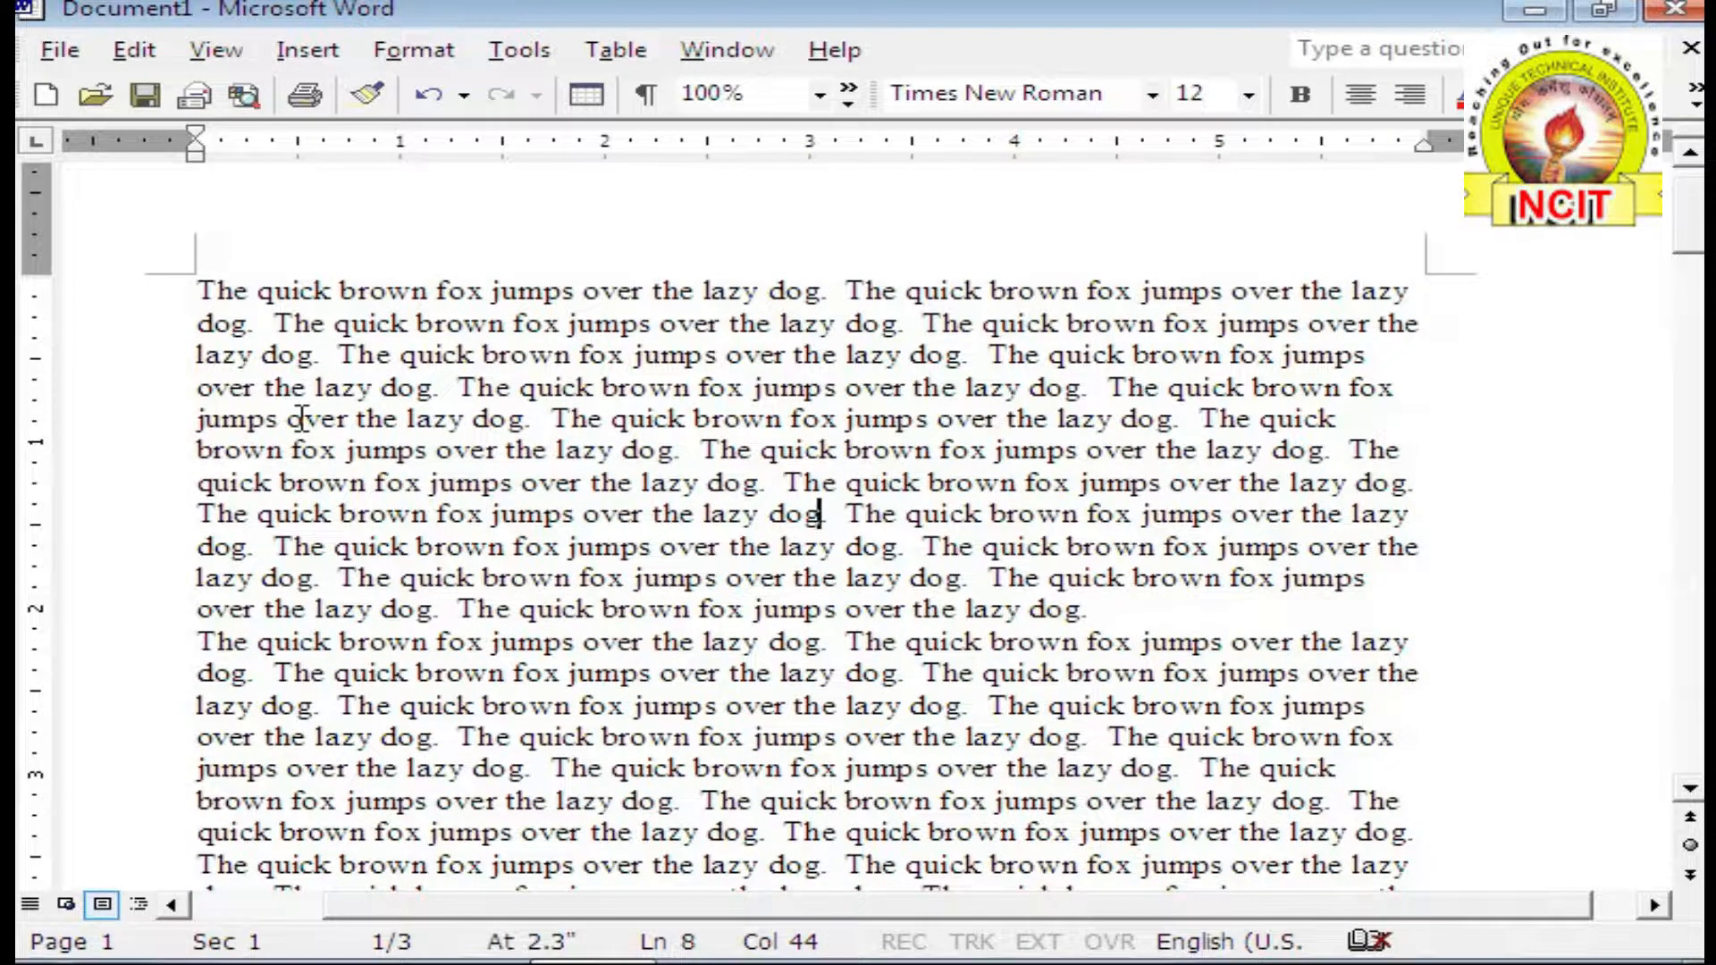
left_click_drag(1694, 215, 1692, 358)
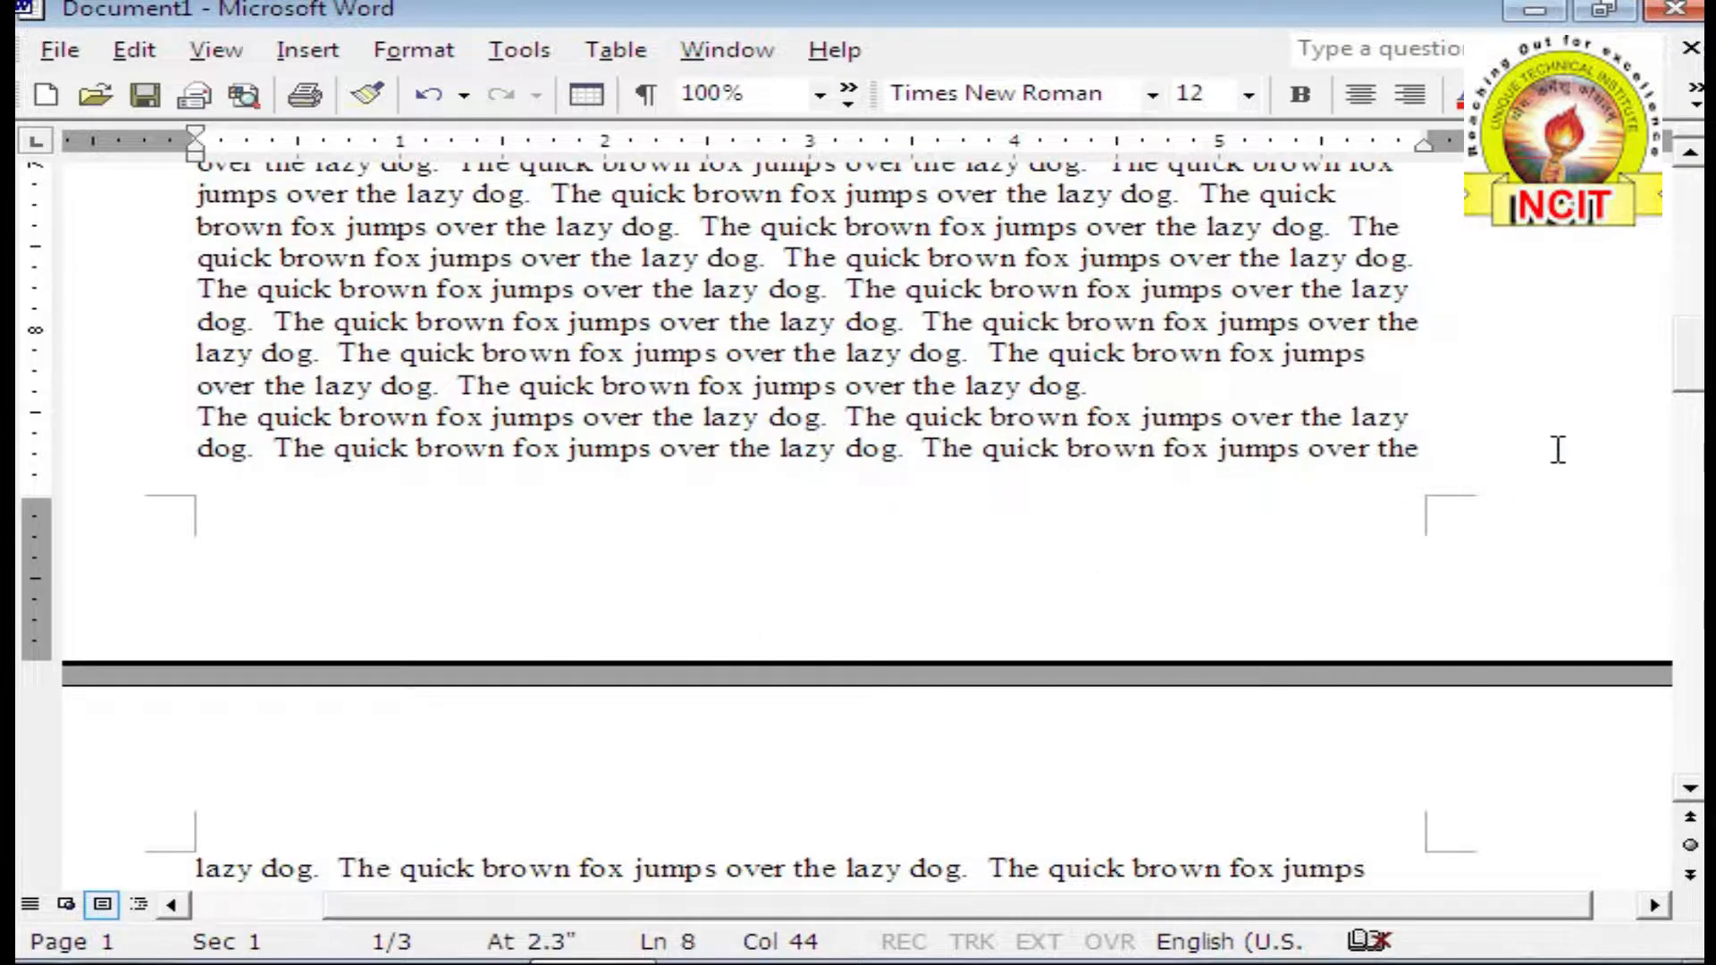
left_click_drag(1689, 376, 1689, 216)
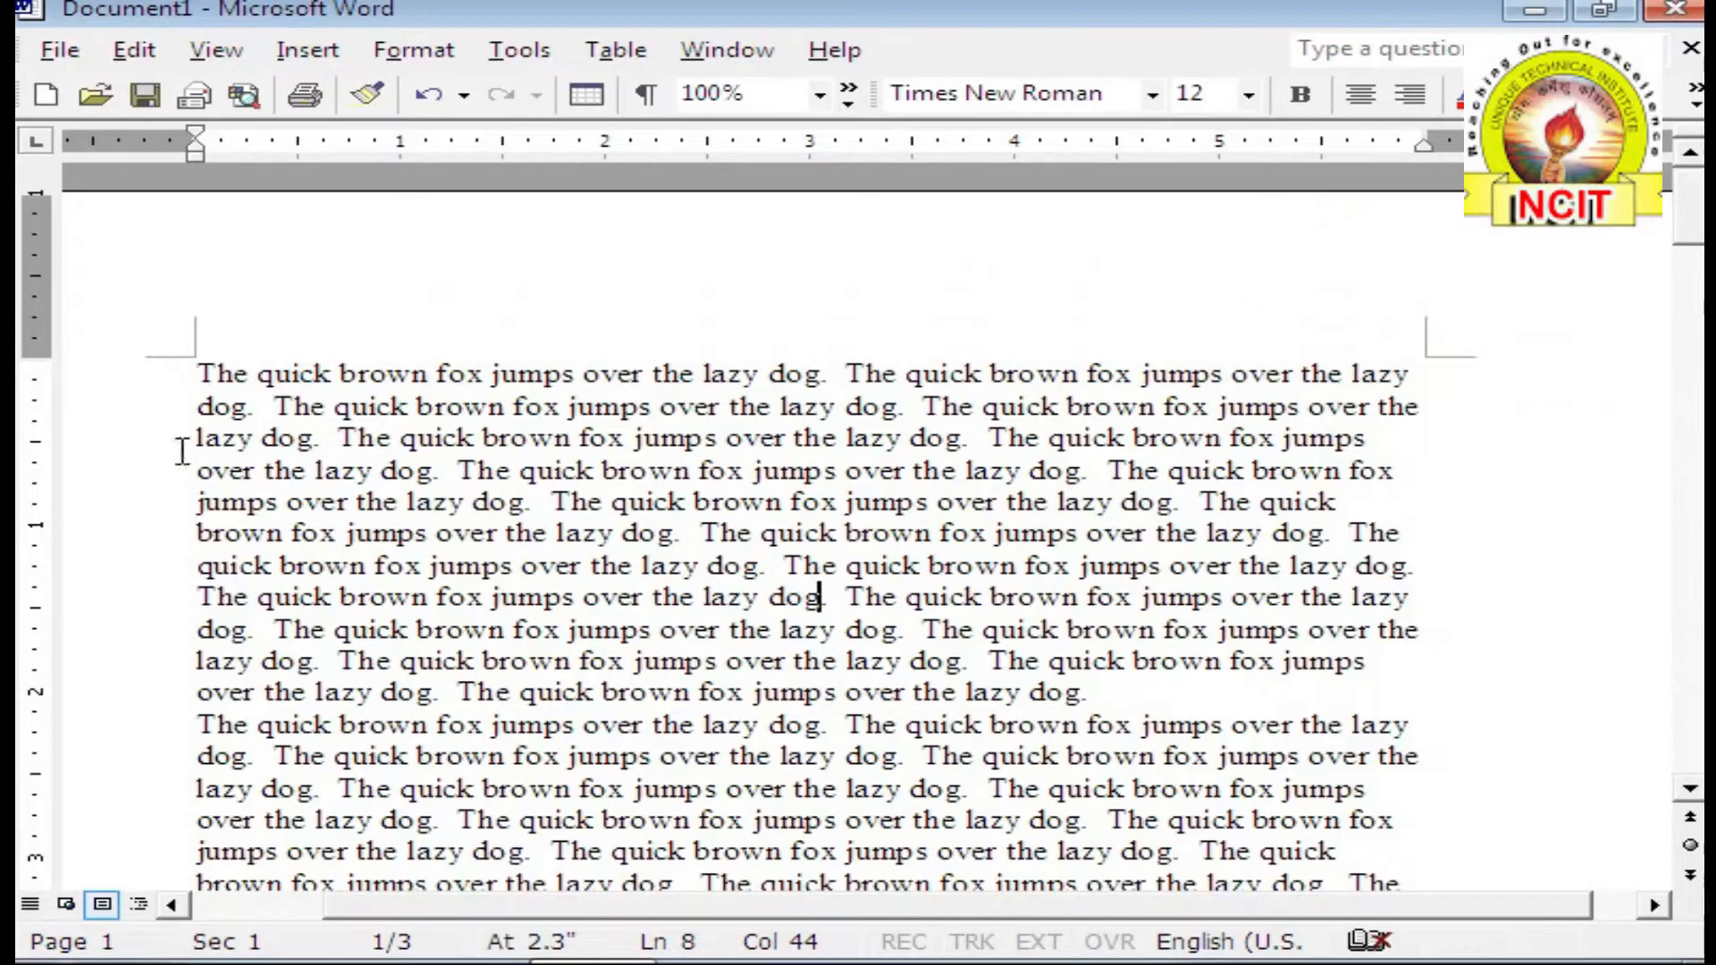
left_click(198, 374)
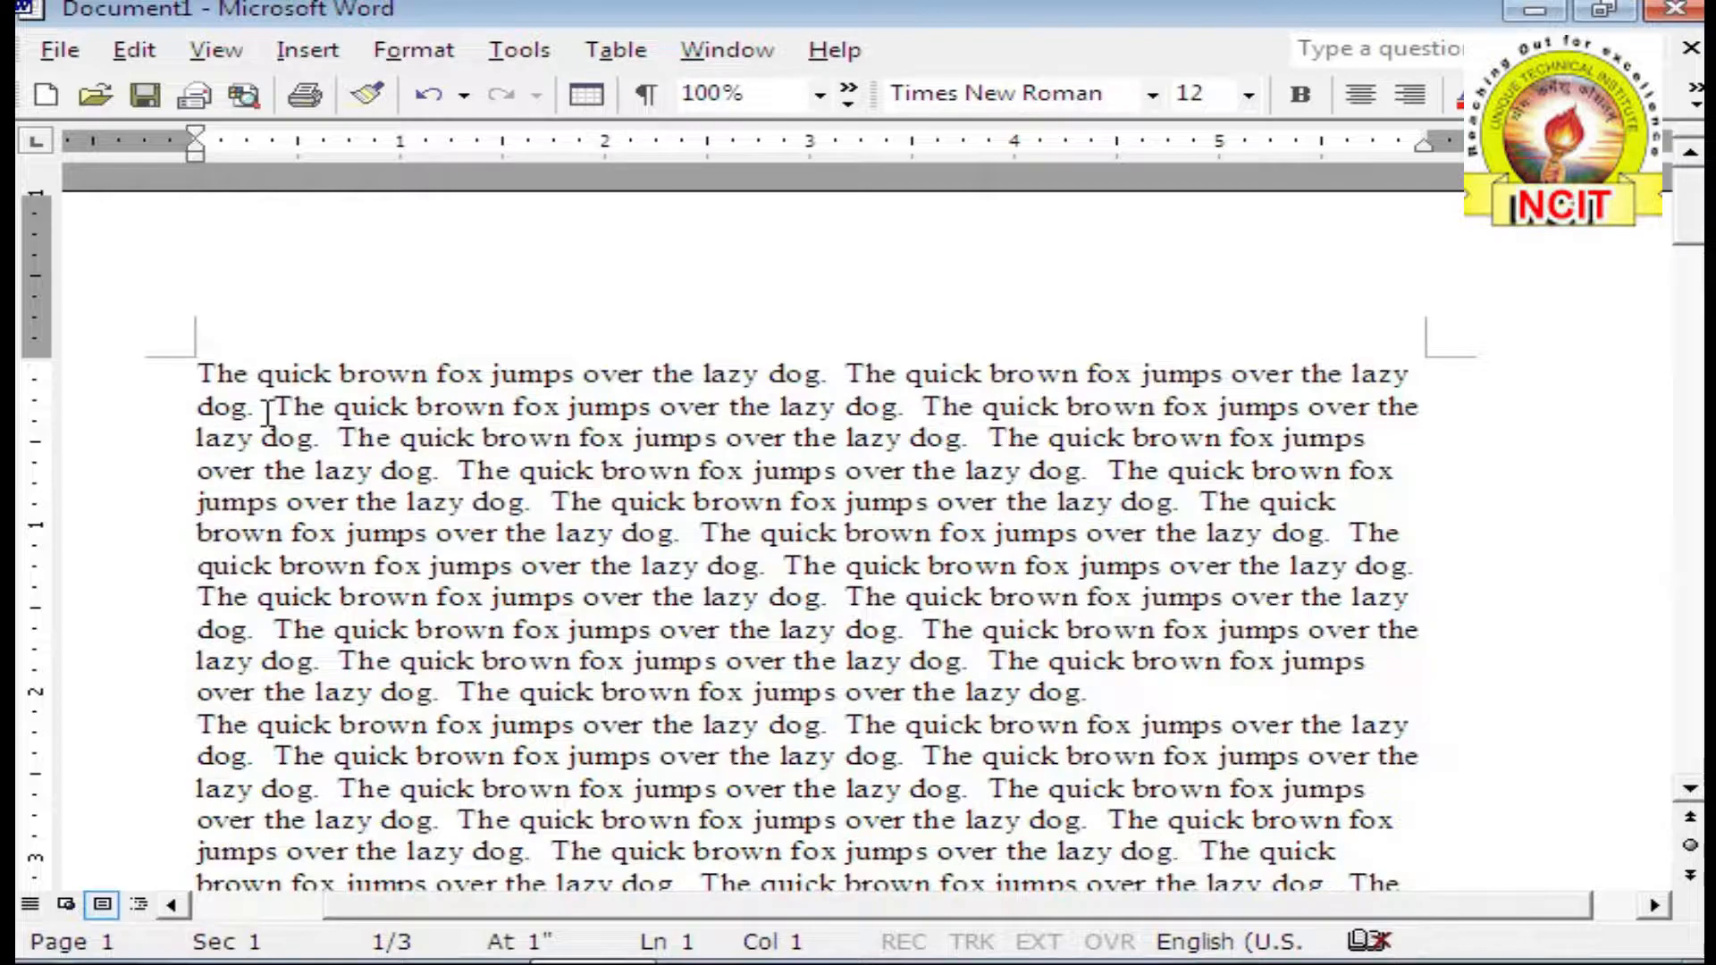
left_click(170, 905)
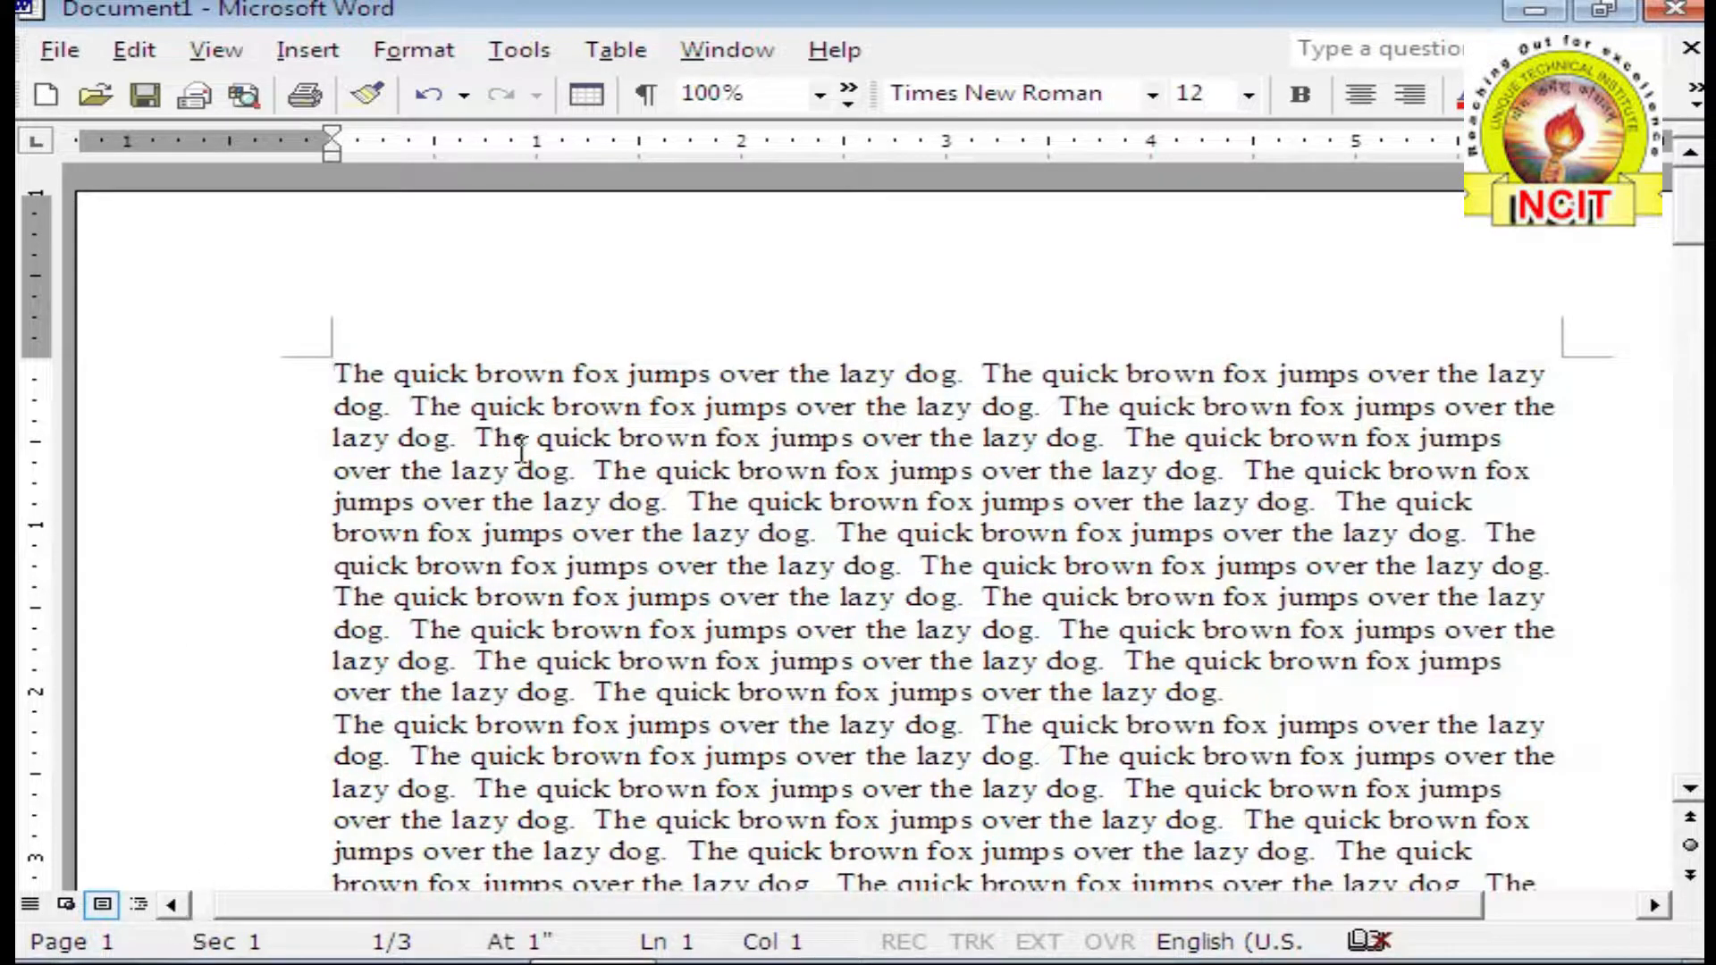
left_click_drag(1025, 907, 1262, 912)
mouse_move(1691, 227)
left_mouse_down()
mouse_move(1700, 483)
mouse_move(1696, 237)
left_mouse_up()
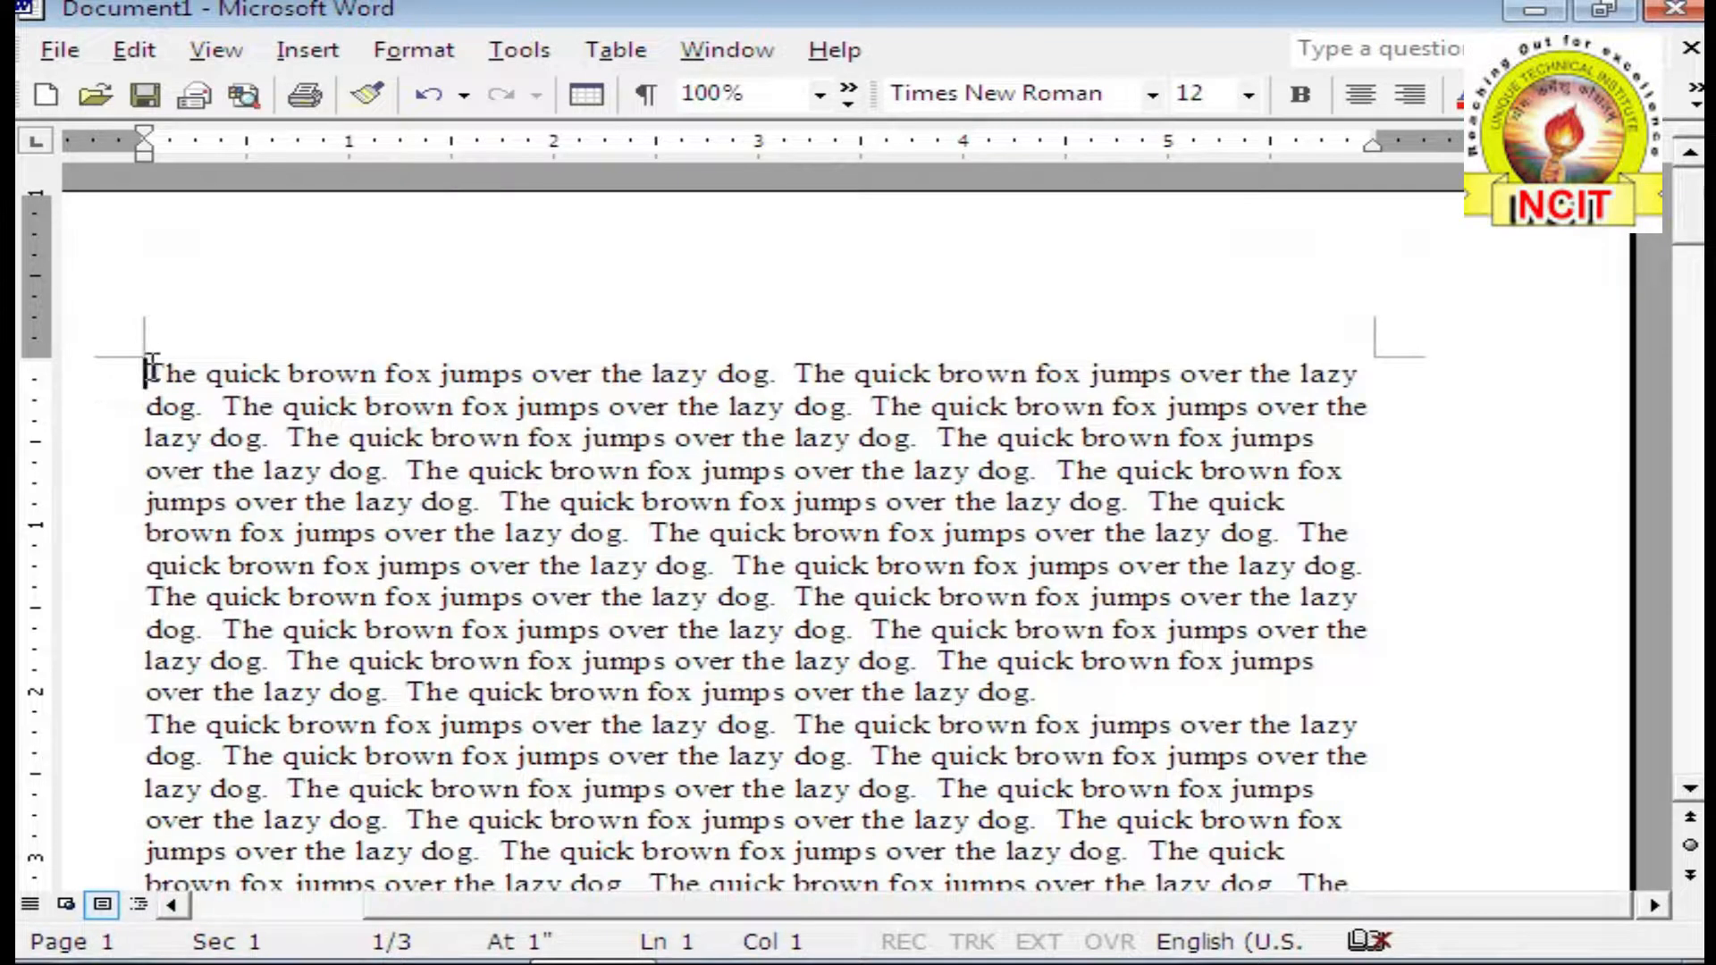
left_click(293, 473)
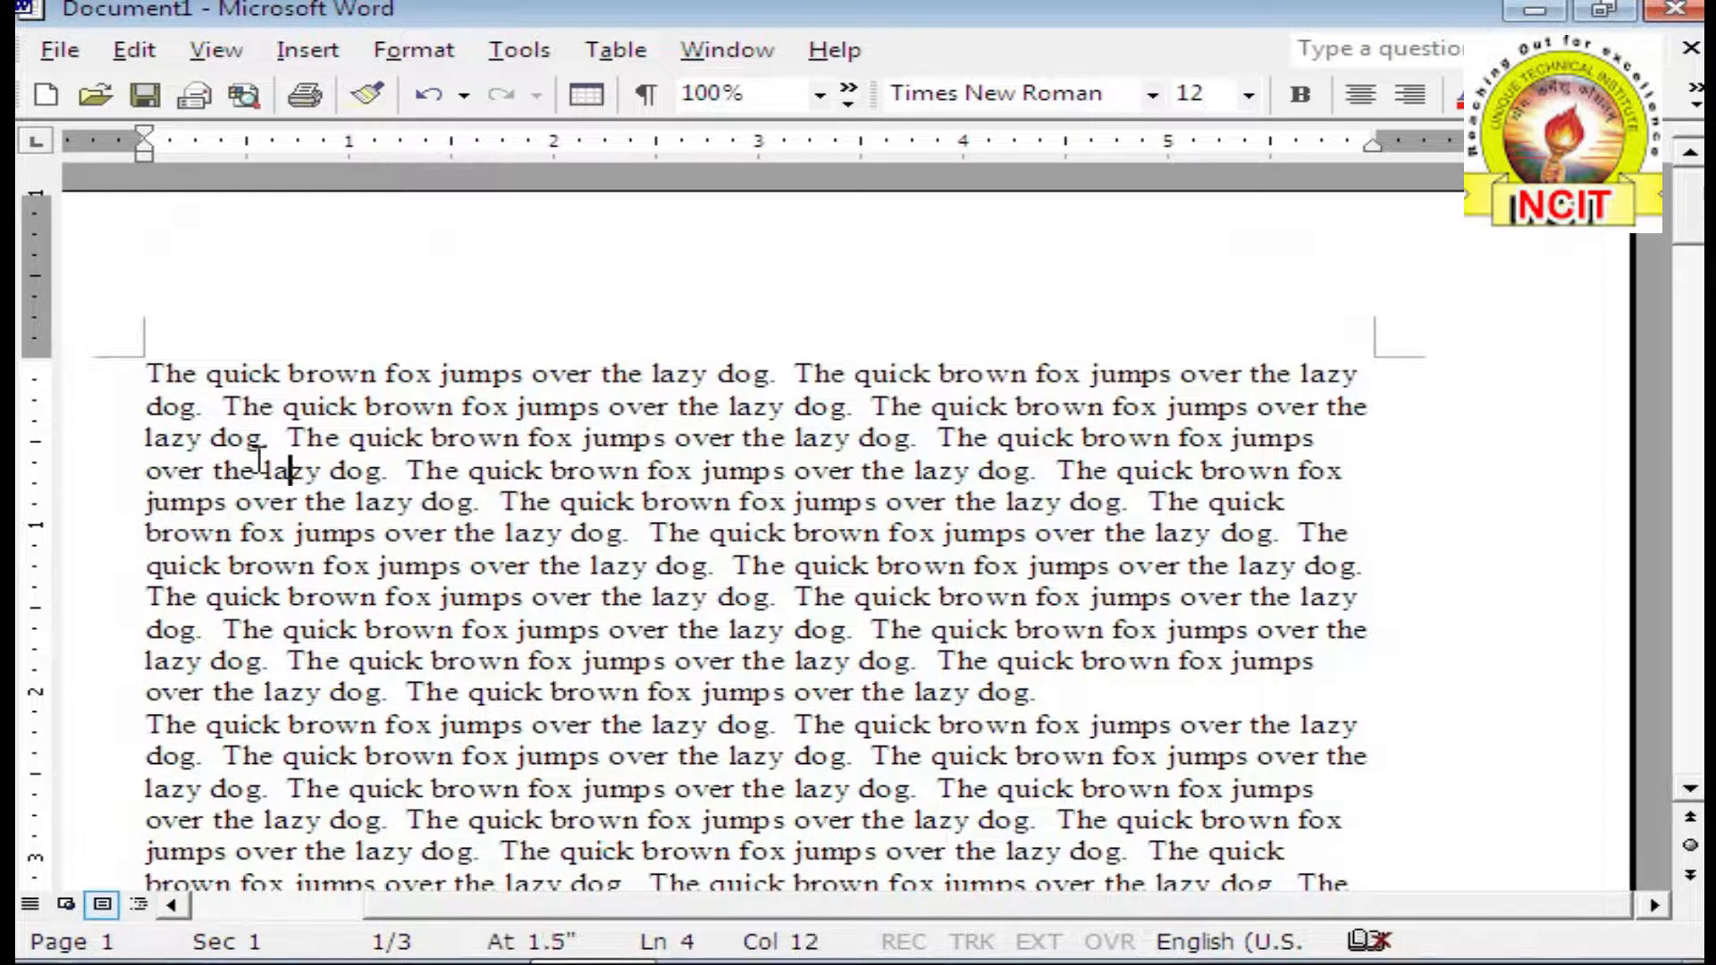
Step: Switch the document to Outline view and look through the bulleted body text paragraphs
left_click(215, 50)
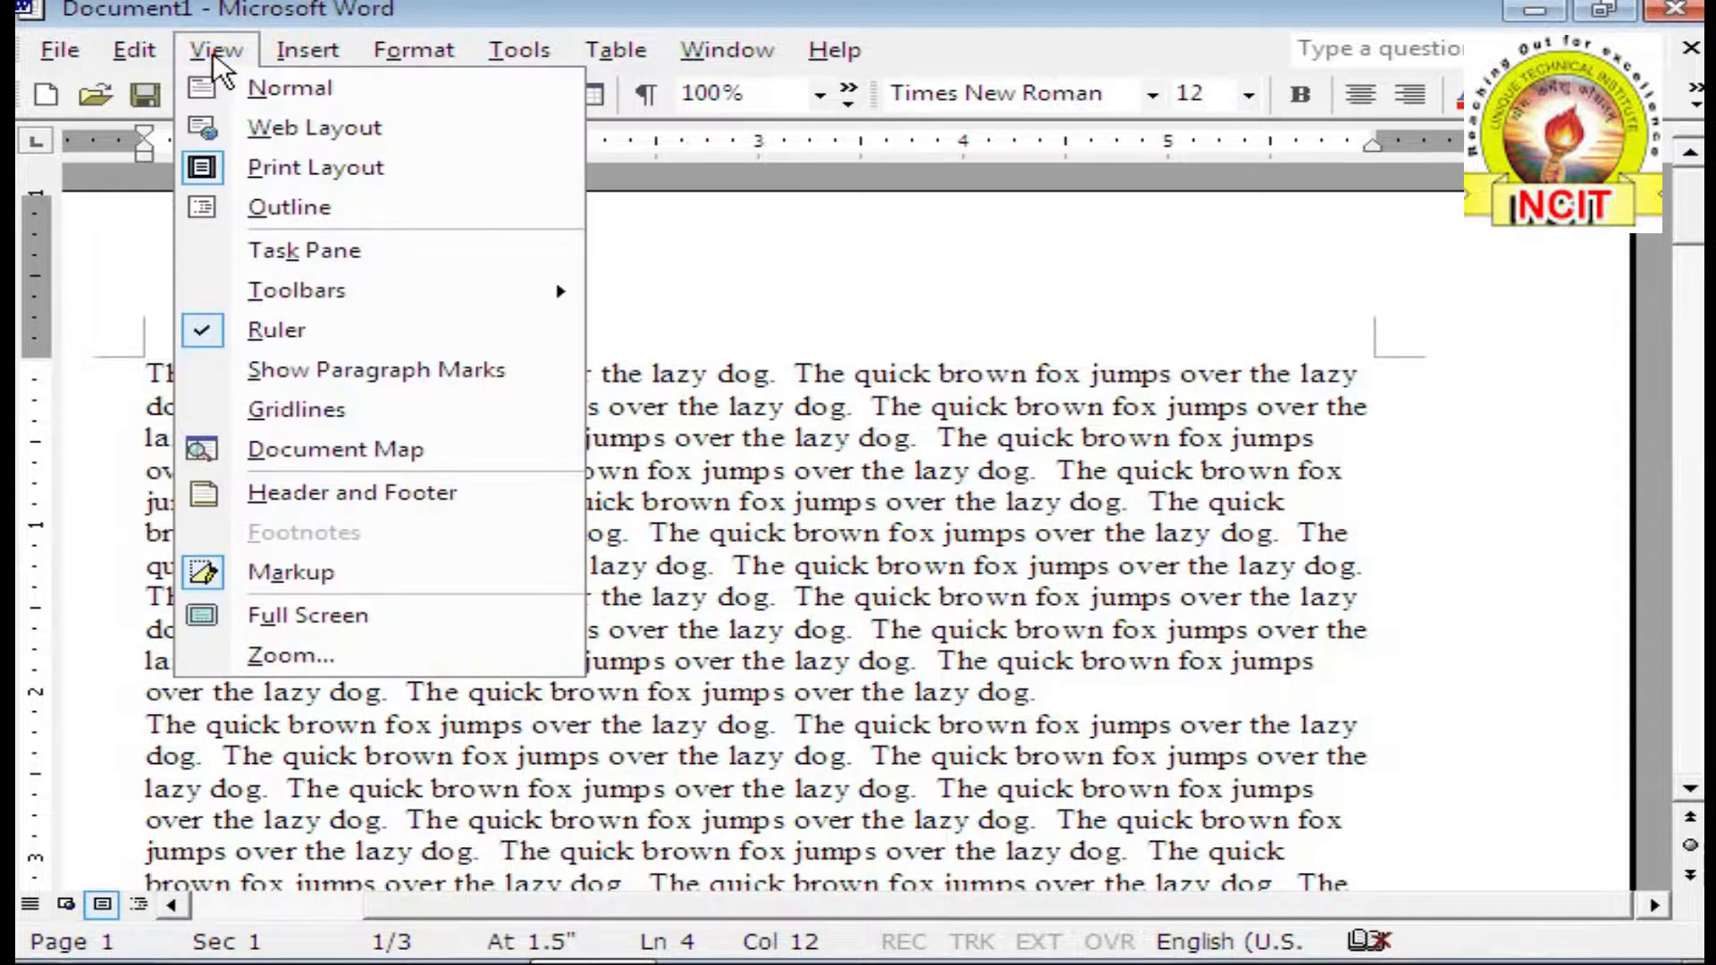
left_click(347, 213)
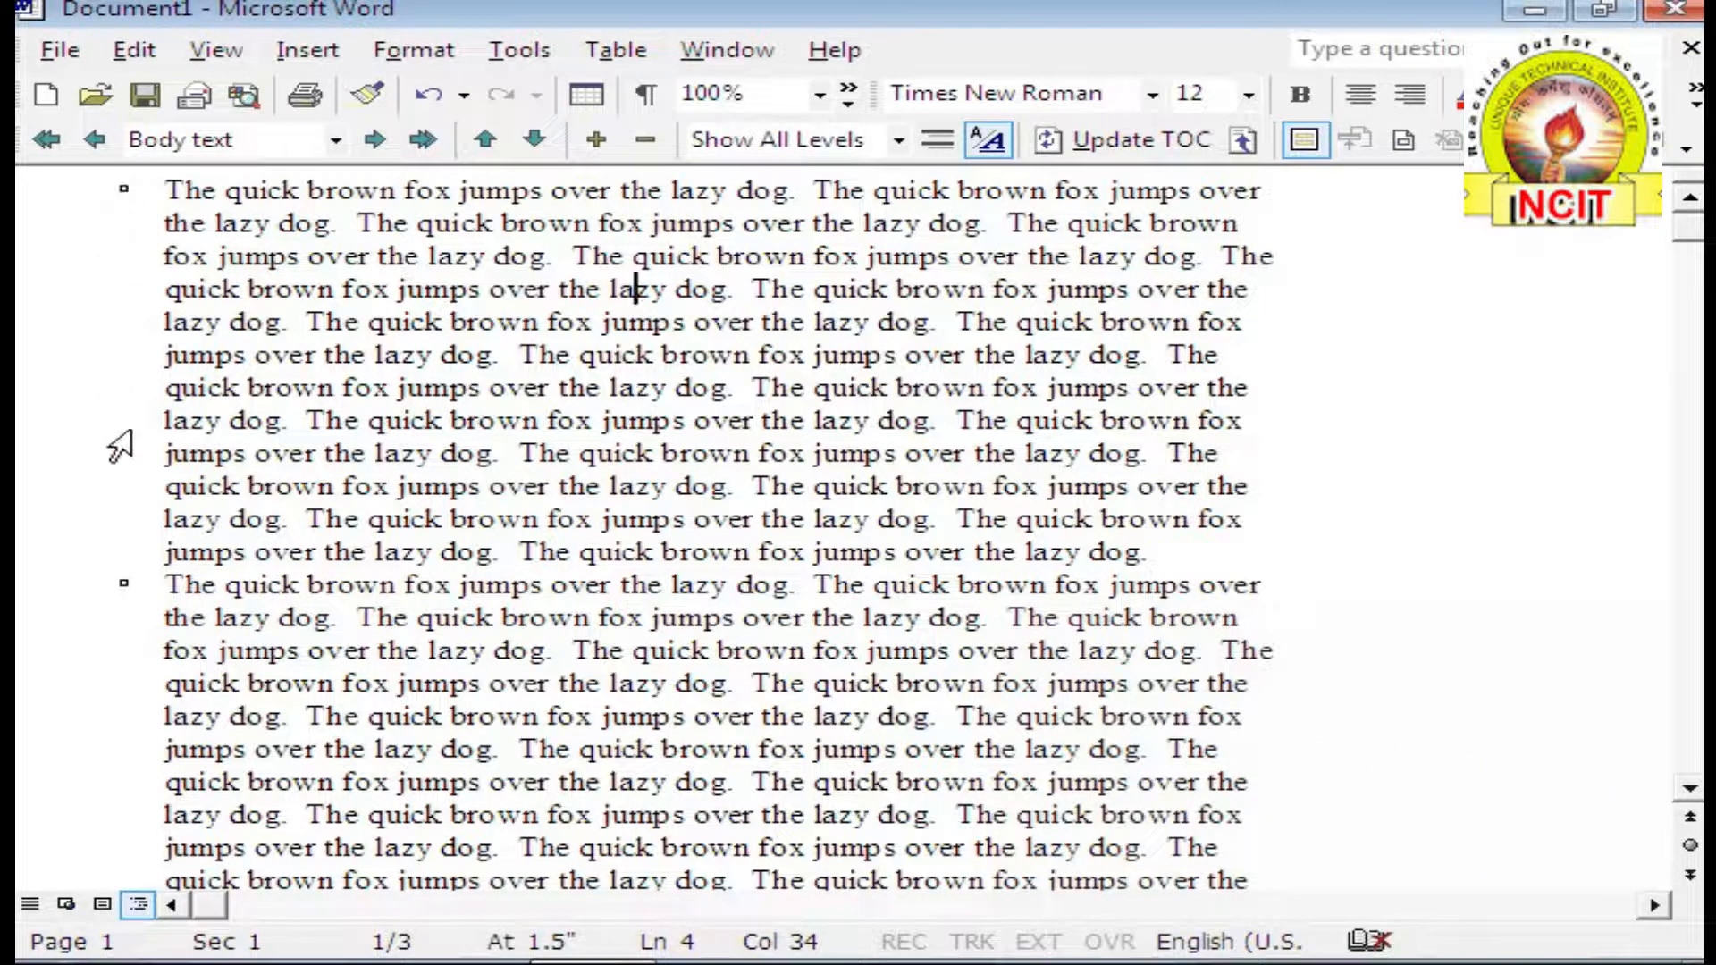
scroll(130, 501, "down", 8)
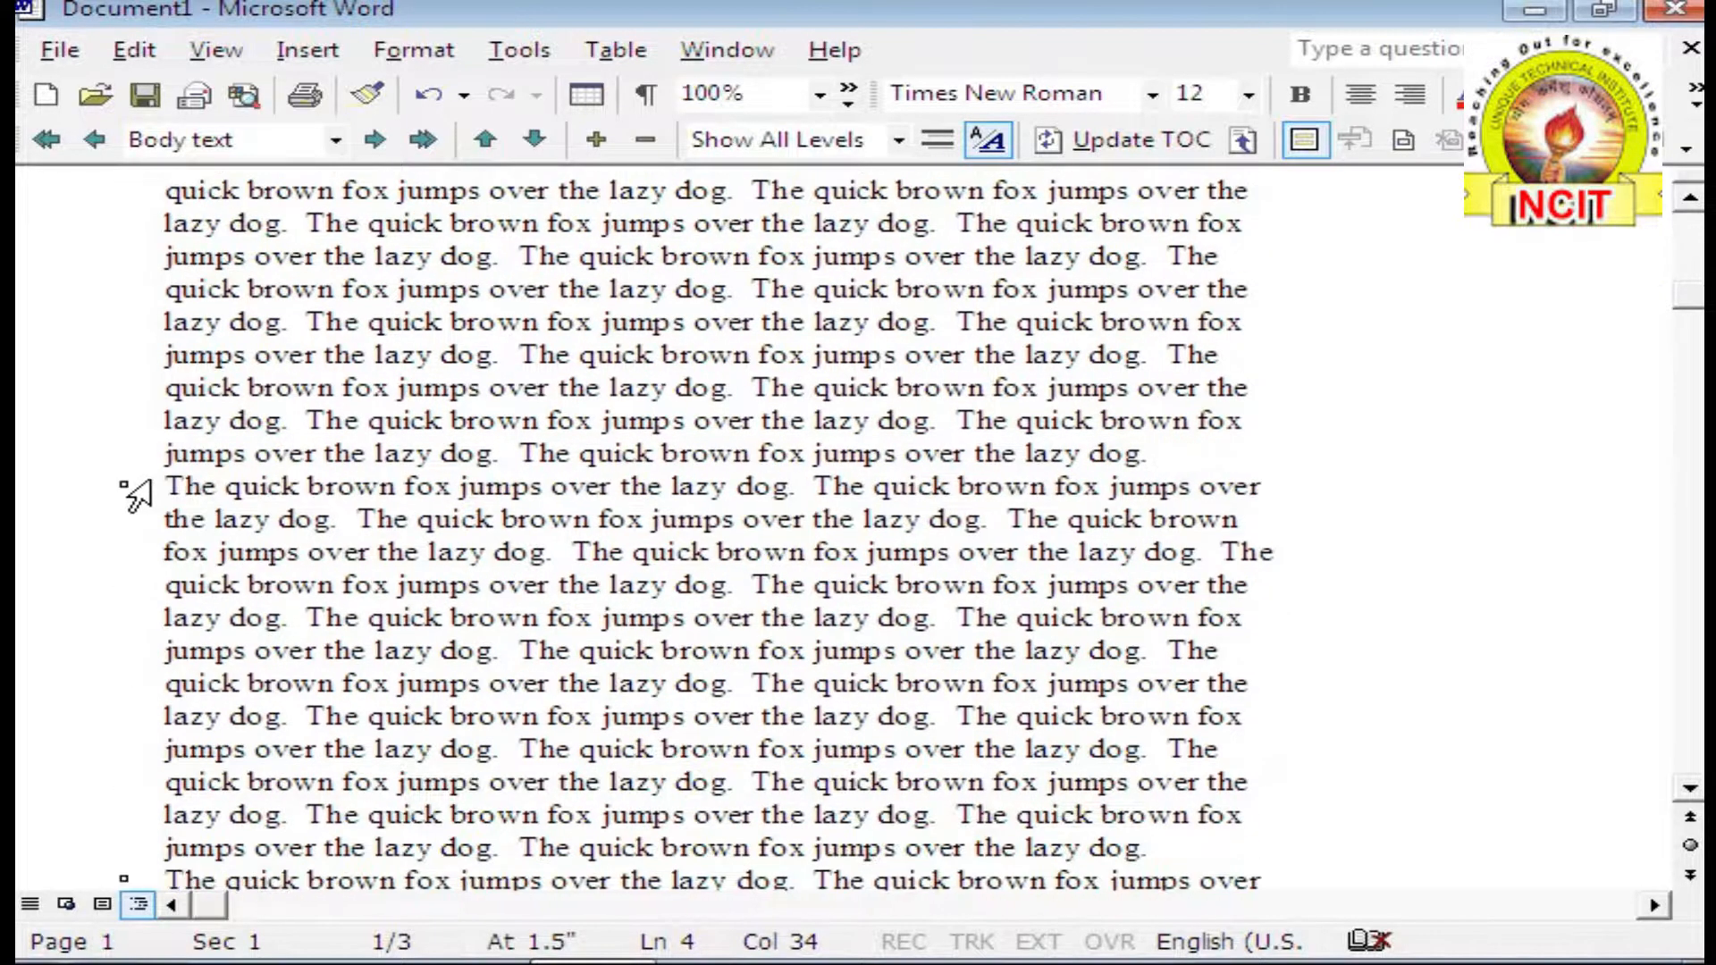
scroll(132, 515, "up", 3)
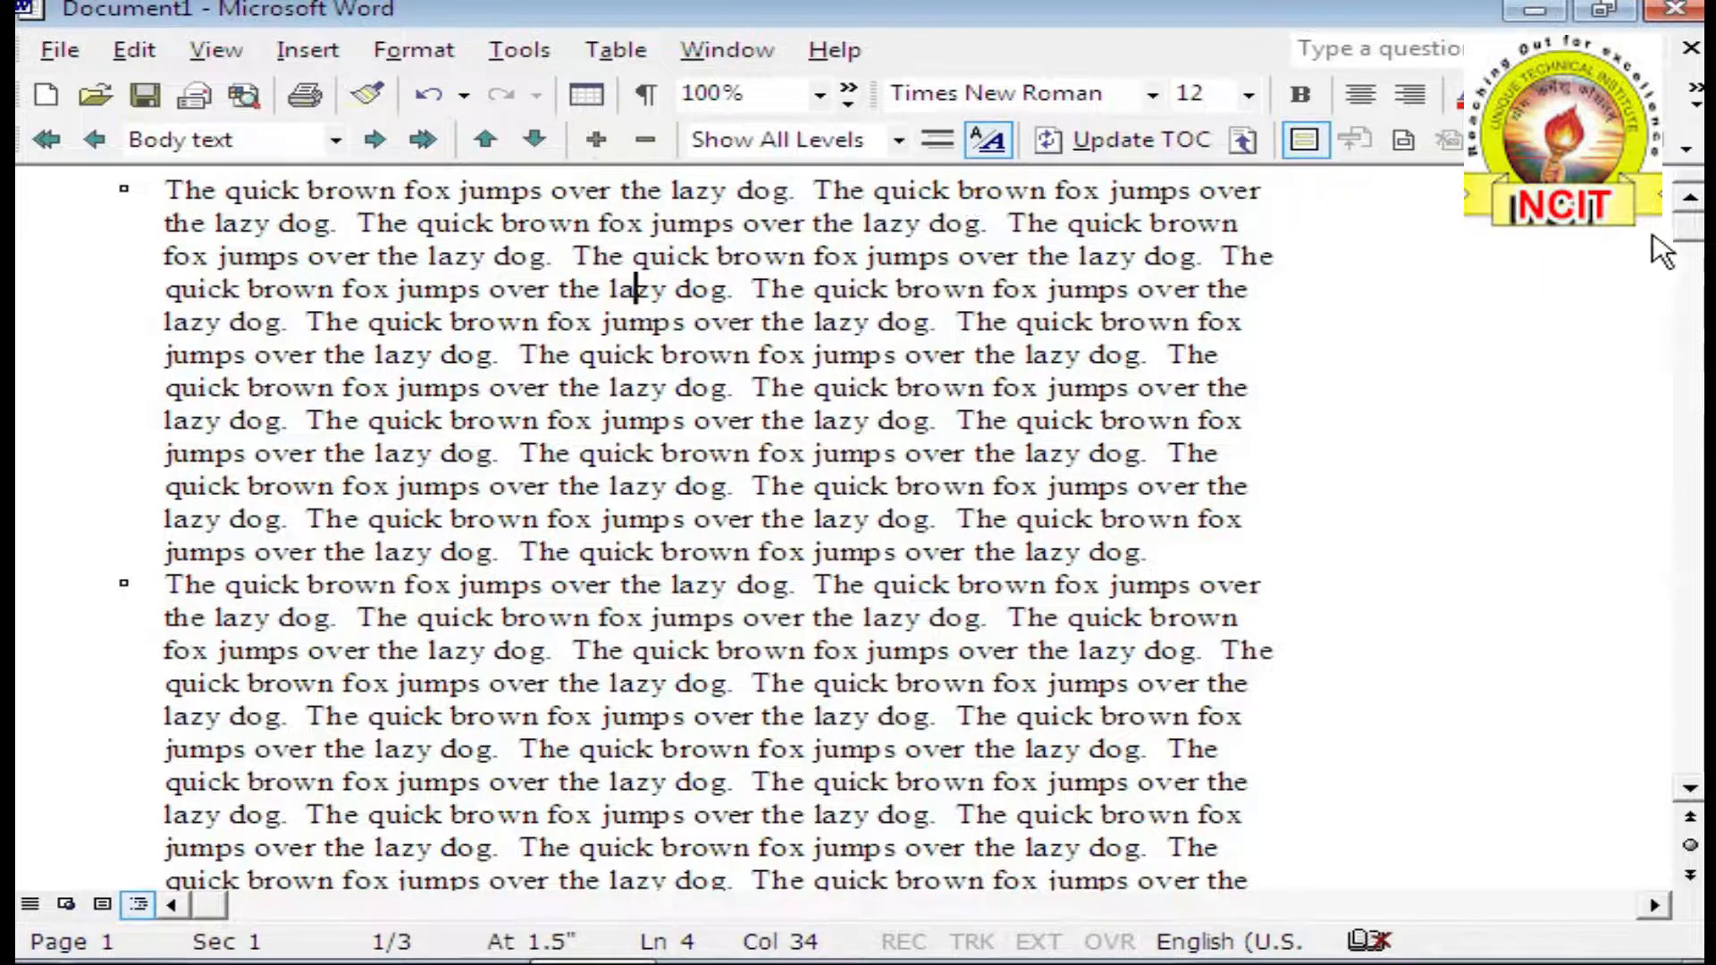
left_click(1689, 788)
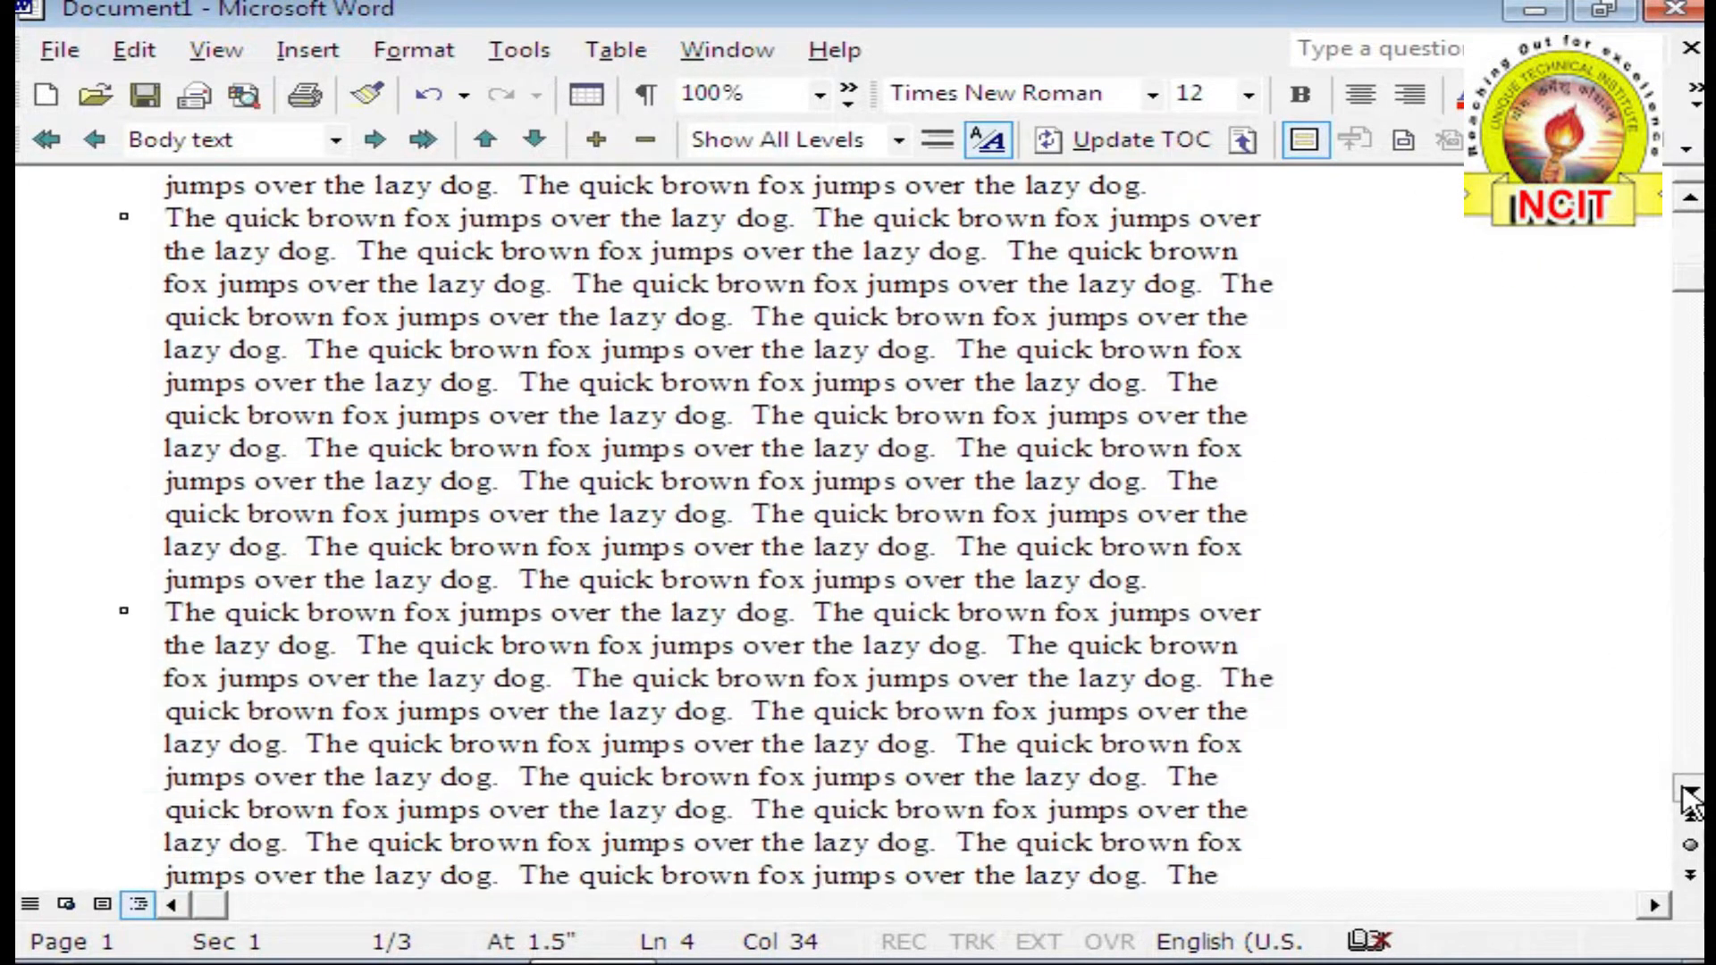
left_click(1689, 791)
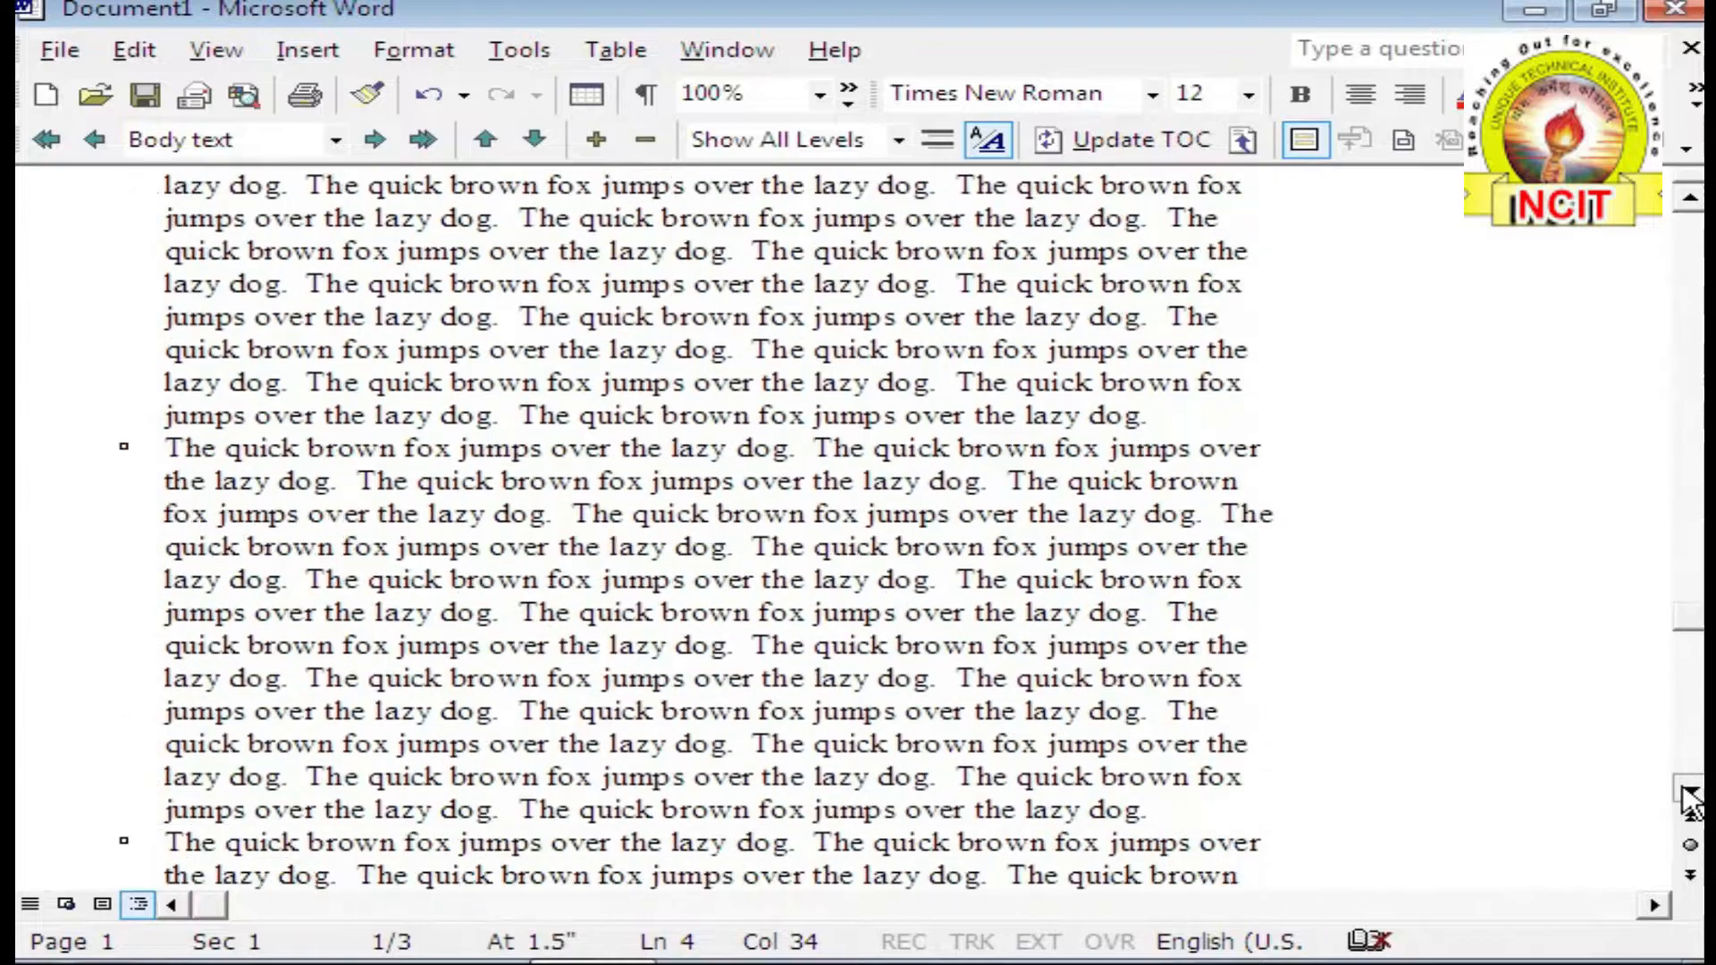
left_click(1691, 234)
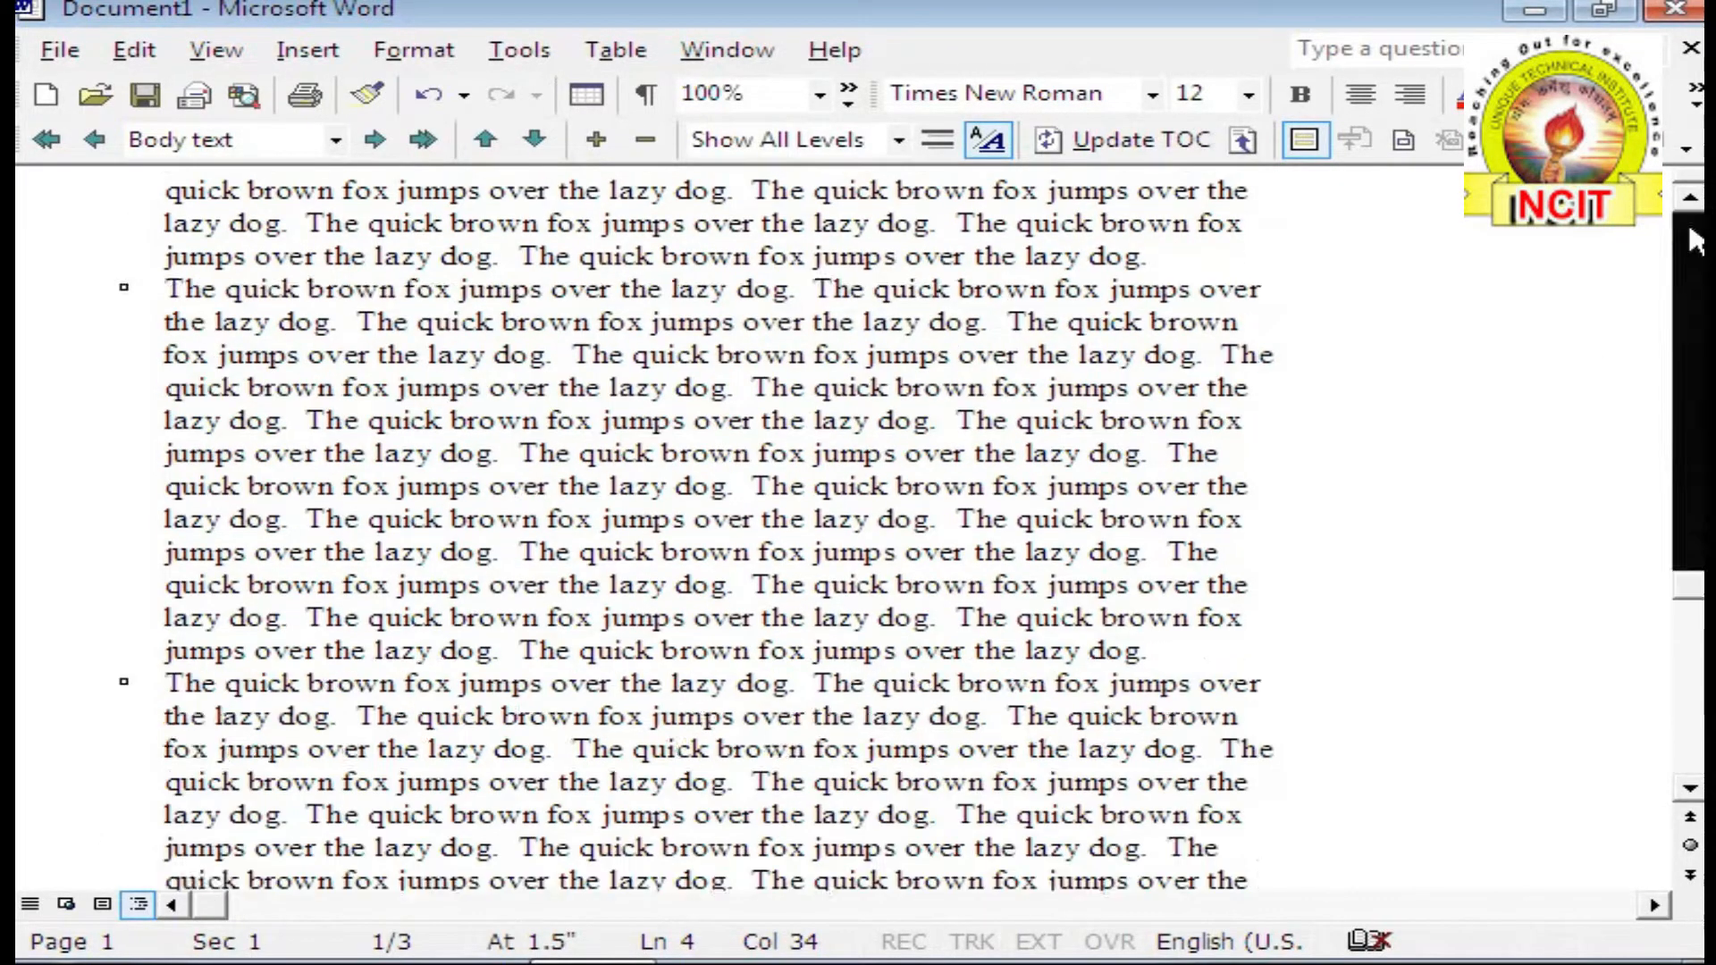
left_click_drag(1691, 242, 1690, 235)
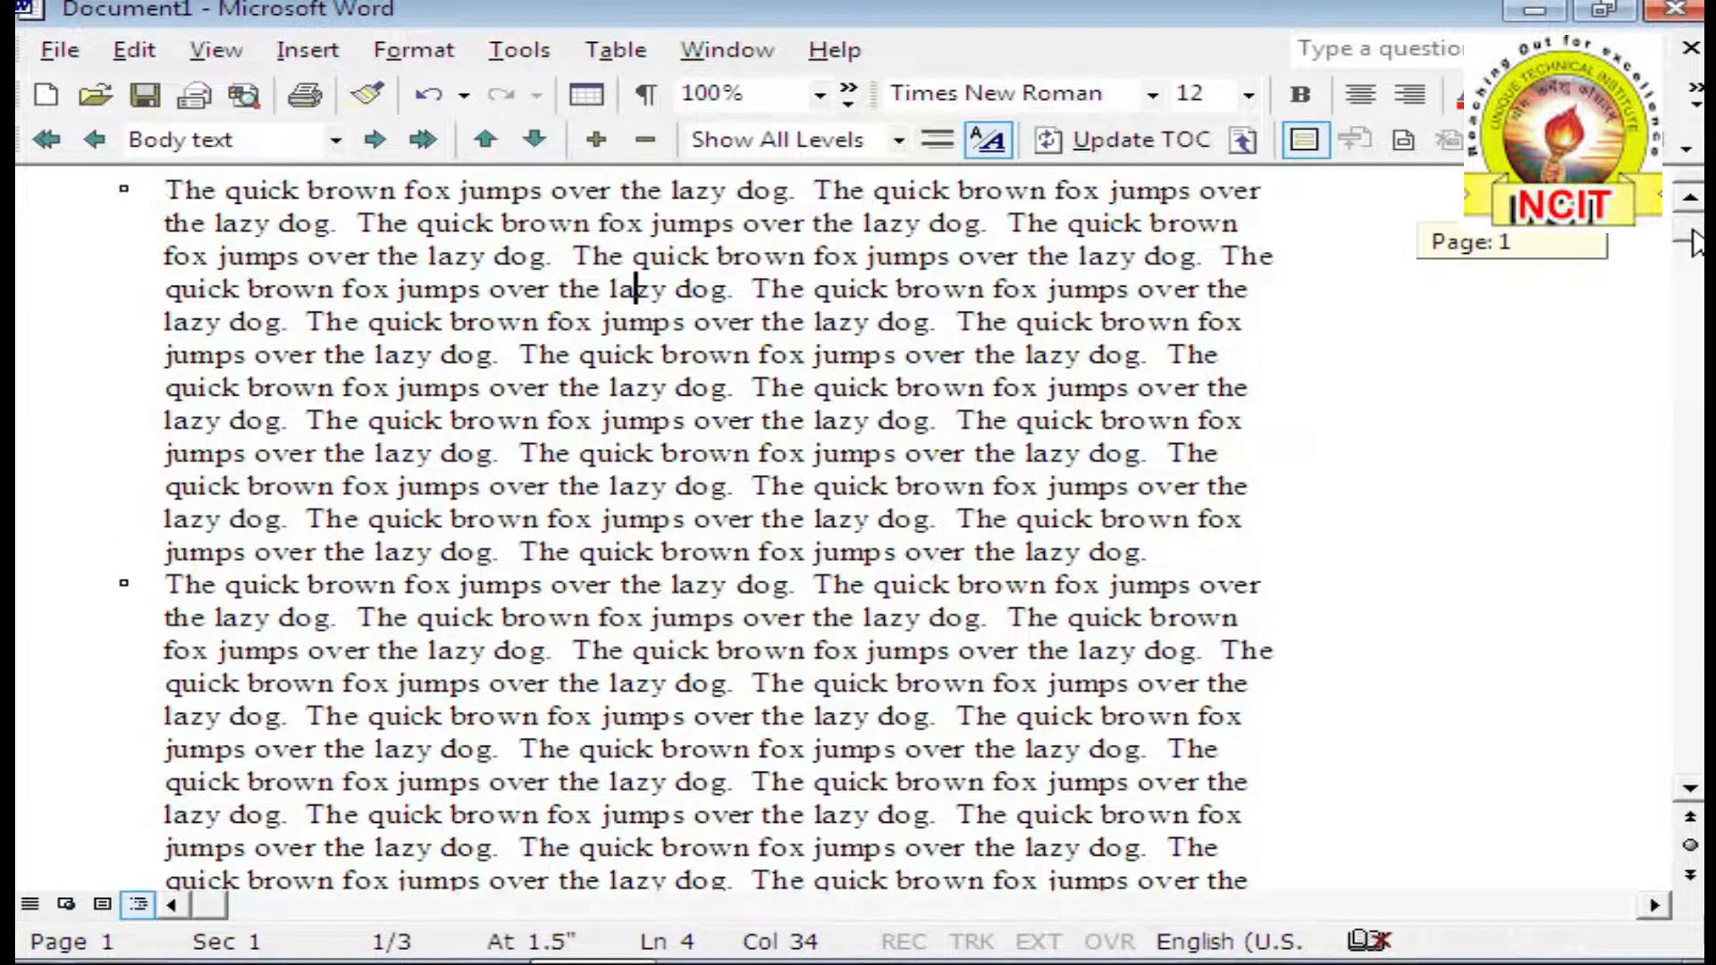
left_click(416, 354)
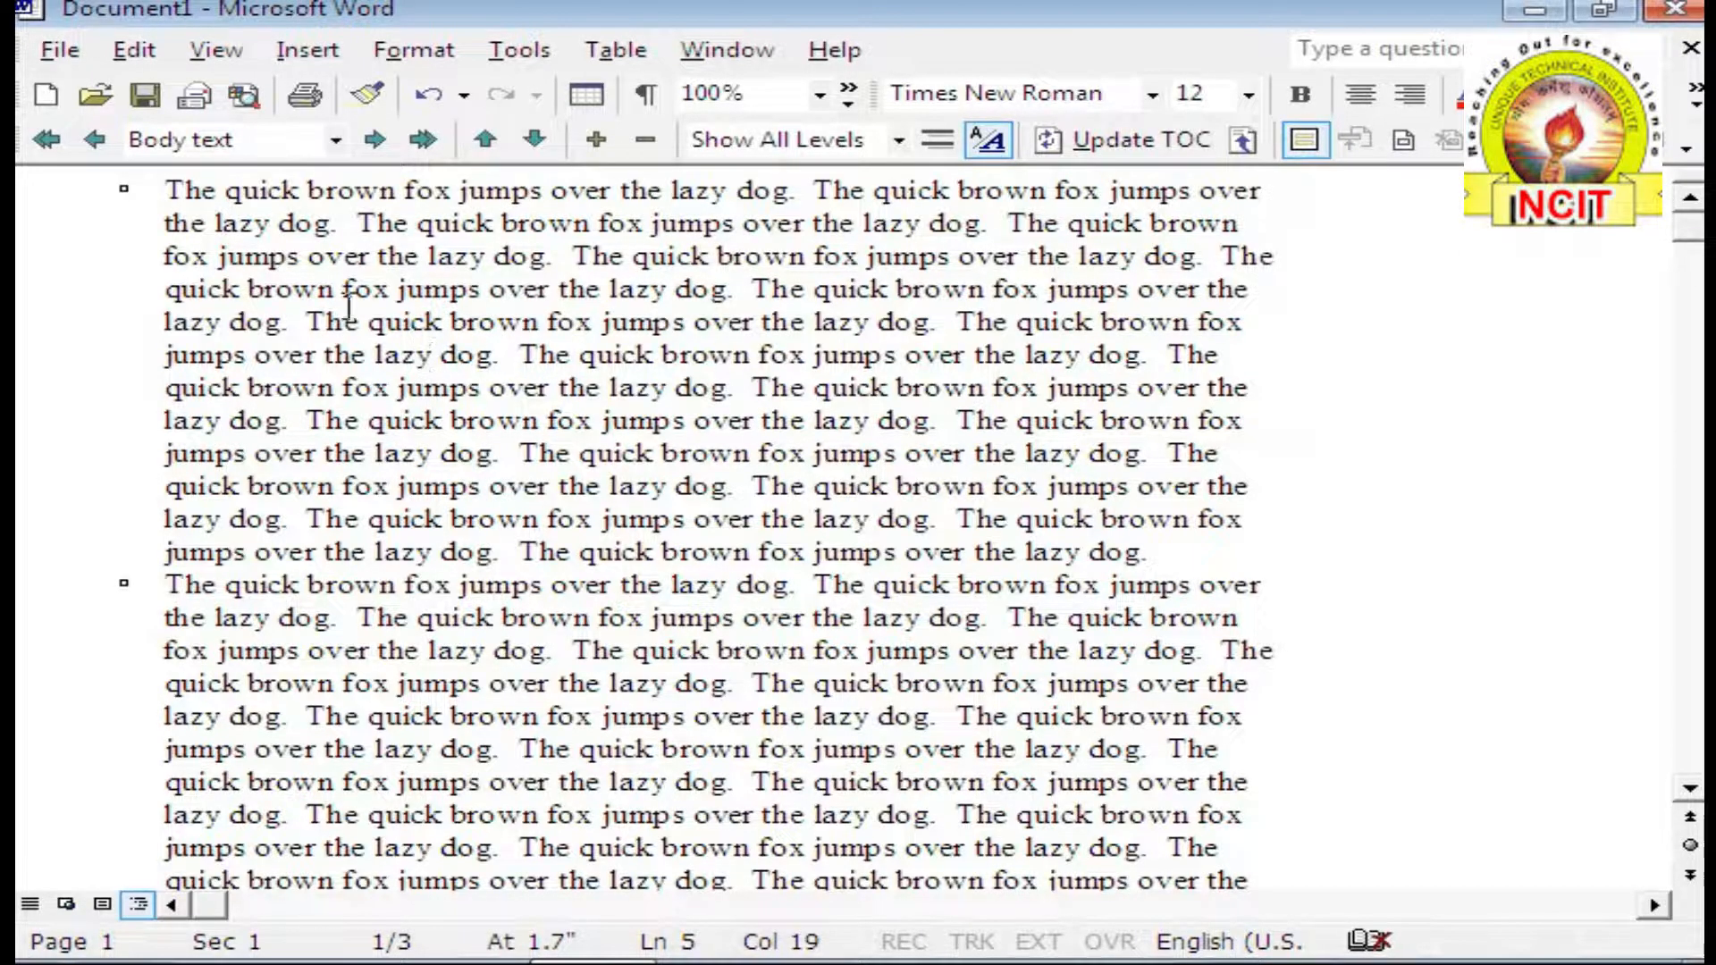
Step: Switch the document to Normal view and from there to Web Layout view
left_click(225, 50)
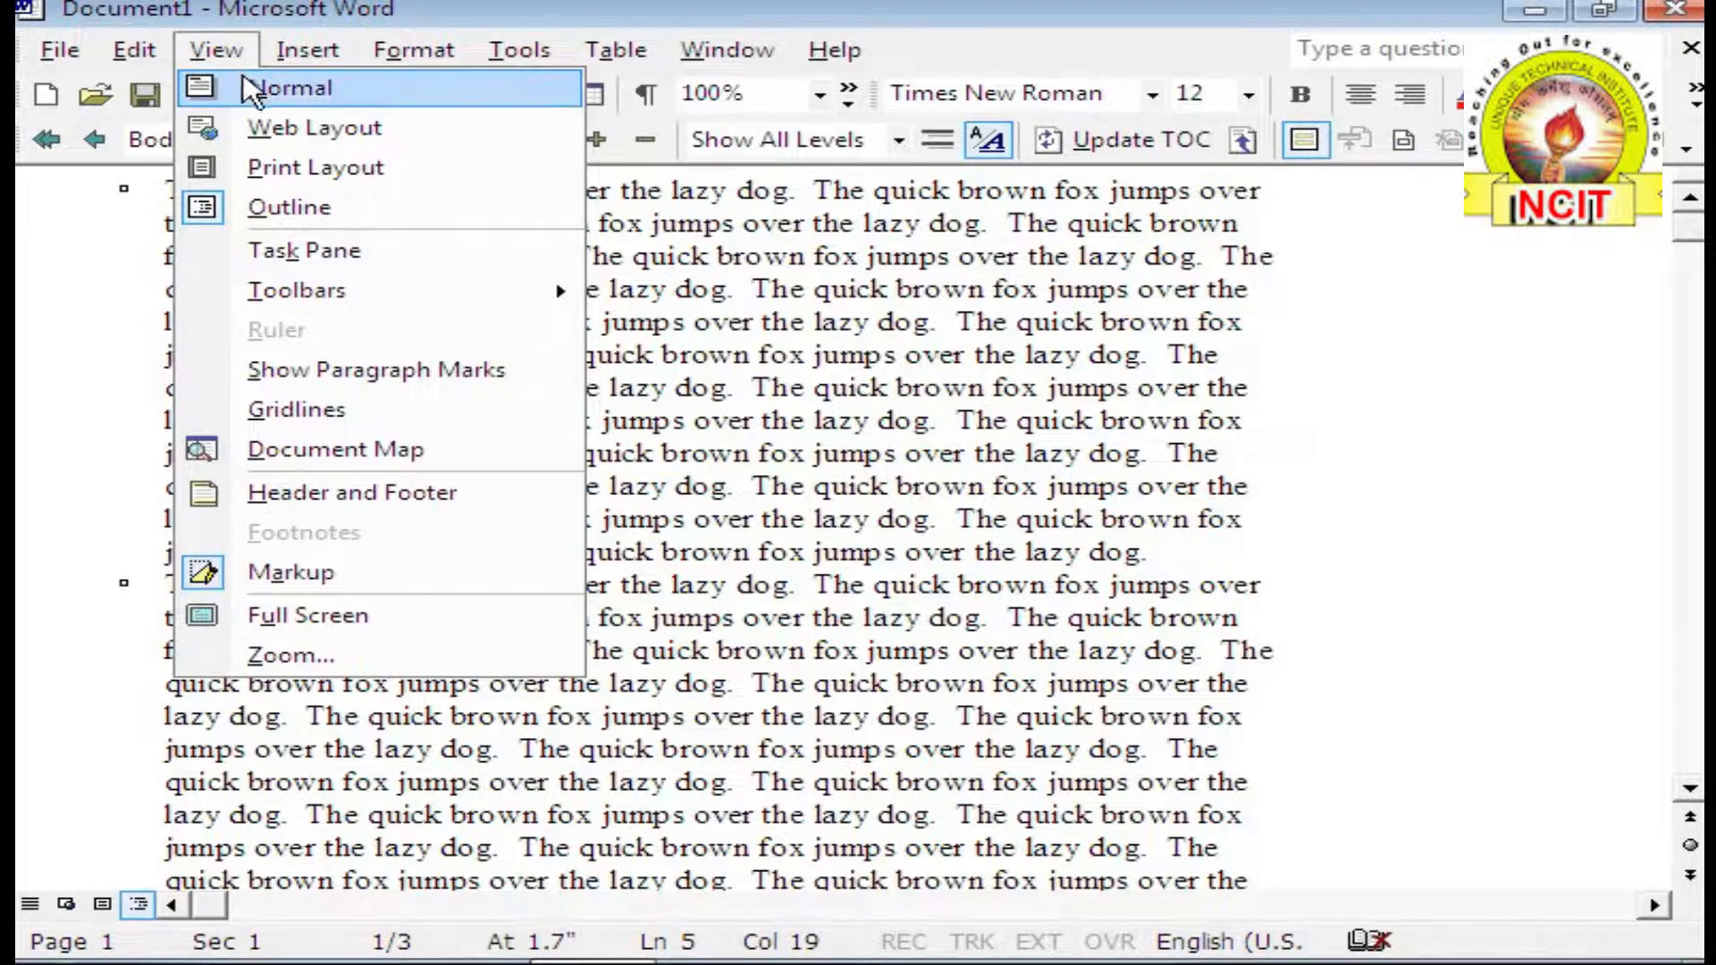
left_click(252, 90)
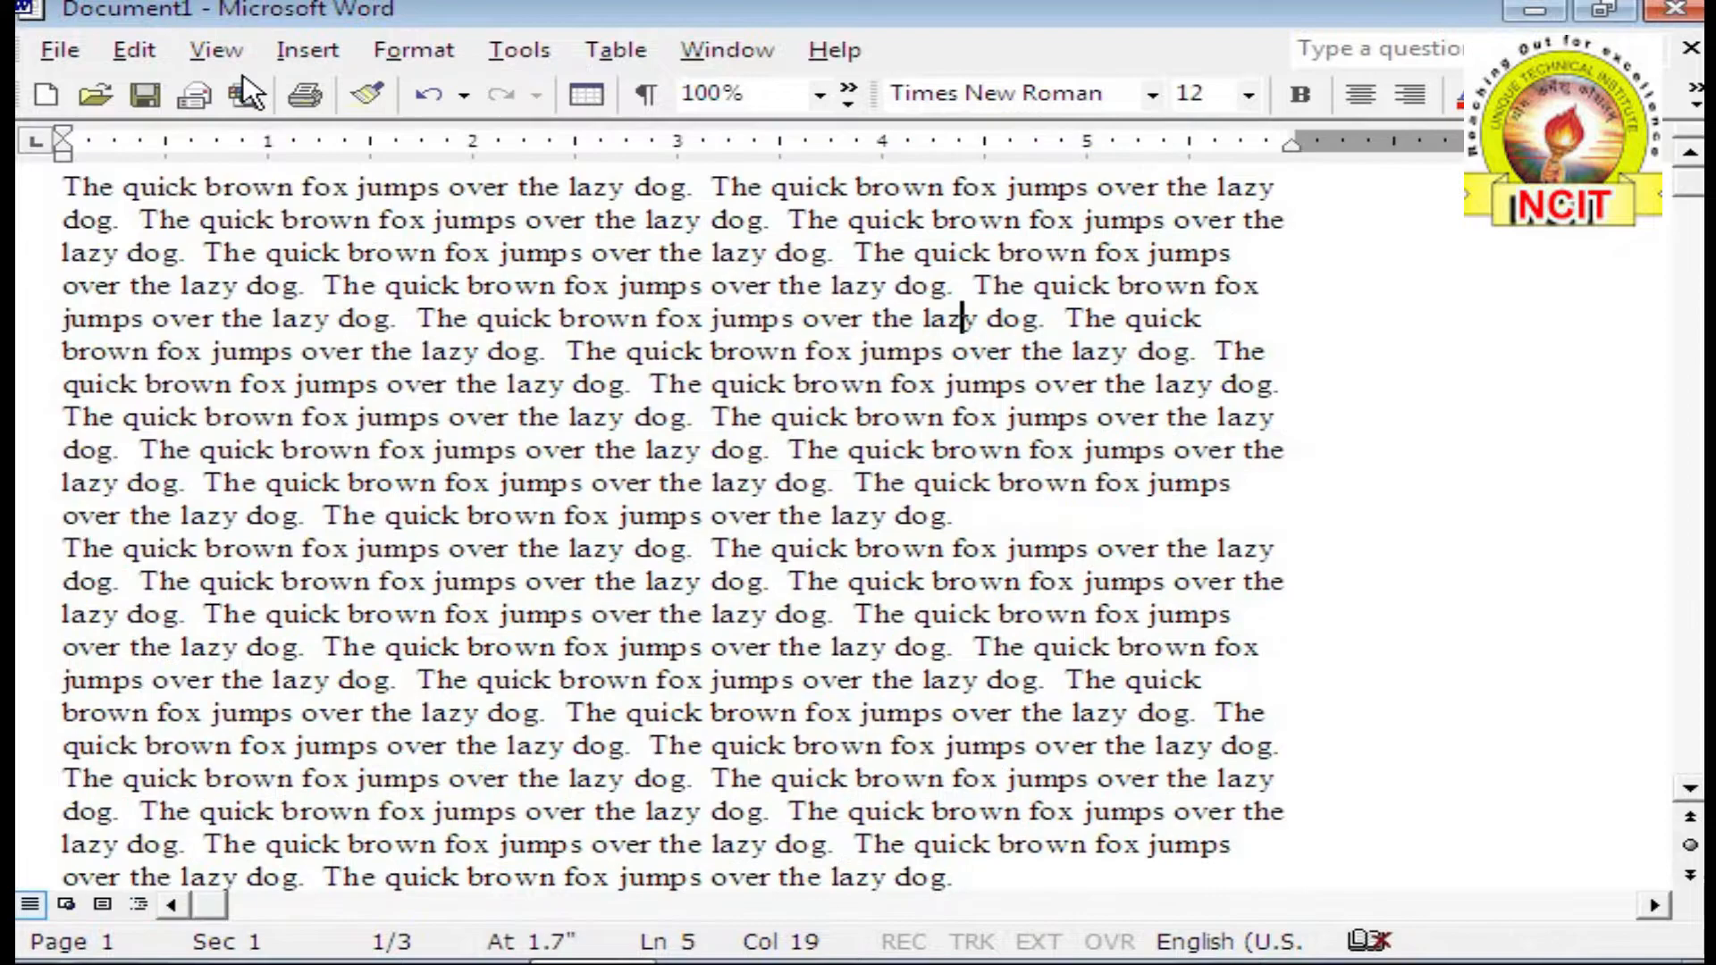
left_click(199, 50)
left_click(224, 127)
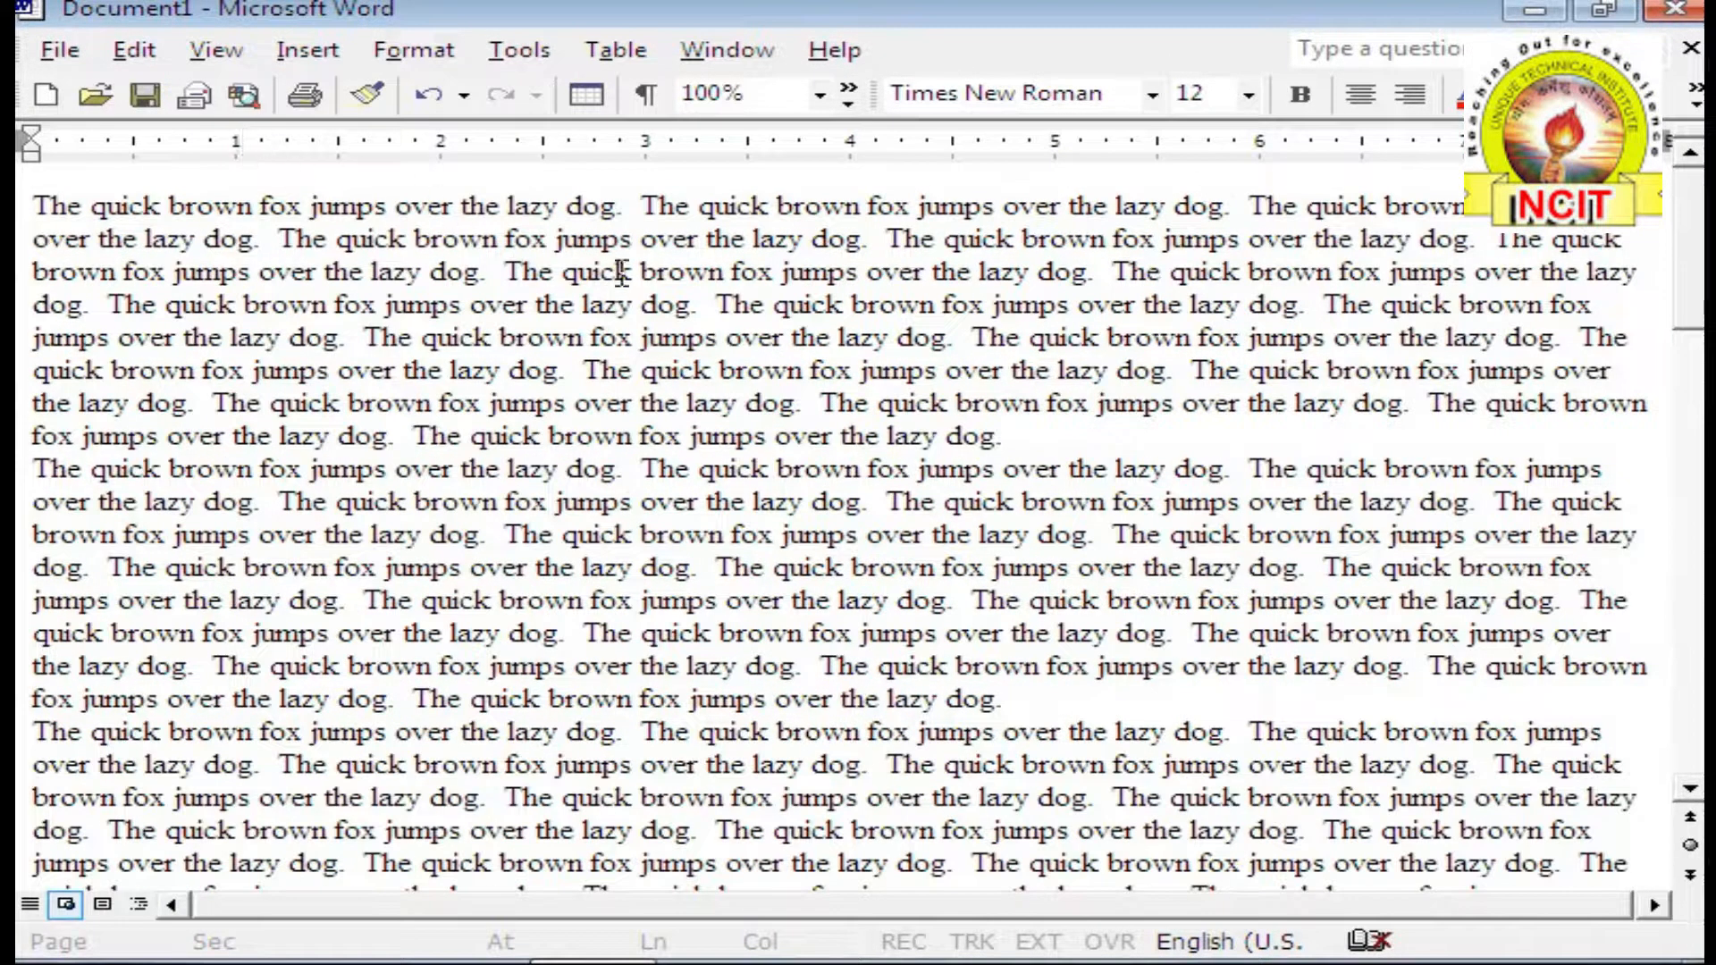
Step: Switch the document through Print Layout and Outline views, ending in Normal view
left_click(219, 52)
left_click(295, 169)
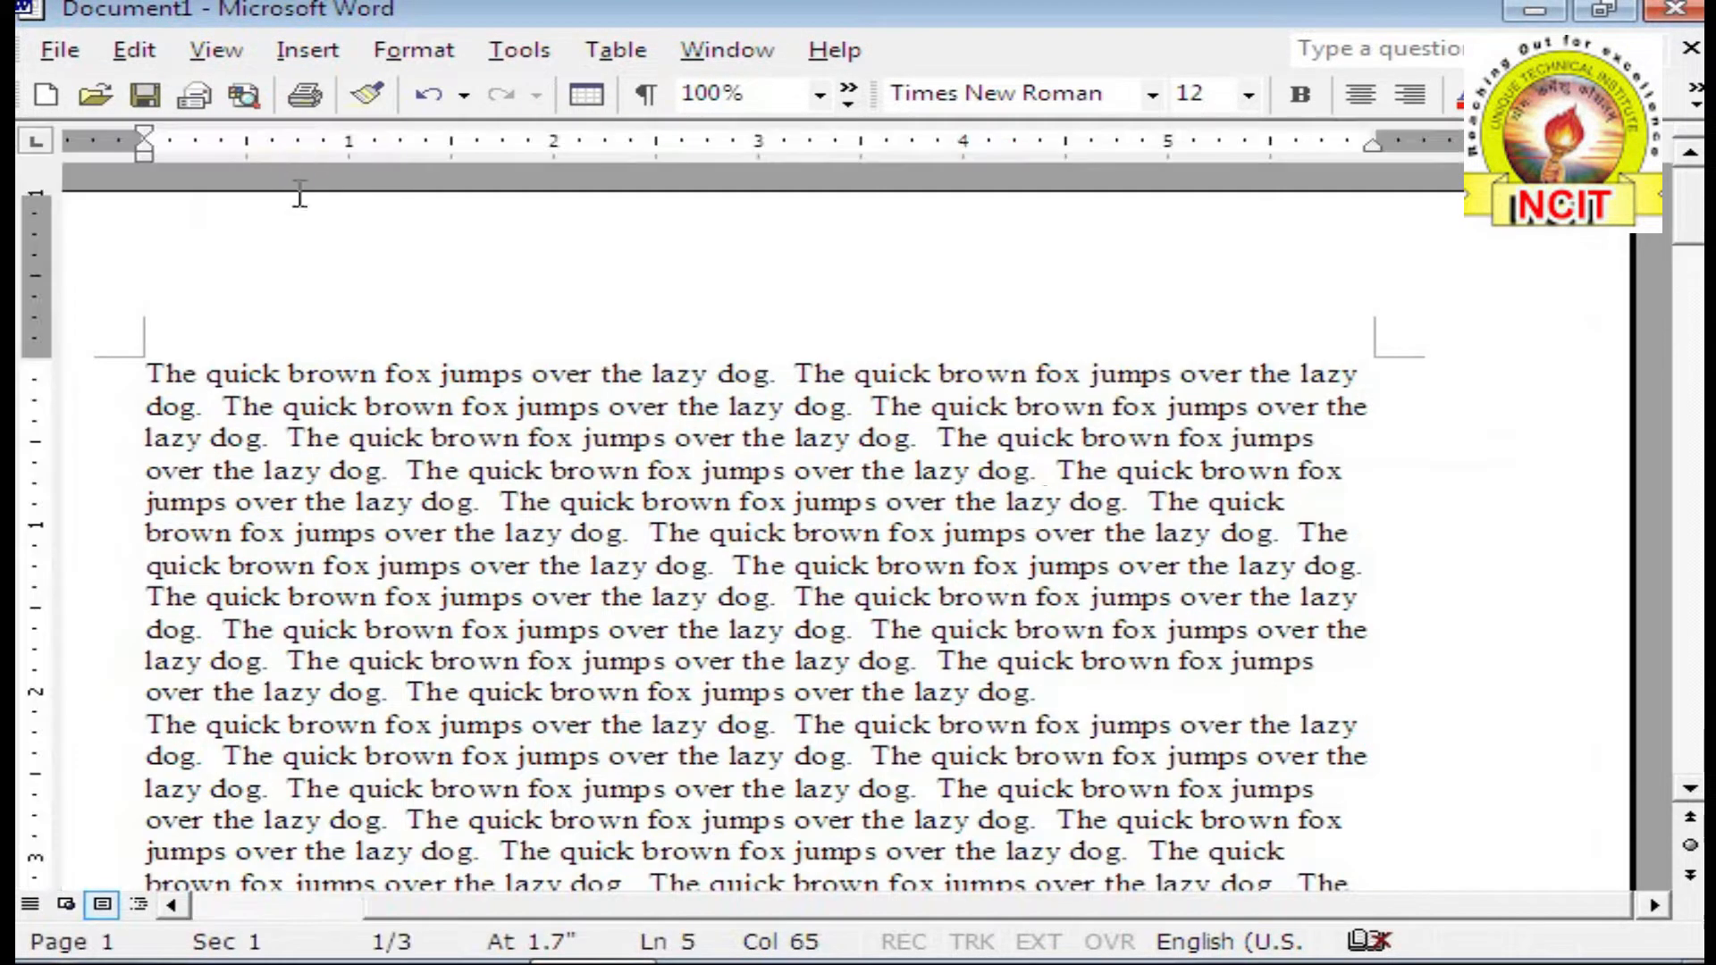
left_click(219, 51)
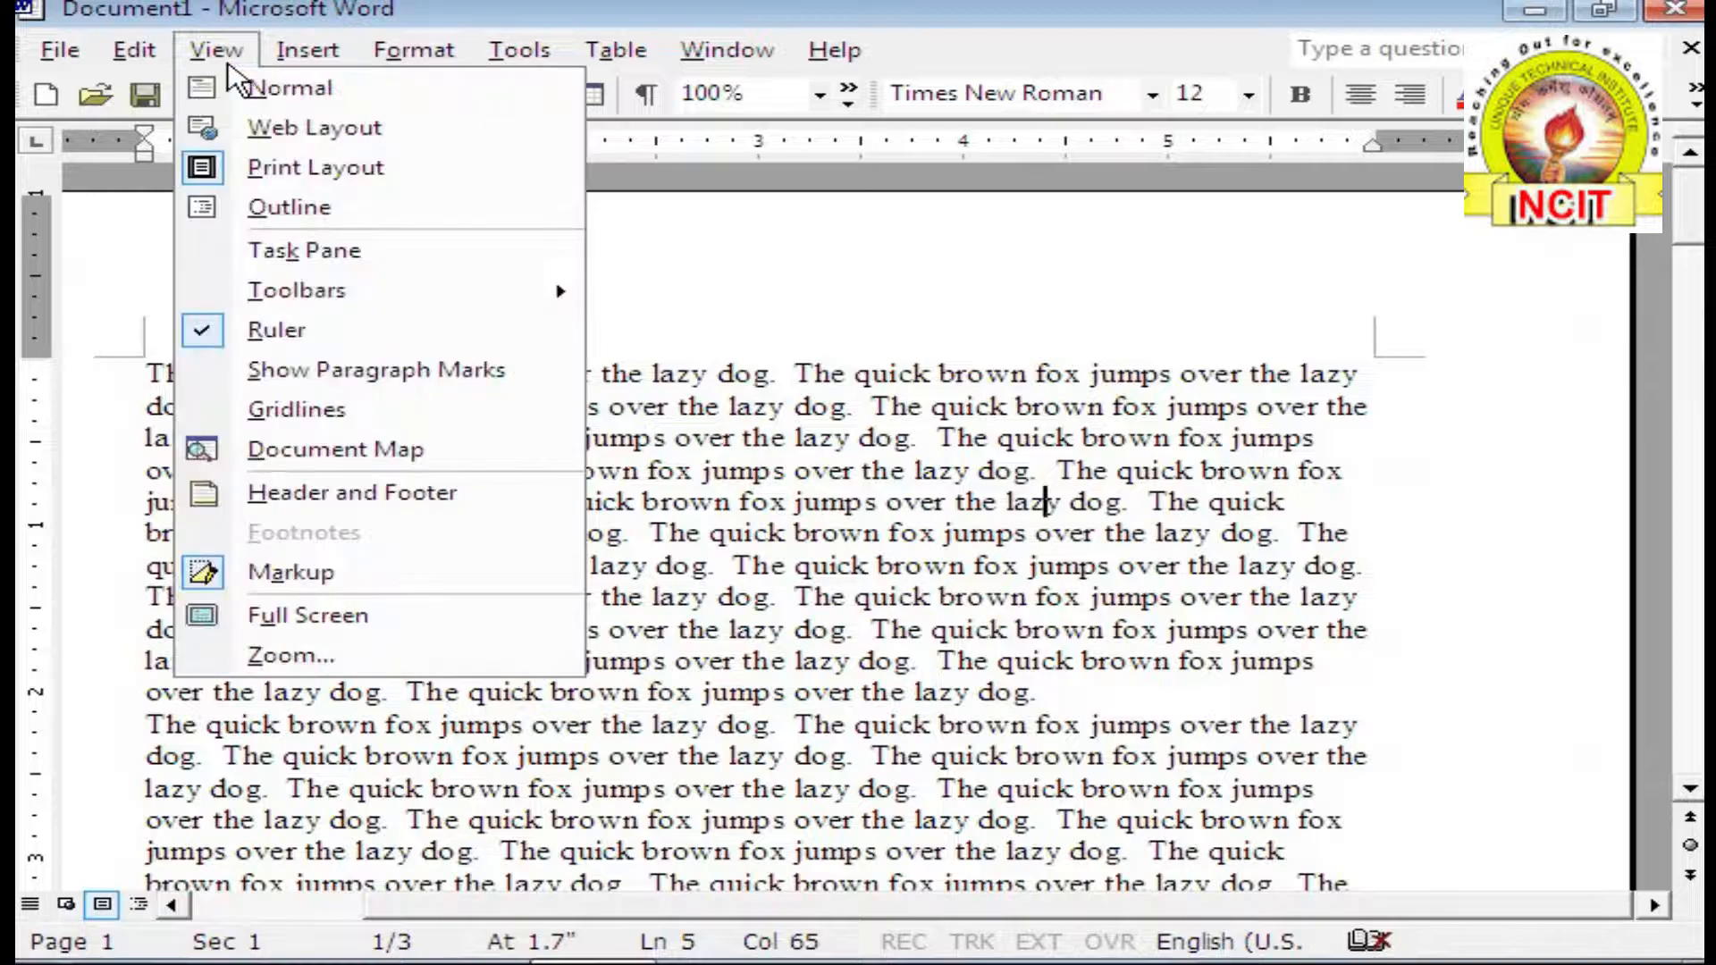
left_click(284, 210)
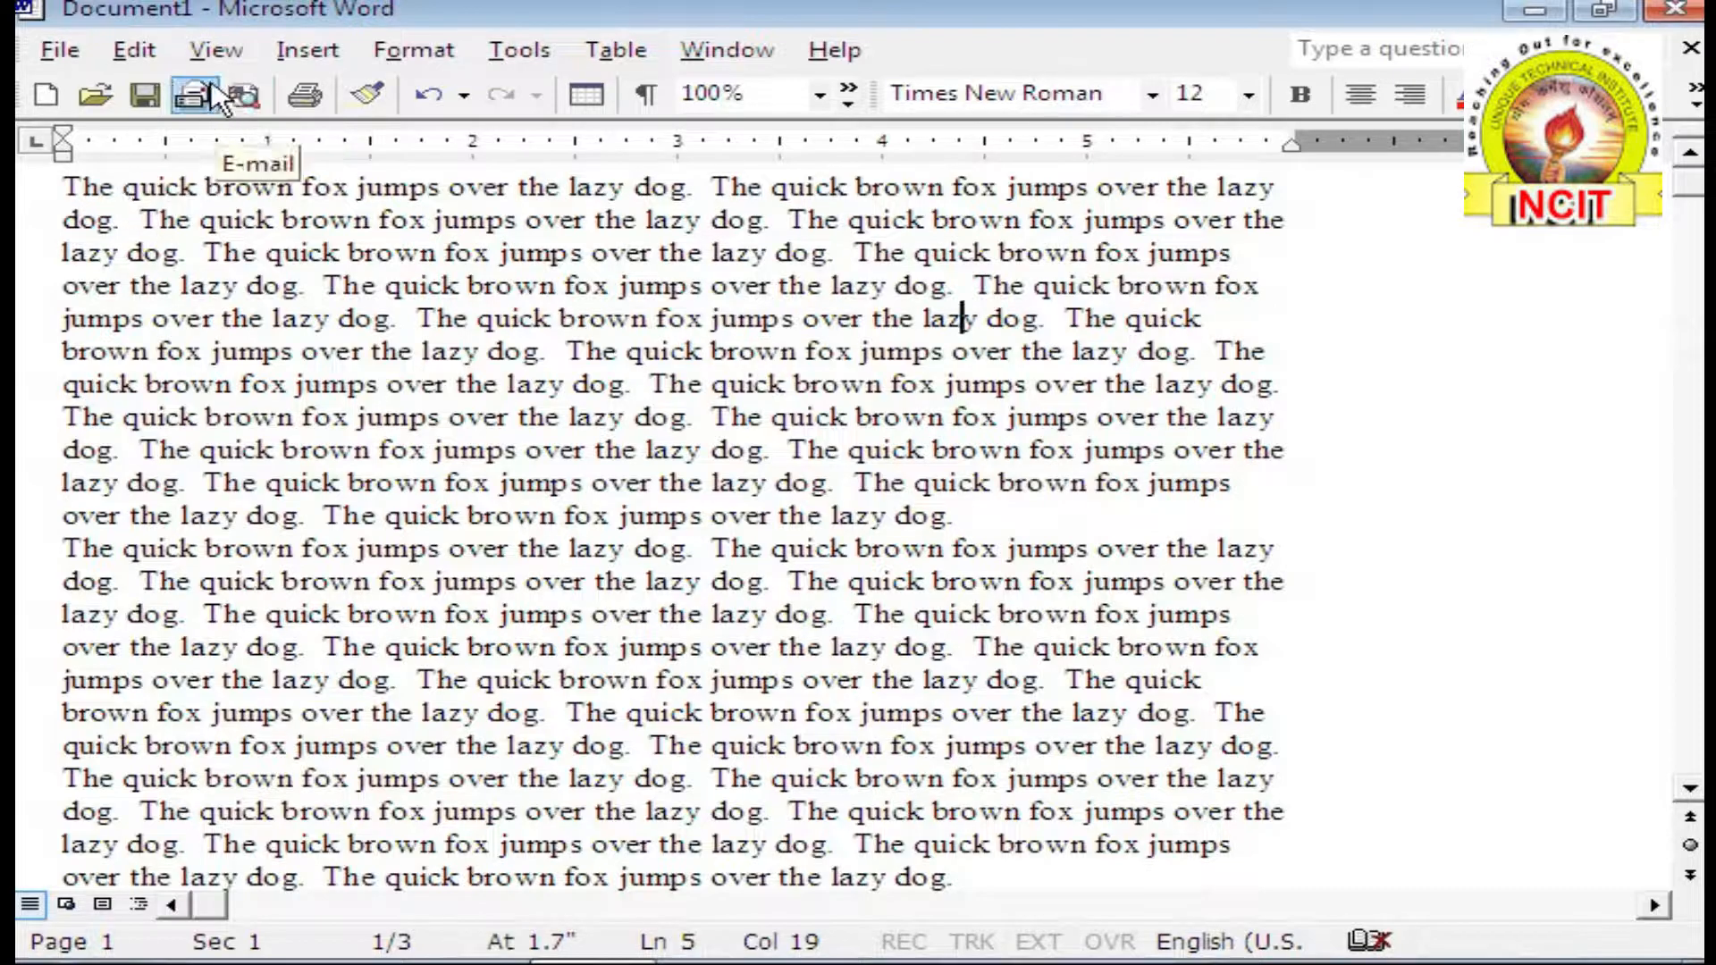
left_click(213, 50)
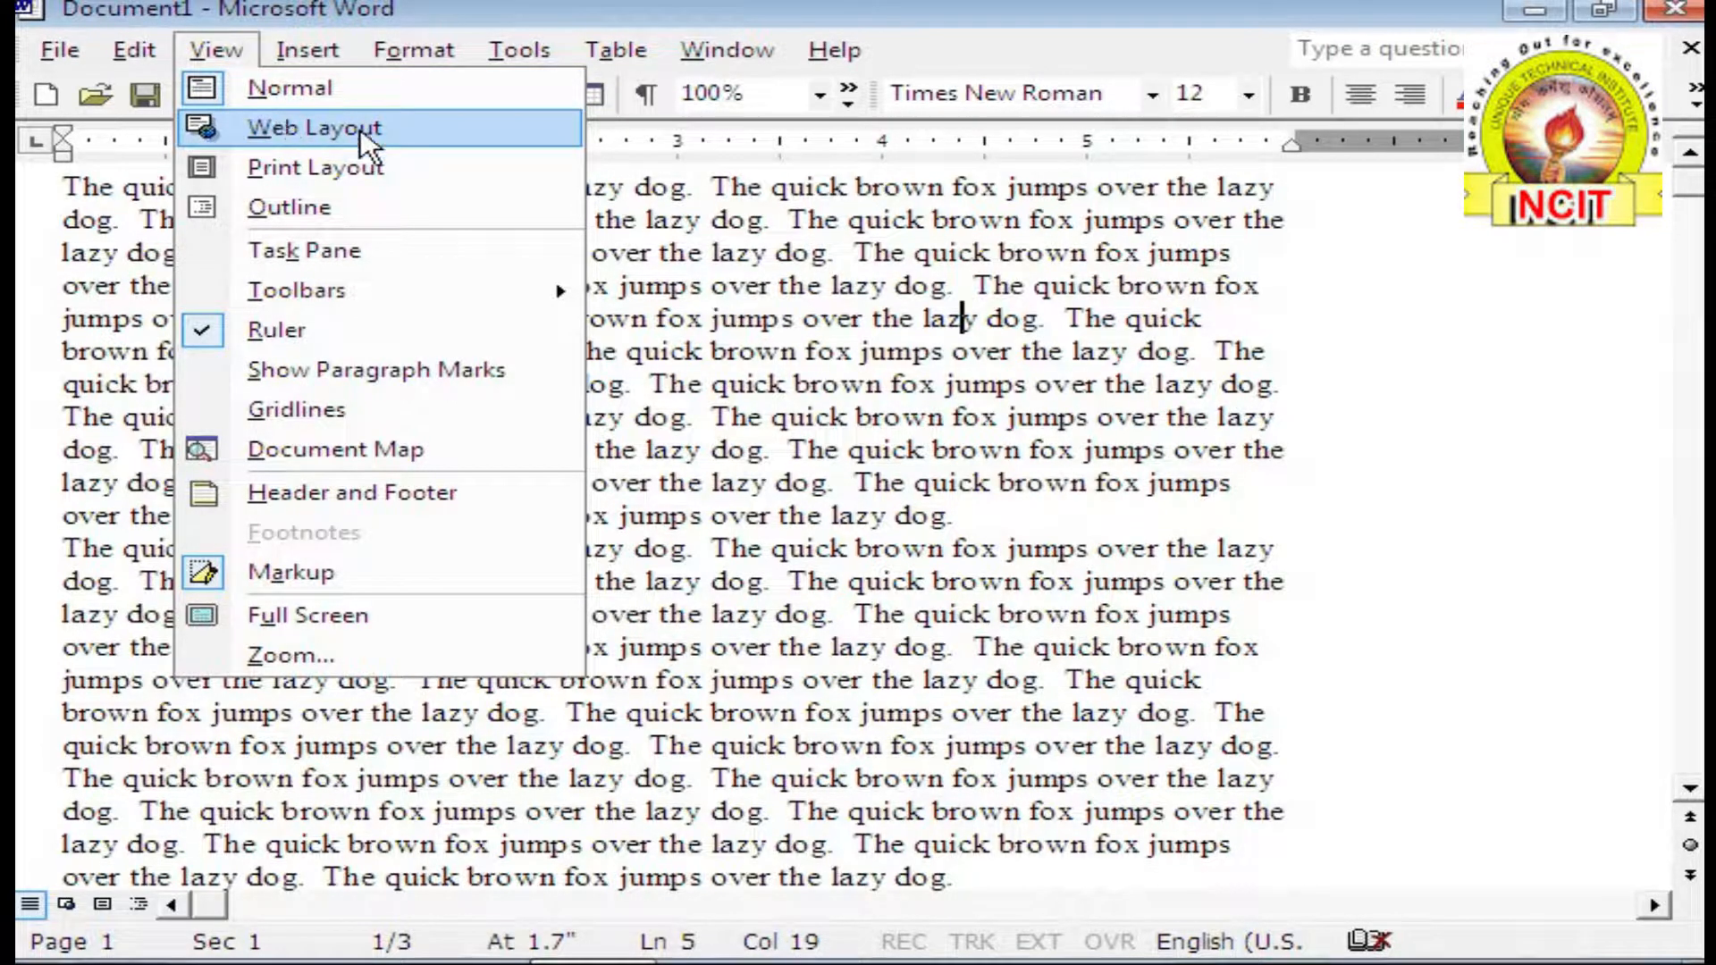
left_click(880, 487)
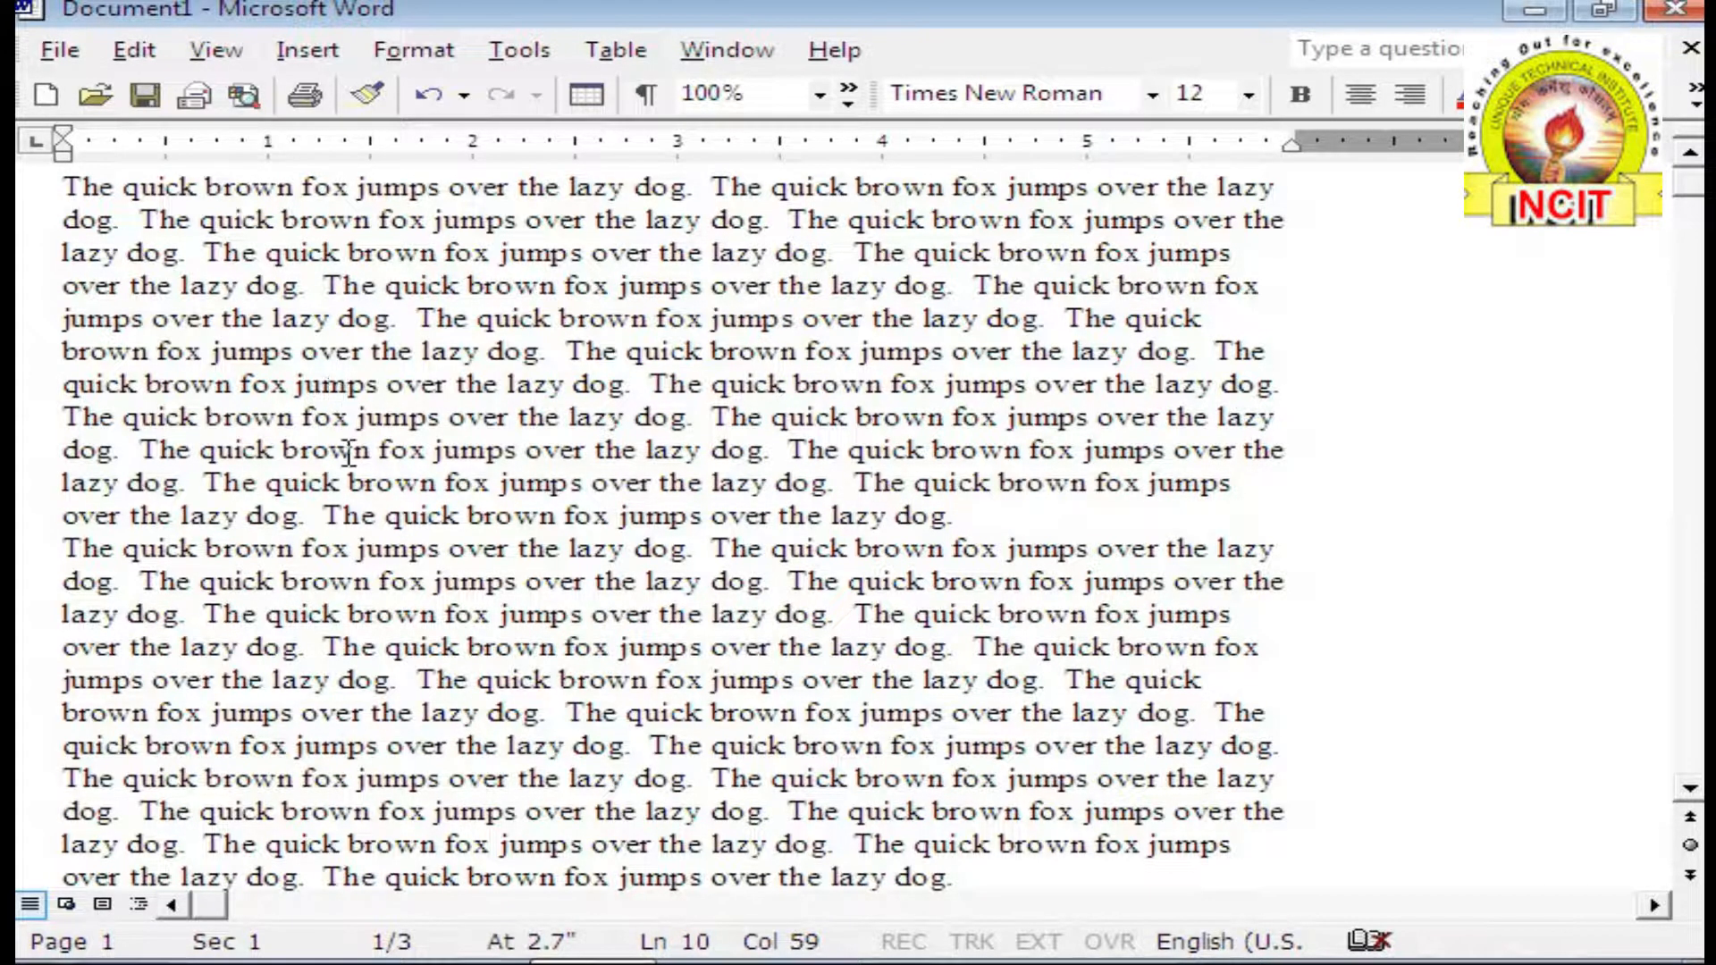
left_click(217, 51)
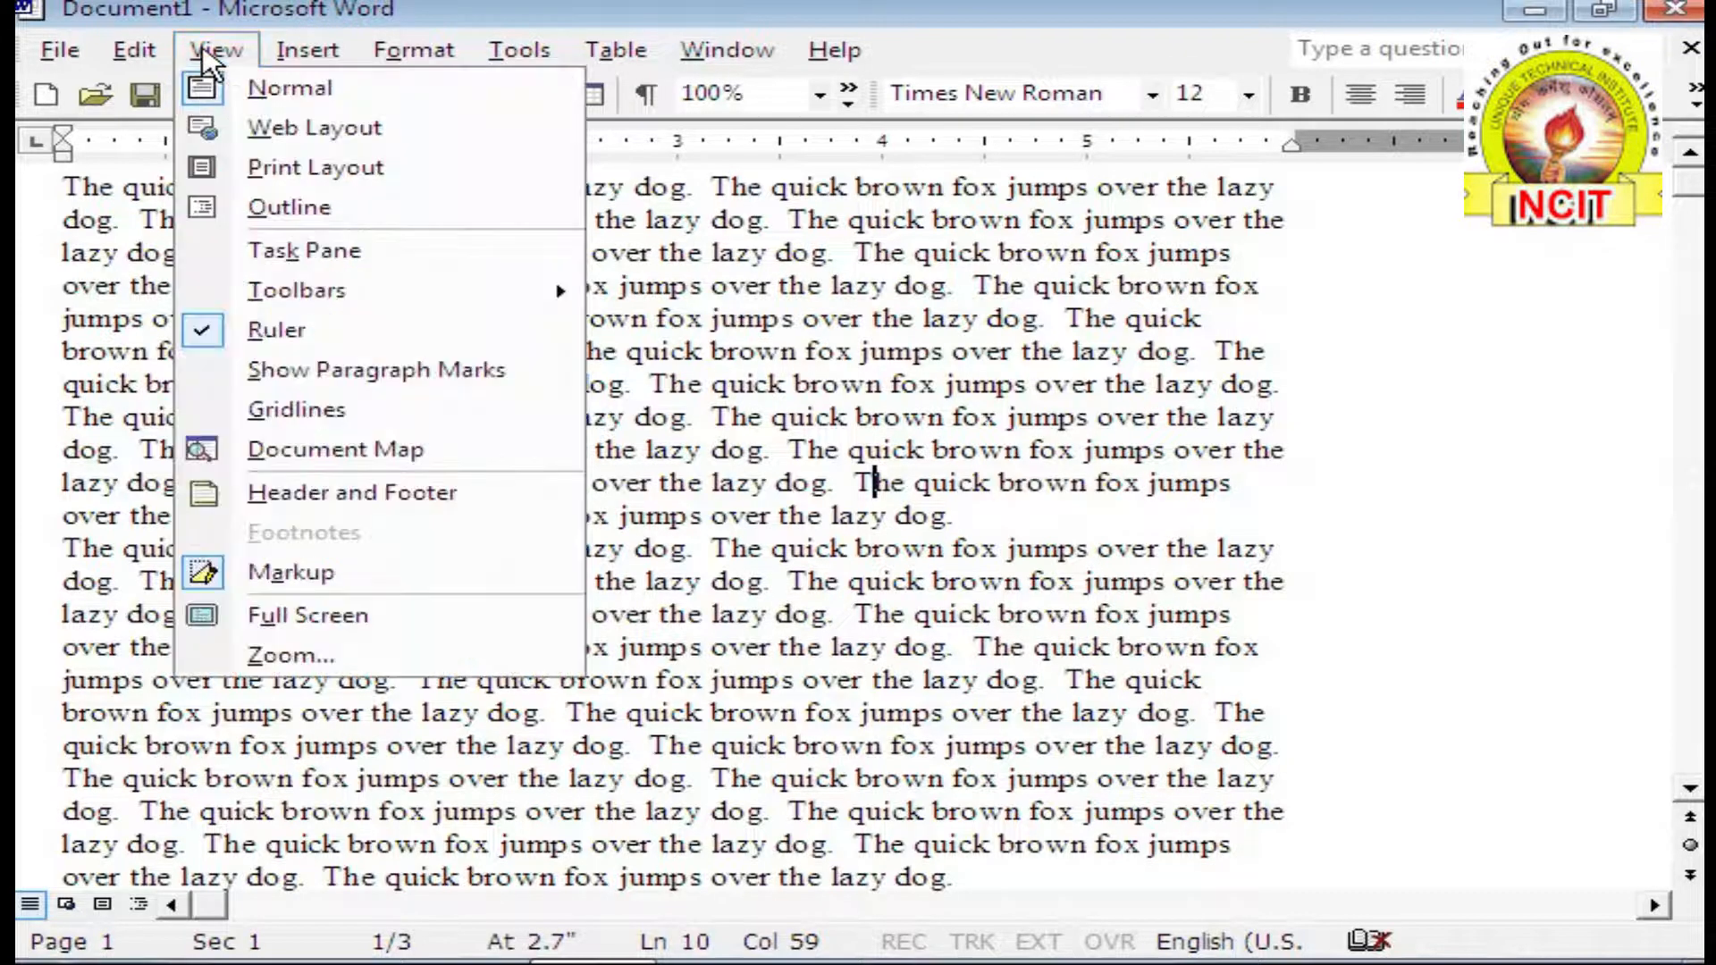
left_click(978, 450)
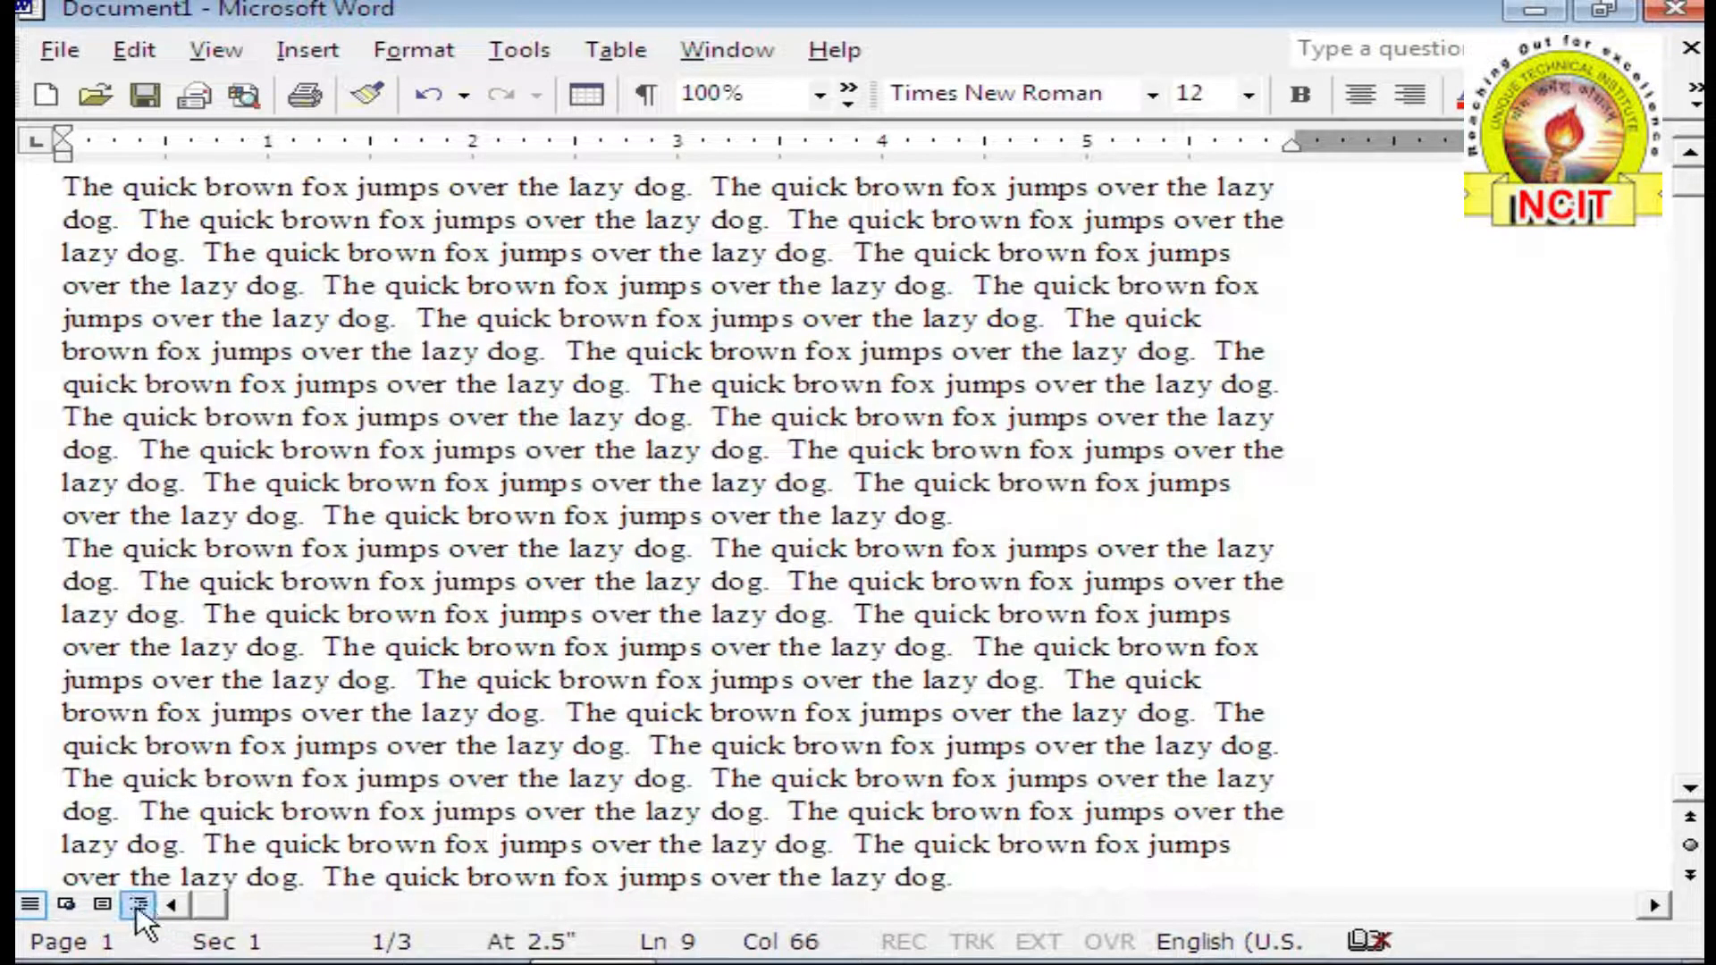
left_click(650, 549)
Step: Restore the document window to a smaller size and cycle through Web Layout, Print Layout and Outline views, ending in Print Layout
double_click(617, 12)
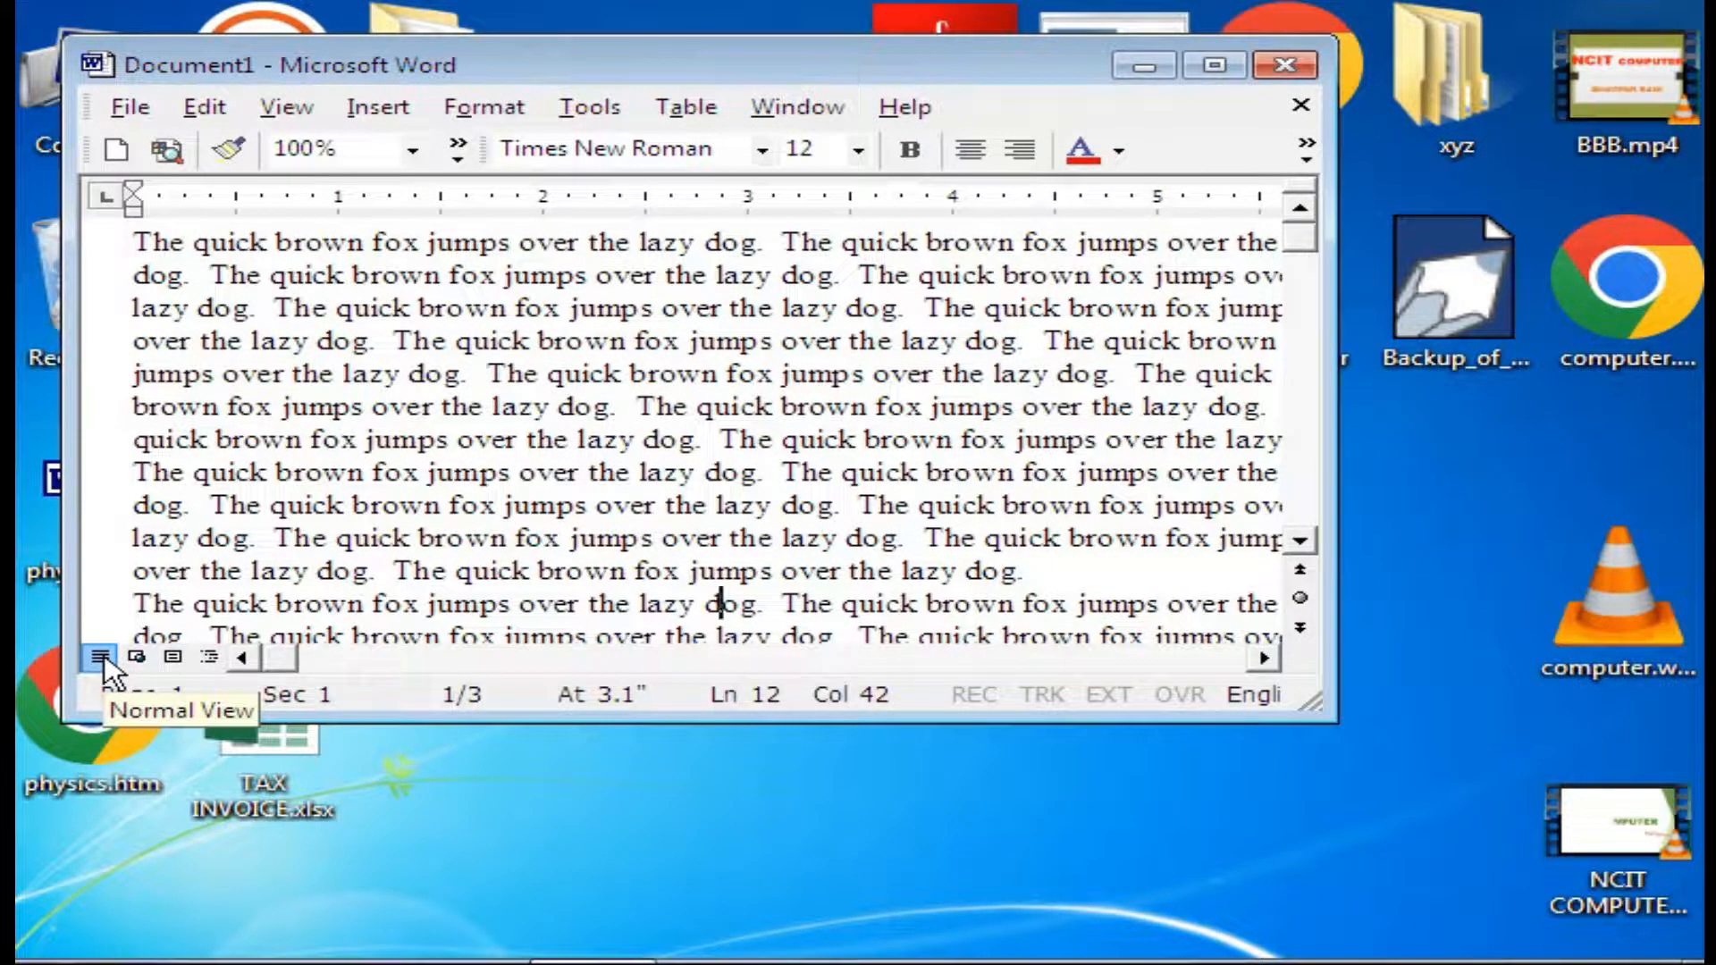
left_click(138, 659)
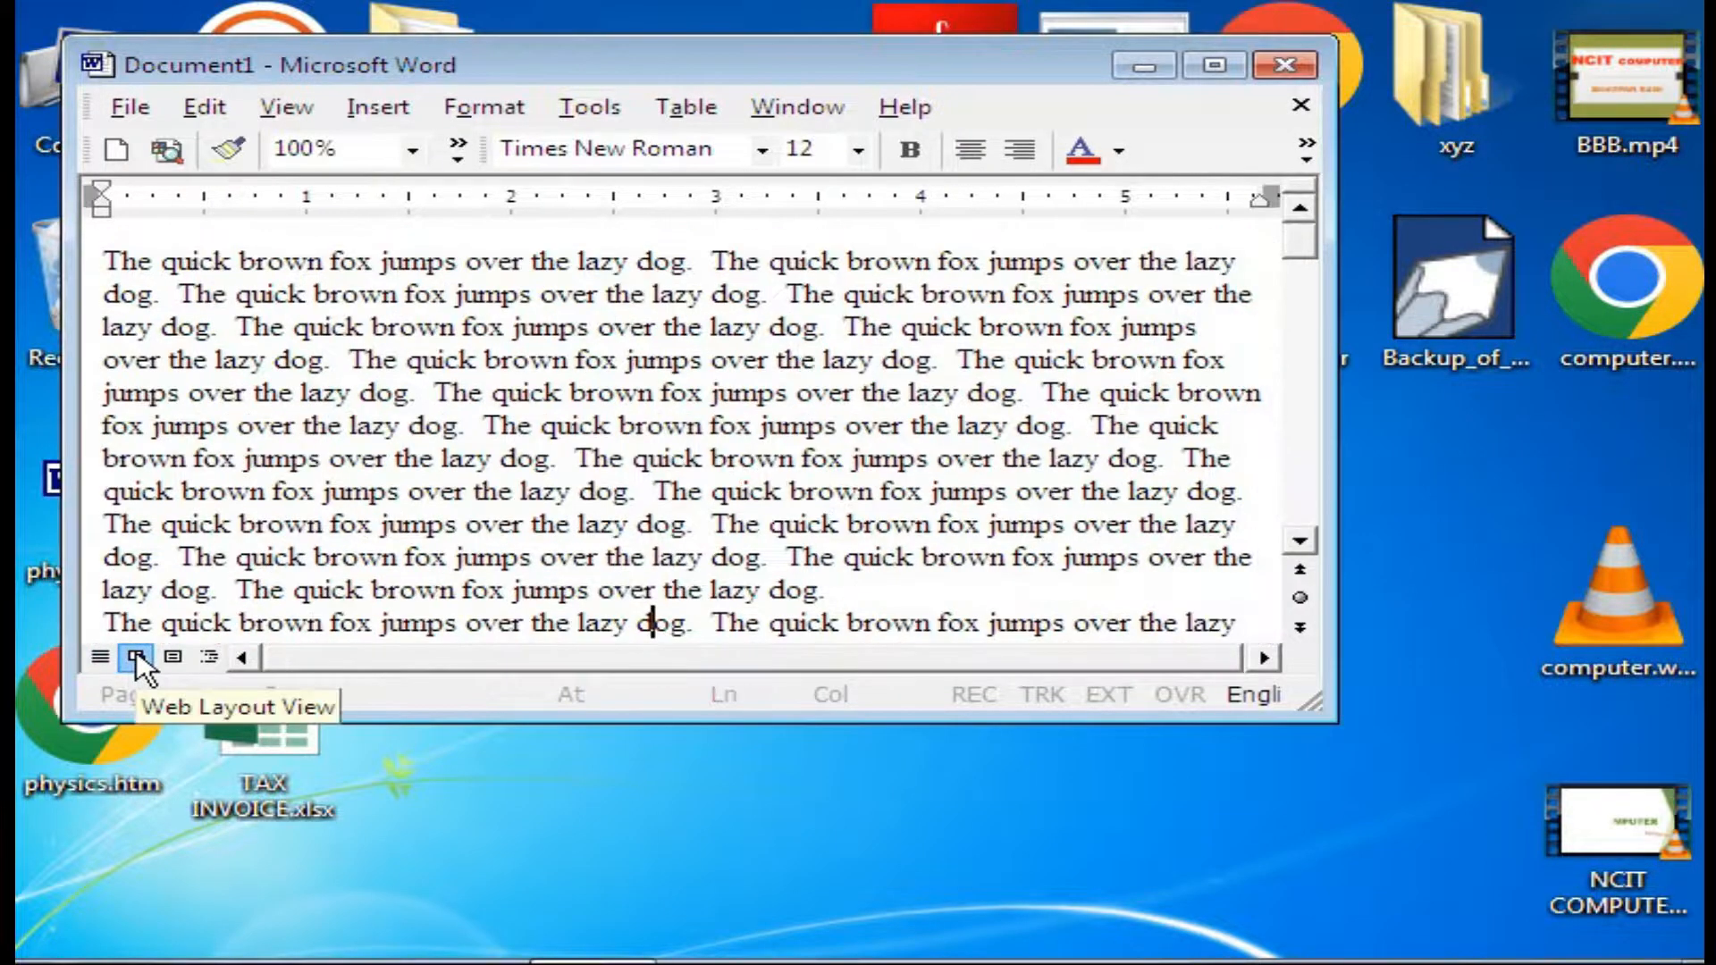
left_click(174, 660)
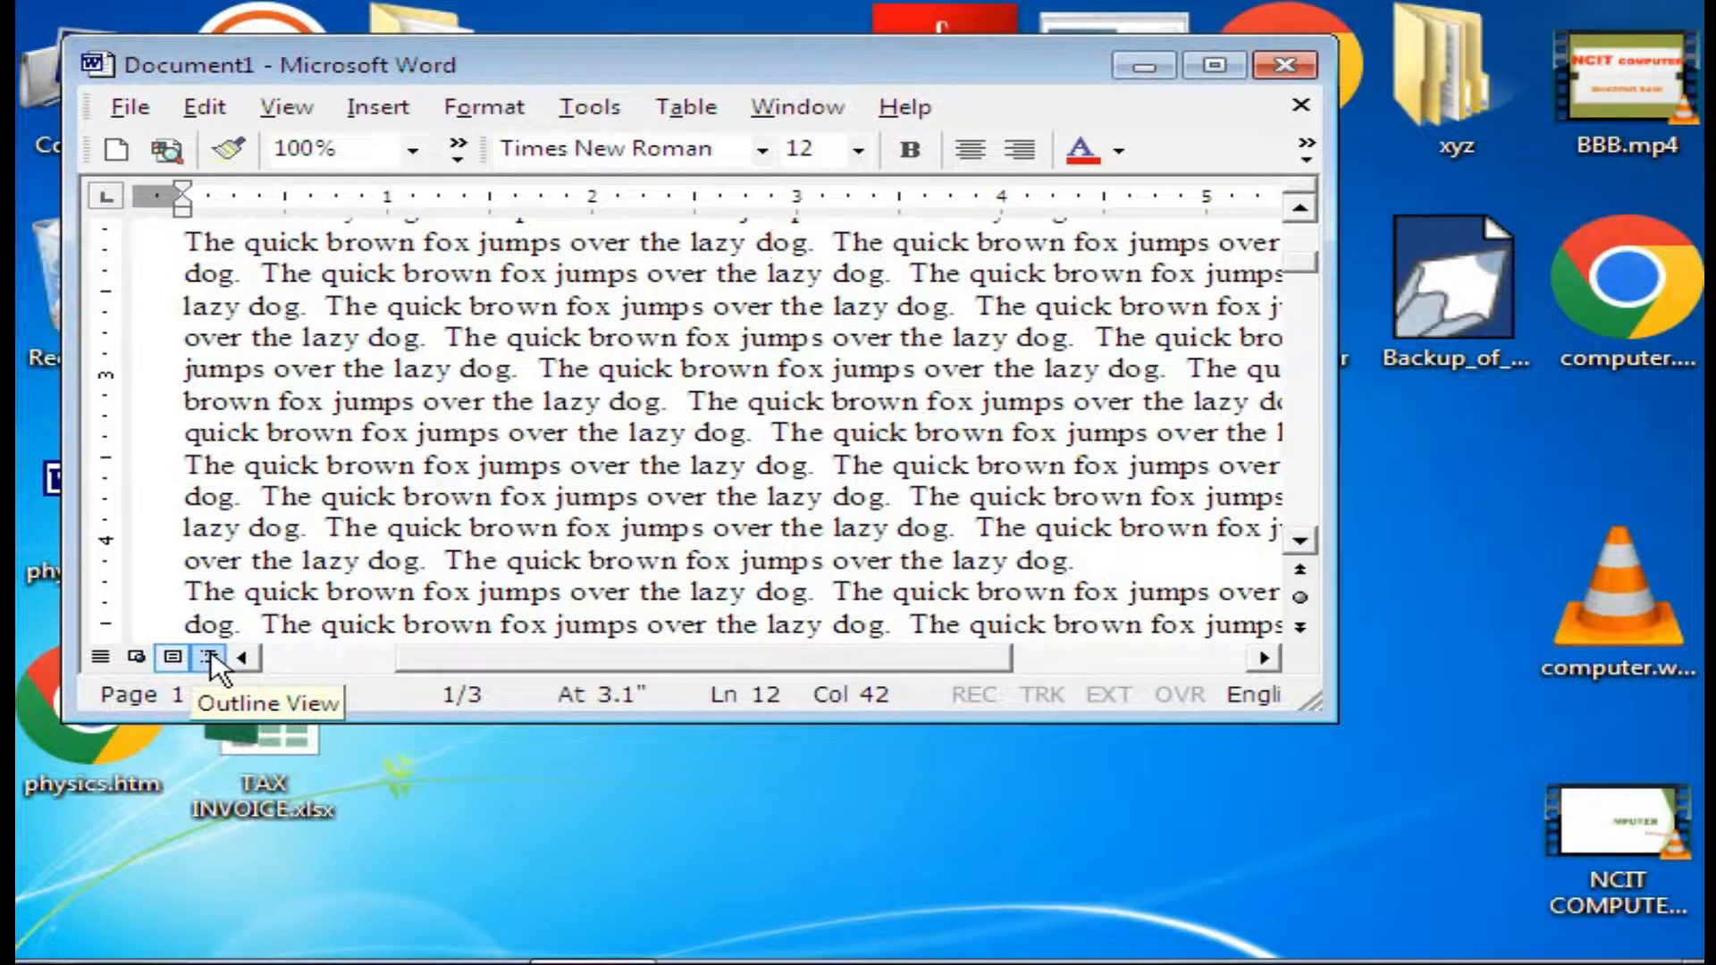
left_click(211, 659)
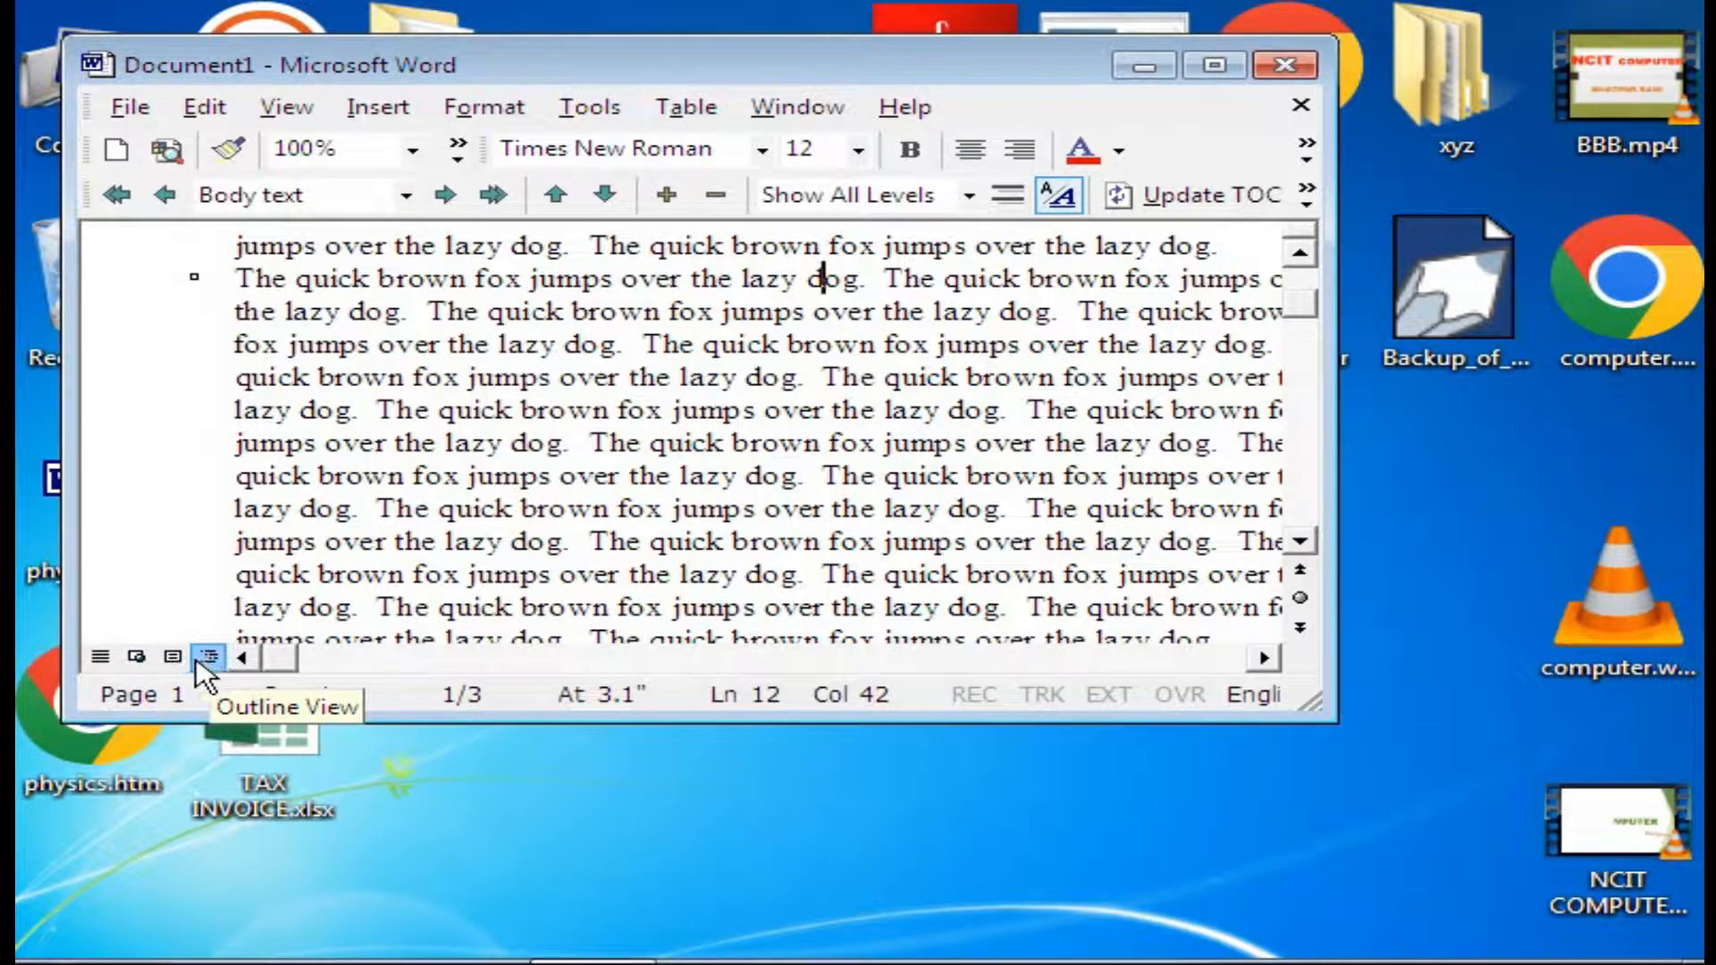
left_click(173, 658)
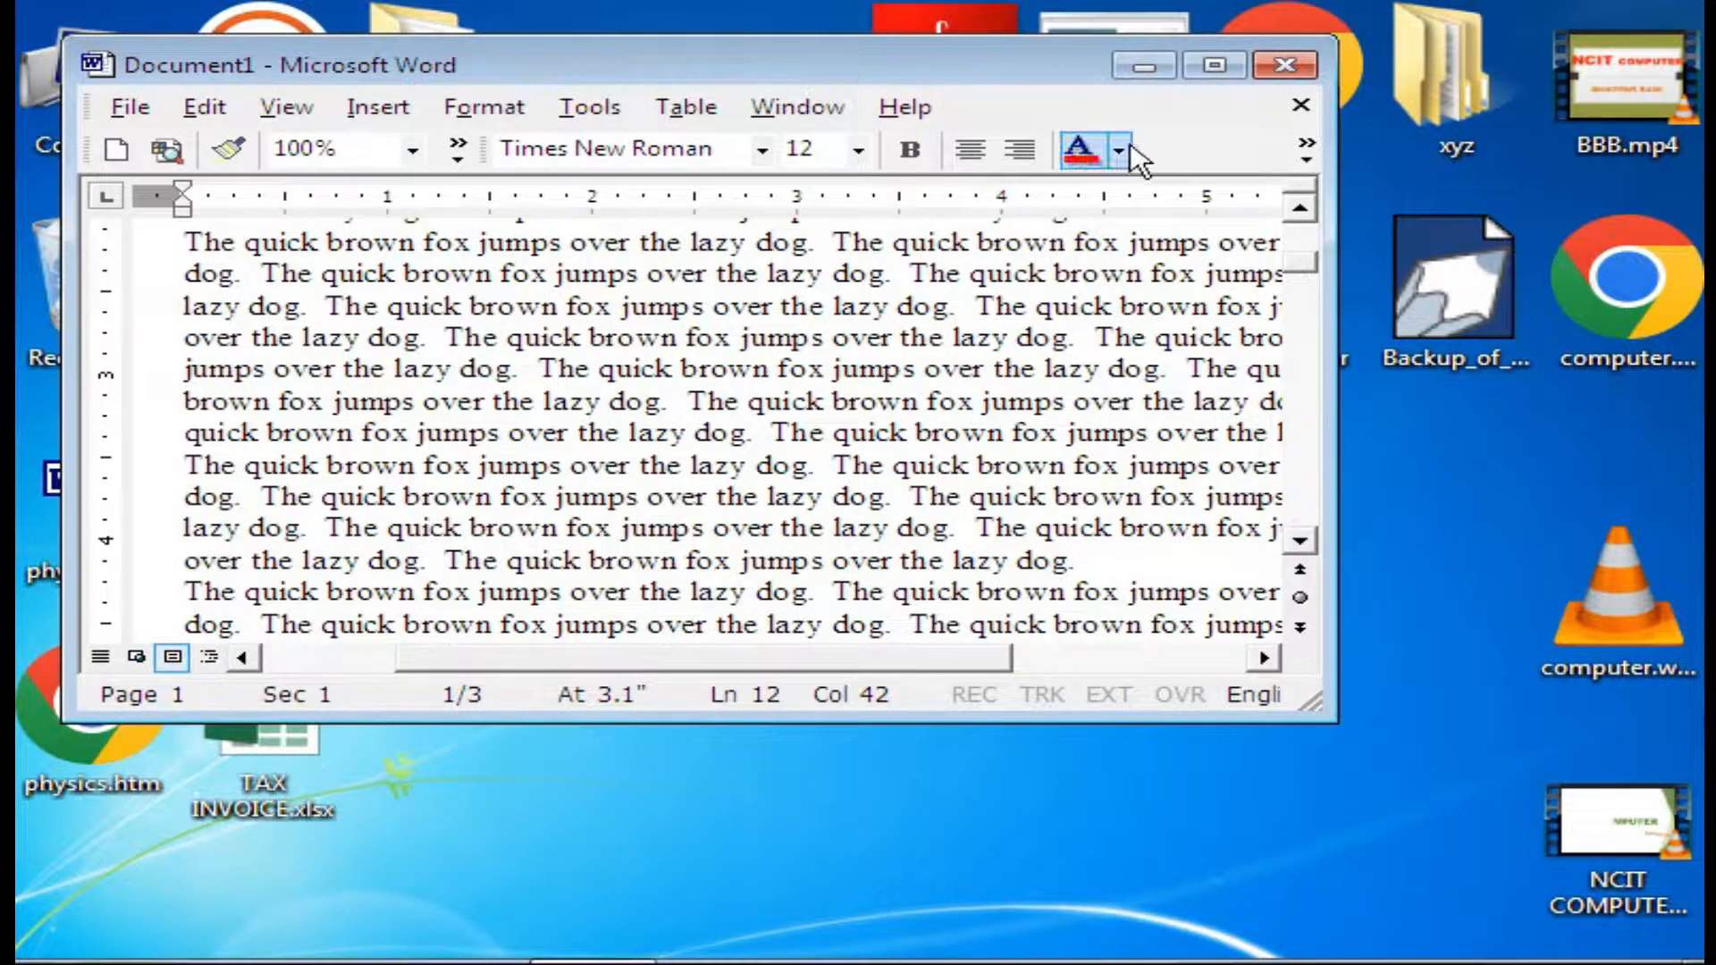
Step: Maximize the document window and return to the start of page one
left_click(1192, 64)
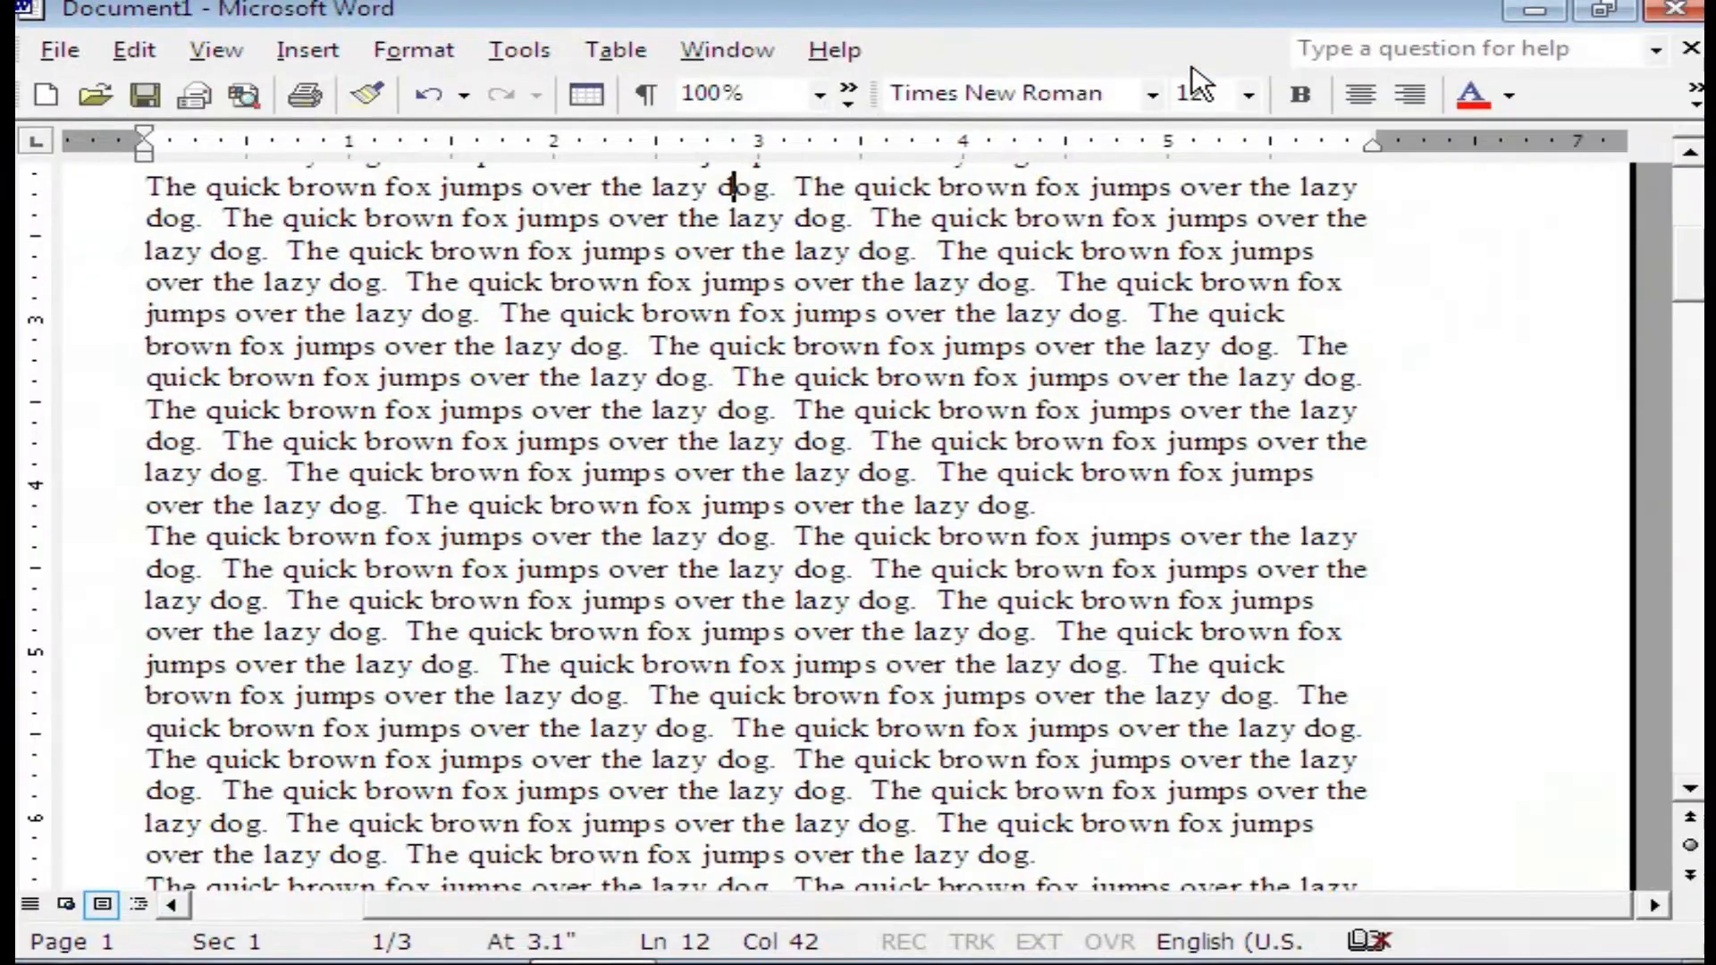
scroll(353, 646, "down", 1)
scroll(353, 645, "up", 3)
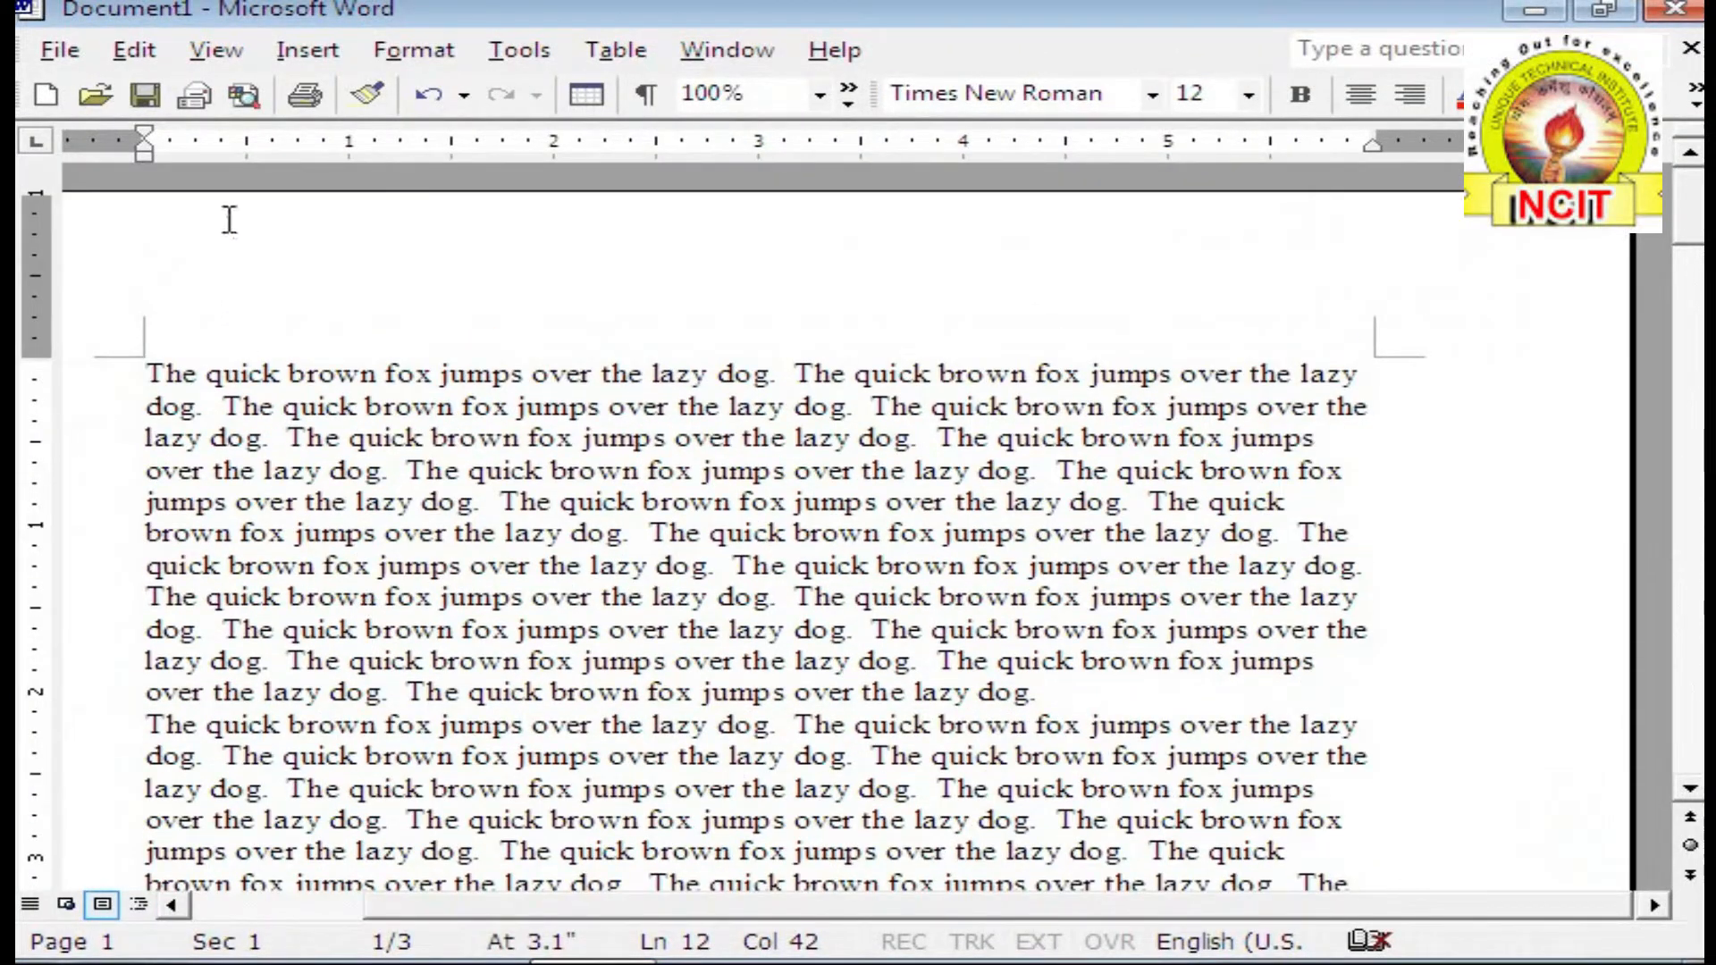
Step: Show the task pane beside the document
left_click(220, 54)
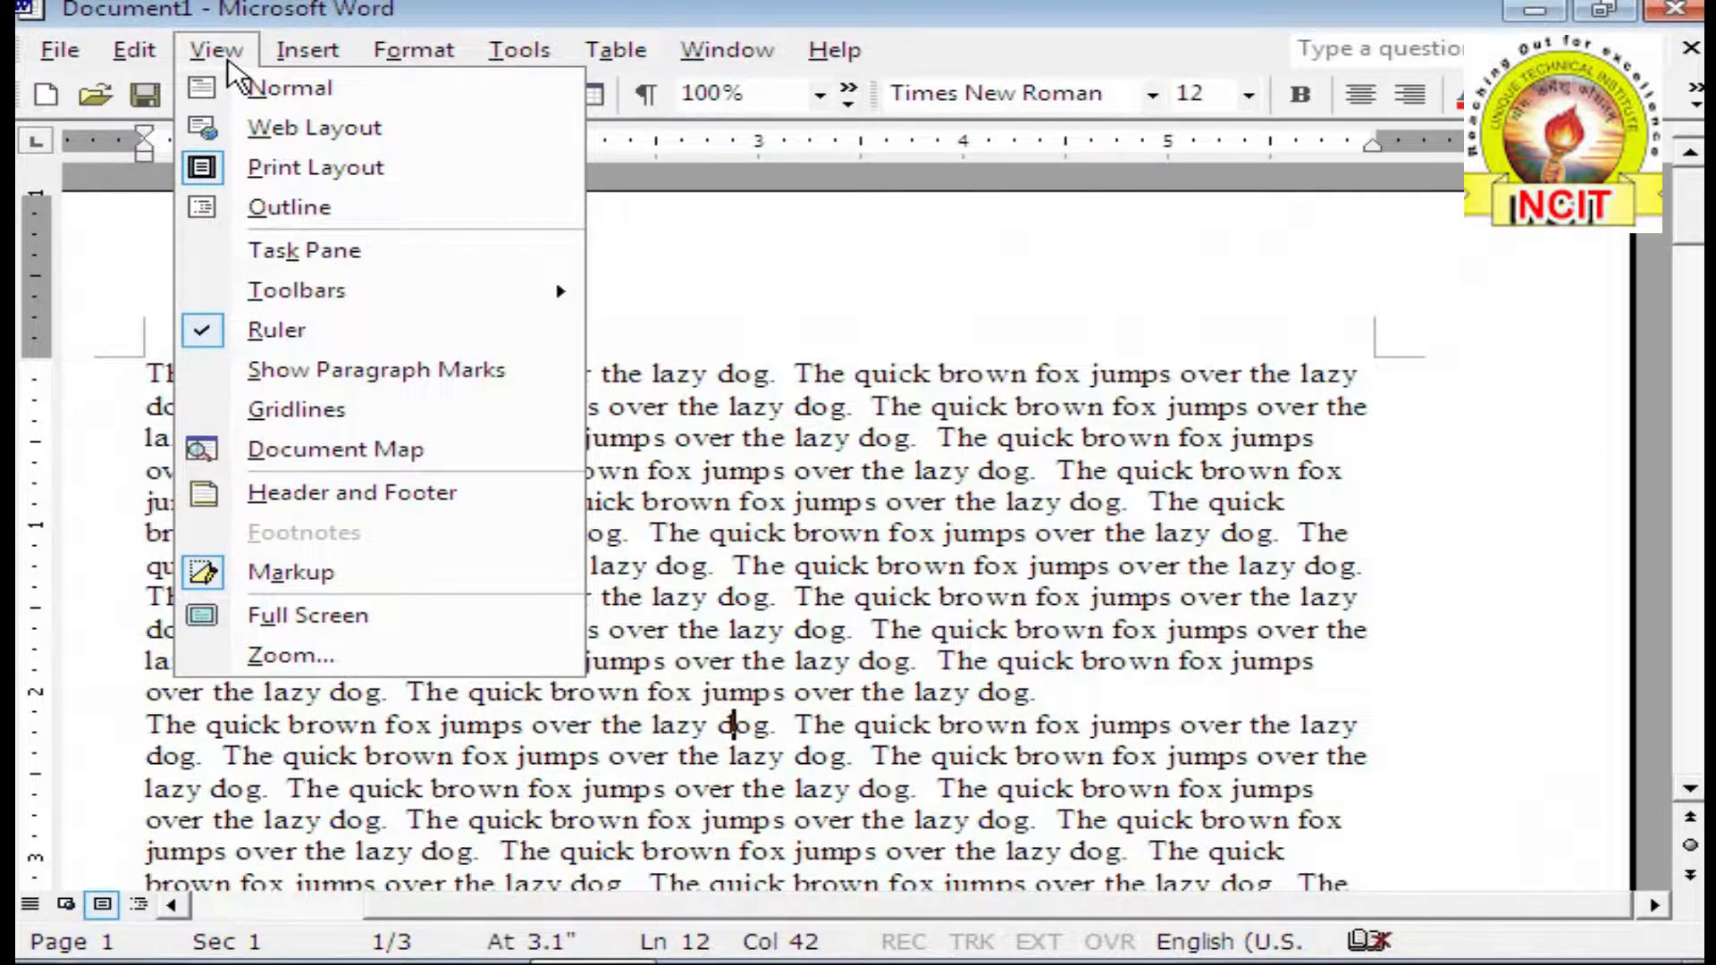
left_click(259, 630)
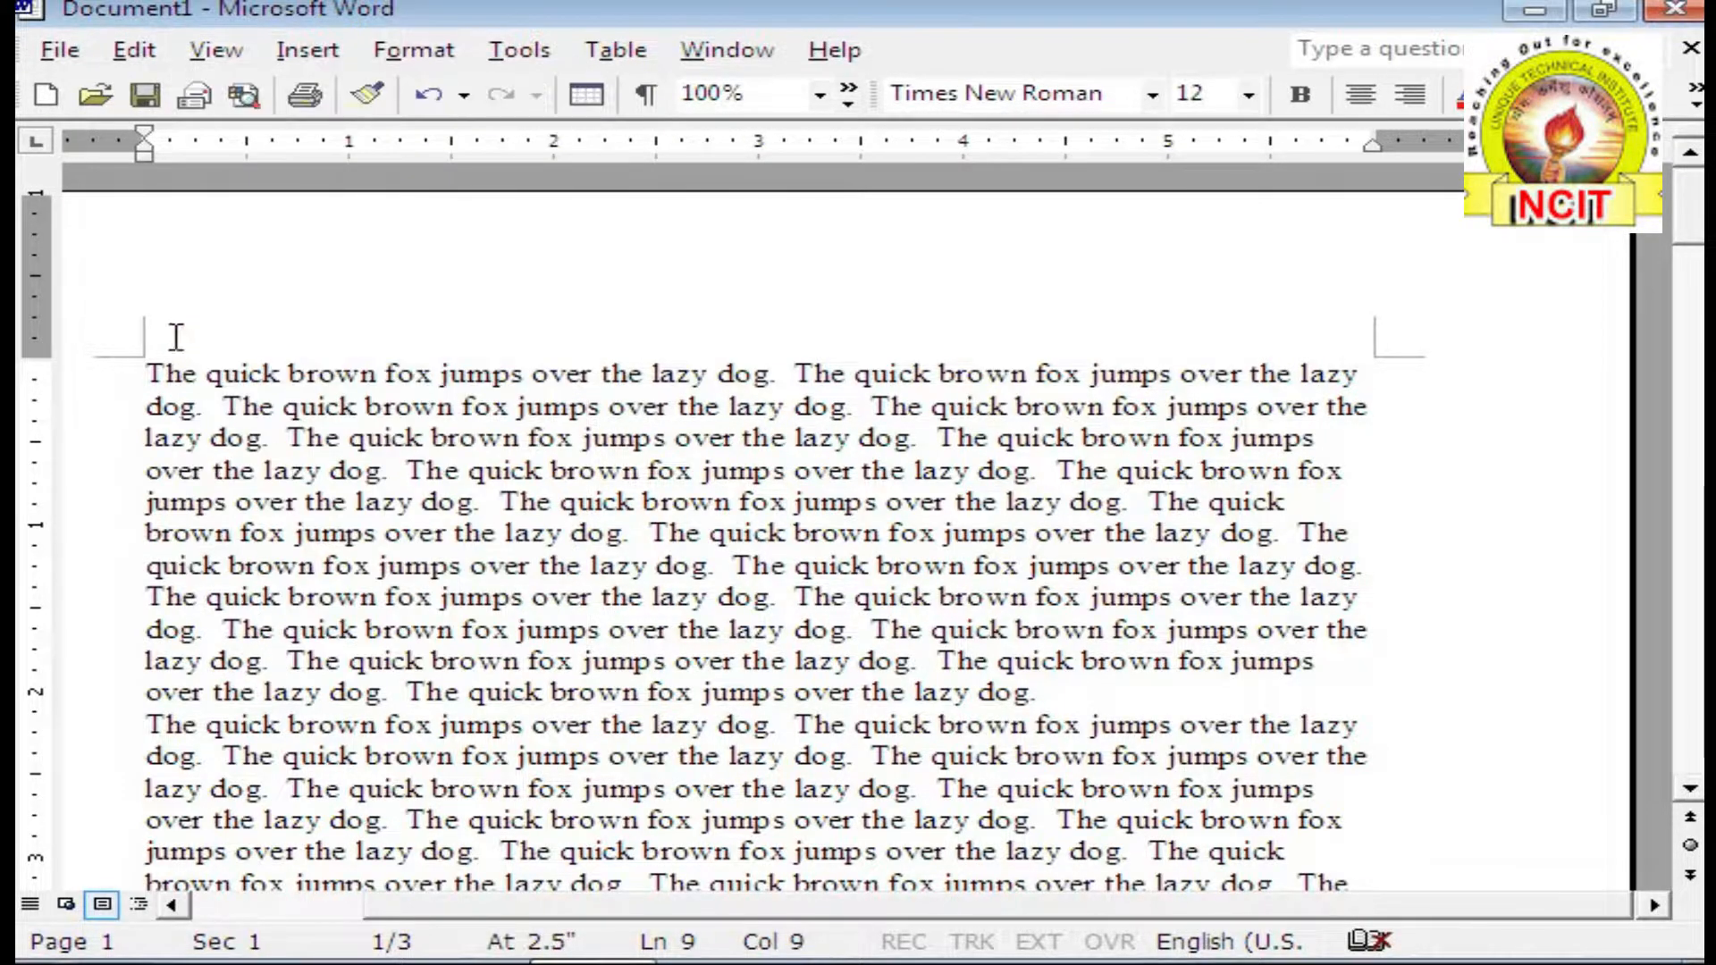
left_click(231, 50)
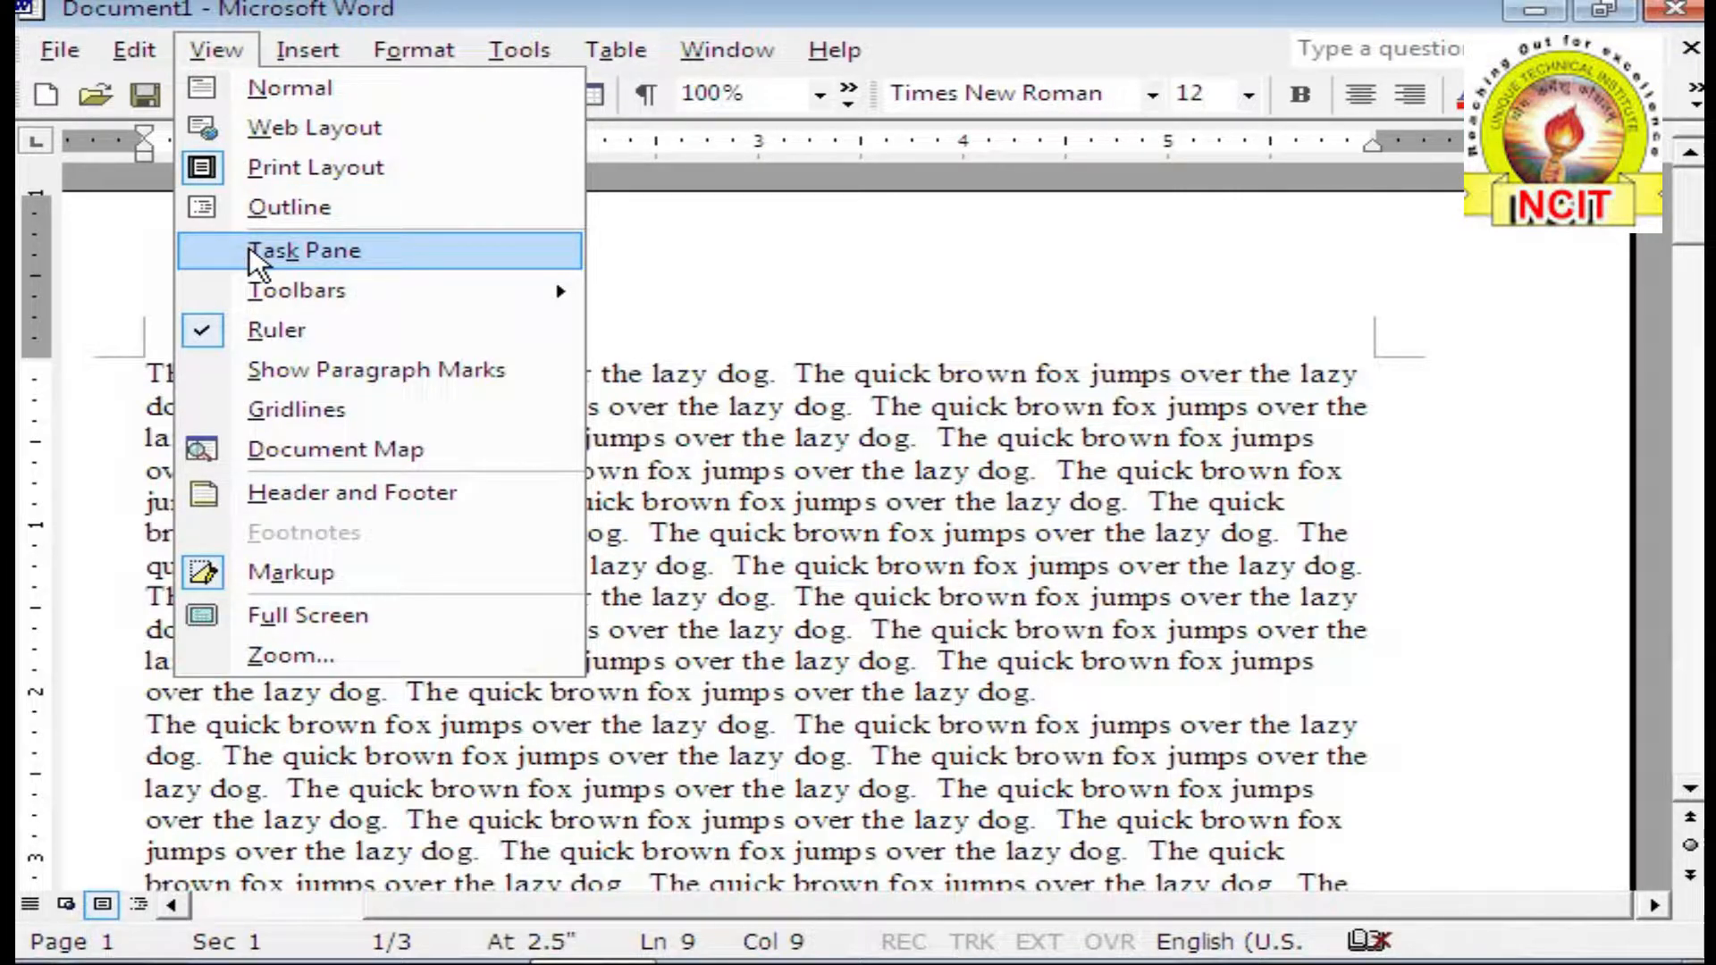
left_click(417, 251)
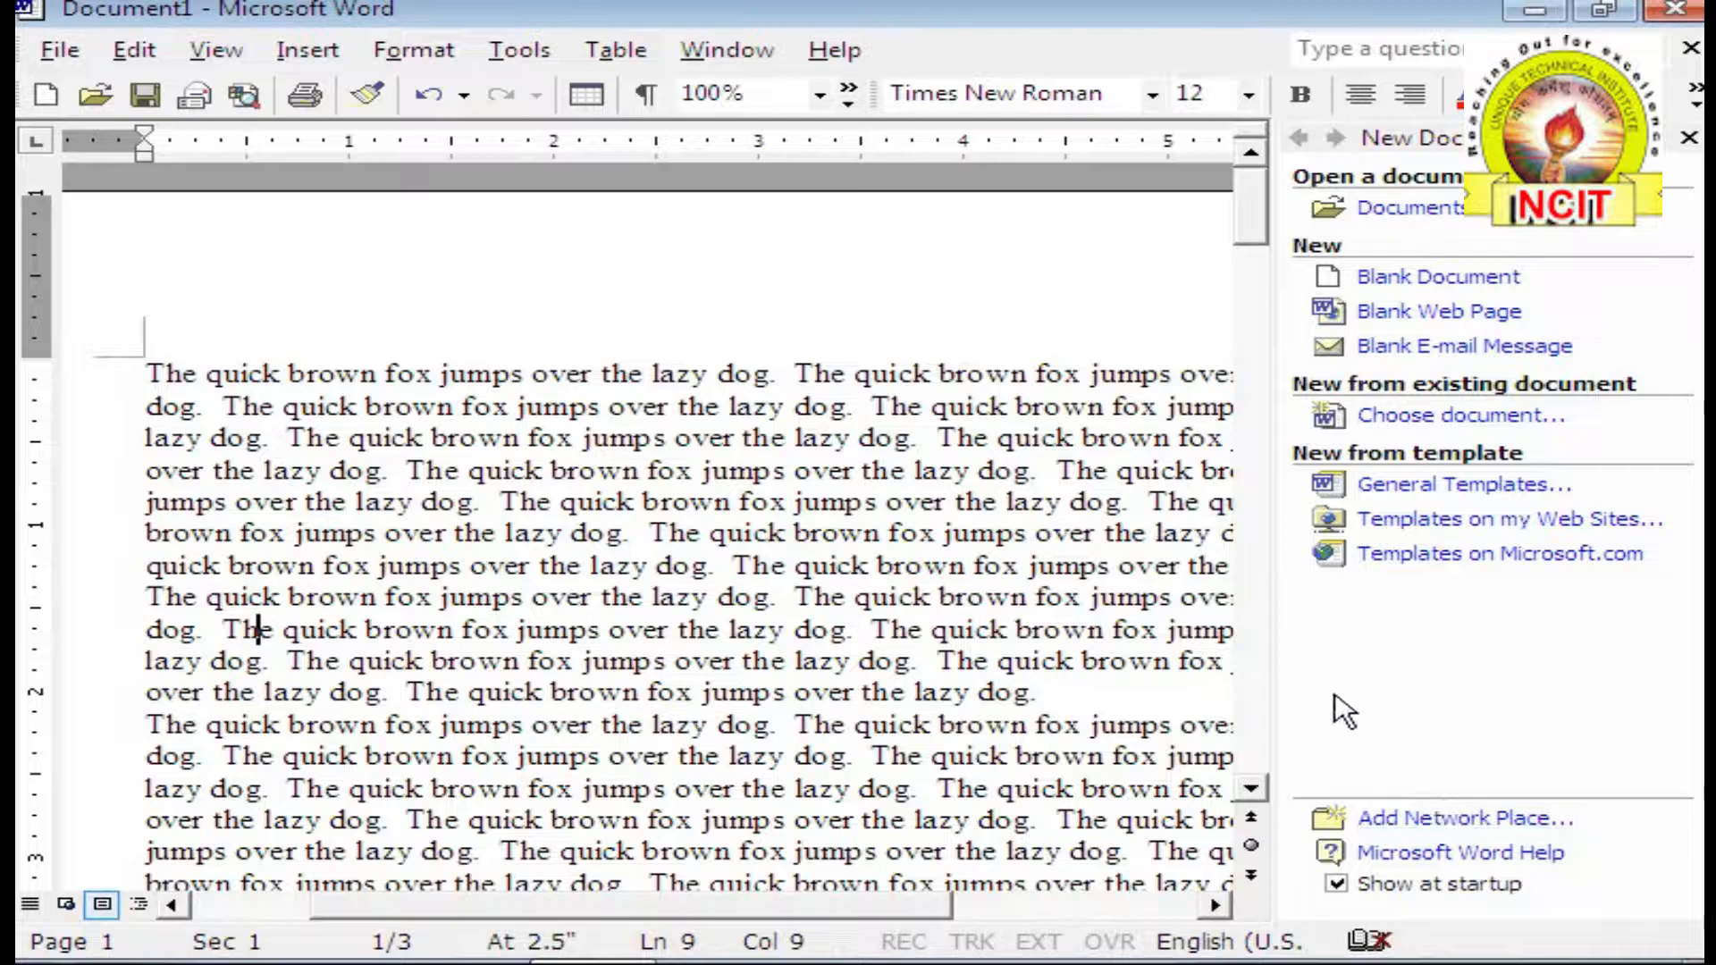
Step: Hide the task pane and place the cursor at the end of the first paragraph
left_click(212, 56)
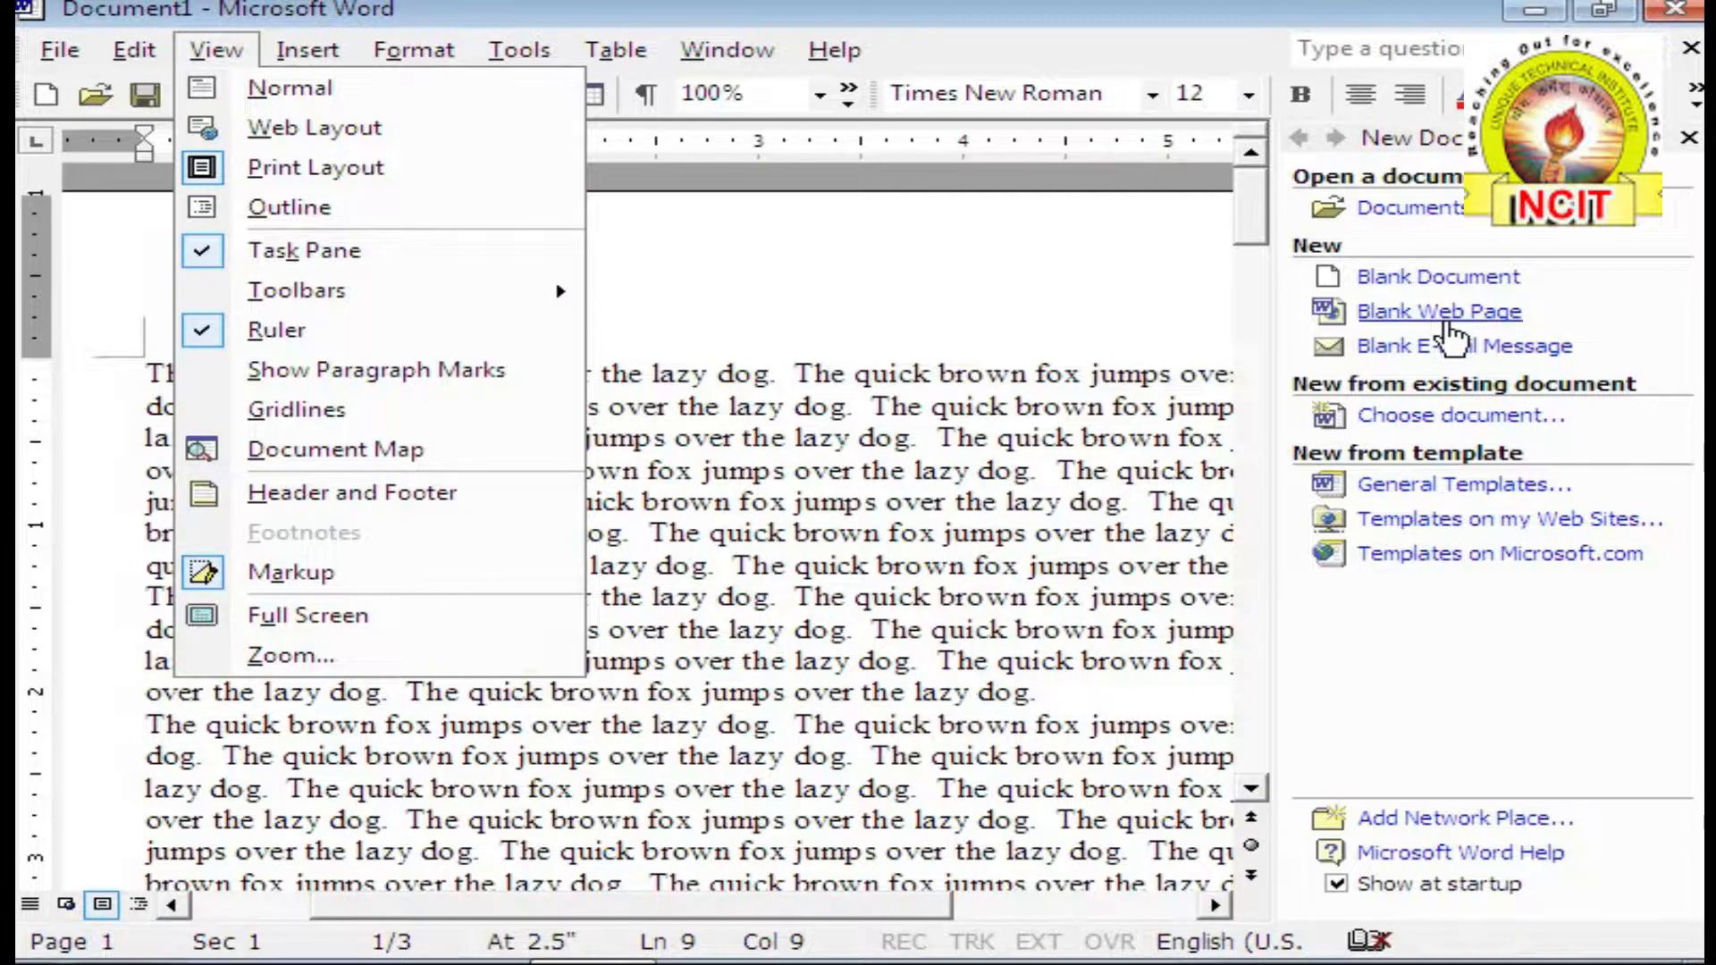
left_click(219, 253)
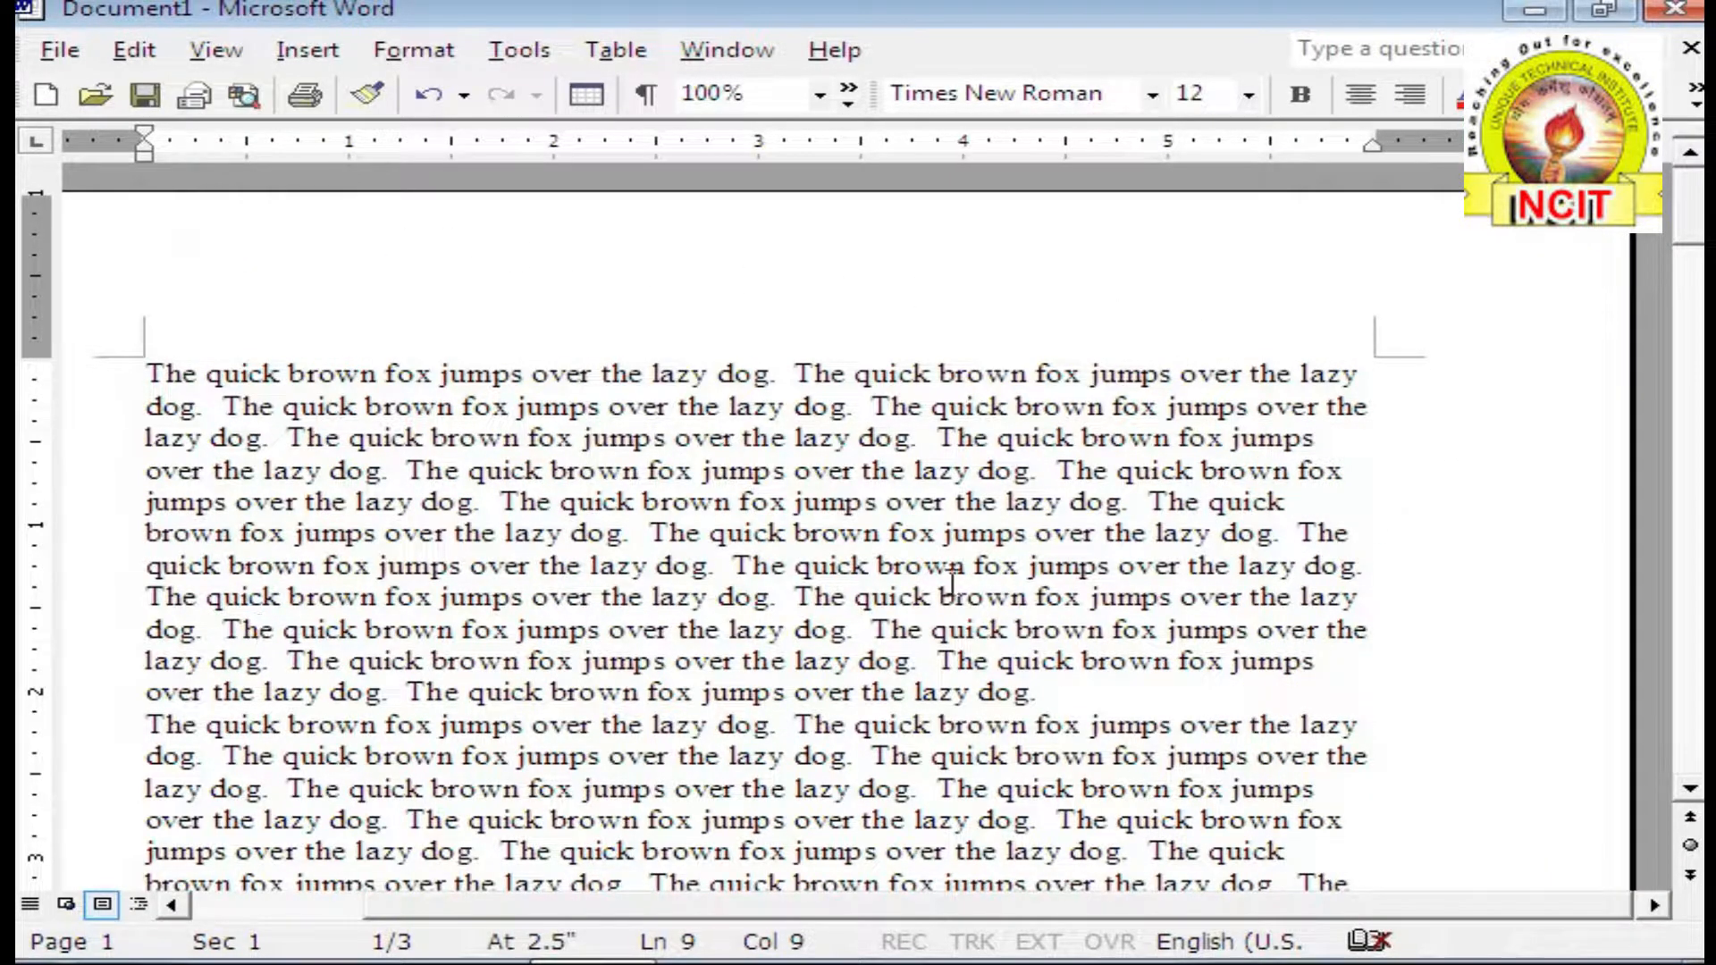
left_click(1042, 689)
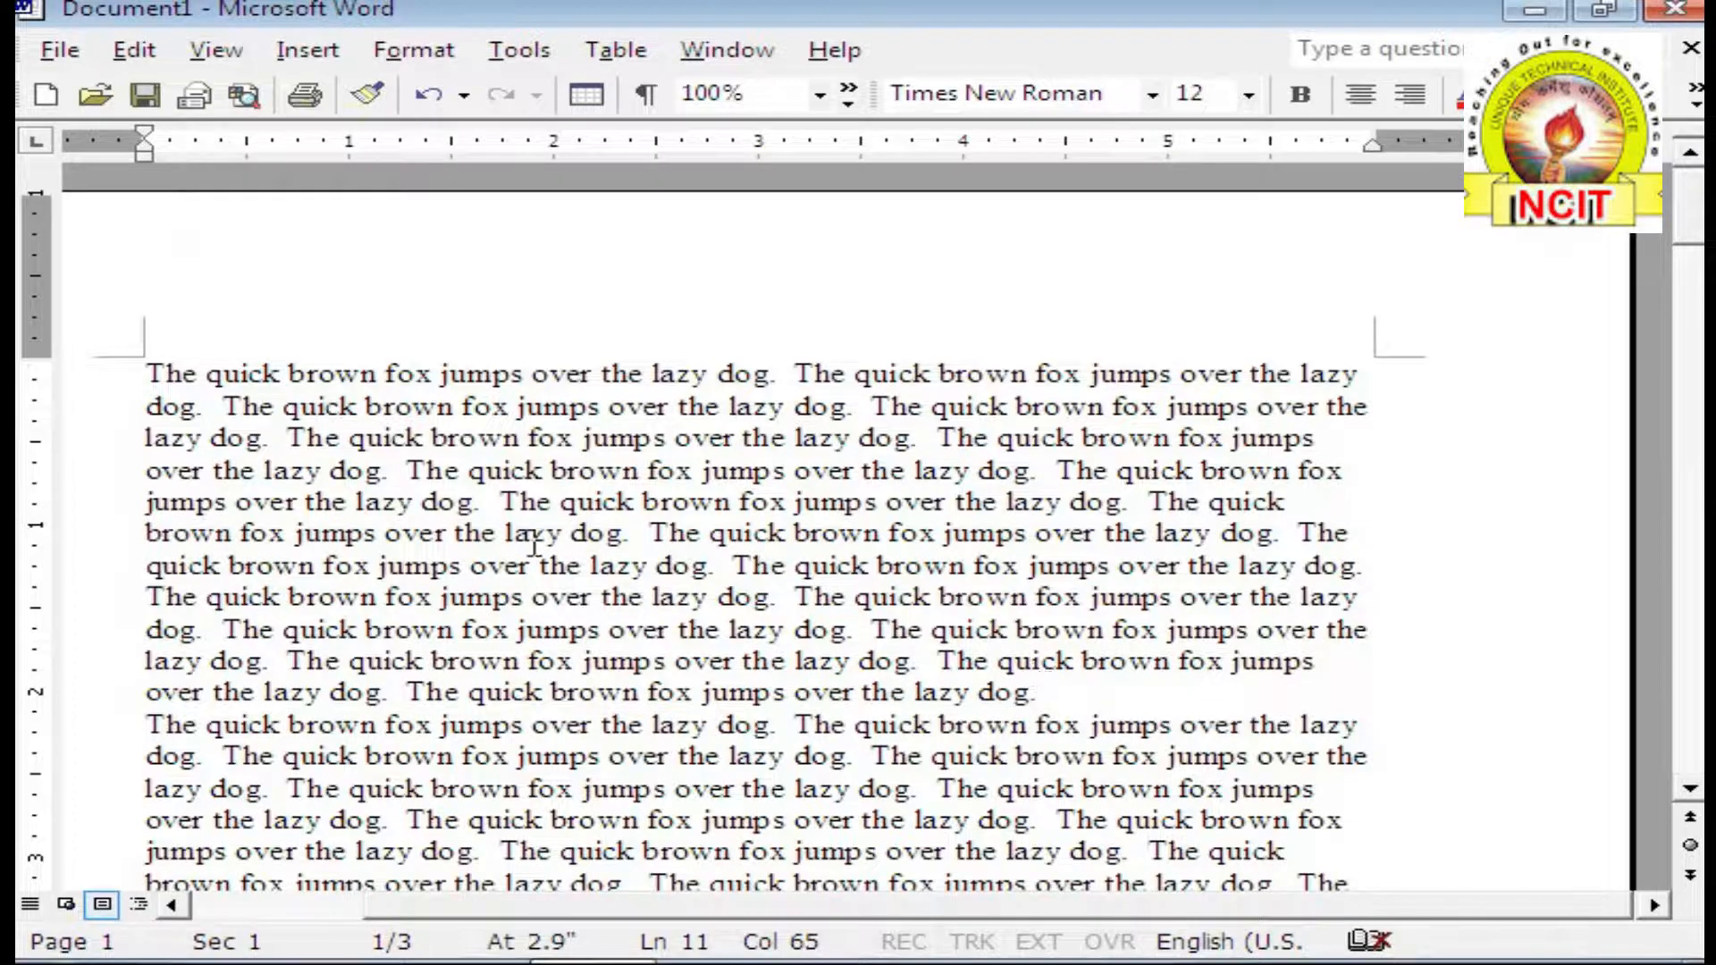
Step: Bring up the New Document task pane and switch it to the Basic Search pane
left_click(60, 50)
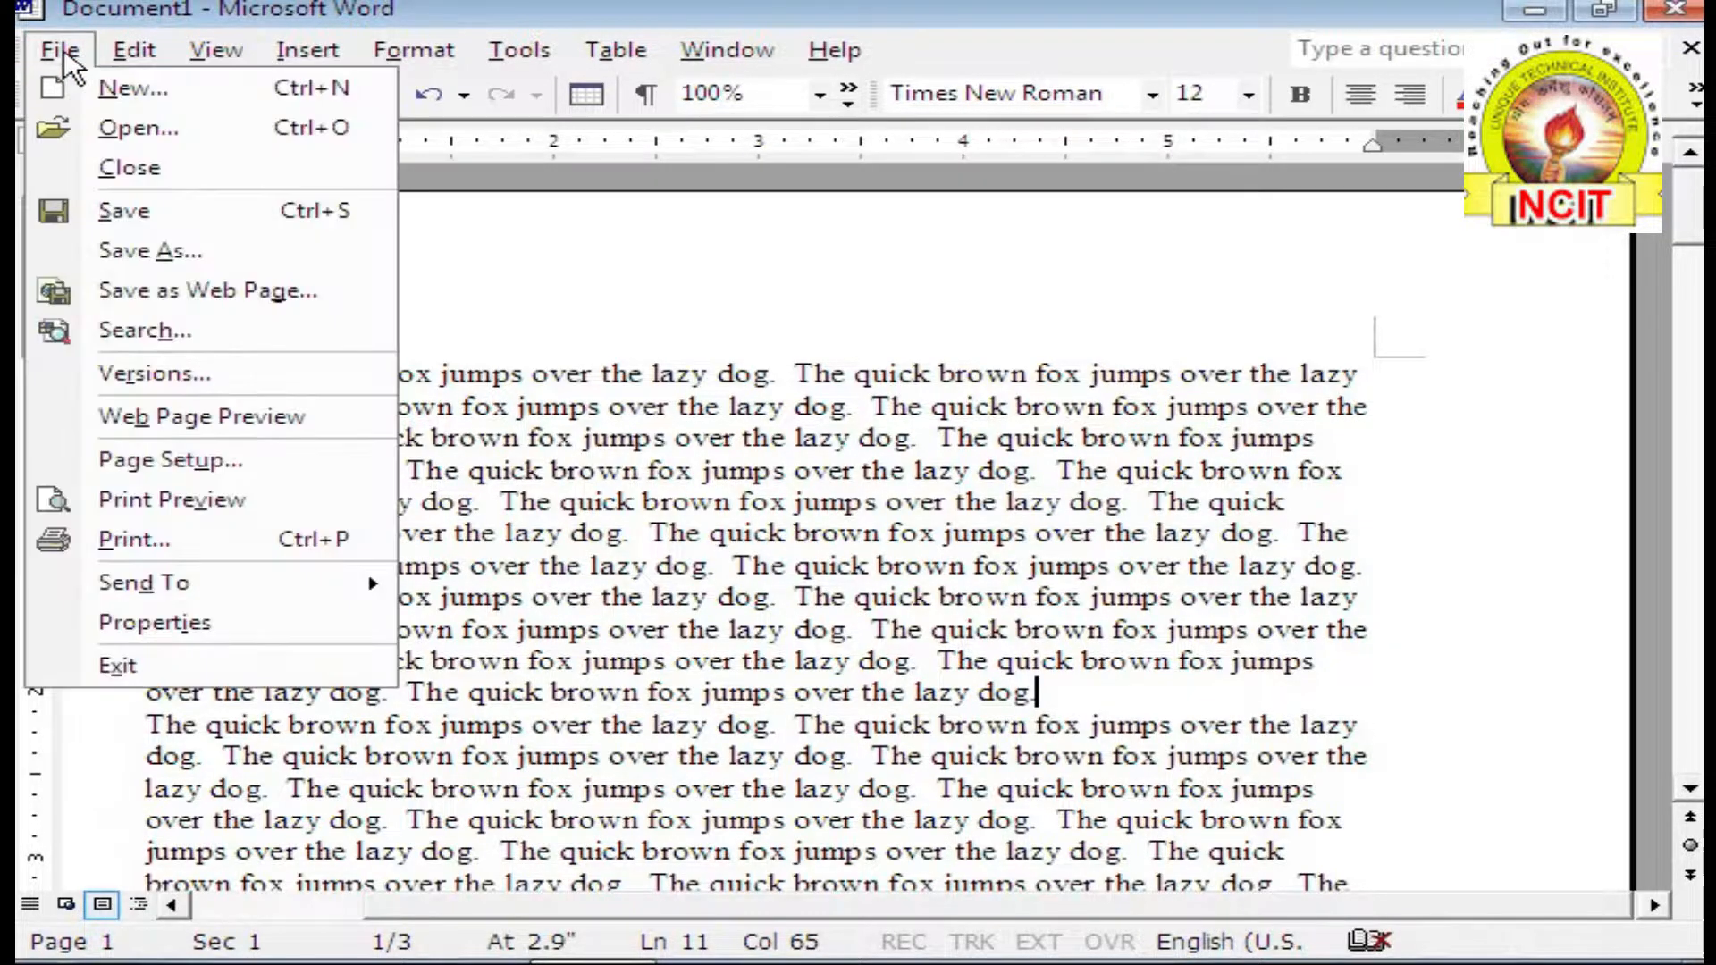
left_click(100, 93)
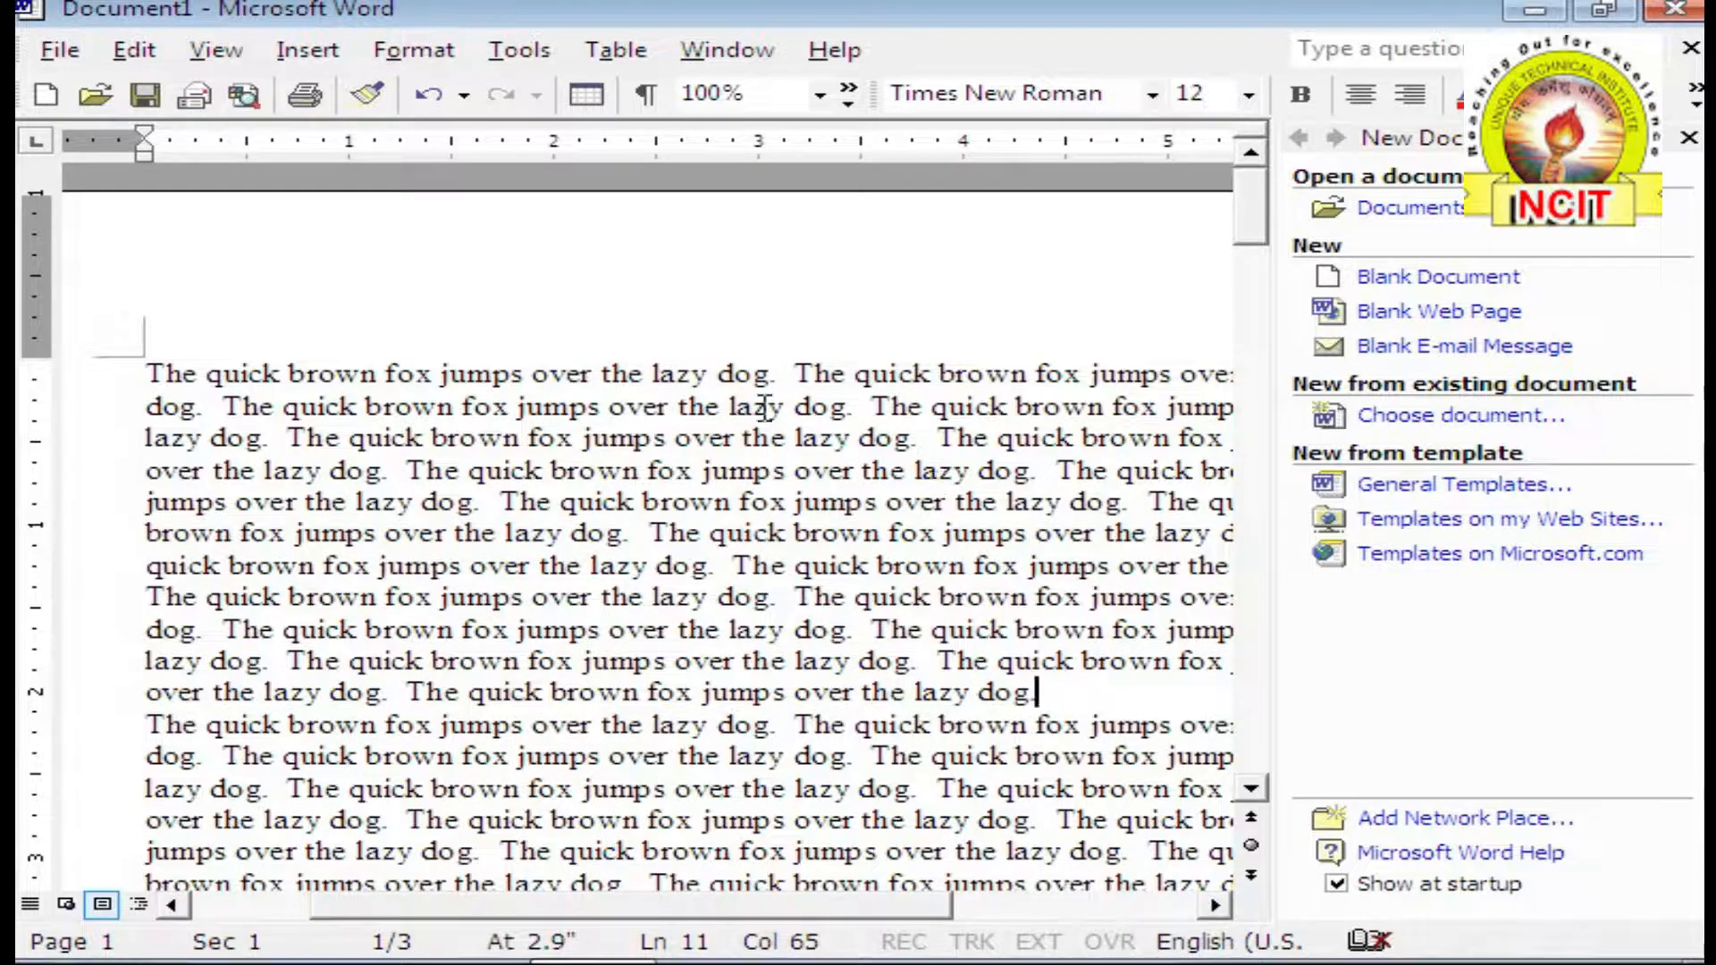
left_click(59, 51)
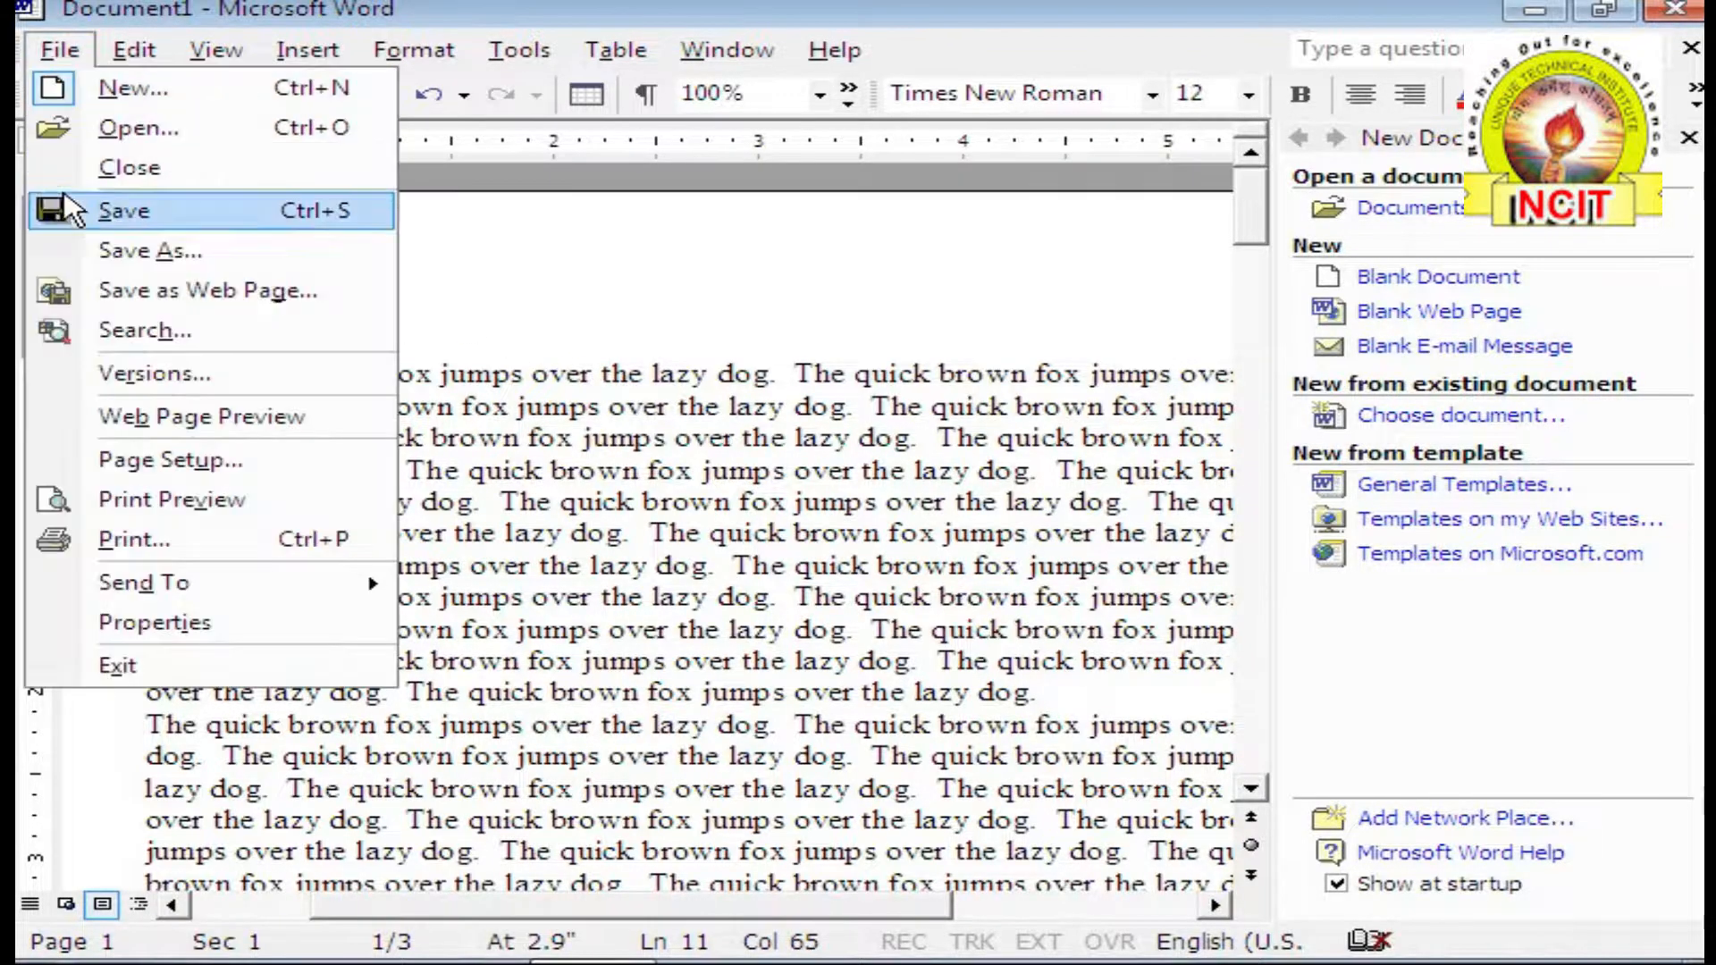
left_click(114, 335)
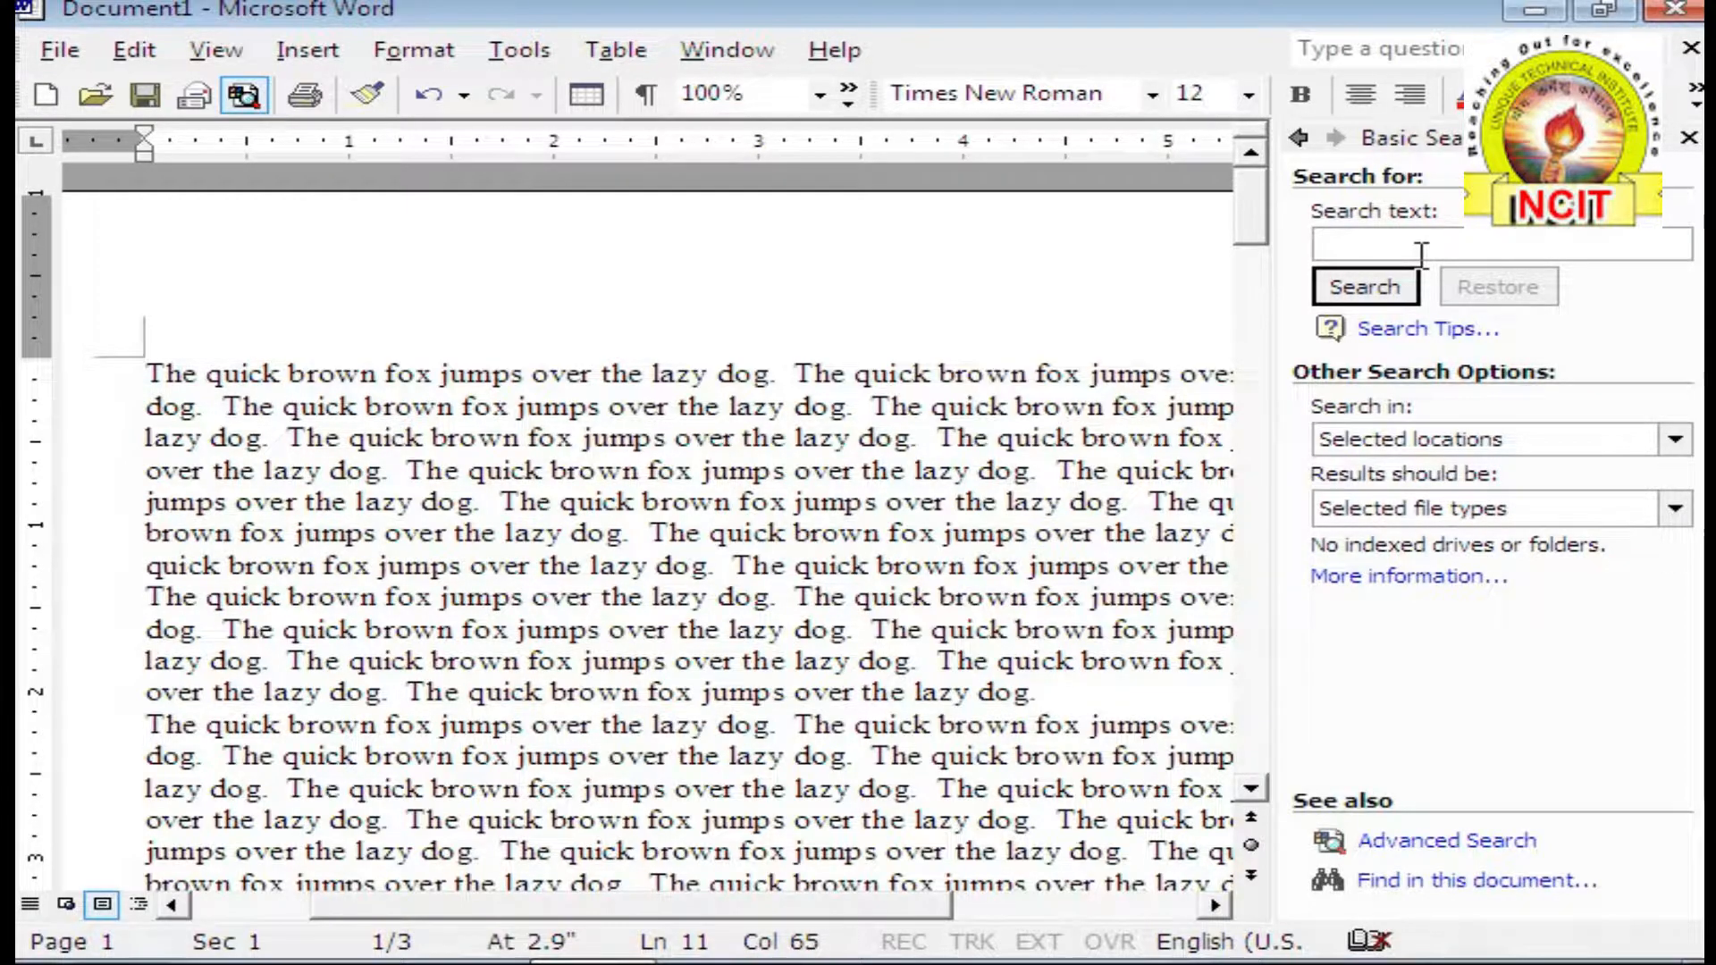
Step: Display the Office Clipboard and copy "The quick brown fox" from the first line into it
left_click(134, 50)
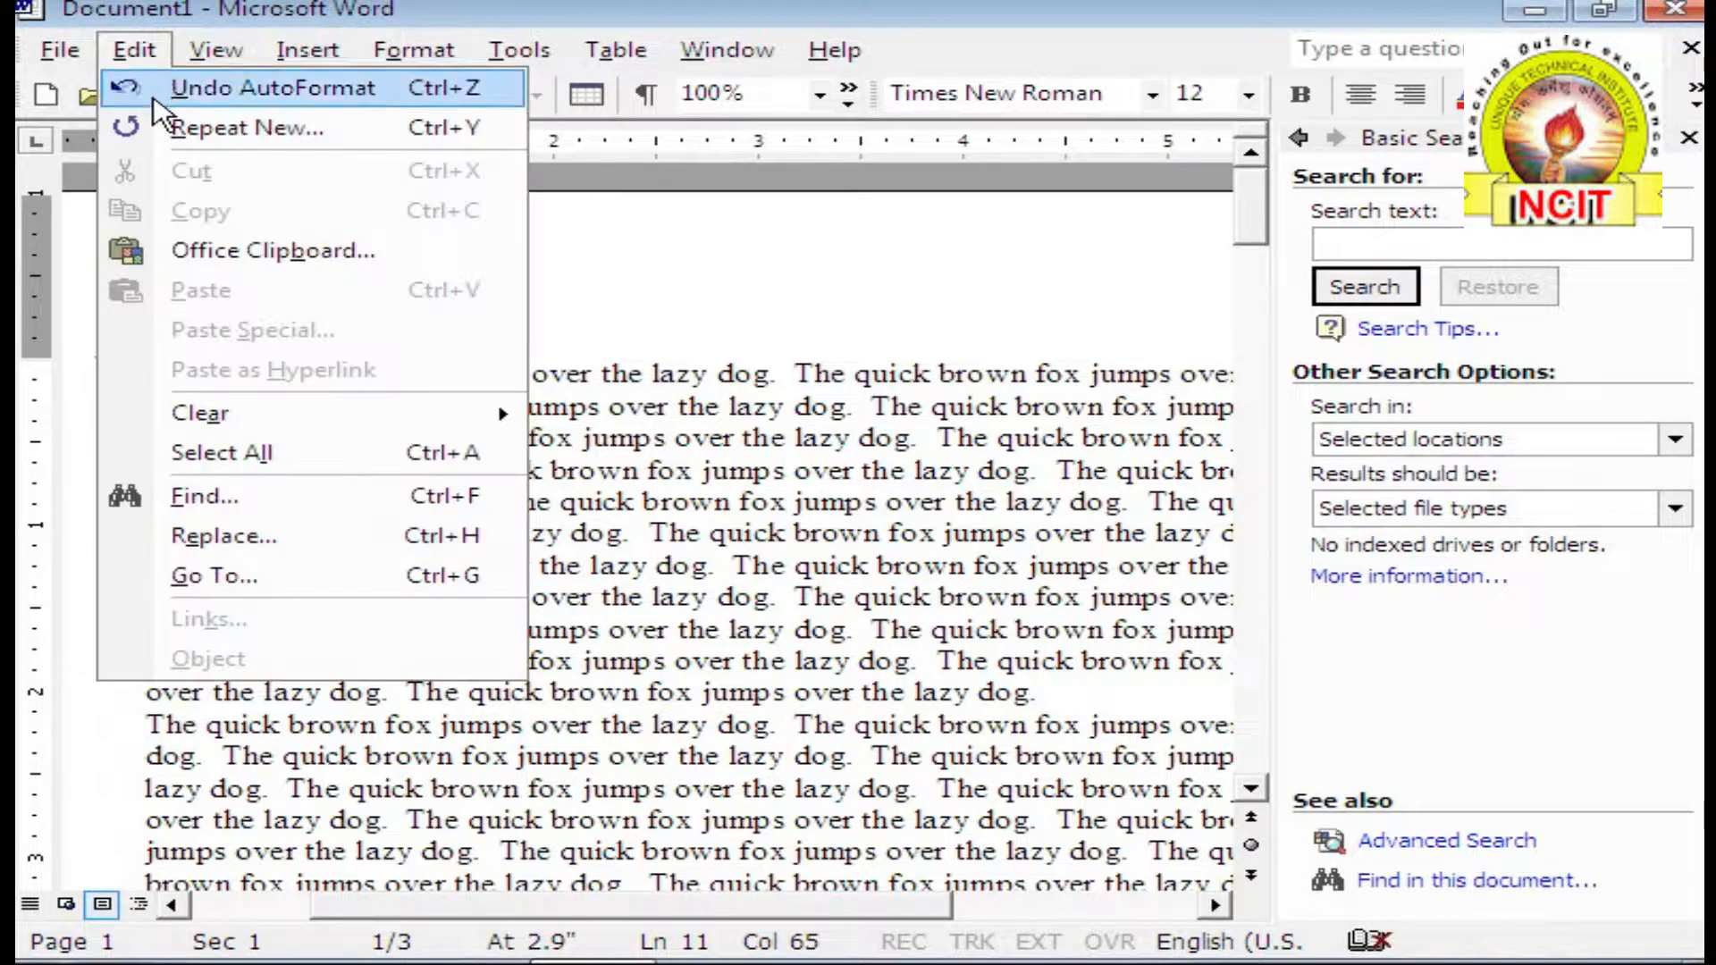
left_click(198, 251)
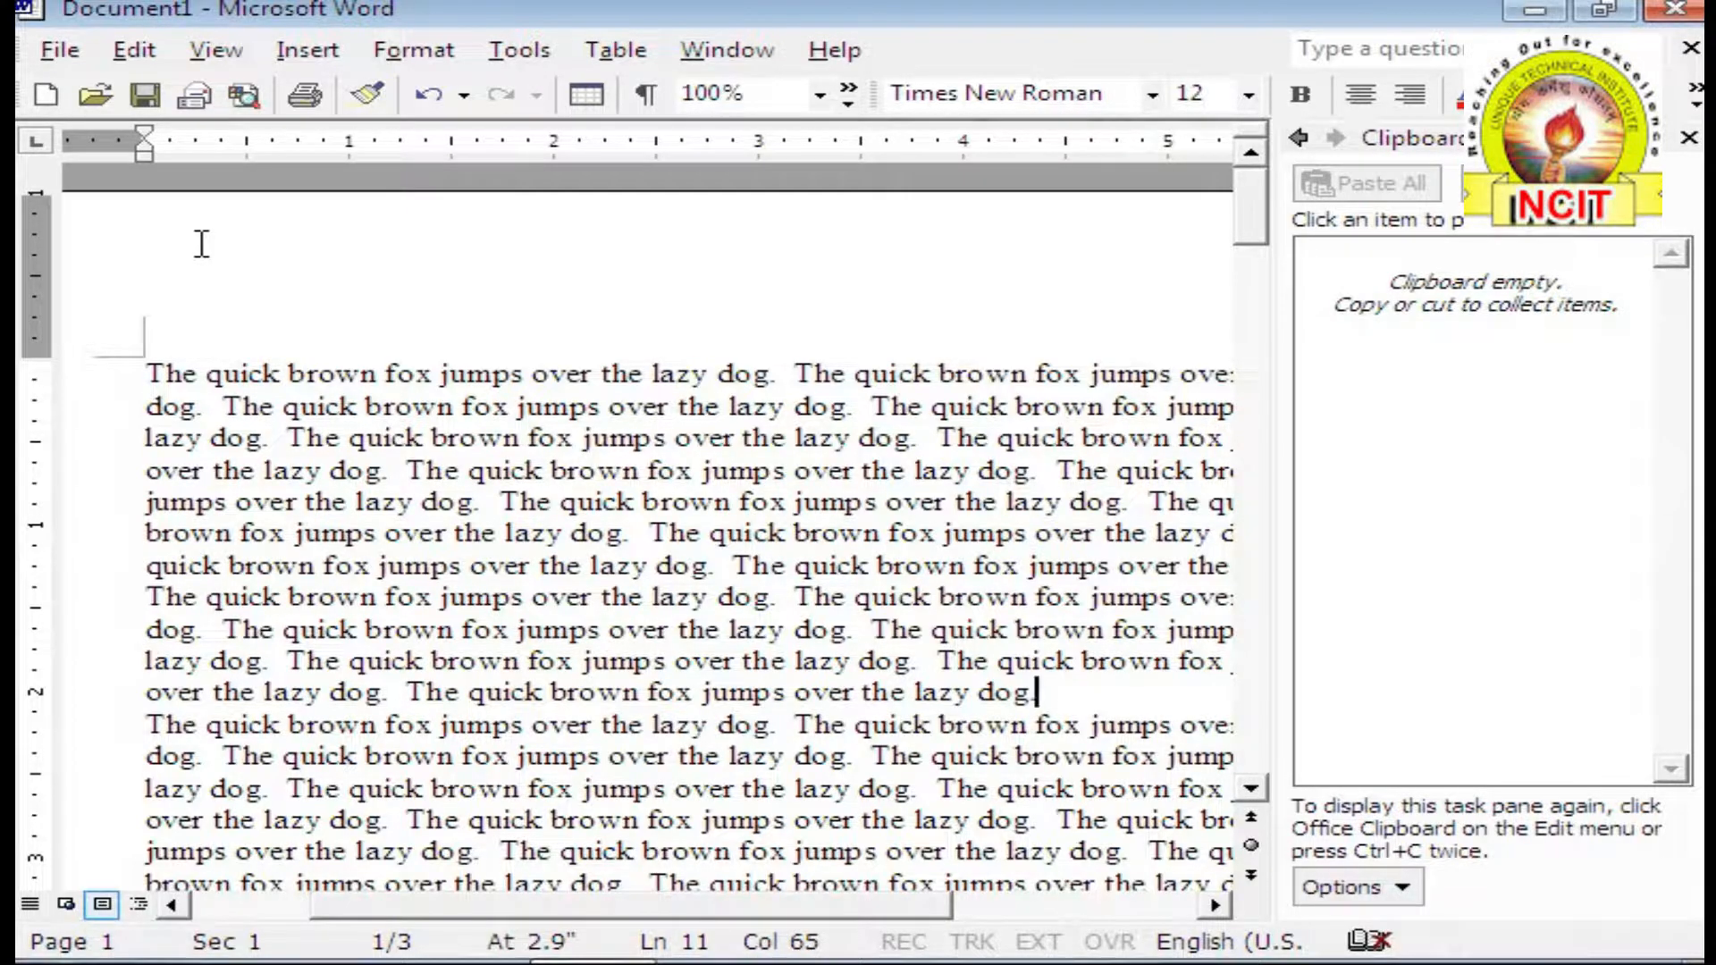
left_click_drag(145, 372, 442, 373)
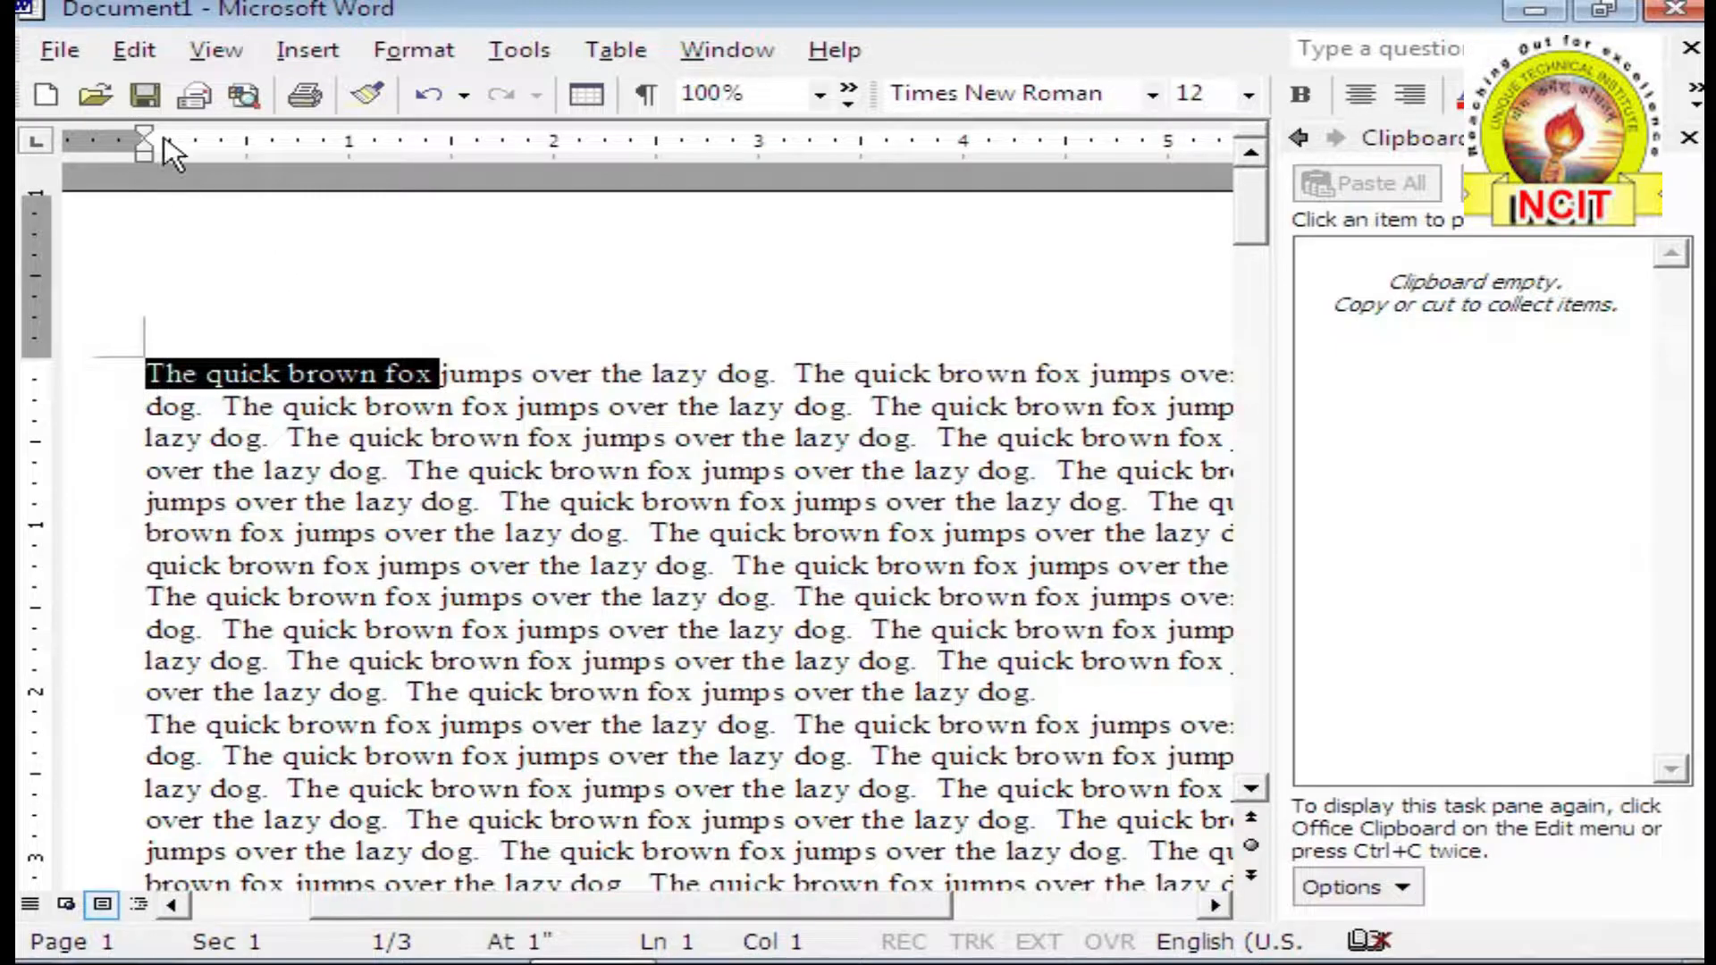
left_click(130, 61)
left_click(191, 211)
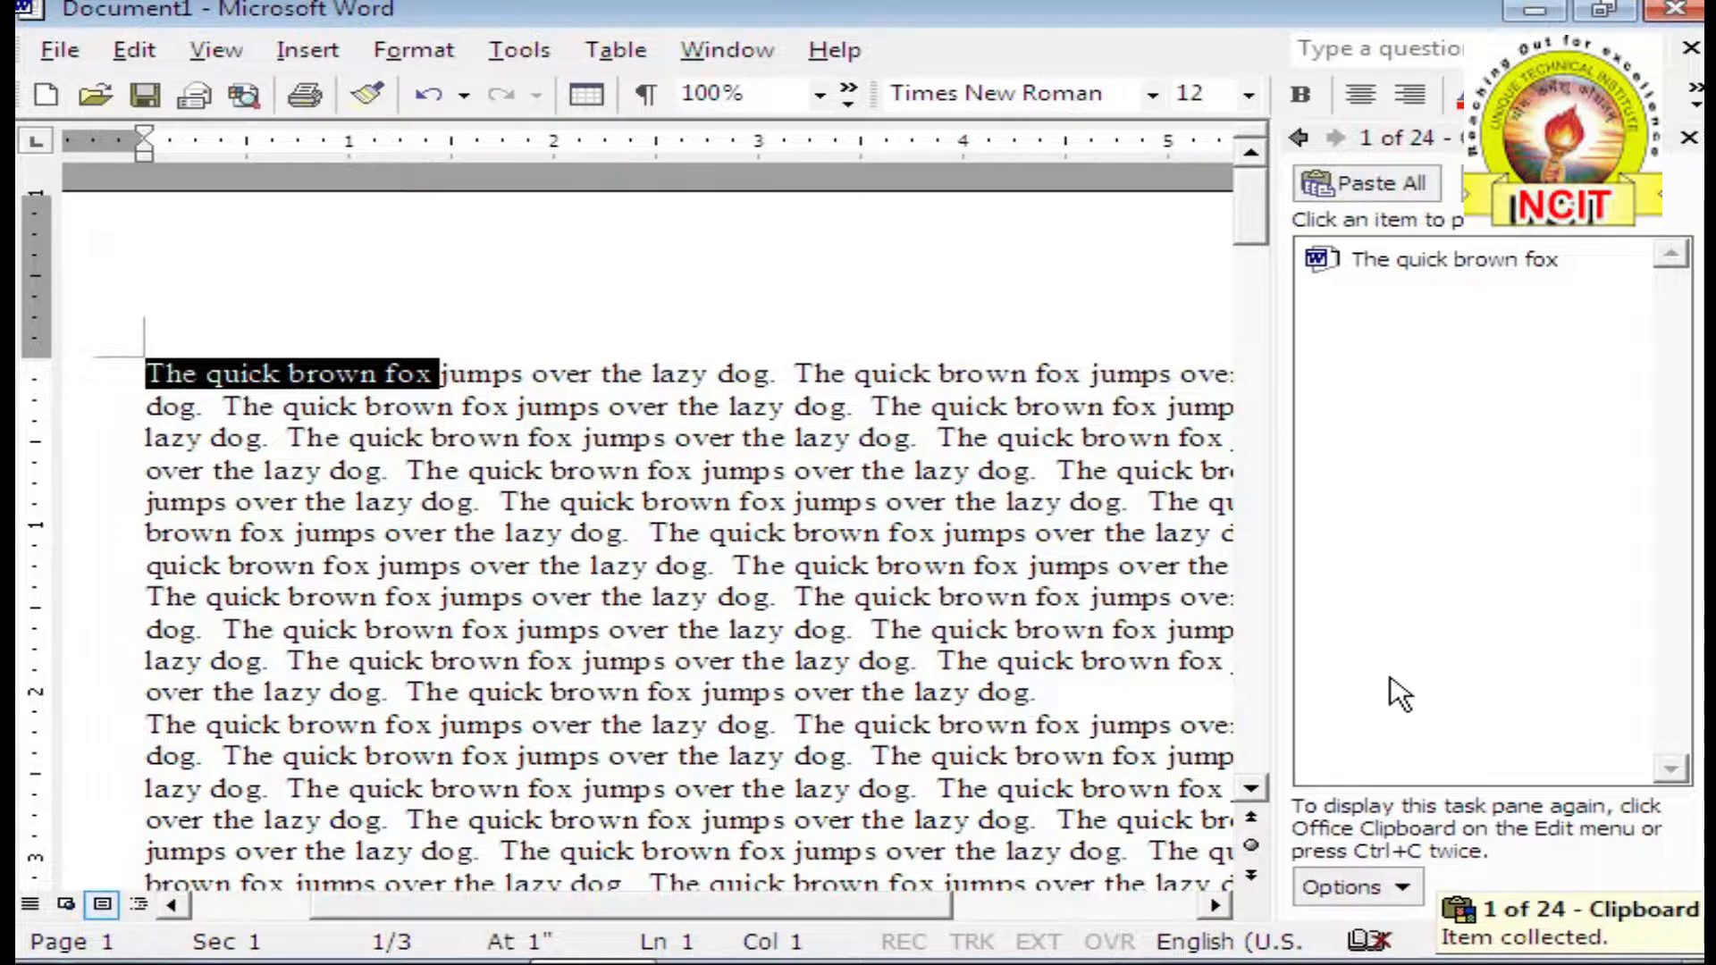
left_click(785, 563)
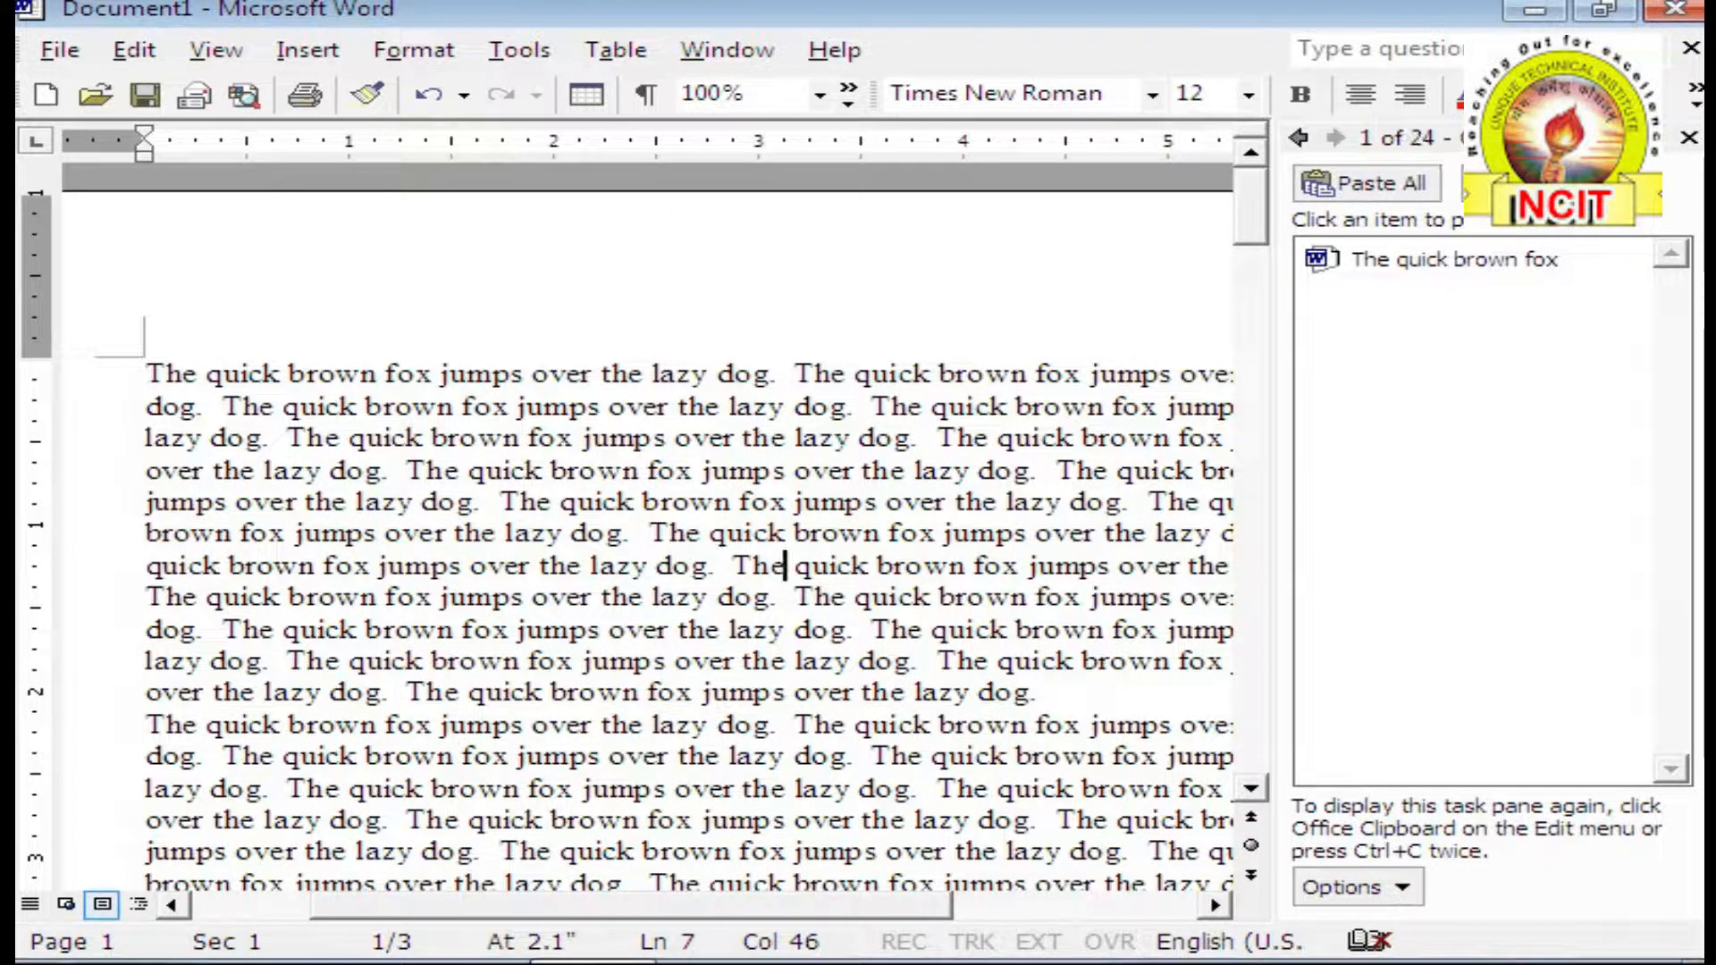
Step: Hide the Clipboard task pane
left_click(215, 50)
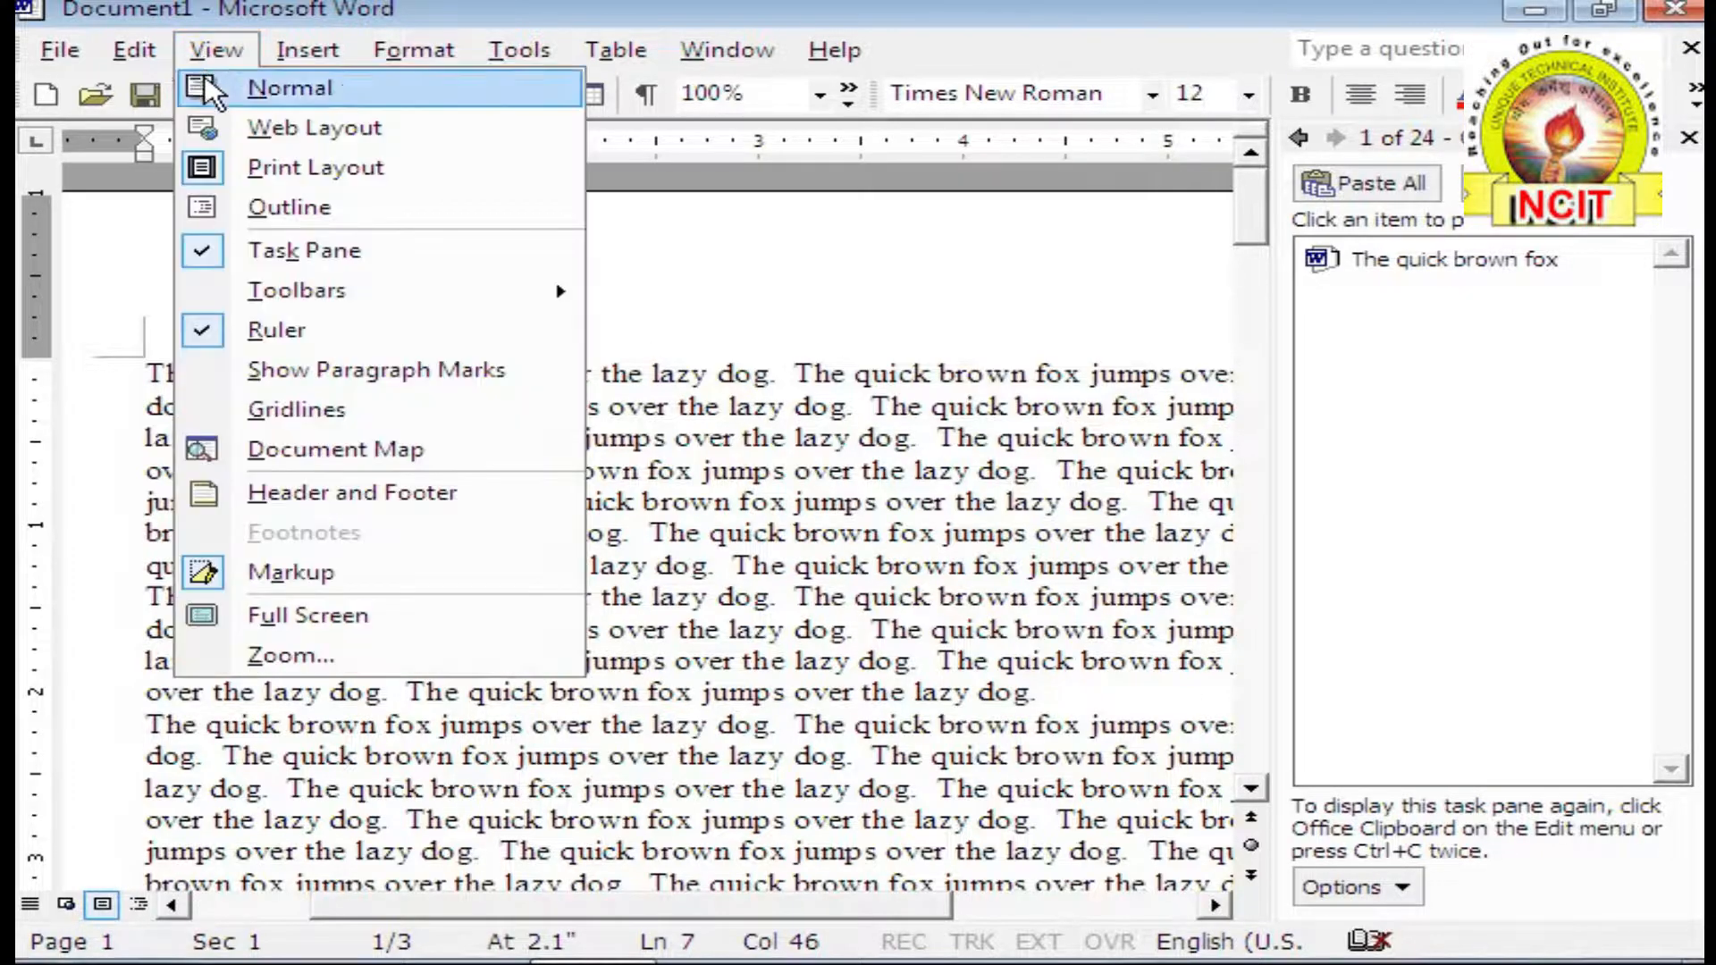
left_click(257, 254)
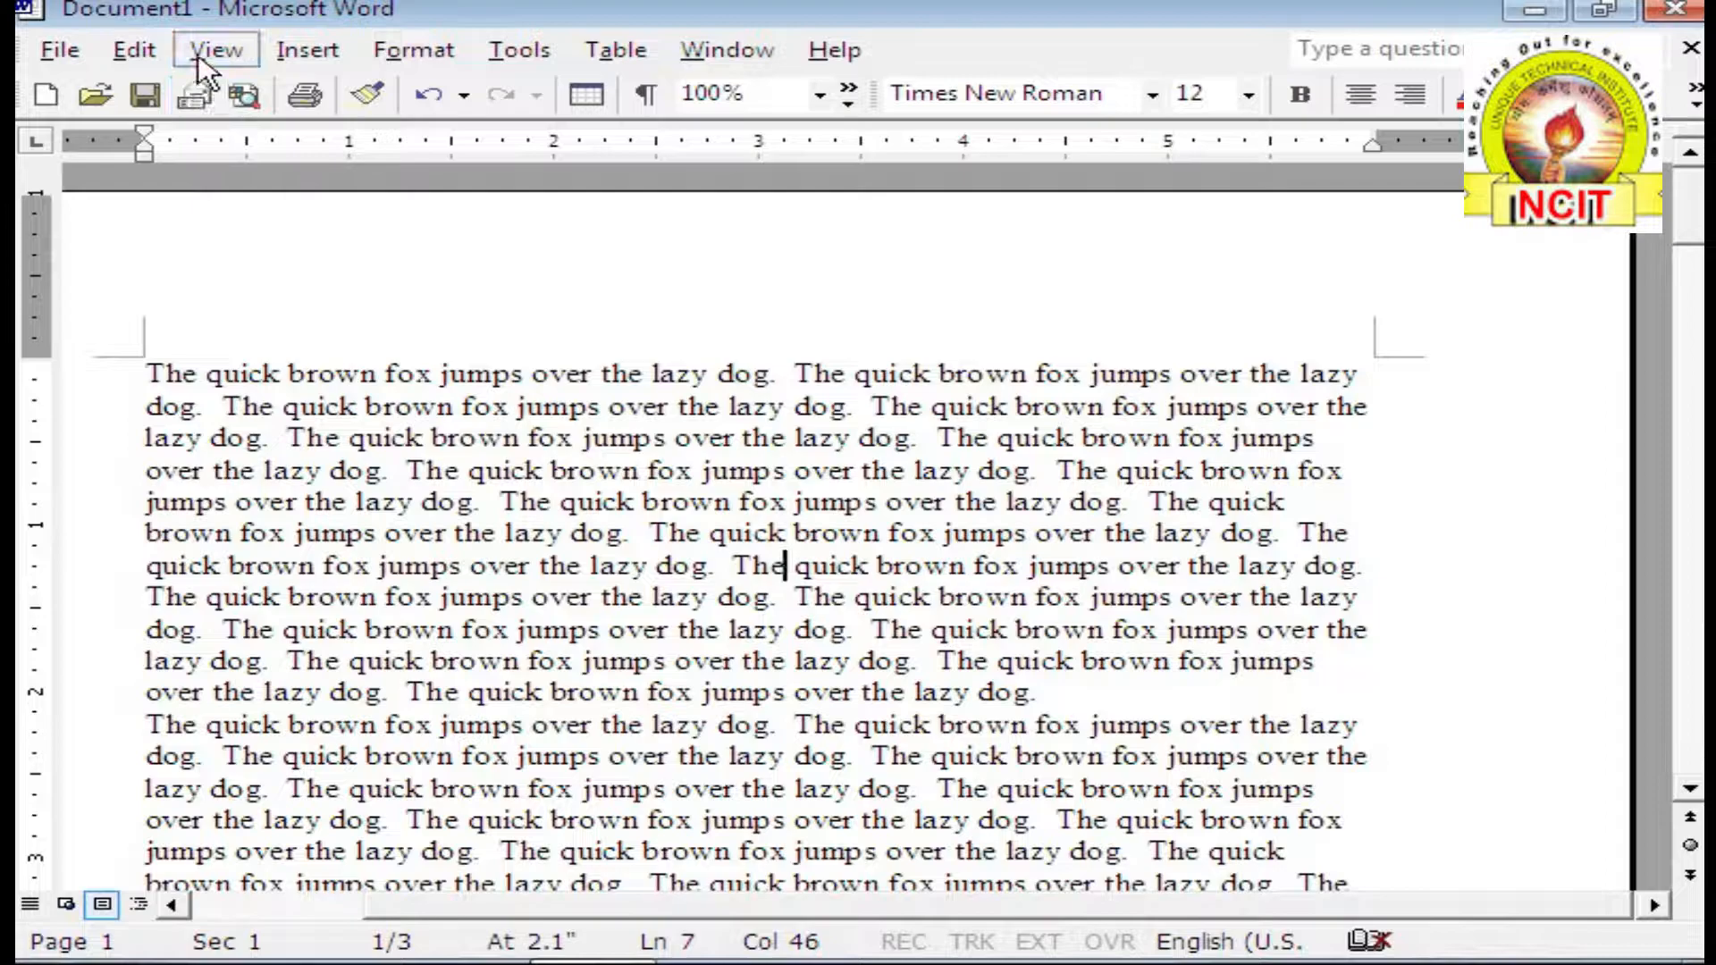
Step: Bring back the task pane, place the cursor in the second line, and switch the pane to New Document
left_click(202, 53)
left_click(262, 250)
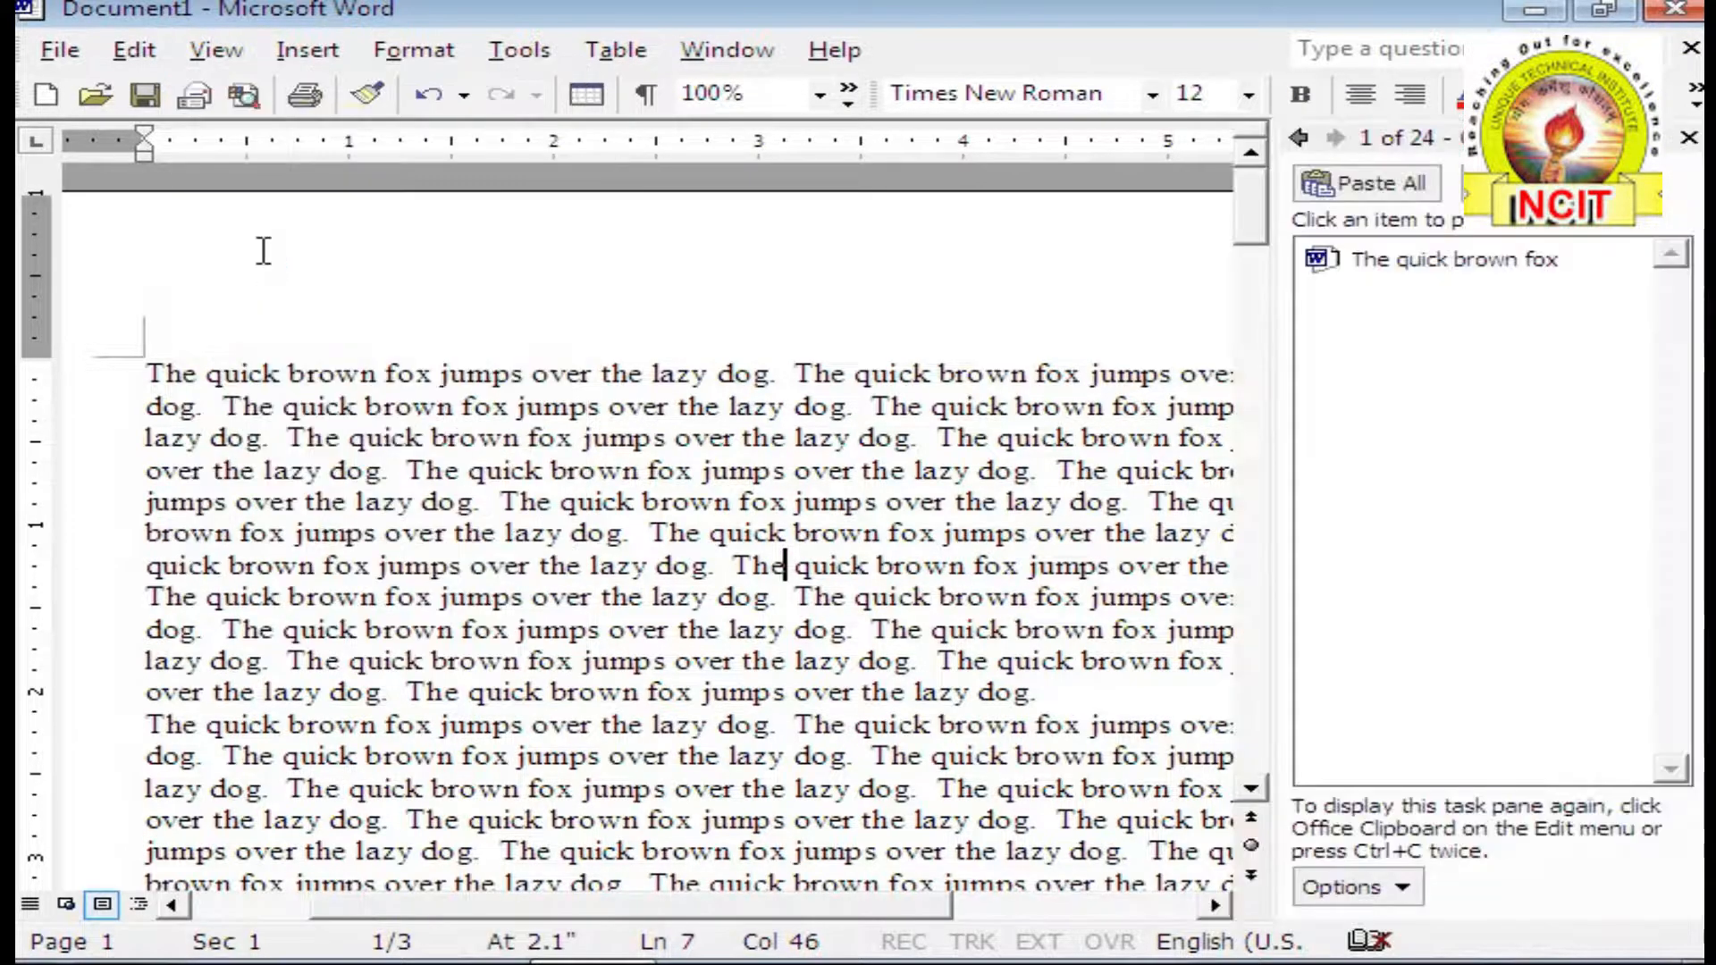
left_click(332, 403)
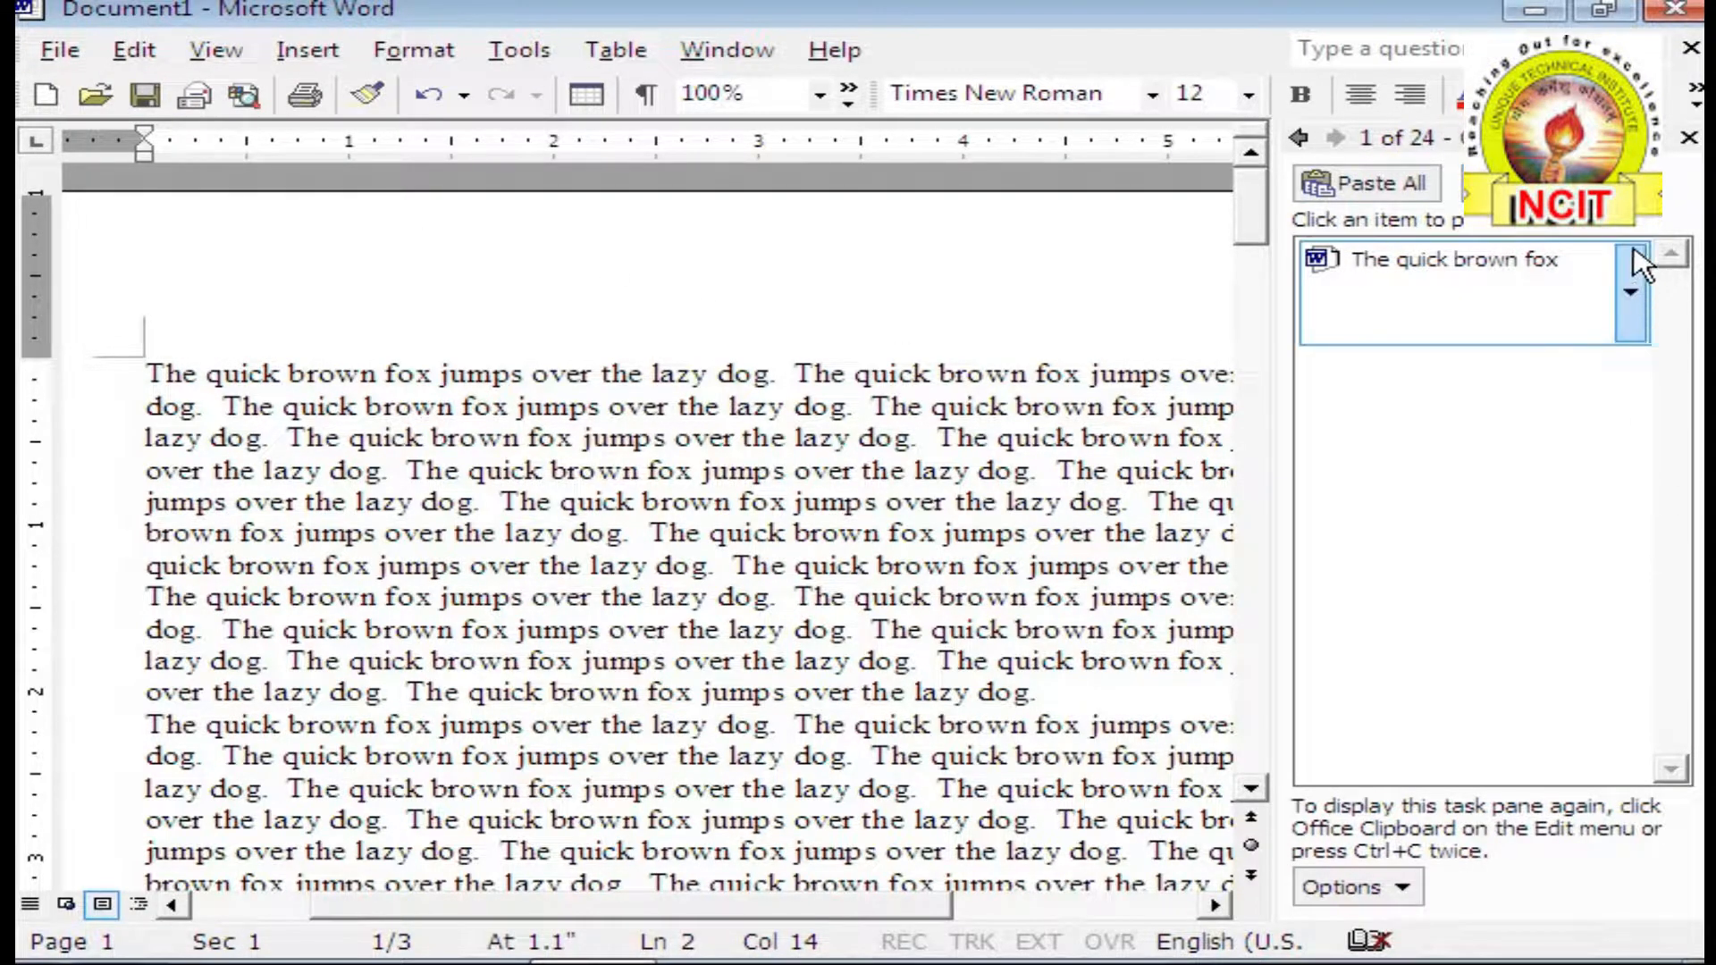
left_click(1664, 141)
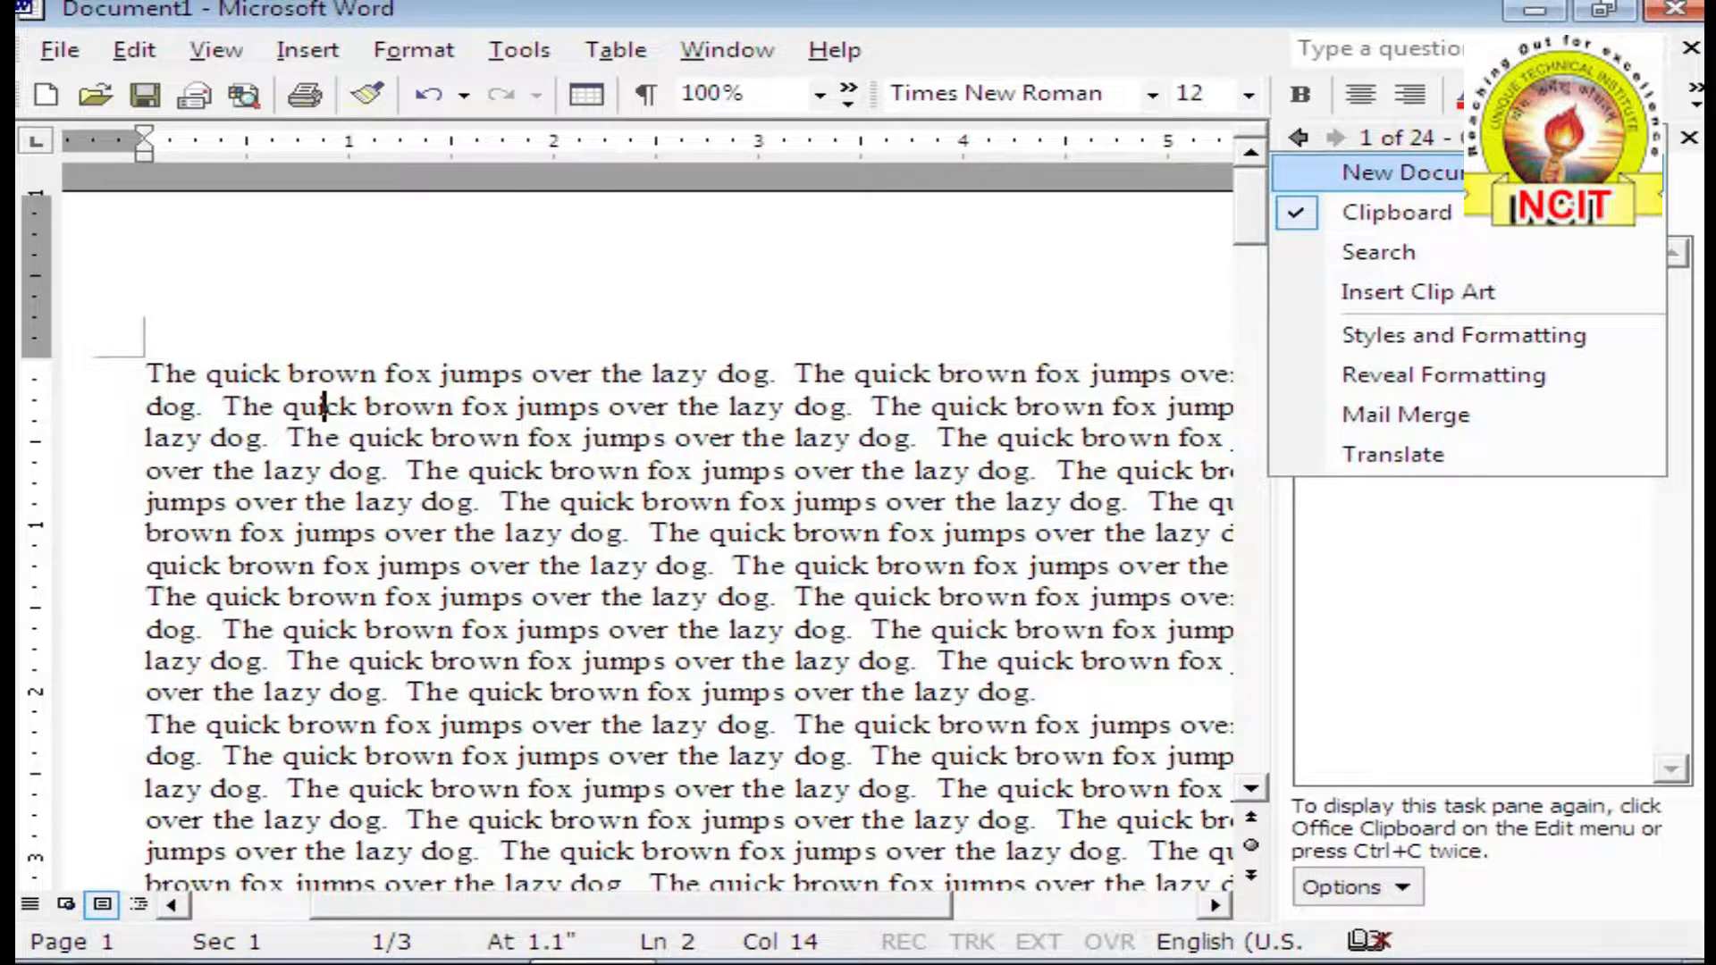
left_click(1410, 181)
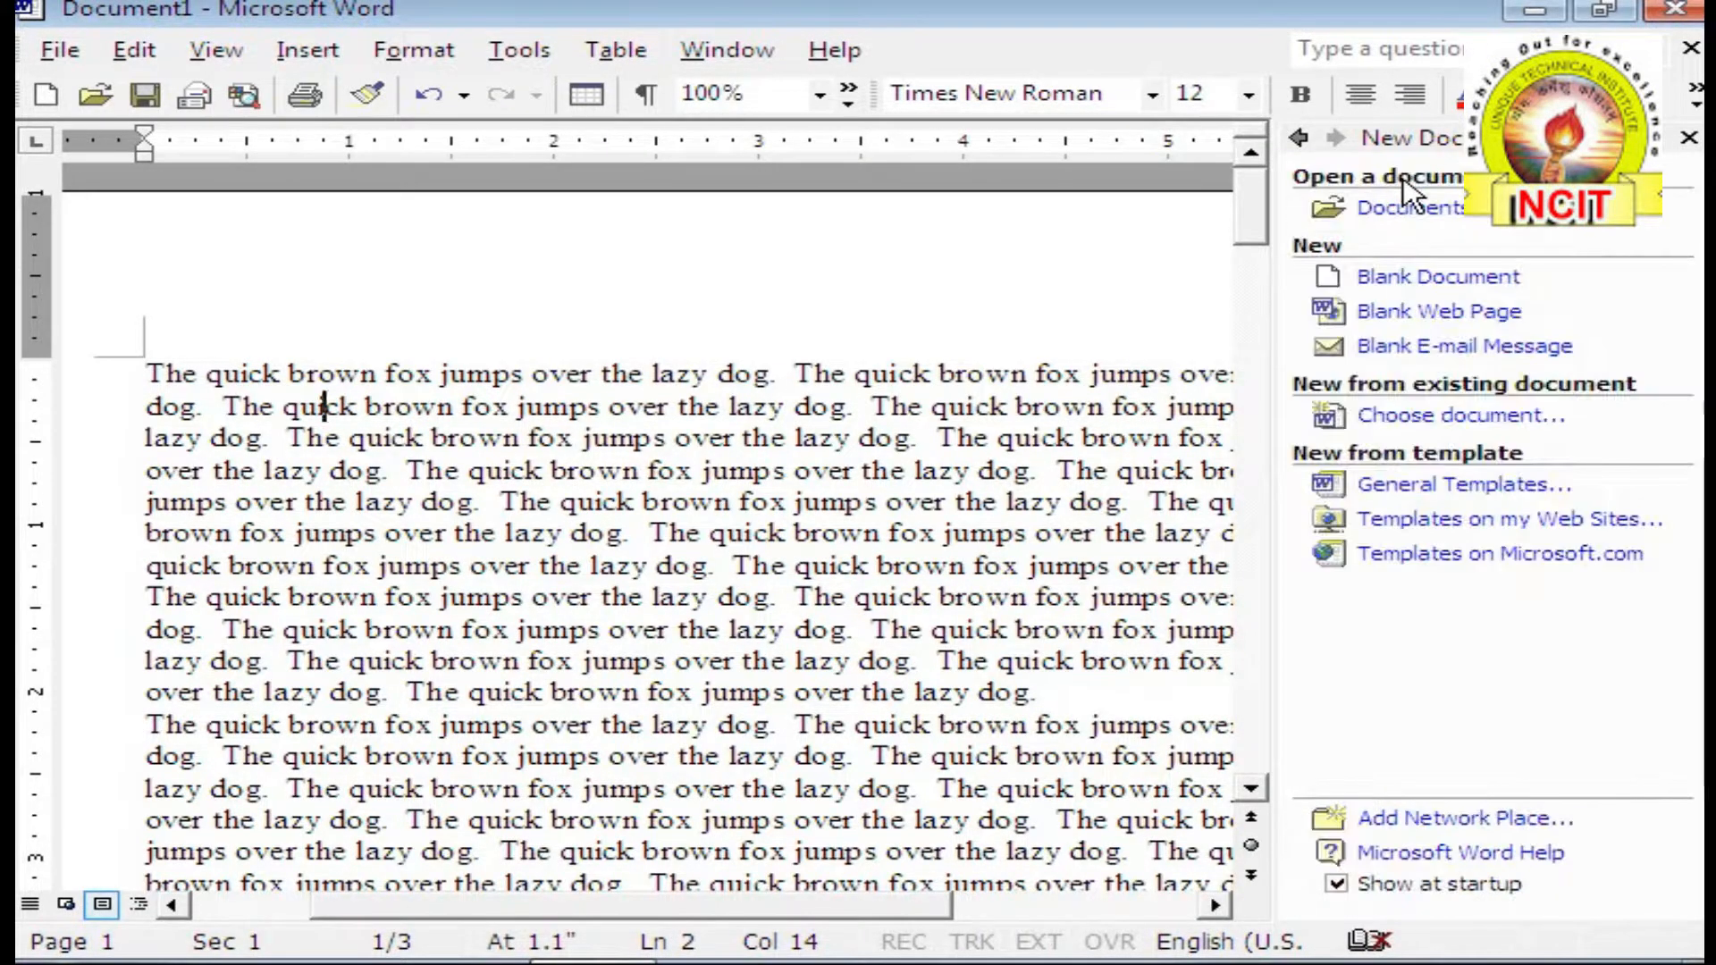
Step: Switch the task pane to Clipboard and on to Search, and place the cursor at the end of the first paragraph
left_click(1664, 138)
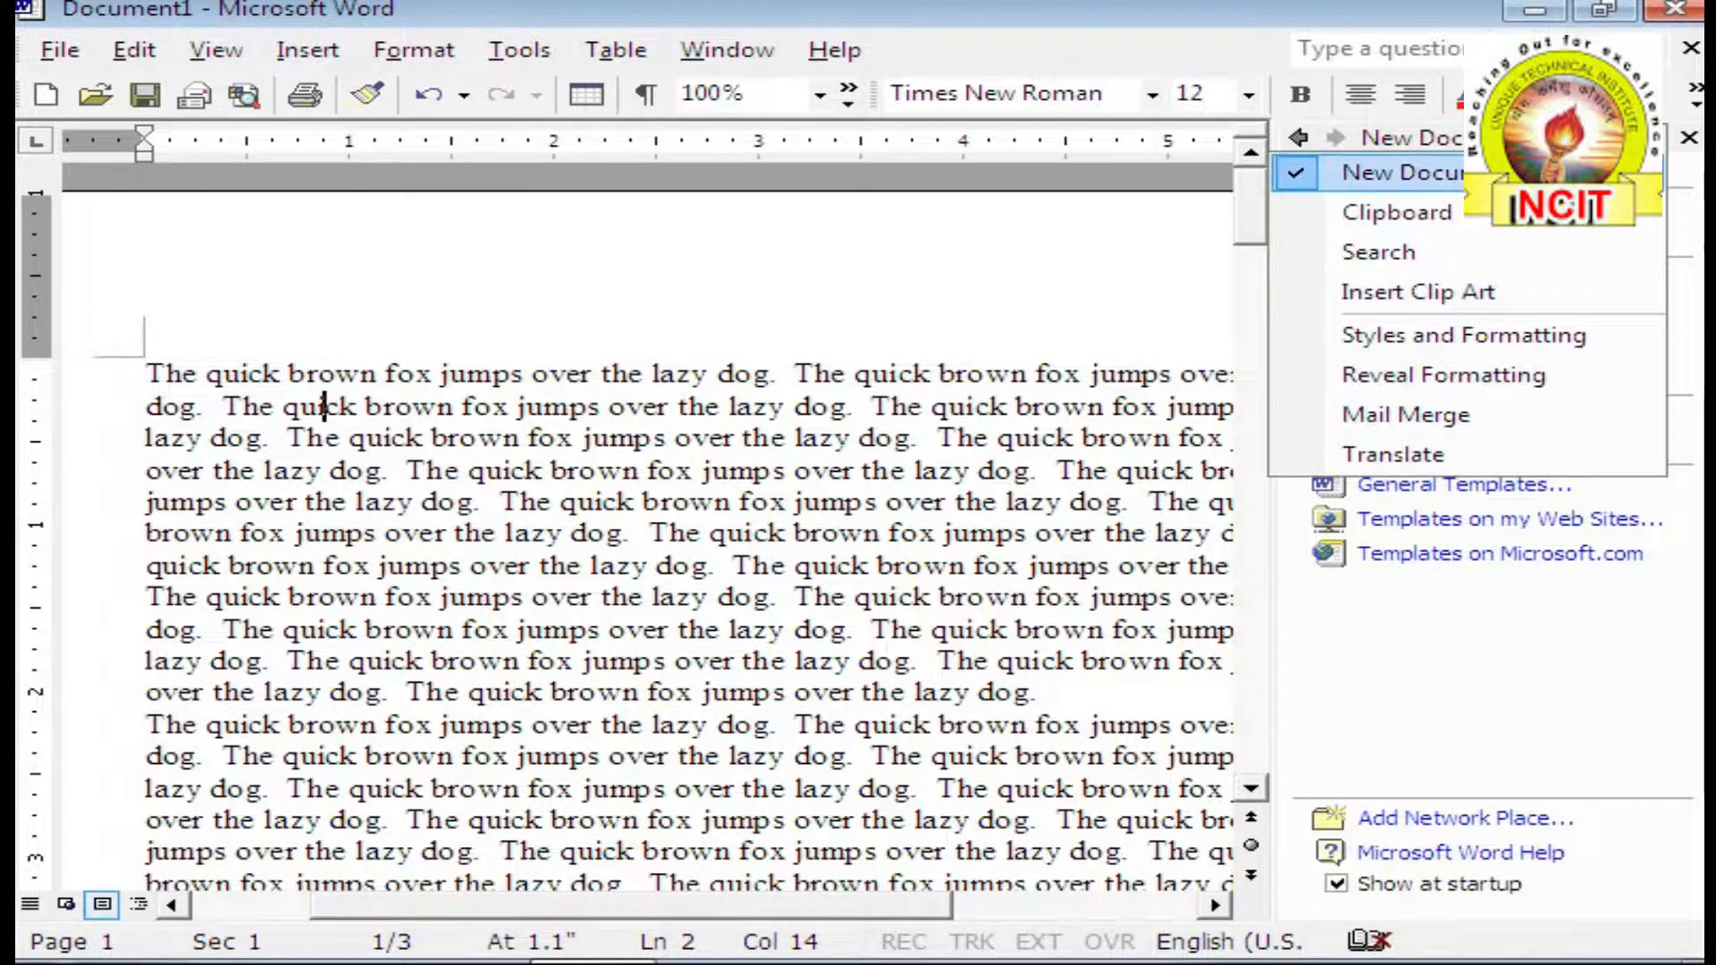
left_click(1424, 226)
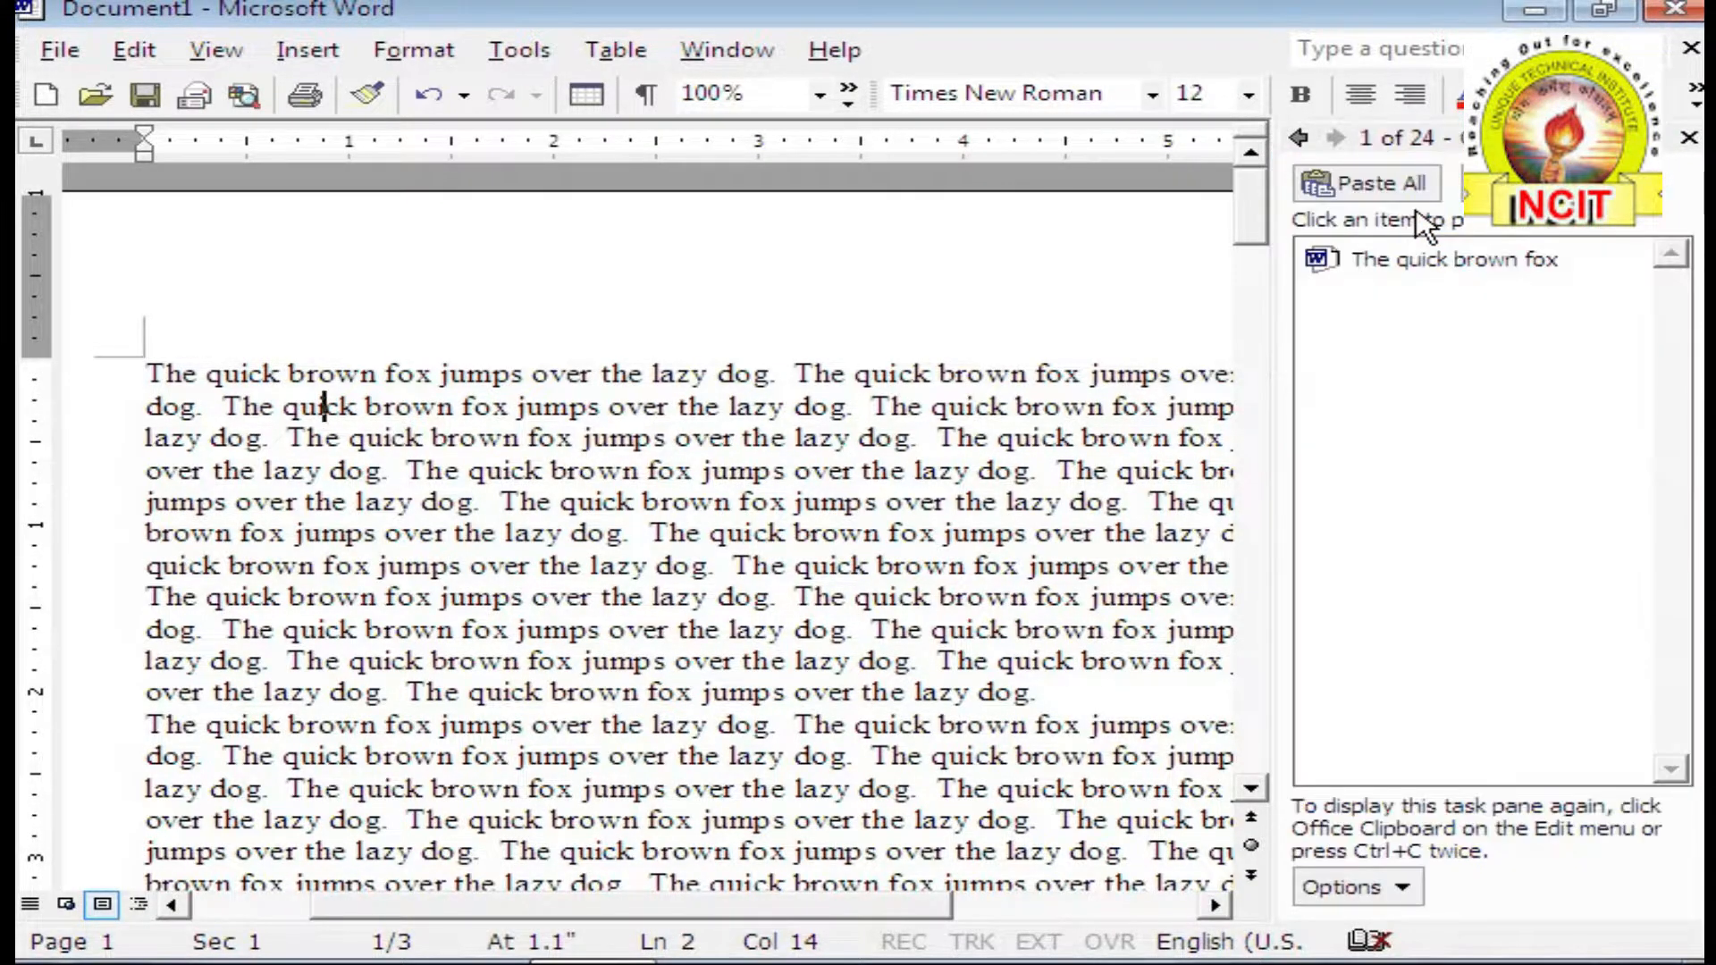
left_click(1664, 139)
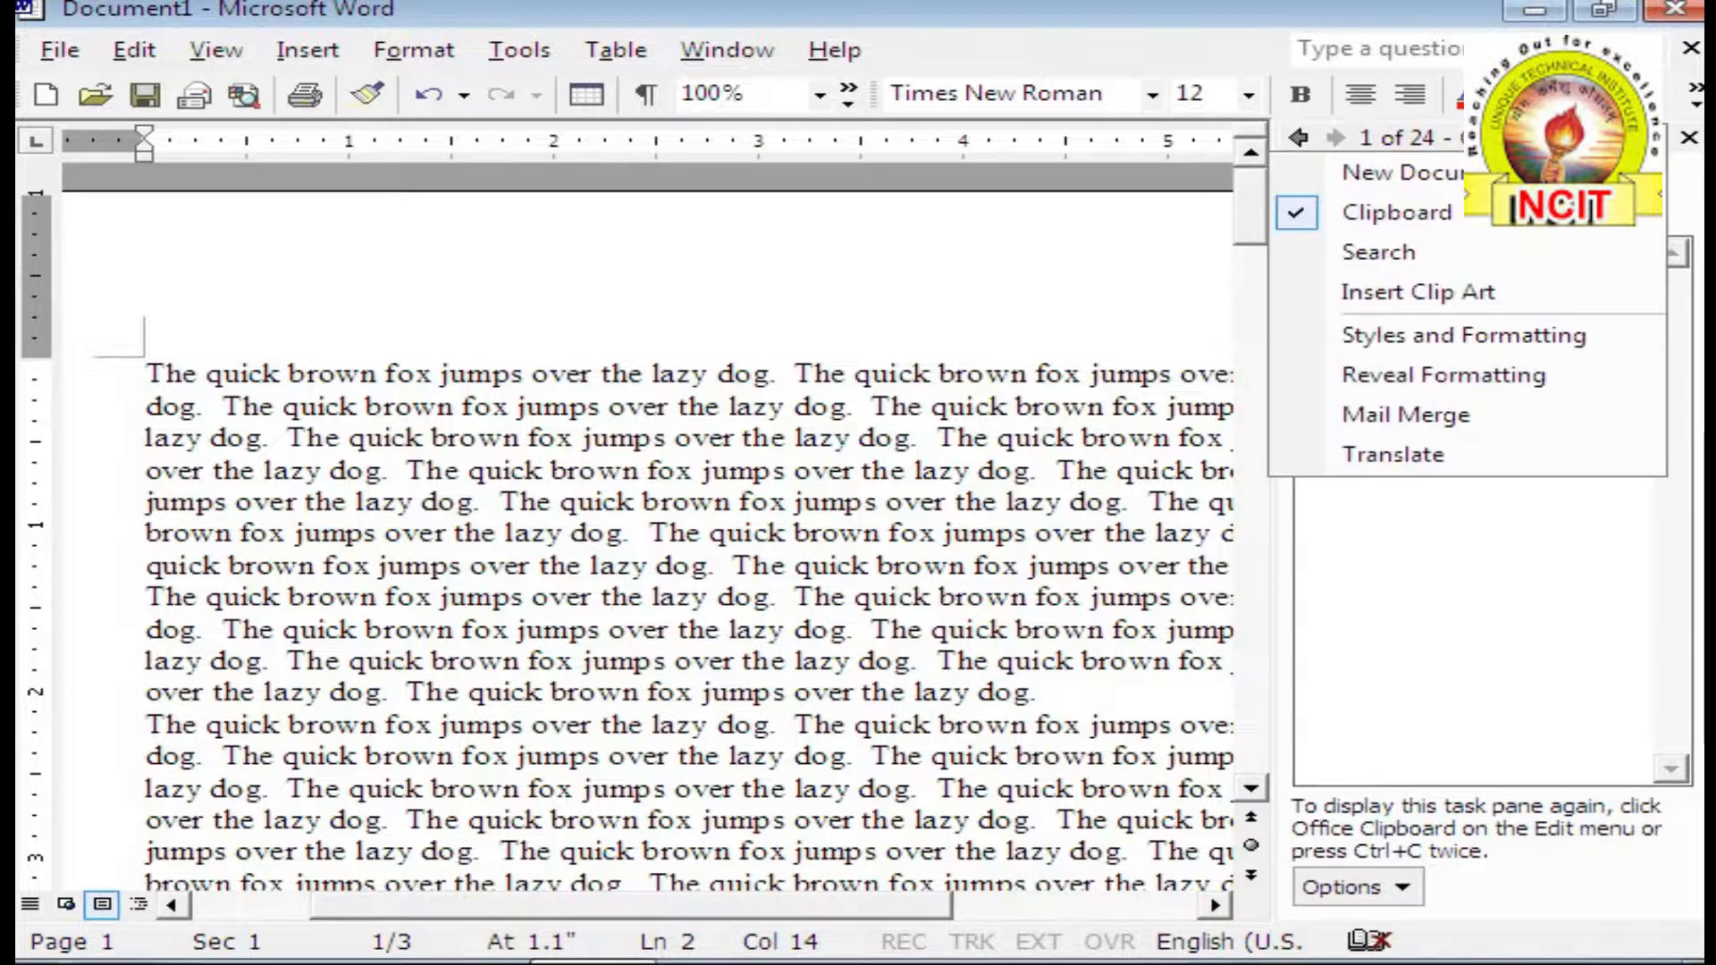
left_click(1414, 259)
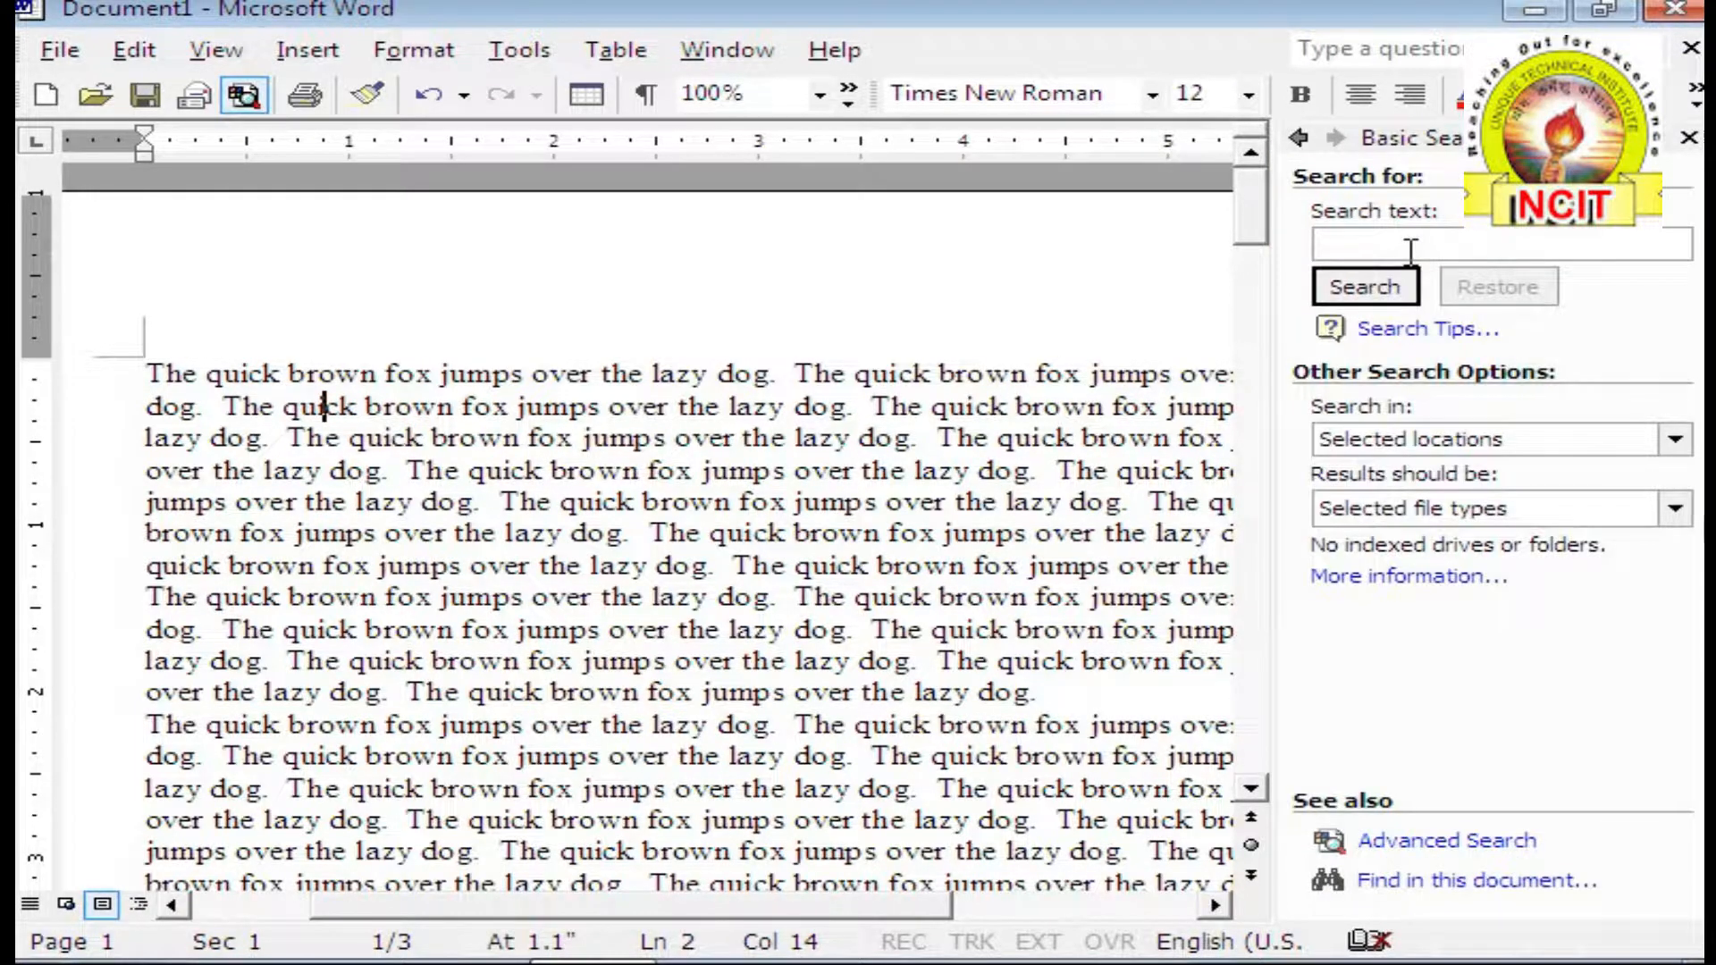
left_click(1664, 139)
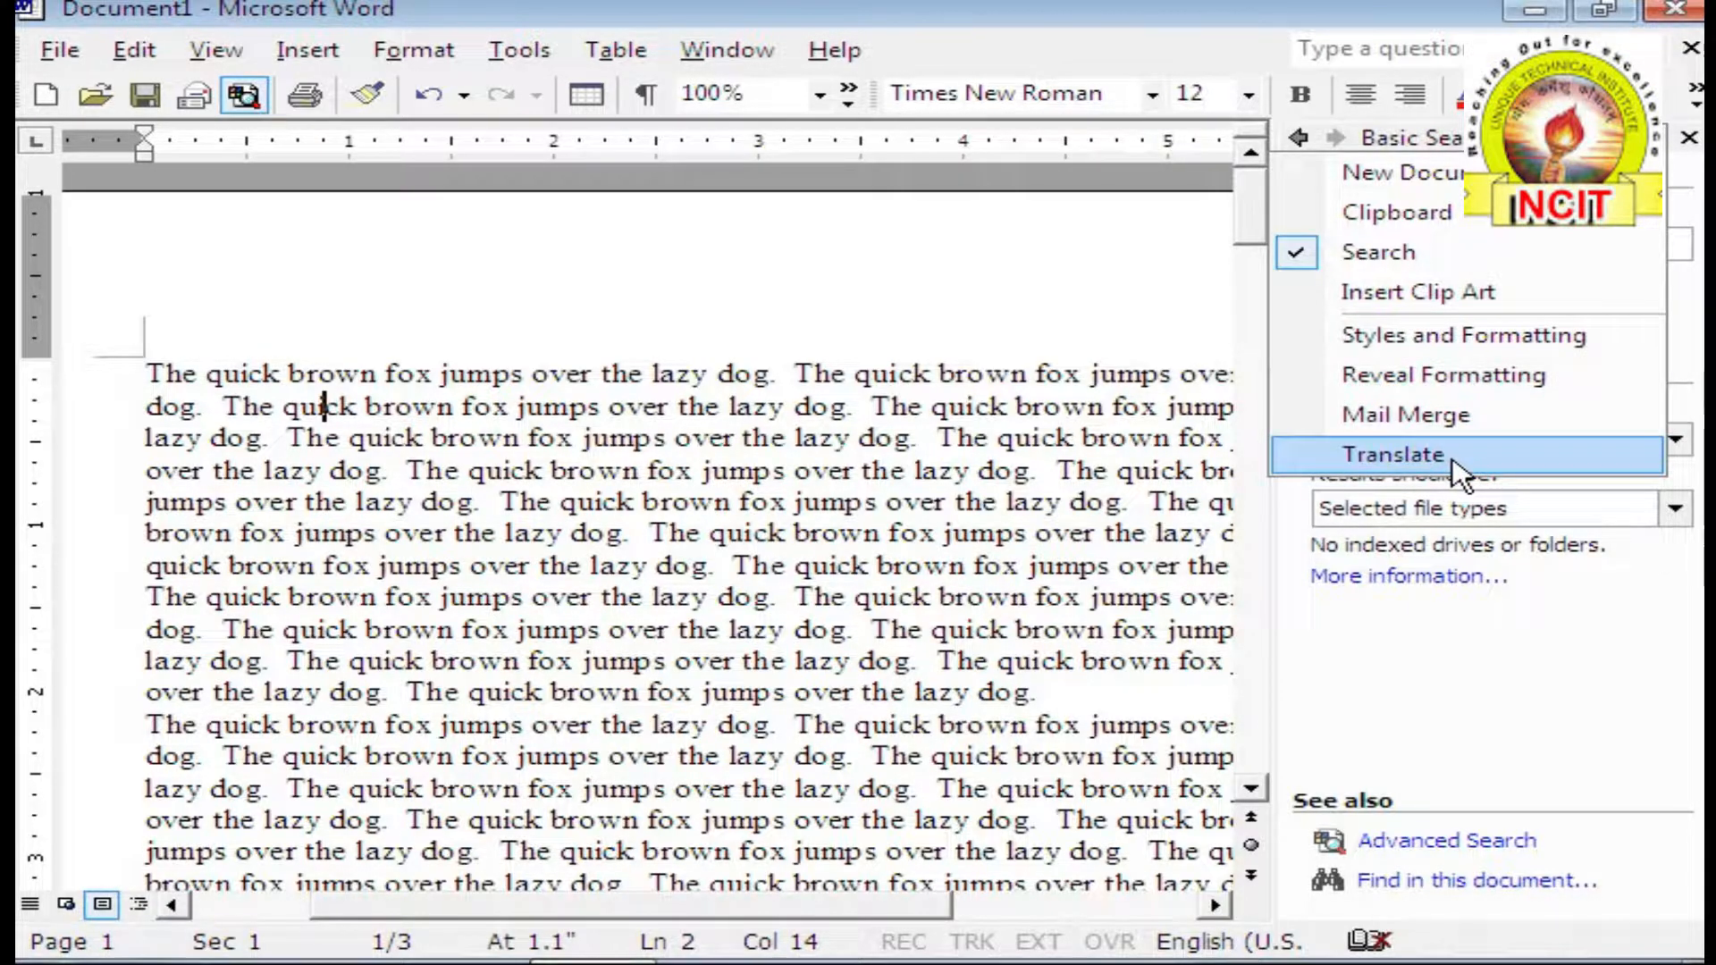
left_click(1042, 687)
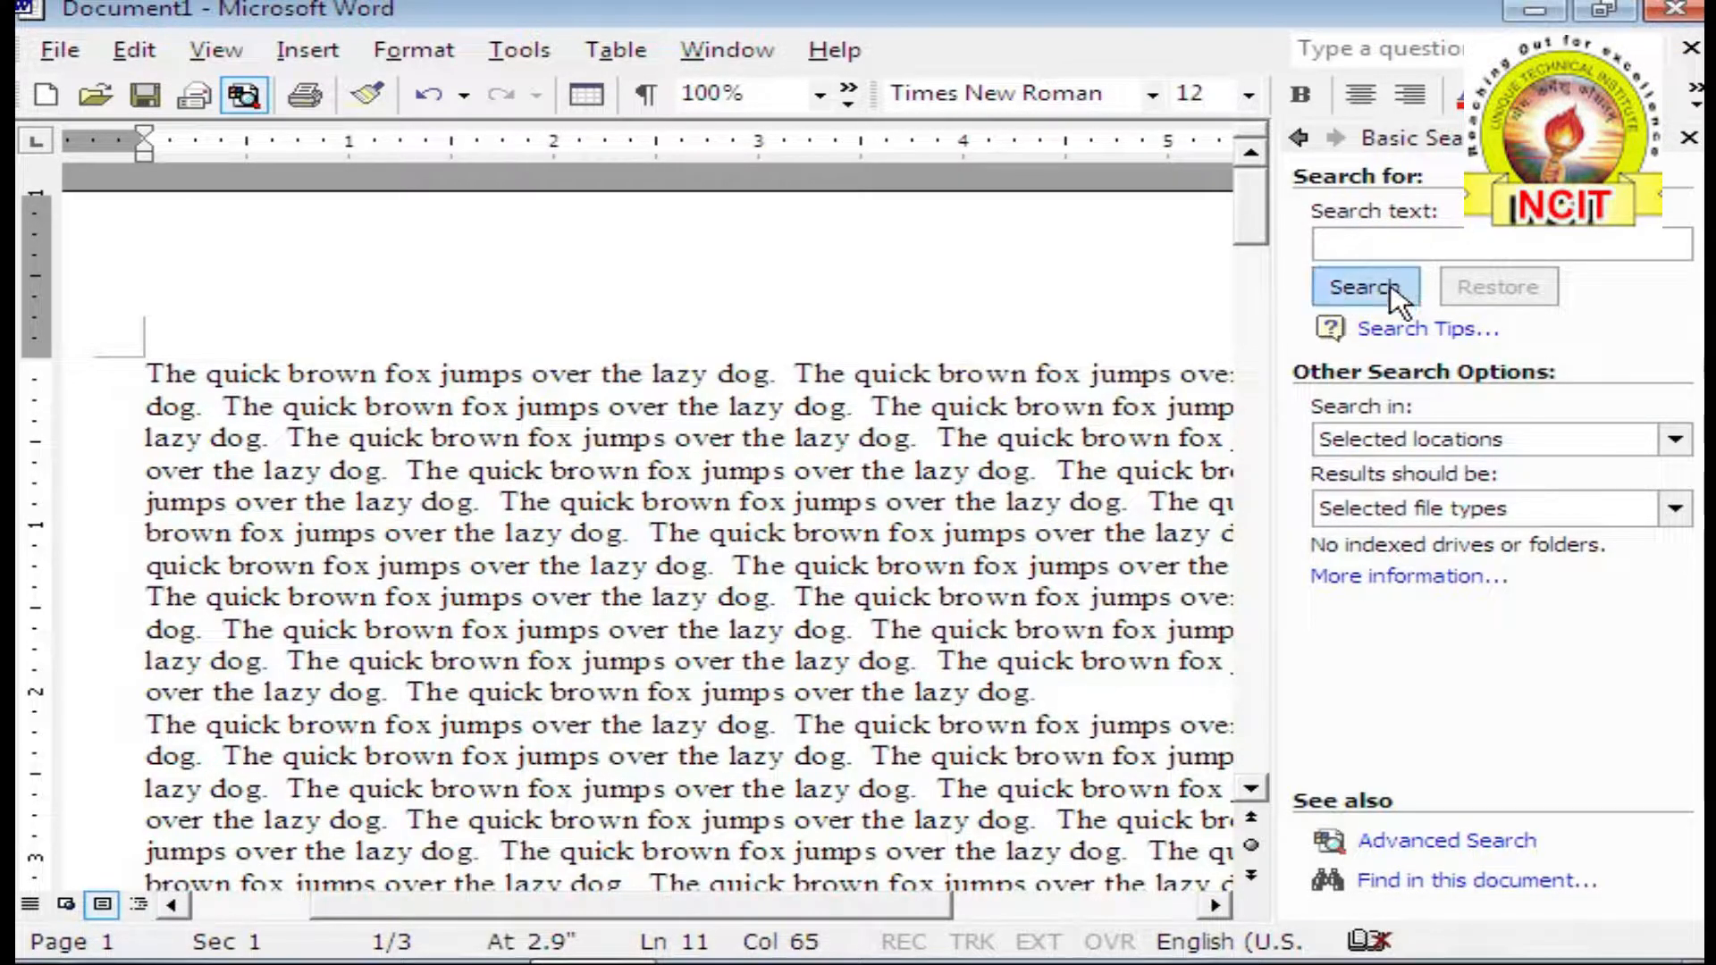
Step: Hide the task pane and place the cursor after "The" in the fifth line
left_click(219, 52)
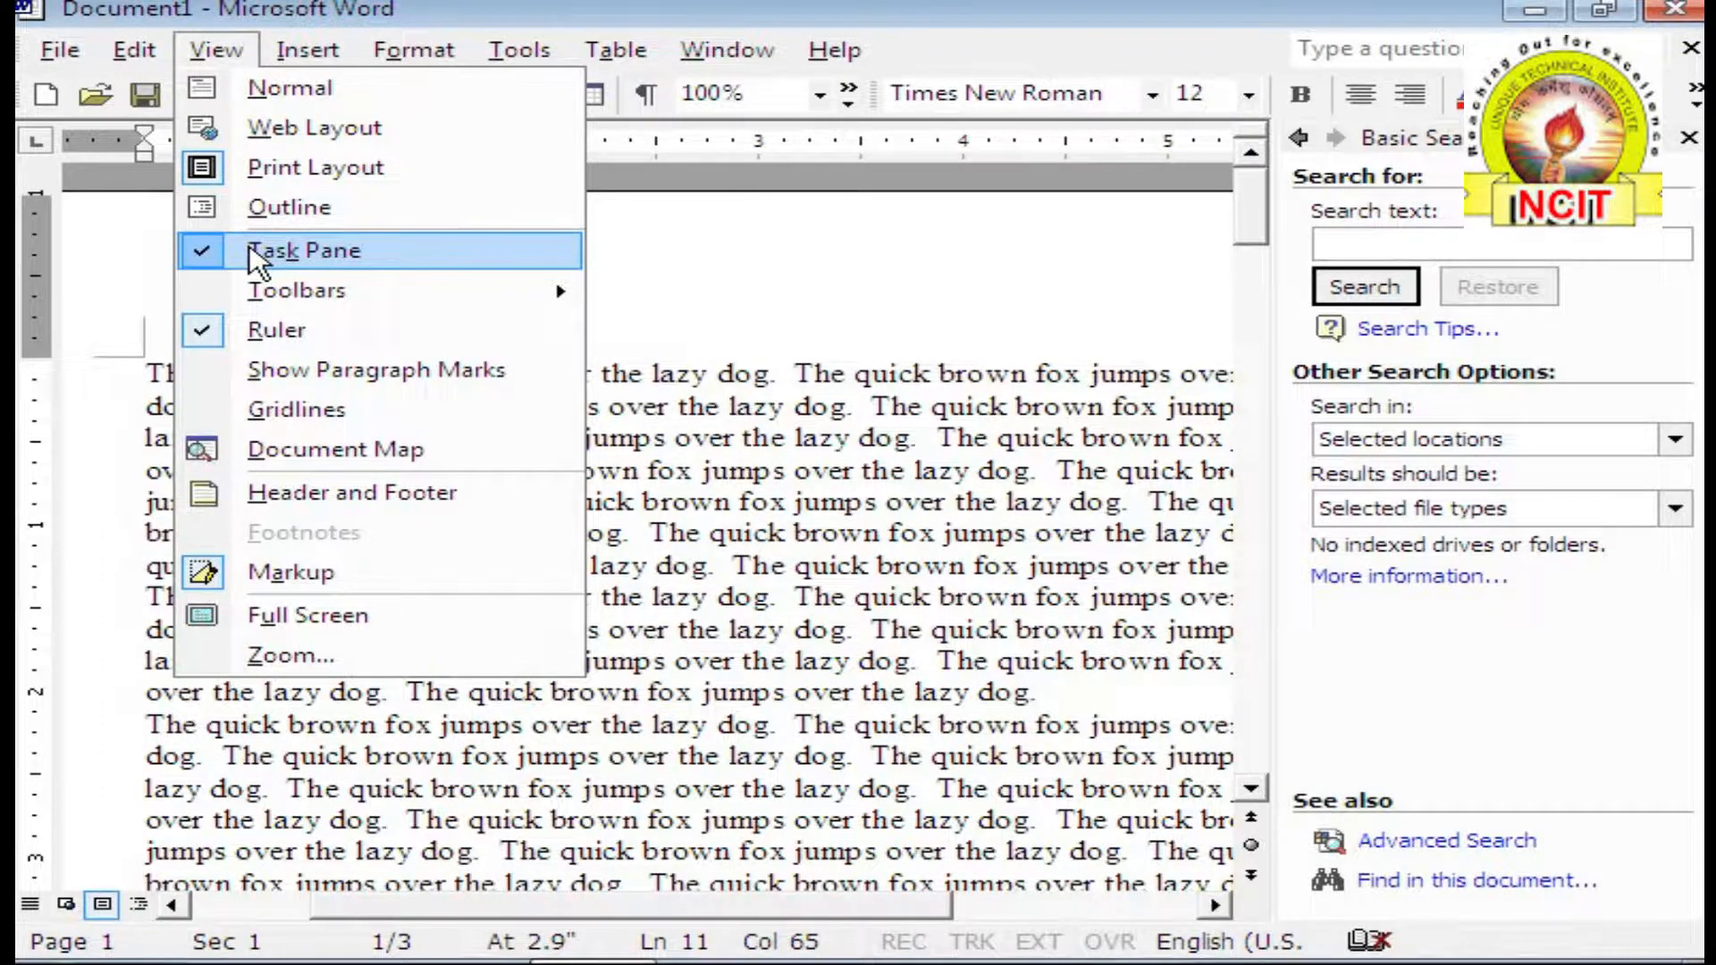
left_click(253, 253)
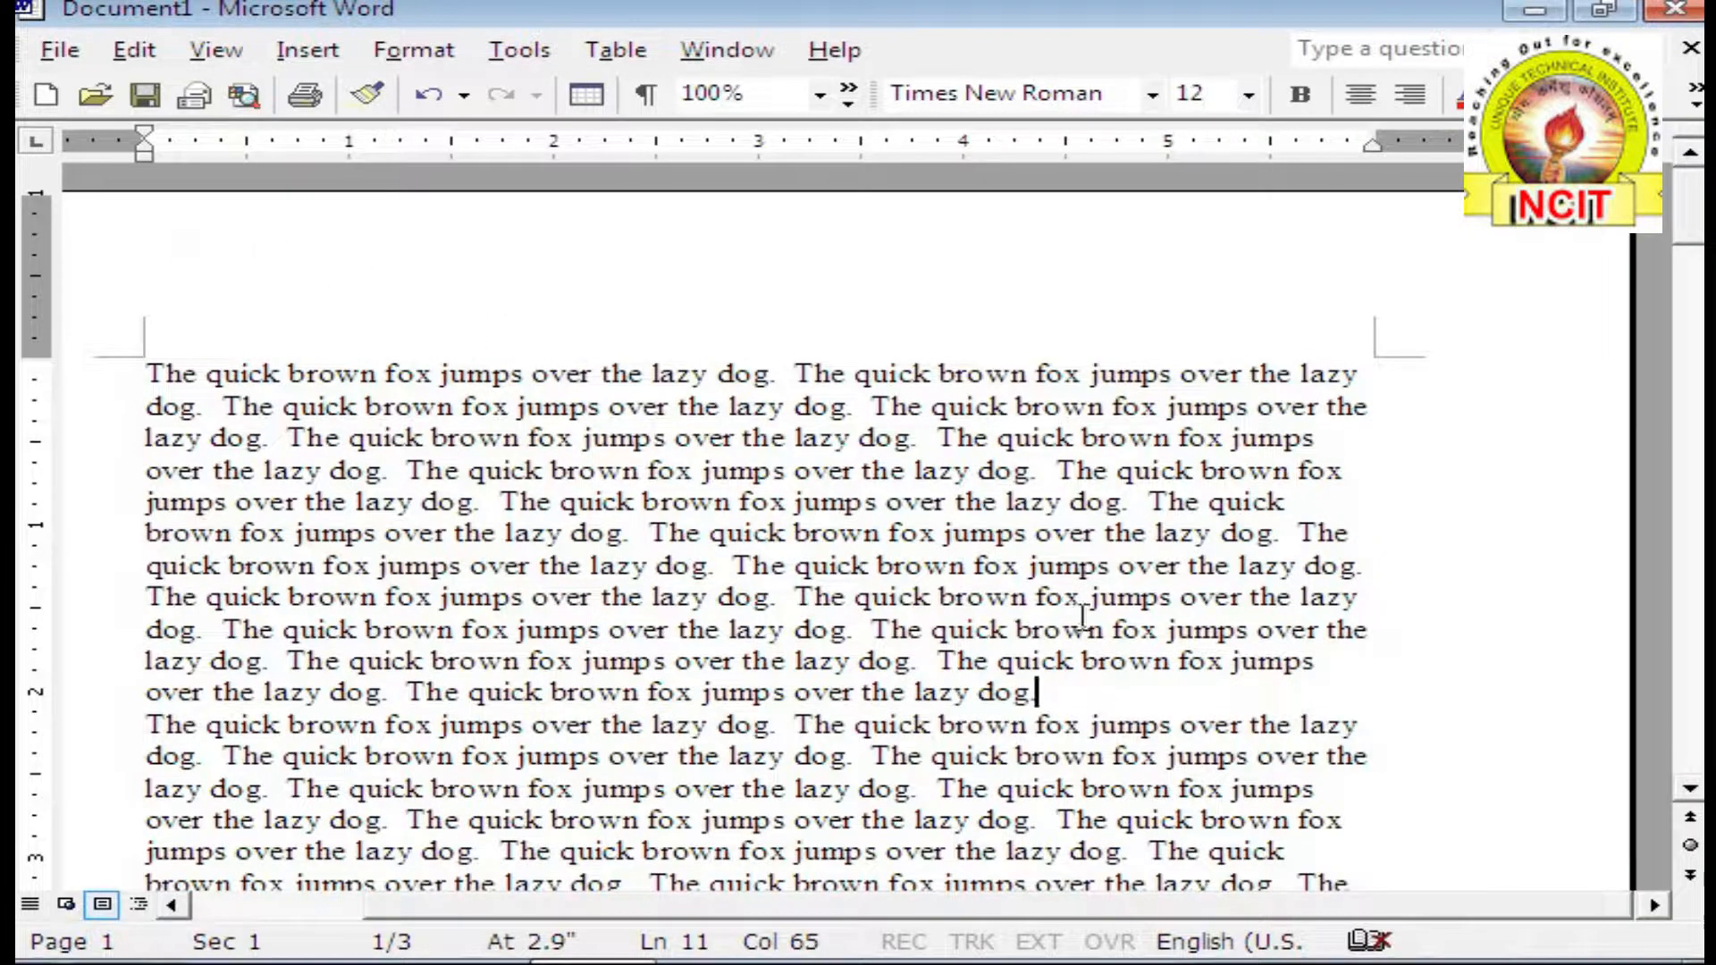
left_click(555, 503)
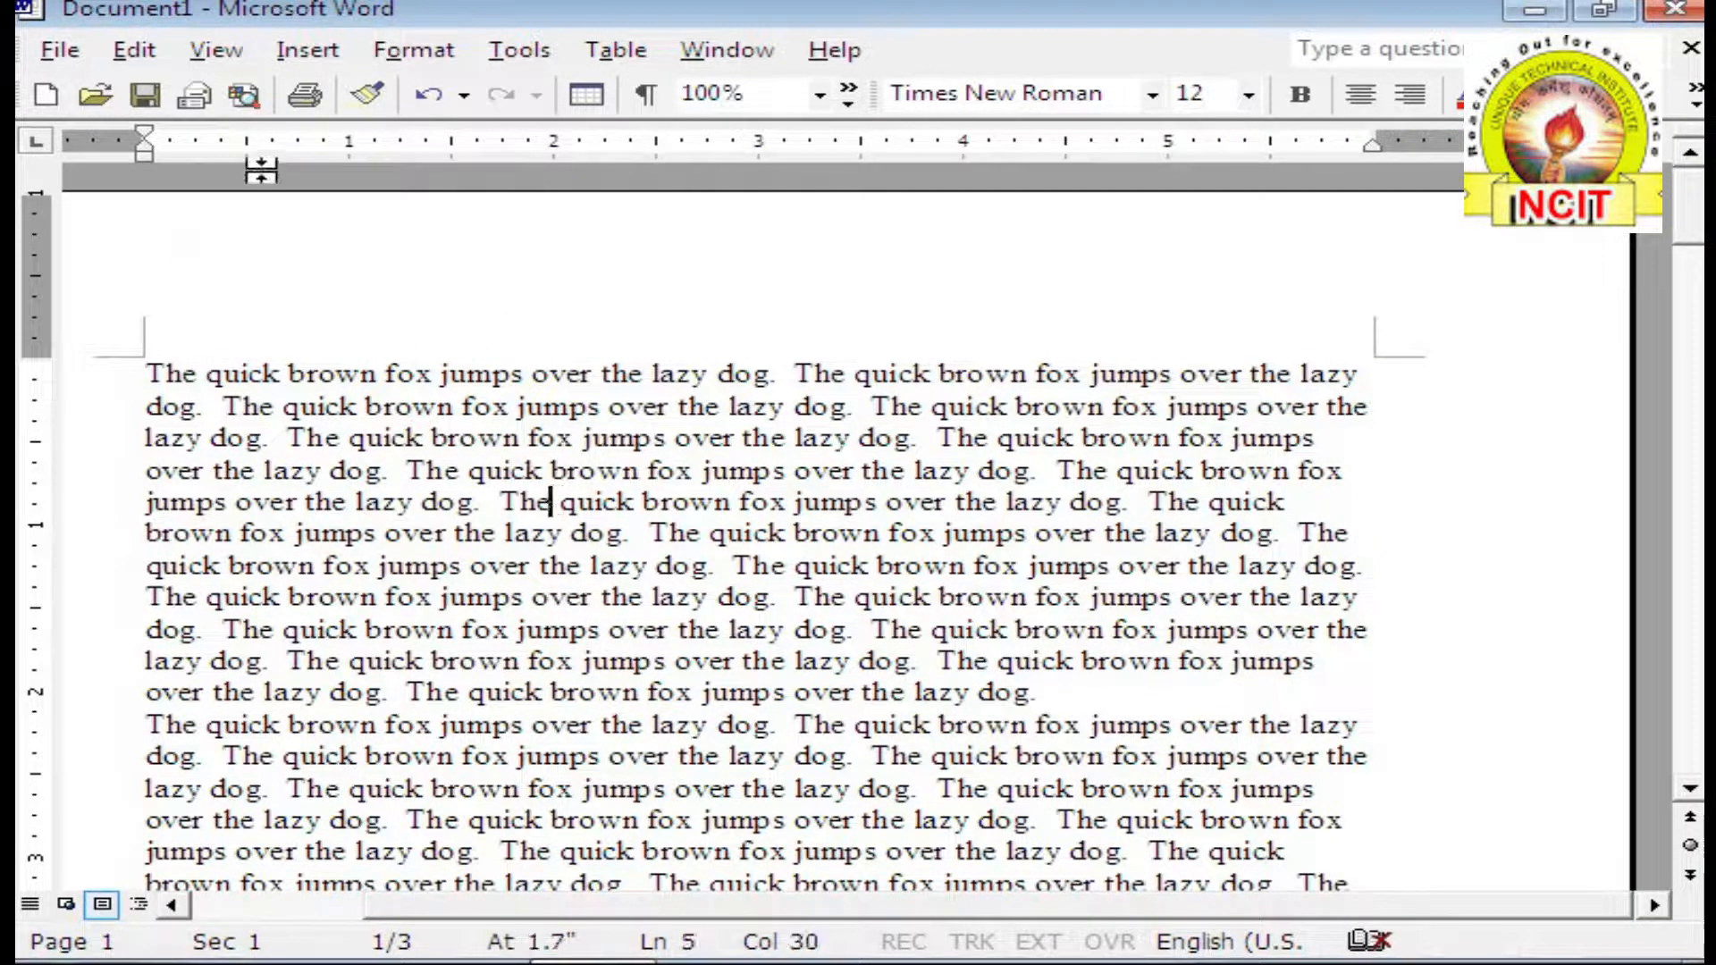
Step: Check the list of available toolbars, float the Standard and Formatting toolbars, and dock them in two separate rows above the ruler
left_click(209, 54)
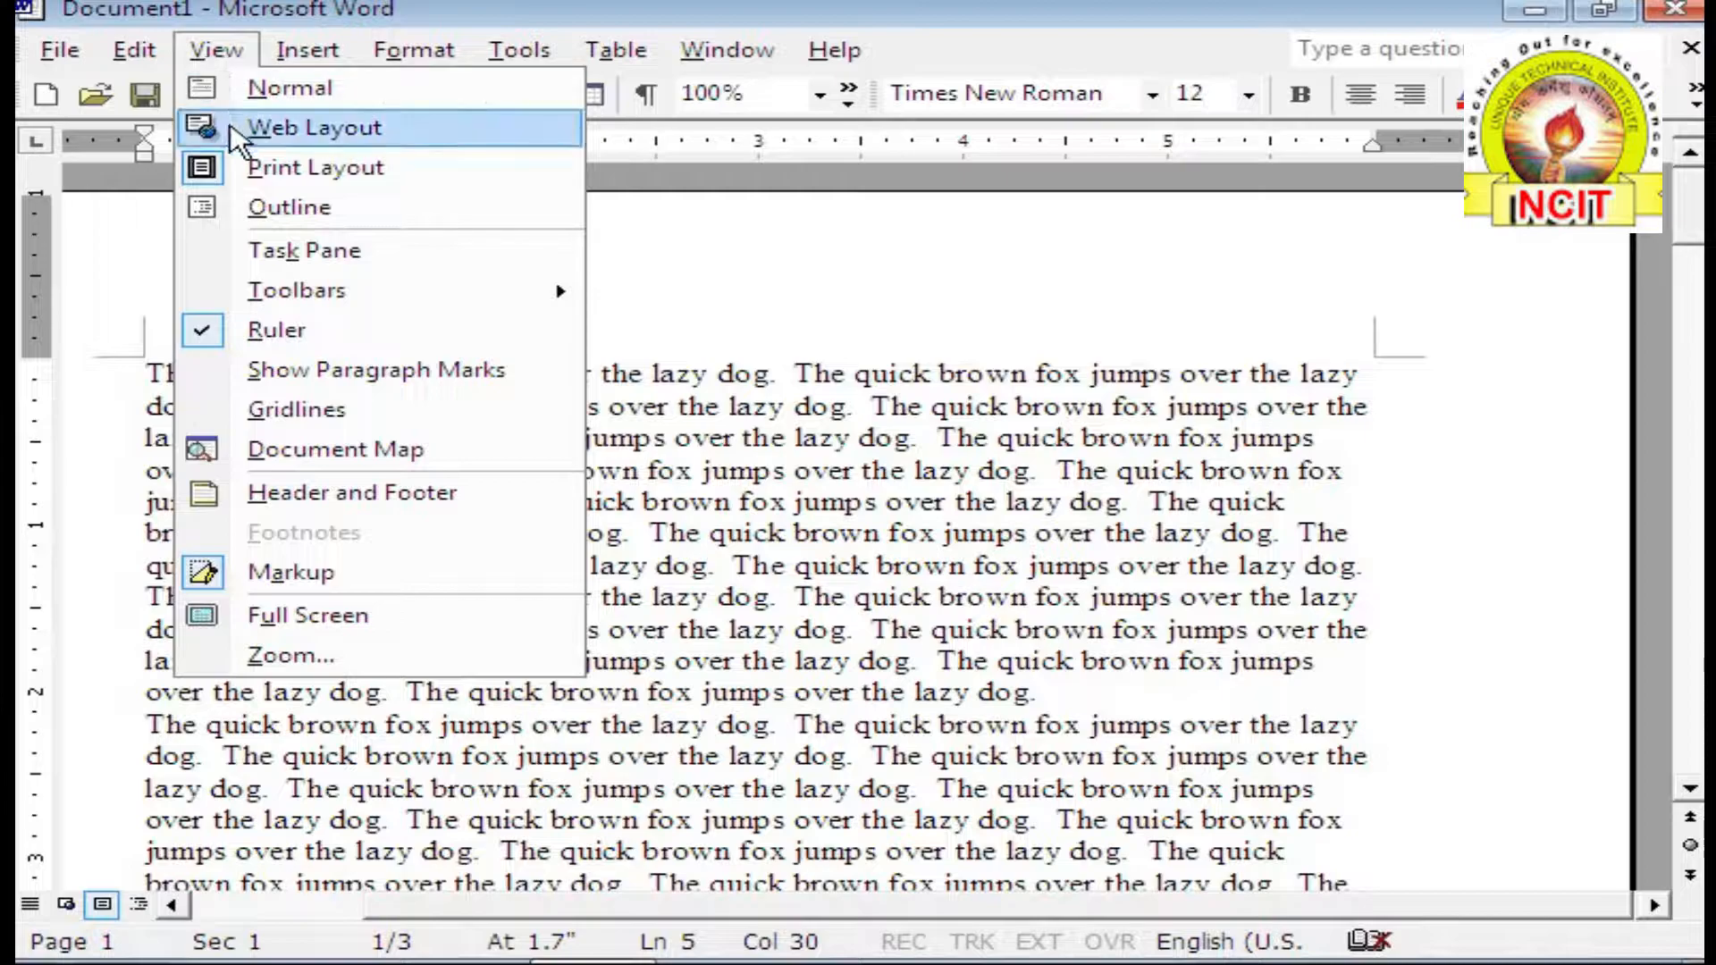
mouse_move(280, 302)
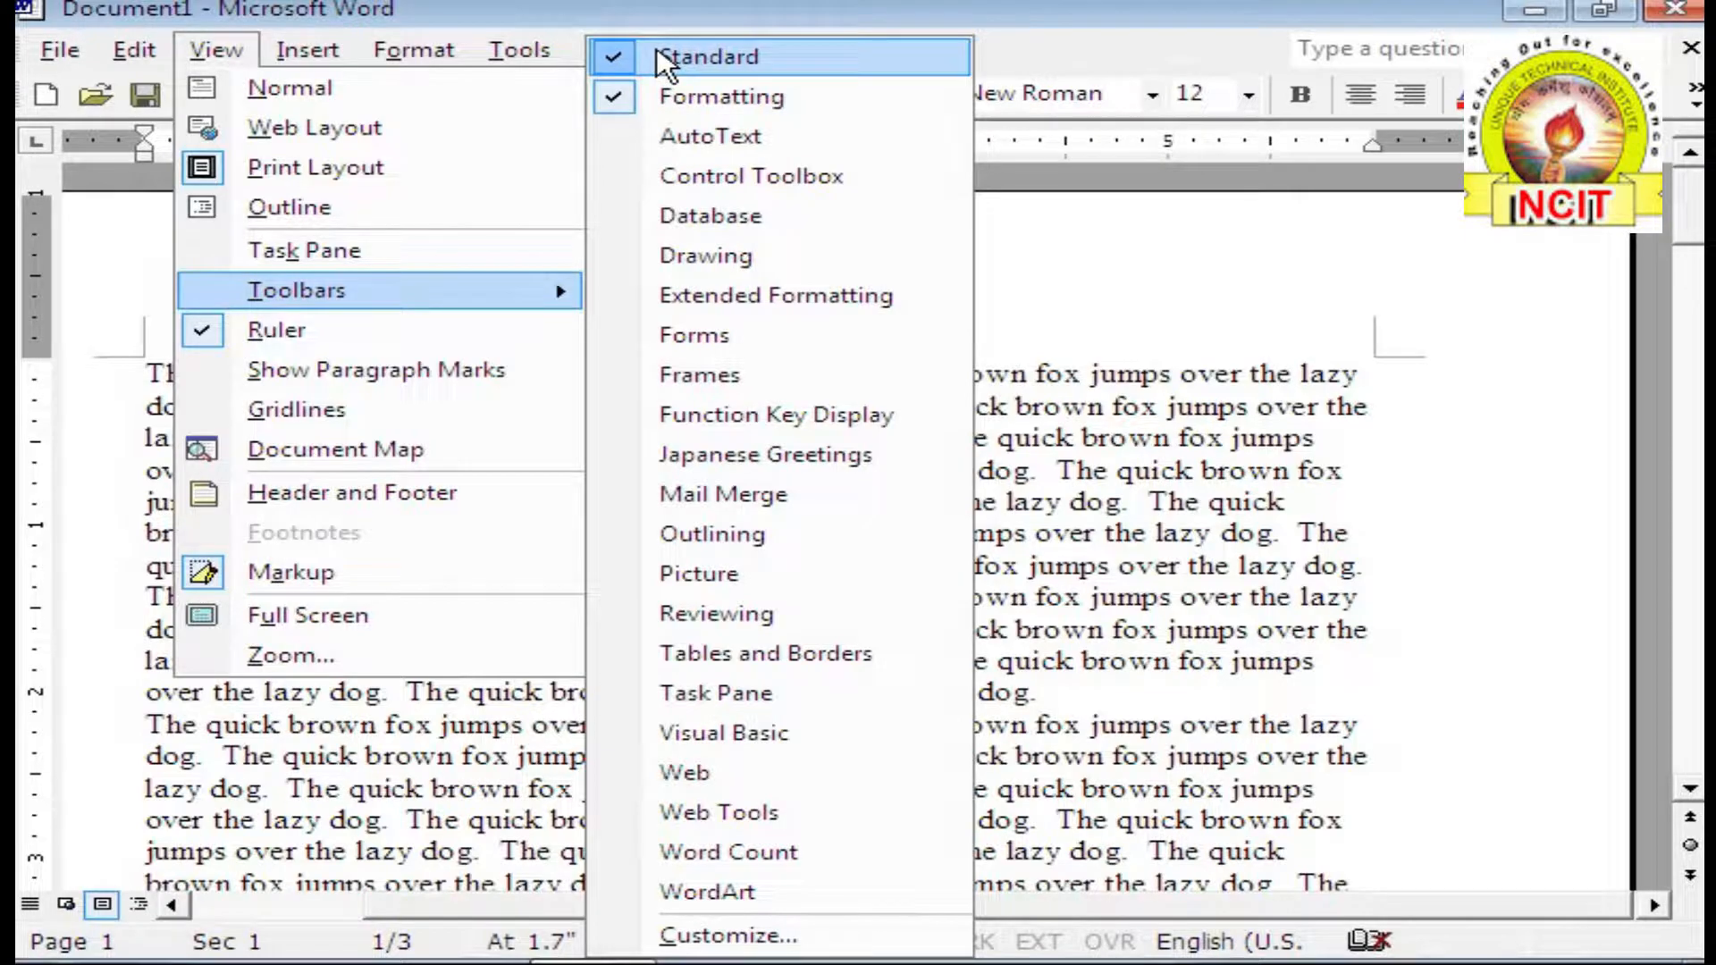
left_click(1176, 407)
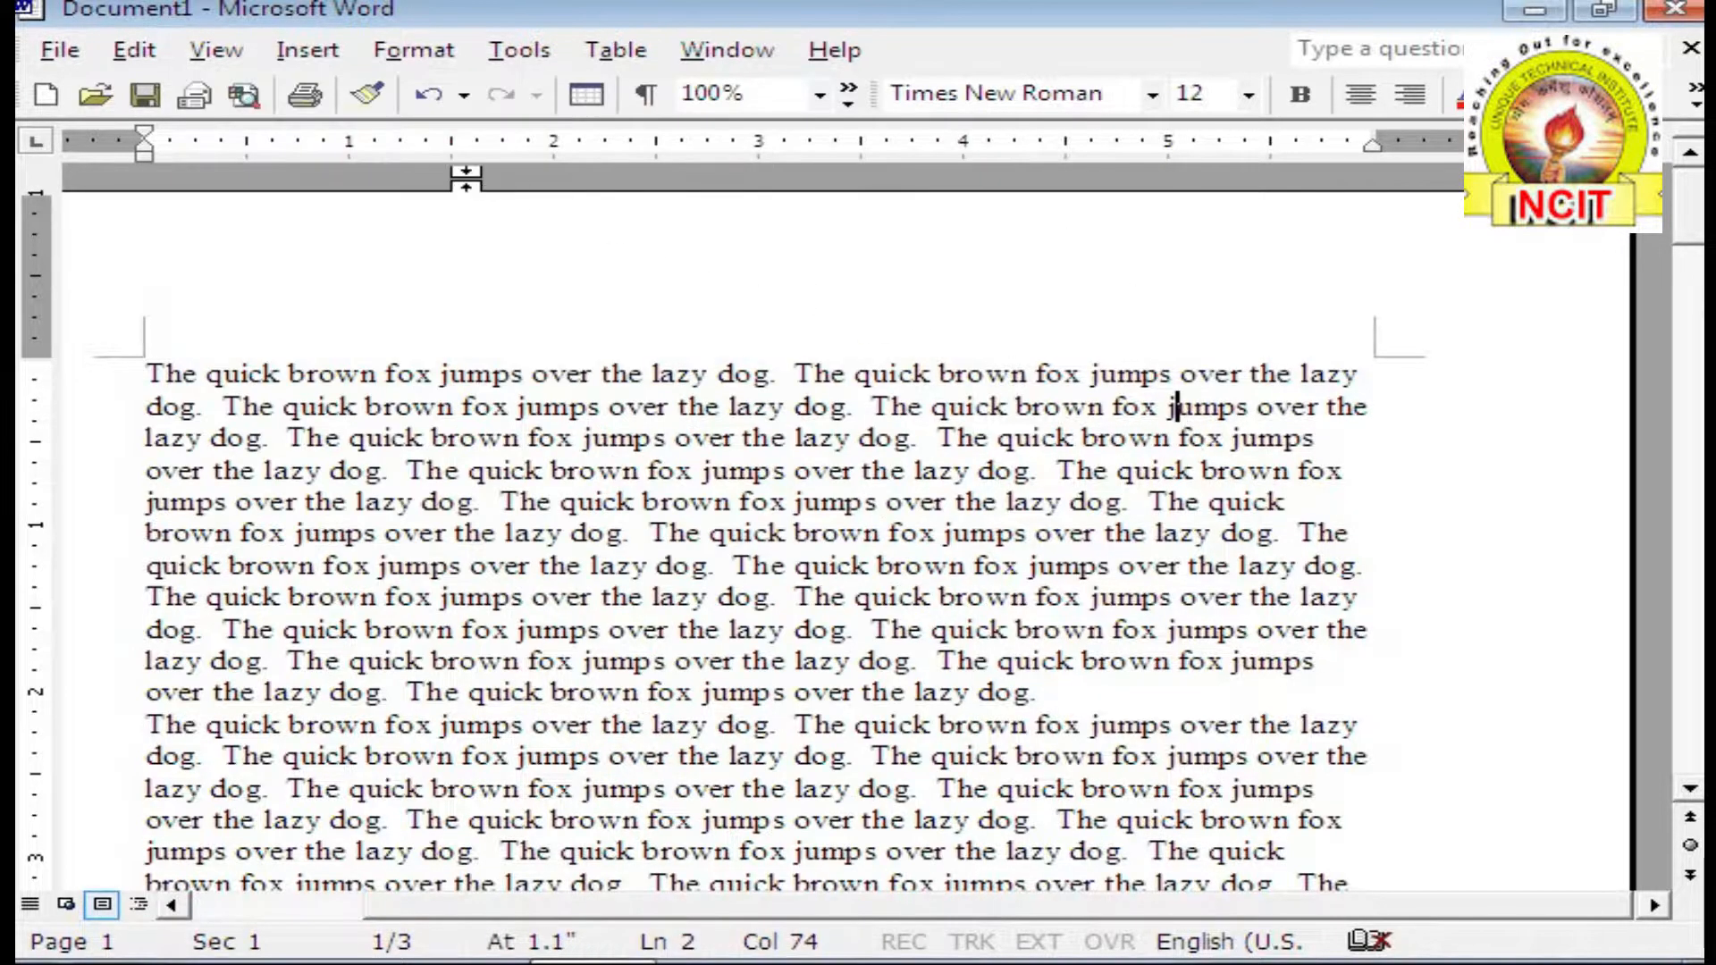
left_click_drag(21, 93, 253, 465)
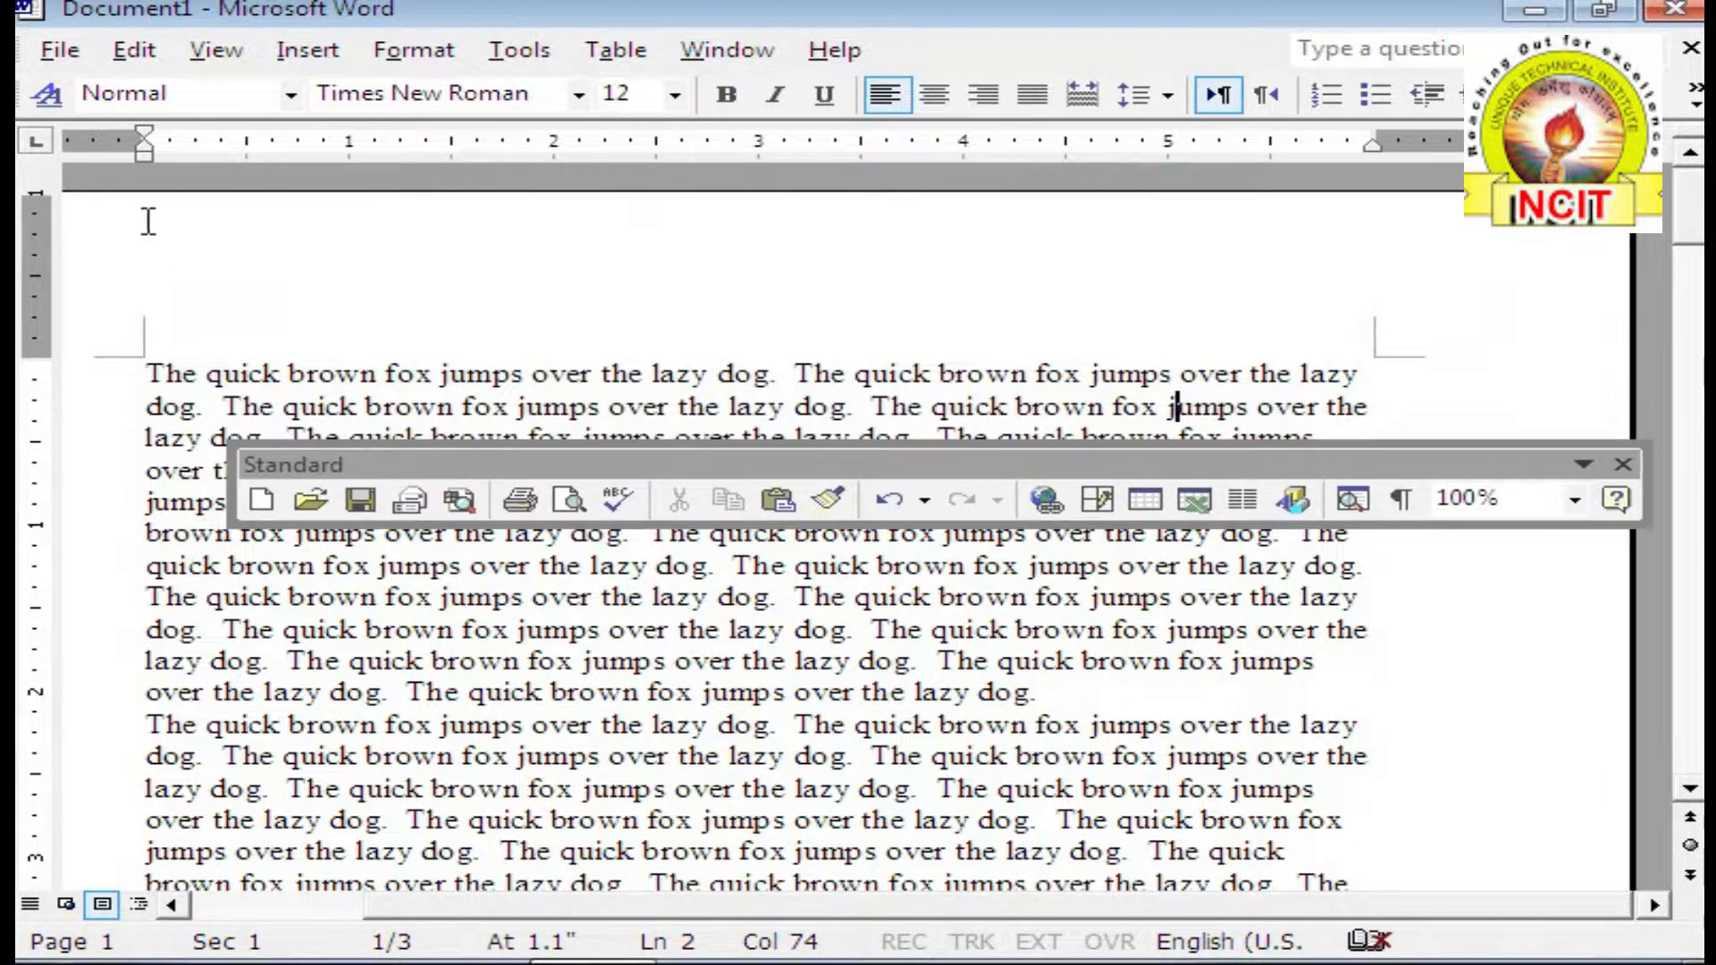
left_click_drag(21, 93, 155, 641)
left_click_drag(415, 464, 221, 101)
left_click_drag(399, 639, 252, 142)
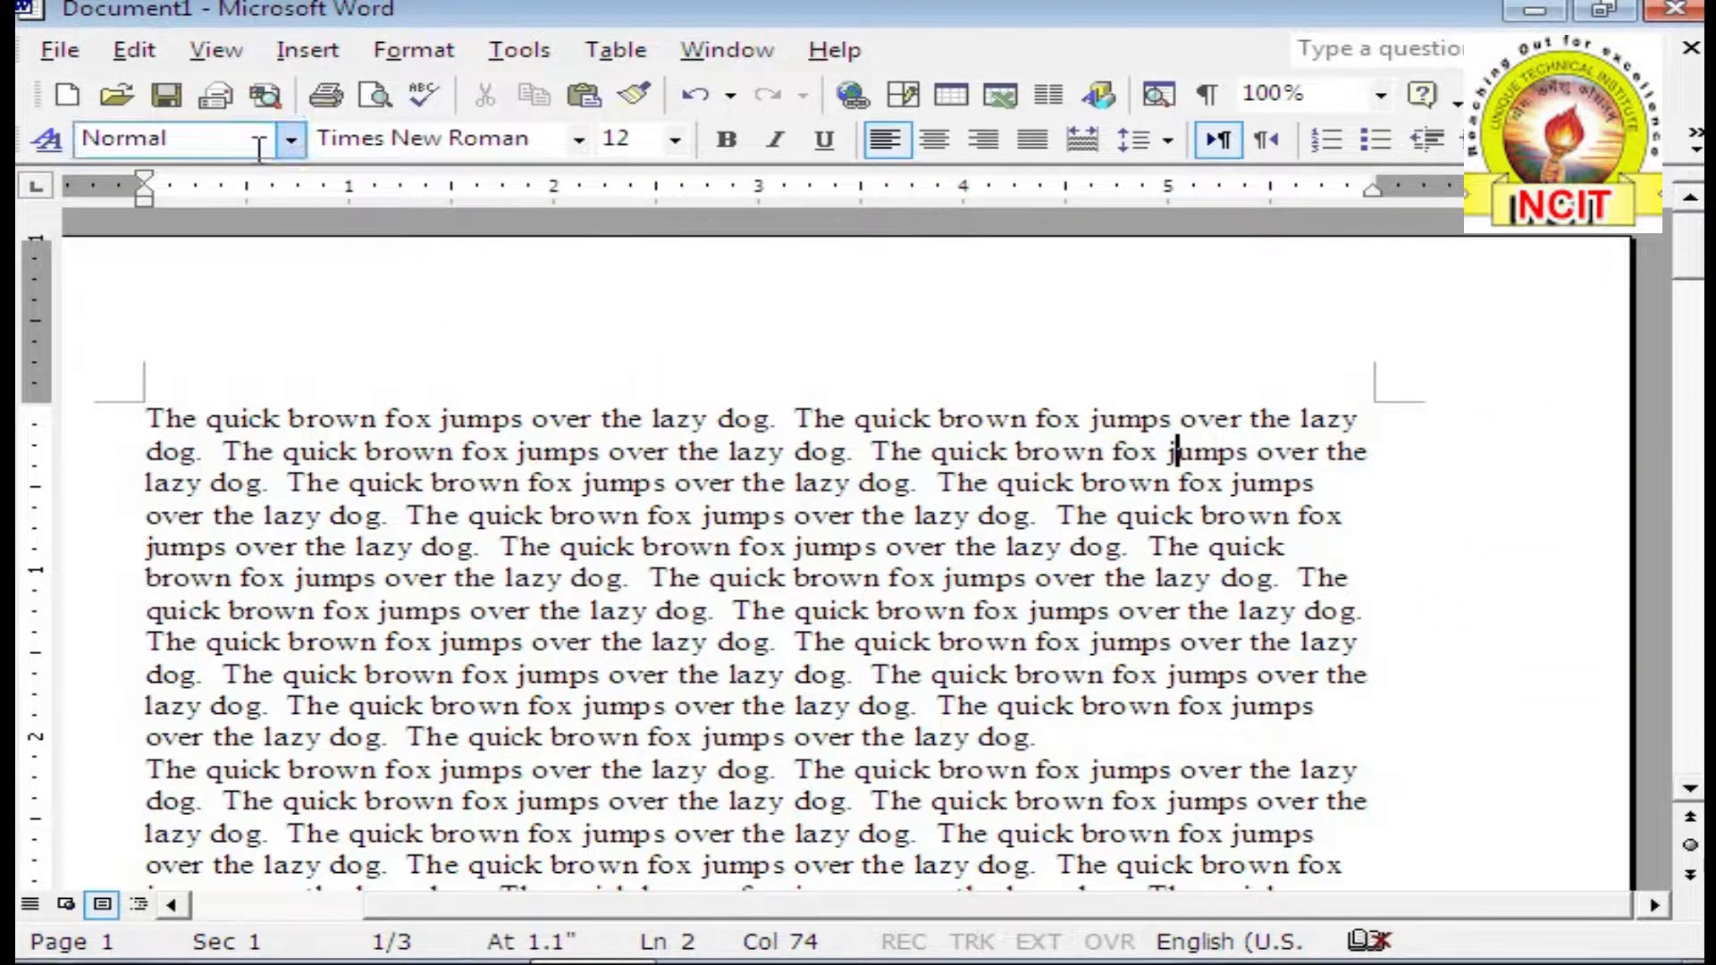
Step: Hide the Formatting and Standard toolbars
left_click(217, 50)
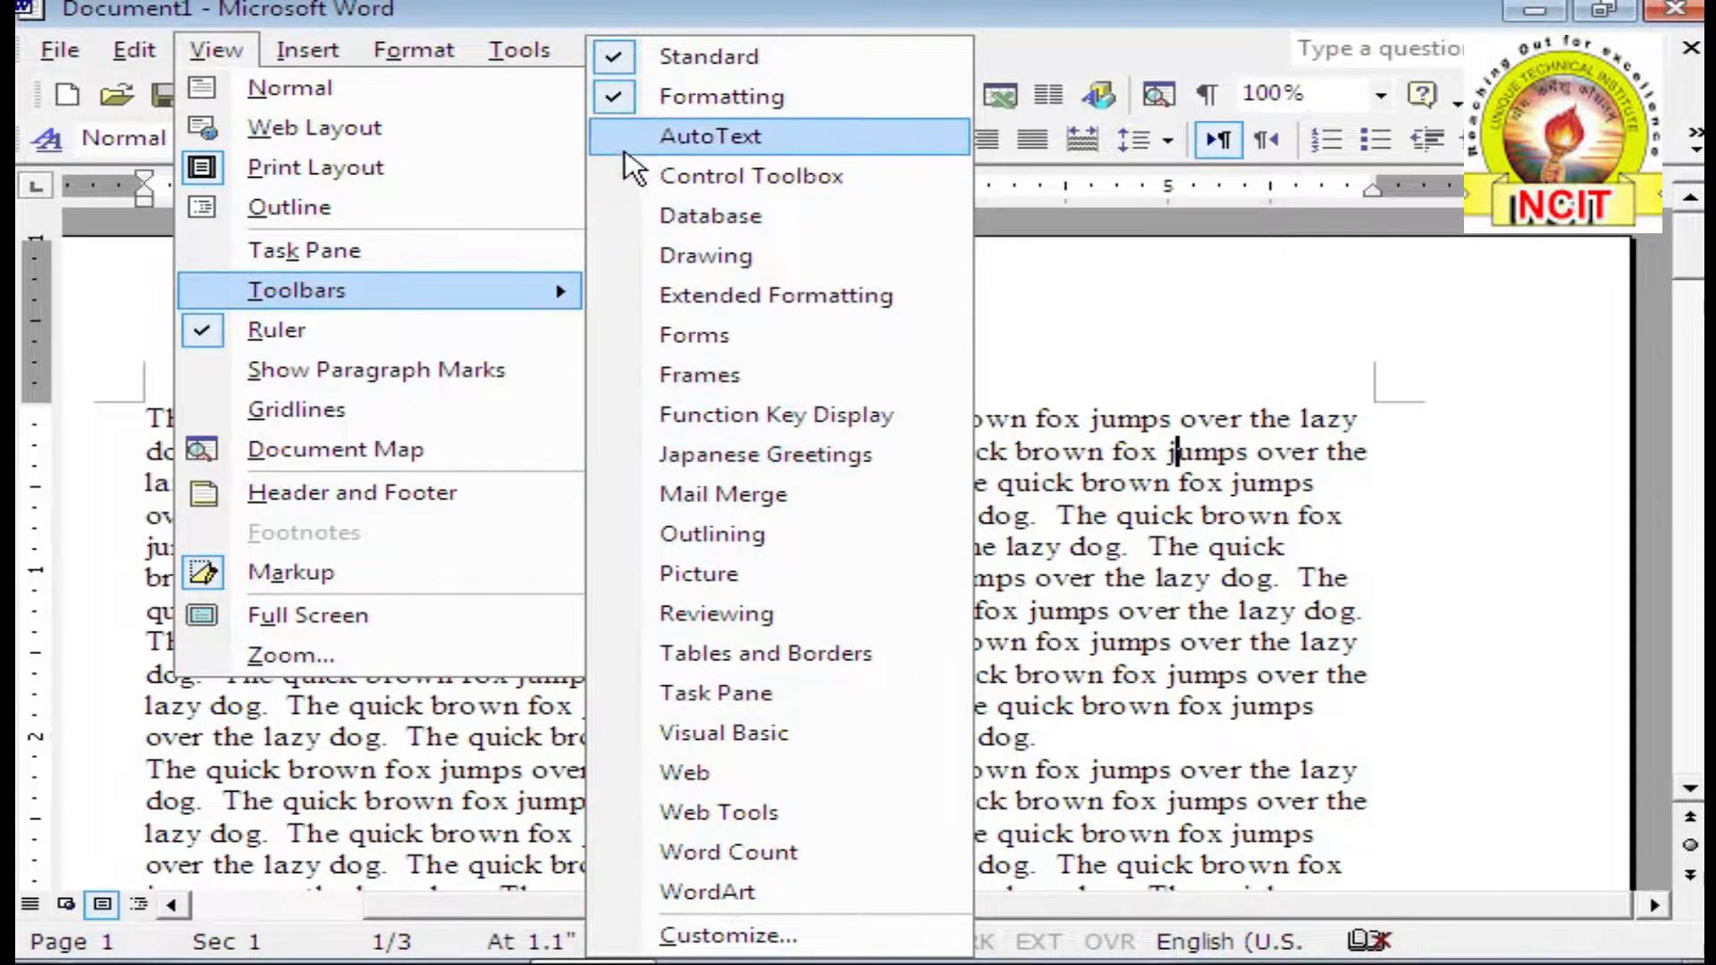
left_click(613, 100)
left_click(217, 52)
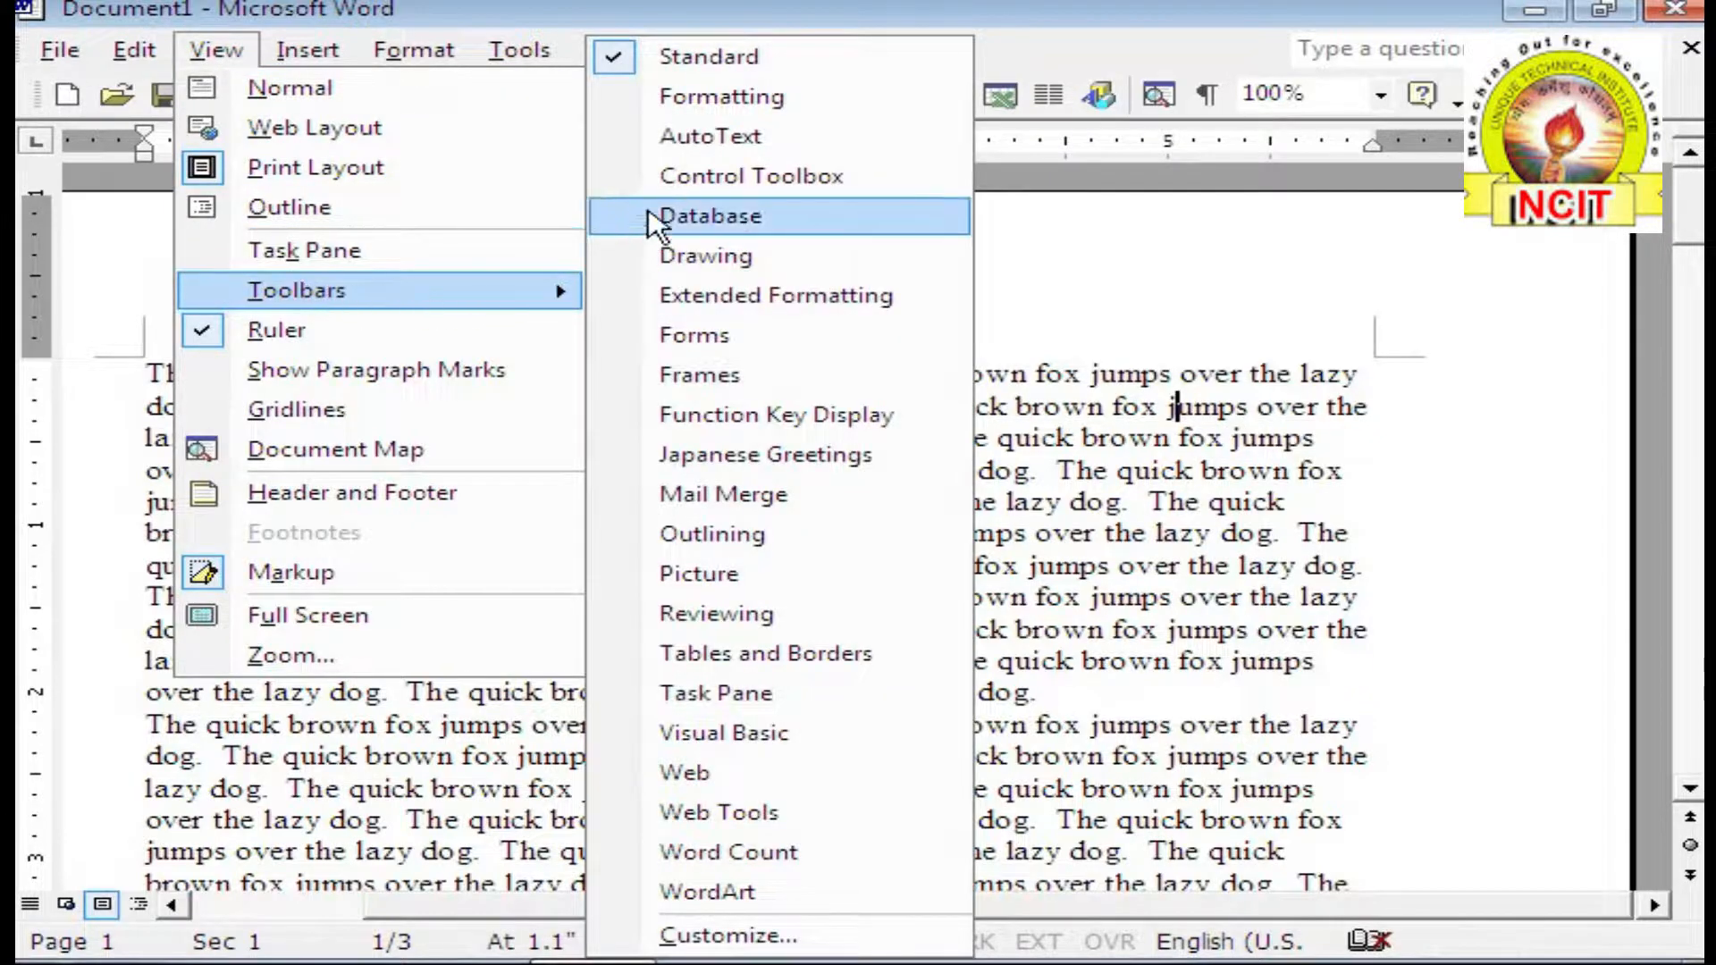
left_click(615, 55)
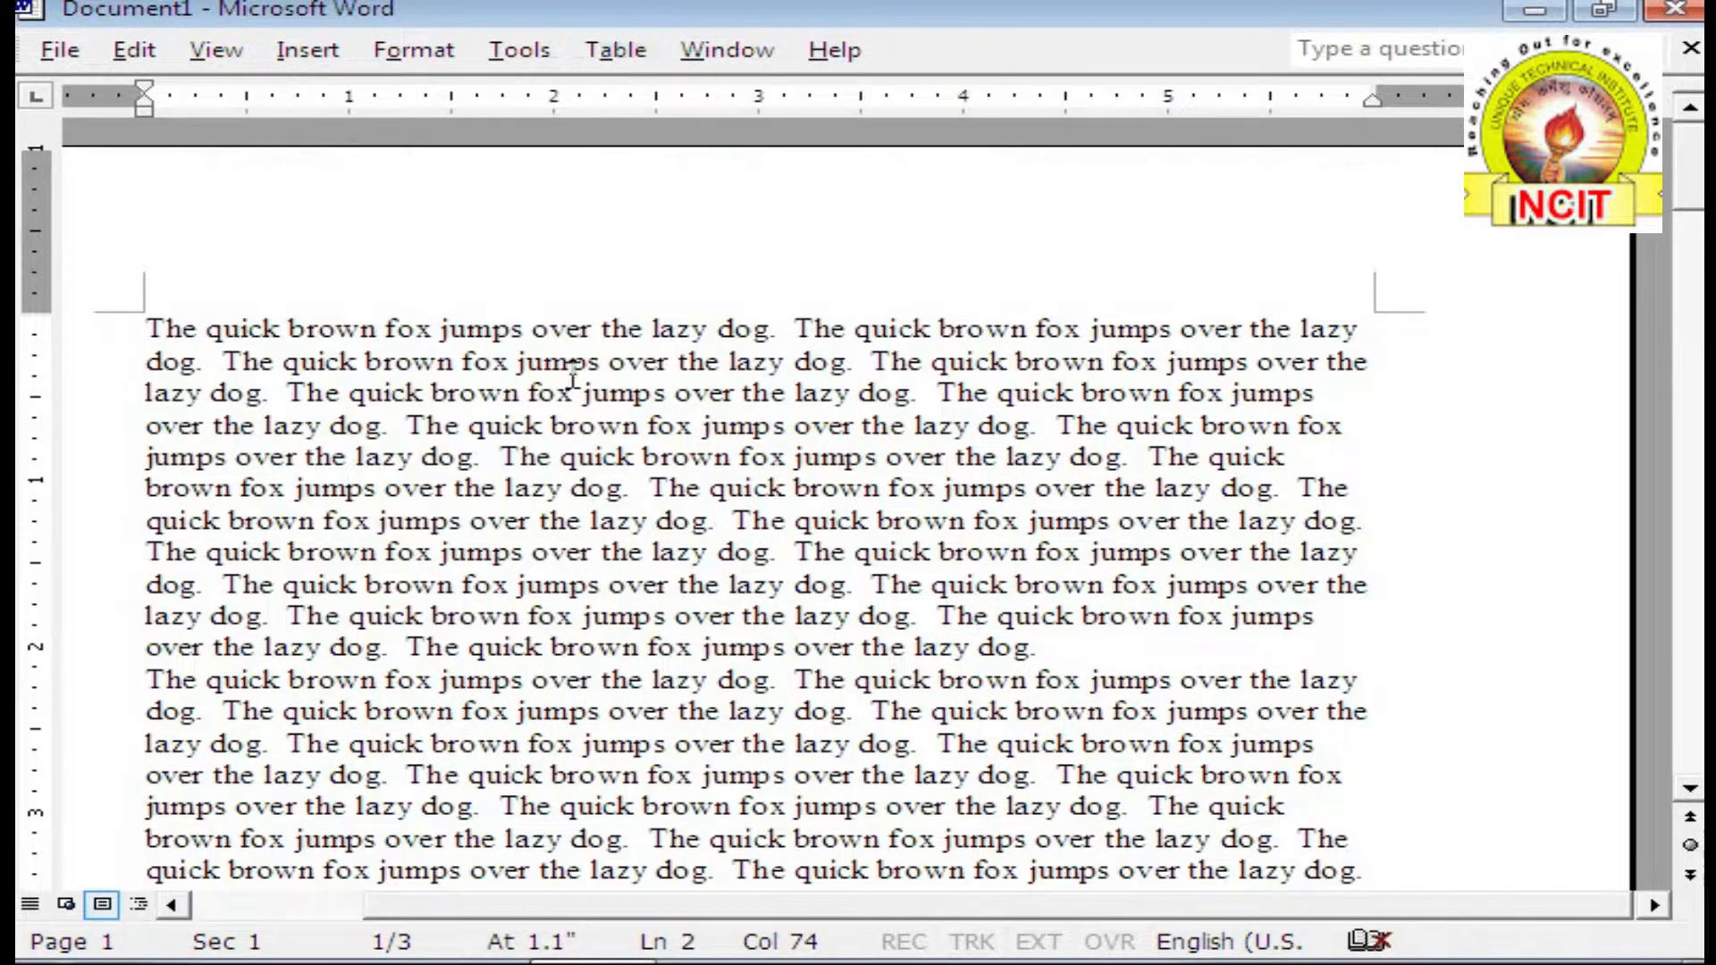
Step: Display the Standard toolbar and the Formatting toolbar again
scroll(541, 419, "down", 2)
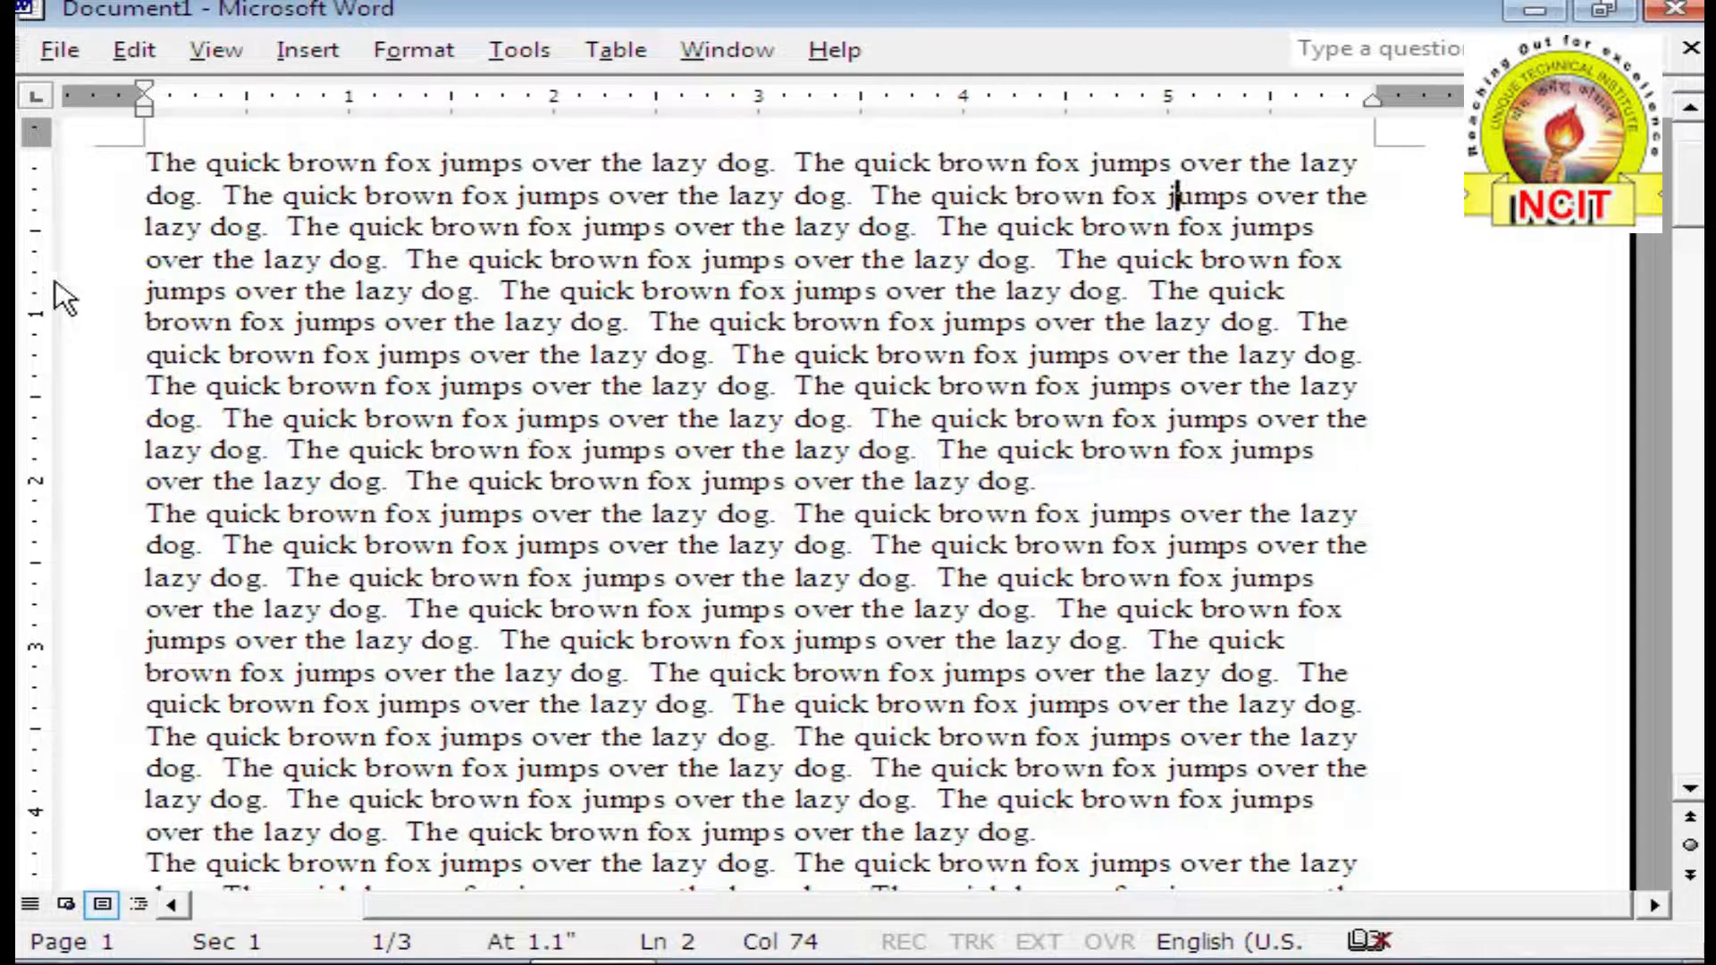
left_click(214, 50)
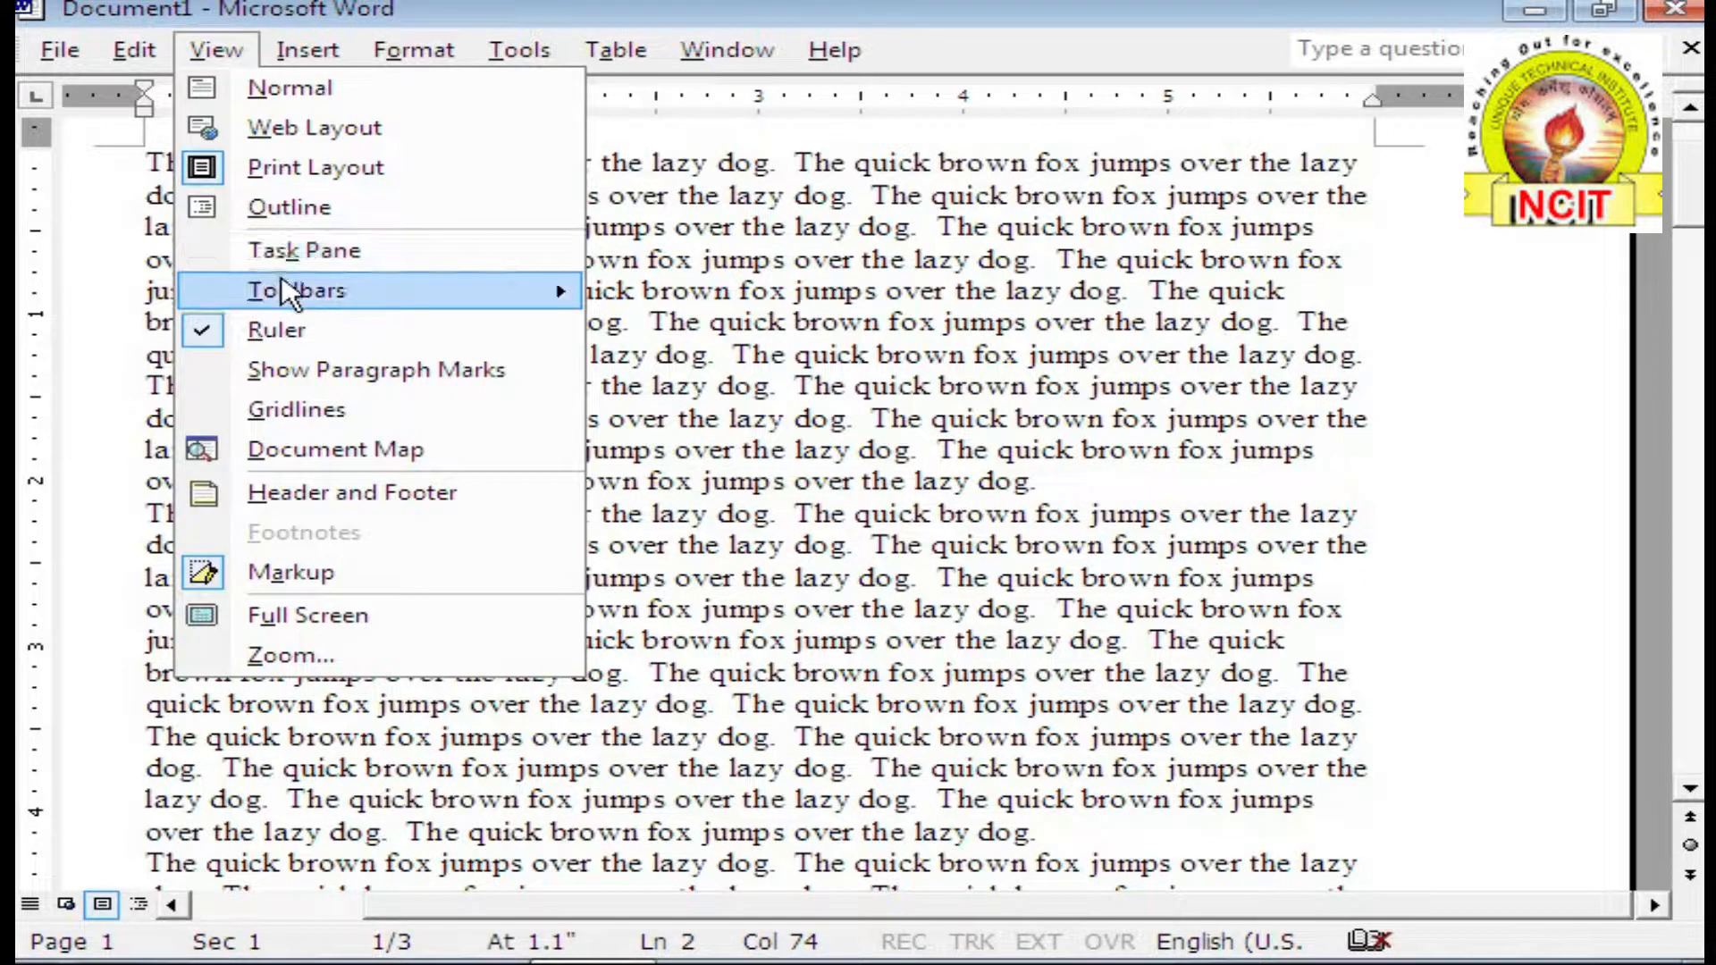
mouse_move(289, 292)
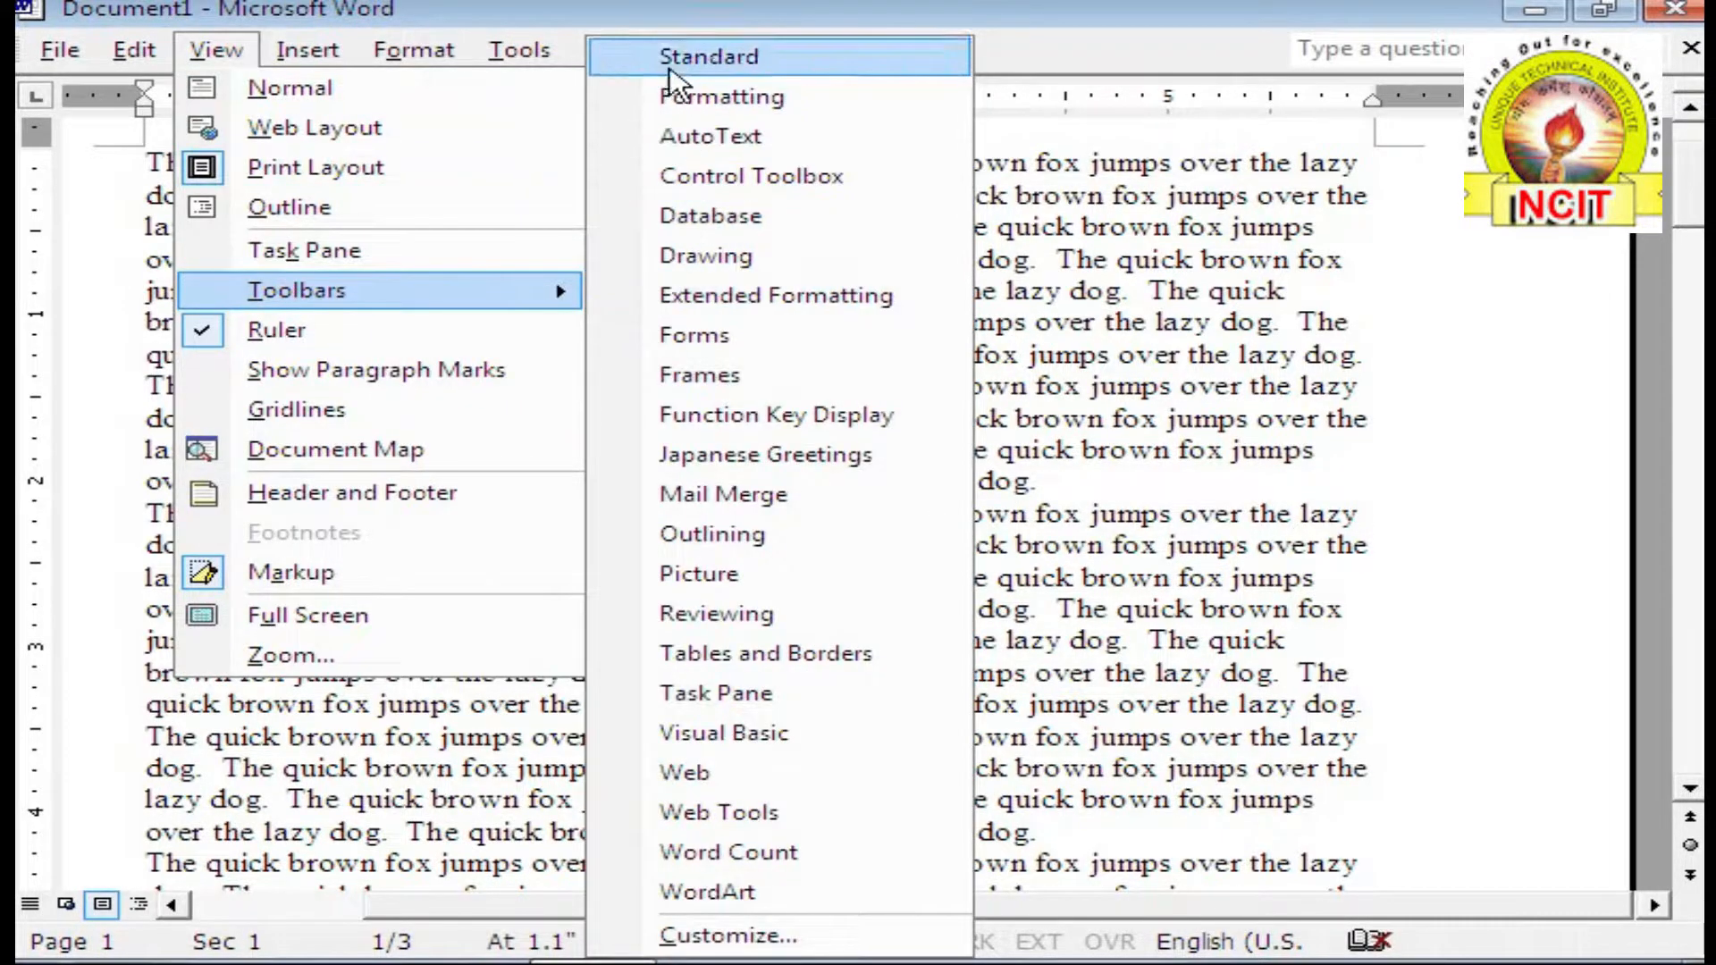
left_click(669, 68)
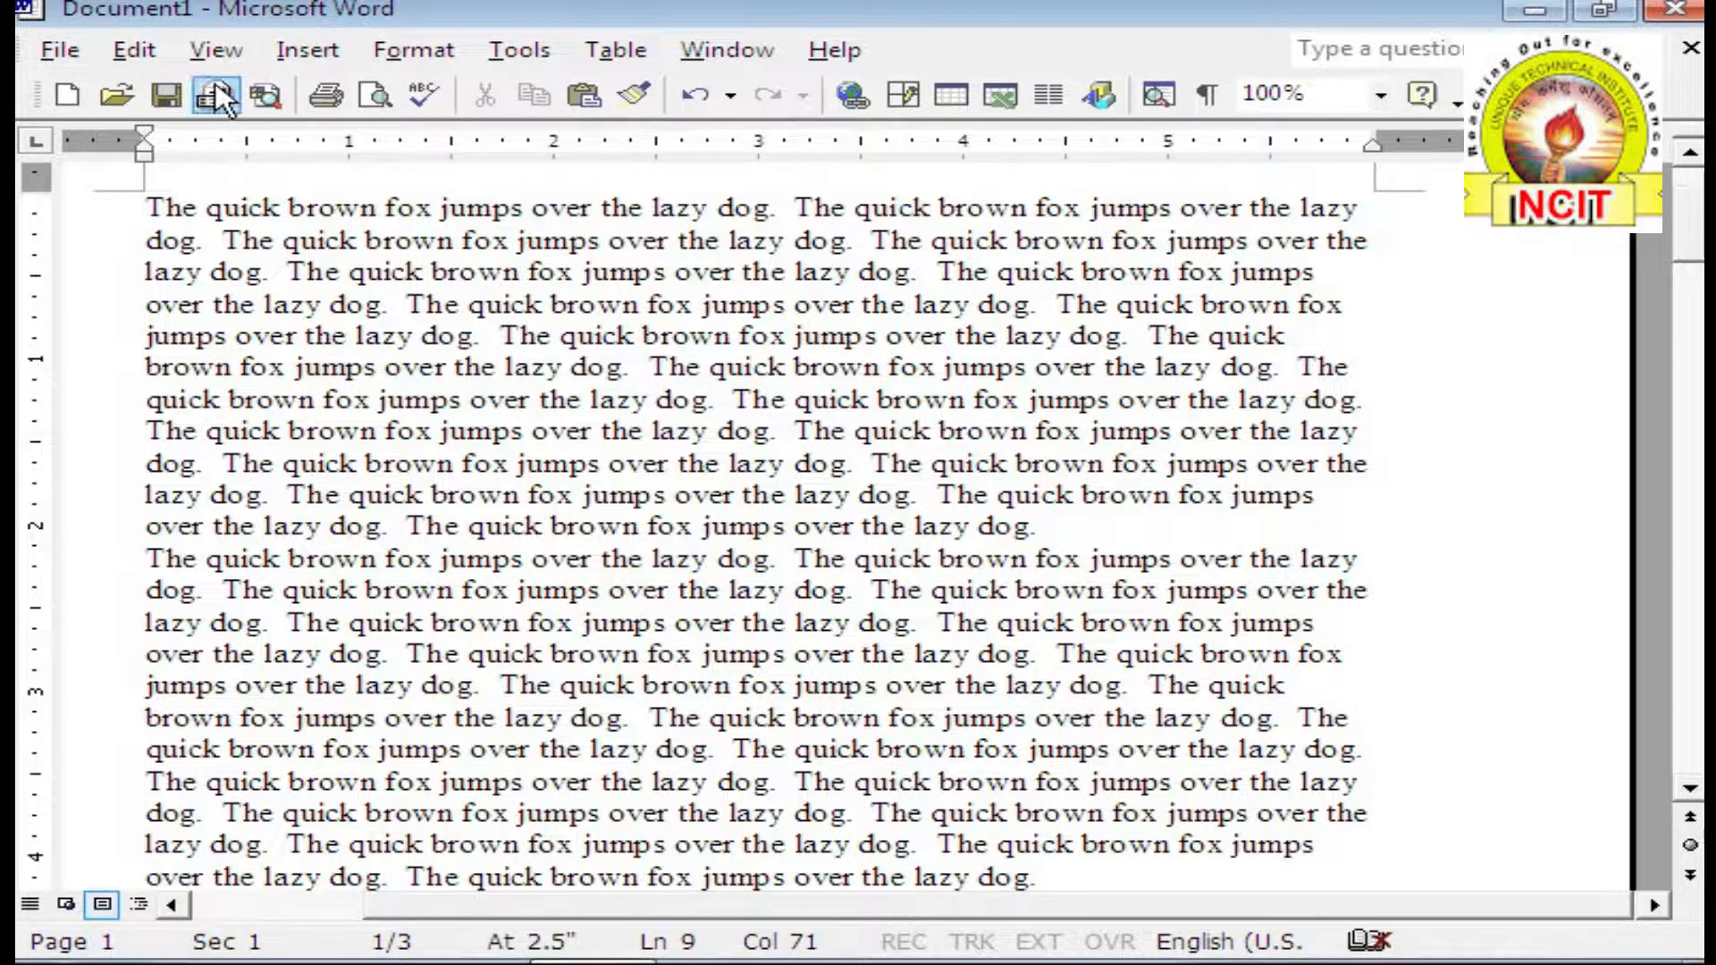
left_click(216, 51)
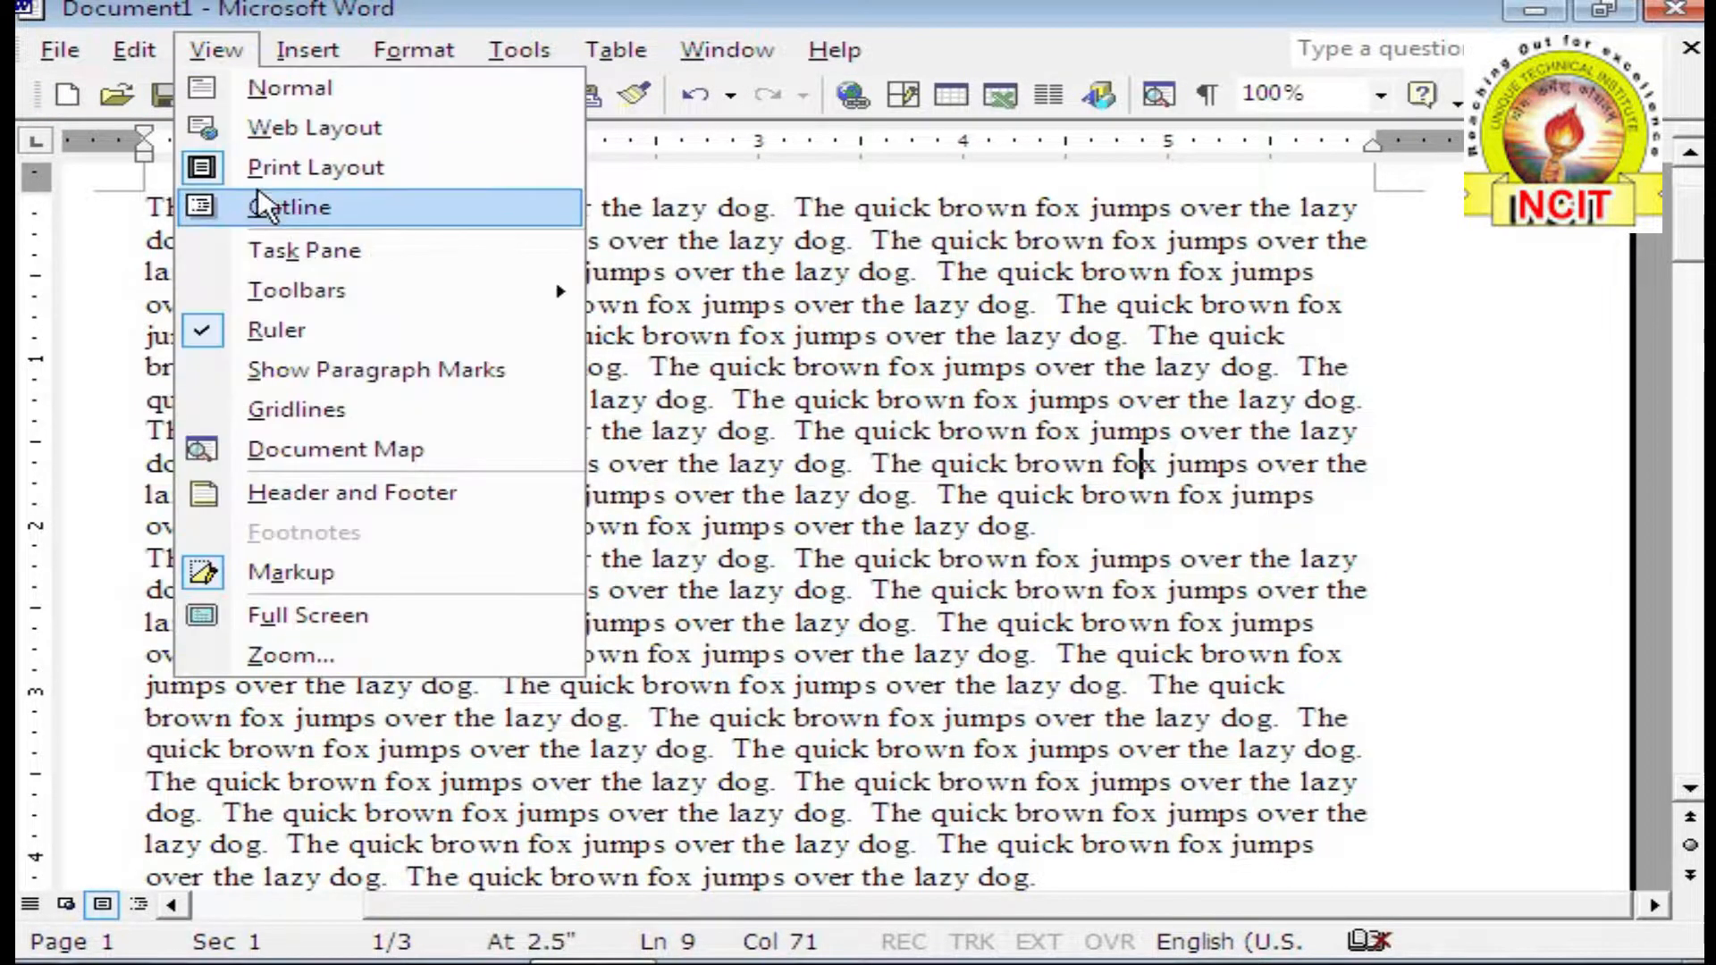
mouse_move(308, 291)
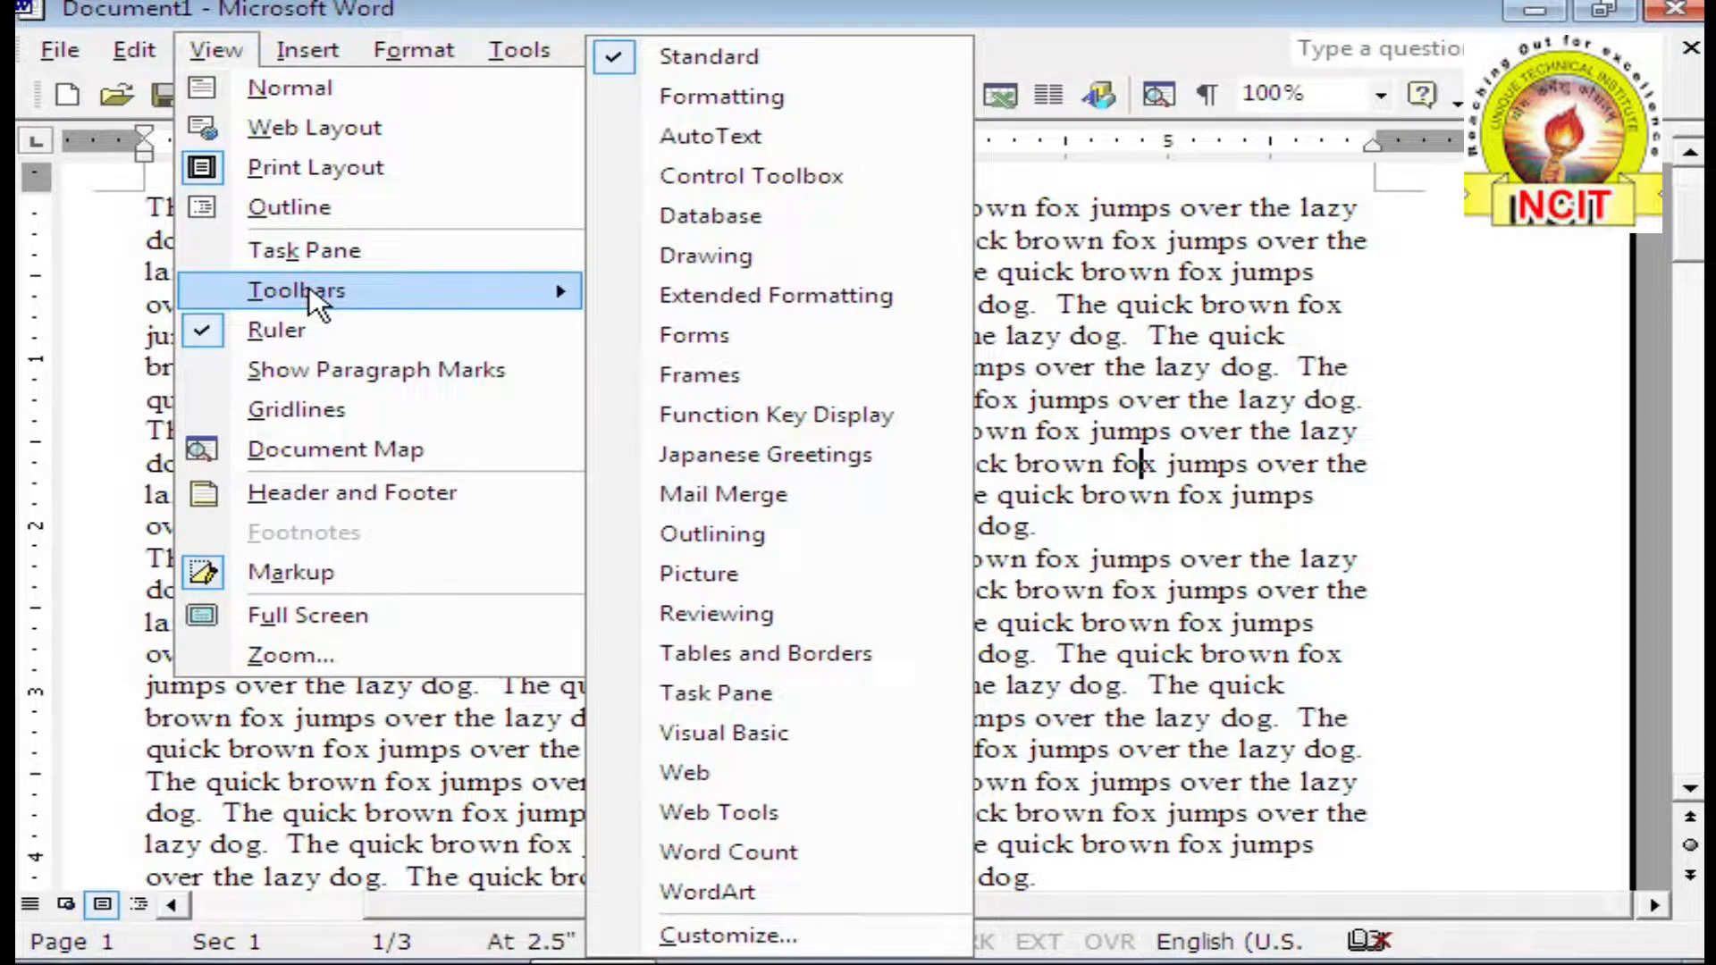
left_click(701, 96)
Step: Review the list of available toolbars and the other View options without changing any of them
left_click(216, 50)
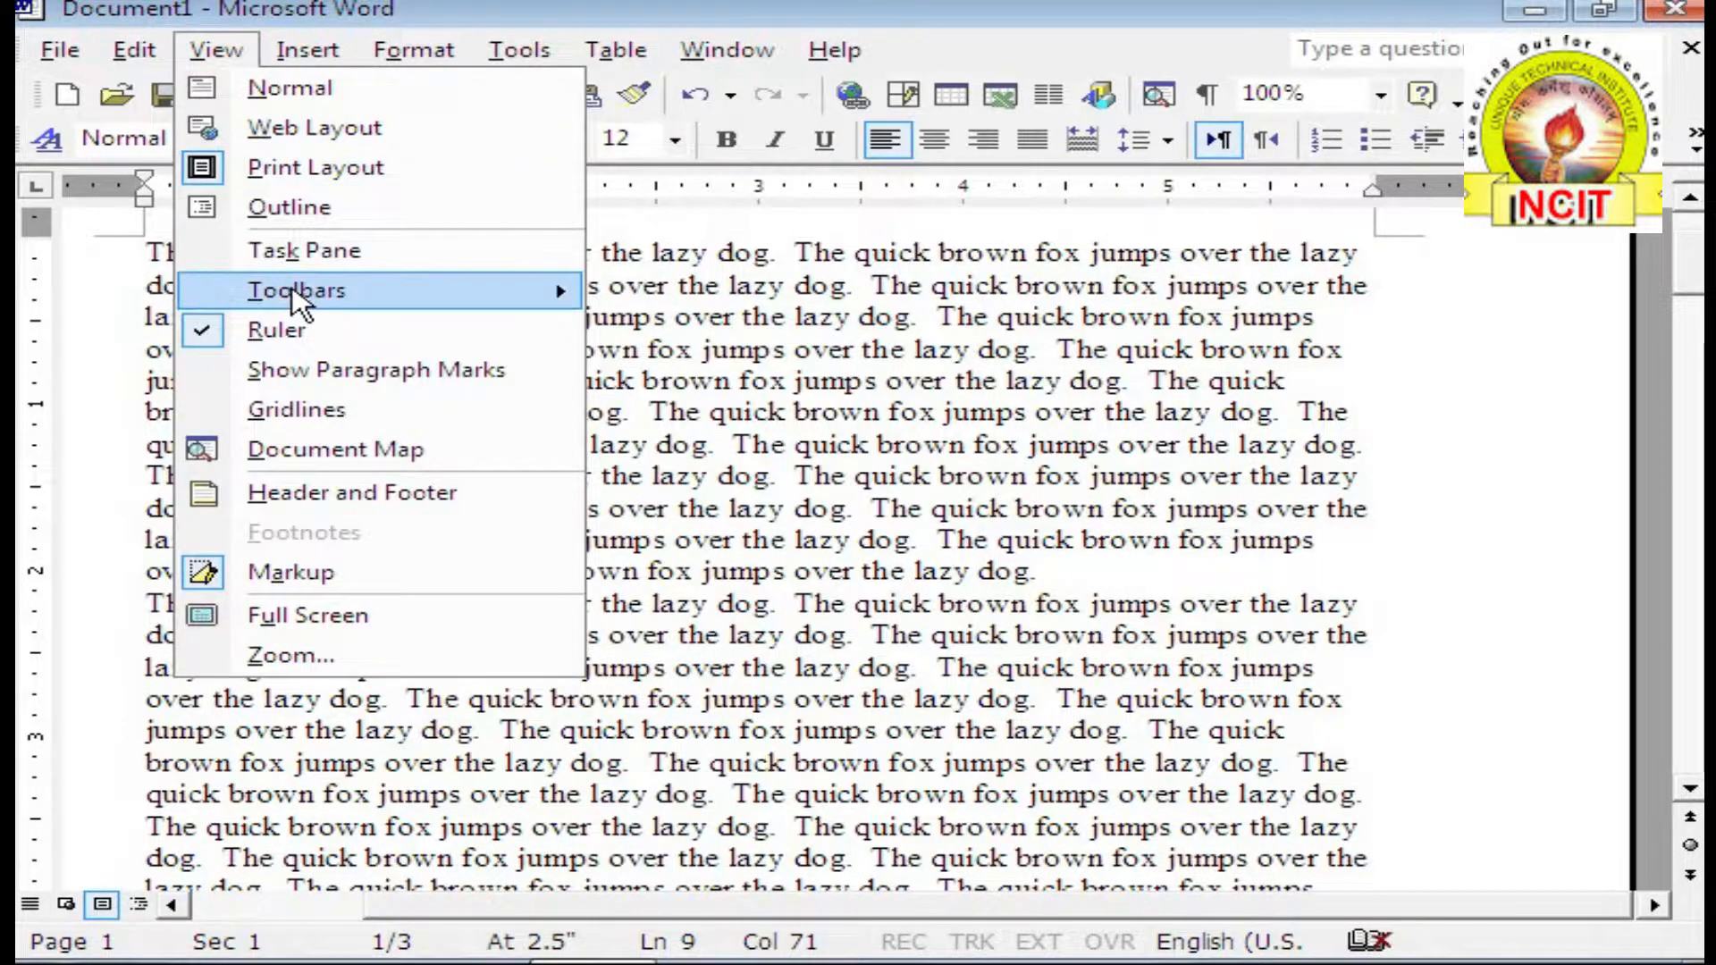
mouse_move(299, 301)
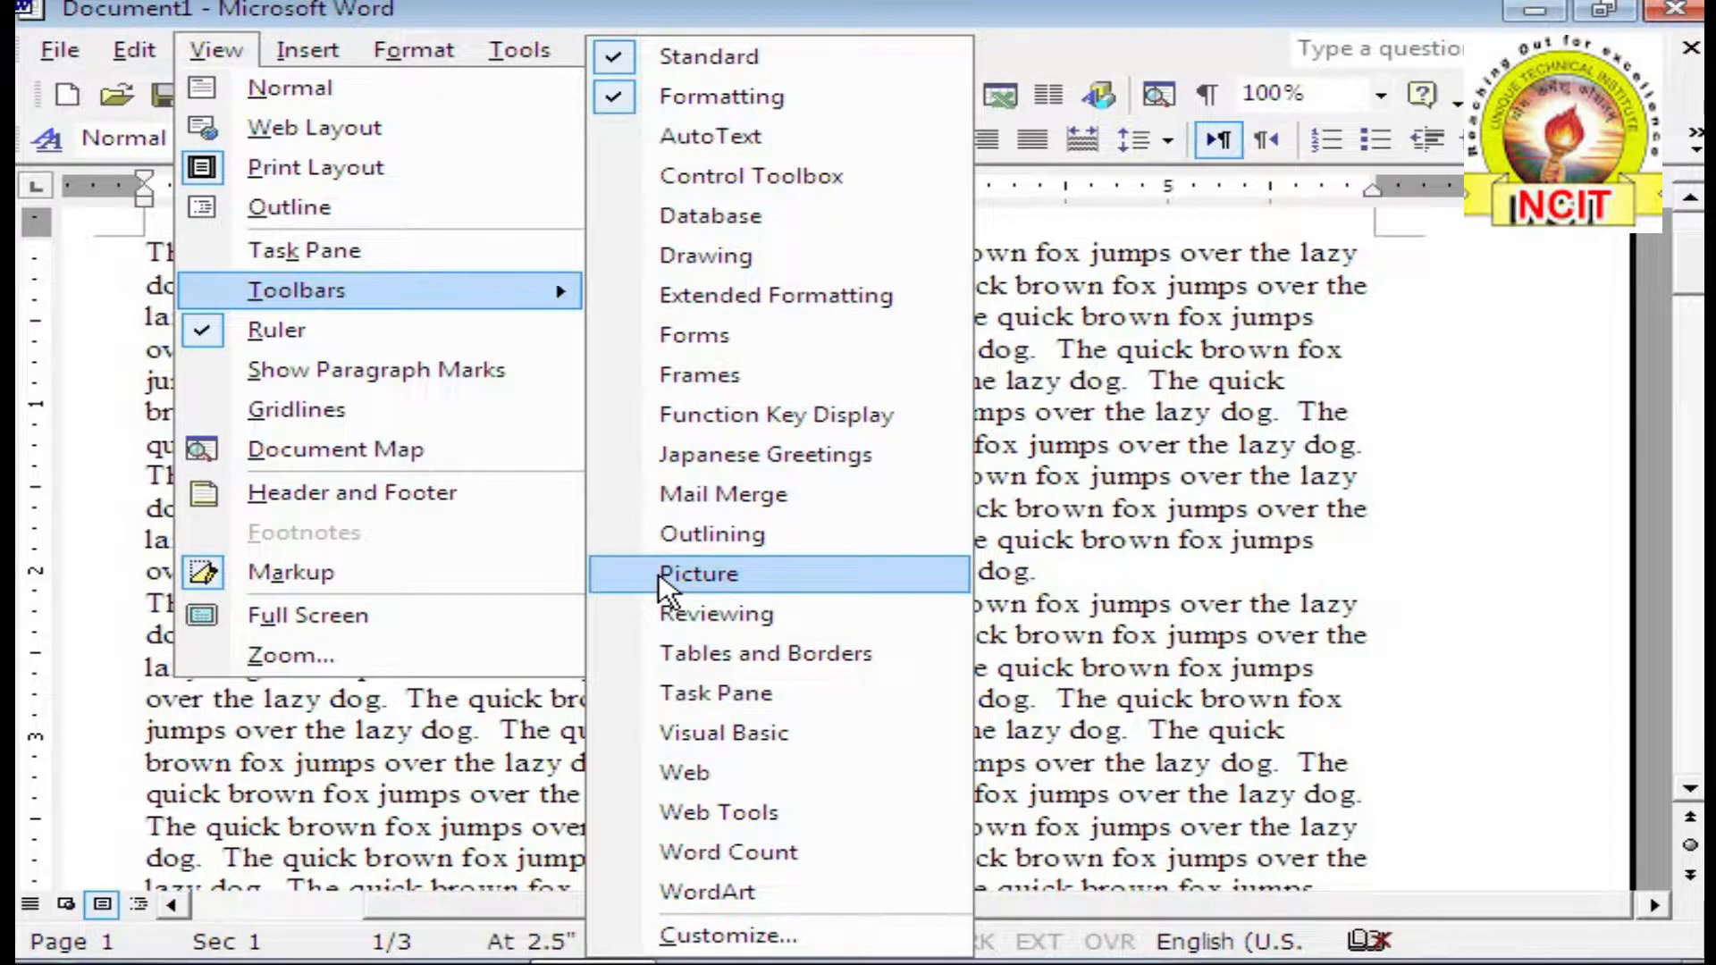
left_click(1068, 603)
left_click(1066, 581)
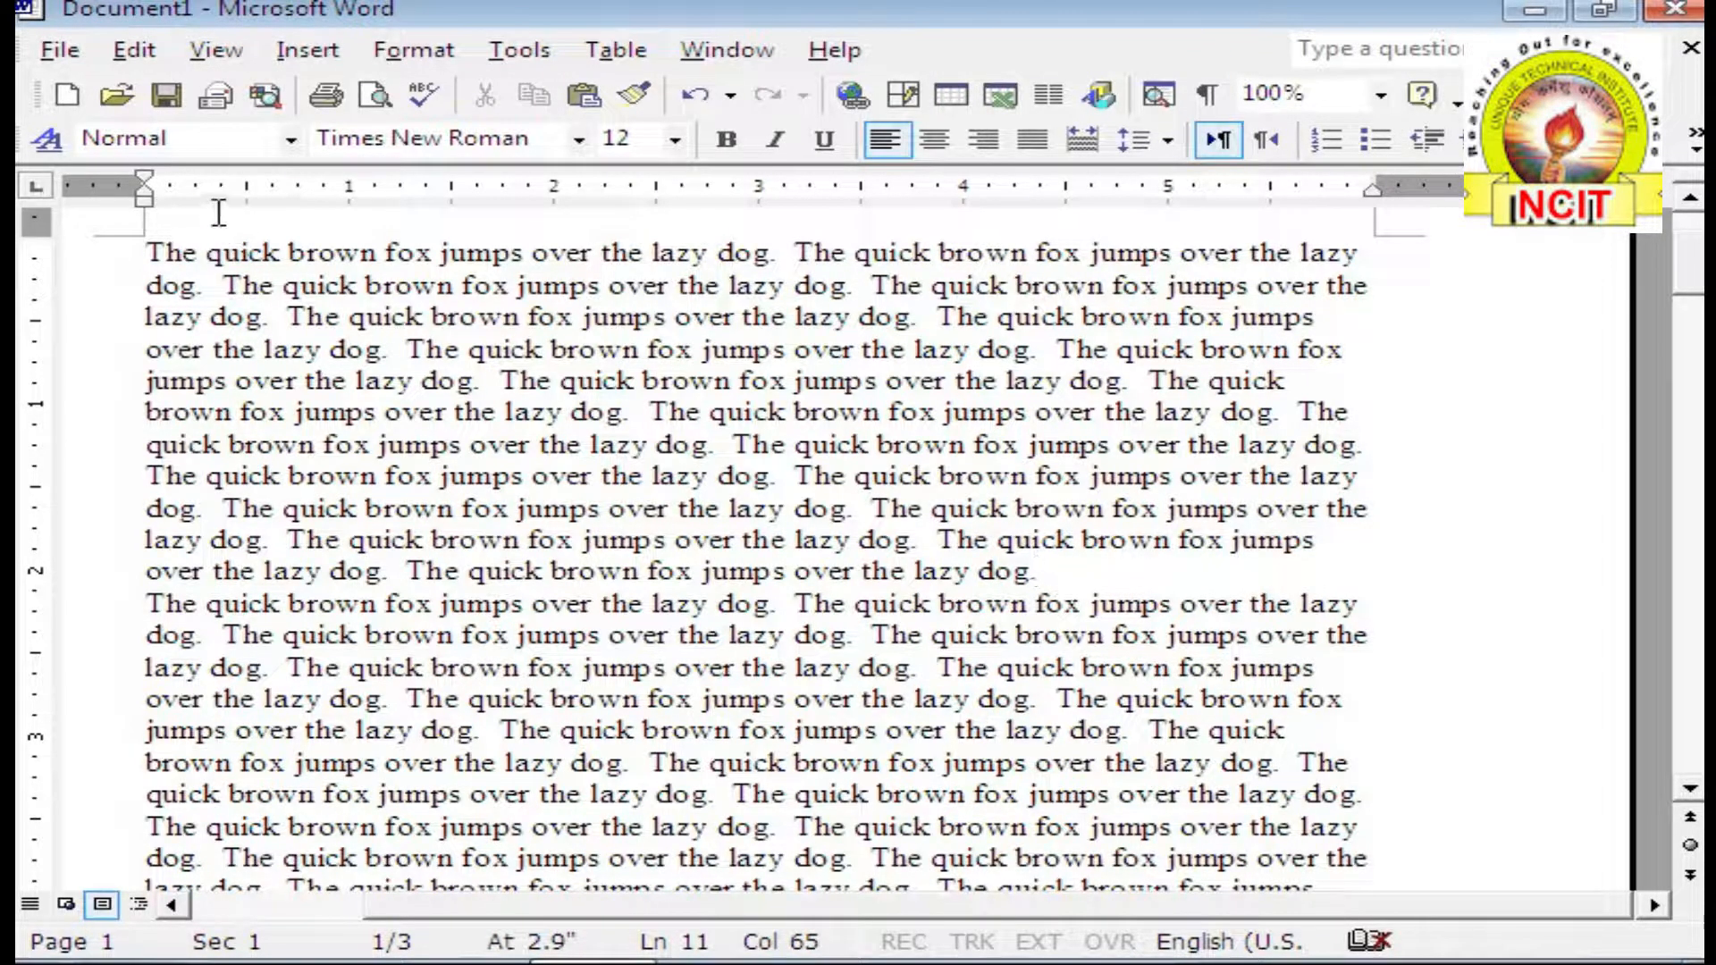
left_click(202, 50)
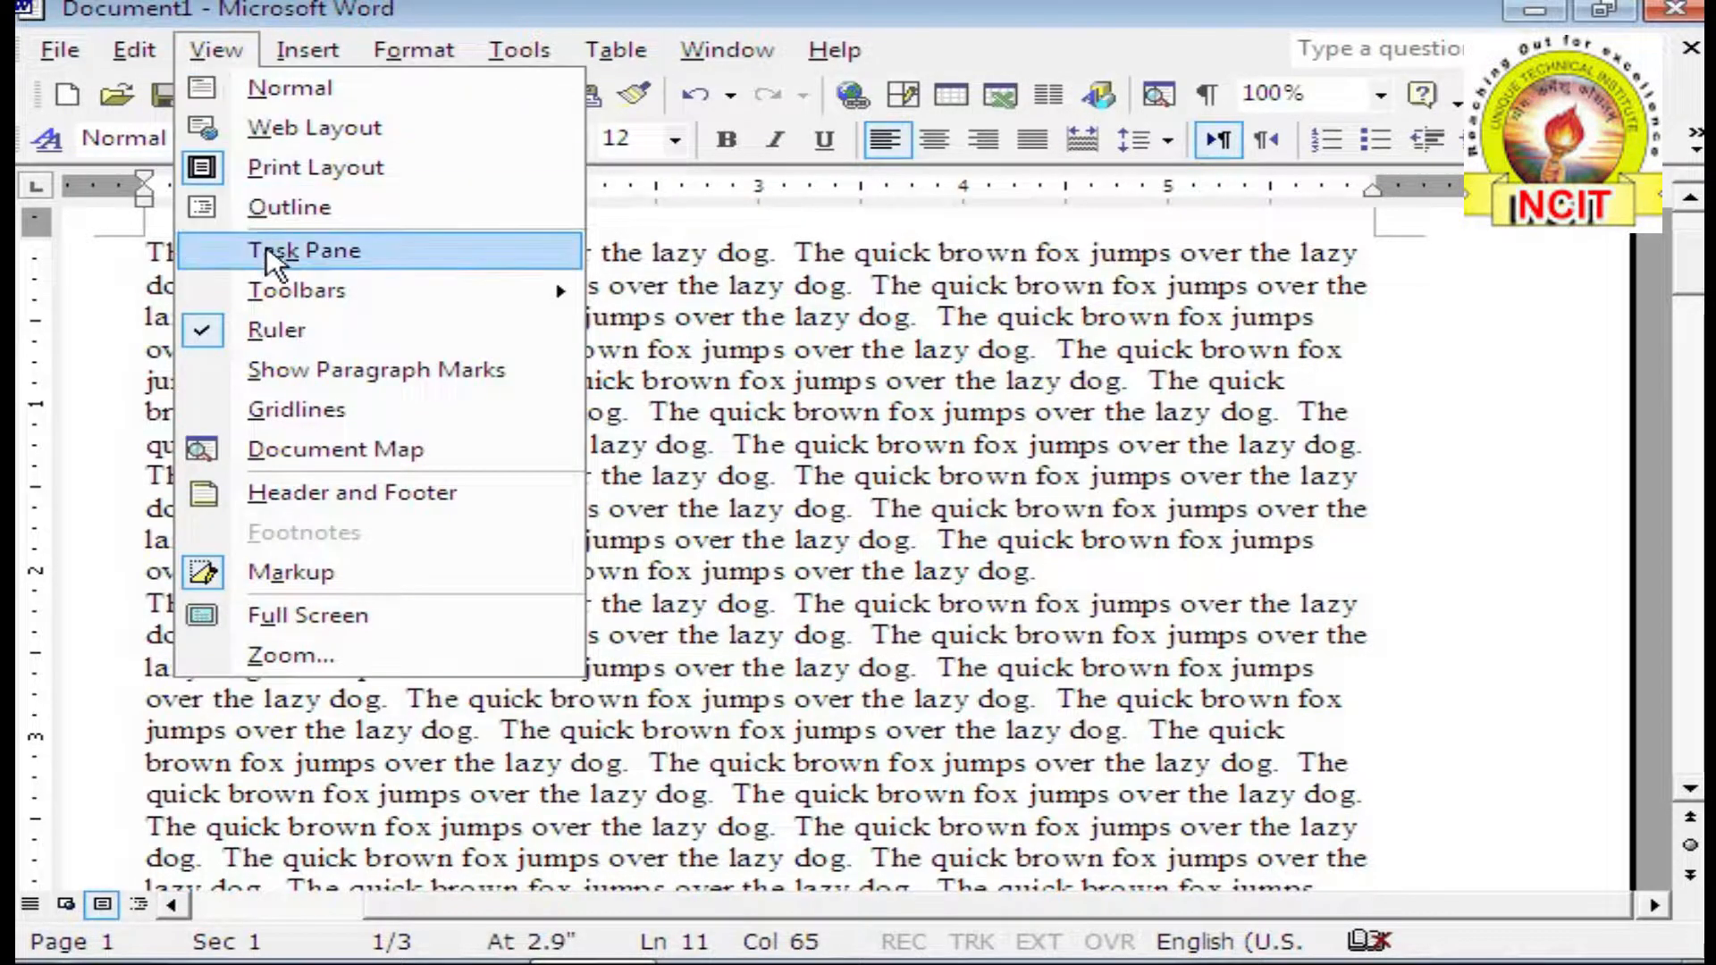
left_click(911, 475)
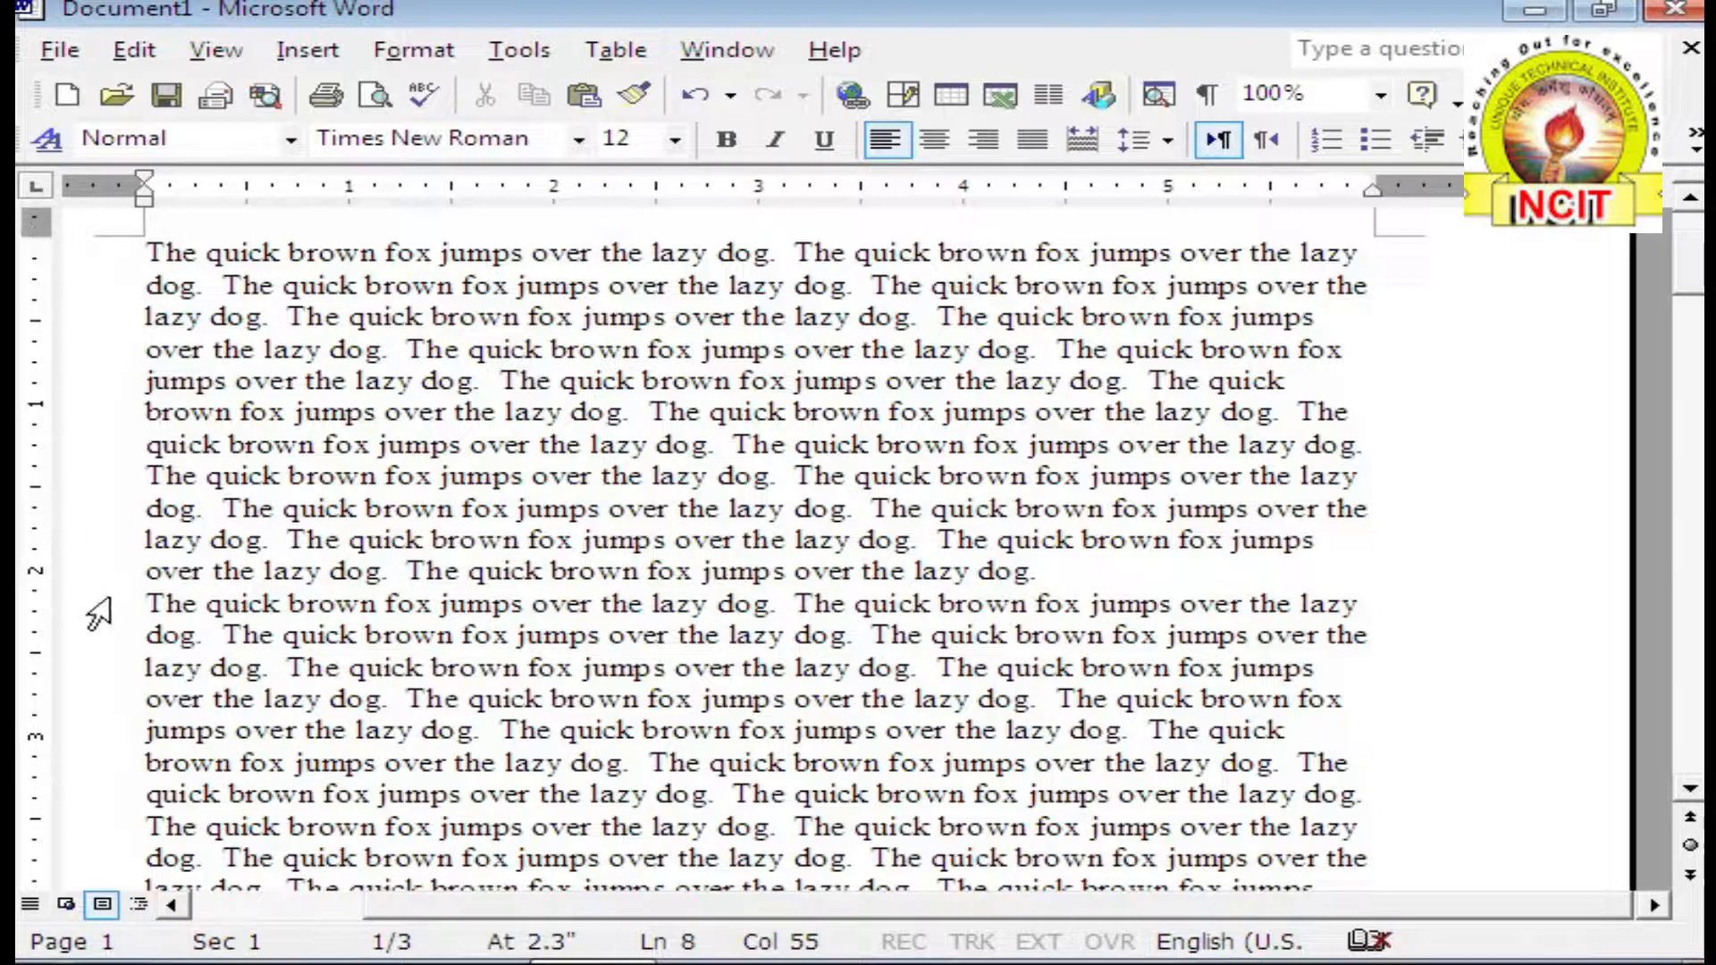
Step: Hide the ruler and display it again above and beside the document
scroll(83, 663, "down", 4)
scroll(84, 663, "down", 5)
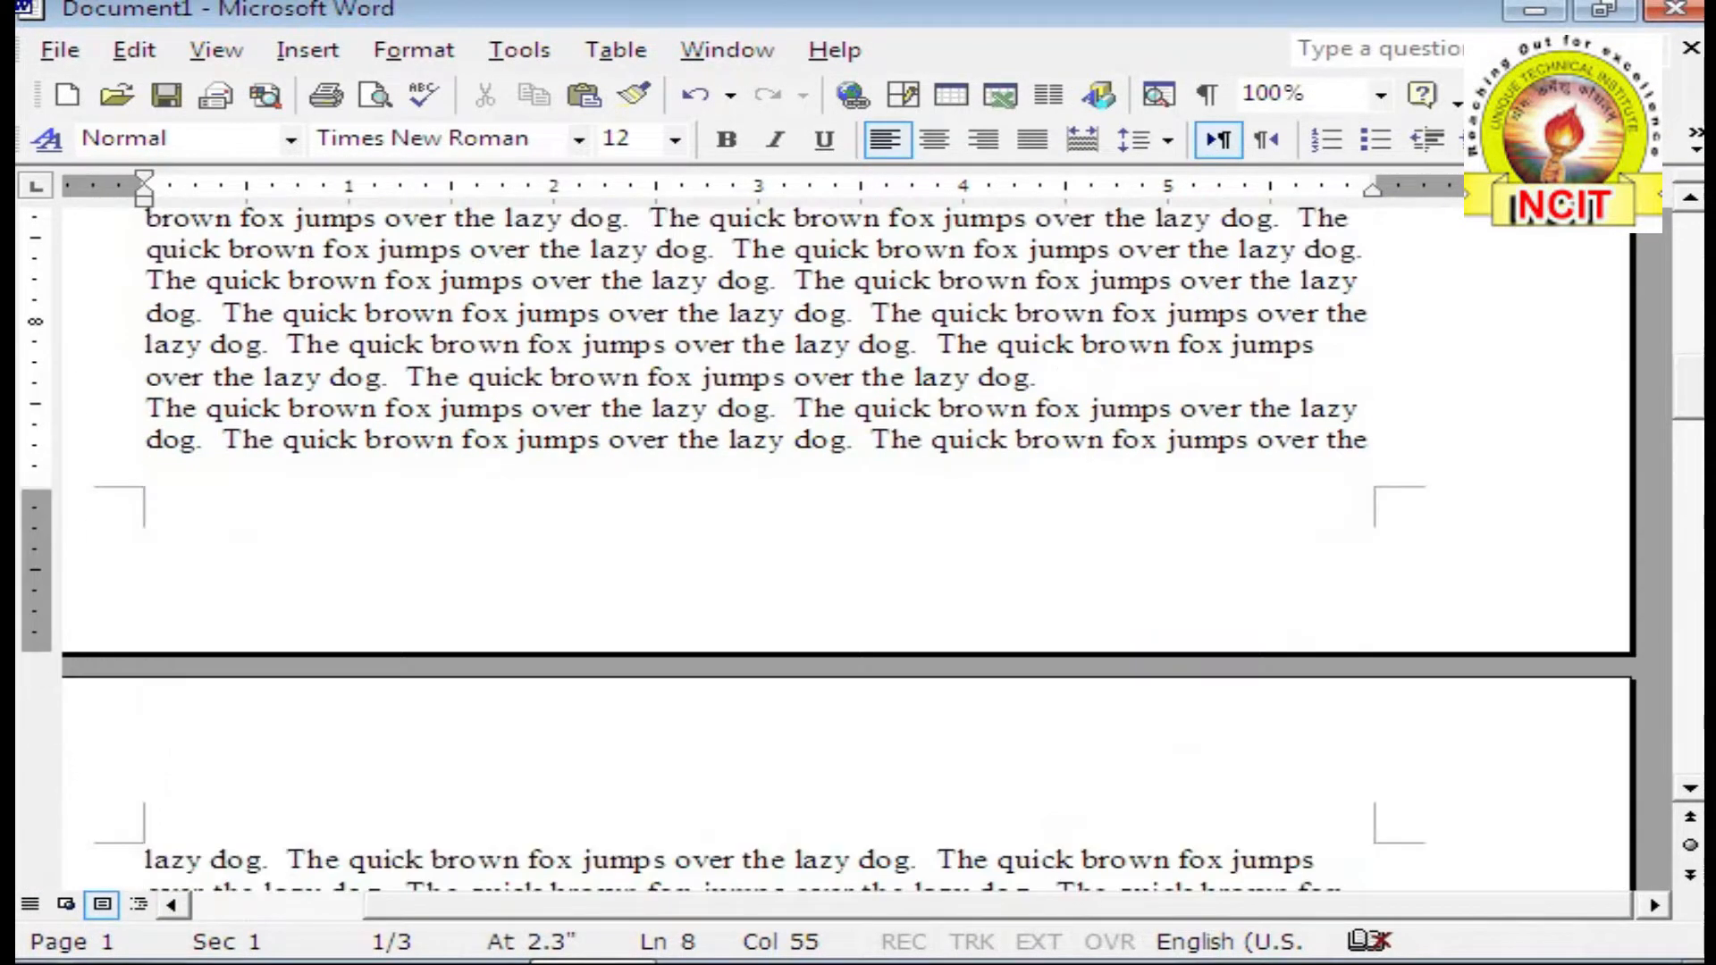
scroll(280, 545, "up", 9)
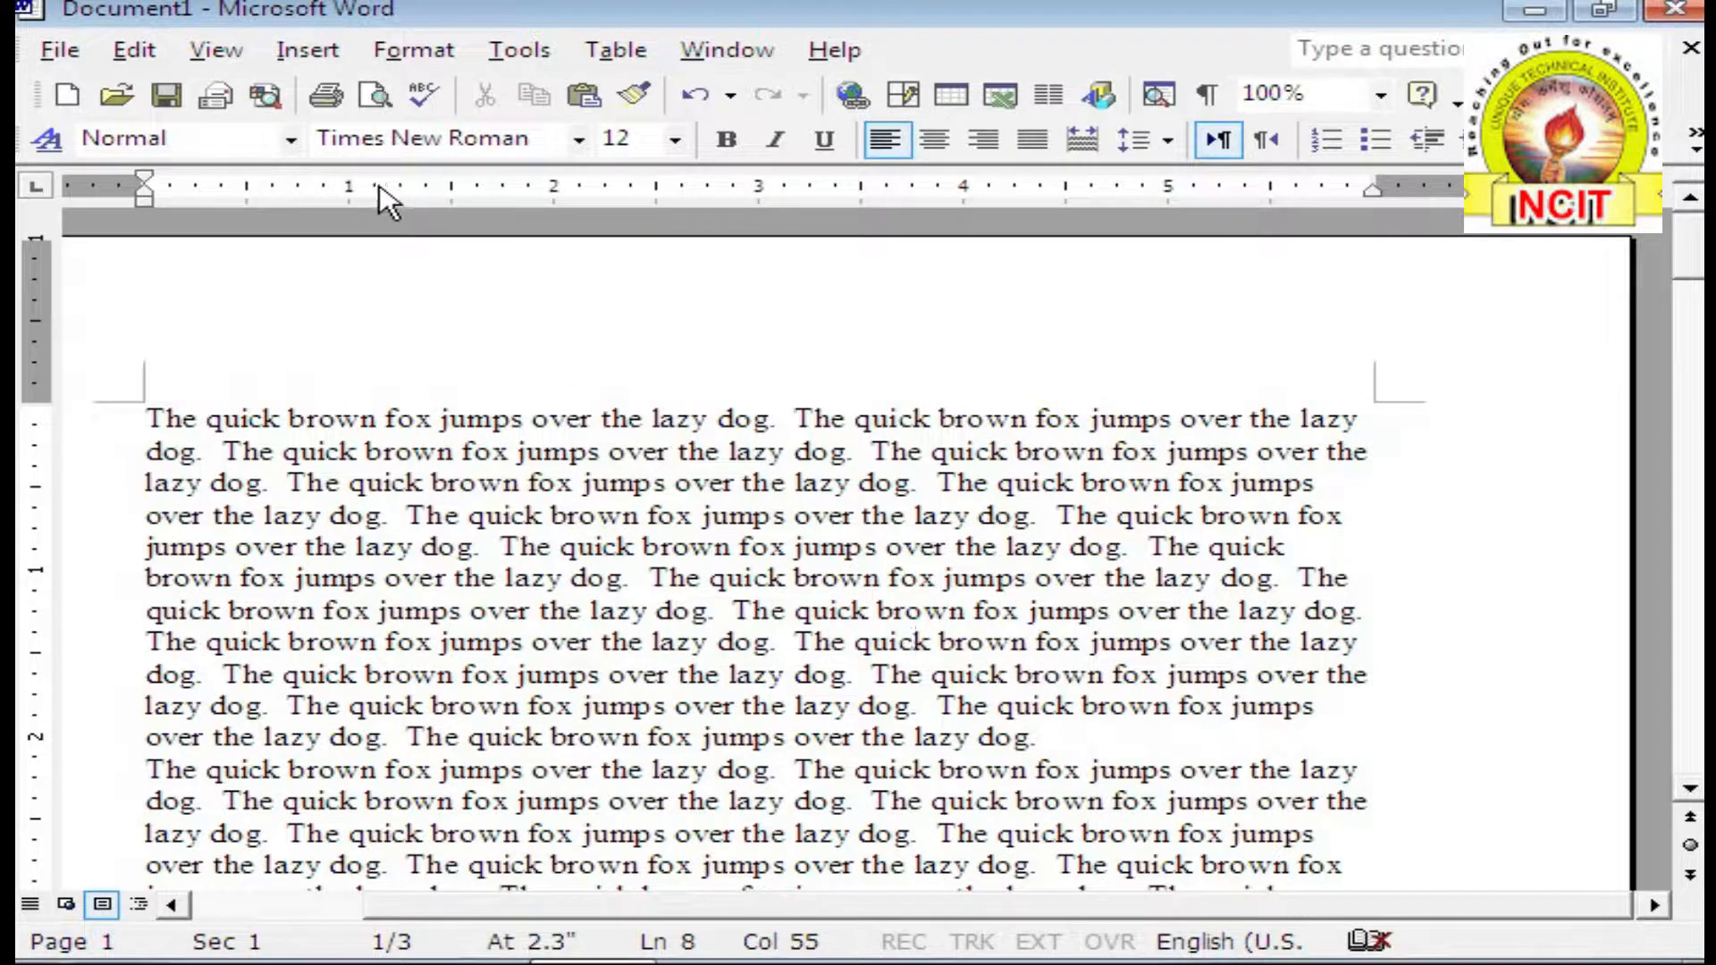
left_click(211, 53)
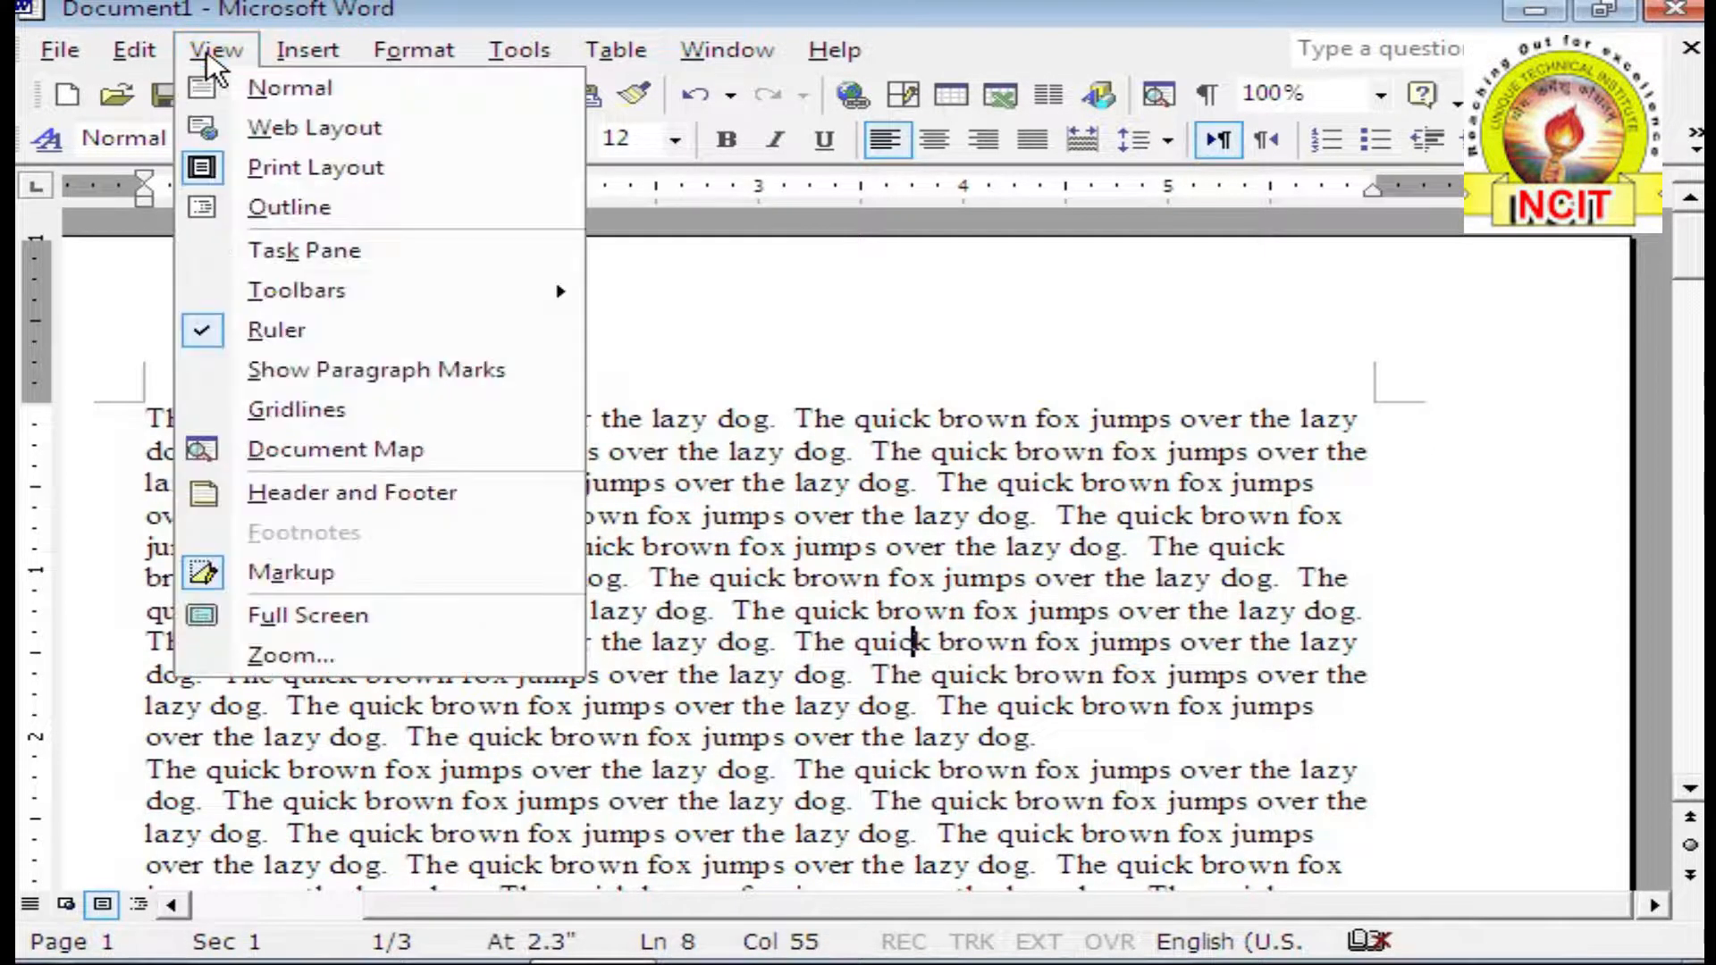
left_click(279, 329)
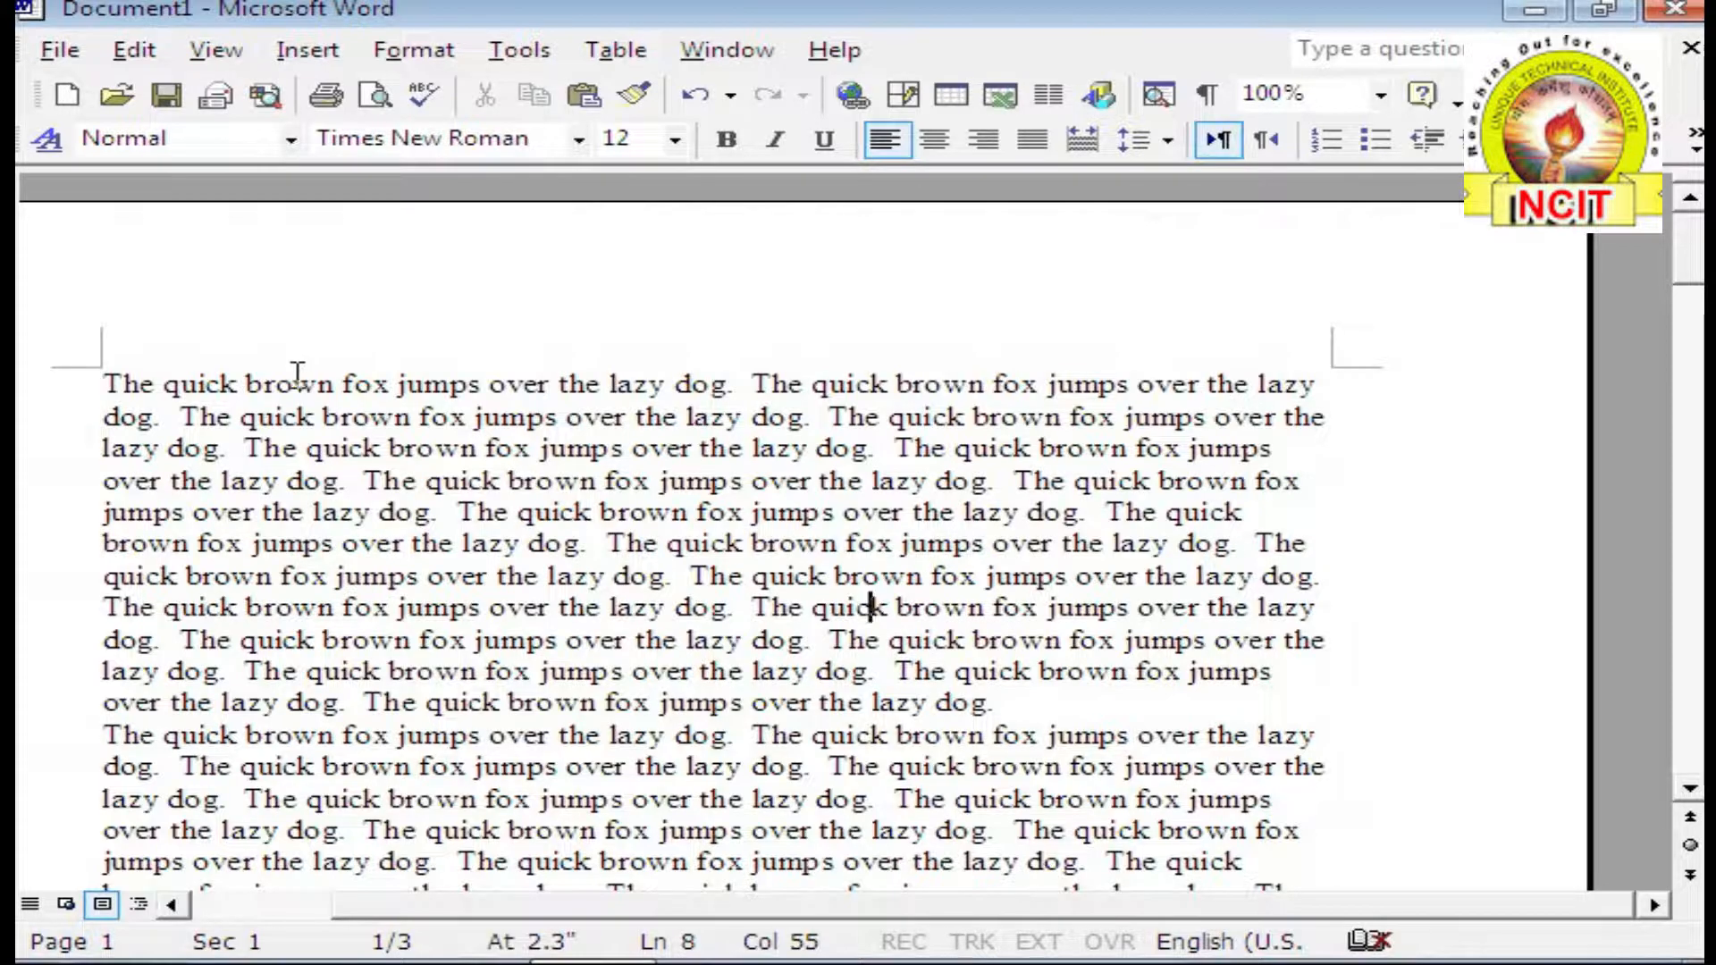
left_click(340, 448)
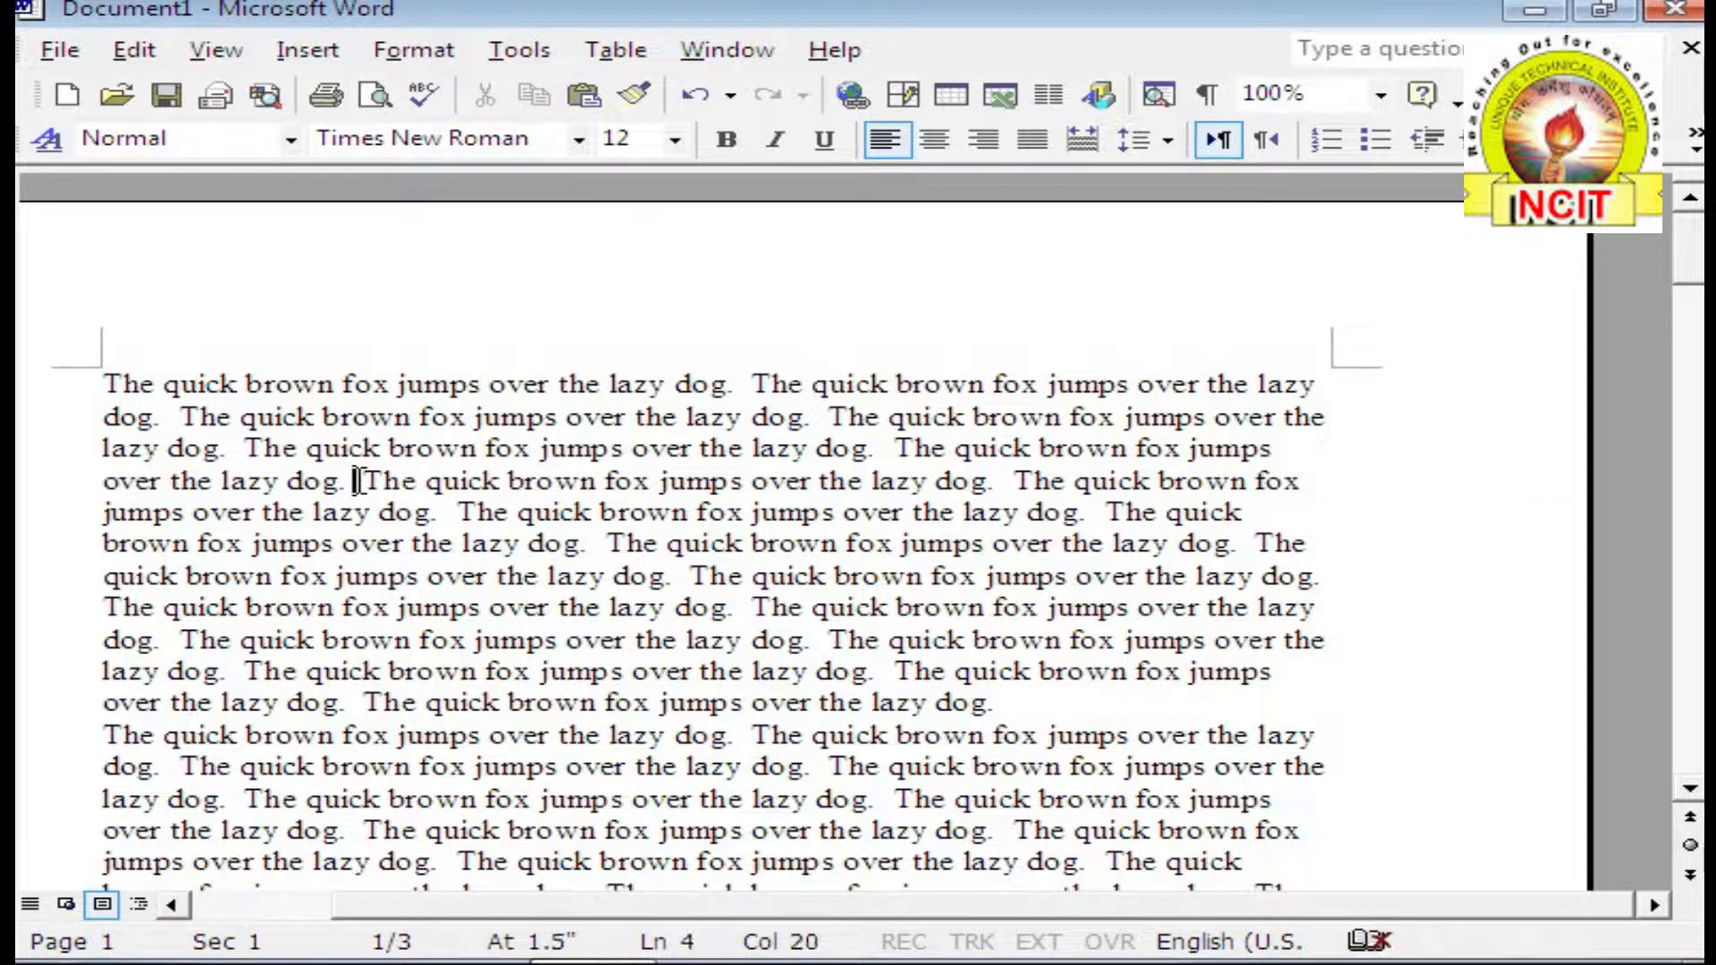
left_click(228, 62)
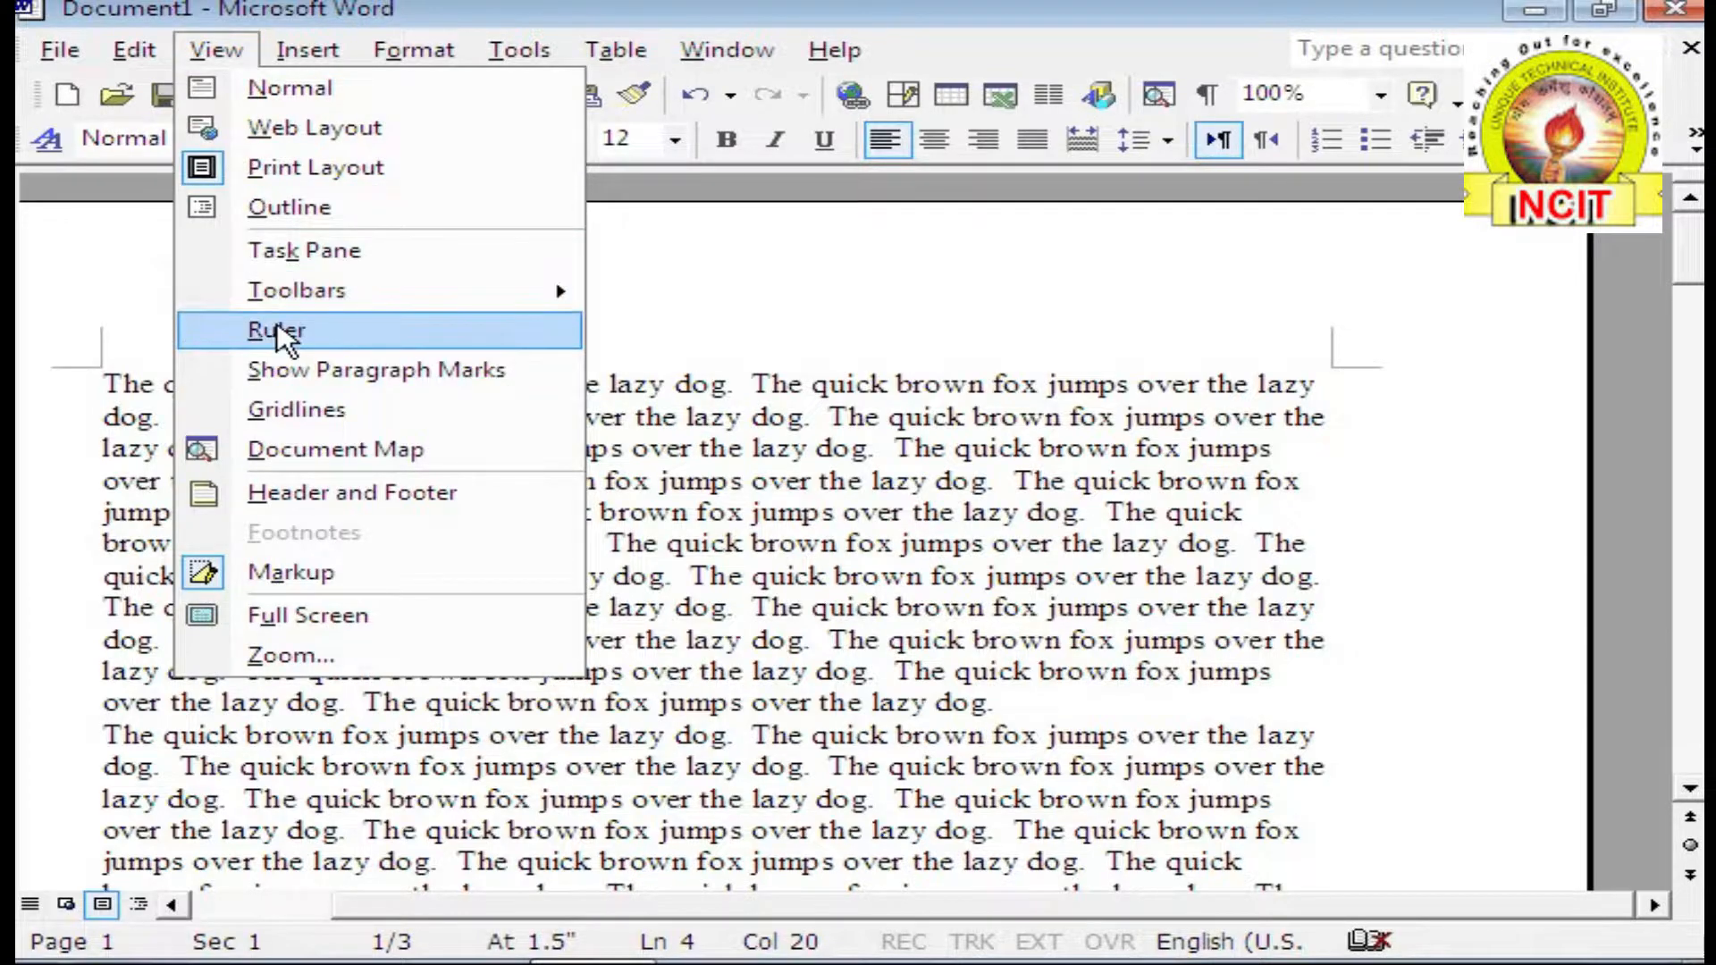
left_click(279, 333)
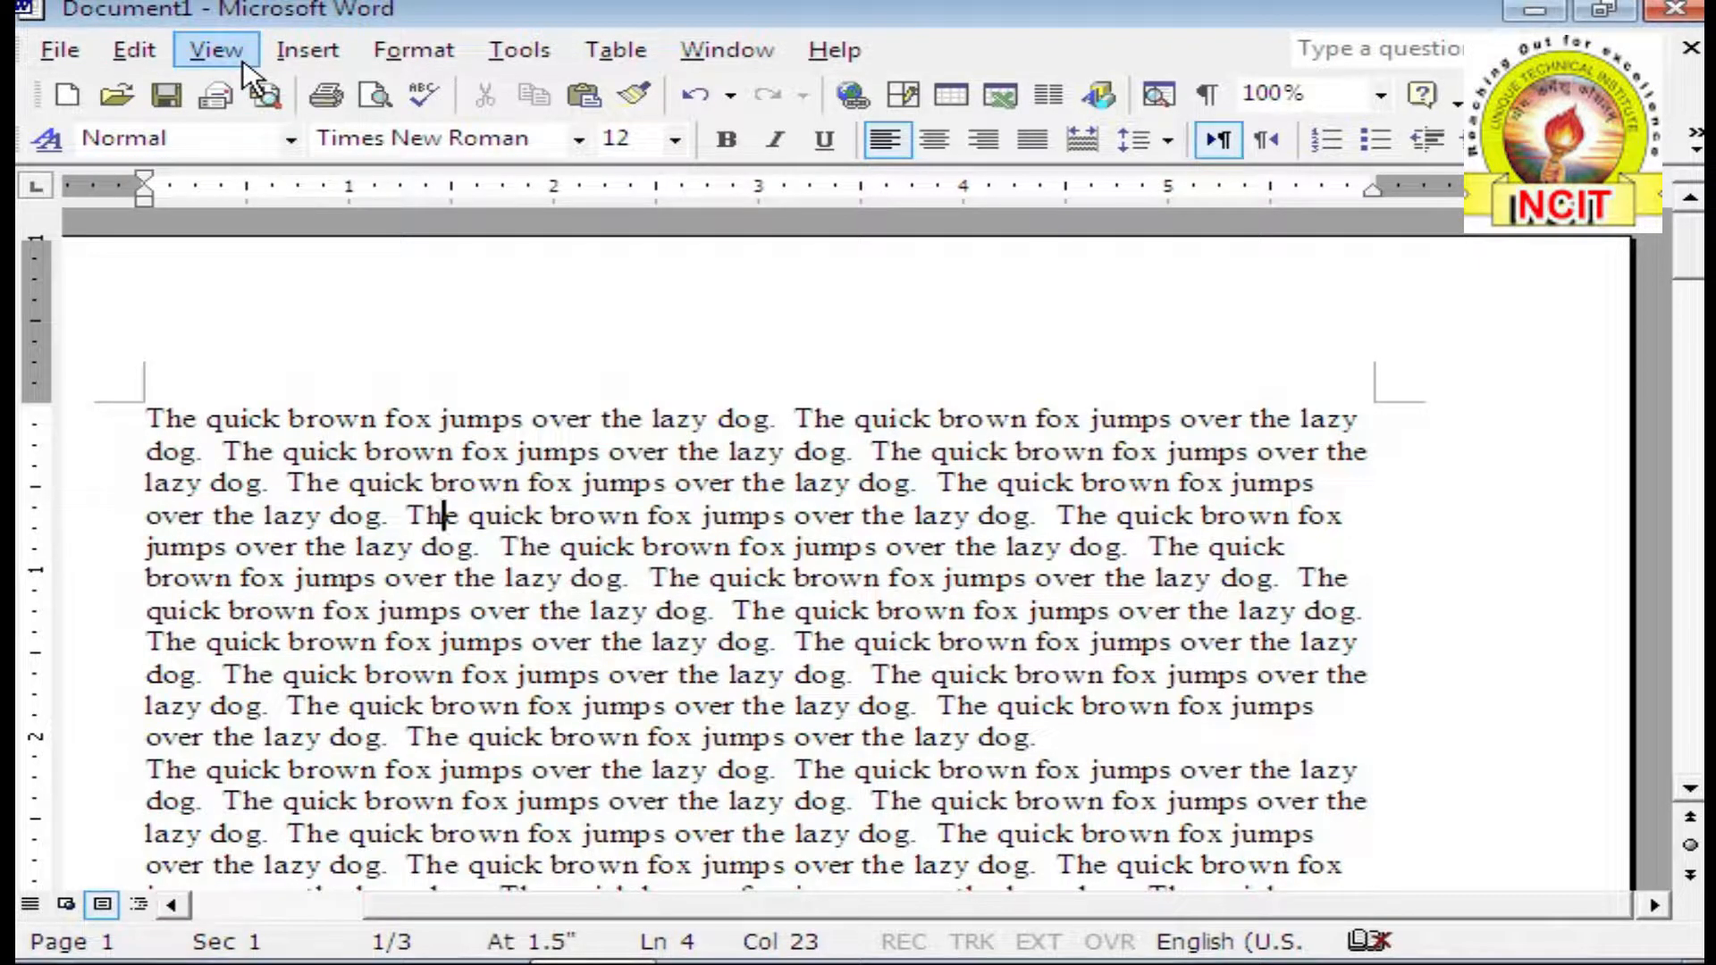
left_click(216, 51)
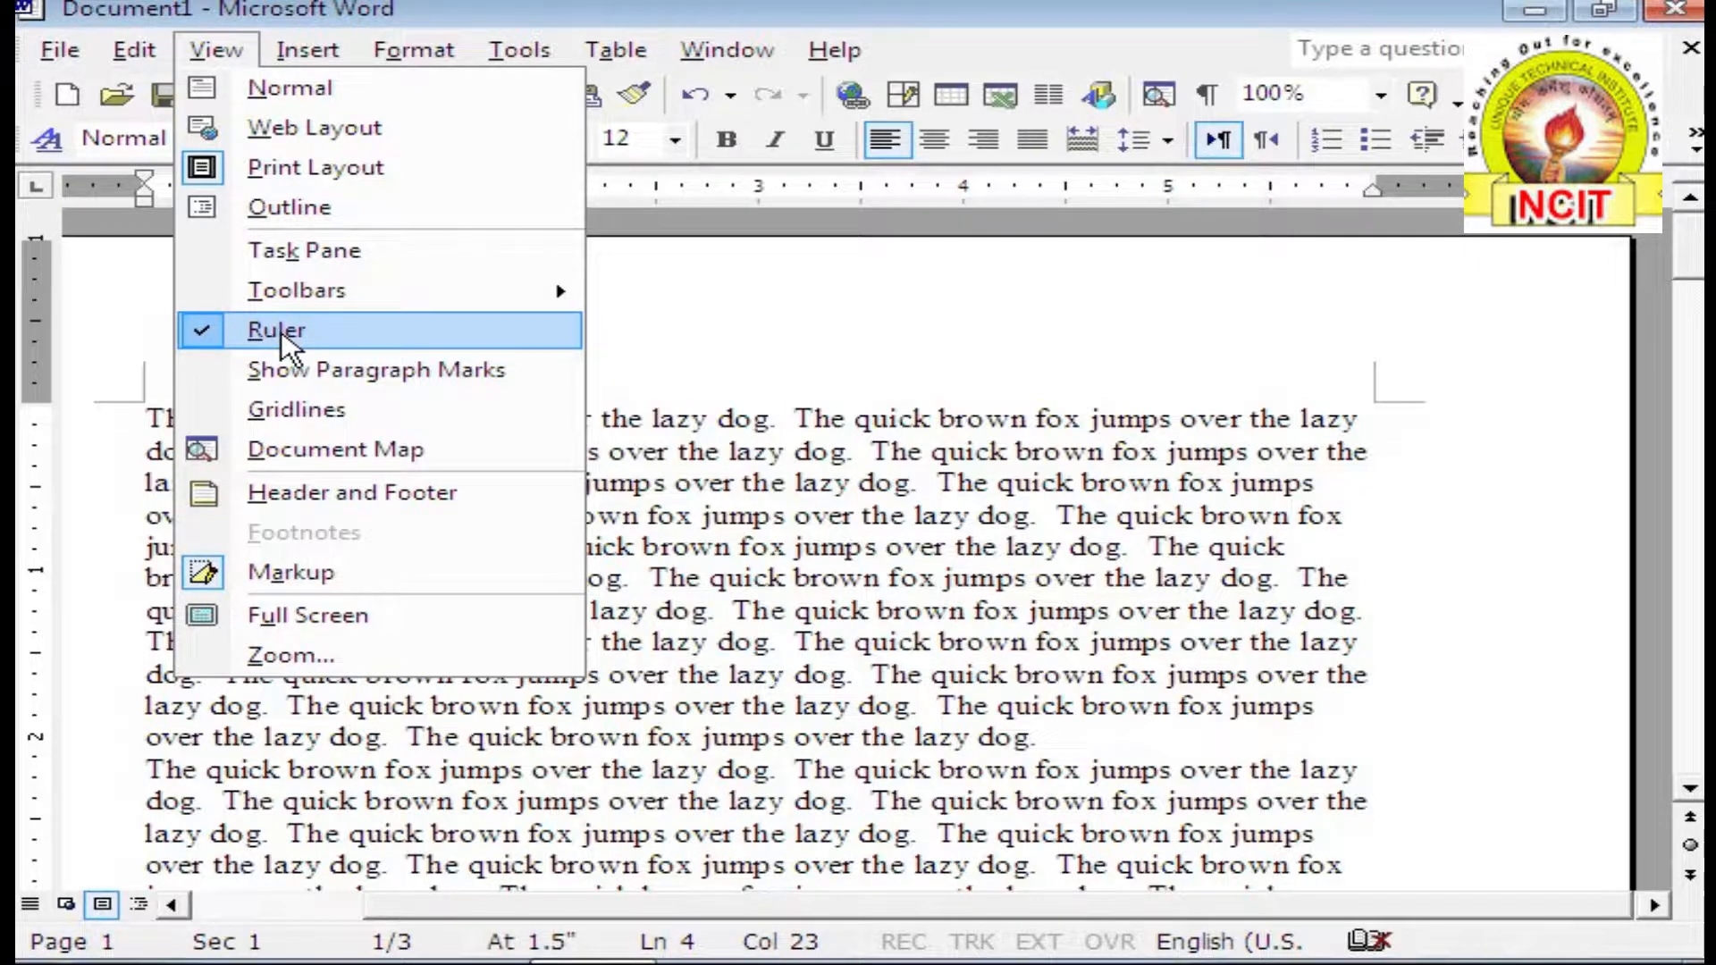
left_click(939, 485)
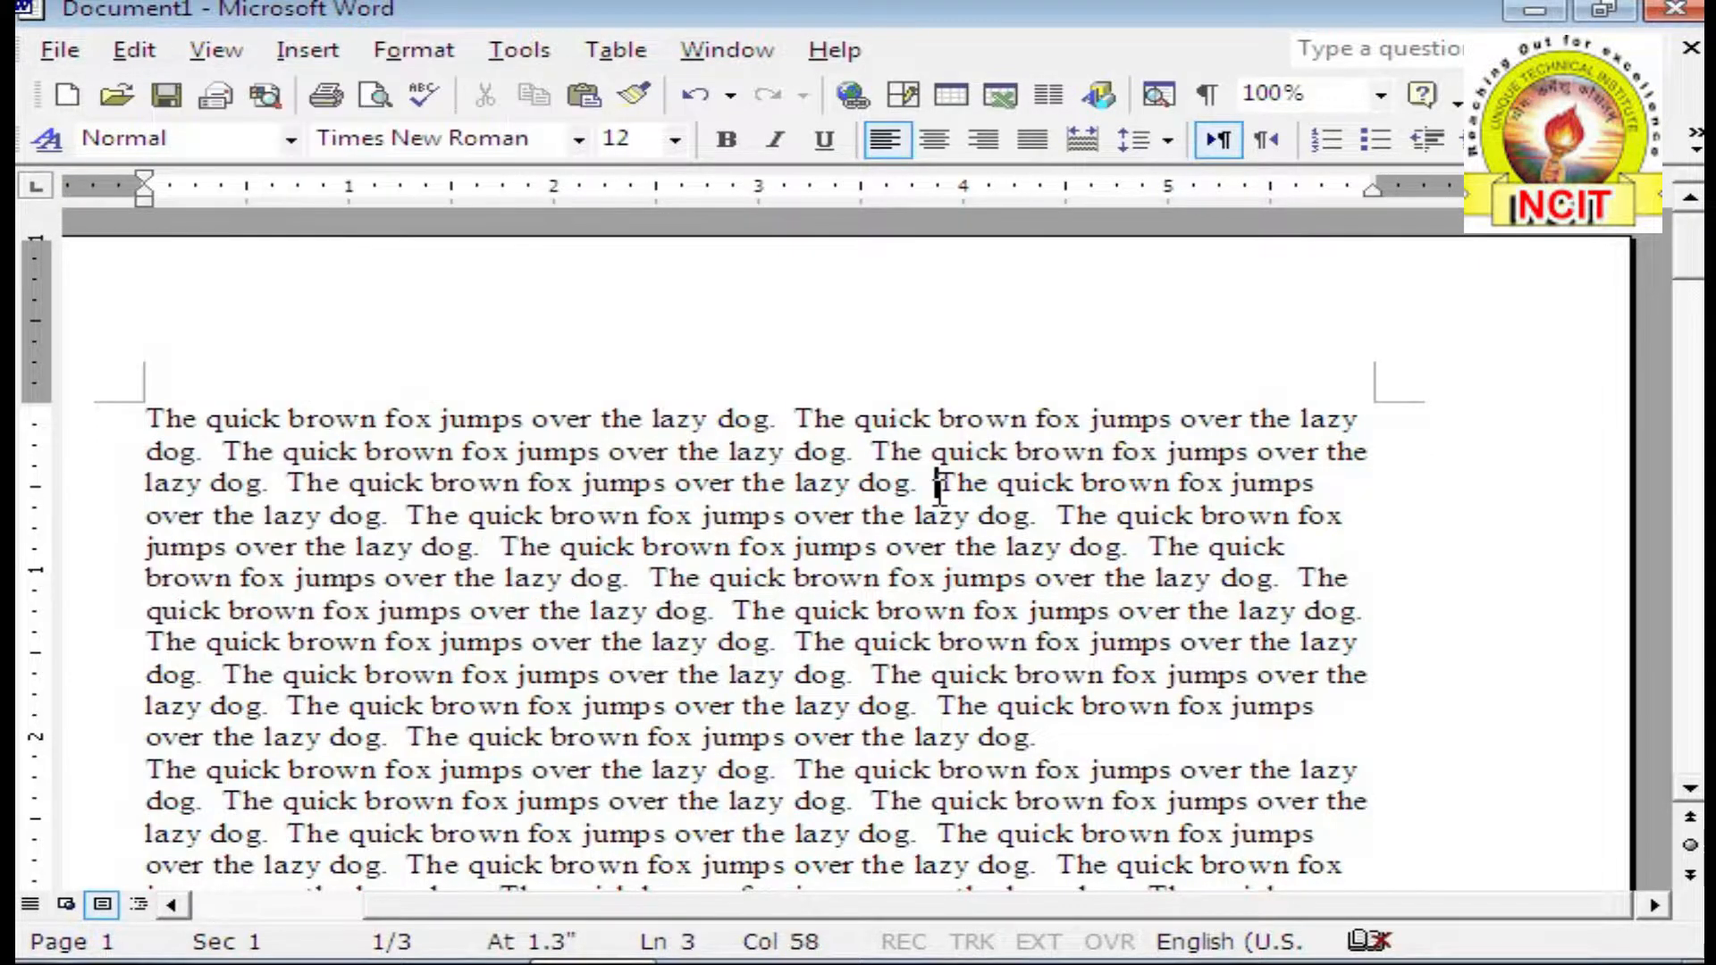
Step: Show the paragraph marks and place the cursor at the end of the first paragraph
left_click(218, 52)
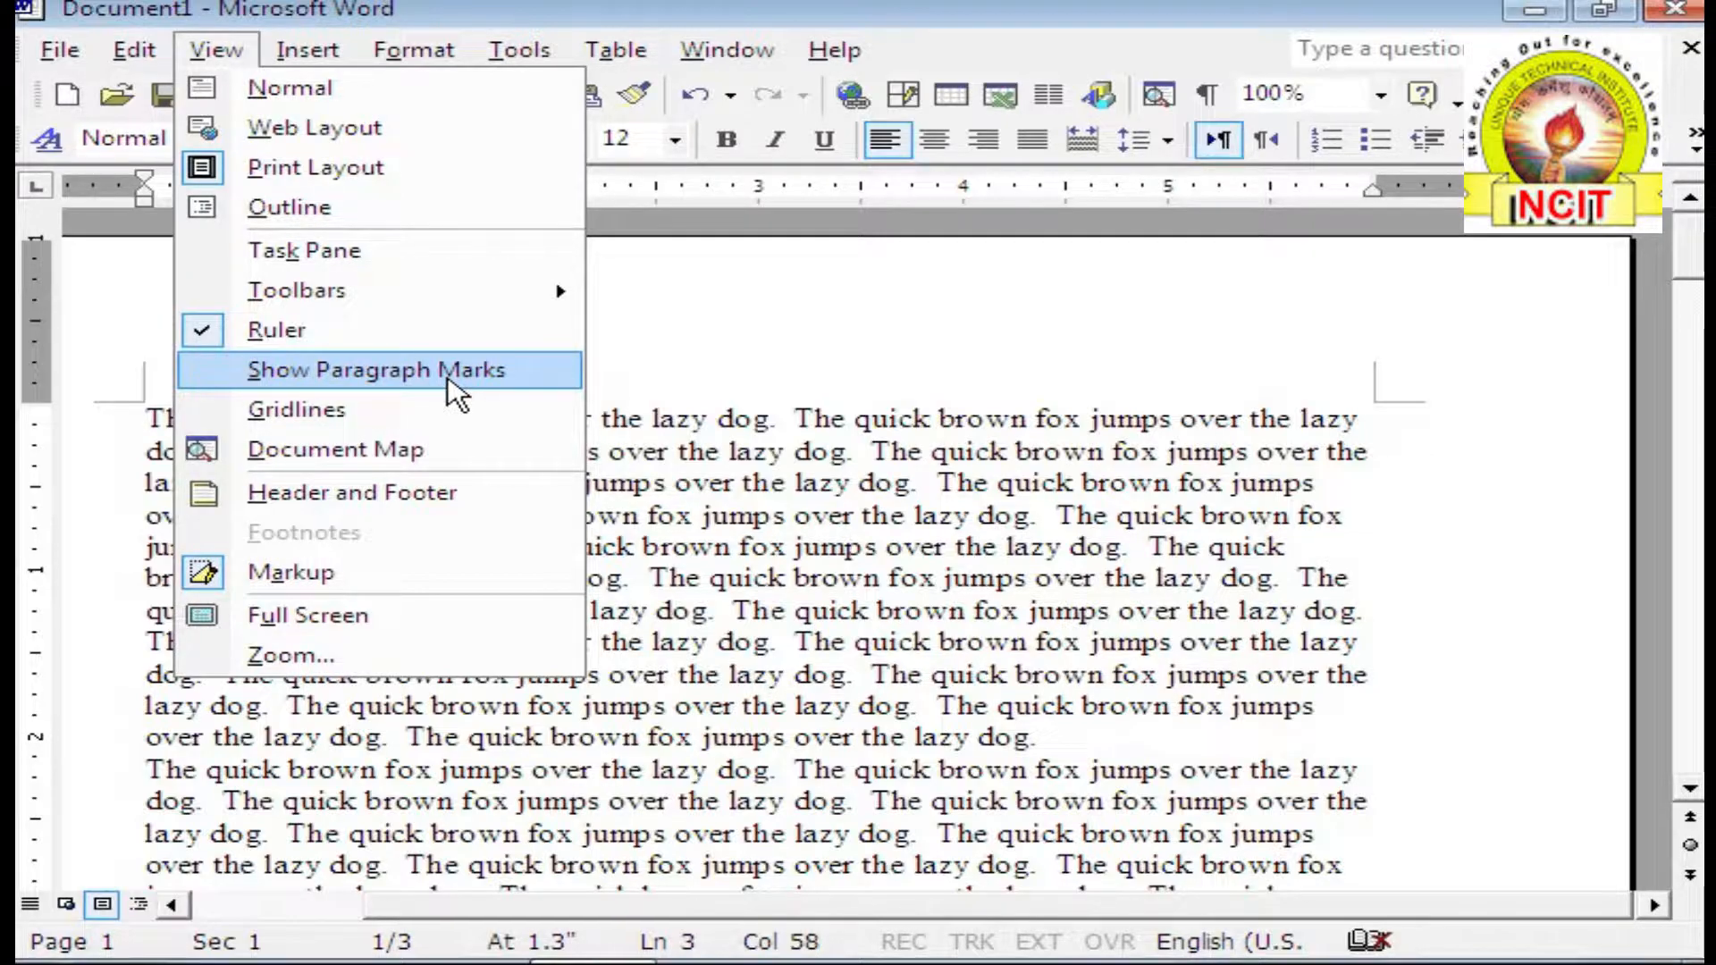
left_click(1012, 641)
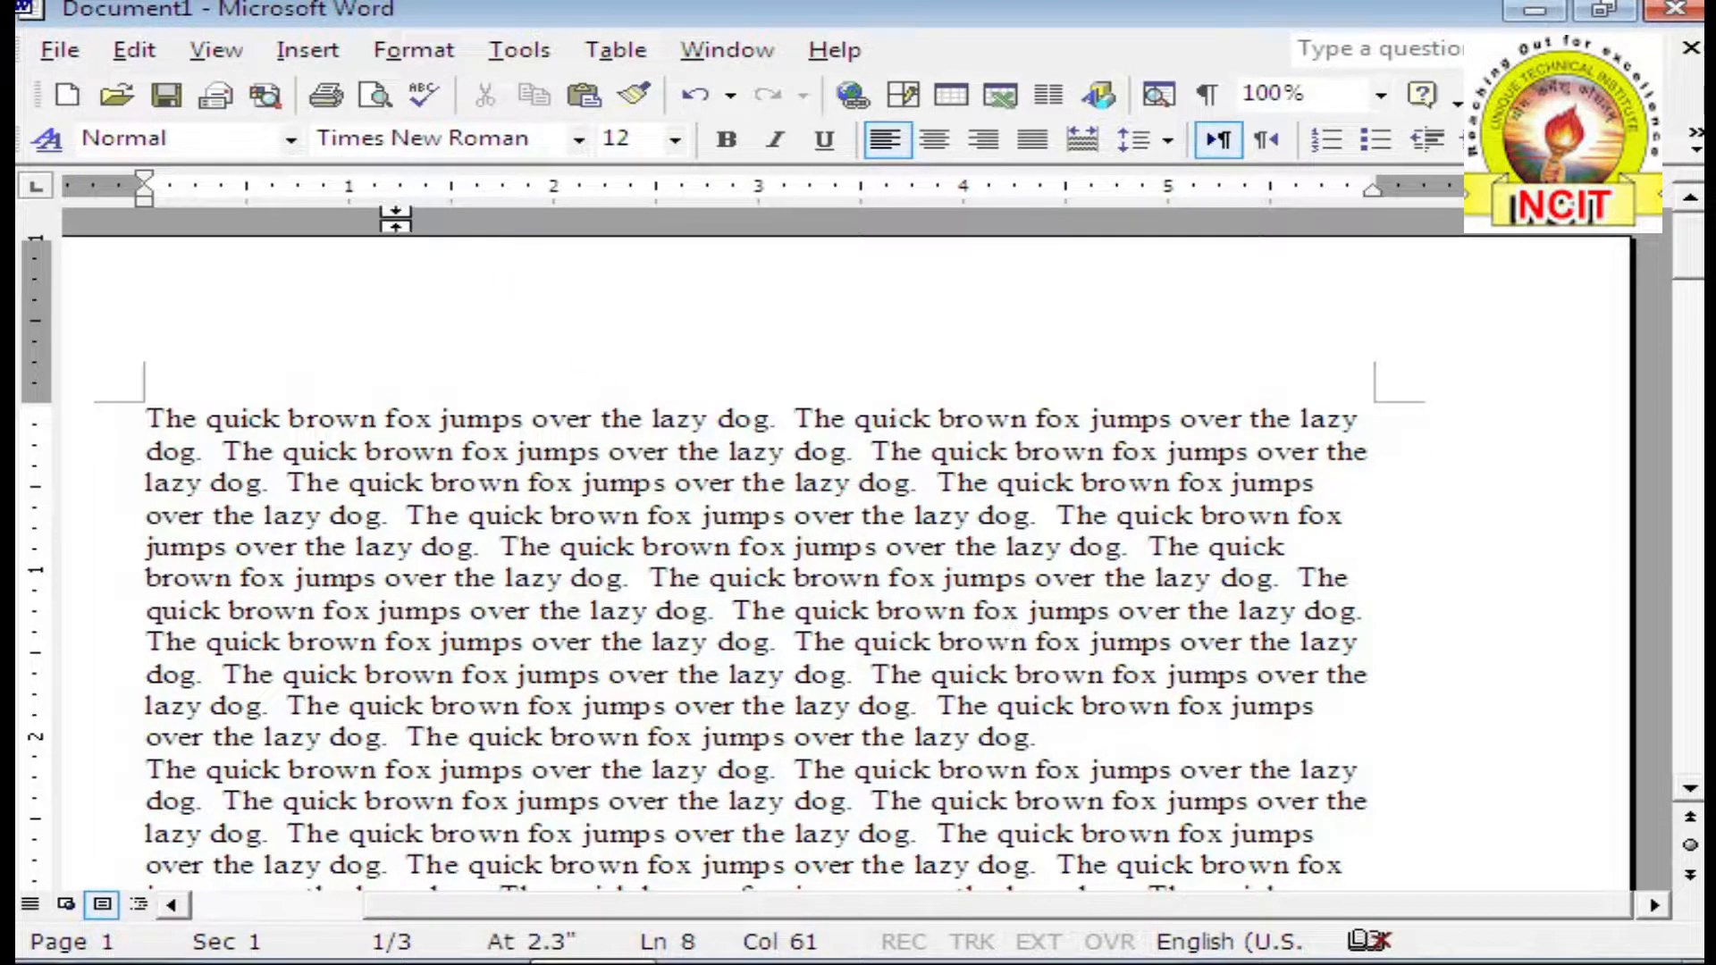
left_click(215, 51)
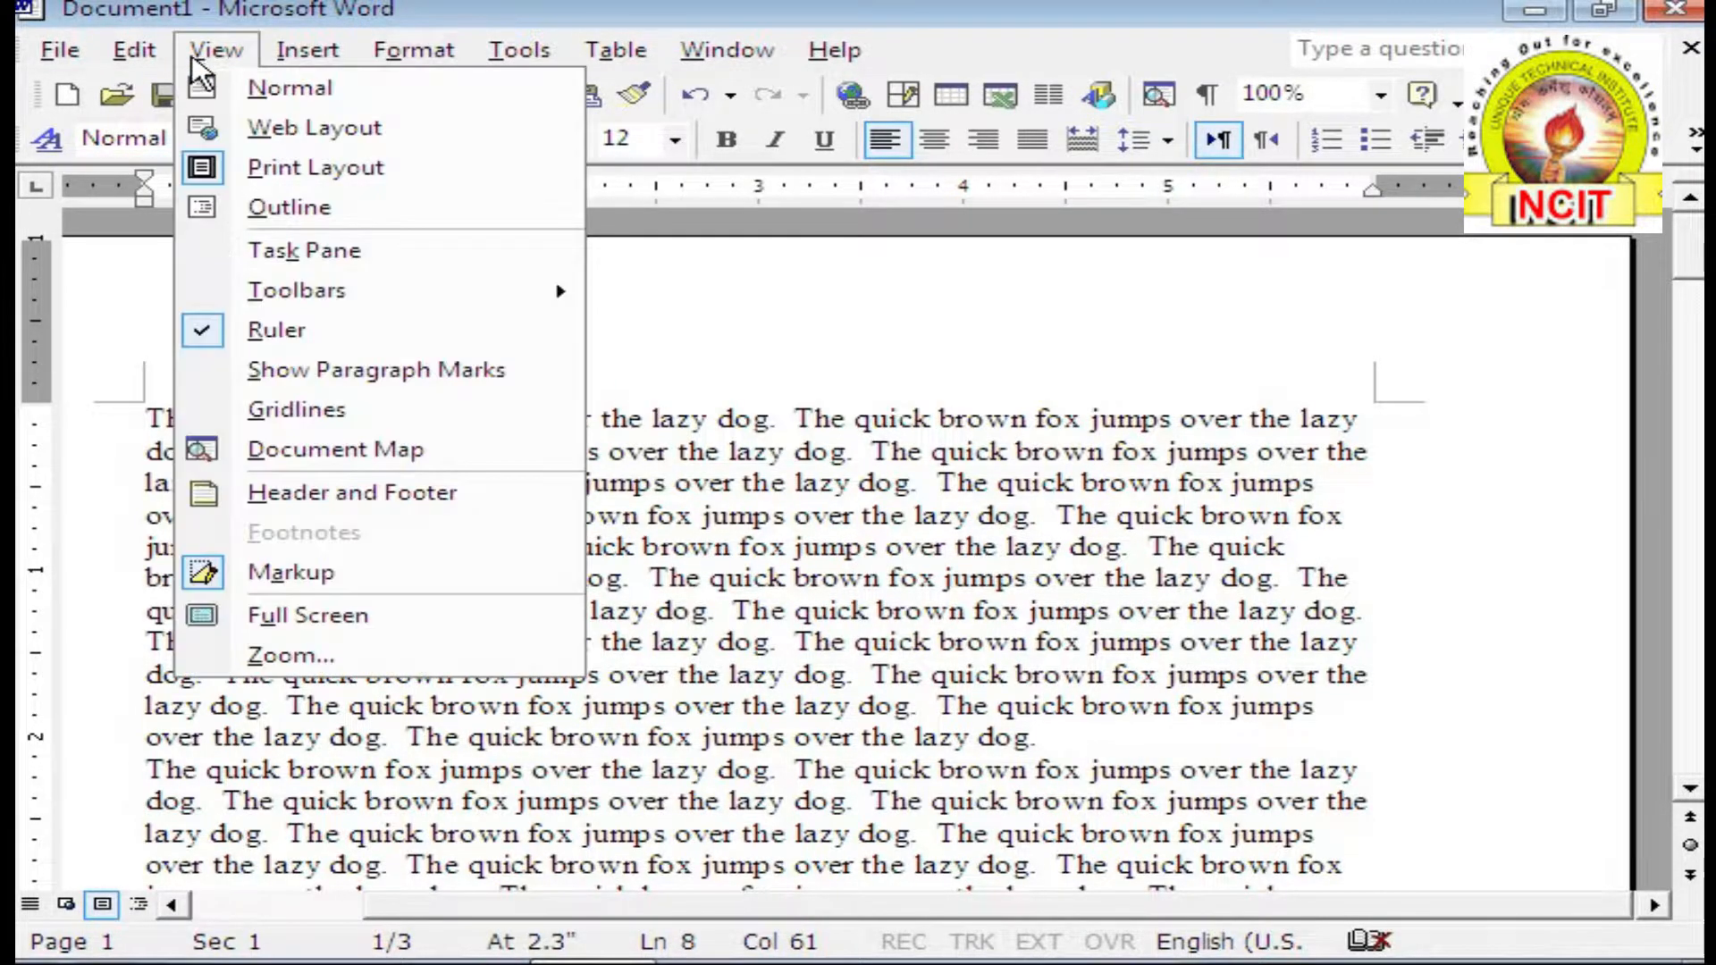
left_click(335, 372)
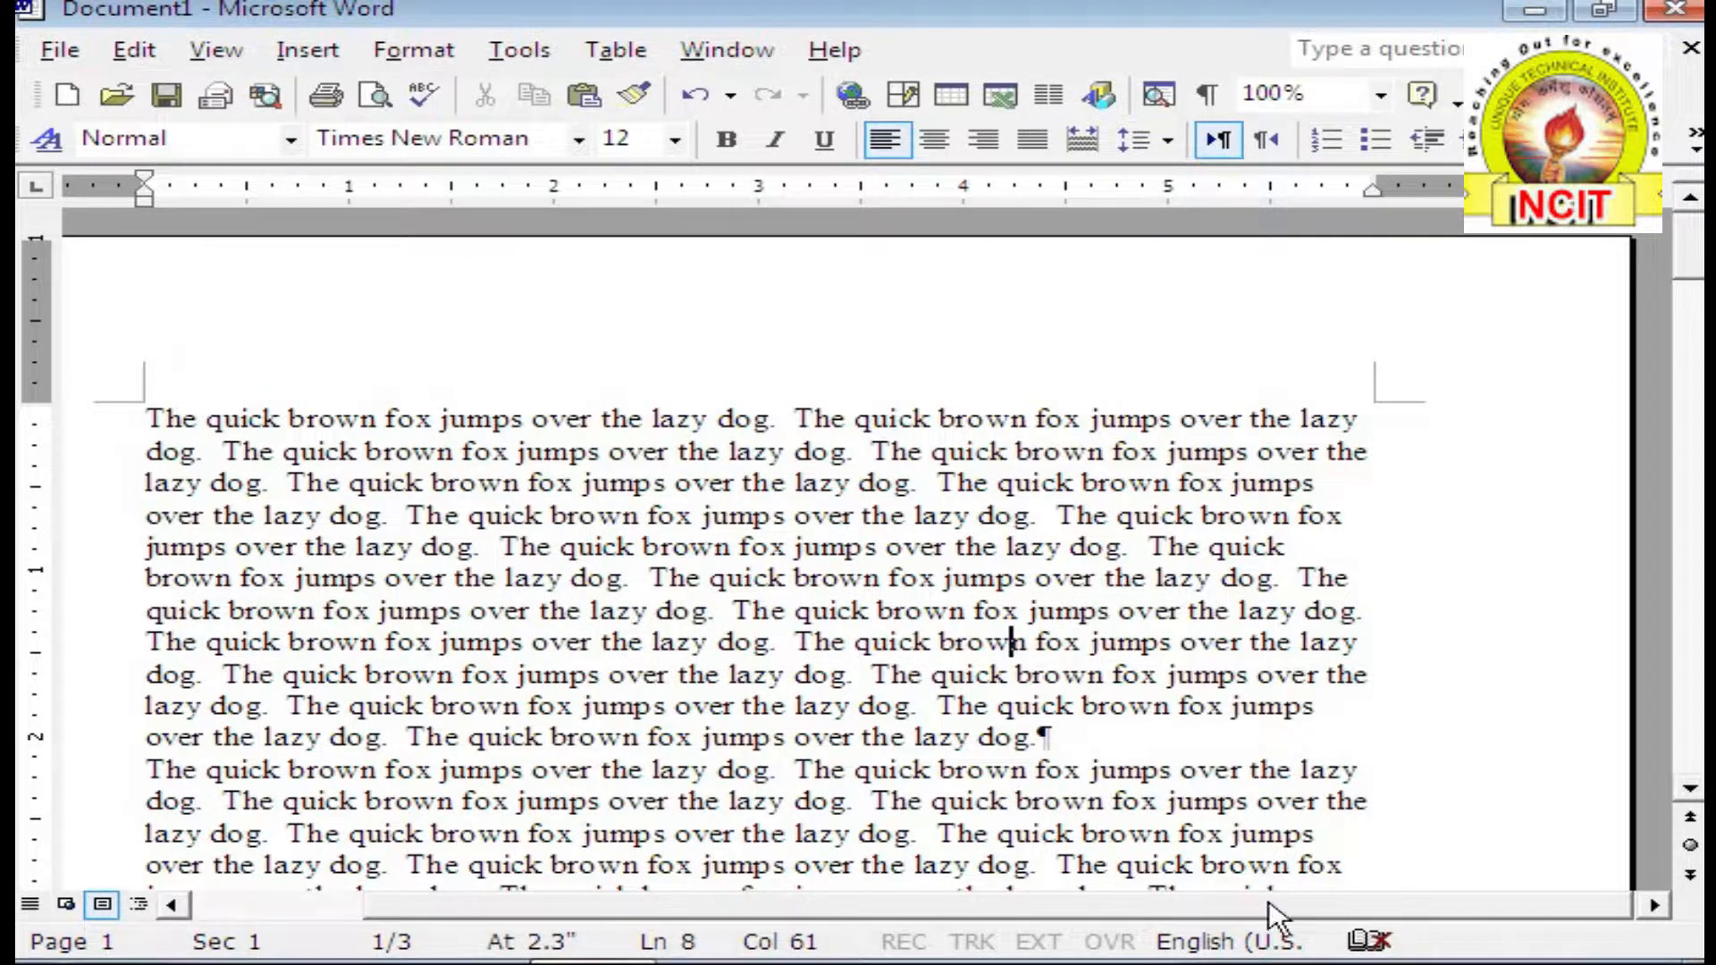
left_click_drag(1039, 737, 1060, 738)
left_click(1070, 737)
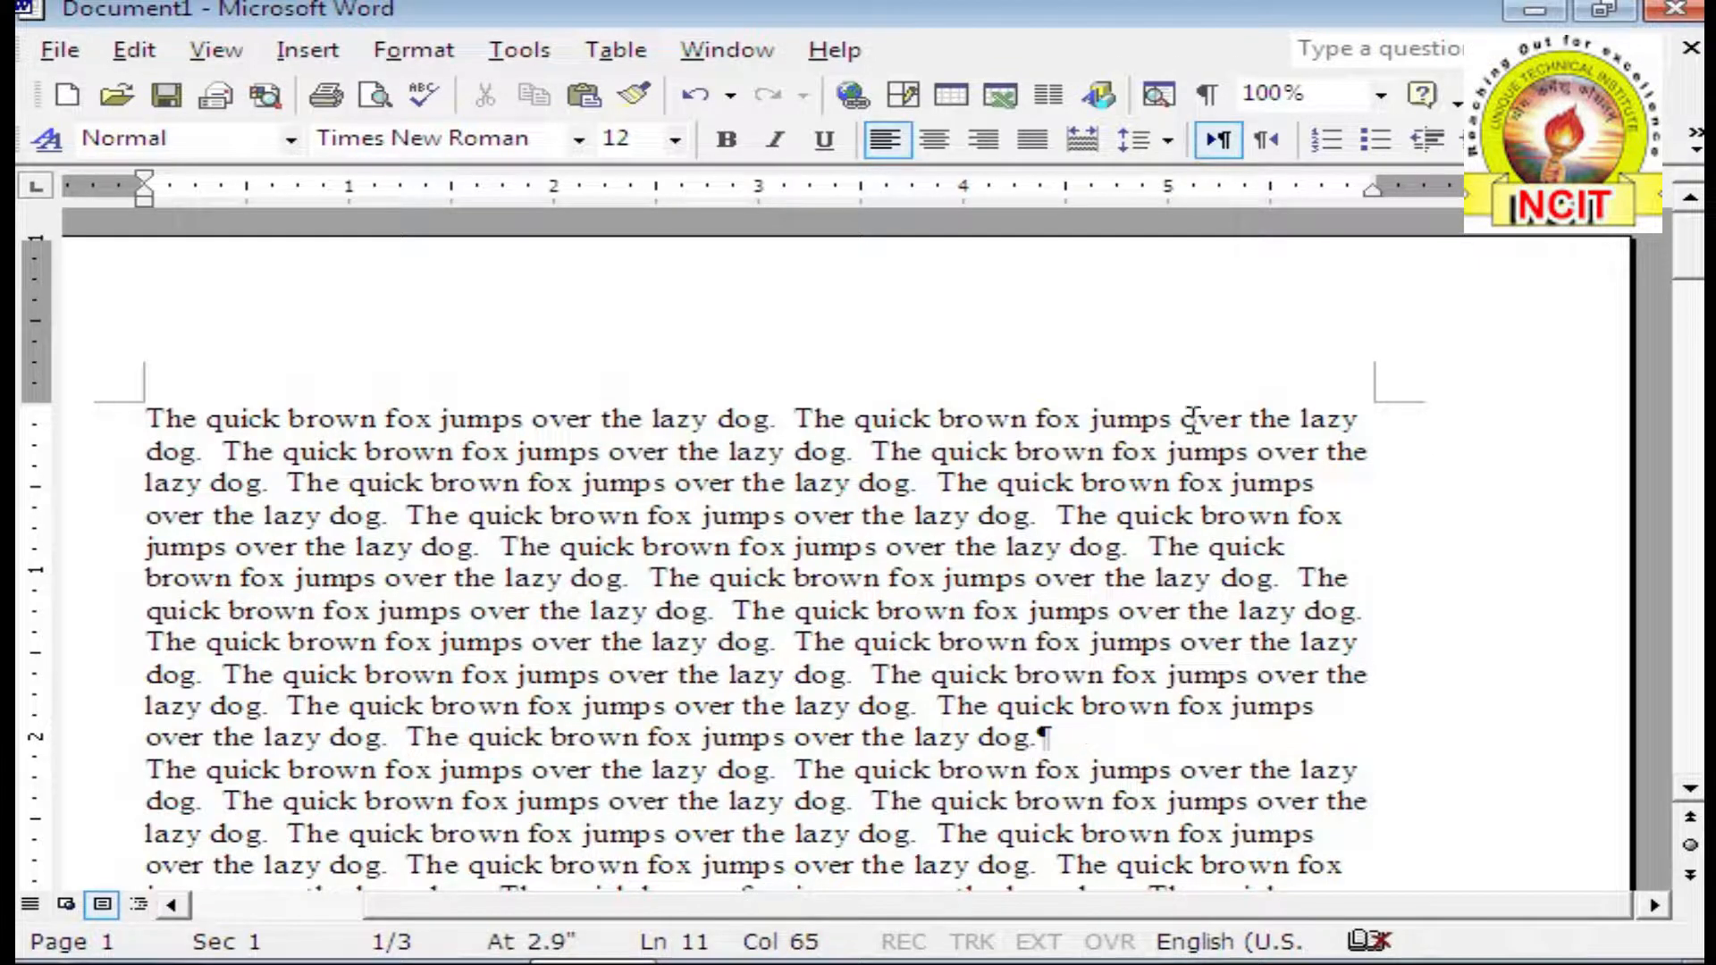
Step: Zoom the document to 200% to examine the mark ending the first paragraph, and return to 100%
left_click(1381, 94)
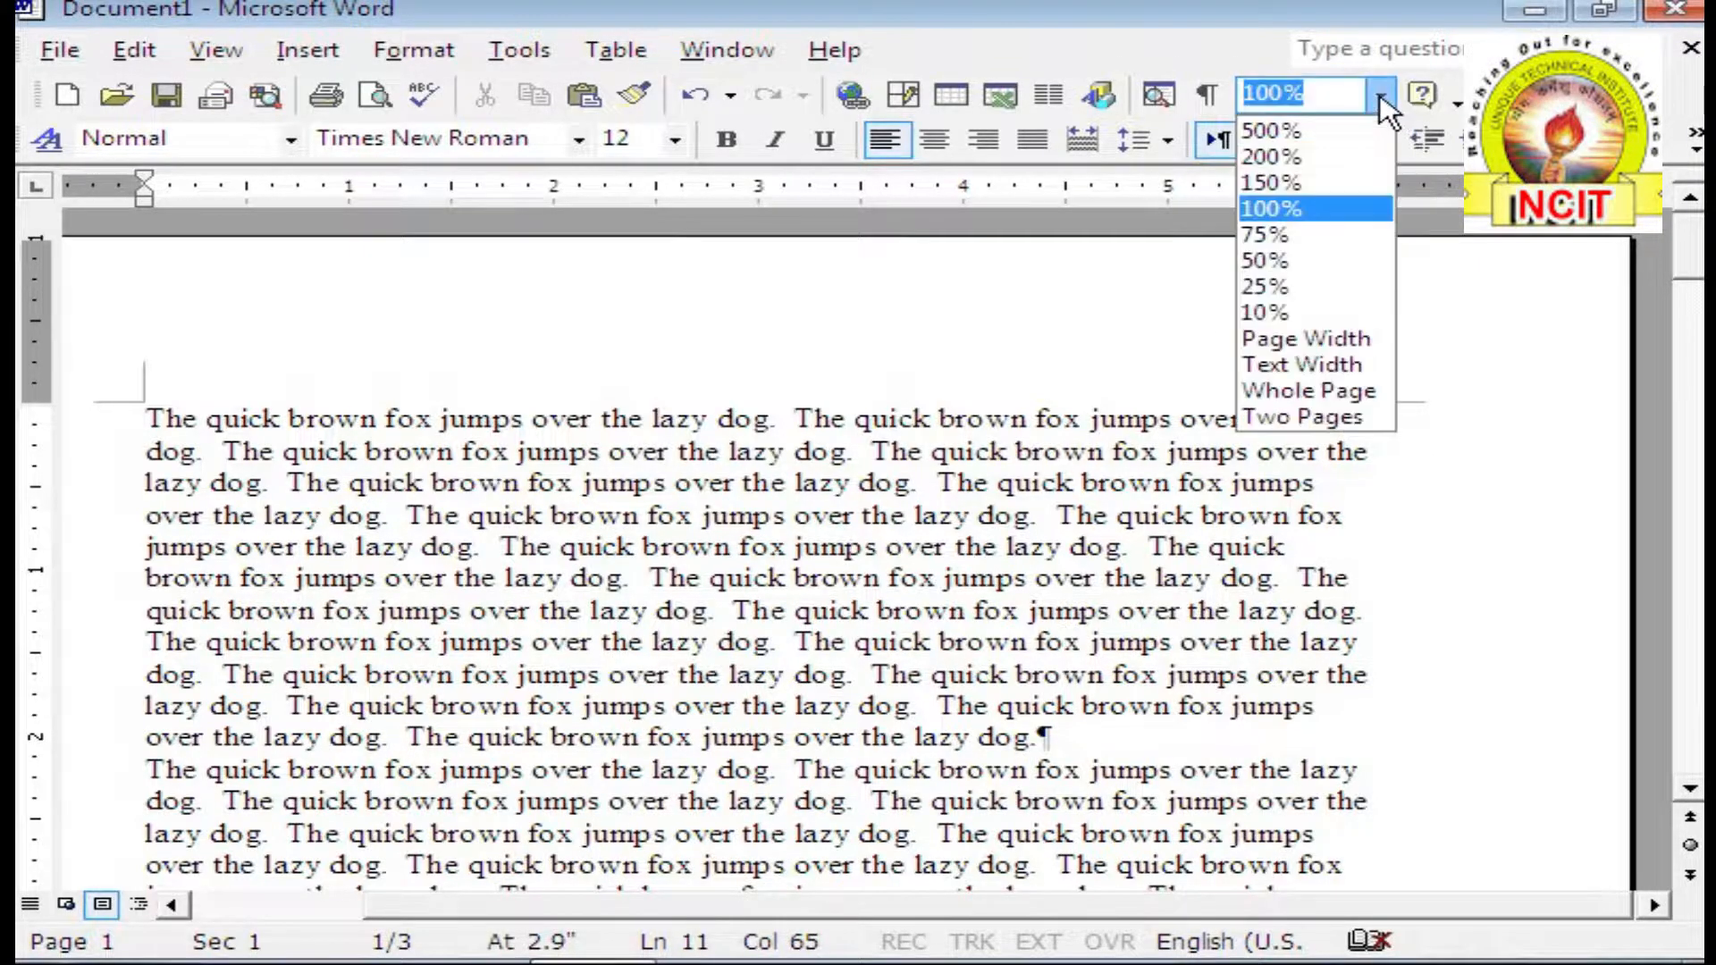
left_click(1317, 157)
left_click_drag(1238, 898, 1380, 885)
left_click(1382, 881)
scroll(1020, 588, "up", 2)
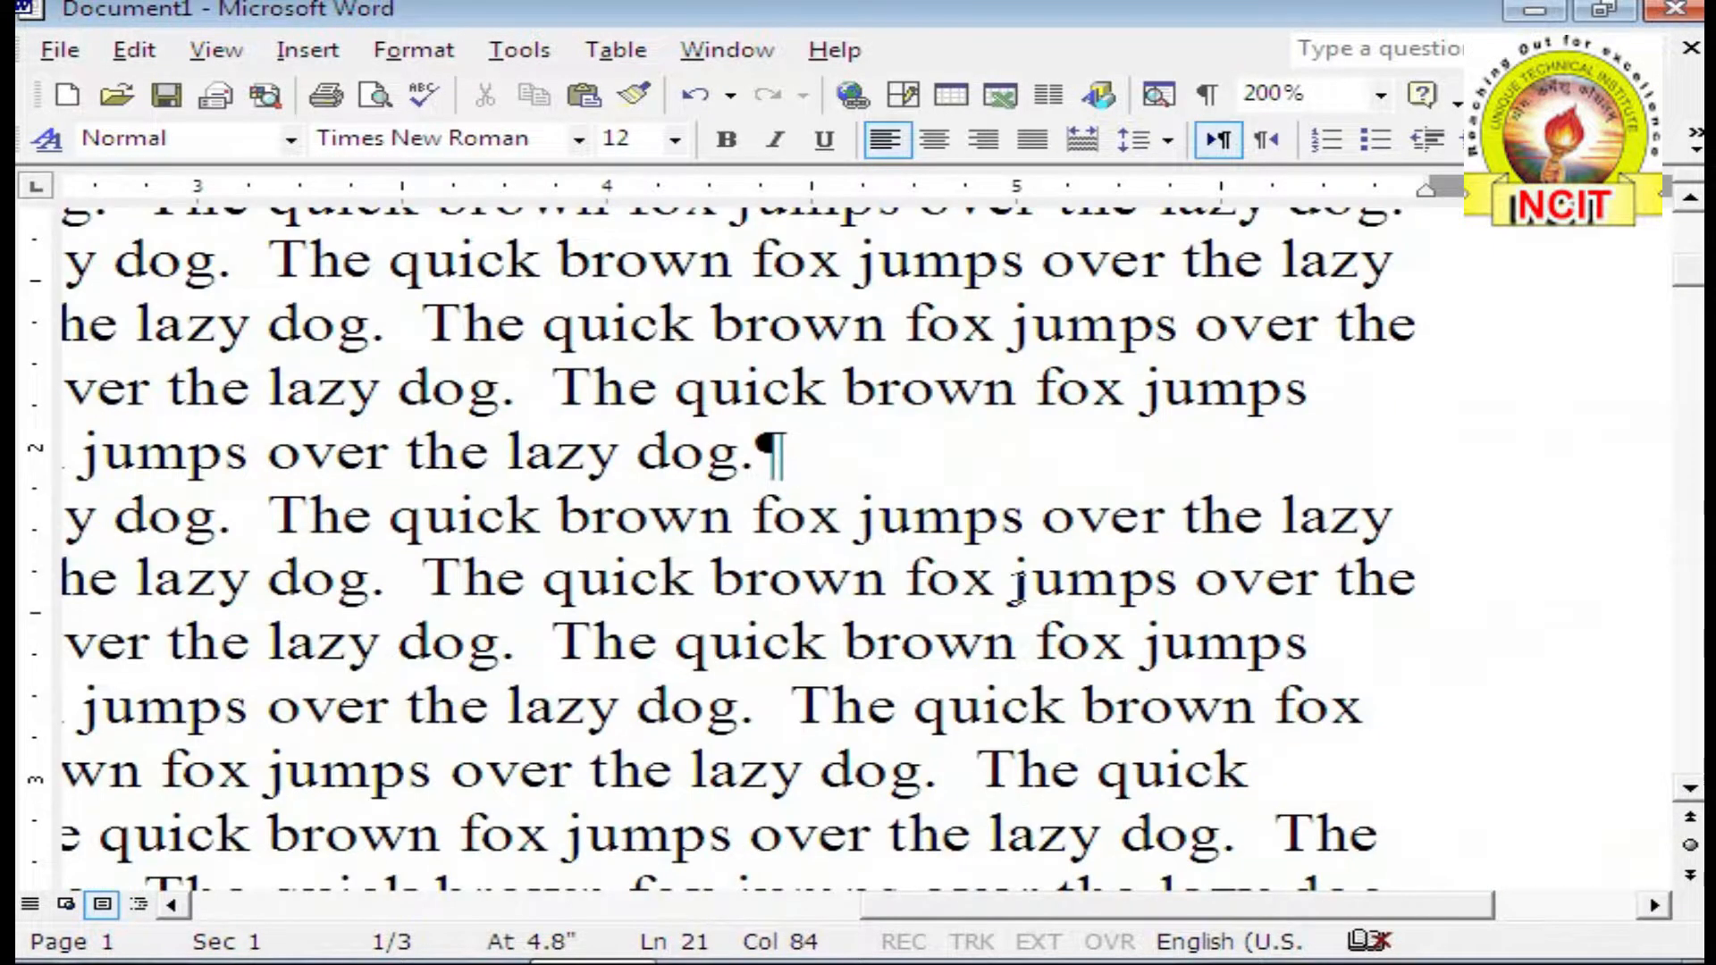
left_click(767, 444)
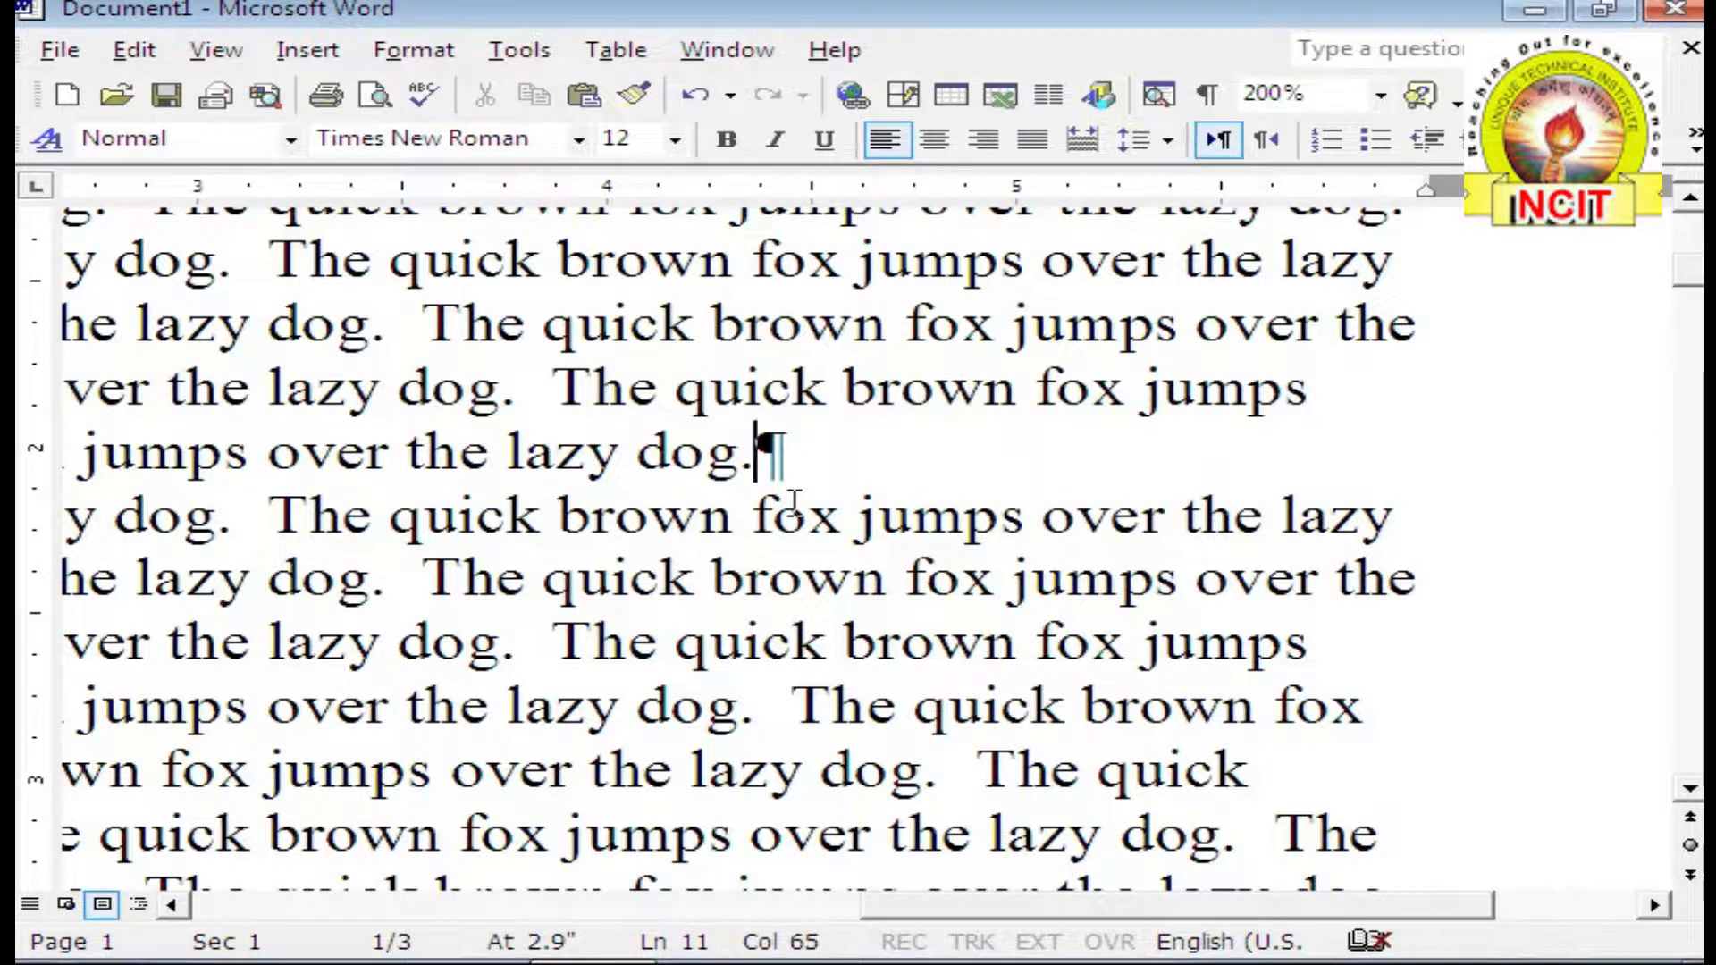
left_click_drag(940, 920, 800, 922)
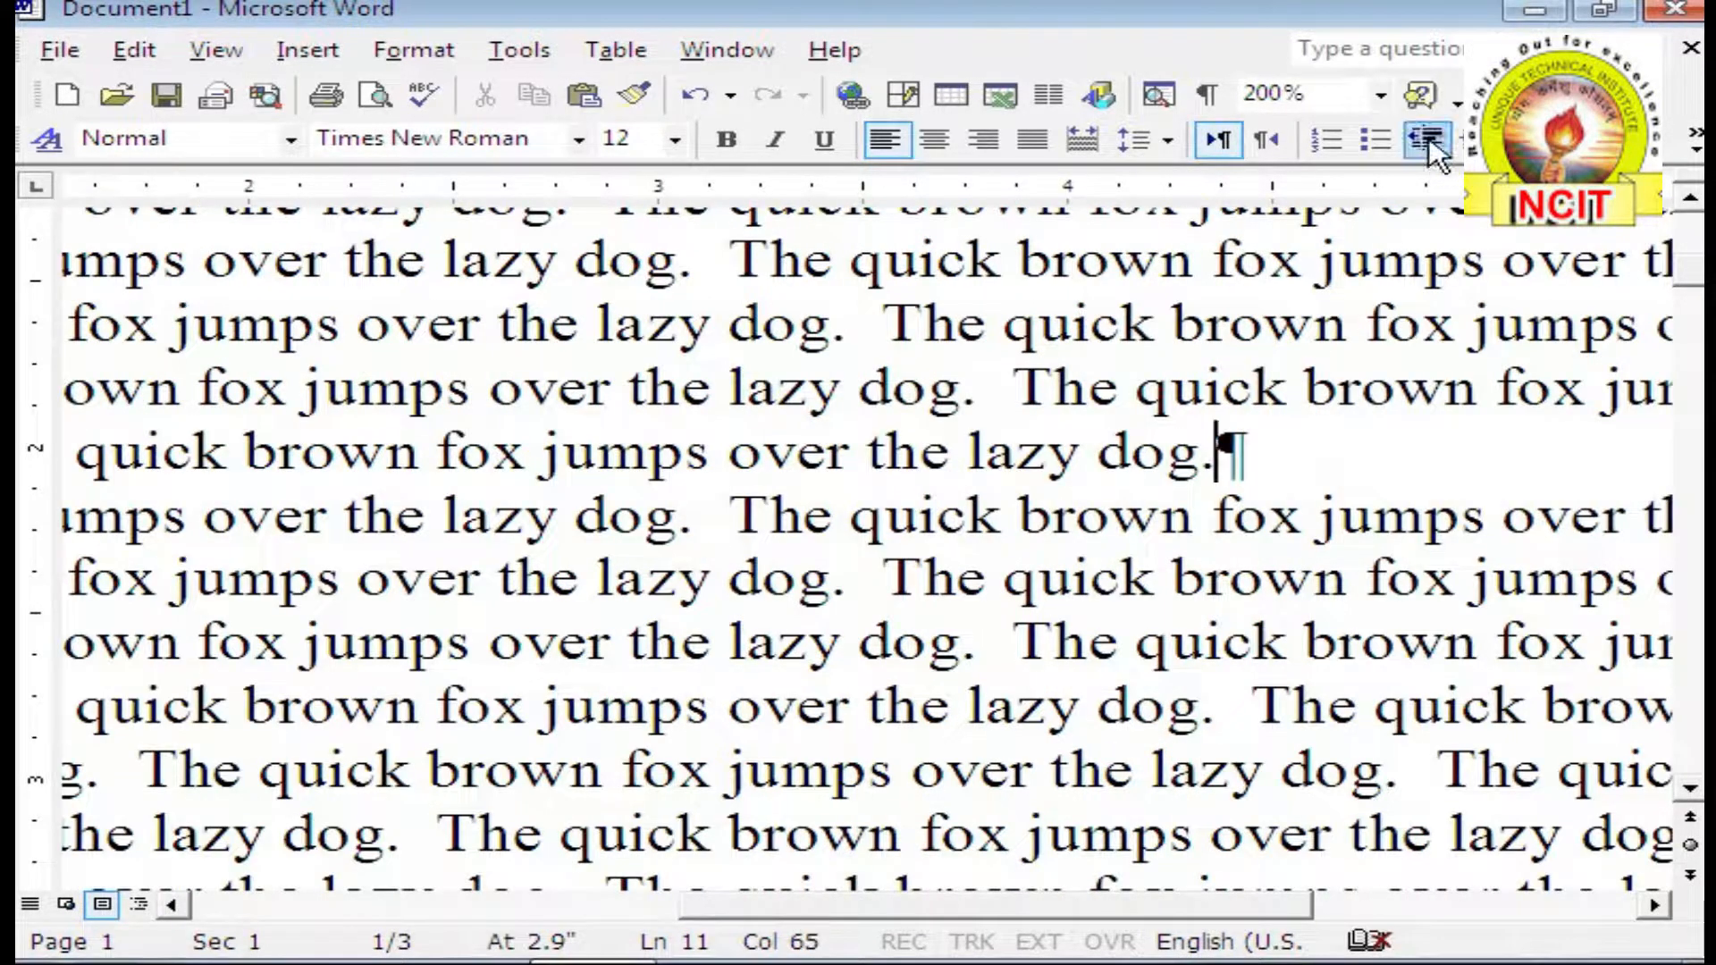
left_click(1381, 93)
left_click(1287, 215)
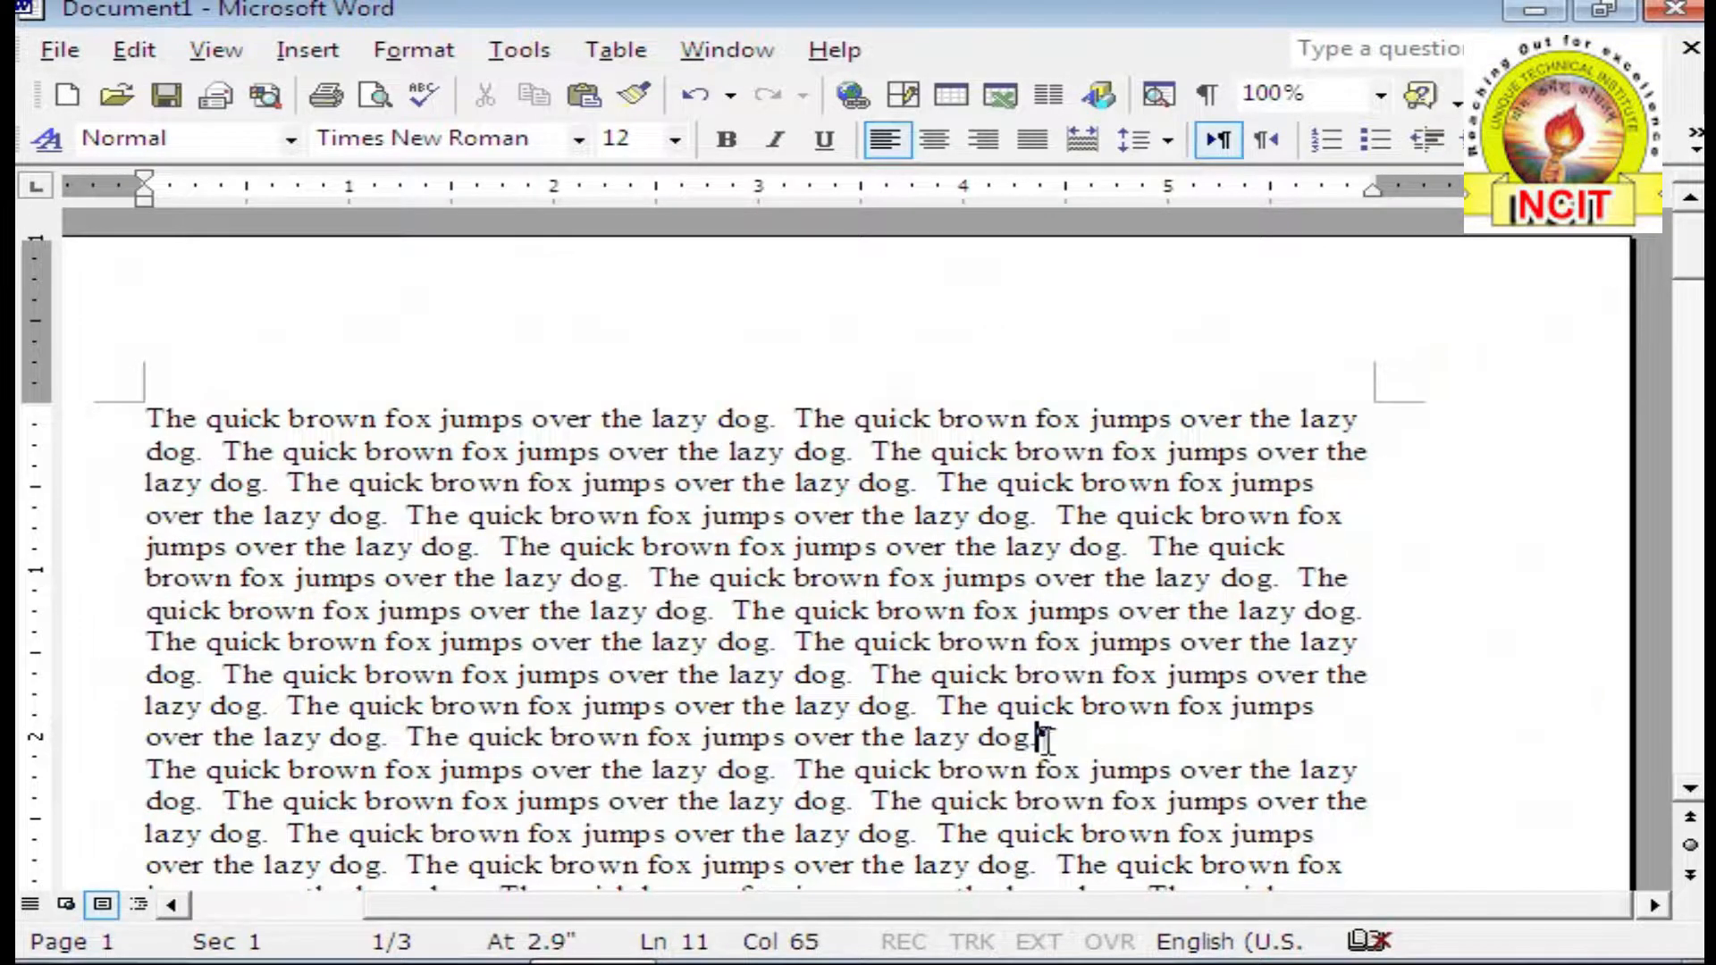
Step: Examine the paragraph marks at the ends of the following paragraphs on pages 1 and 2
scroll(1041, 740, "down", 1)
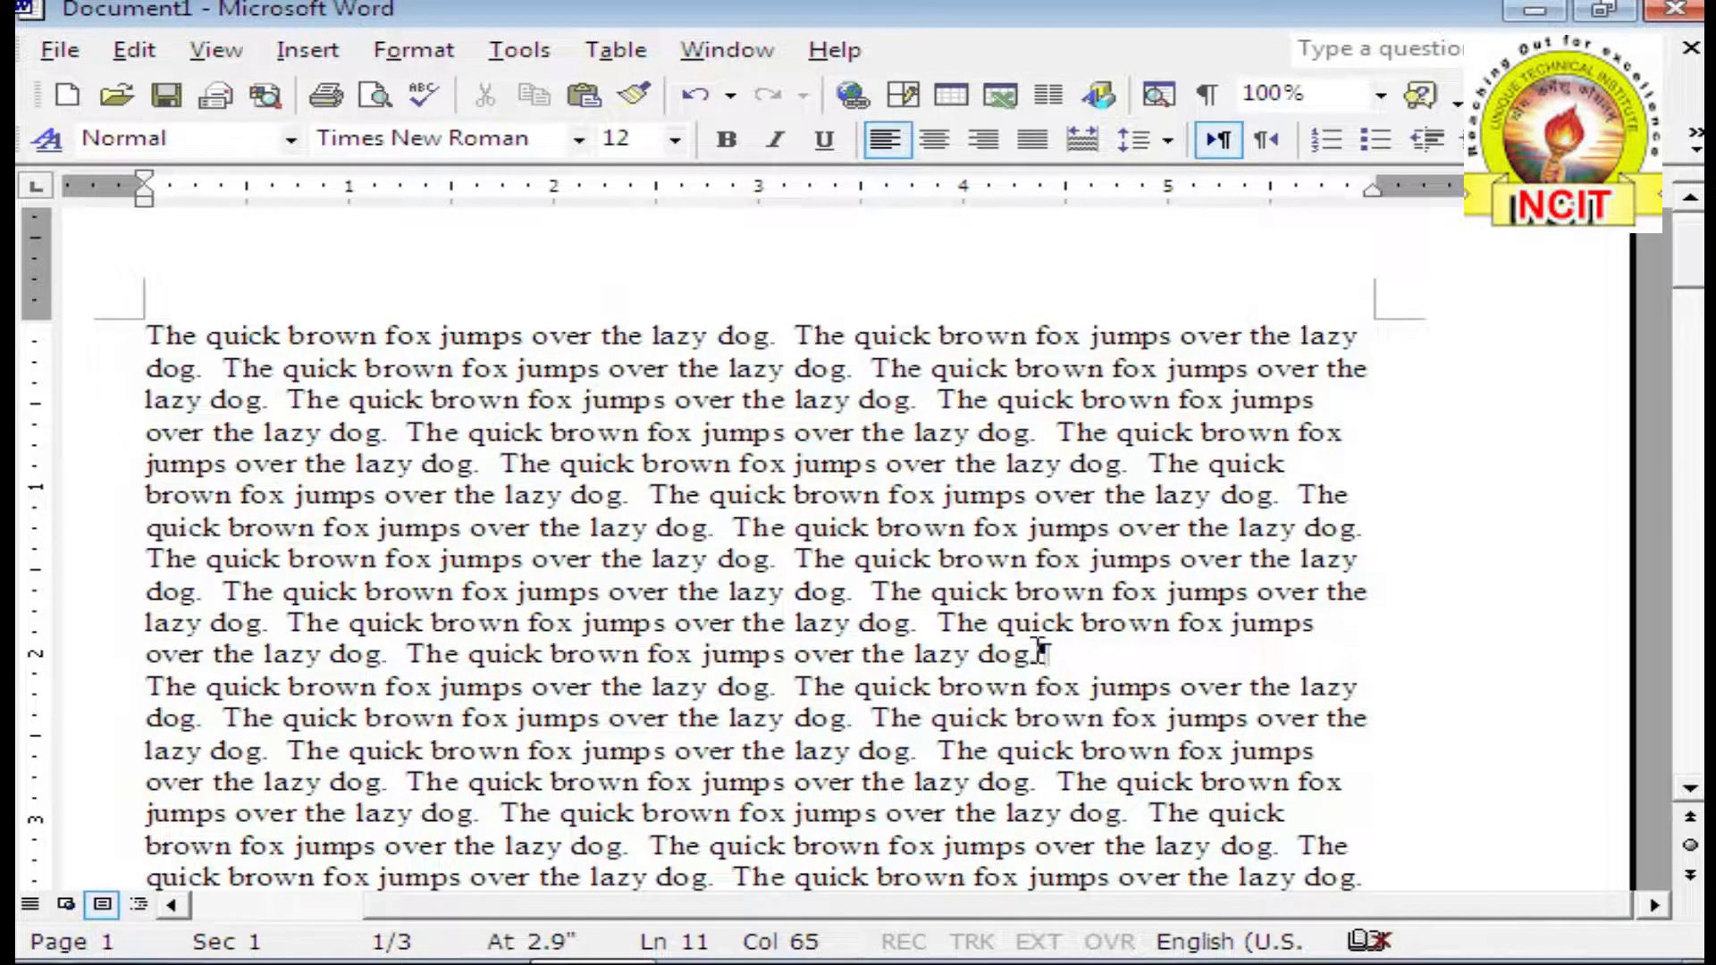
scroll(1041, 649, "down", 1)
scroll(1044, 636, "down", 1)
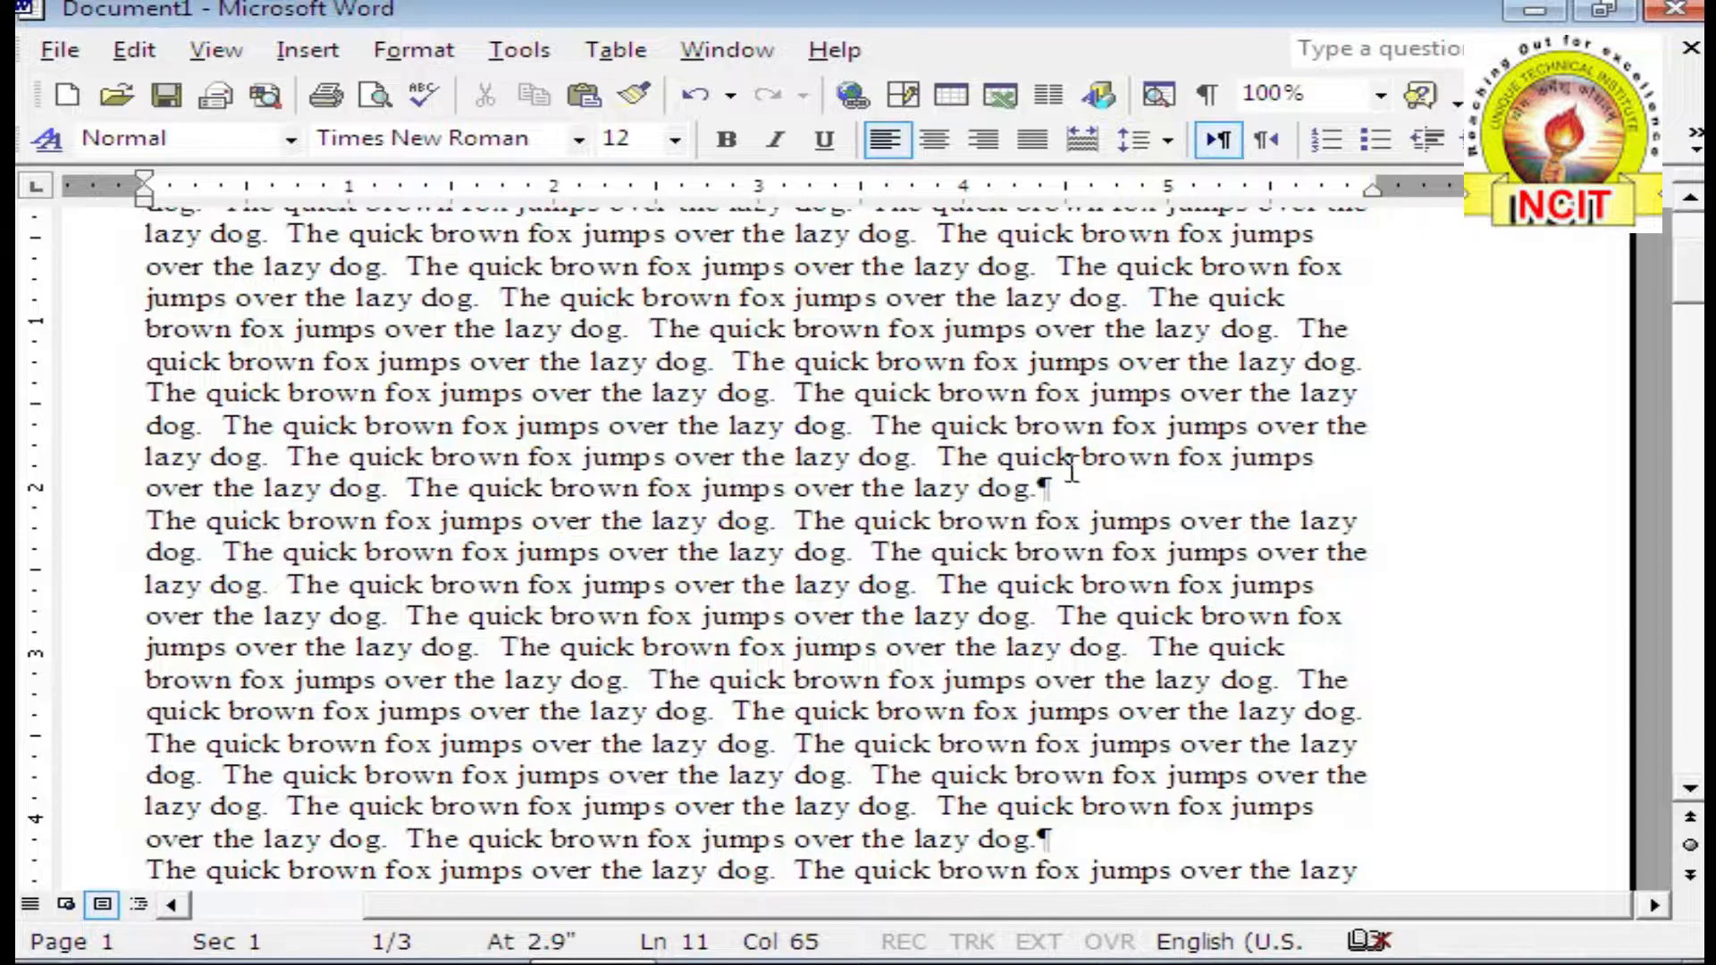
scroll(1073, 536, "down", 2)
left_click(1098, 672)
scroll(1102, 672, "down", 3)
scroll(1102, 672, "down", 1)
left_click(1106, 689)
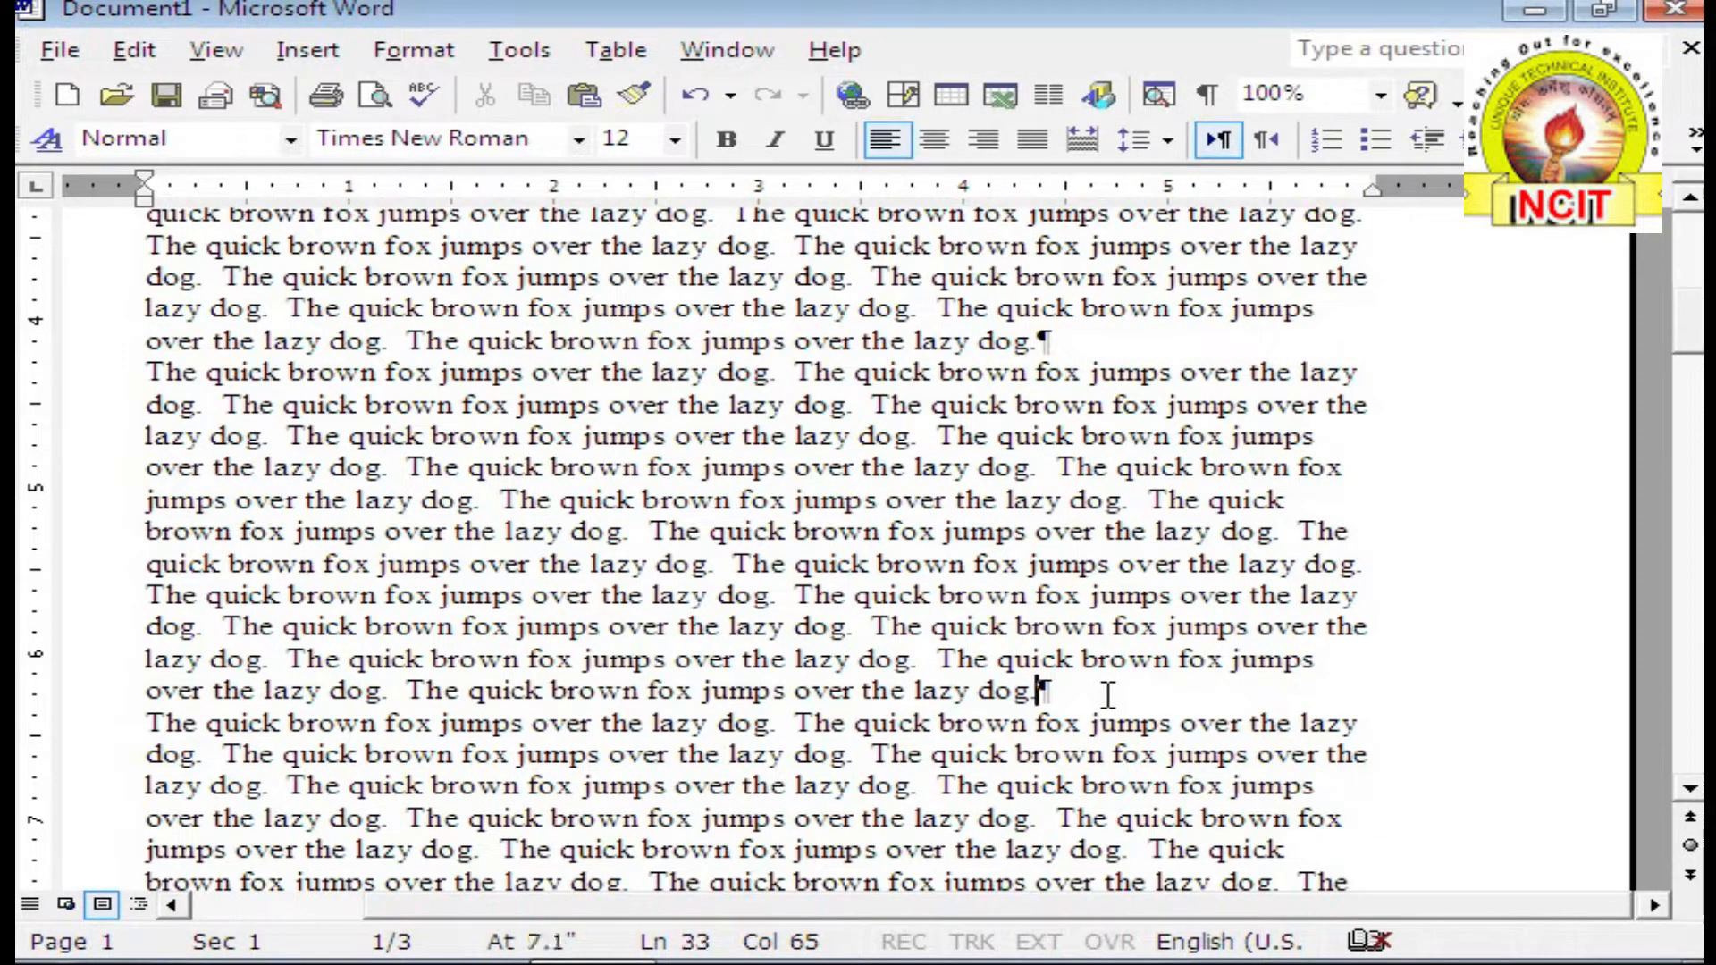
scroll(1107, 689, "down", 2)
scroll(1107, 689, "down", 10)
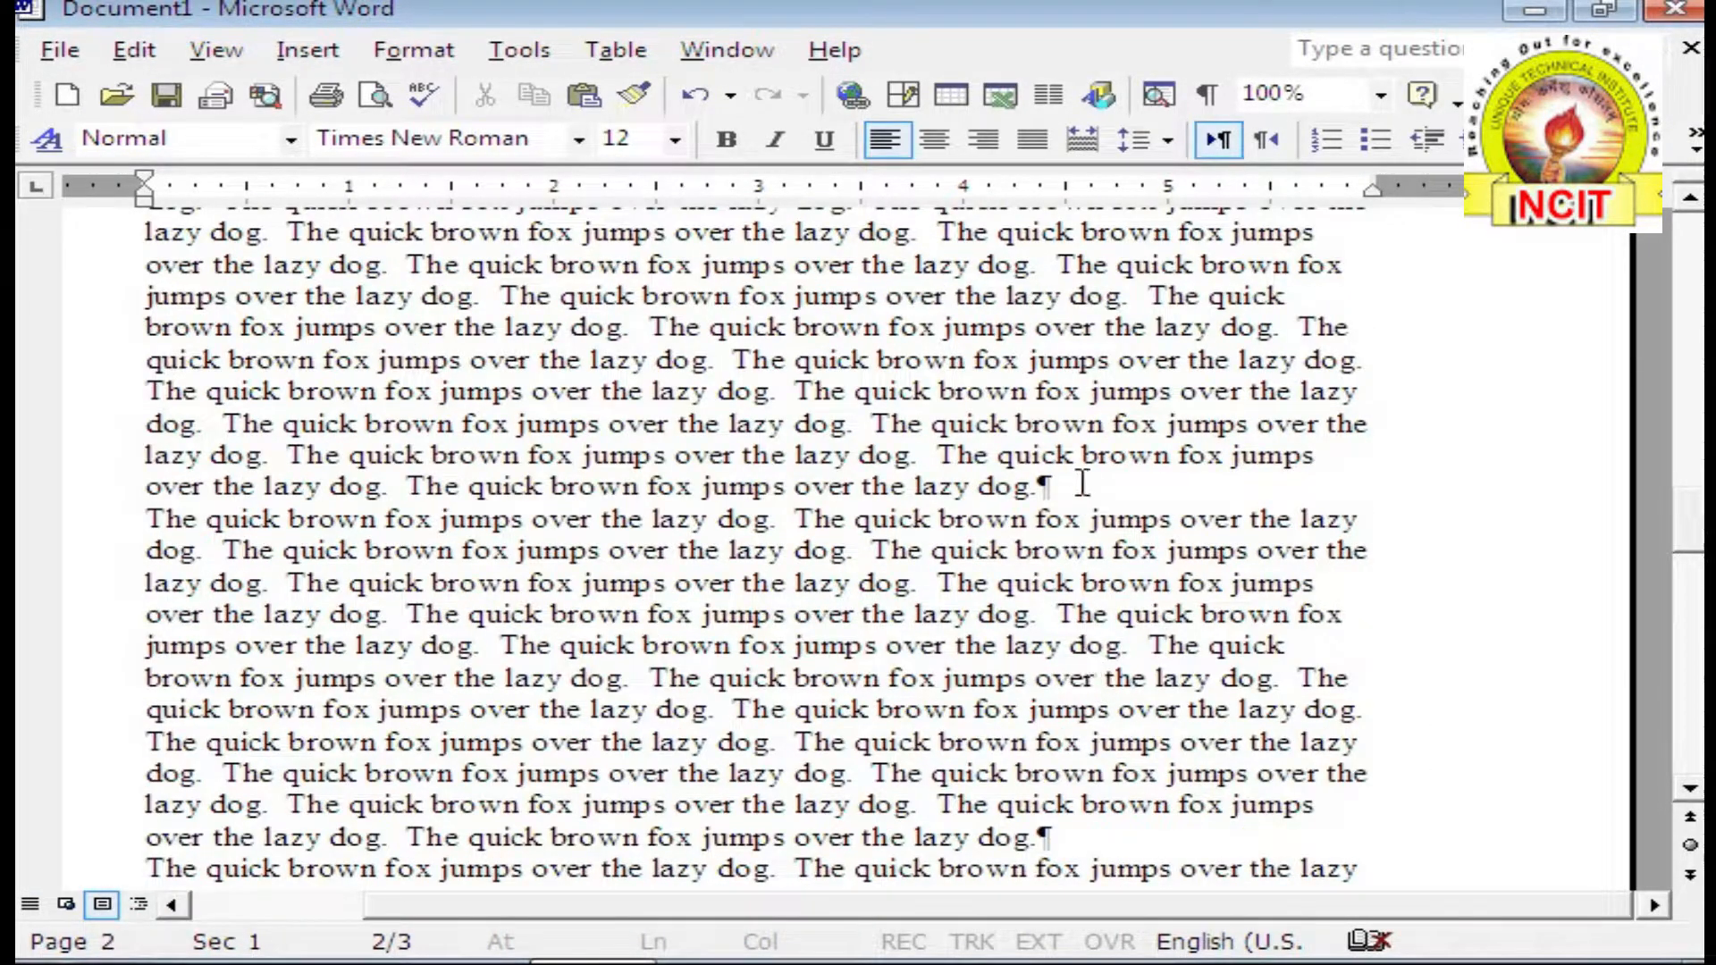
left_click(1081, 482)
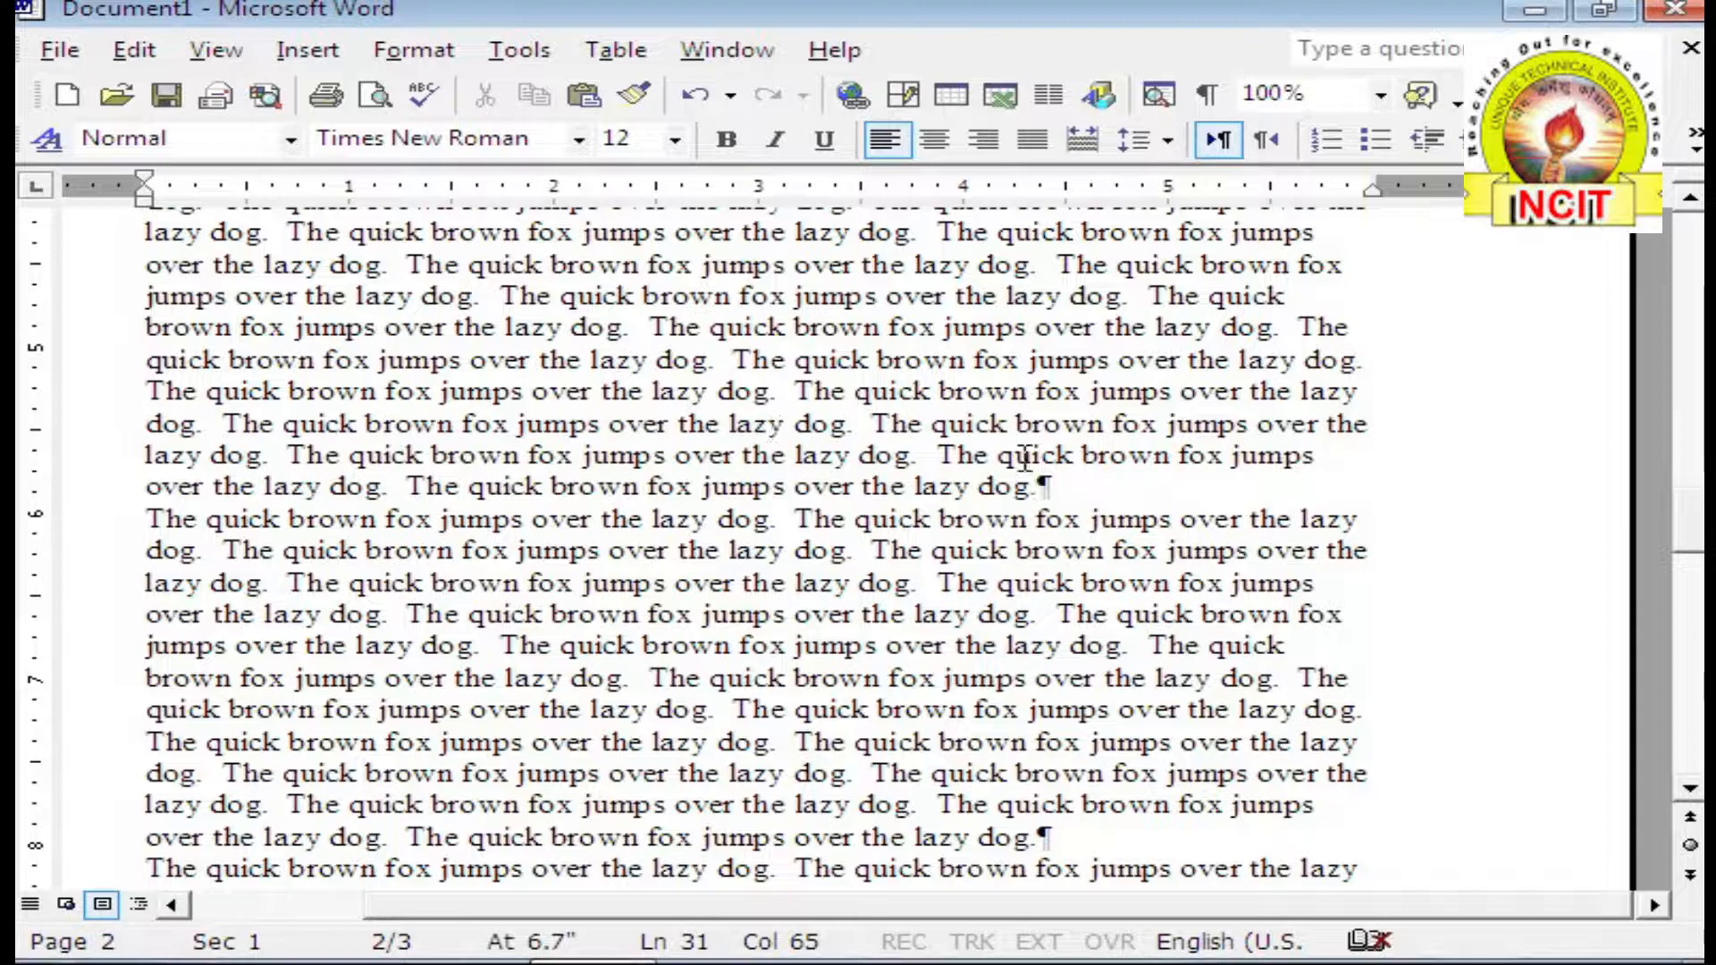
Step: Hide the paragraph marks and display the gridlines
left_click(214, 50)
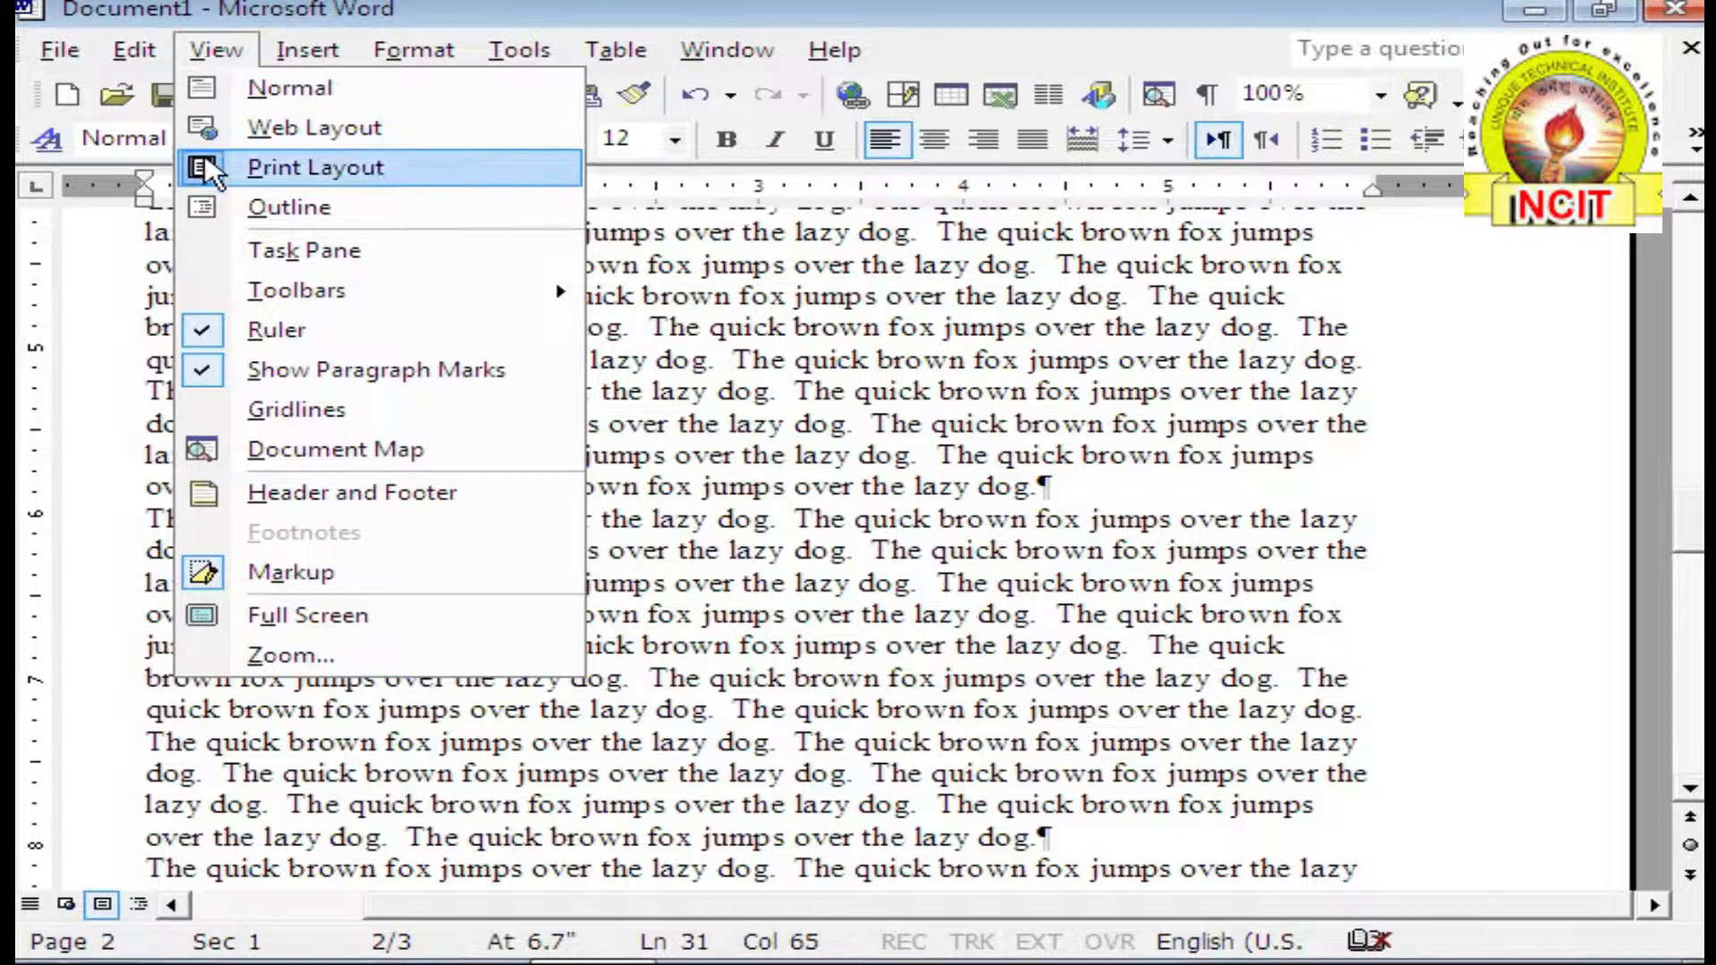
left_click(268, 370)
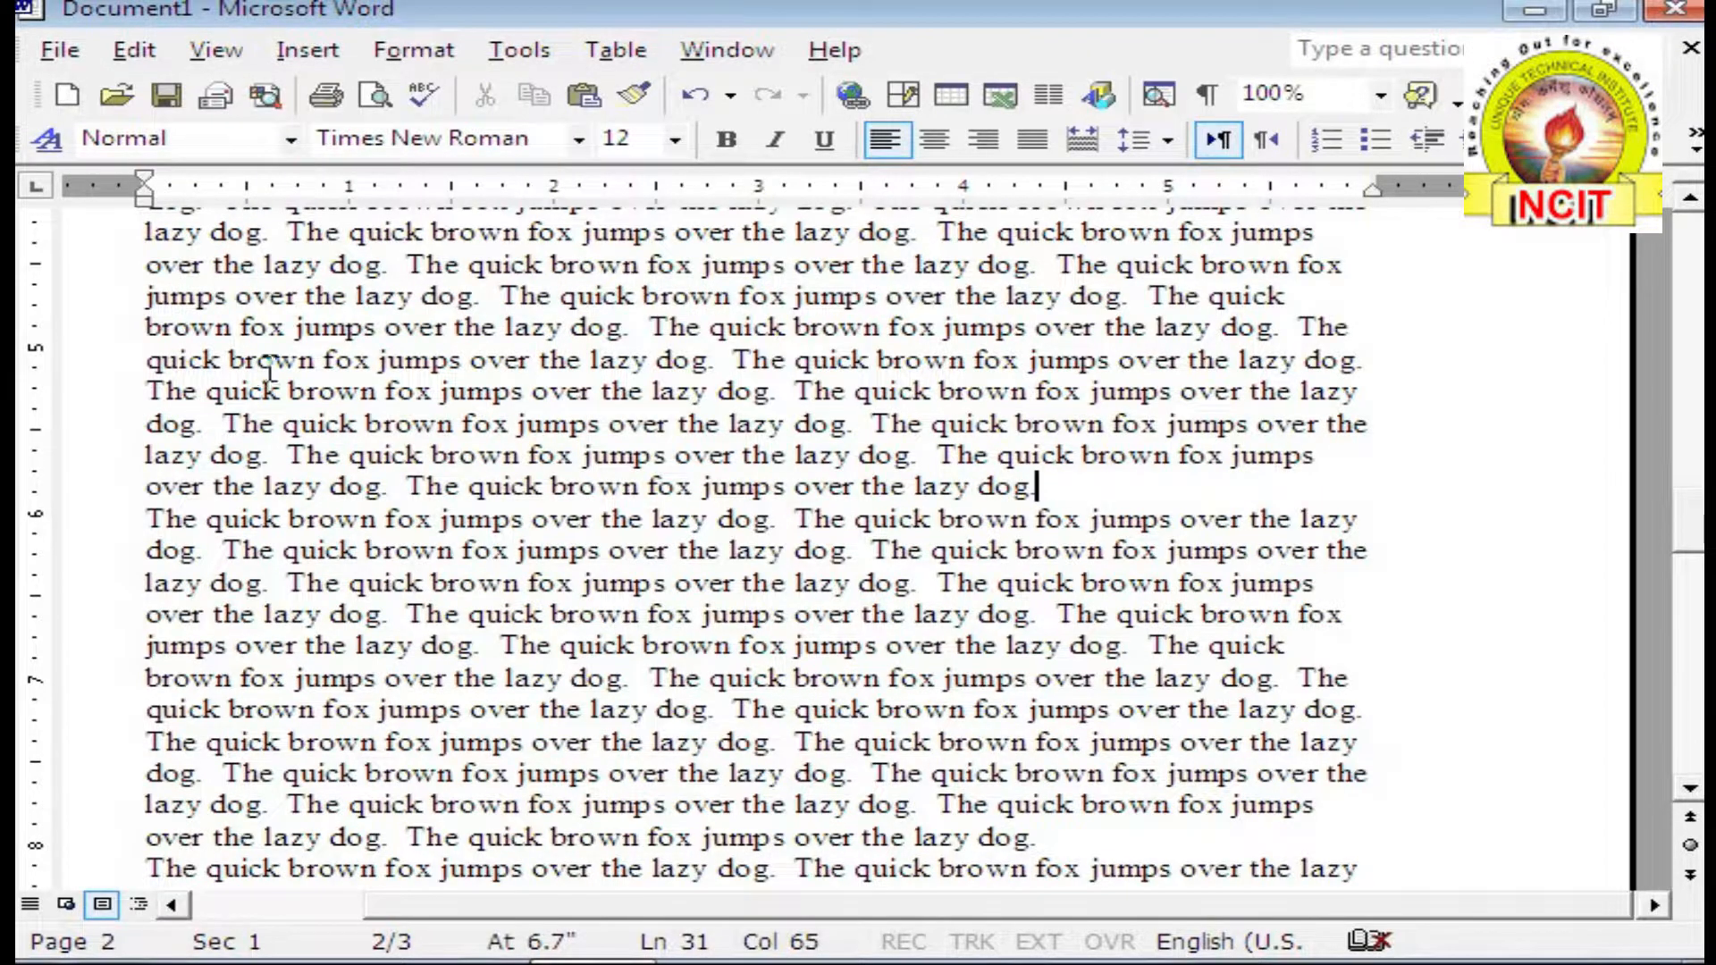
left_click(224, 50)
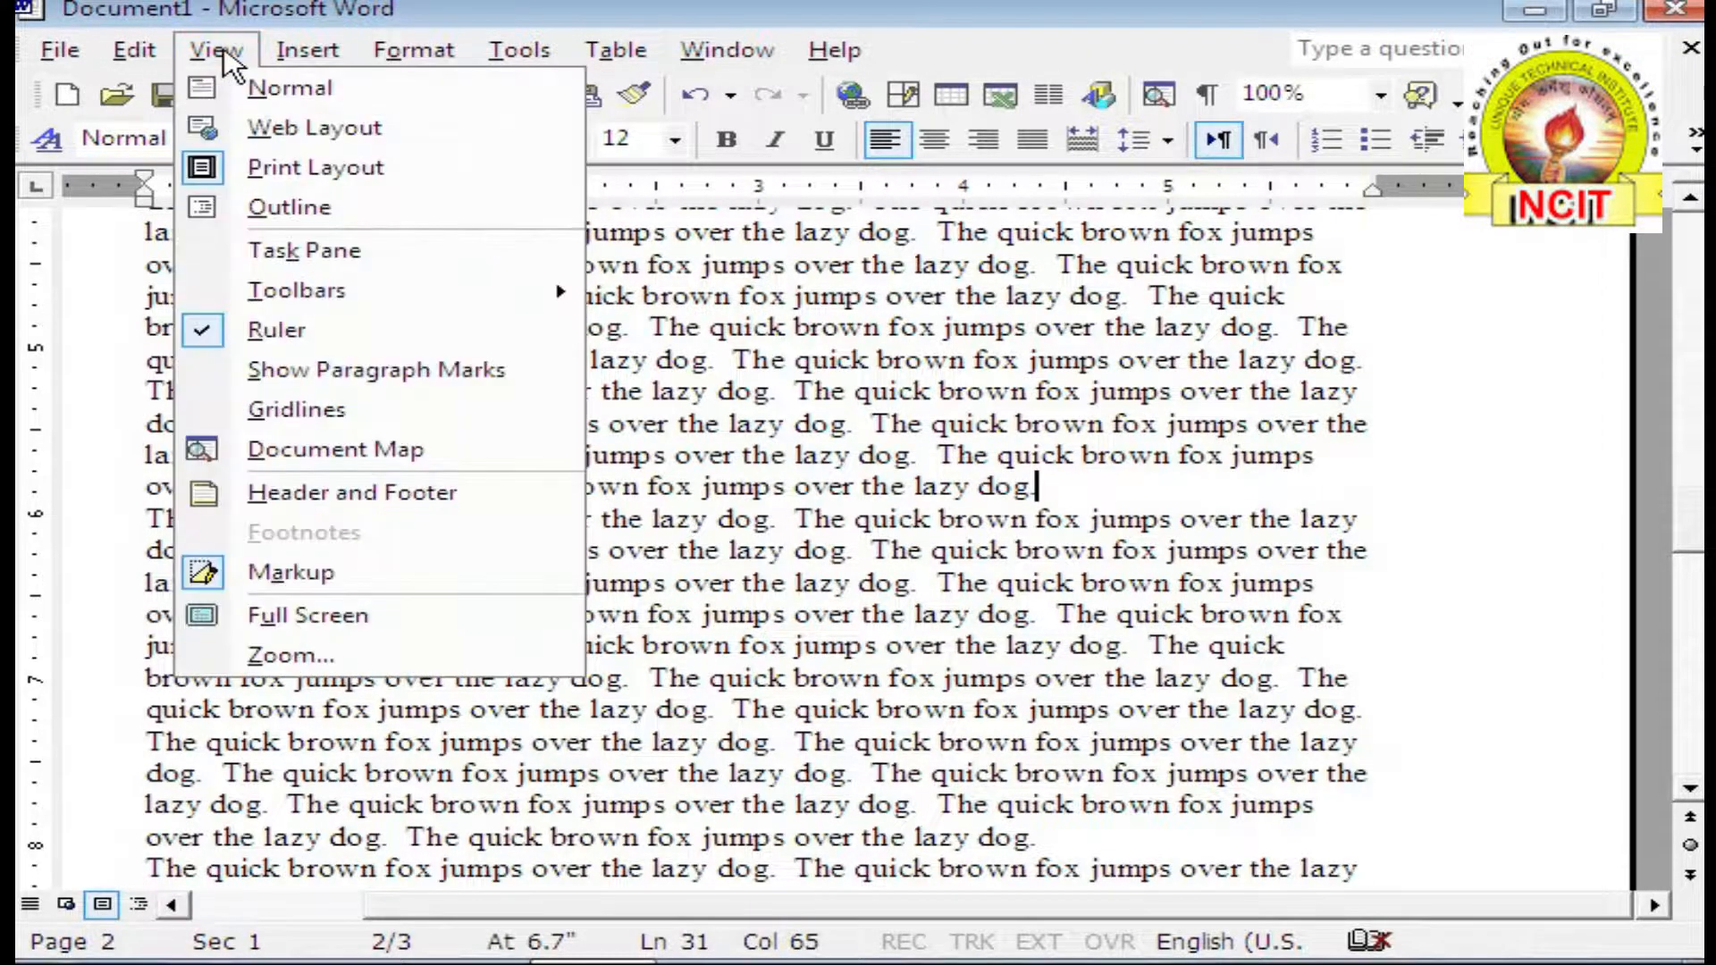
left_click(351, 416)
left_click(351, 419)
Step: Place the cursor on the empty line below the last paragraph on page 3 and start inserting clip art
scroll(579, 517, "down", 3)
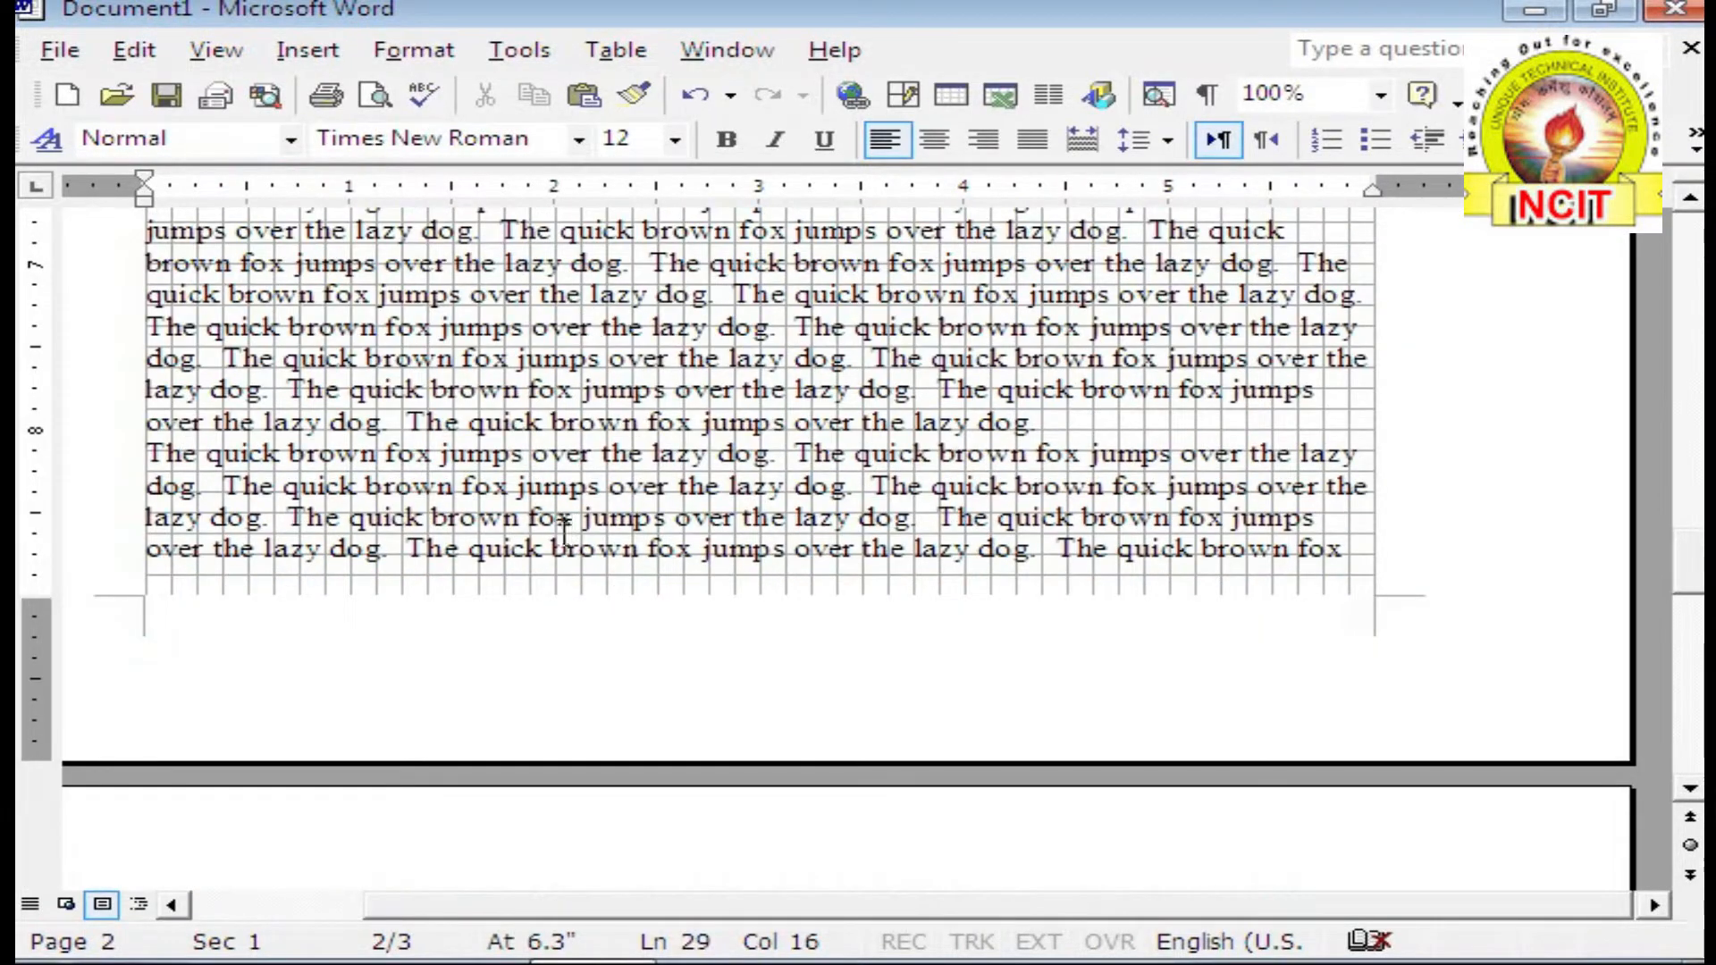
scroll(539, 593, "down", 10)
left_click(391, 598)
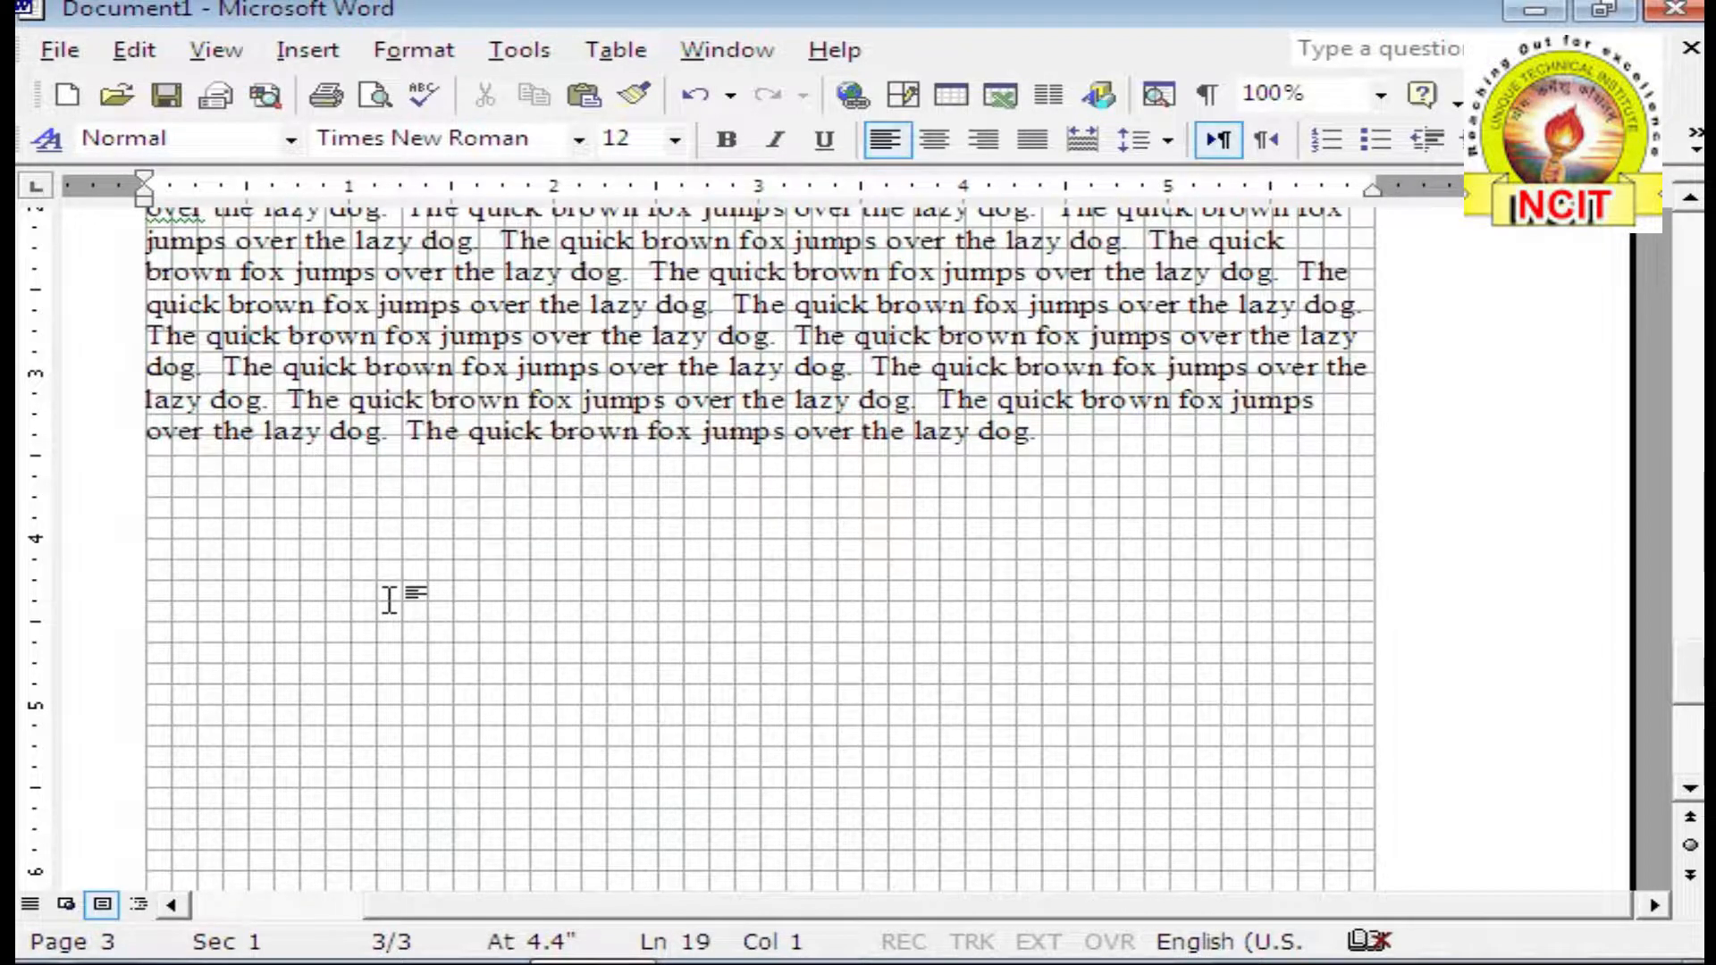
left_click(307, 50)
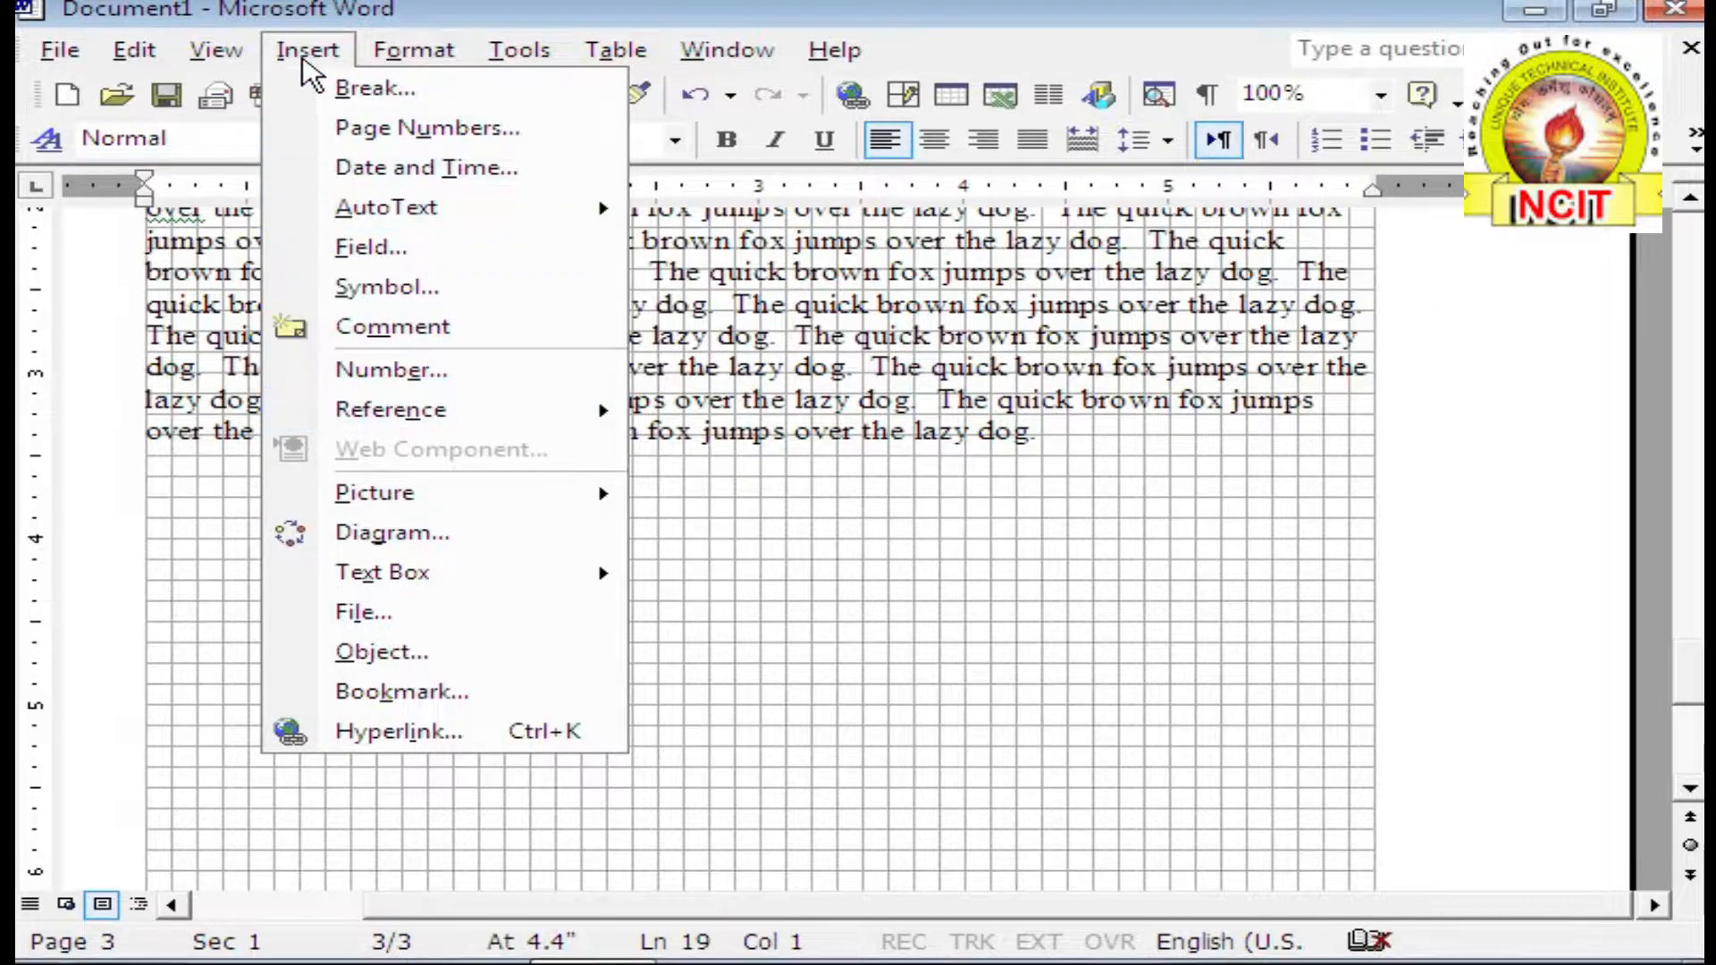
mouse_move(394, 494)
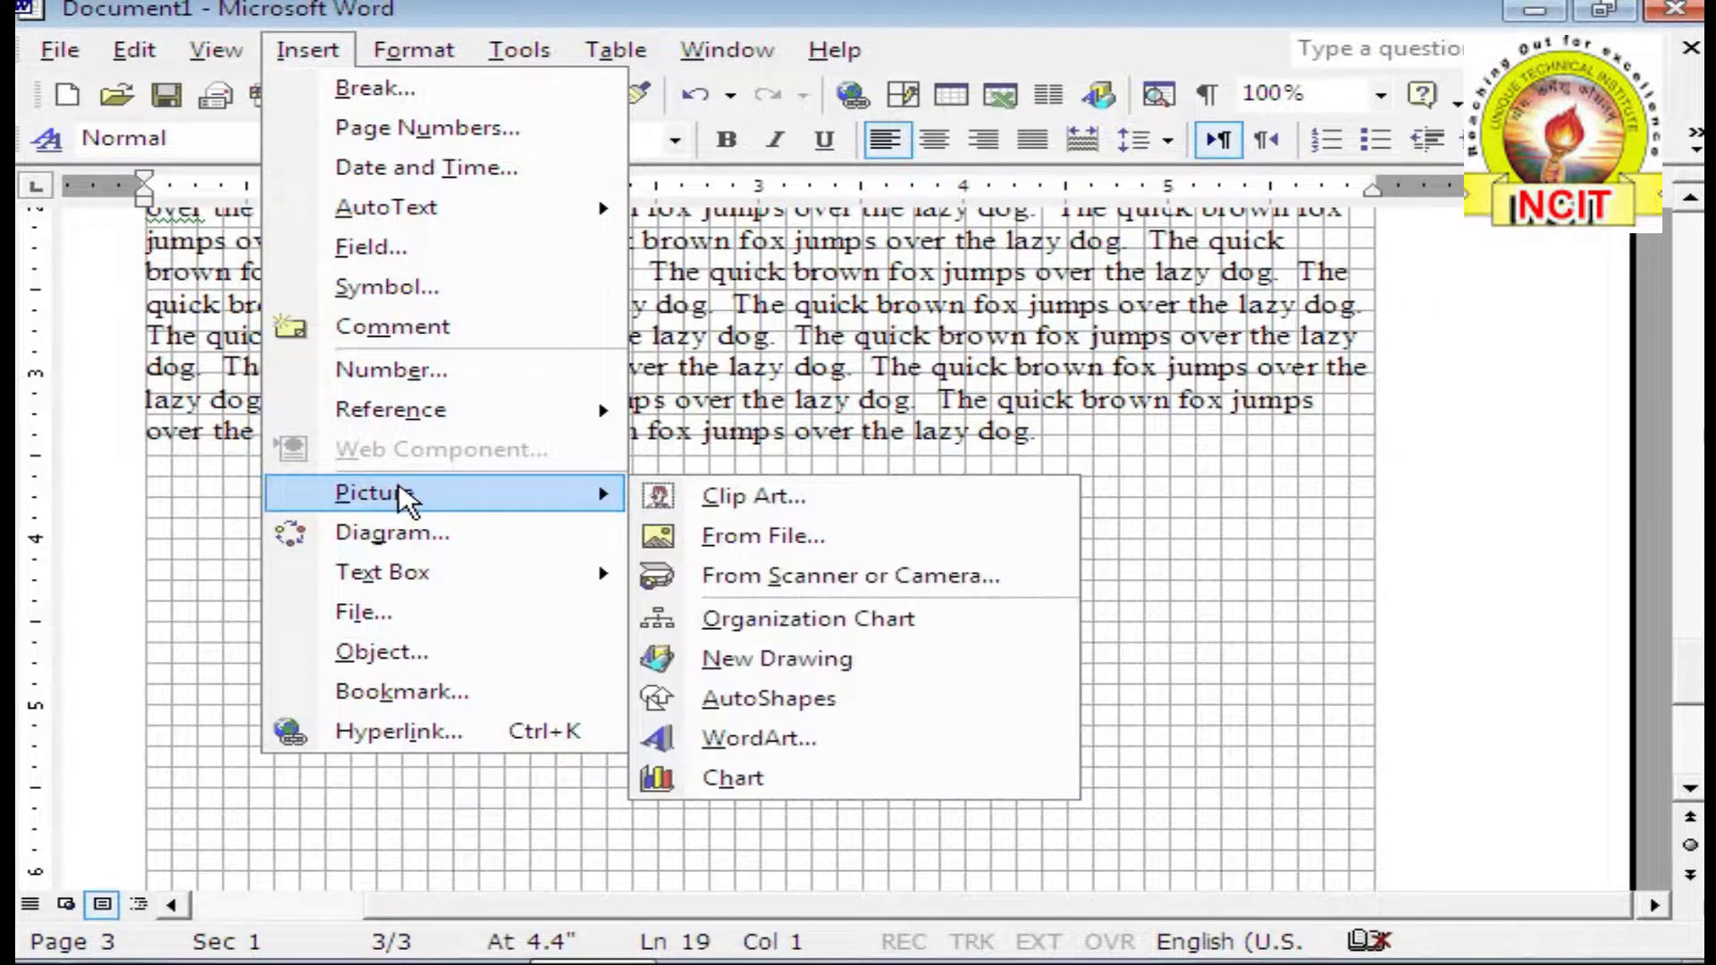
left_click(735, 501)
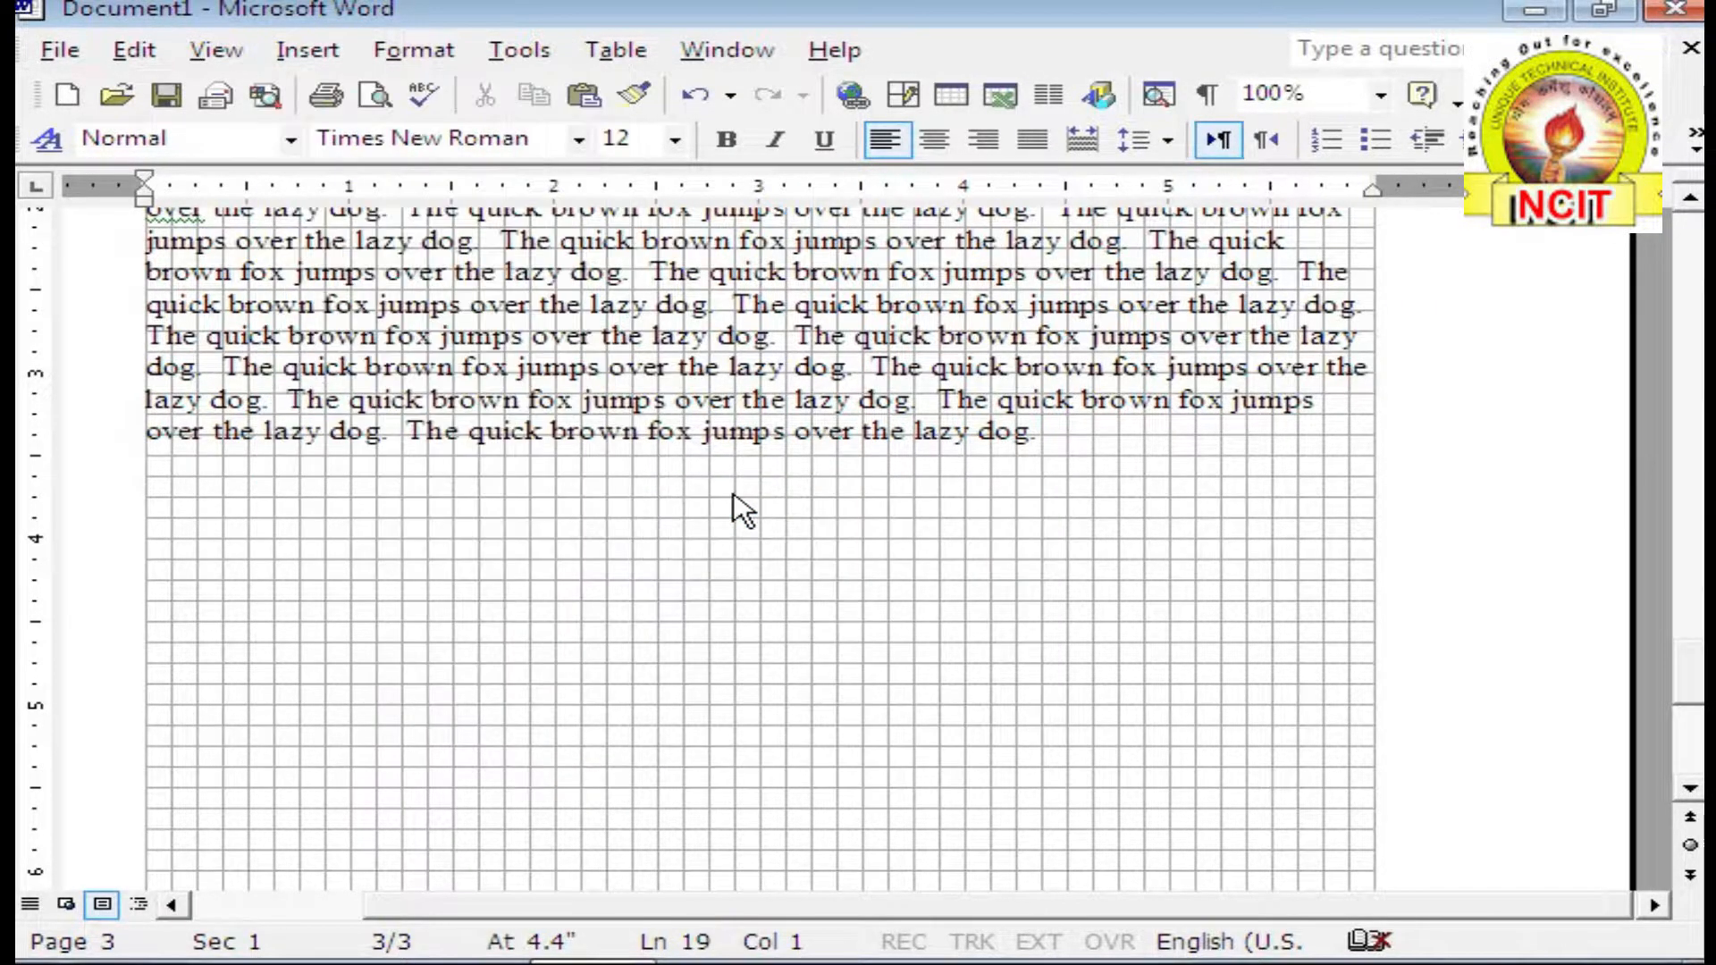
left_click(942, 594)
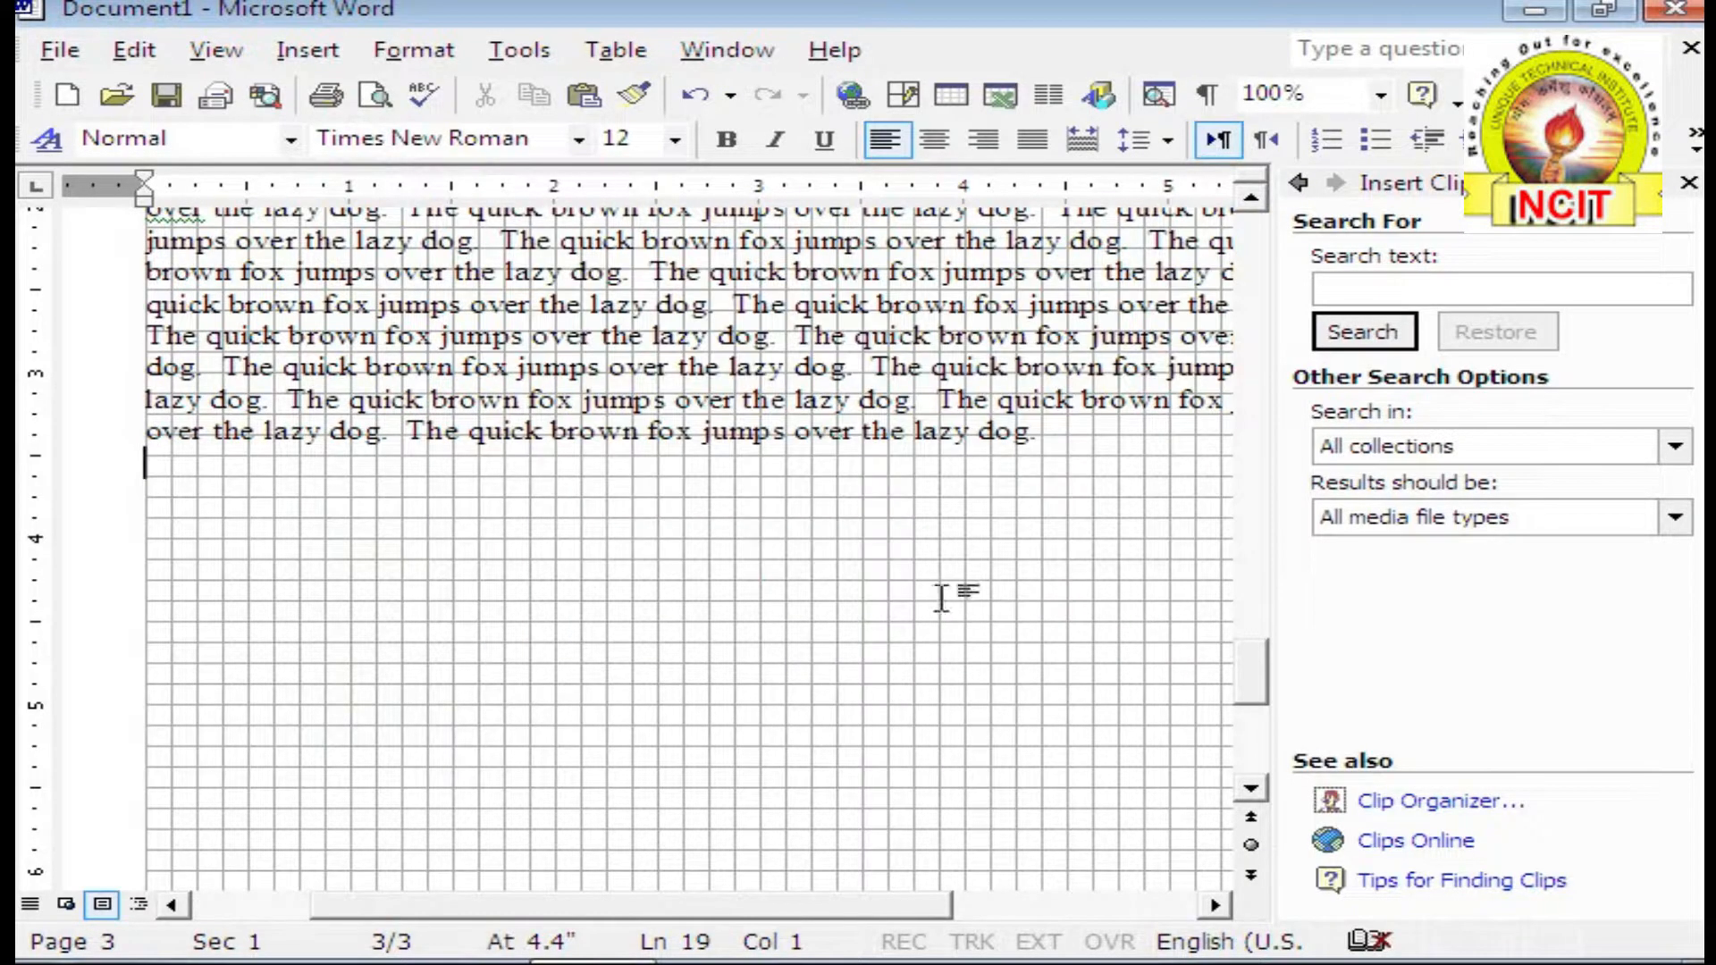
Step: Search all clip art collections without a keyword and insert the clip of a woman working at a computer
left_click(1360, 342)
left_click(1671, 669)
left_click(1671, 668)
left_click(1671, 669)
left_click(1671, 670)
left_click(1671, 669)
left_click(1671, 668)
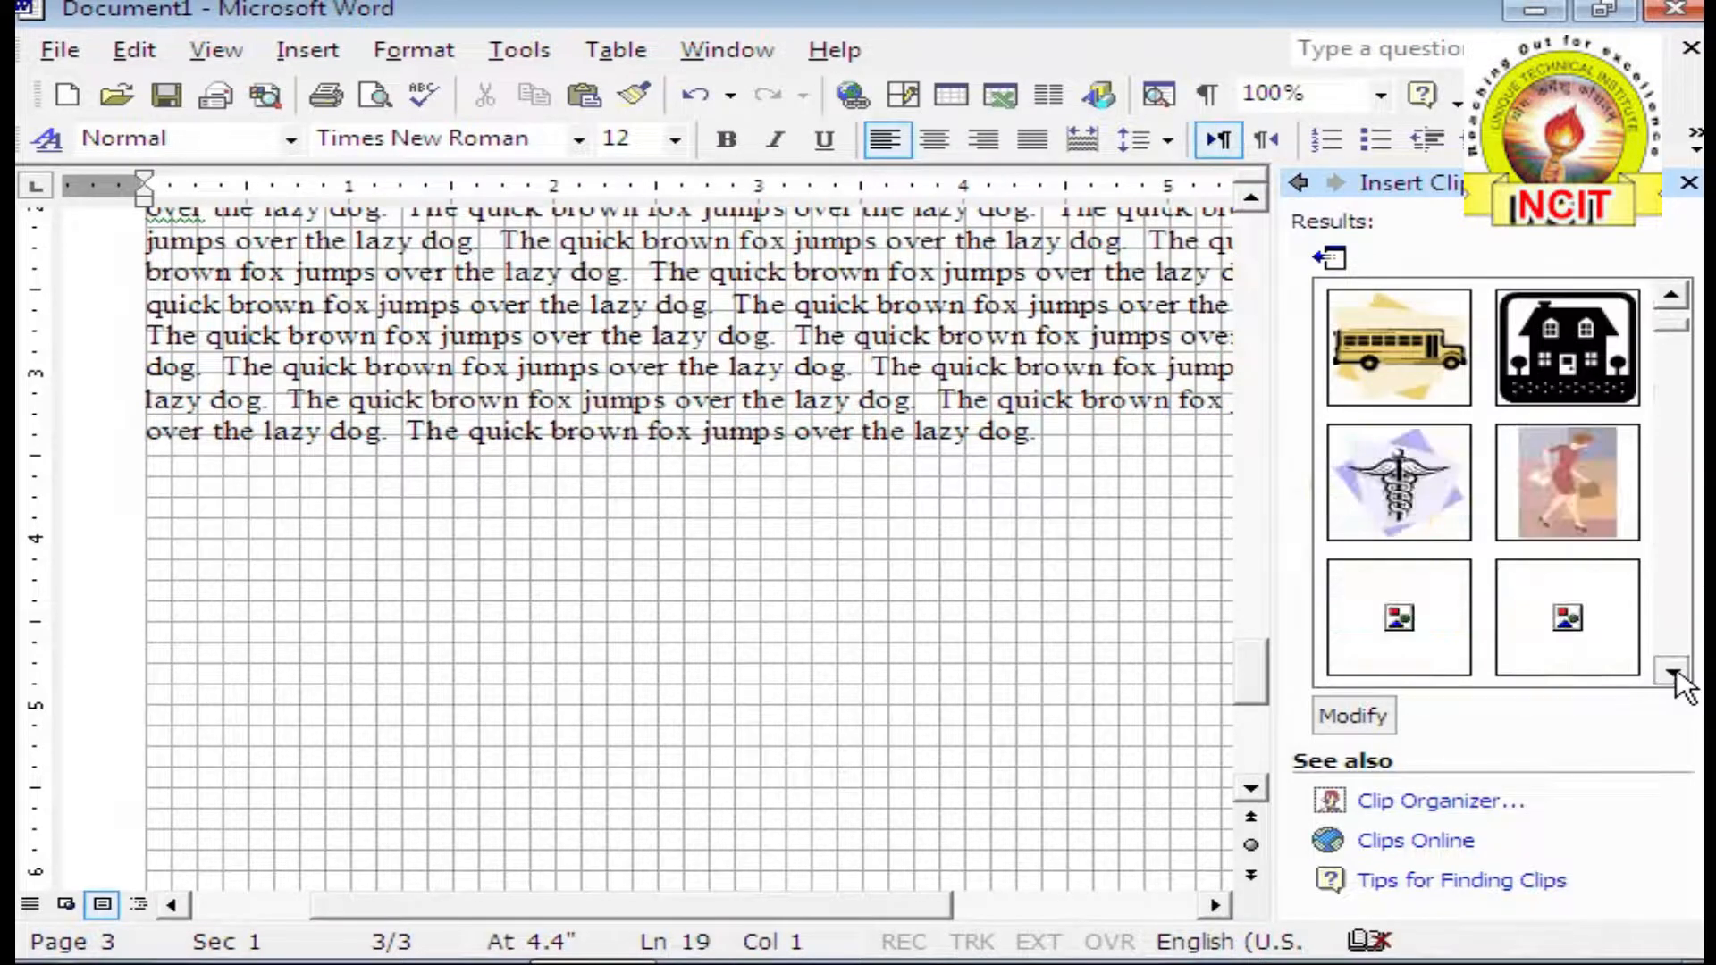
left_click(1580, 615)
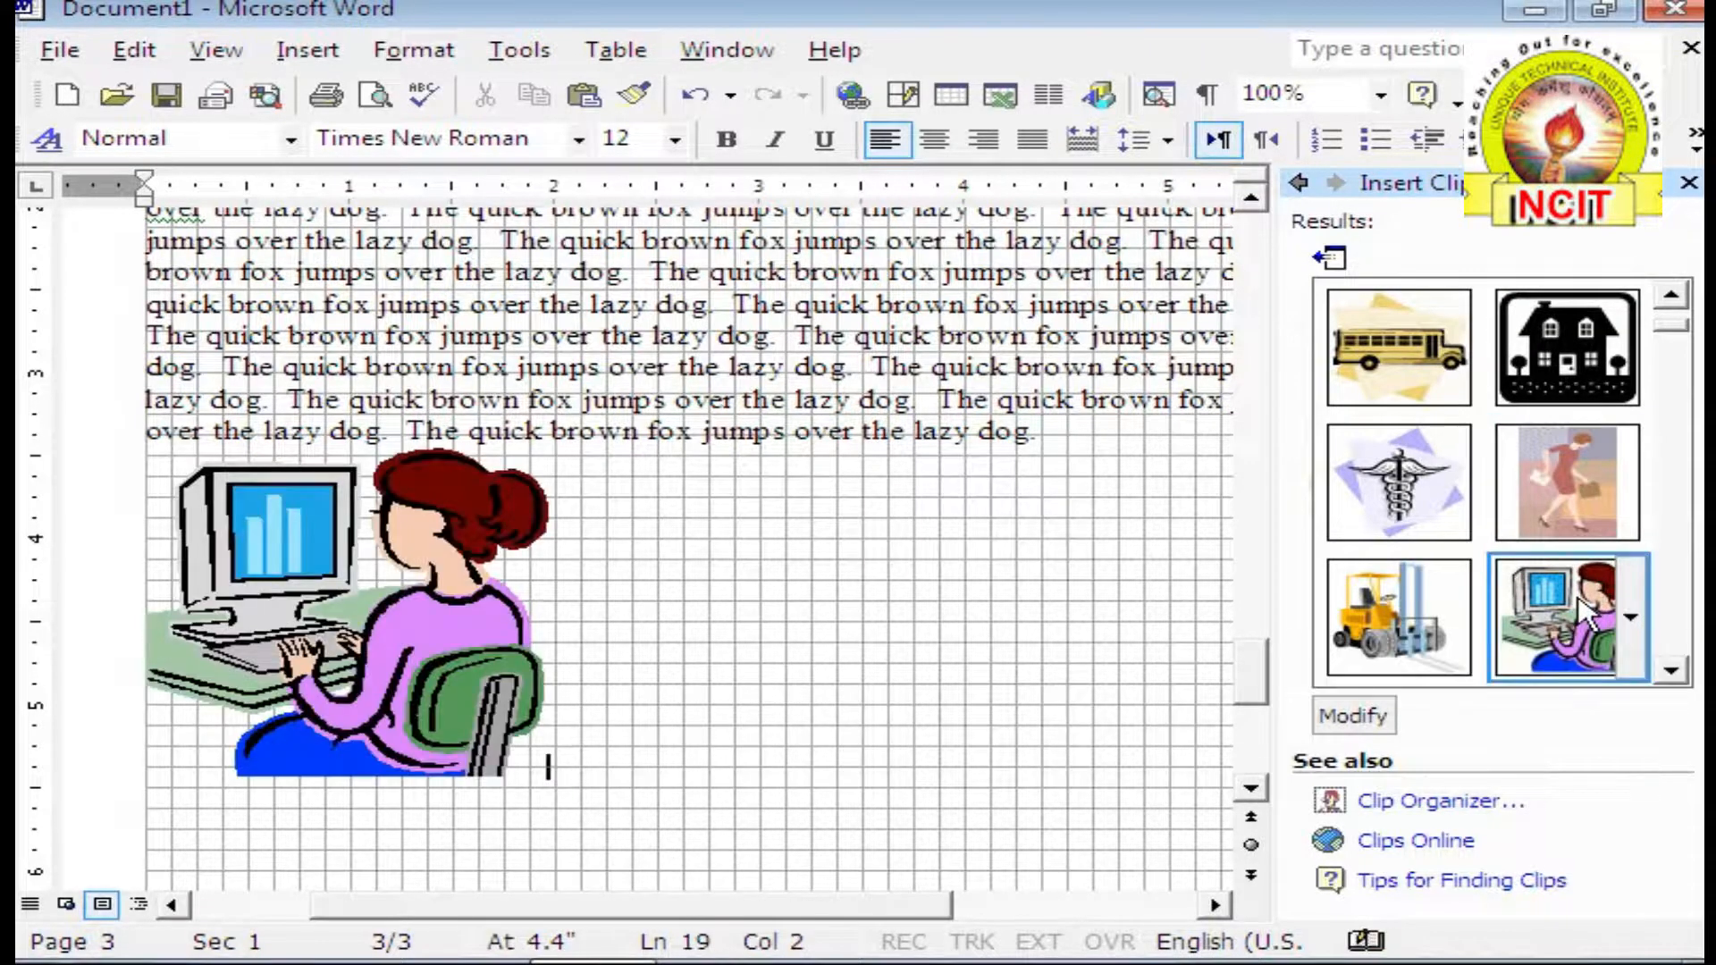
Step: Set text wrapping on the clip art of the woman at the computer so that it floats with text around it
left_click(358, 711)
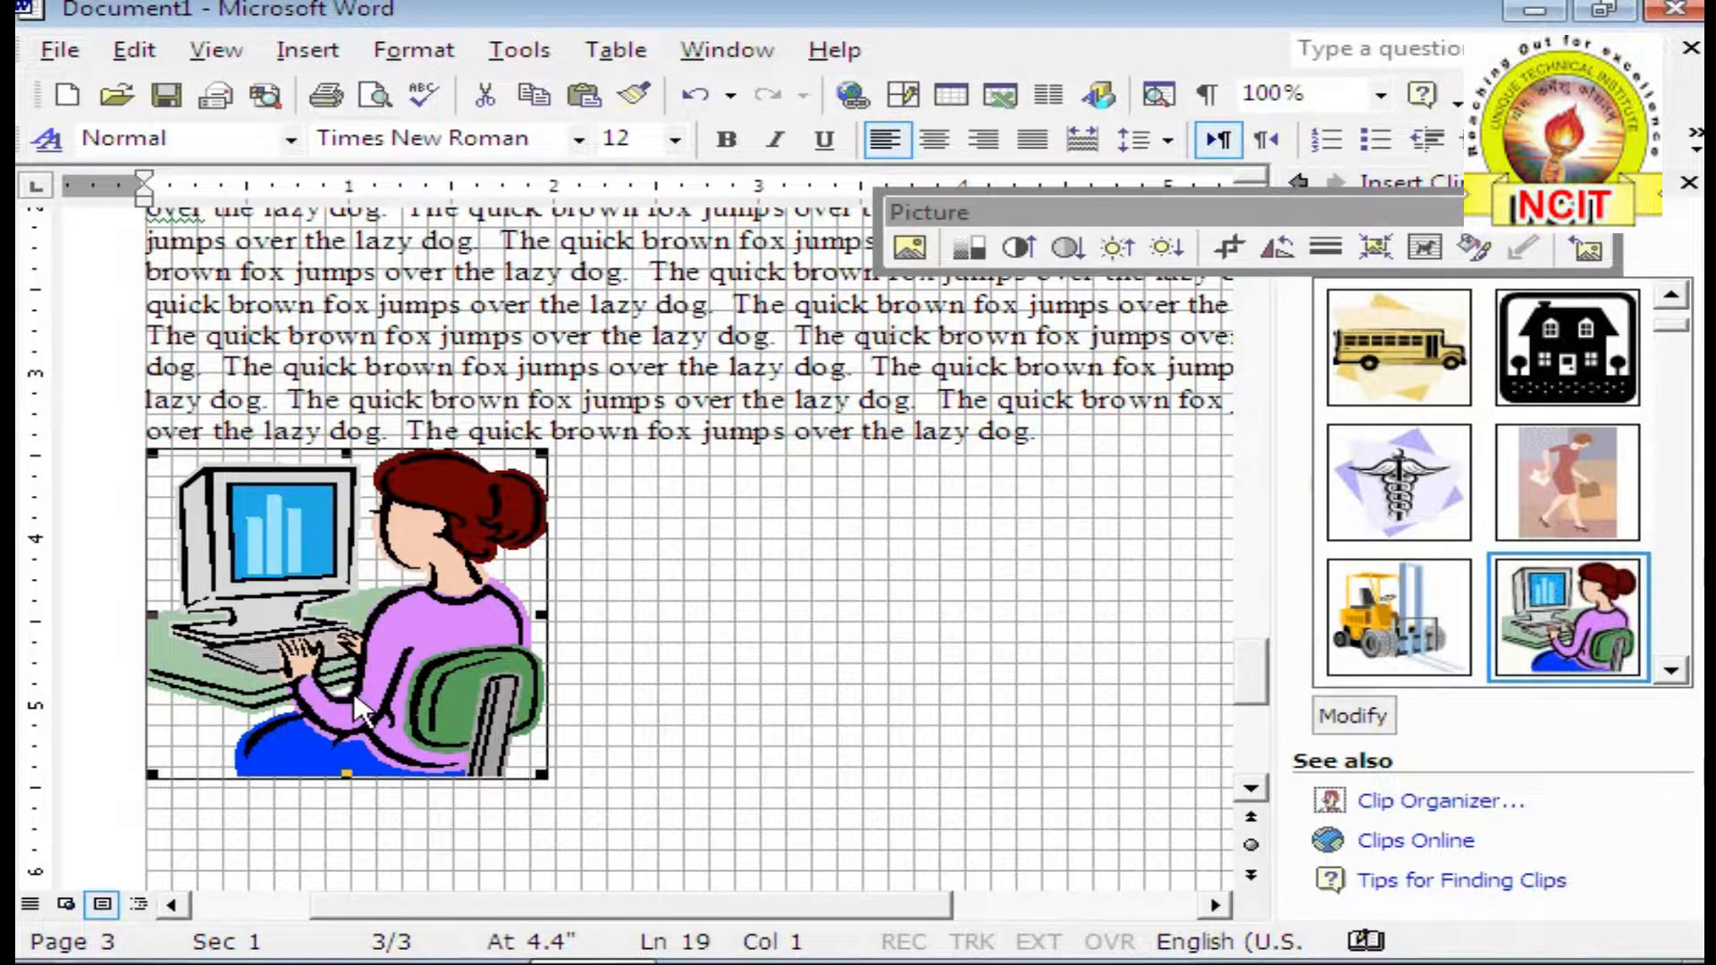
left_click_drag(1032, 206, 410, 279)
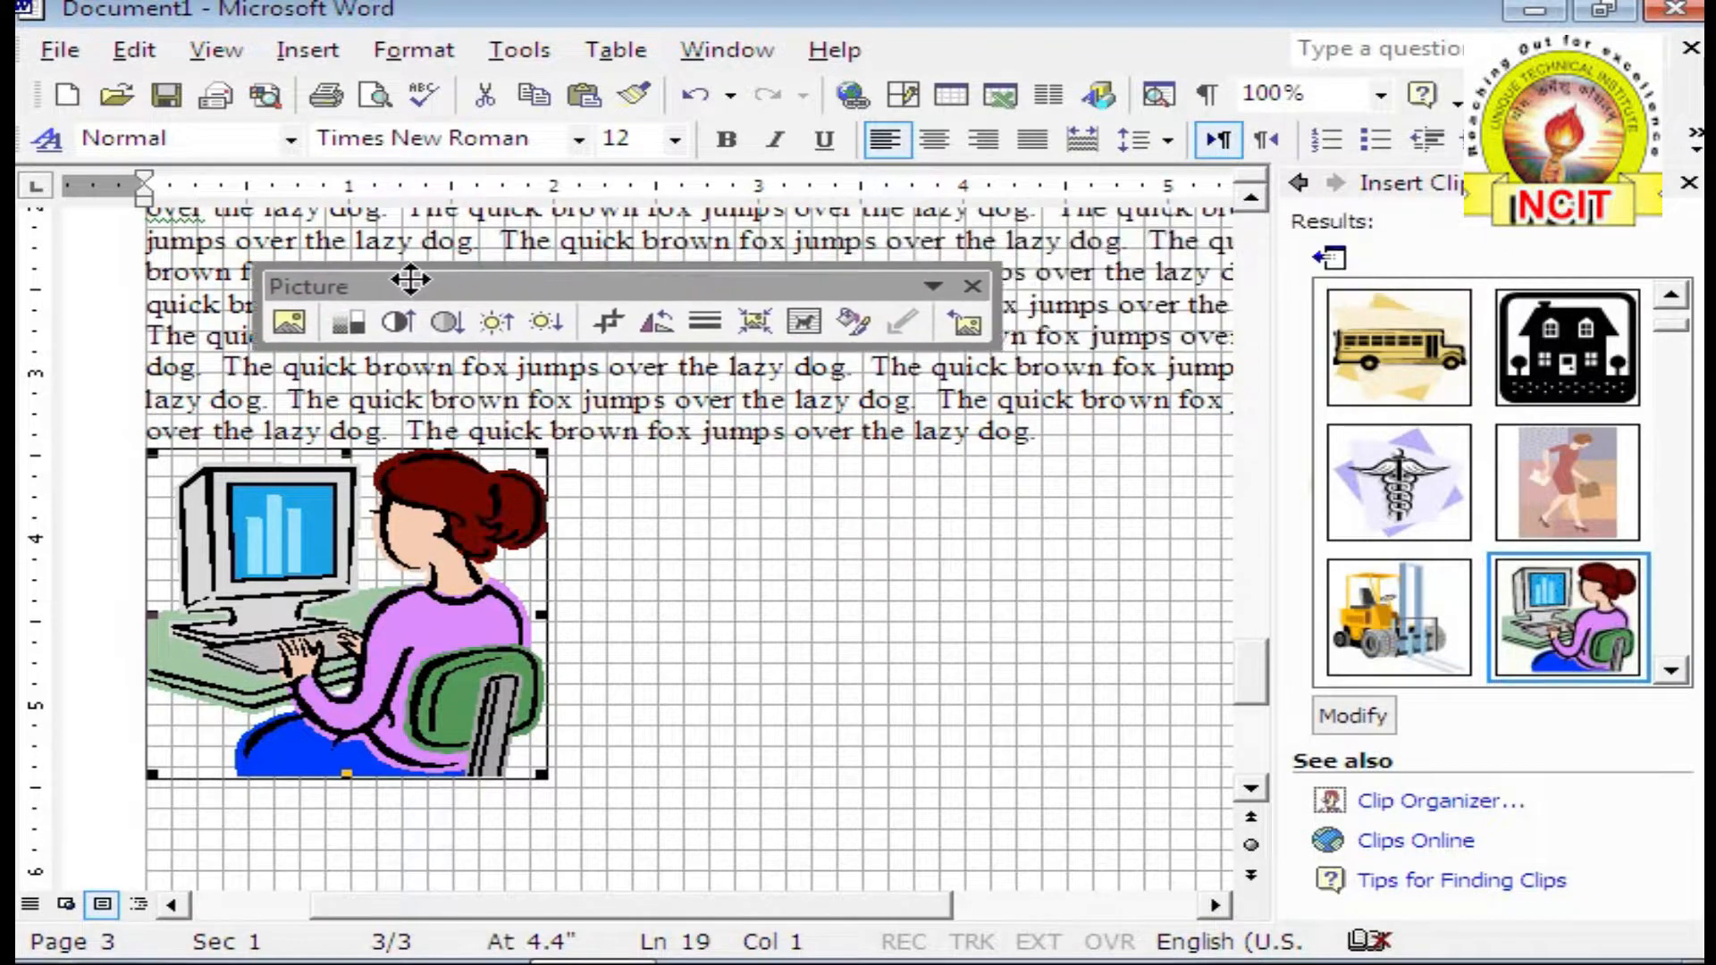
left_click(806, 318)
left_click(878, 422)
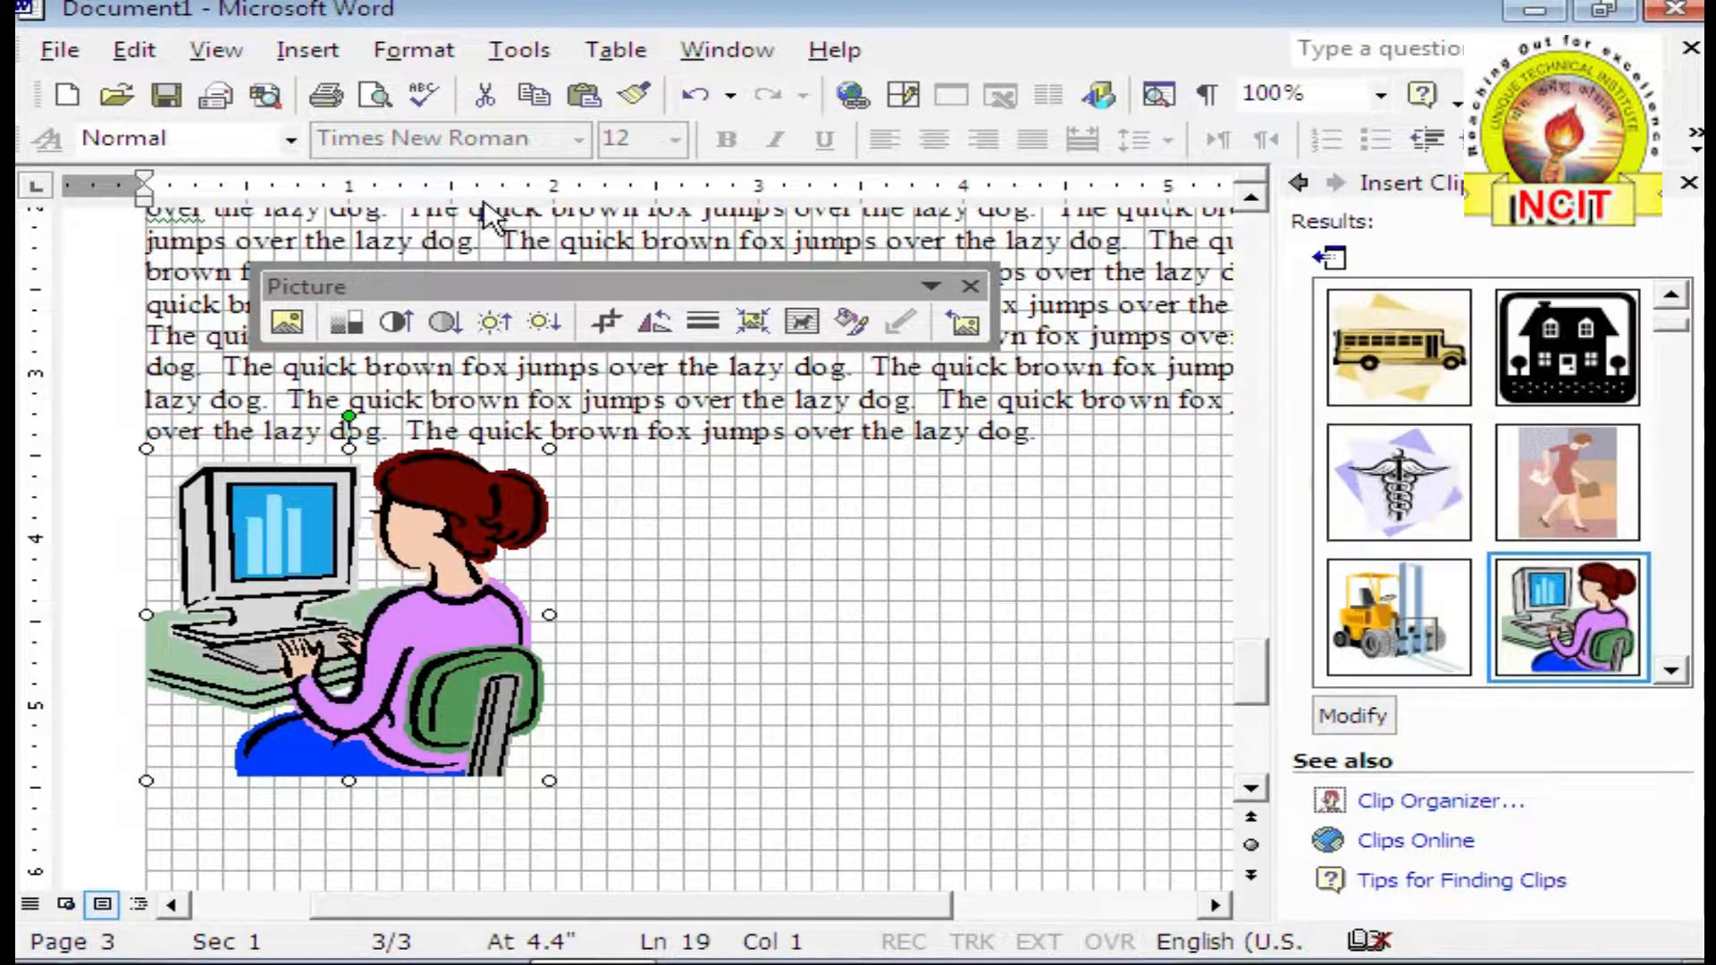
Step: Hide the task pane and move the clip art about 0.5 inch to the right along the gridlines
left_click(228, 51)
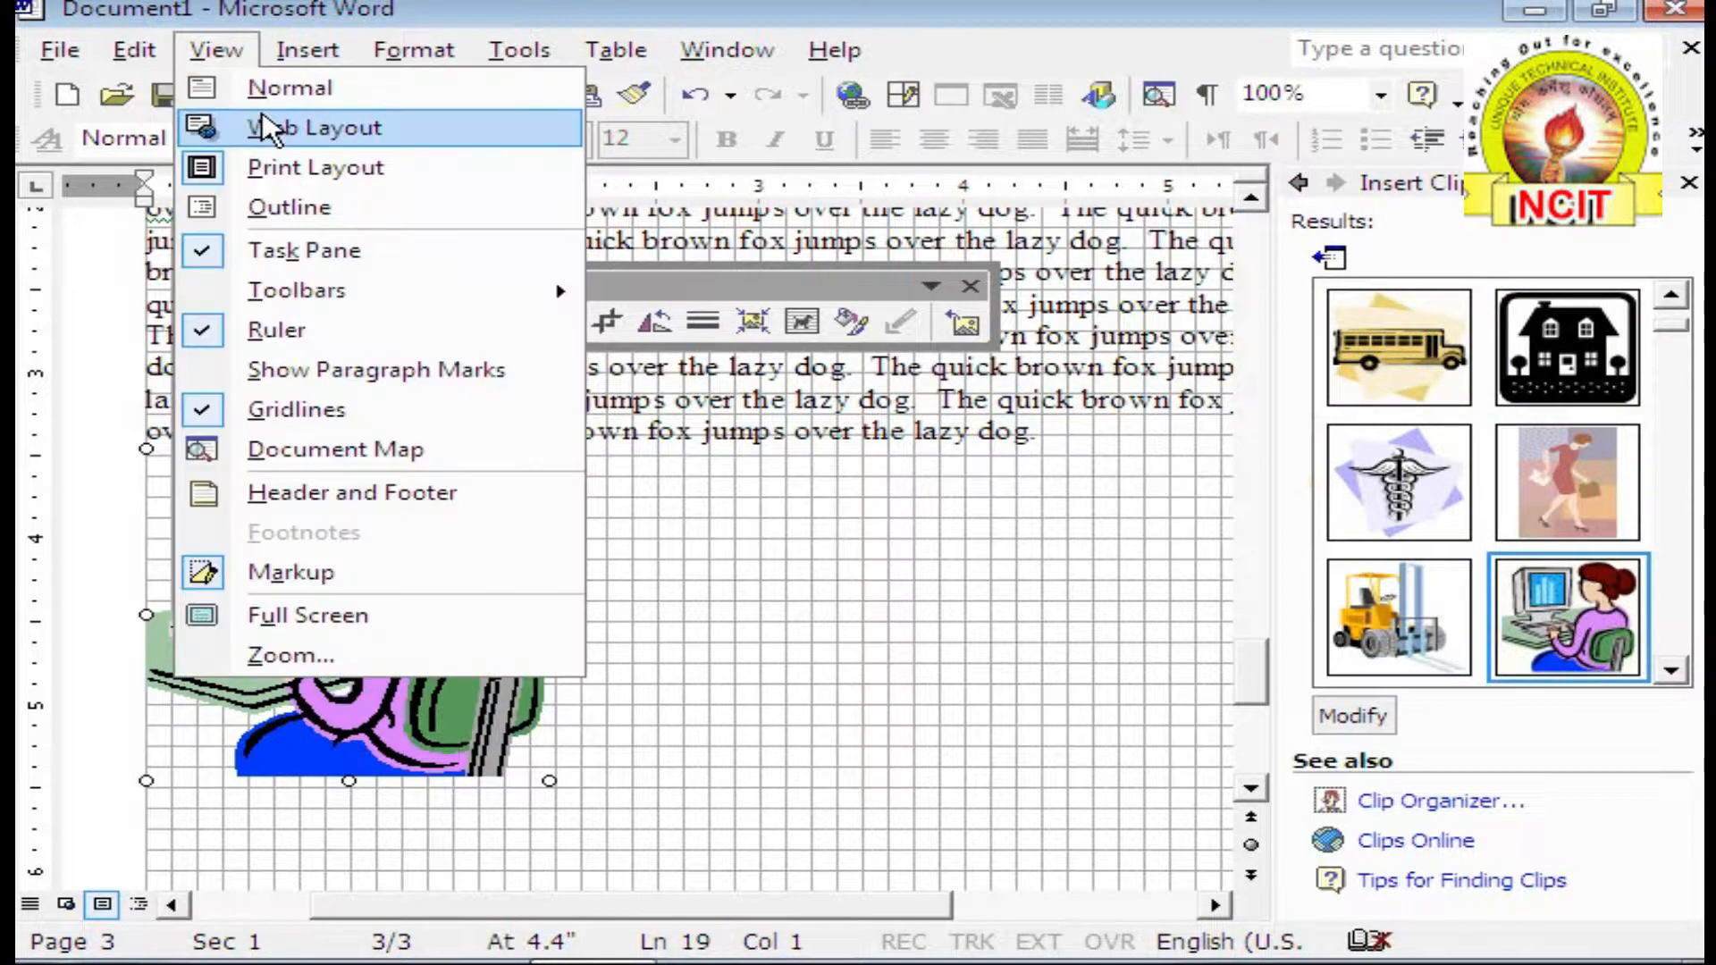
left_click(284, 252)
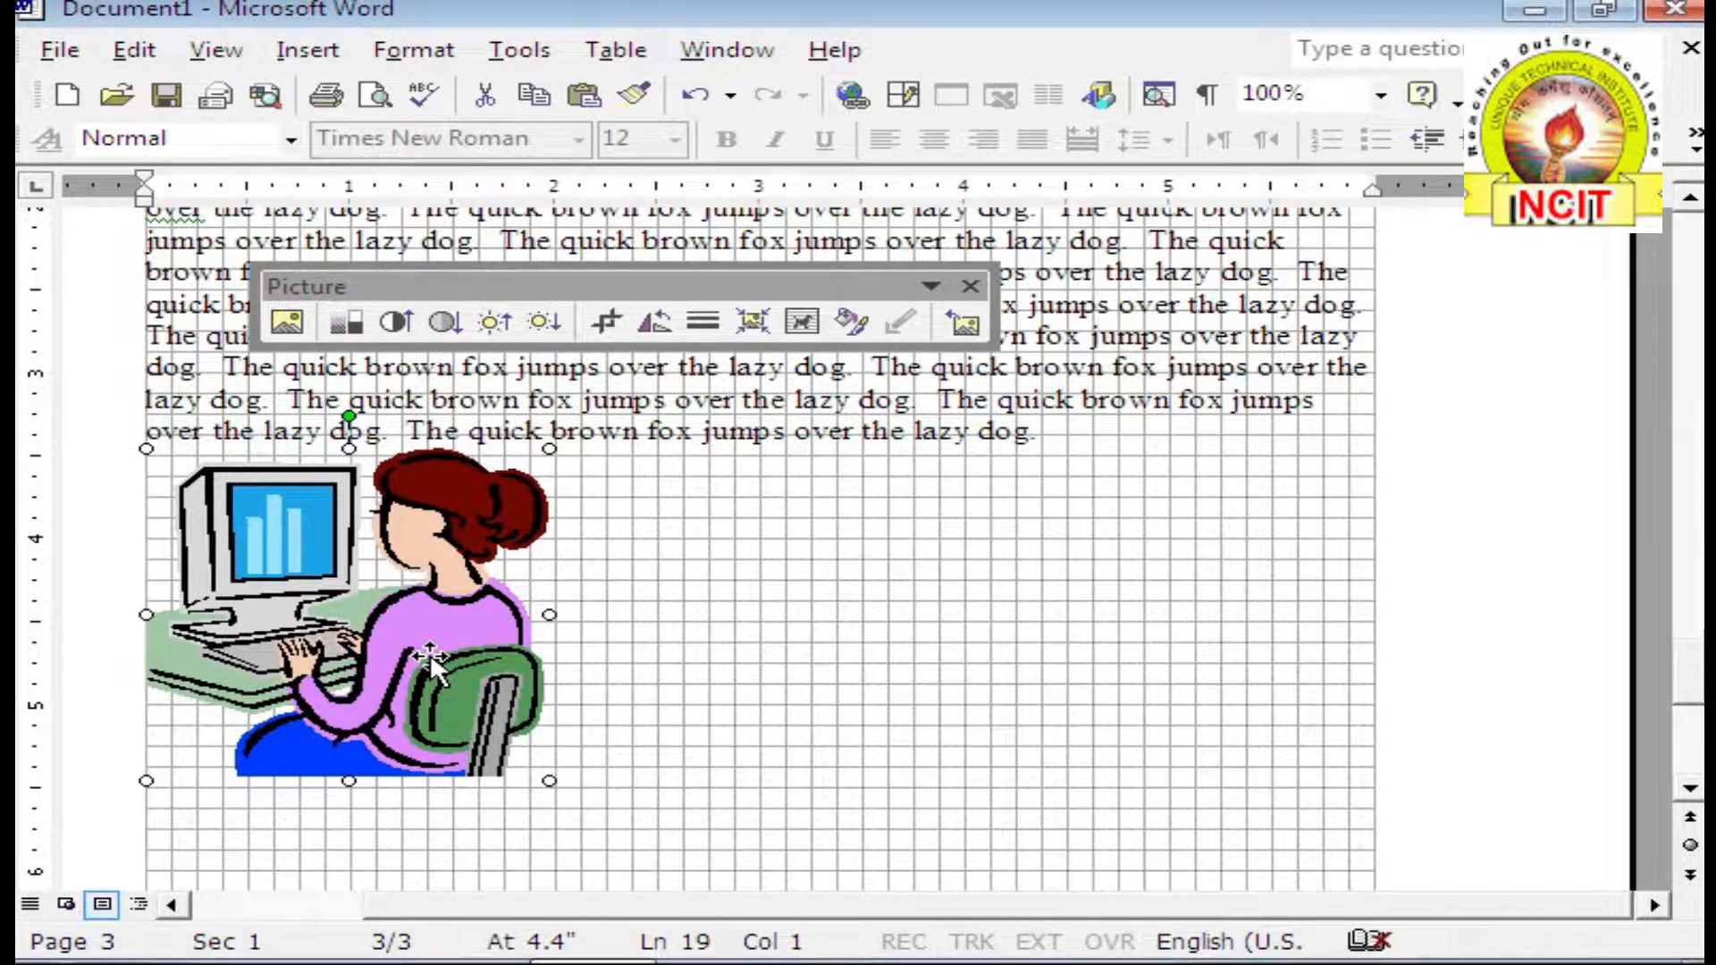
left_click_drag(430, 652, 456, 644)
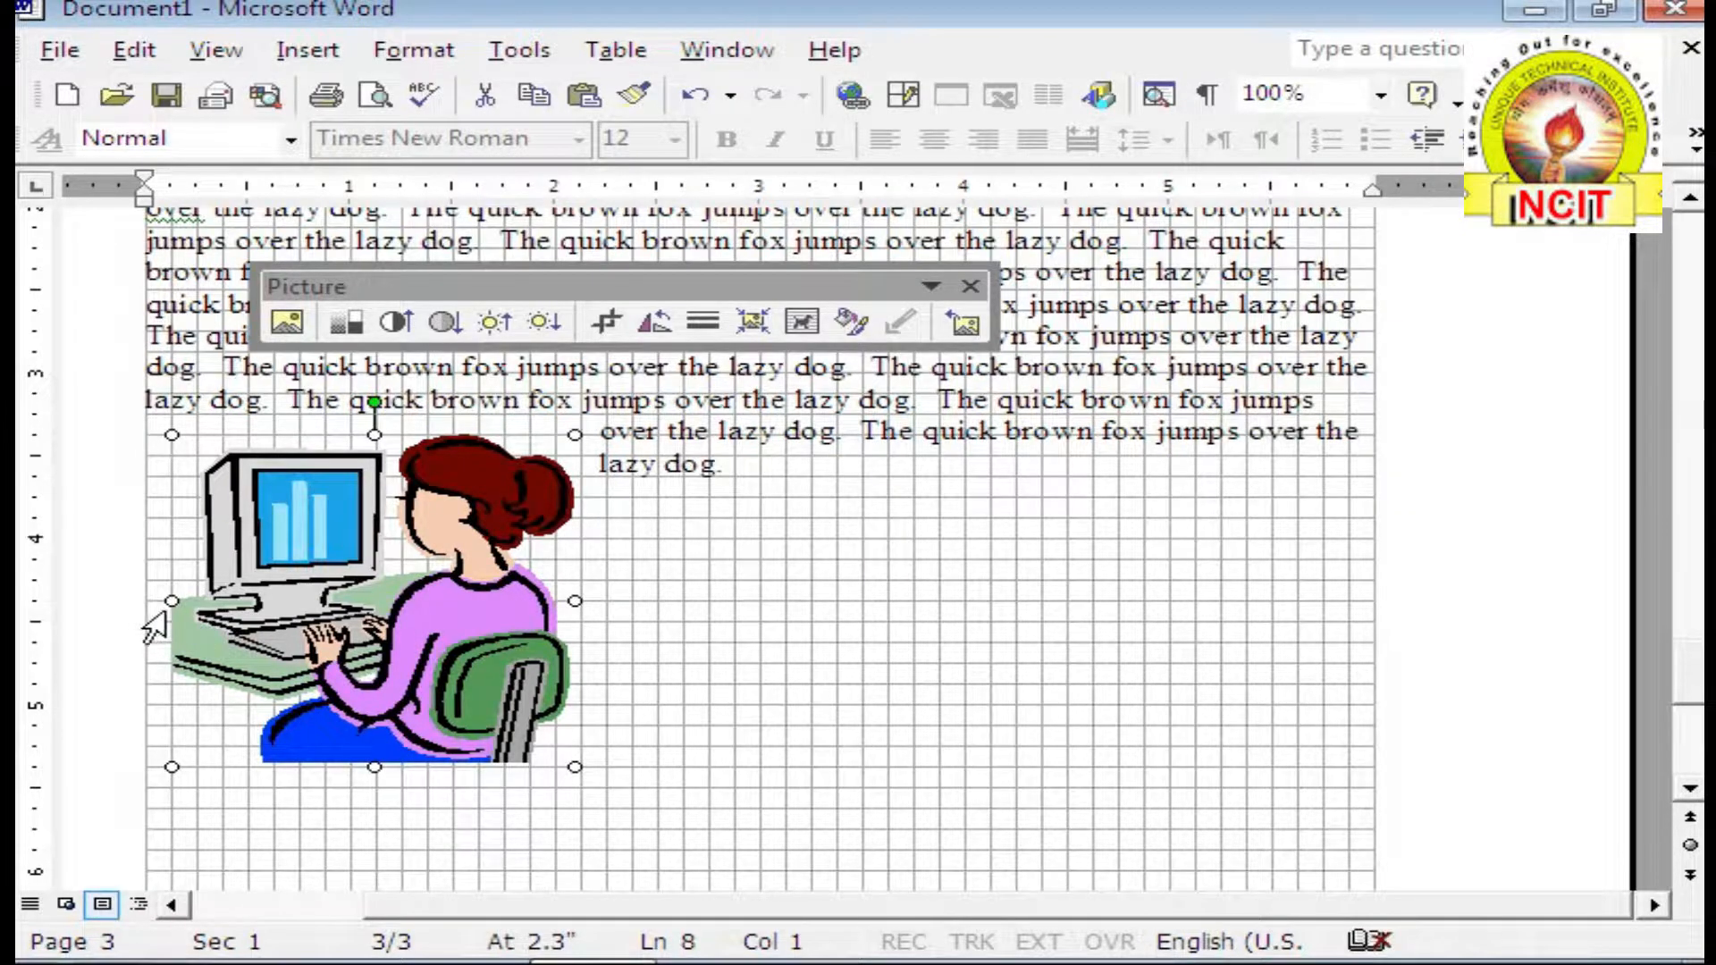
left_click_drag(483, 675, 560, 675)
left_click(751, 582)
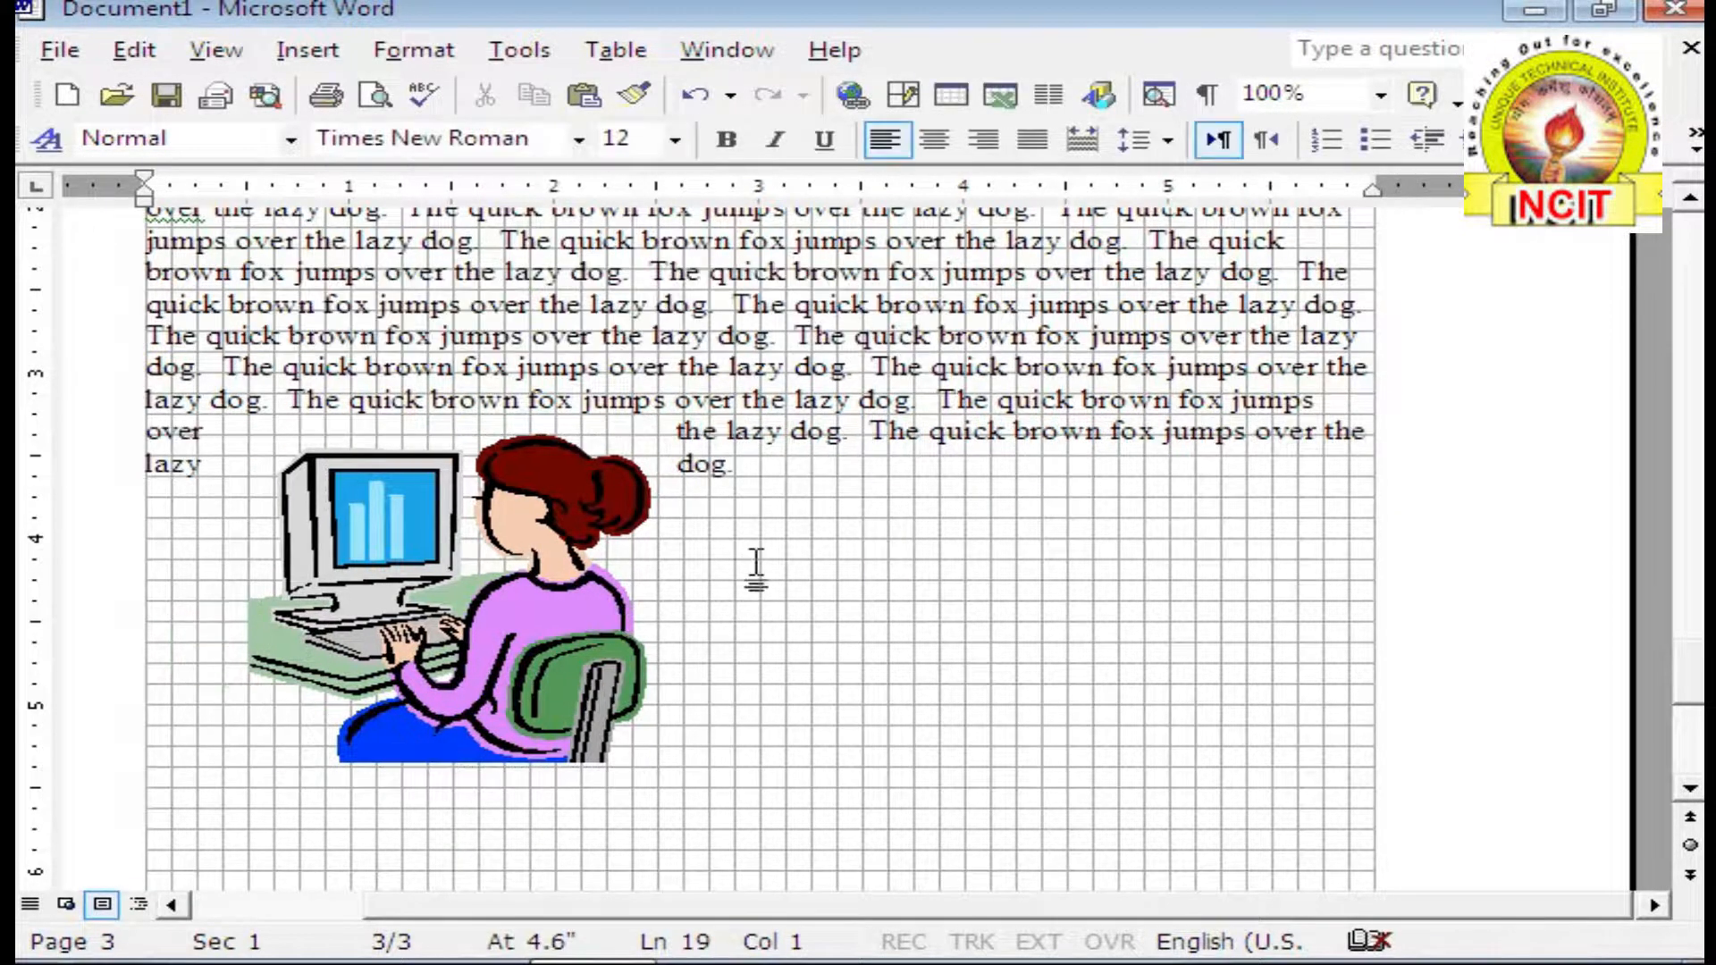
Step: Set the zoom to 200% and move the clip art along the grid so its left edge sits at the 1-inch ruler mark
left_click(1380, 93)
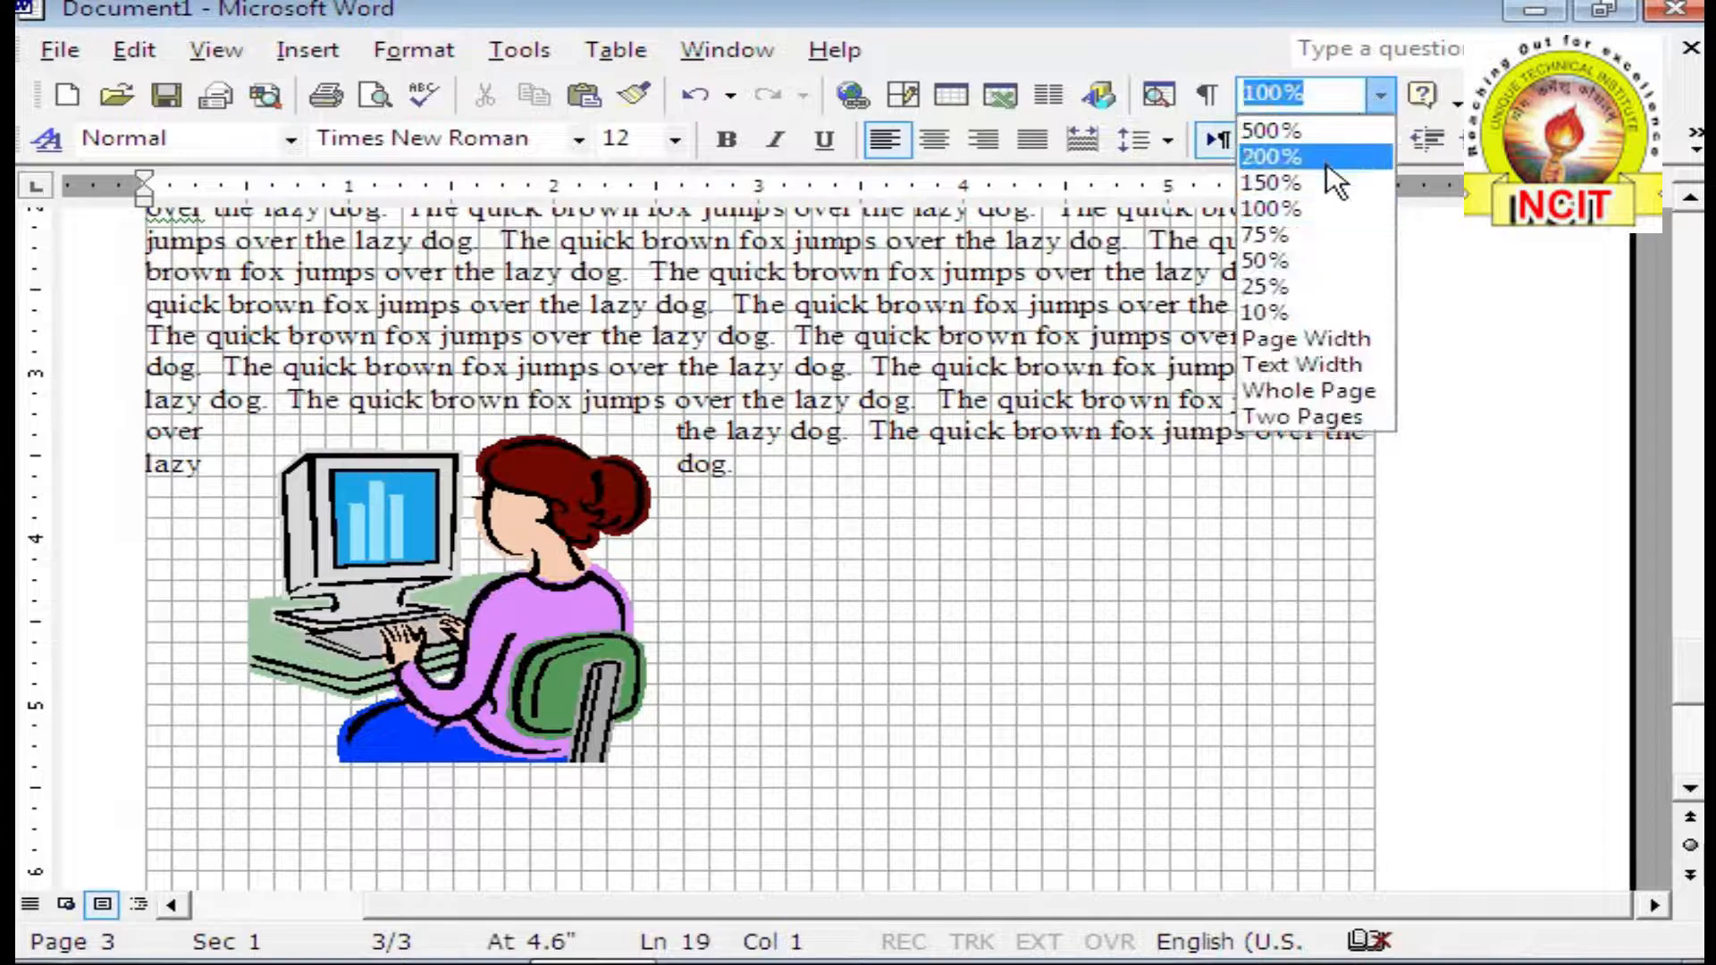
left_click(1292, 153)
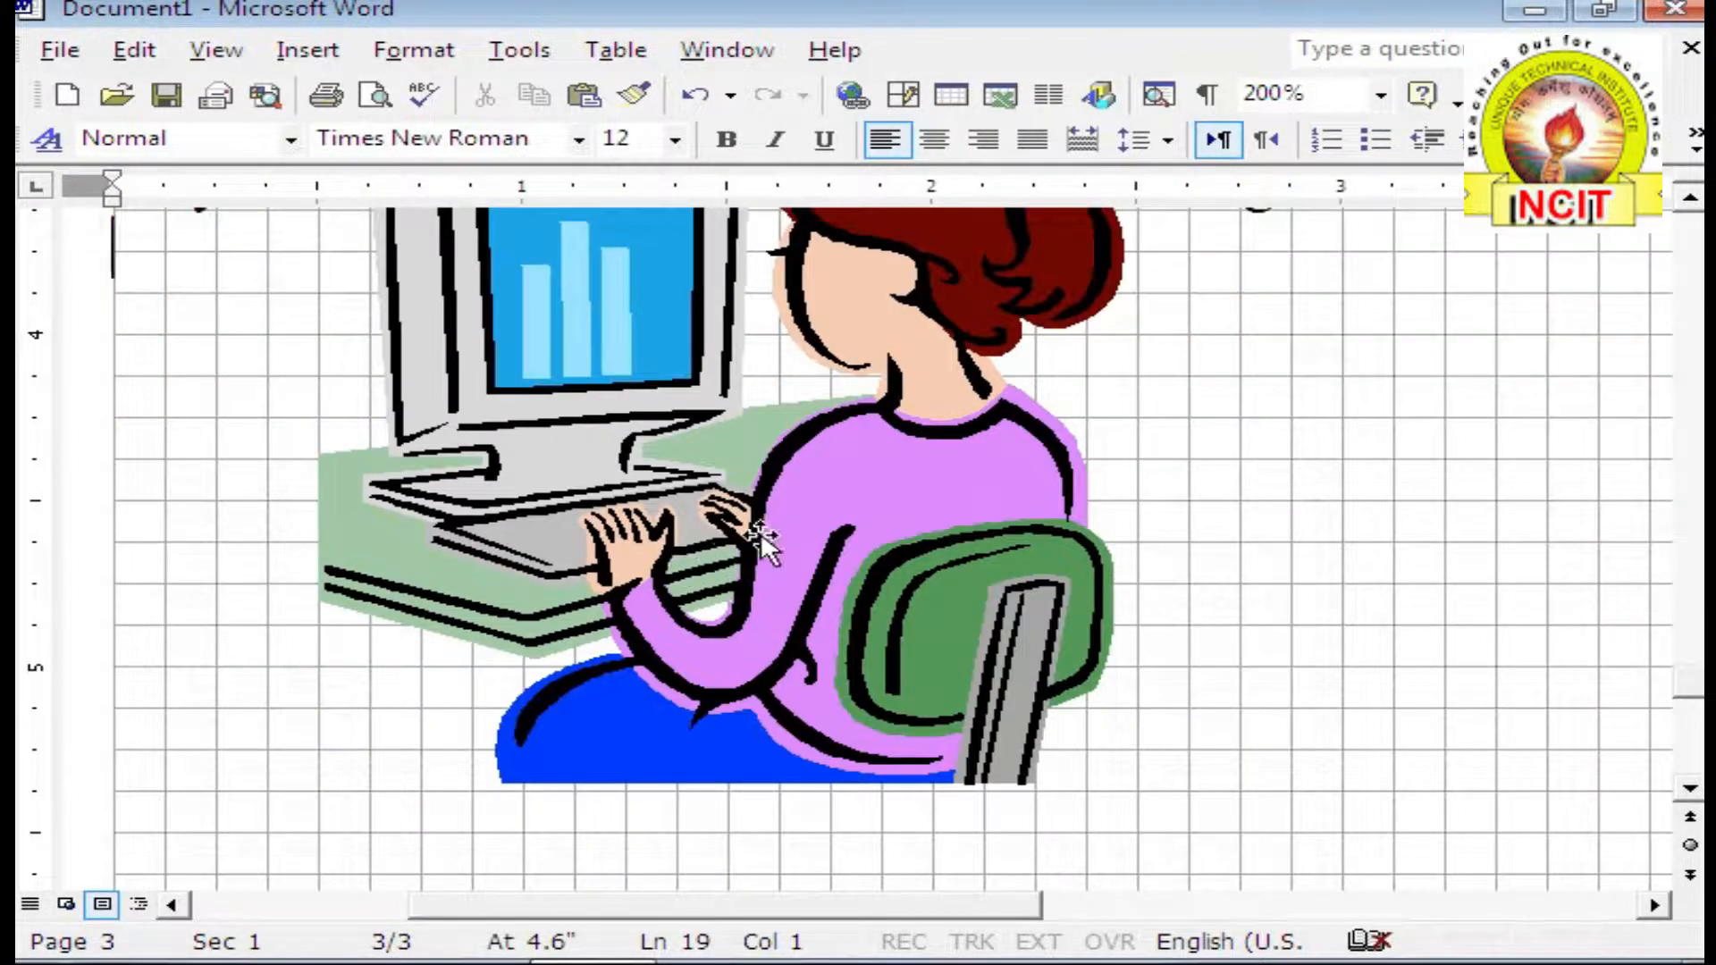
double_click(759, 535)
left_click(1208, 755)
left_click_drag(774, 555, 745, 567)
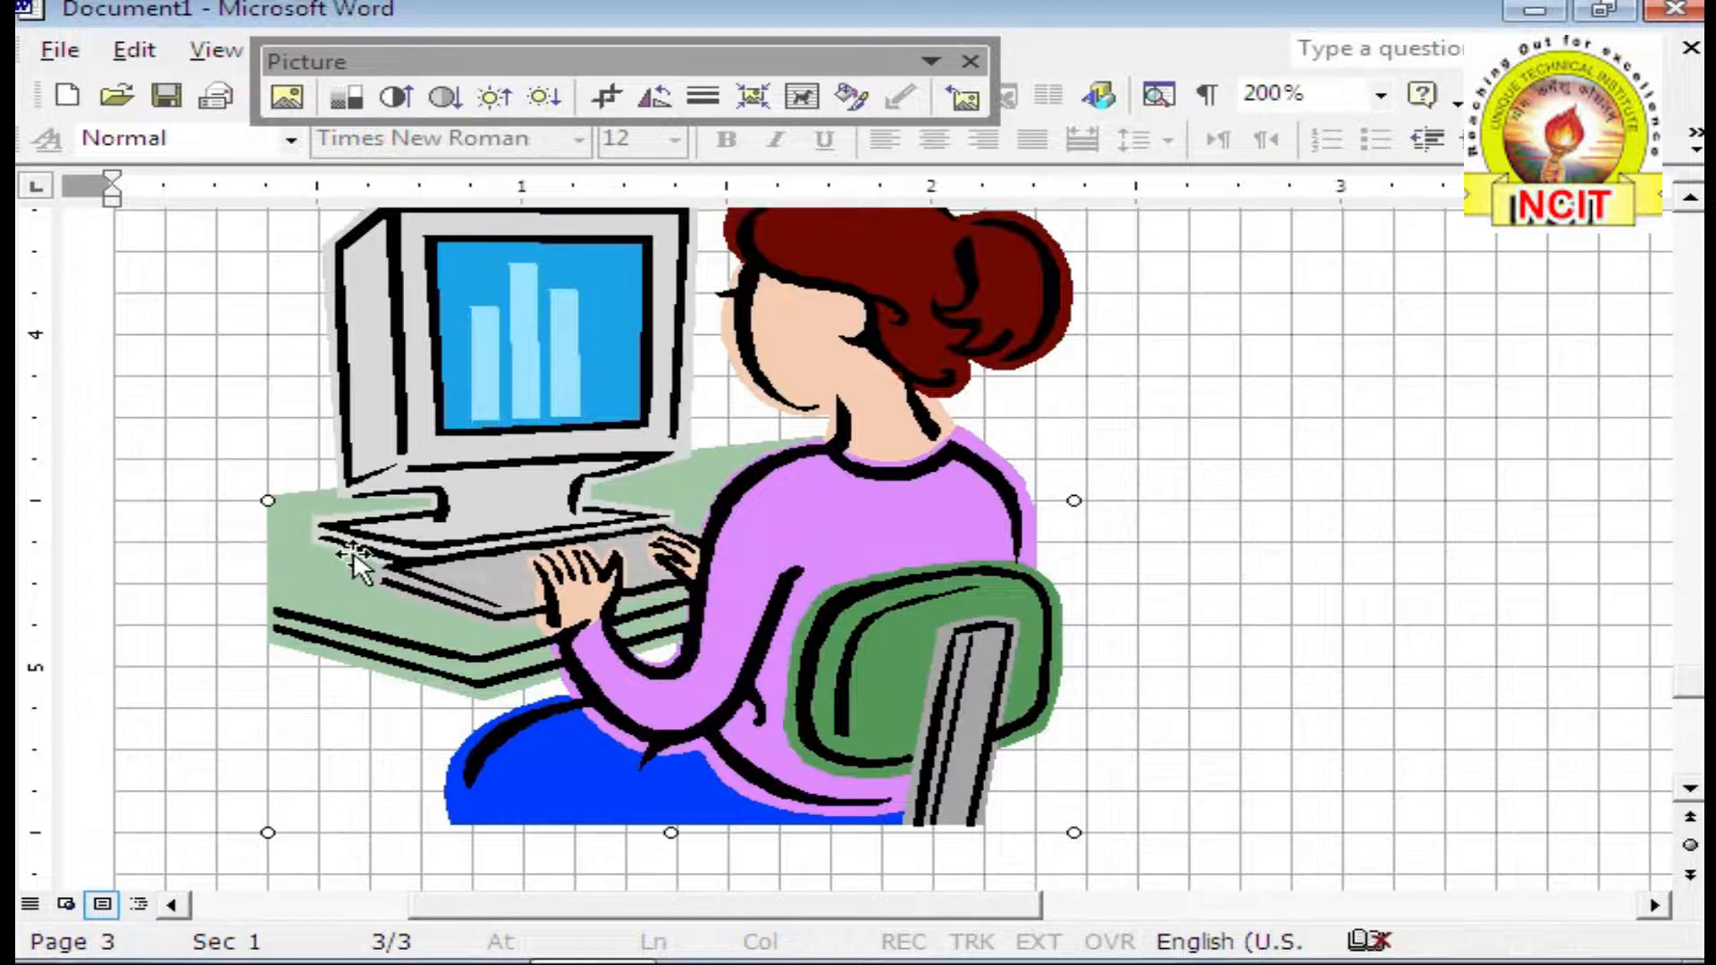
mouse_move(512, 566)
left_mouse_down()
mouse_move(550, 565)
mouse_move(483, 578)
left_mouse_up()
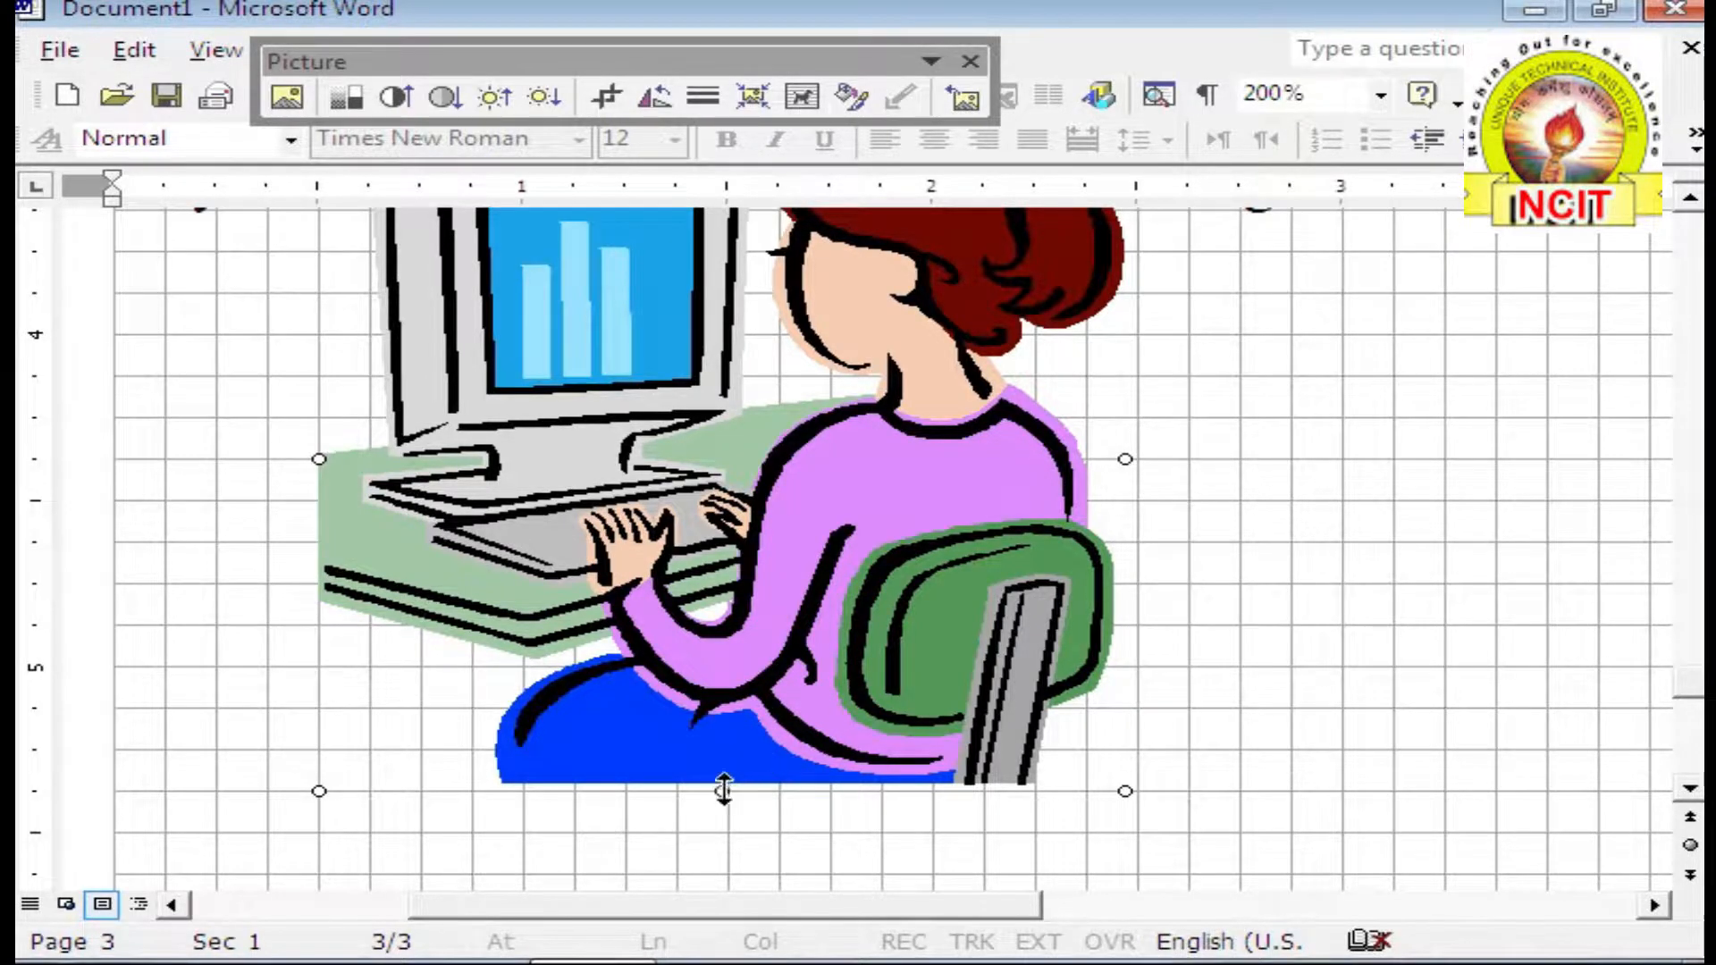
left_click_drag(774, 709, 922, 678)
left_click(398, 587)
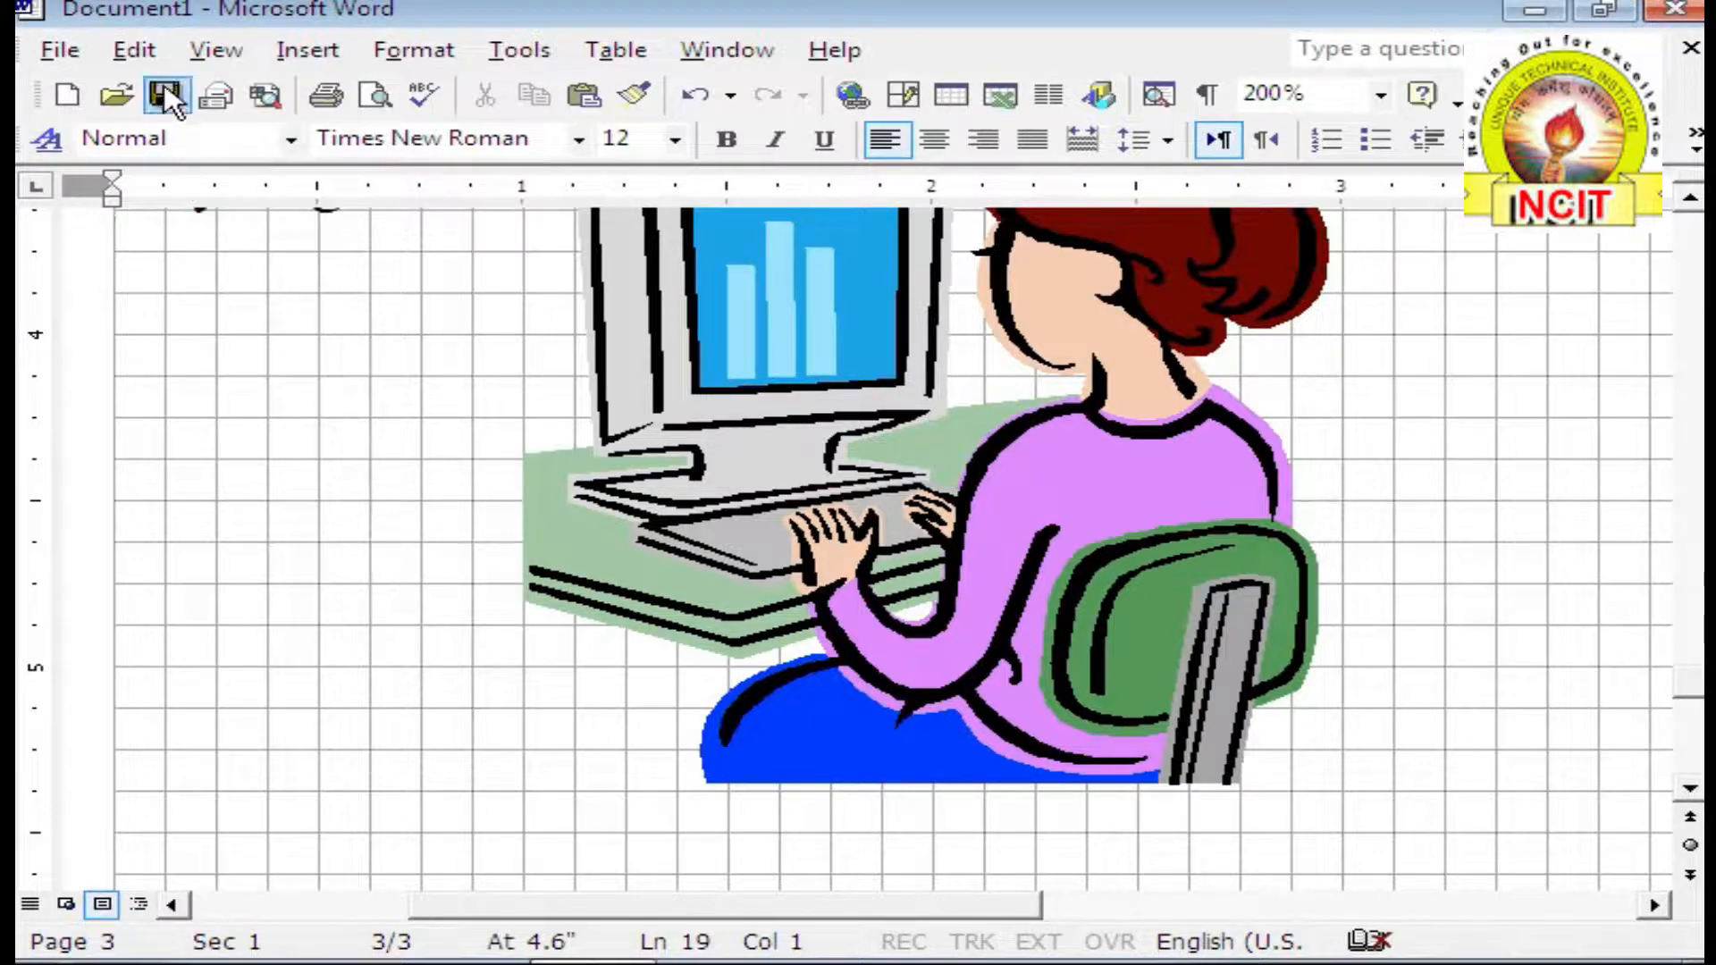
Step: Hide the gridlines and close the Picture toolbar
left_click(213, 51)
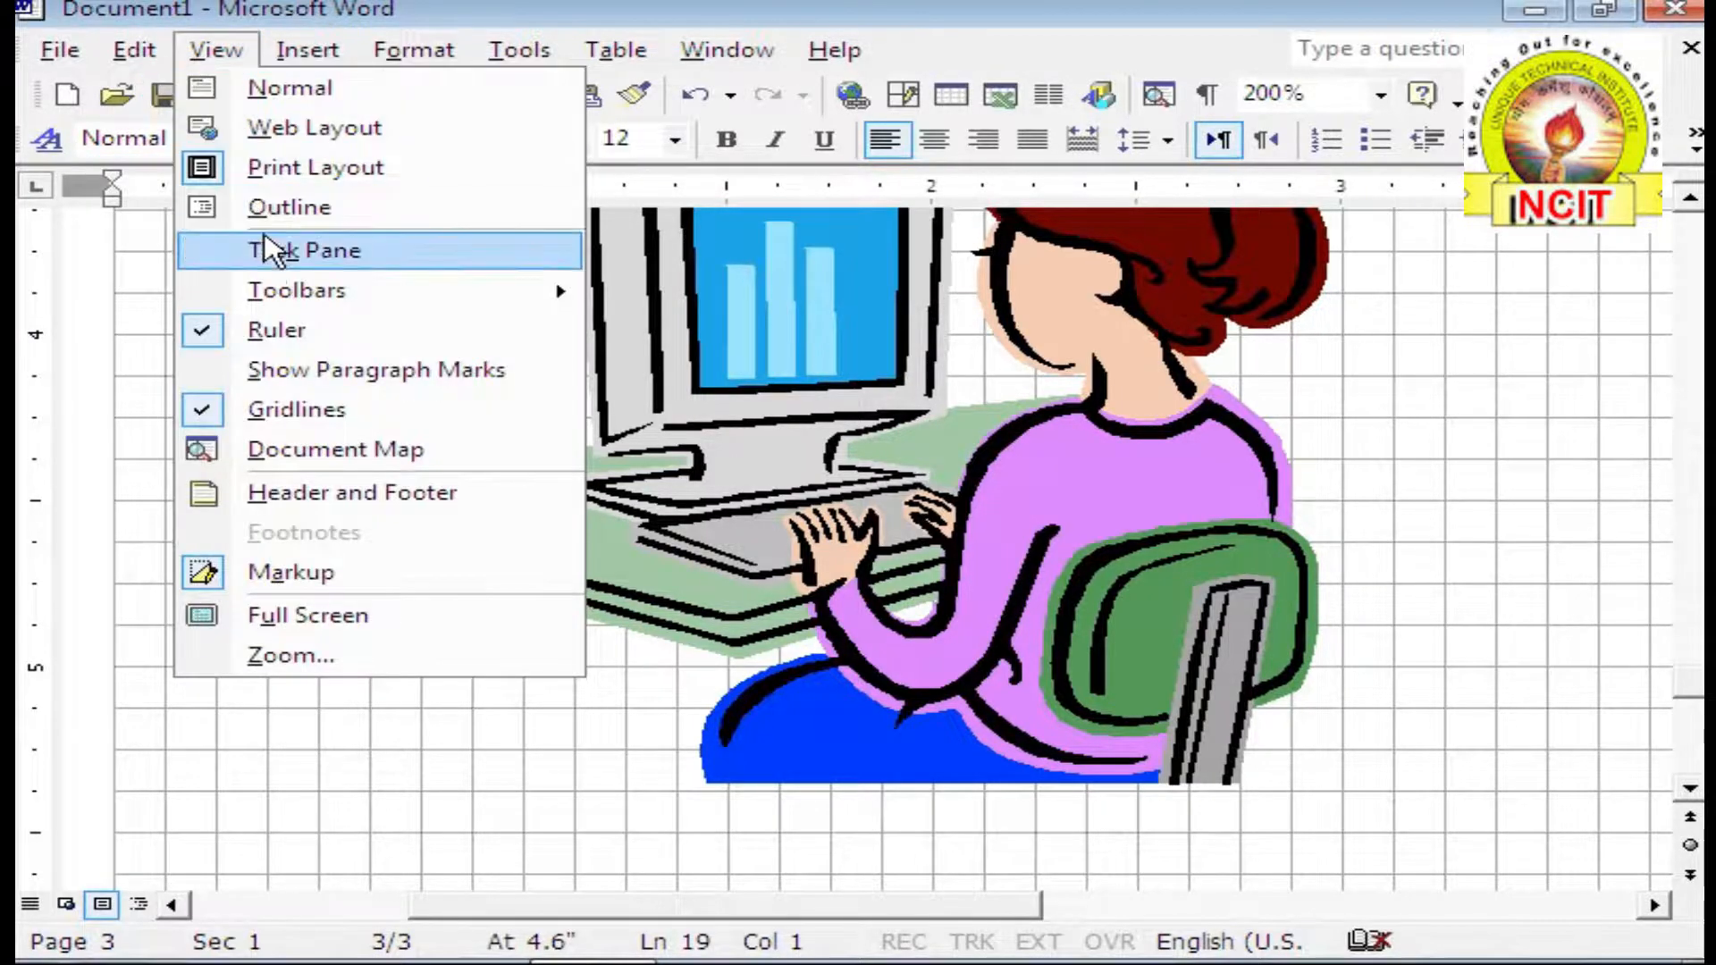
left_click(272, 409)
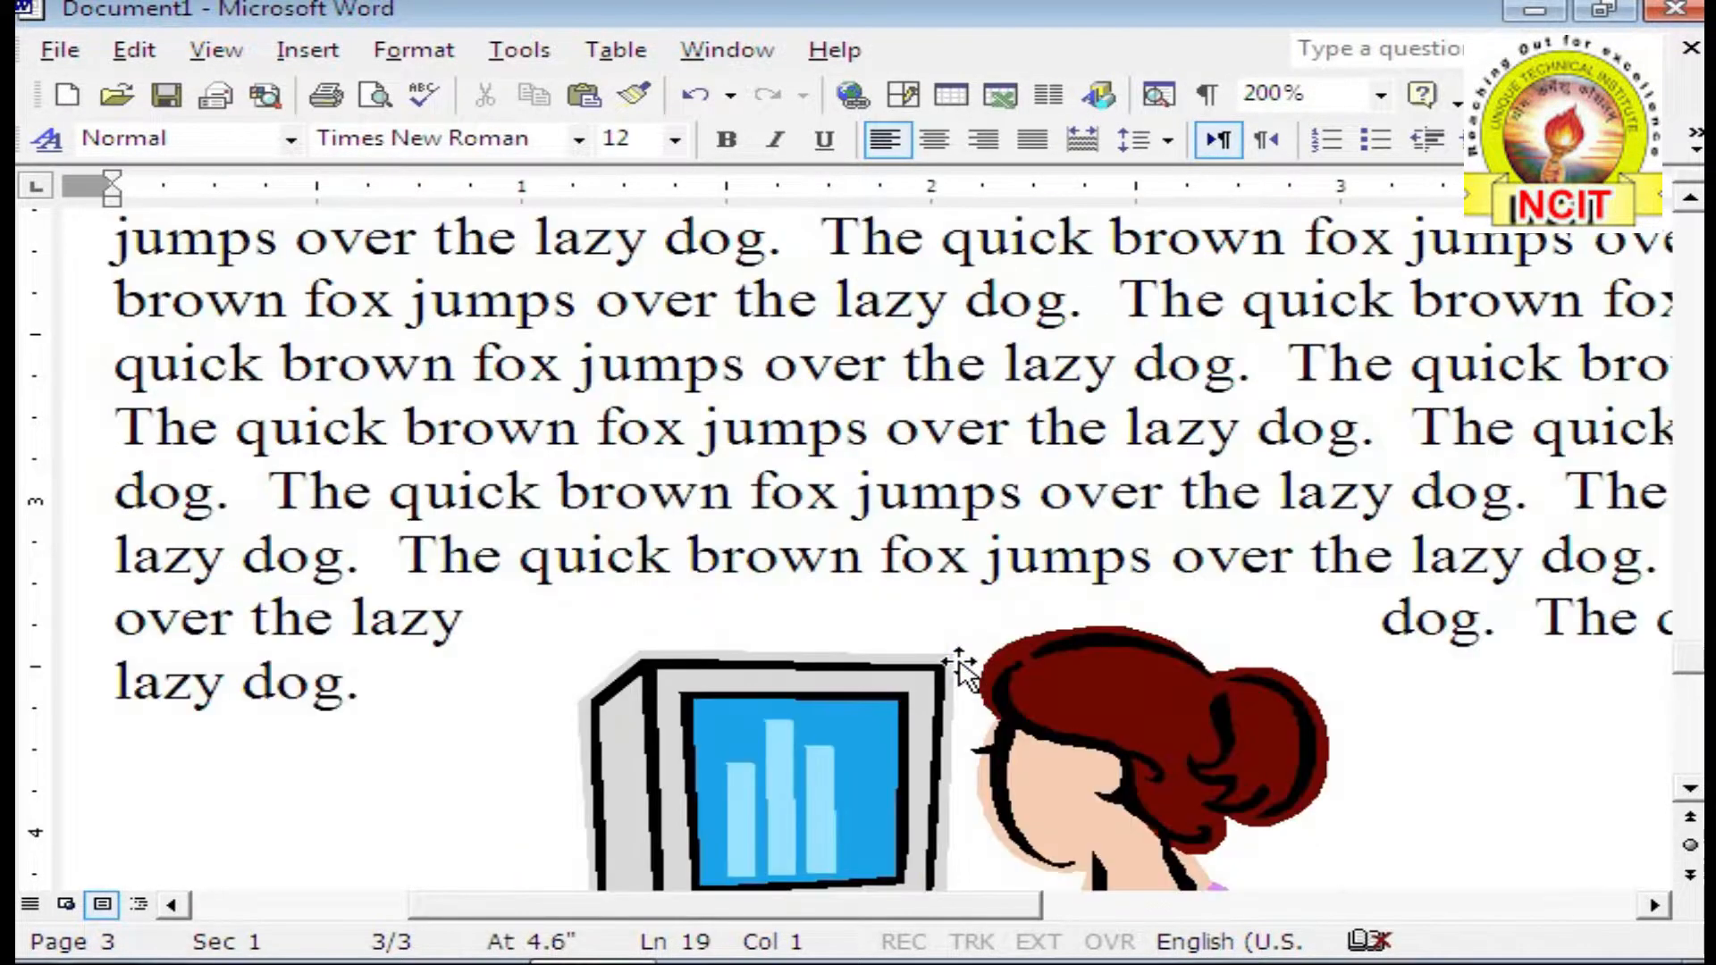
scroll(894, 644, "up", 3)
scroll(844, 586, "down", 2)
left_click(837, 585)
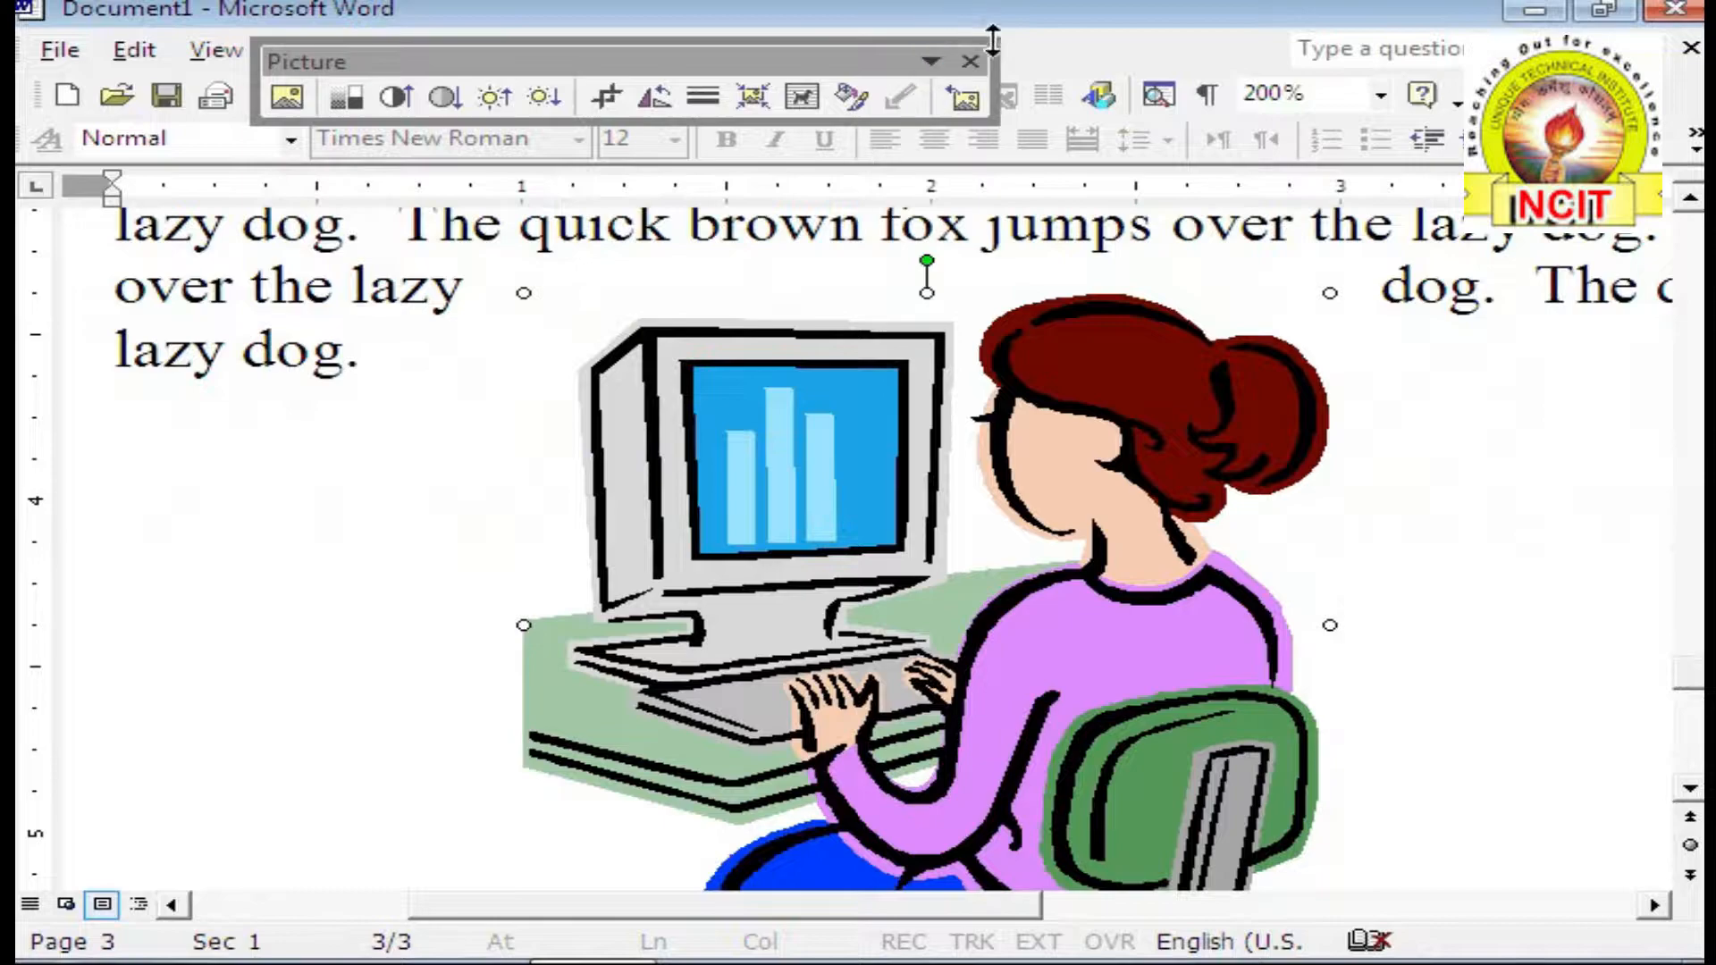
left_click(970, 63)
Step: Display the gridlines again and check page 3 with the clip art in Print Preview at 100%
left_click(219, 51)
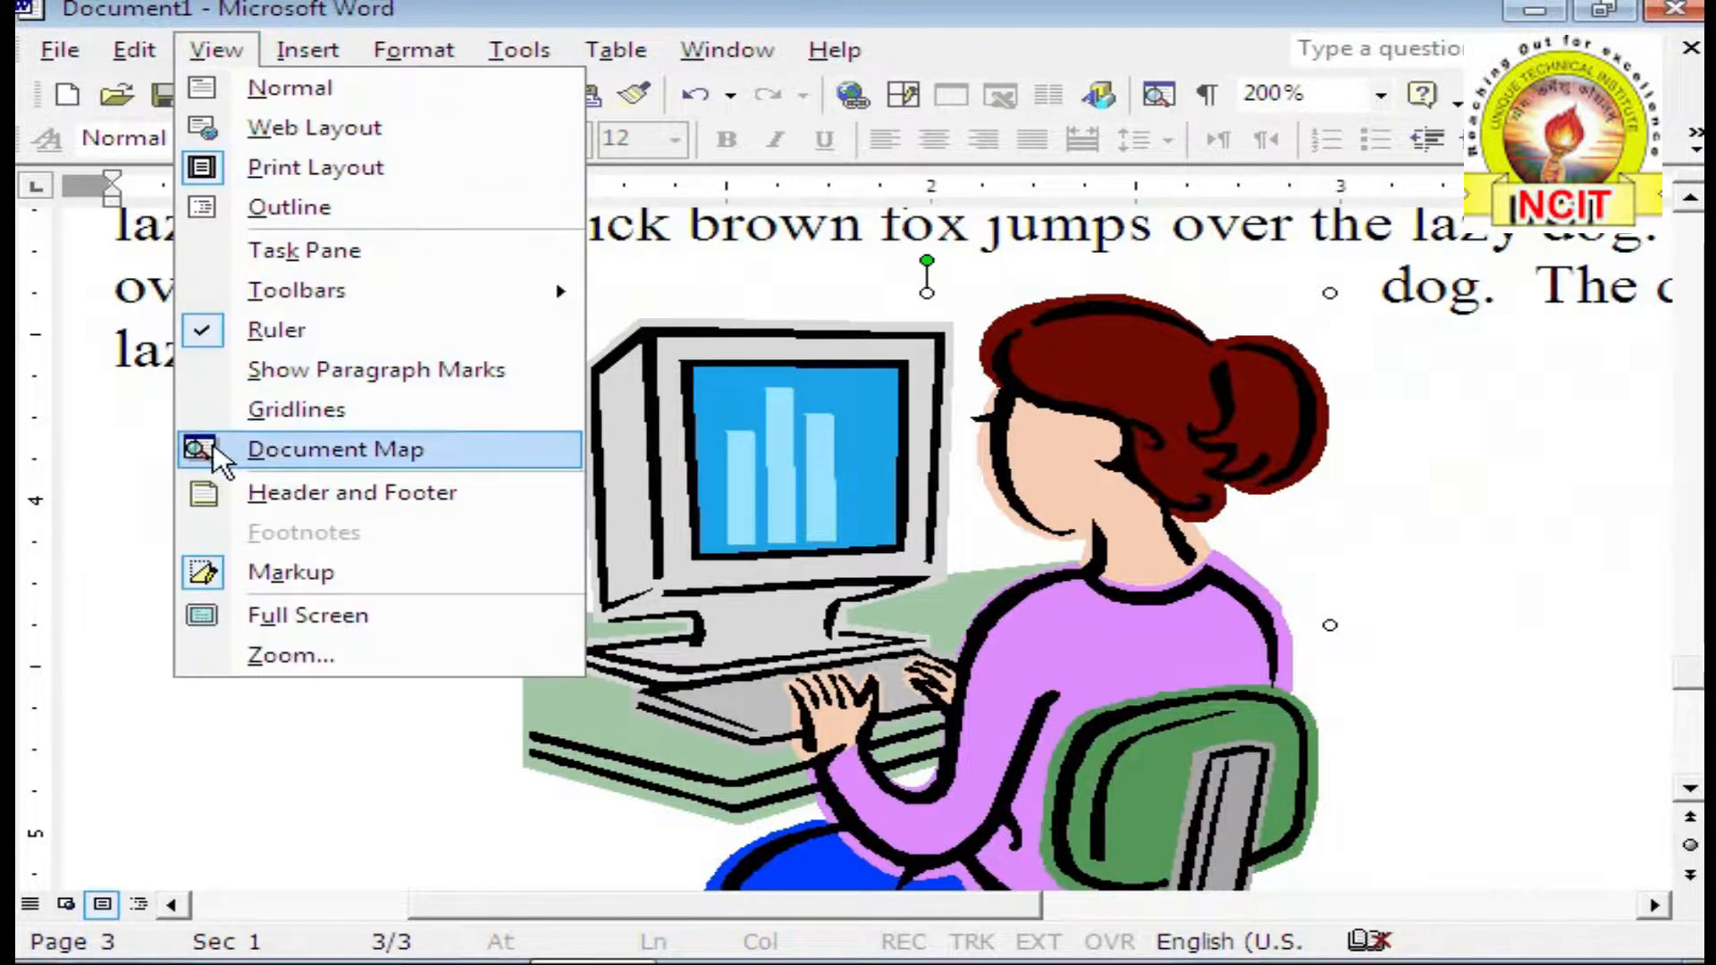
left_click(248, 408)
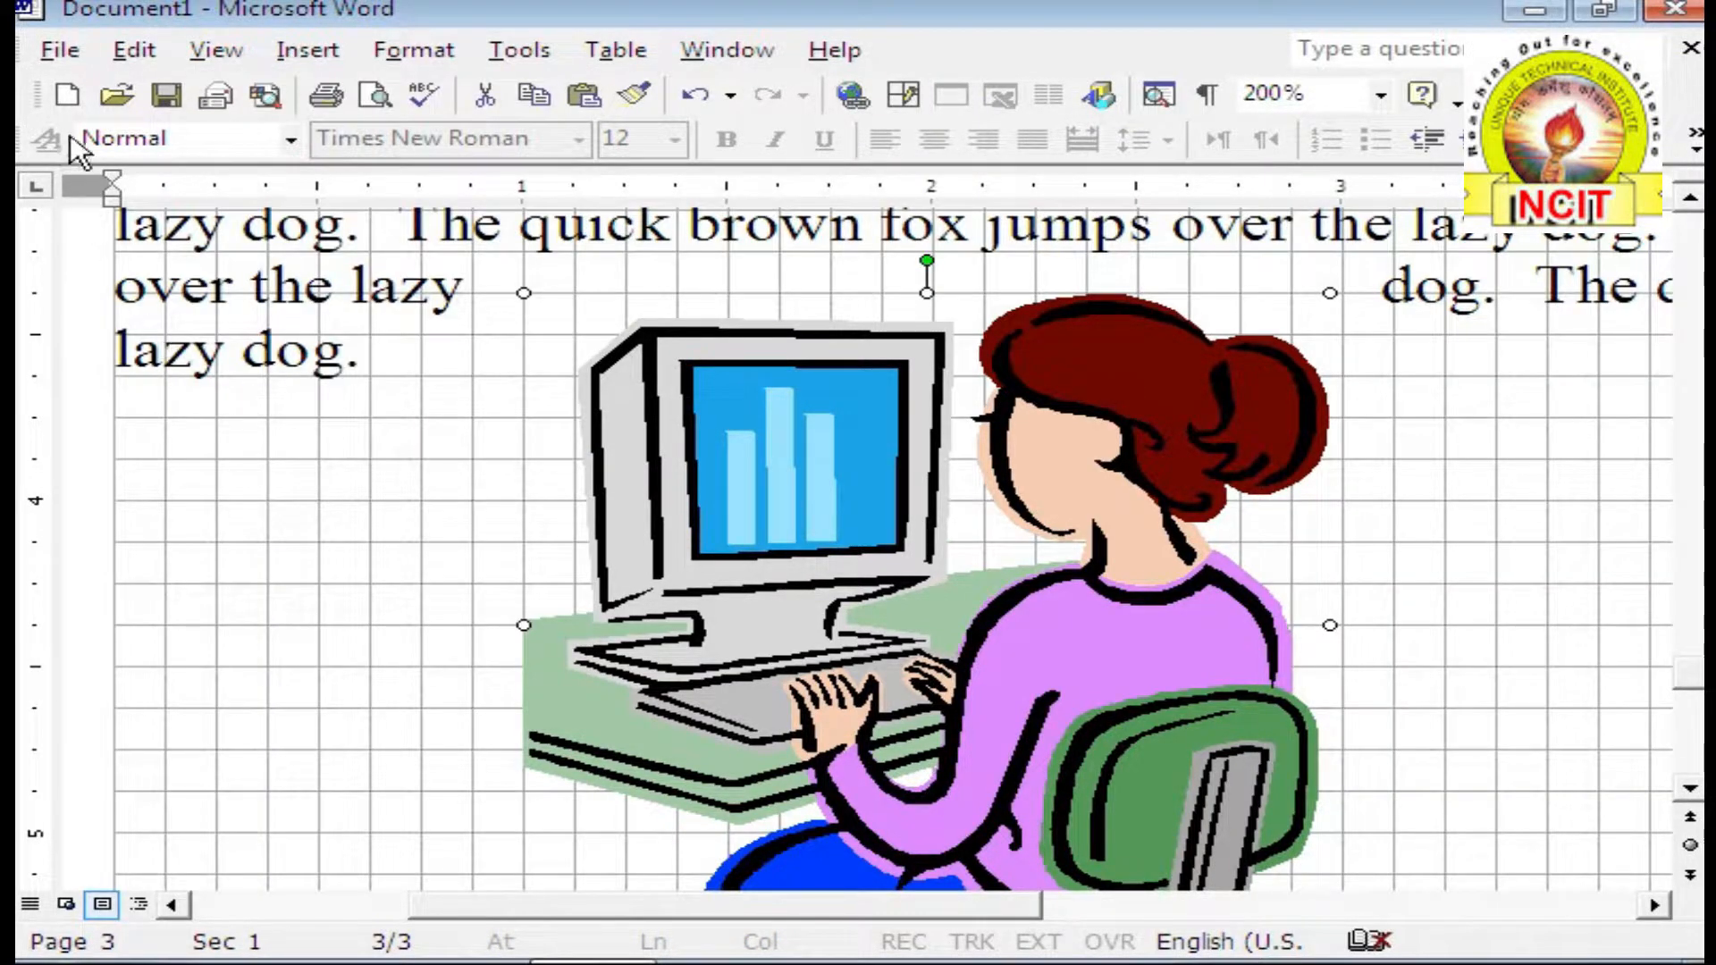
left_click(60, 52)
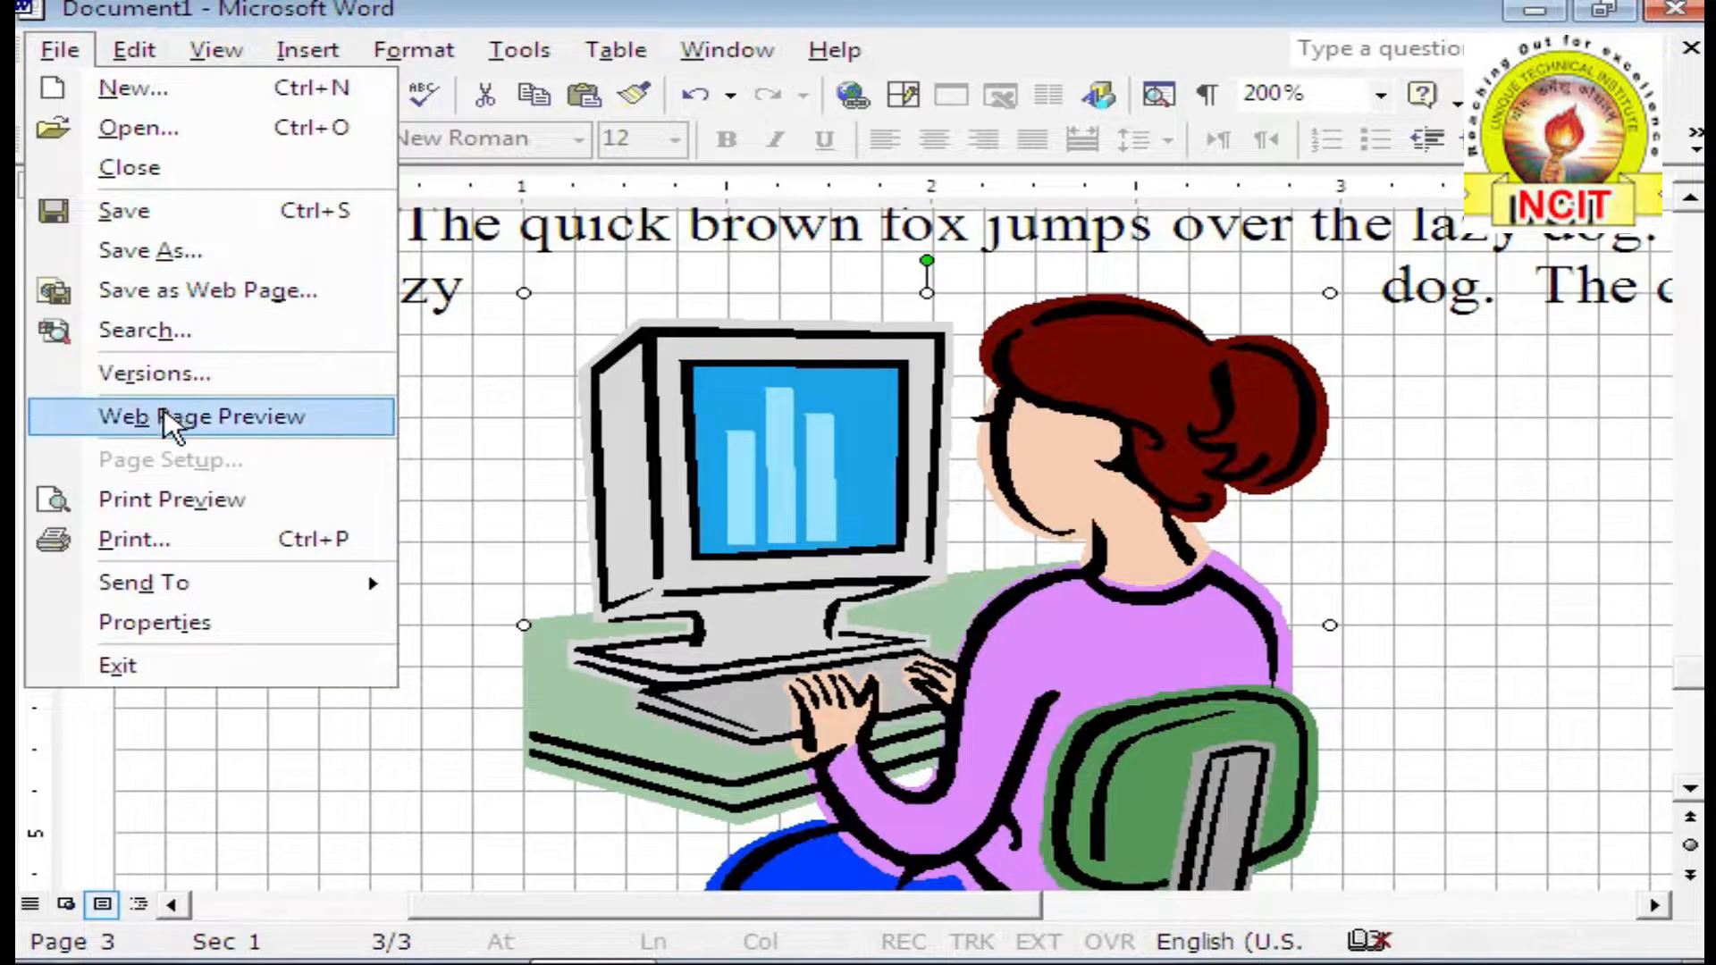
left_click(191, 498)
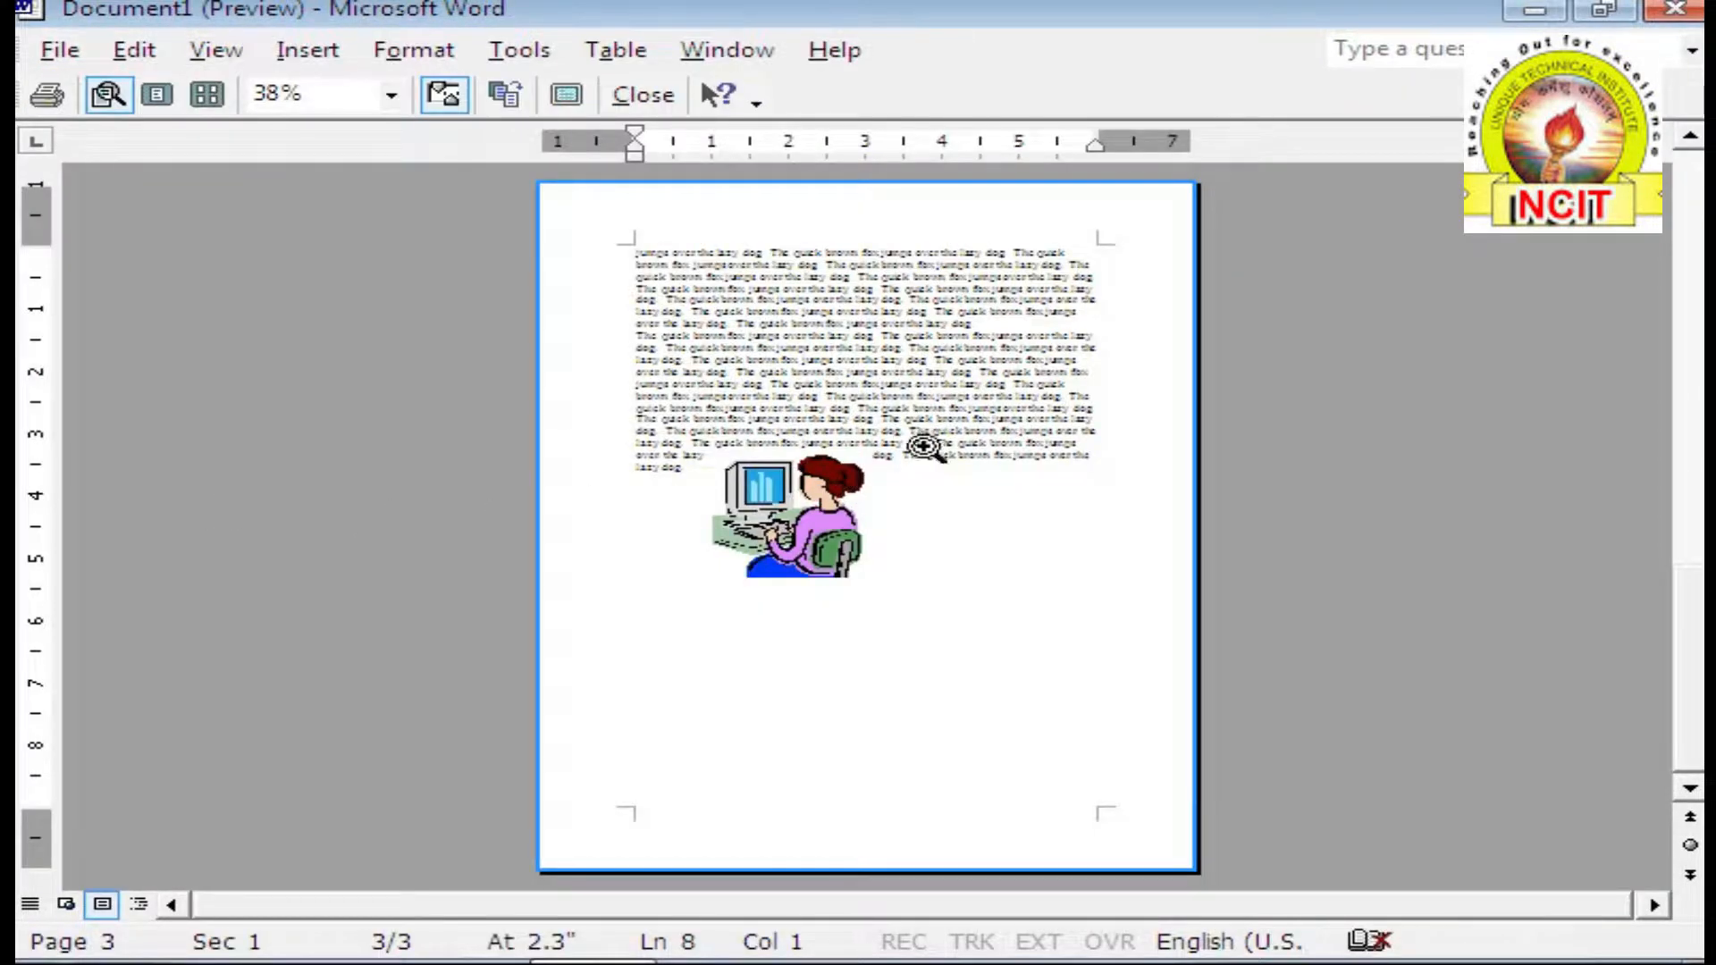
left_click(920, 442)
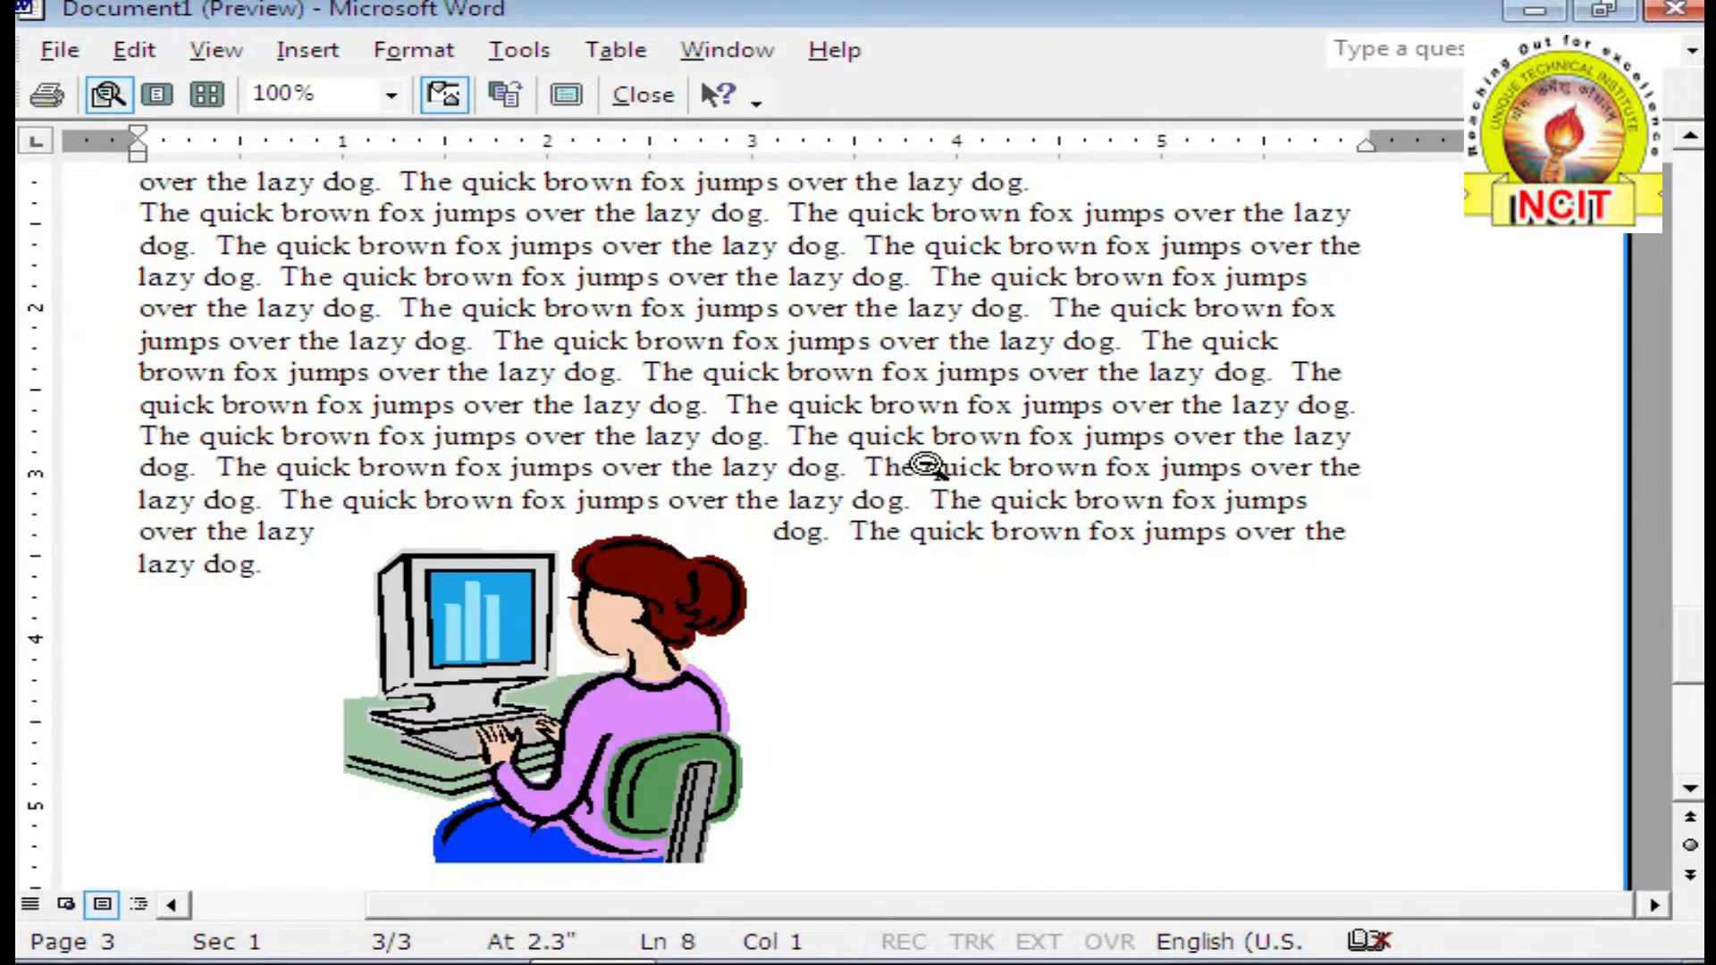
left_click(659, 104)
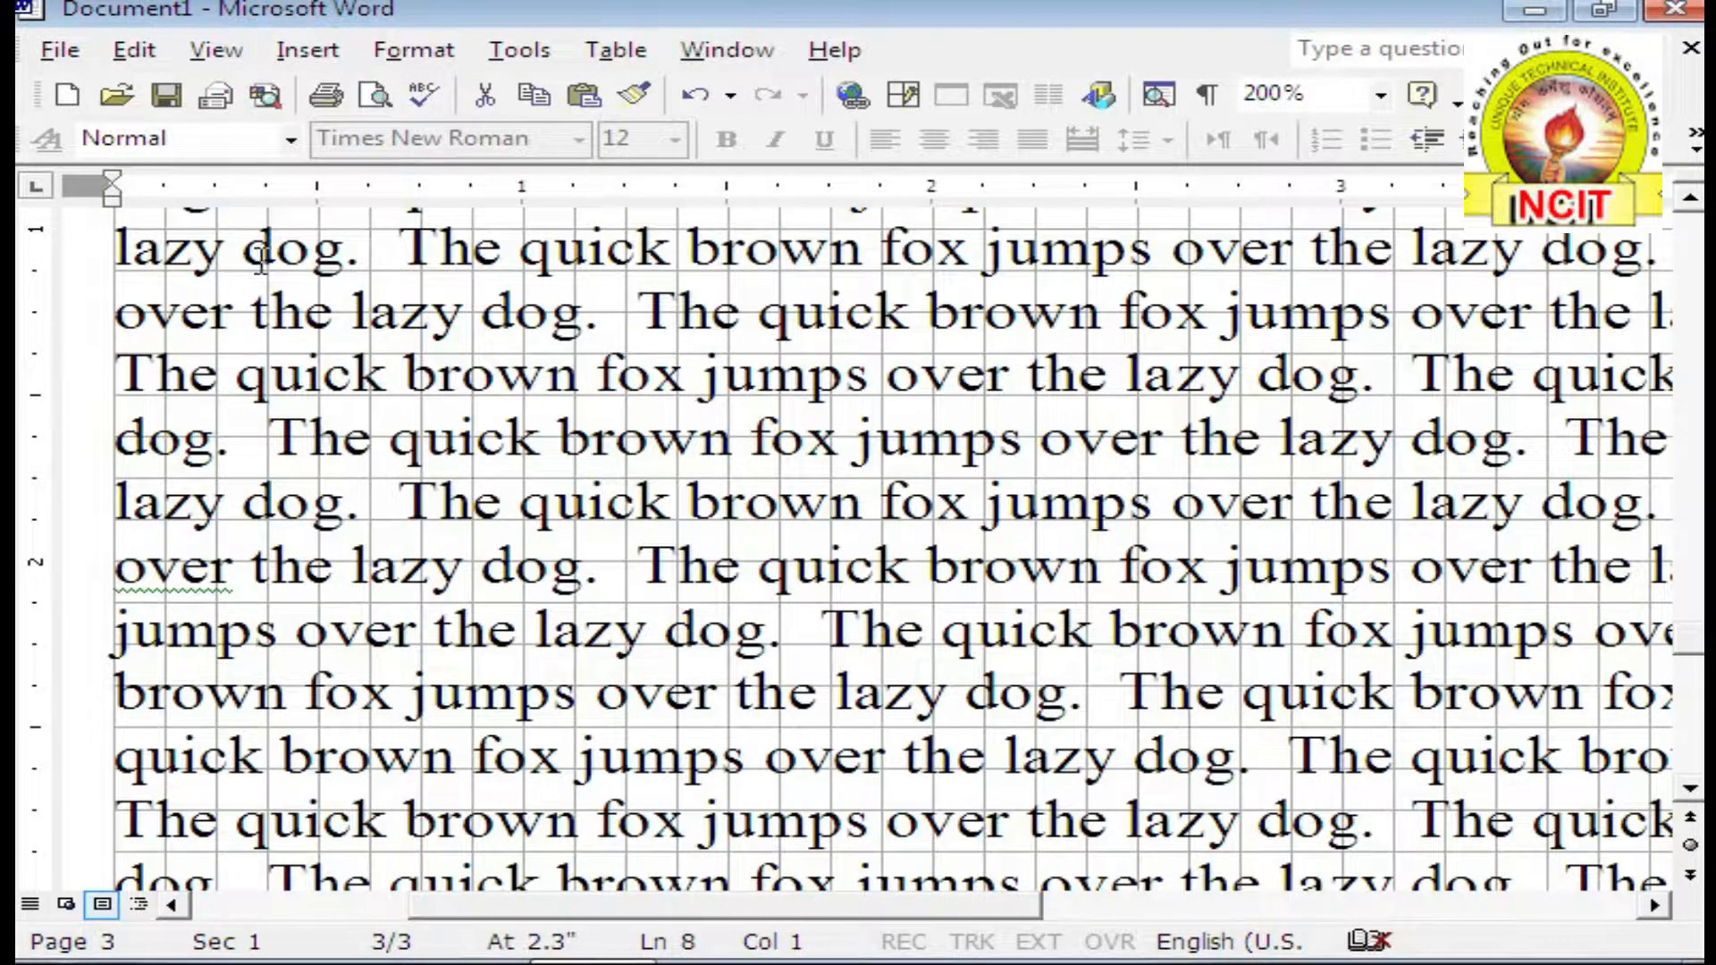
scroll(479, 433, "down", 5)
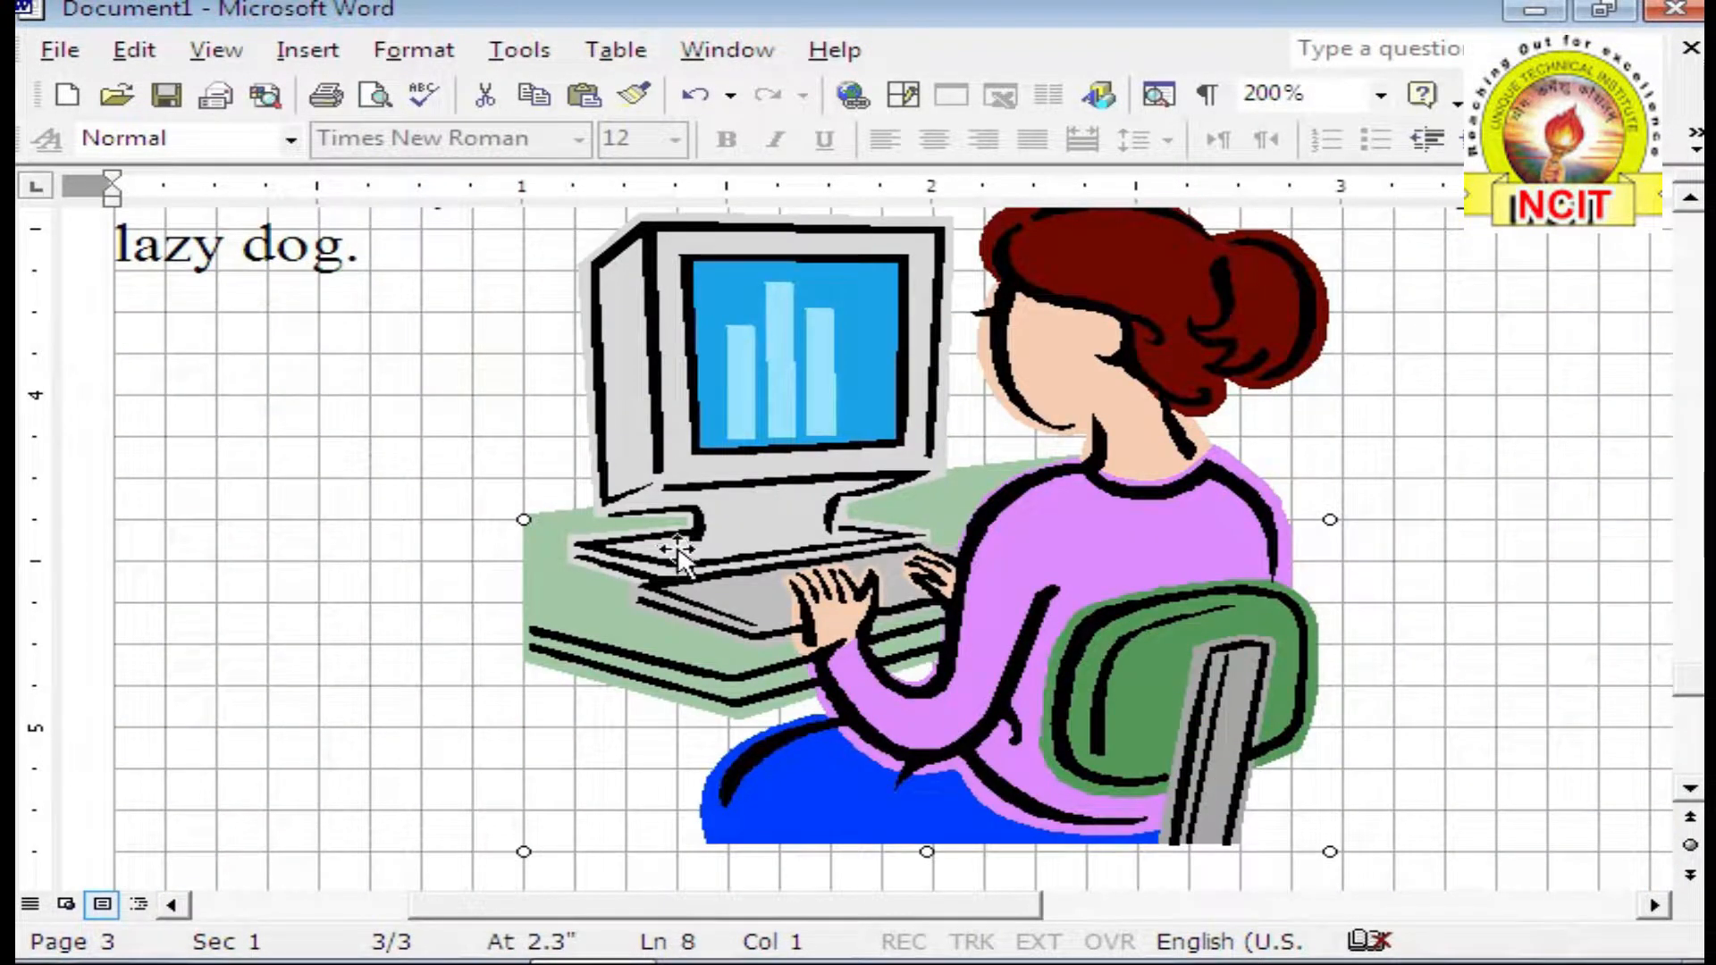
Step: Turn off the gridlines and display the Document Map
left_click(226, 56)
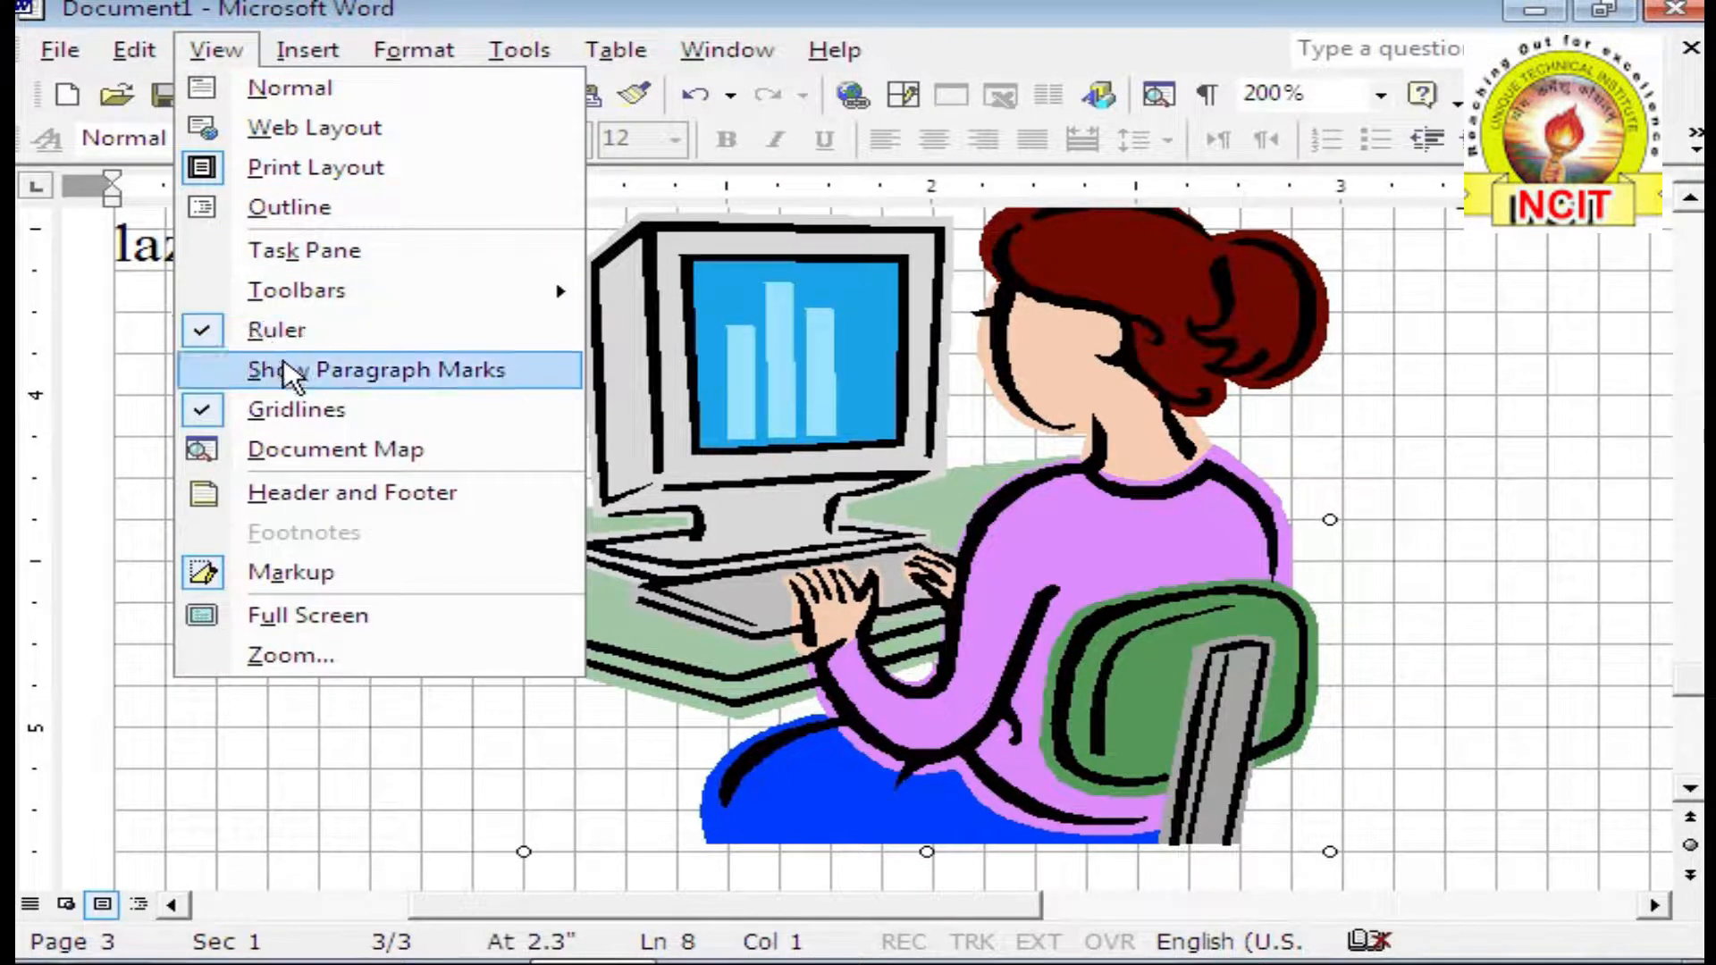
left_click(296, 411)
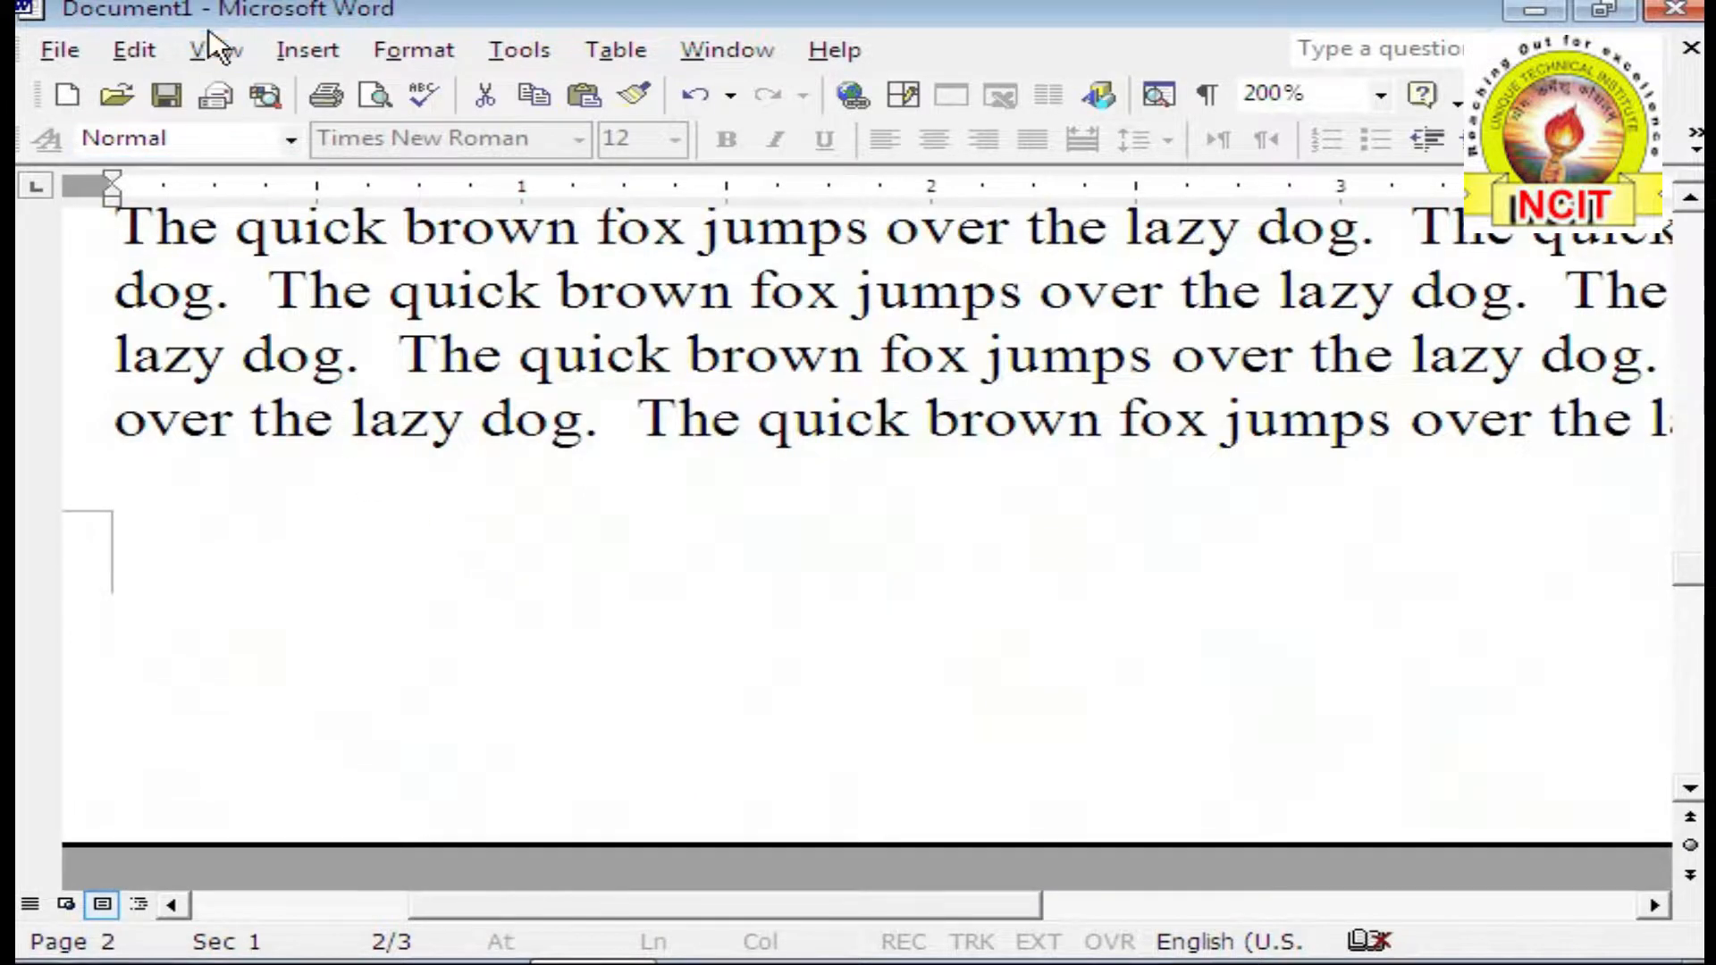
left_click(217, 50)
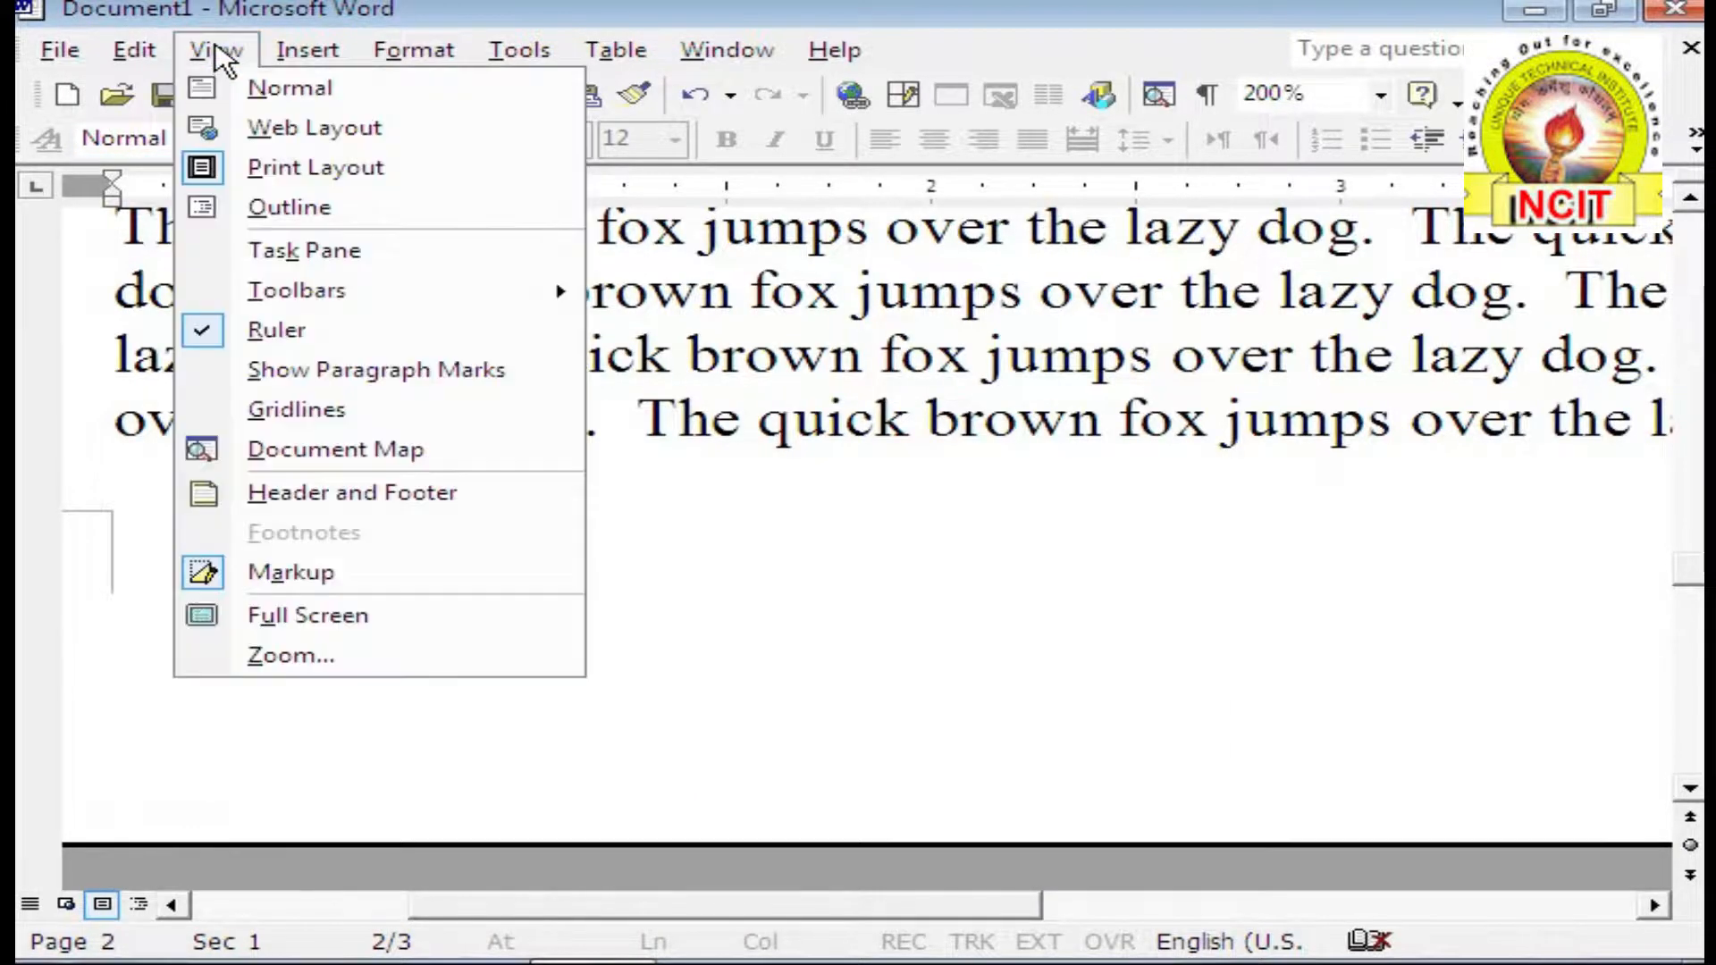
left_click(284, 456)
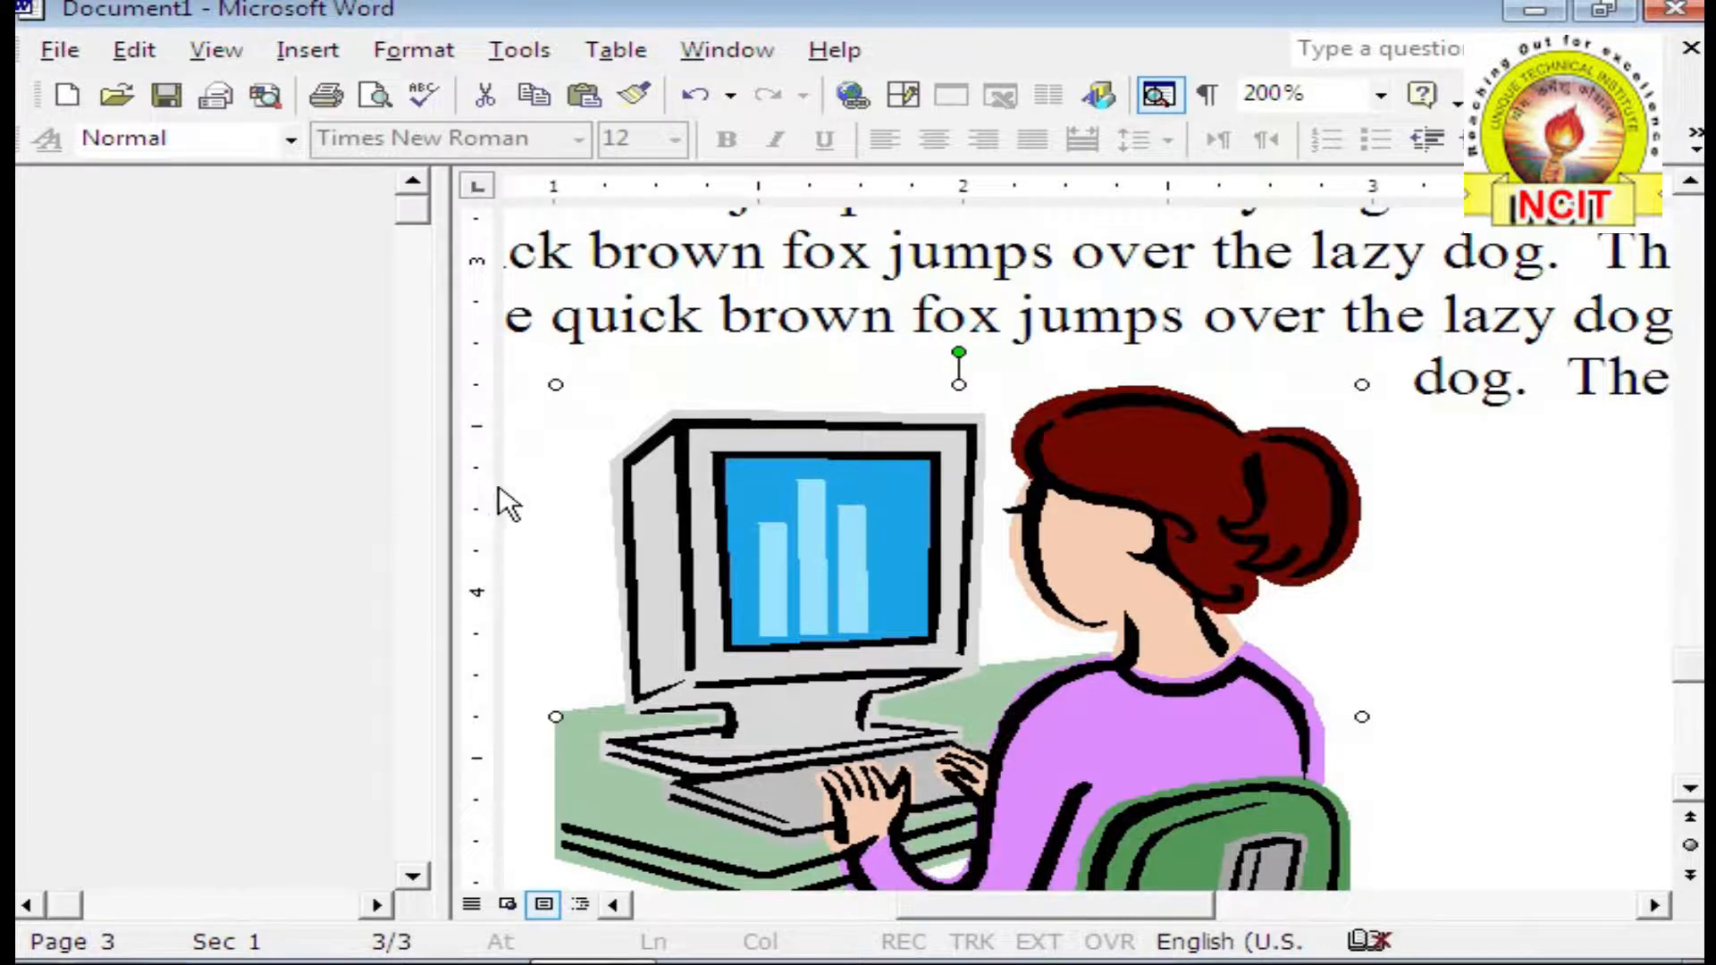
Step: Set the zoom to 100% and return to the beginning of page 1
scroll(510, 492, "up", 10)
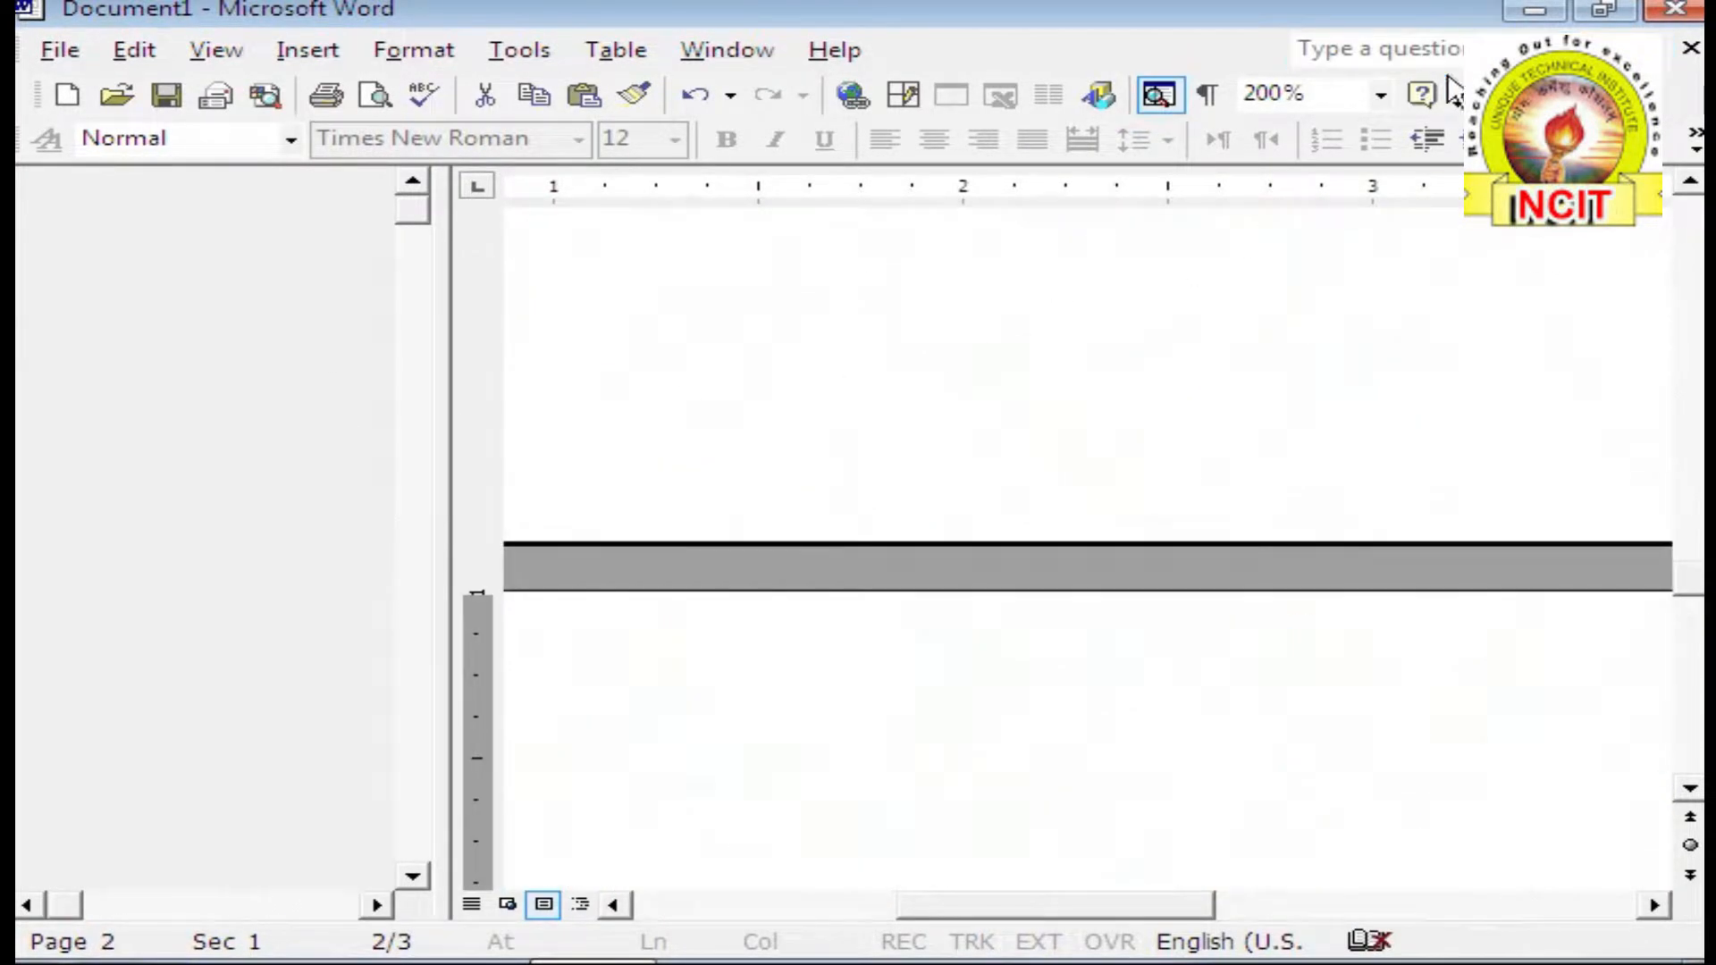
left_click(1381, 94)
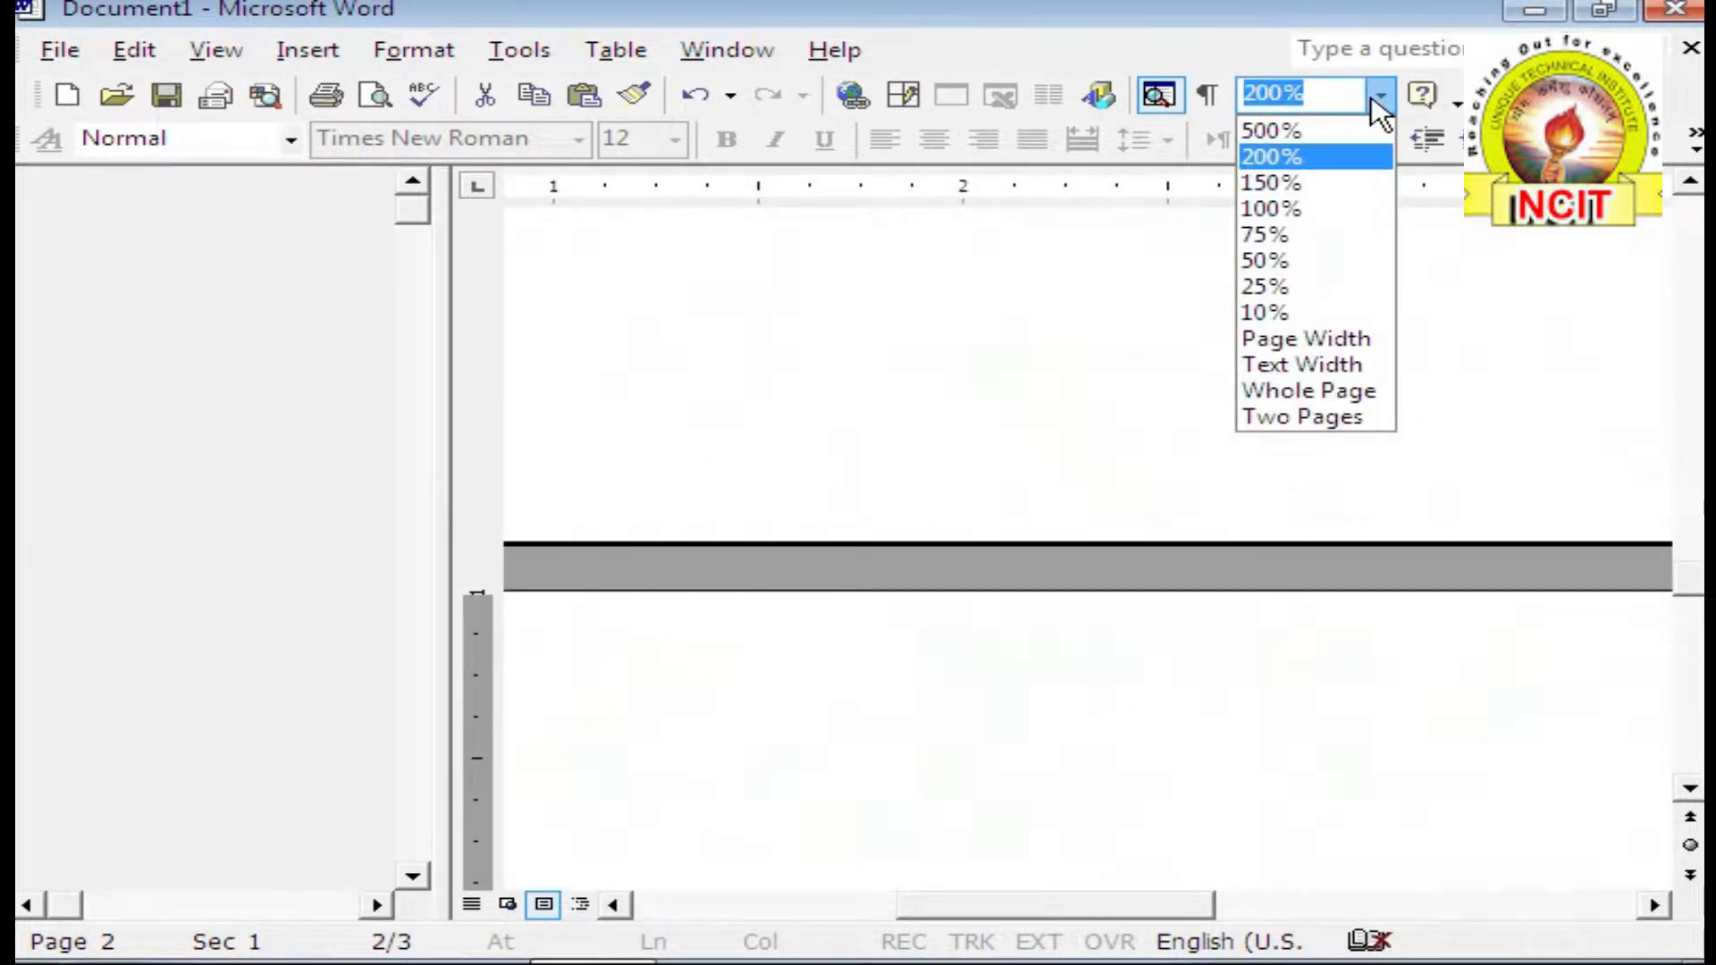
left_click(1301, 208)
scroll(909, 469, "up", 10)
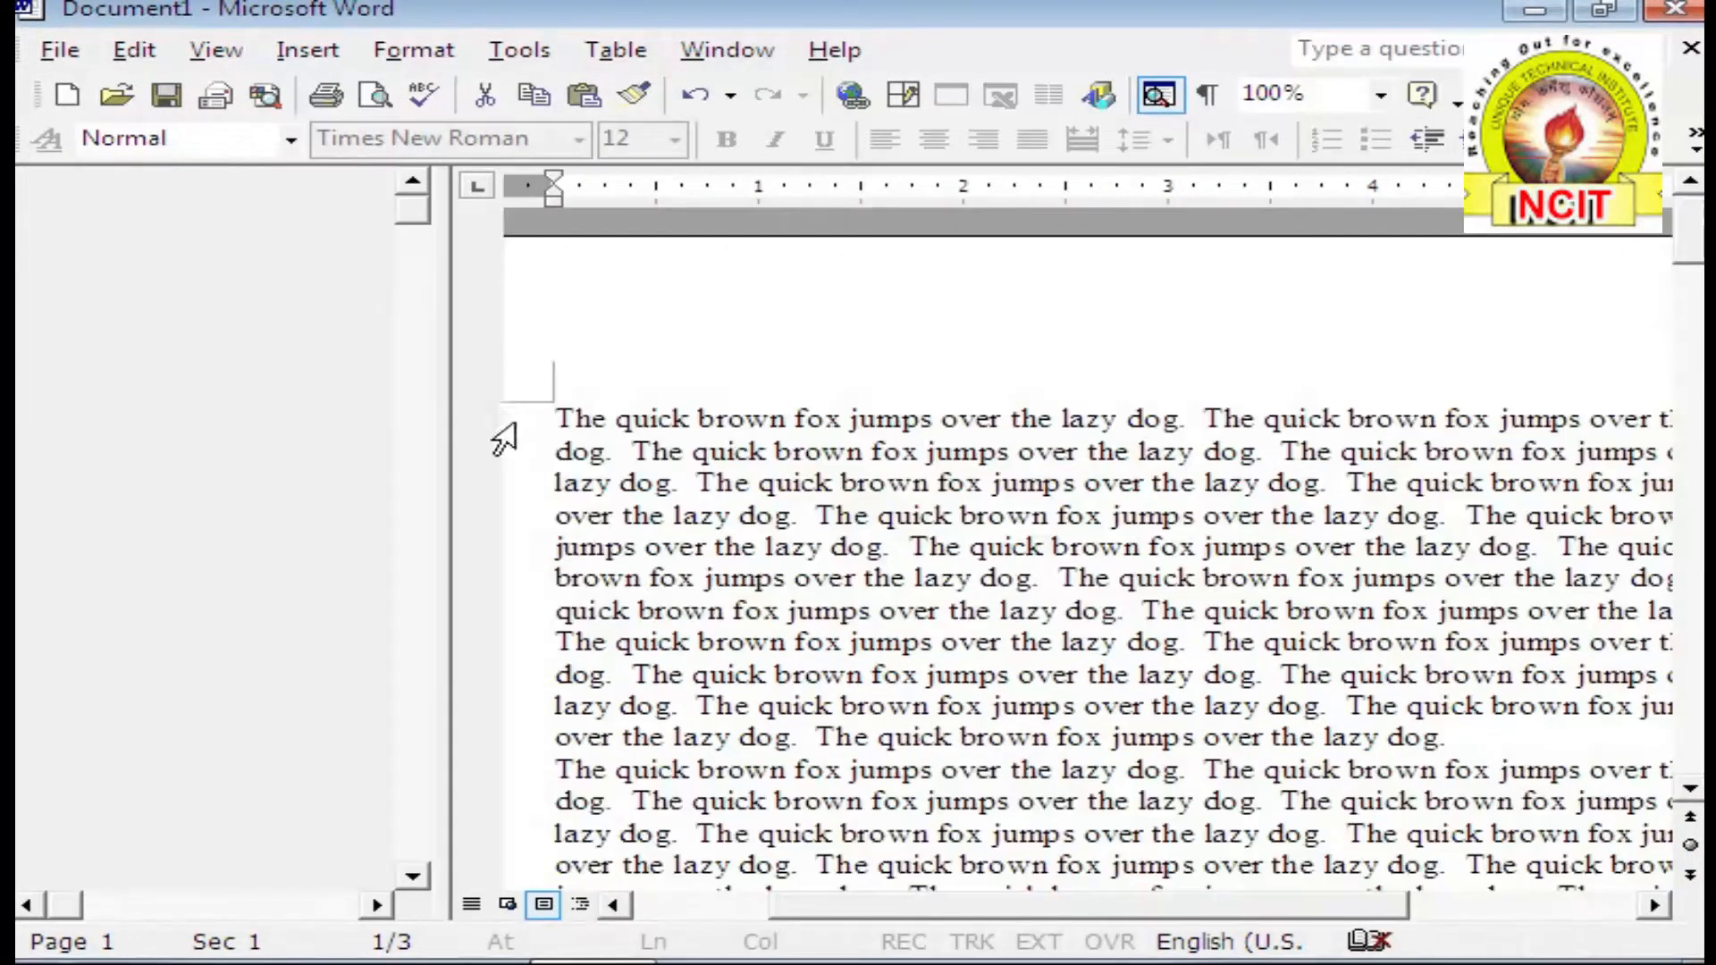
Step: Select all the paragraphs from the start of page 1 and apply the Heading 3 style to them
left_click_drag(558, 413, 1193, 760)
scroll(1179, 675, "up", 14)
scroll(1180, 670, "up", 12)
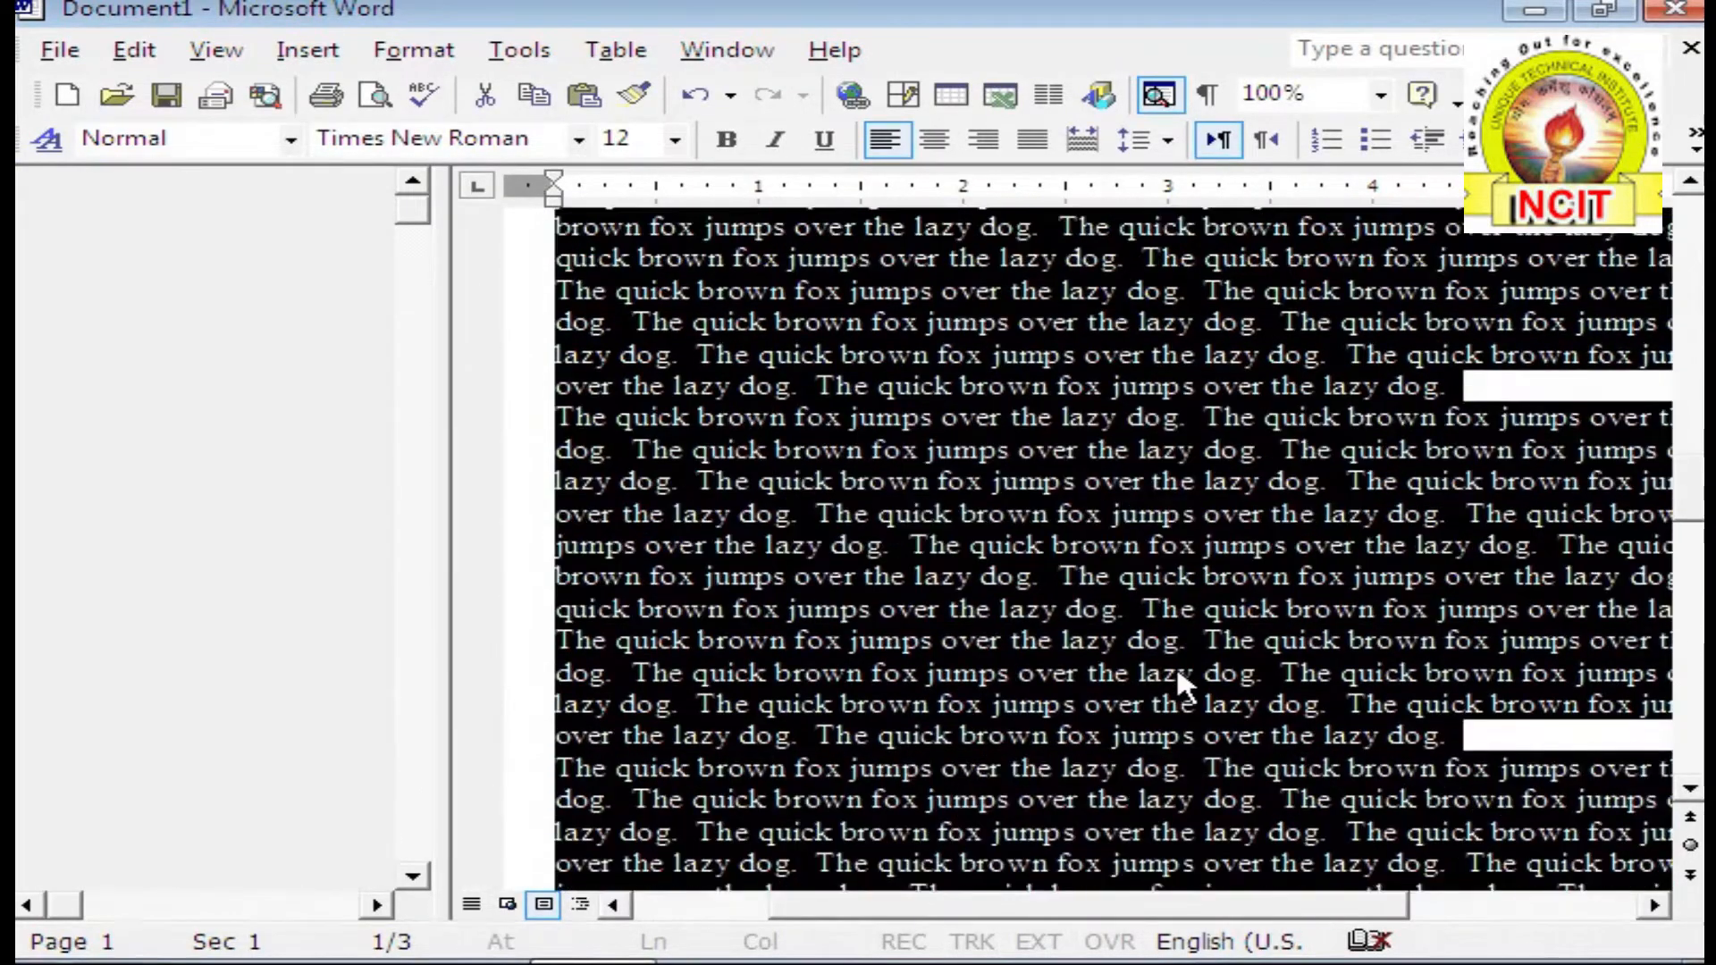
scroll(1099, 625, "up", 3)
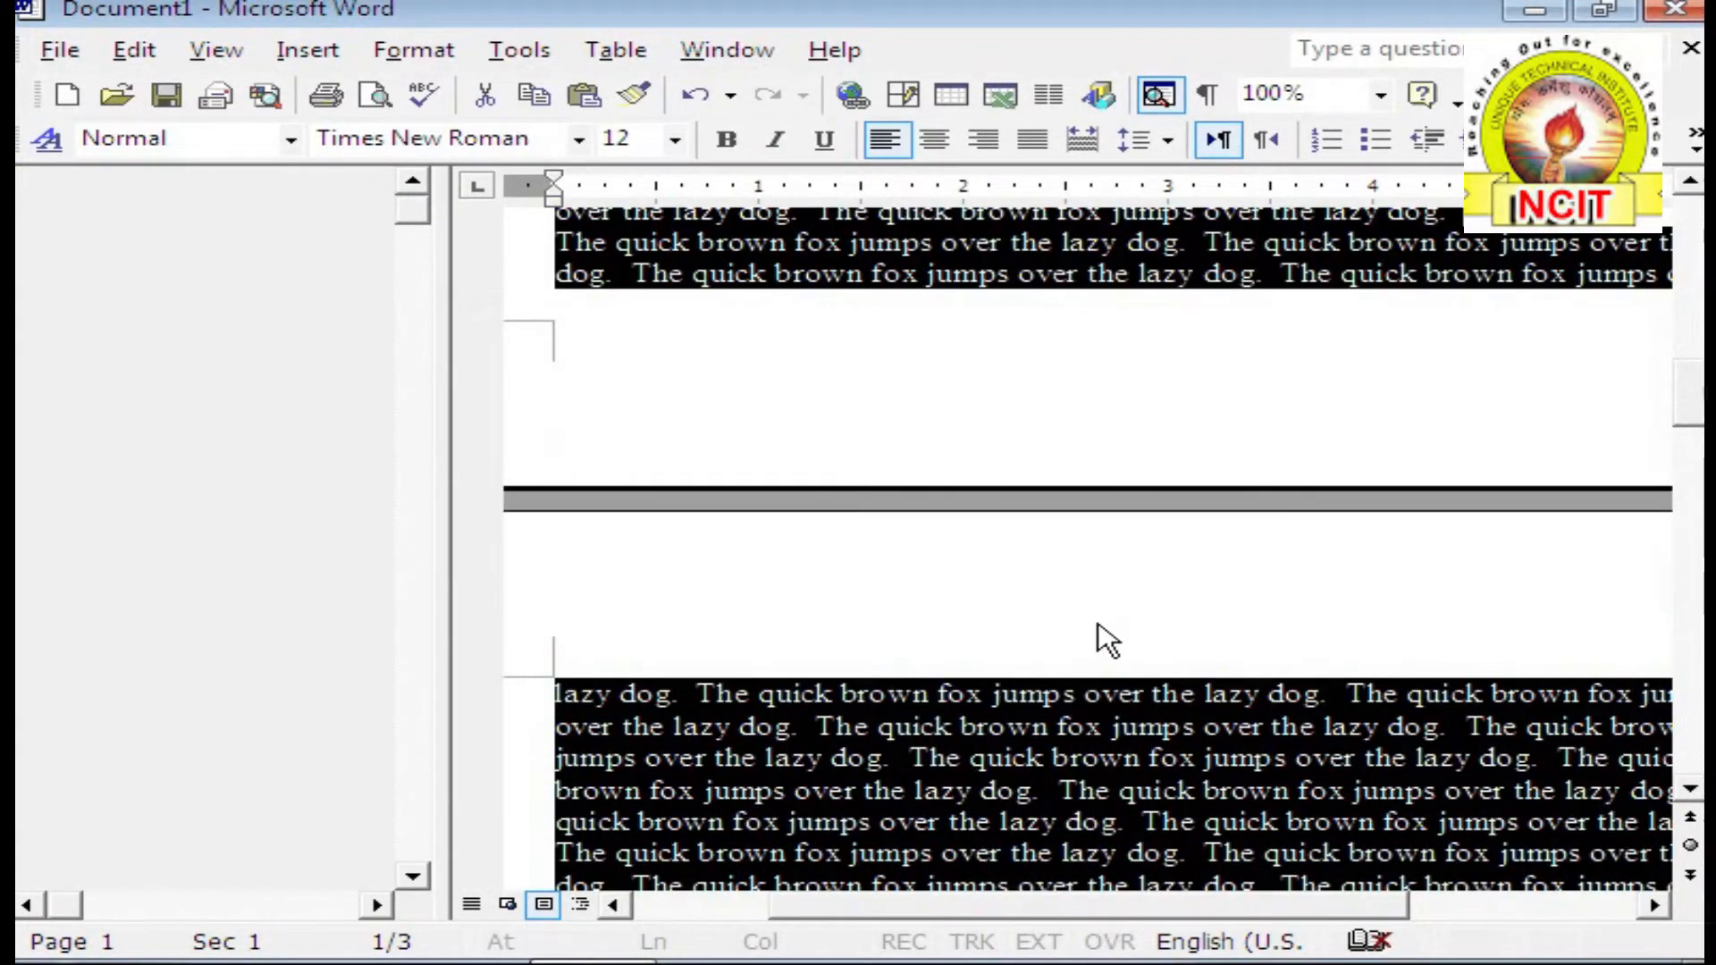
scroll(1099, 625, "up", 15)
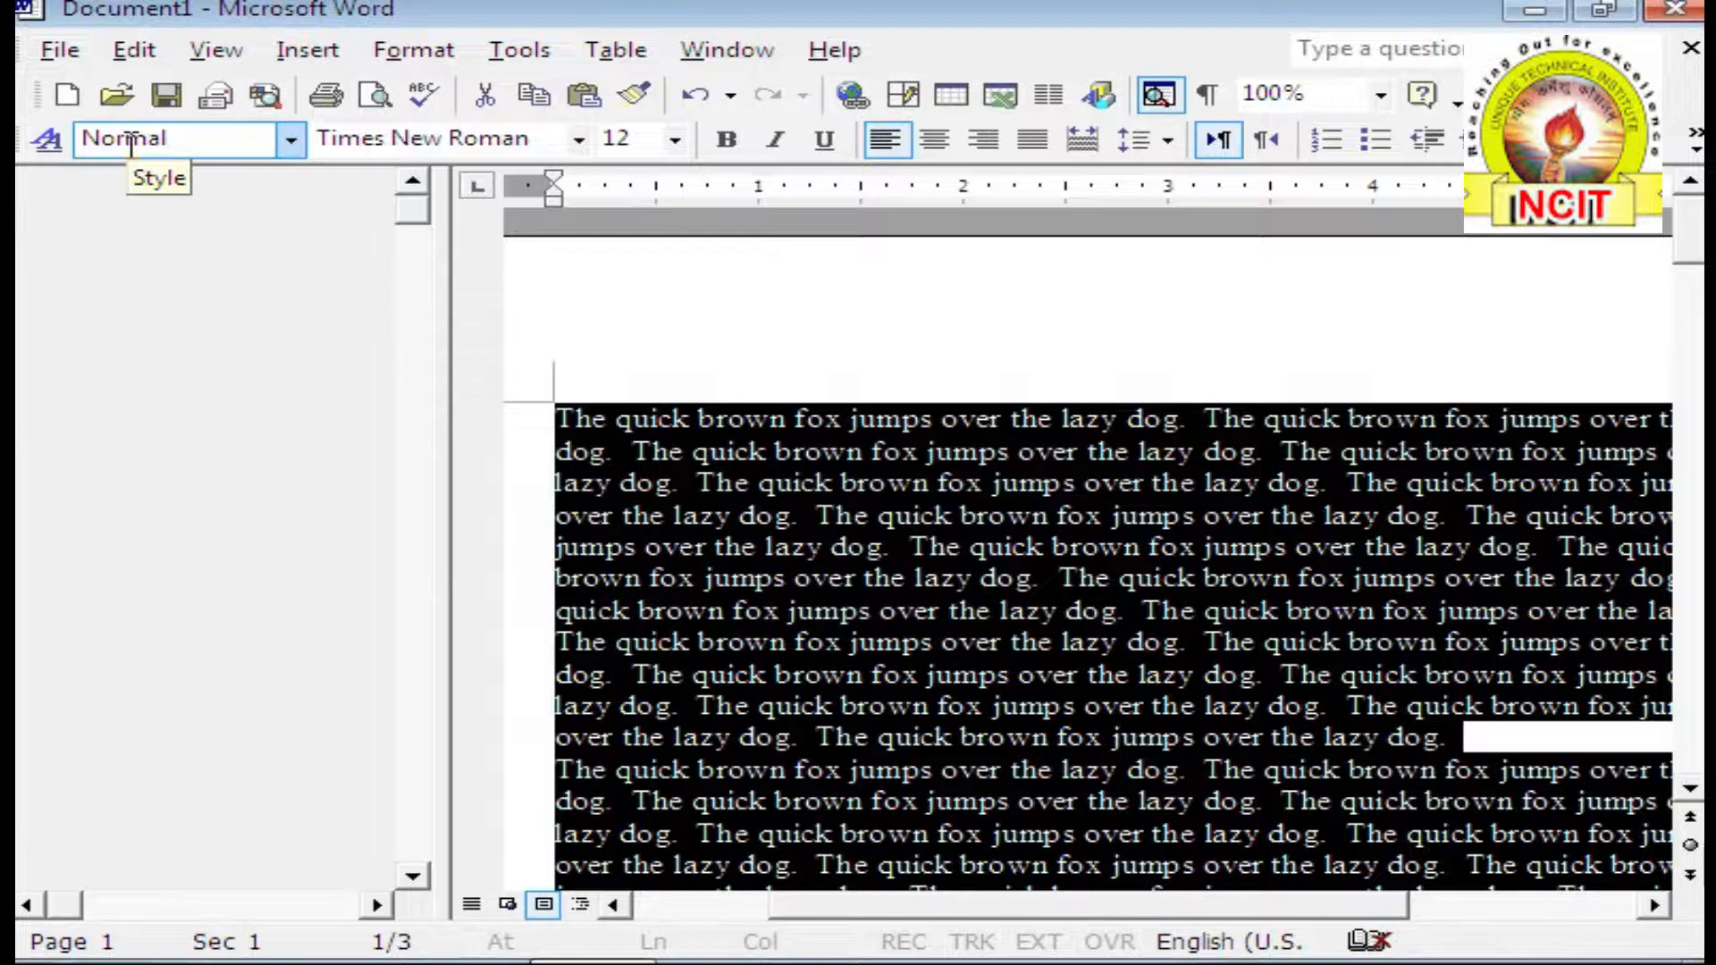
left_click(291, 140)
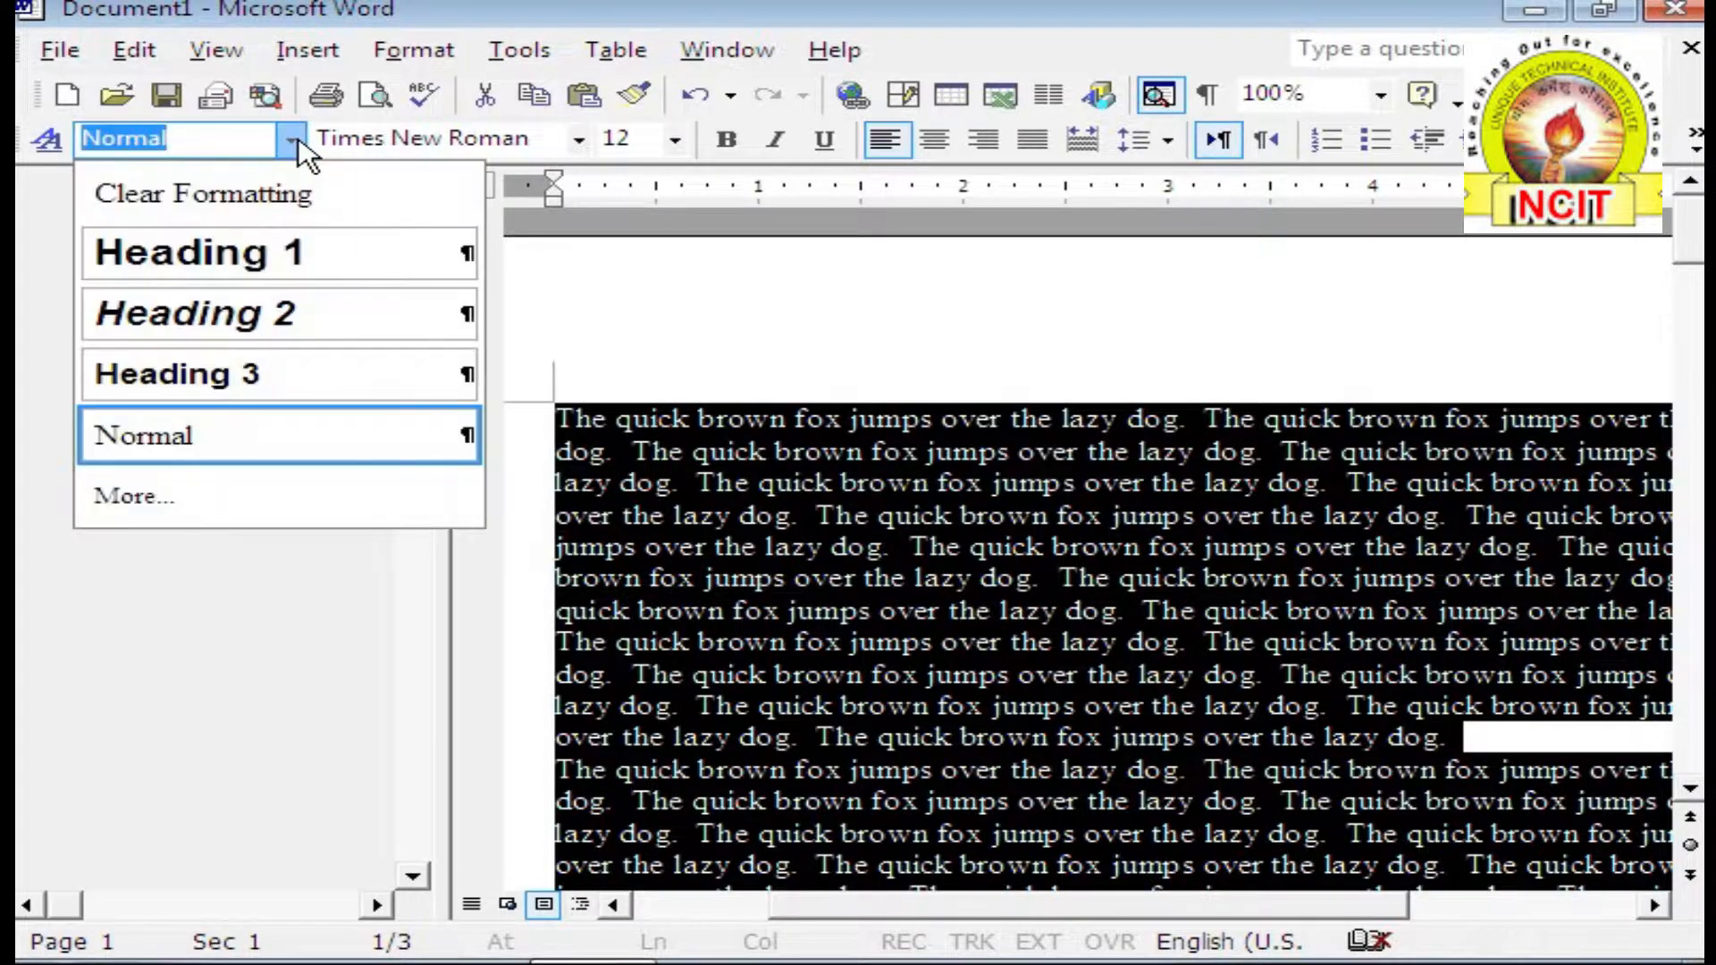
left_click(279, 377)
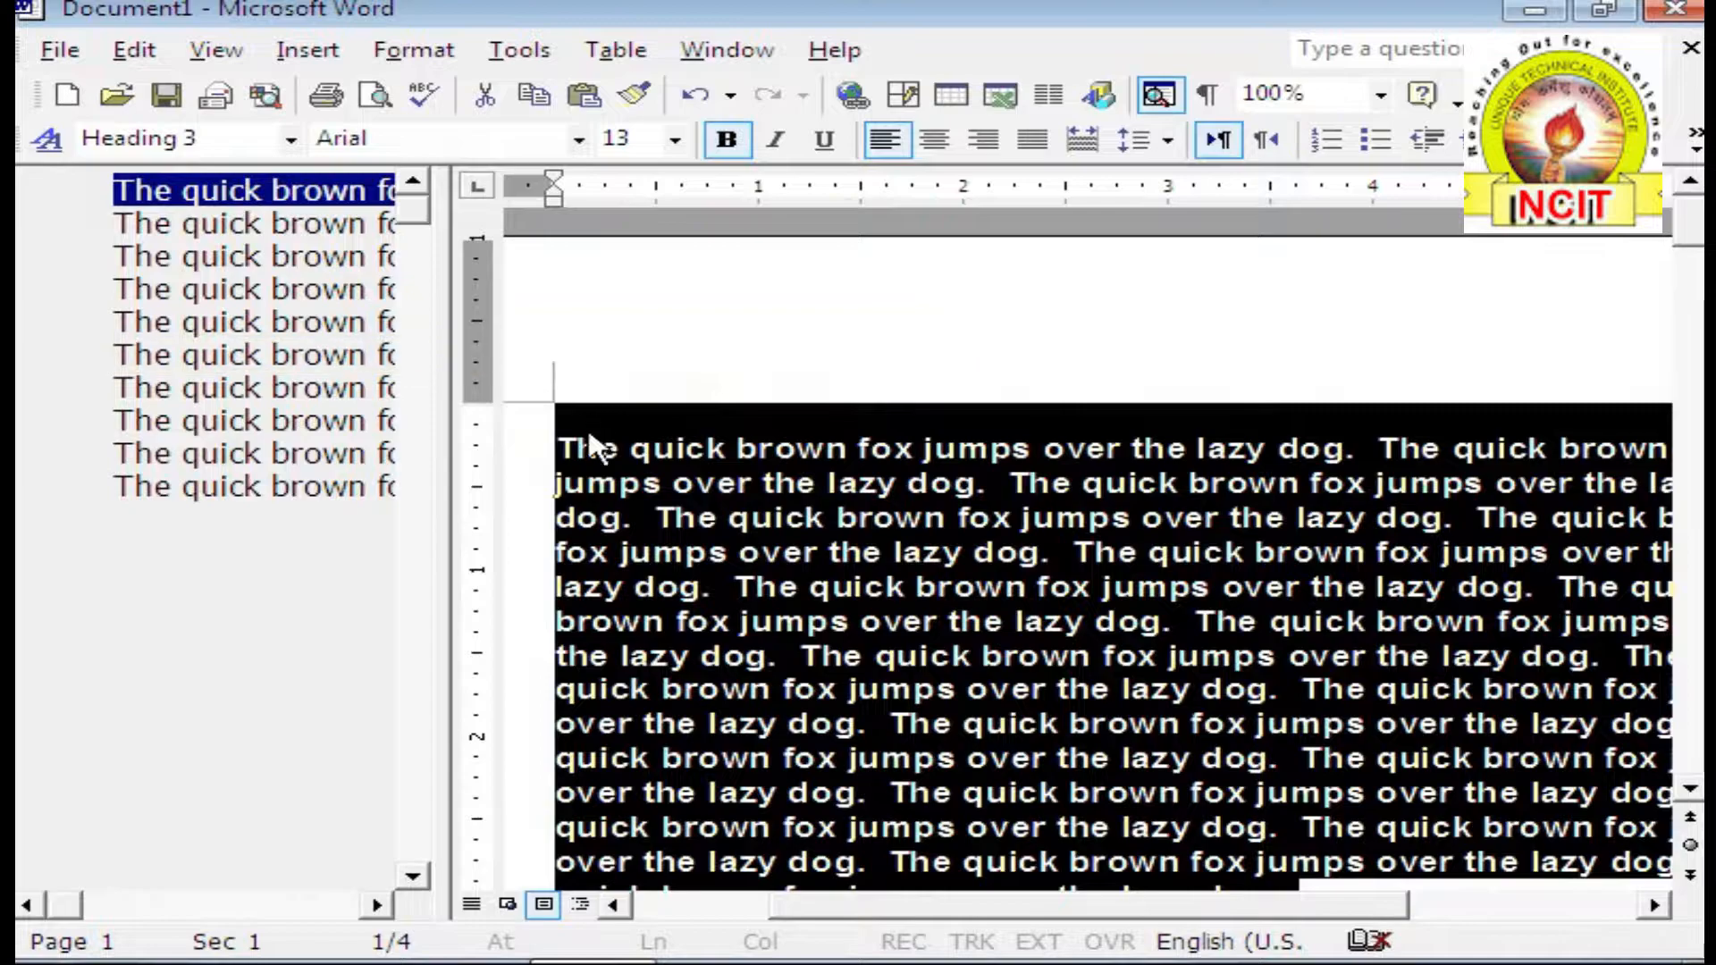
left_click(588, 460)
scroll(590, 460, "down", 2)
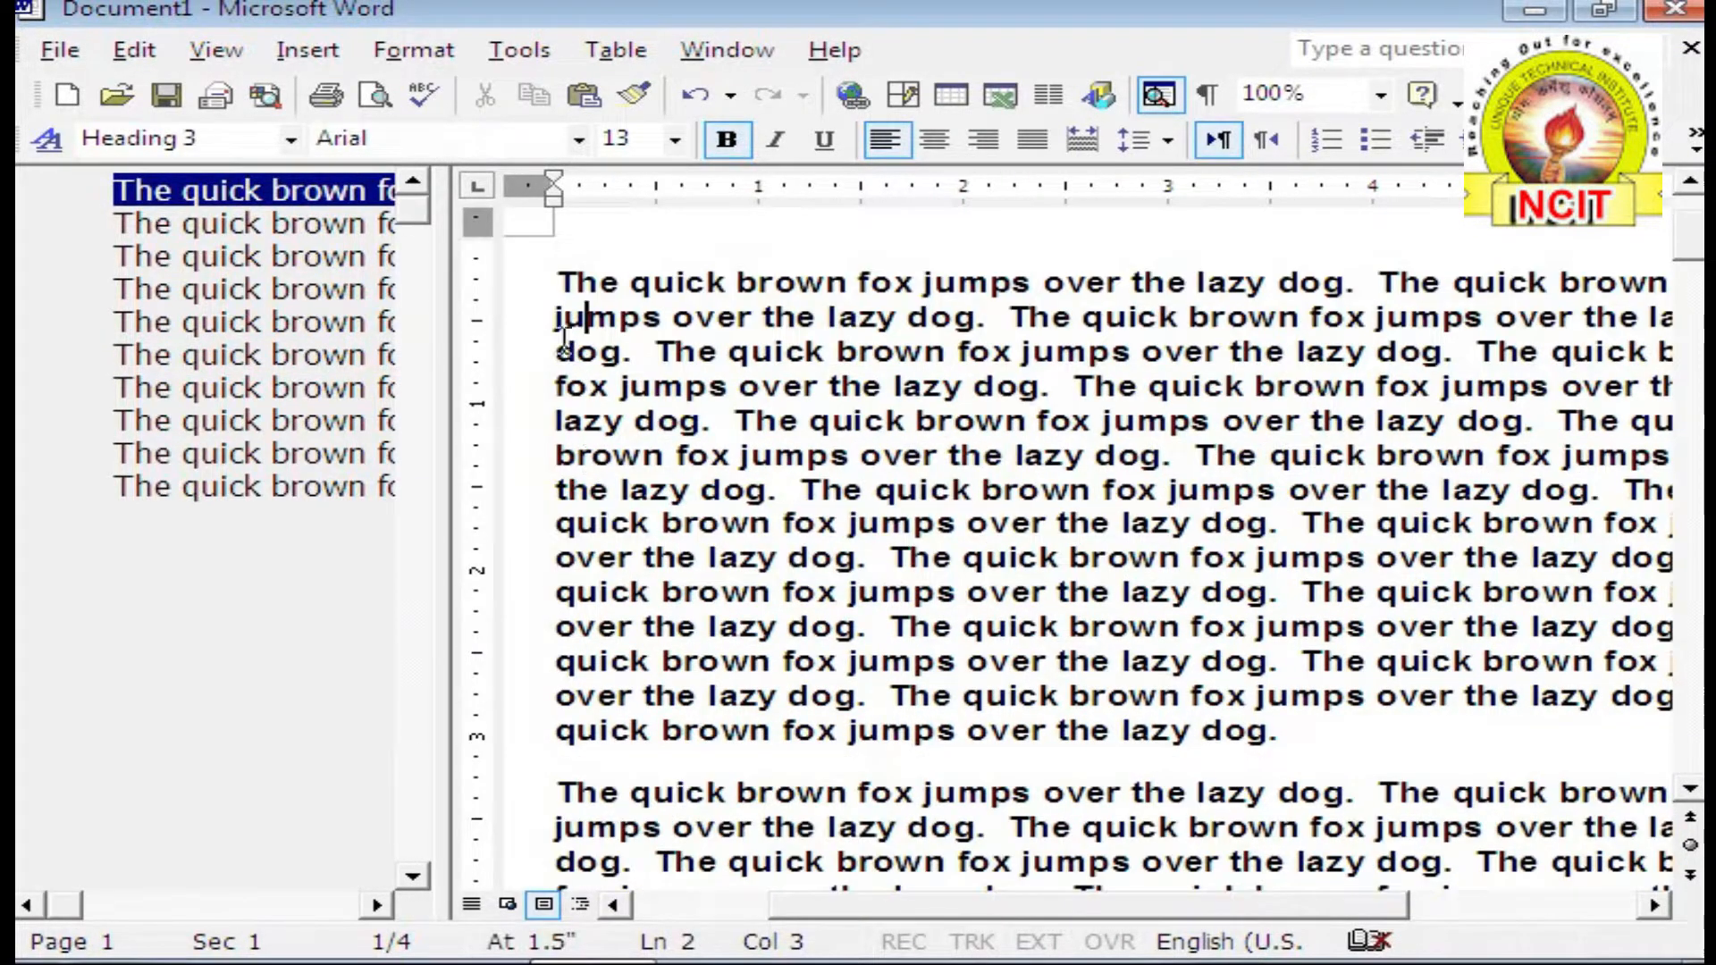
Step: From the start of page 1, jump through the second, third and last headings using the Document Map
left_click(558, 283)
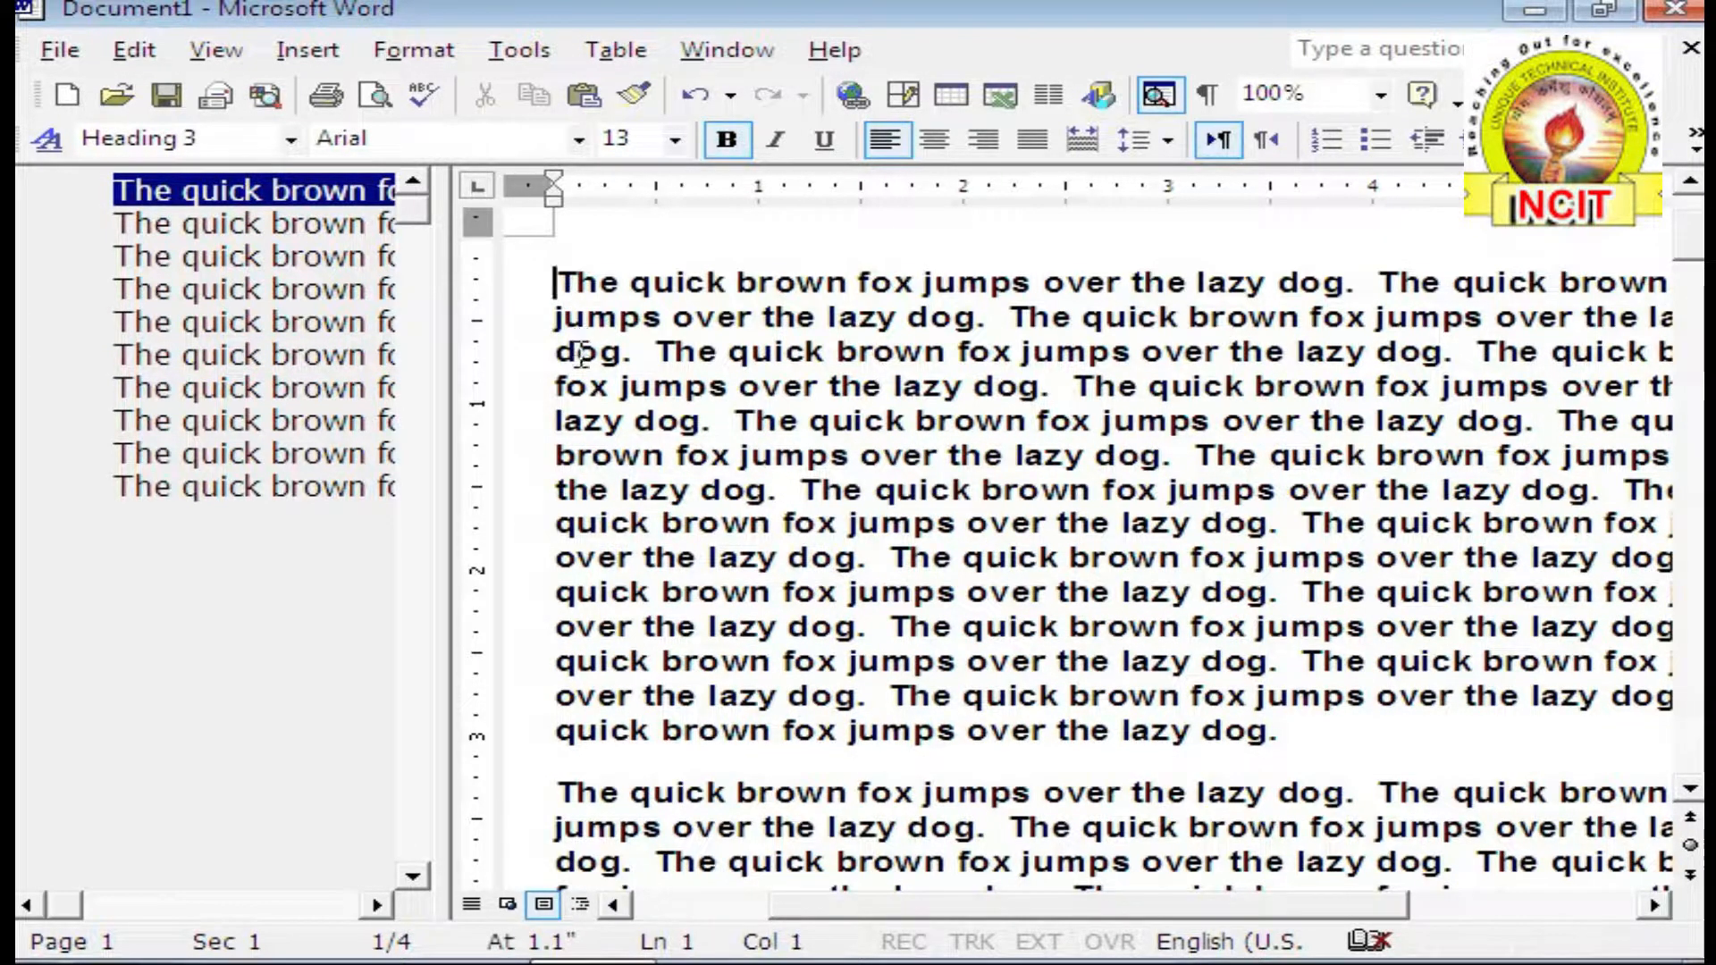
scroll(582, 376, "down", 3)
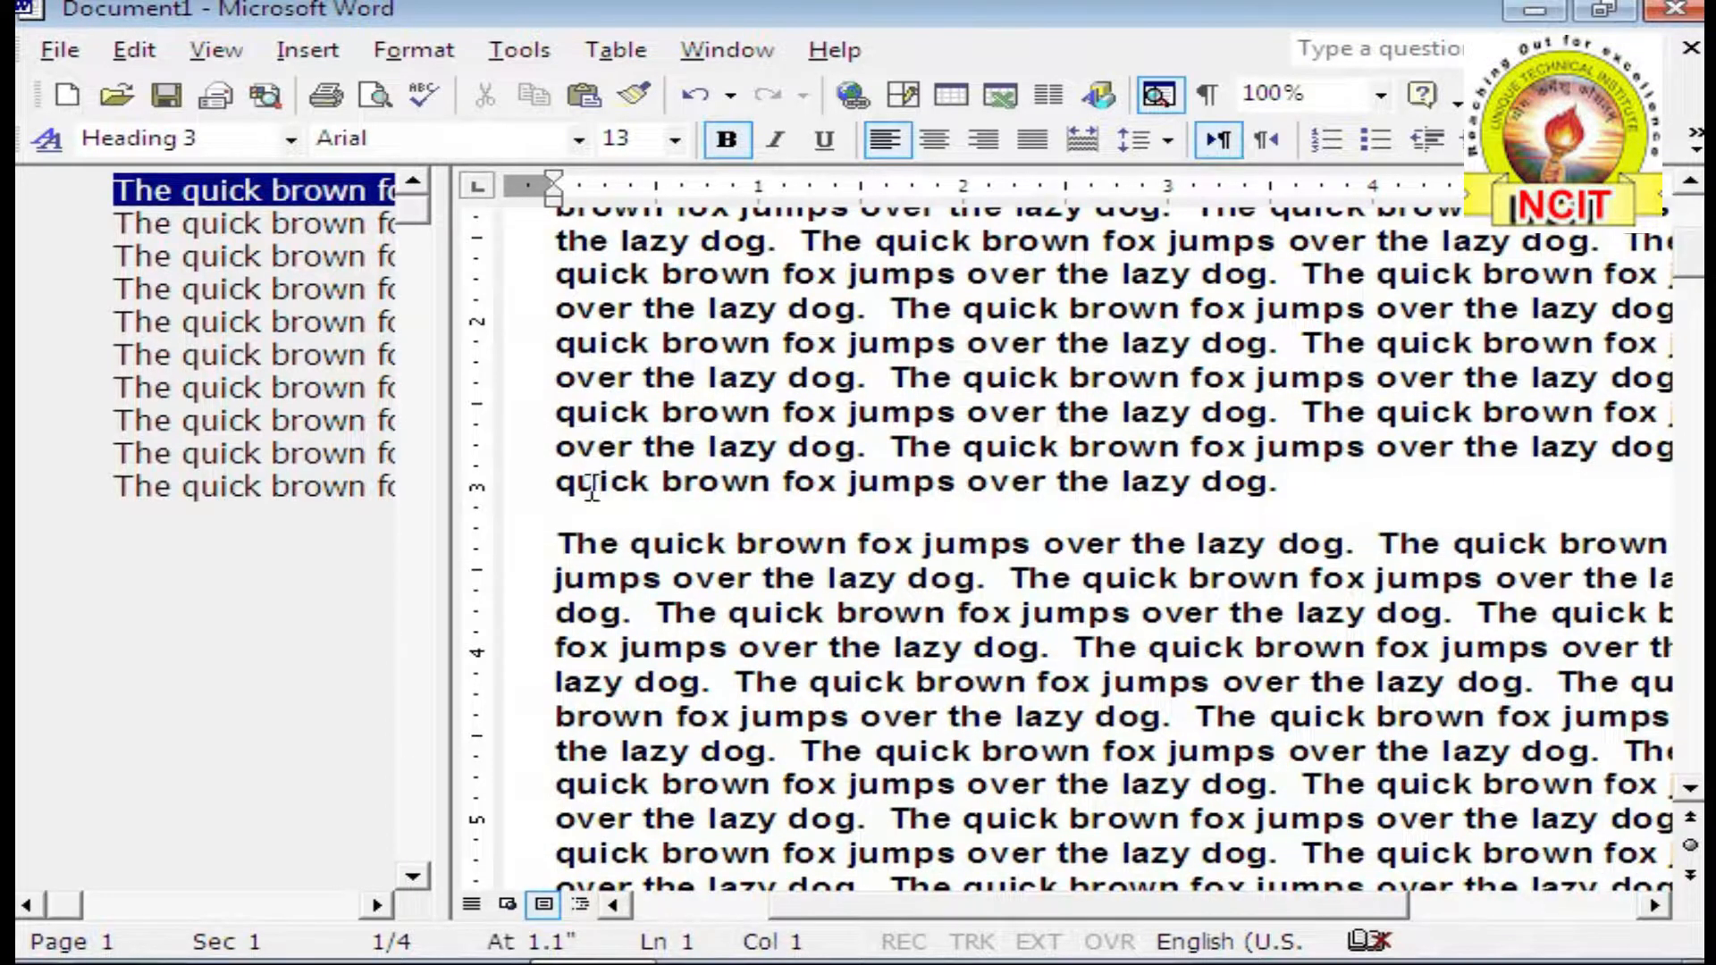
scroll(592, 501, "up", 5)
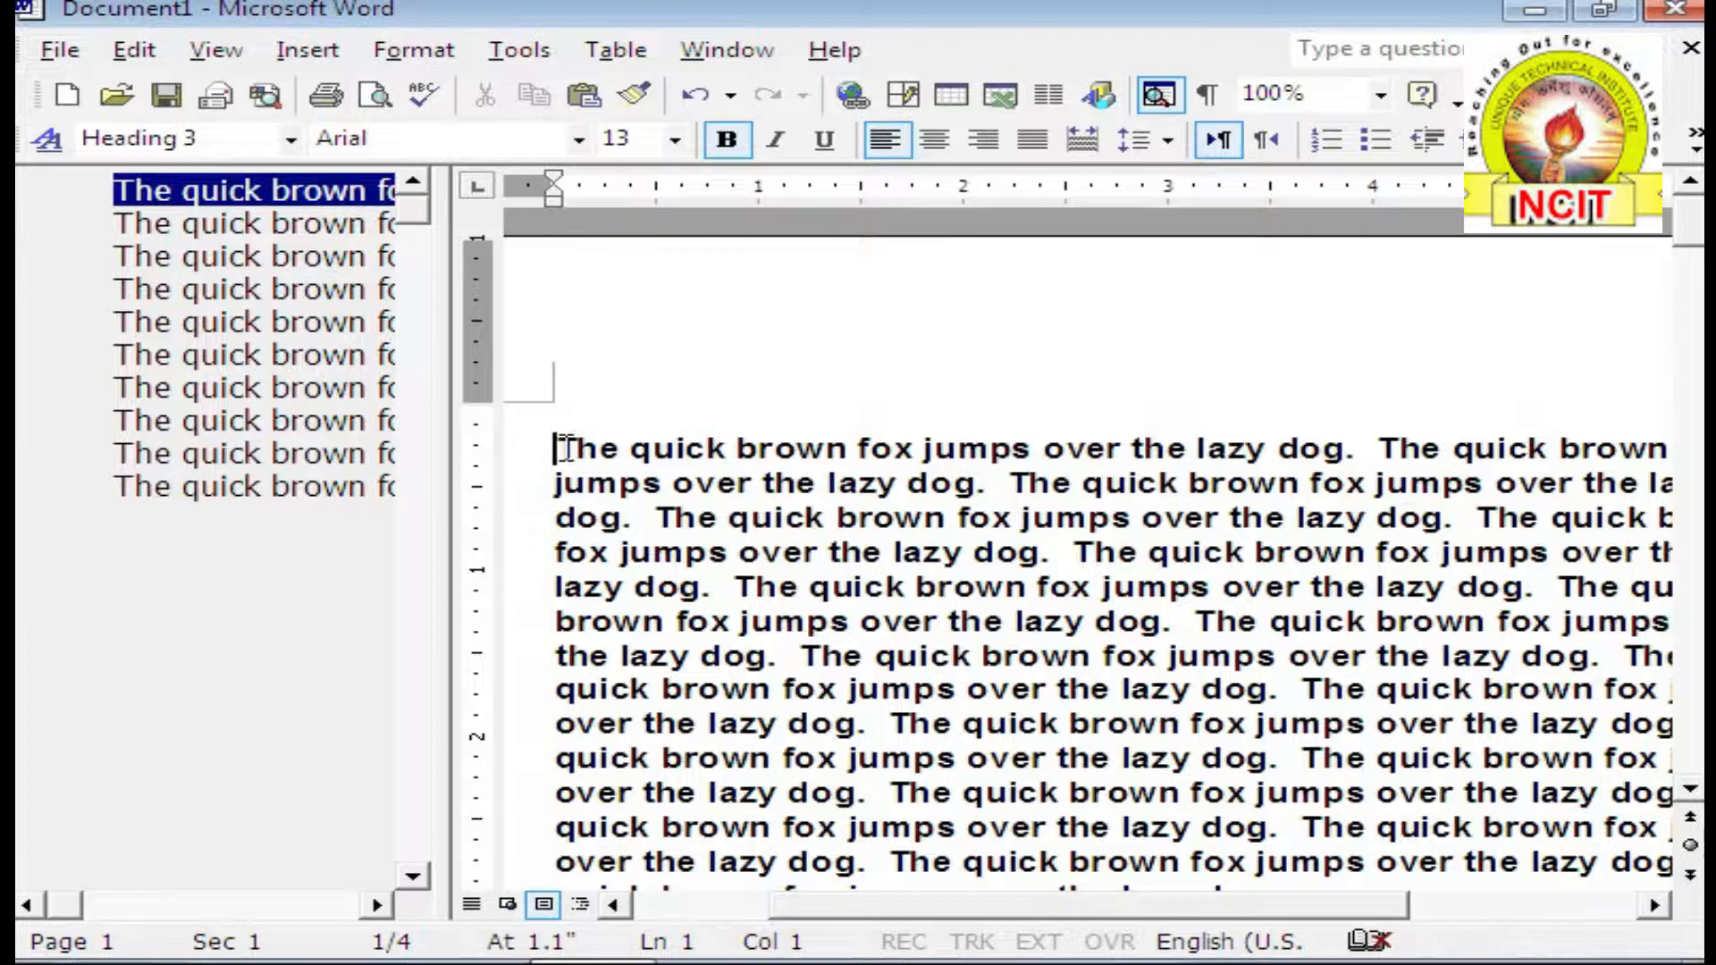
left_click(302, 238)
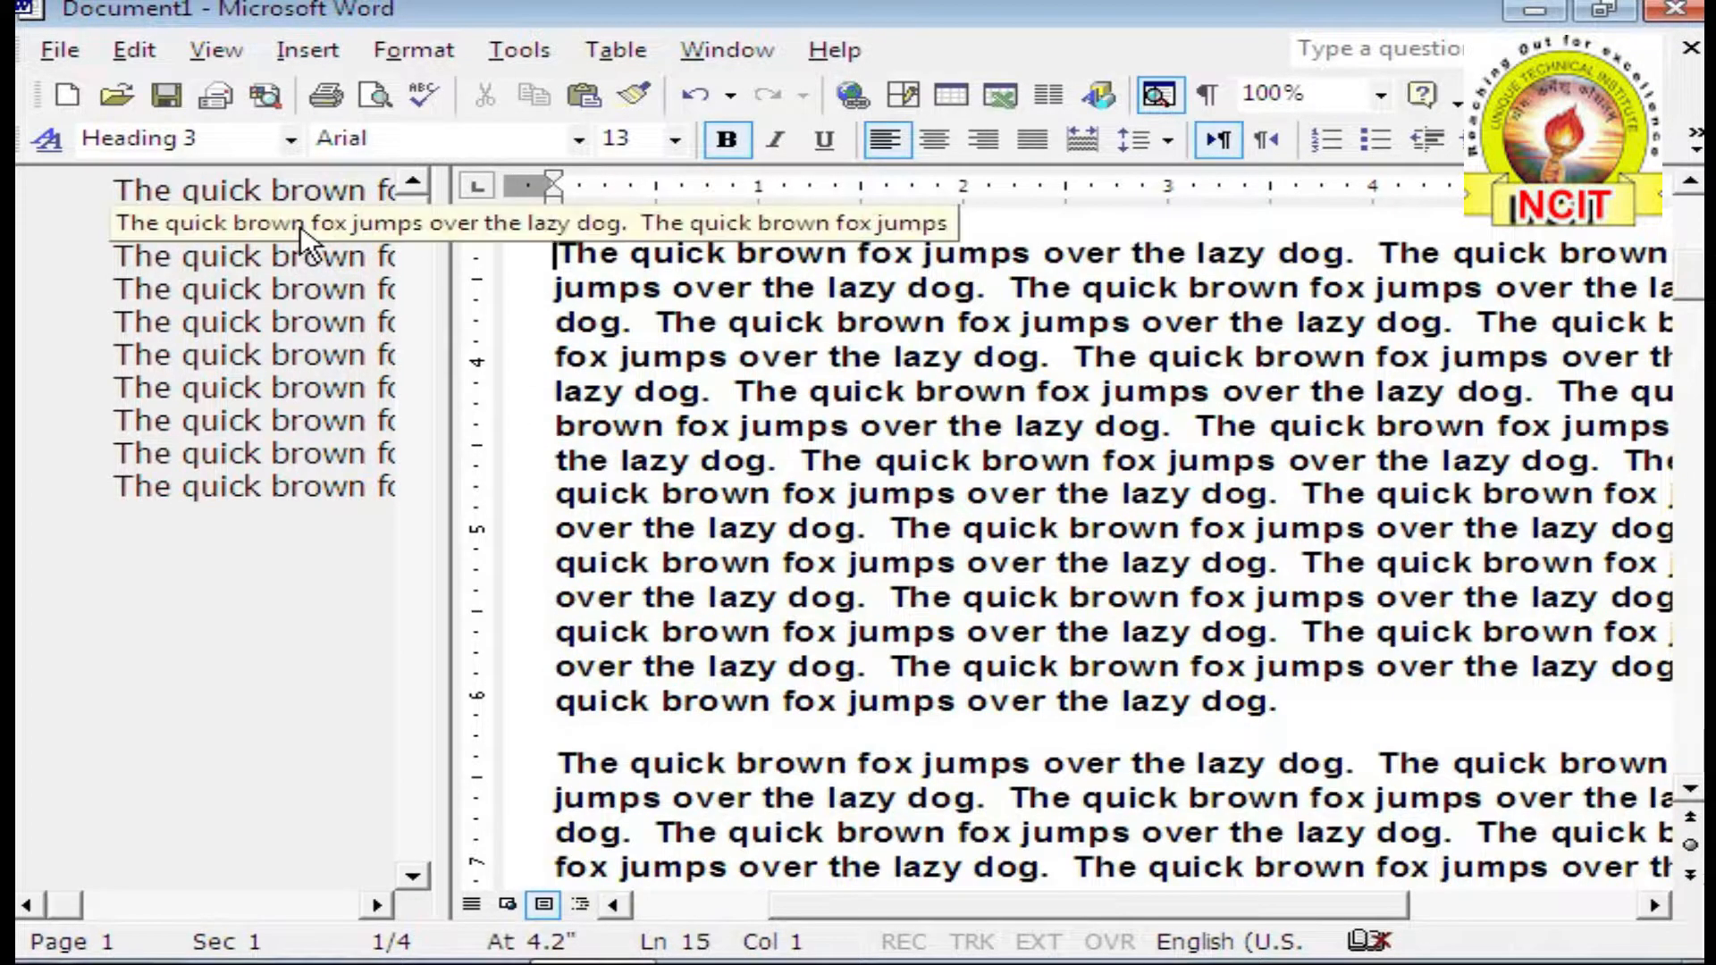
left_click(303, 259)
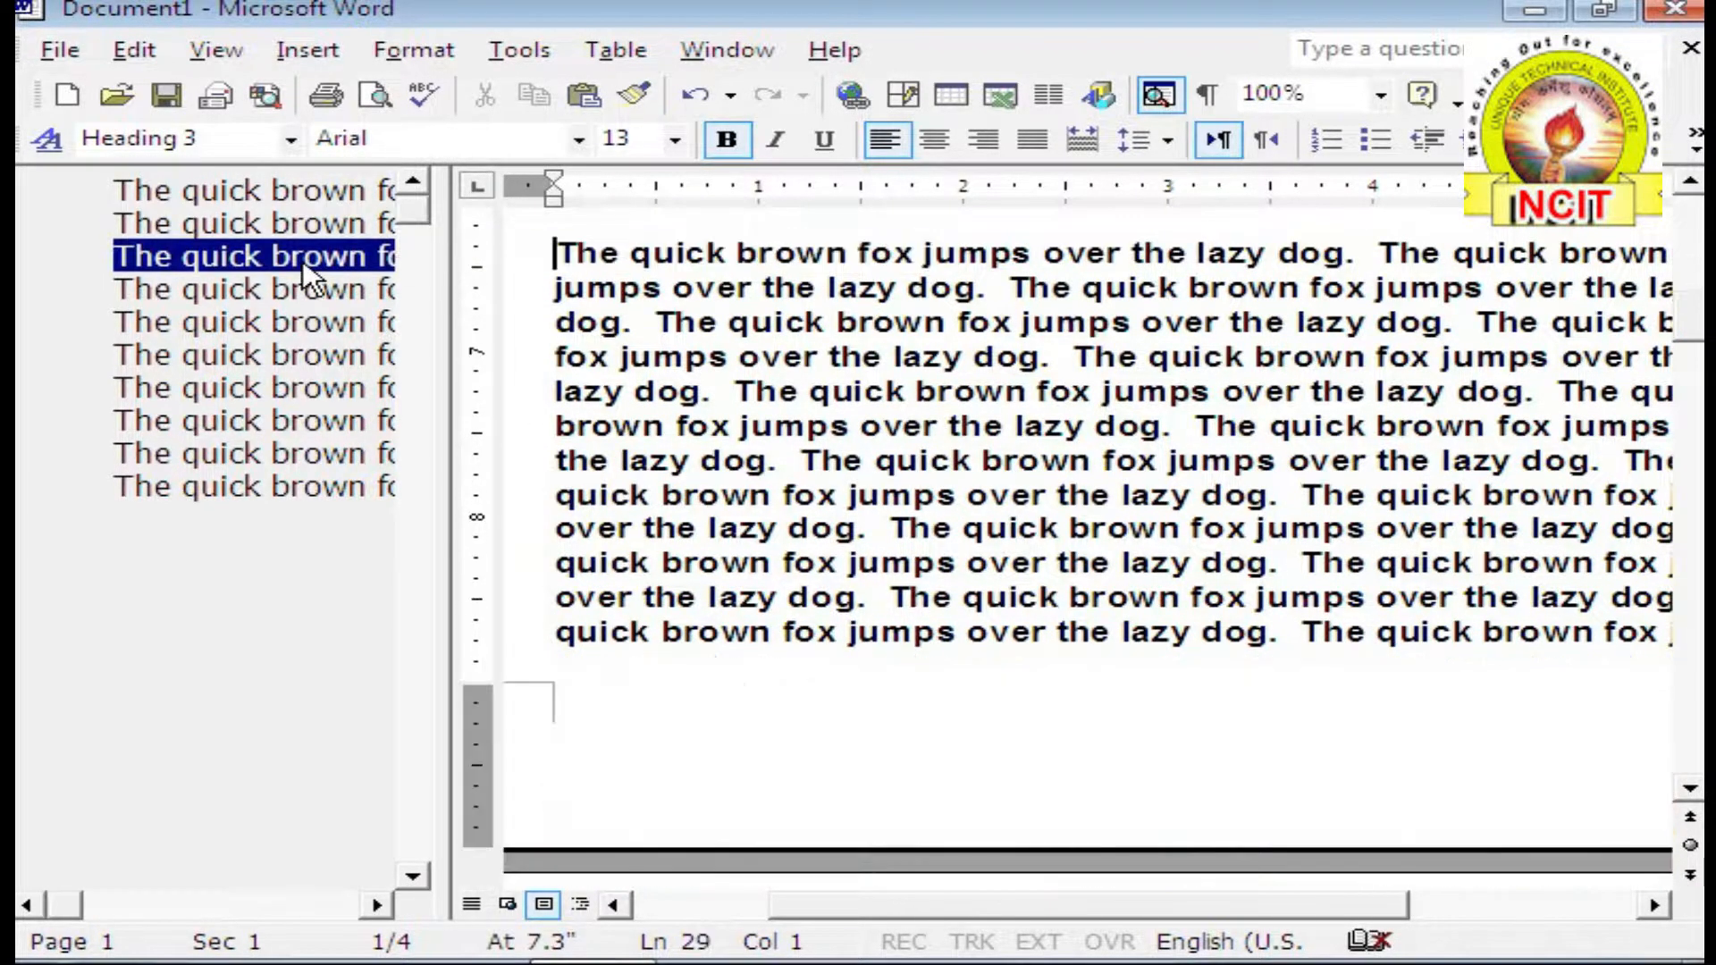
left_click(213, 493)
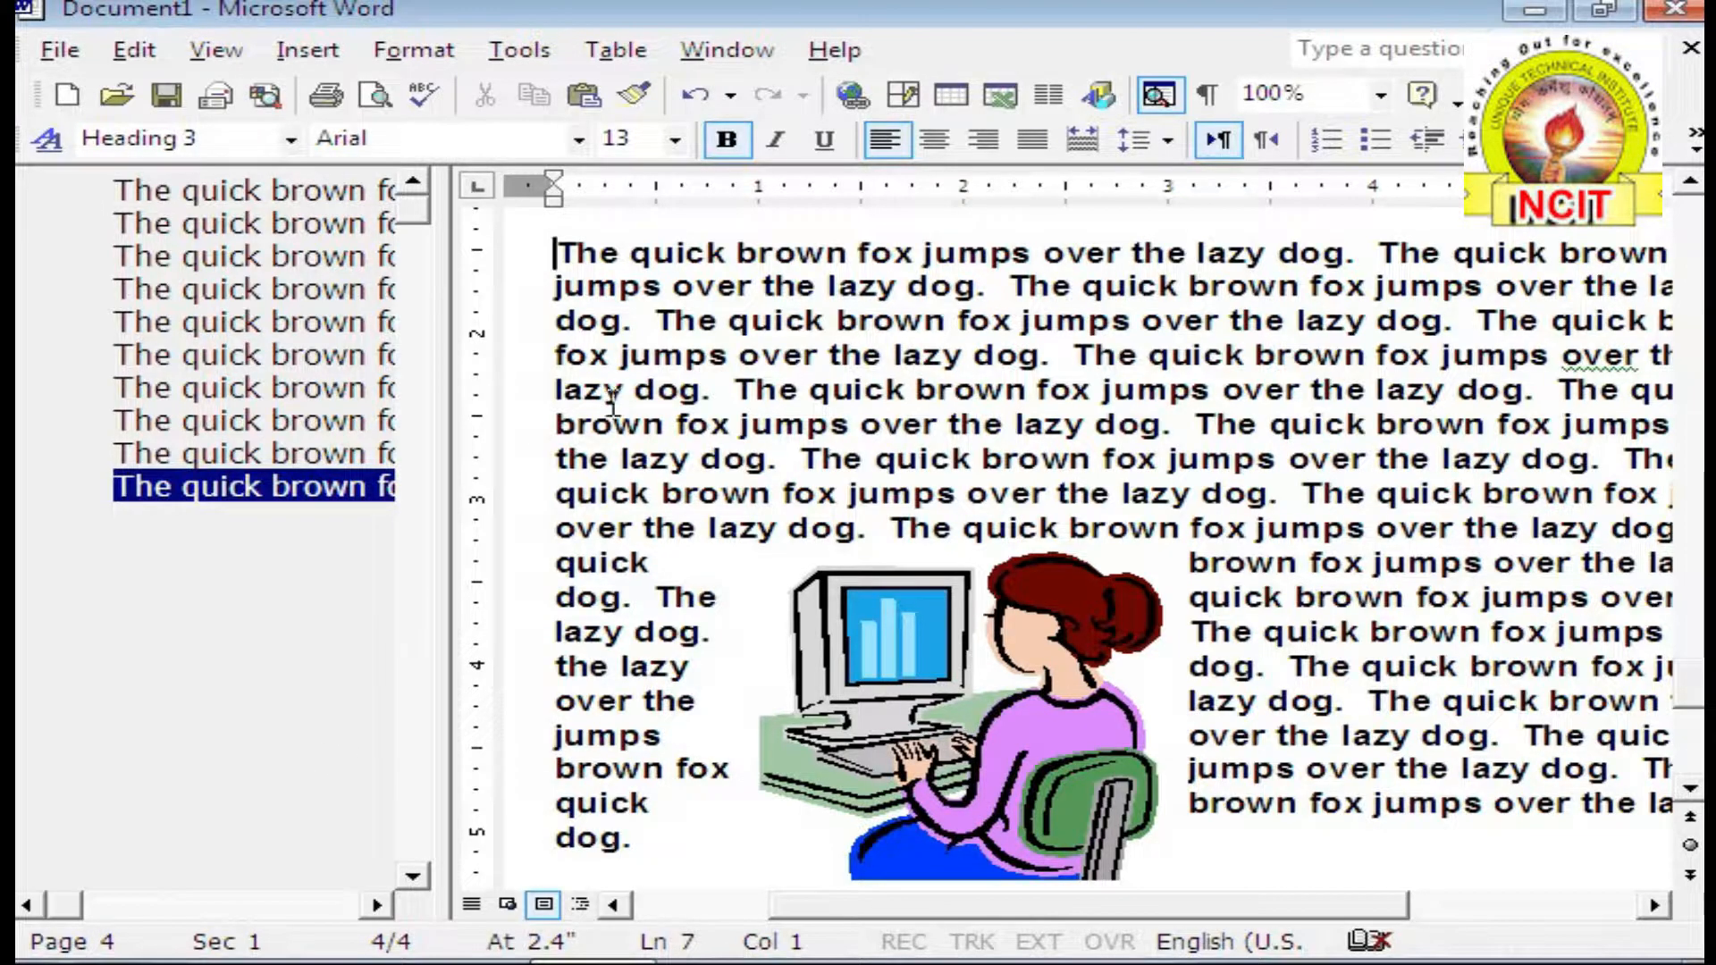
Step: Jump to the fifth, fourth, second and eighth headings in the Document Map, returning to the first heading
left_click(177, 329)
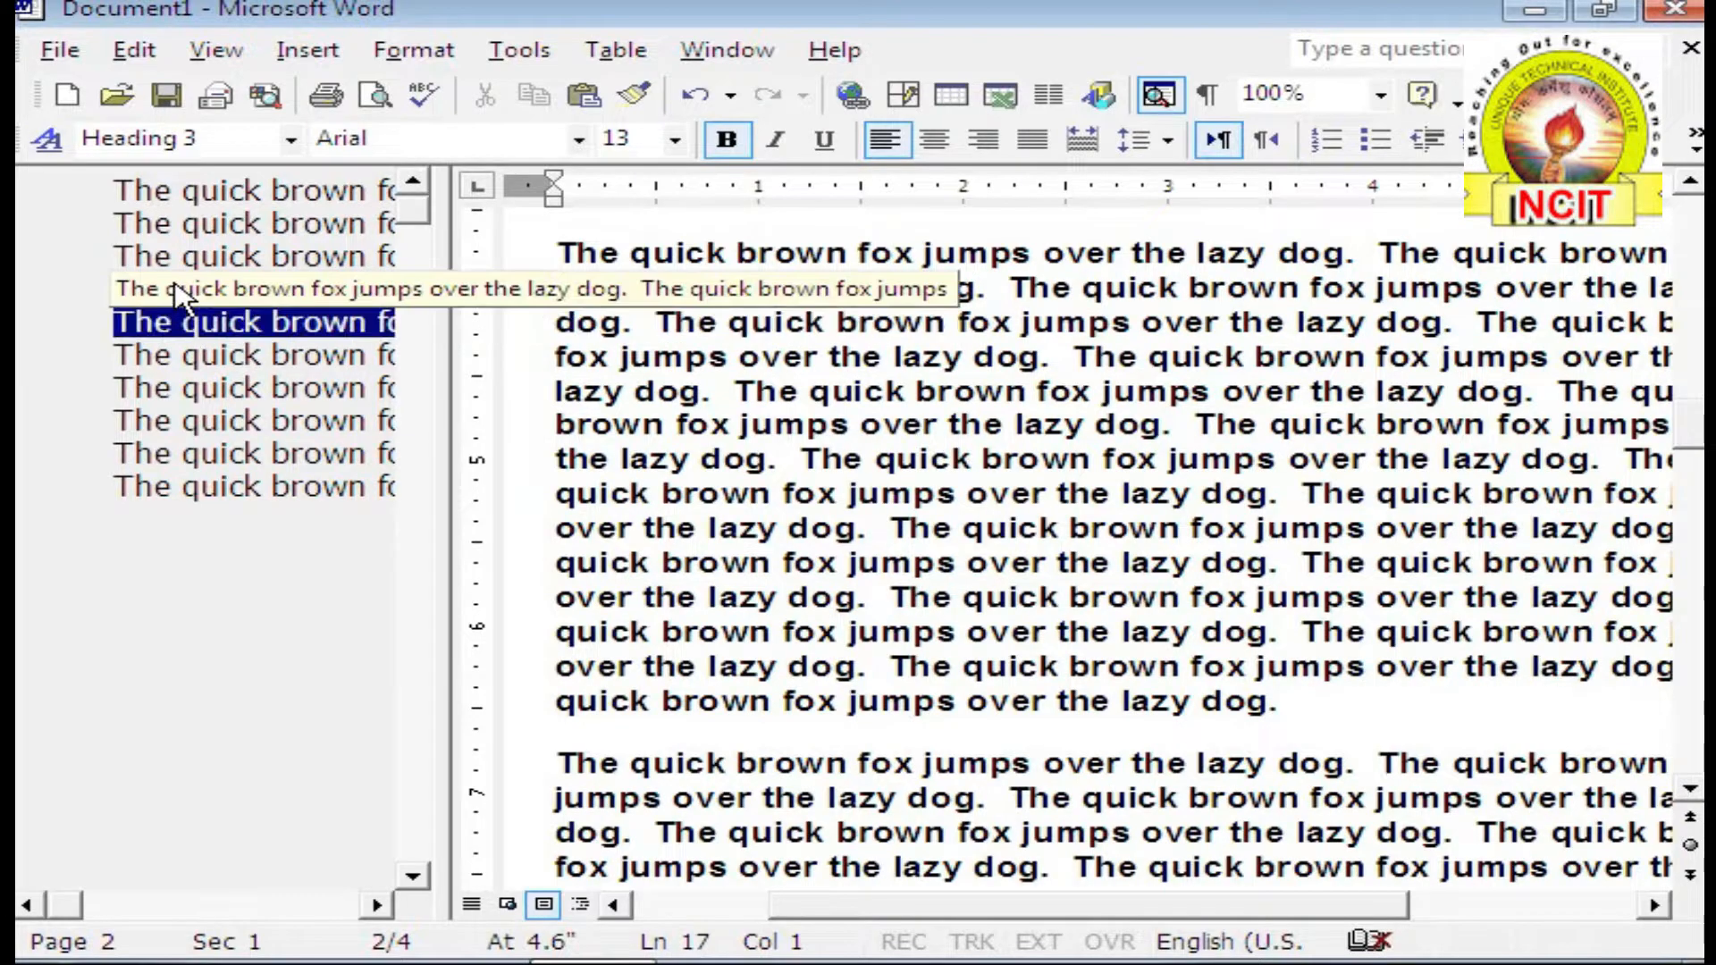
left_click(179, 293)
left_click(184, 228)
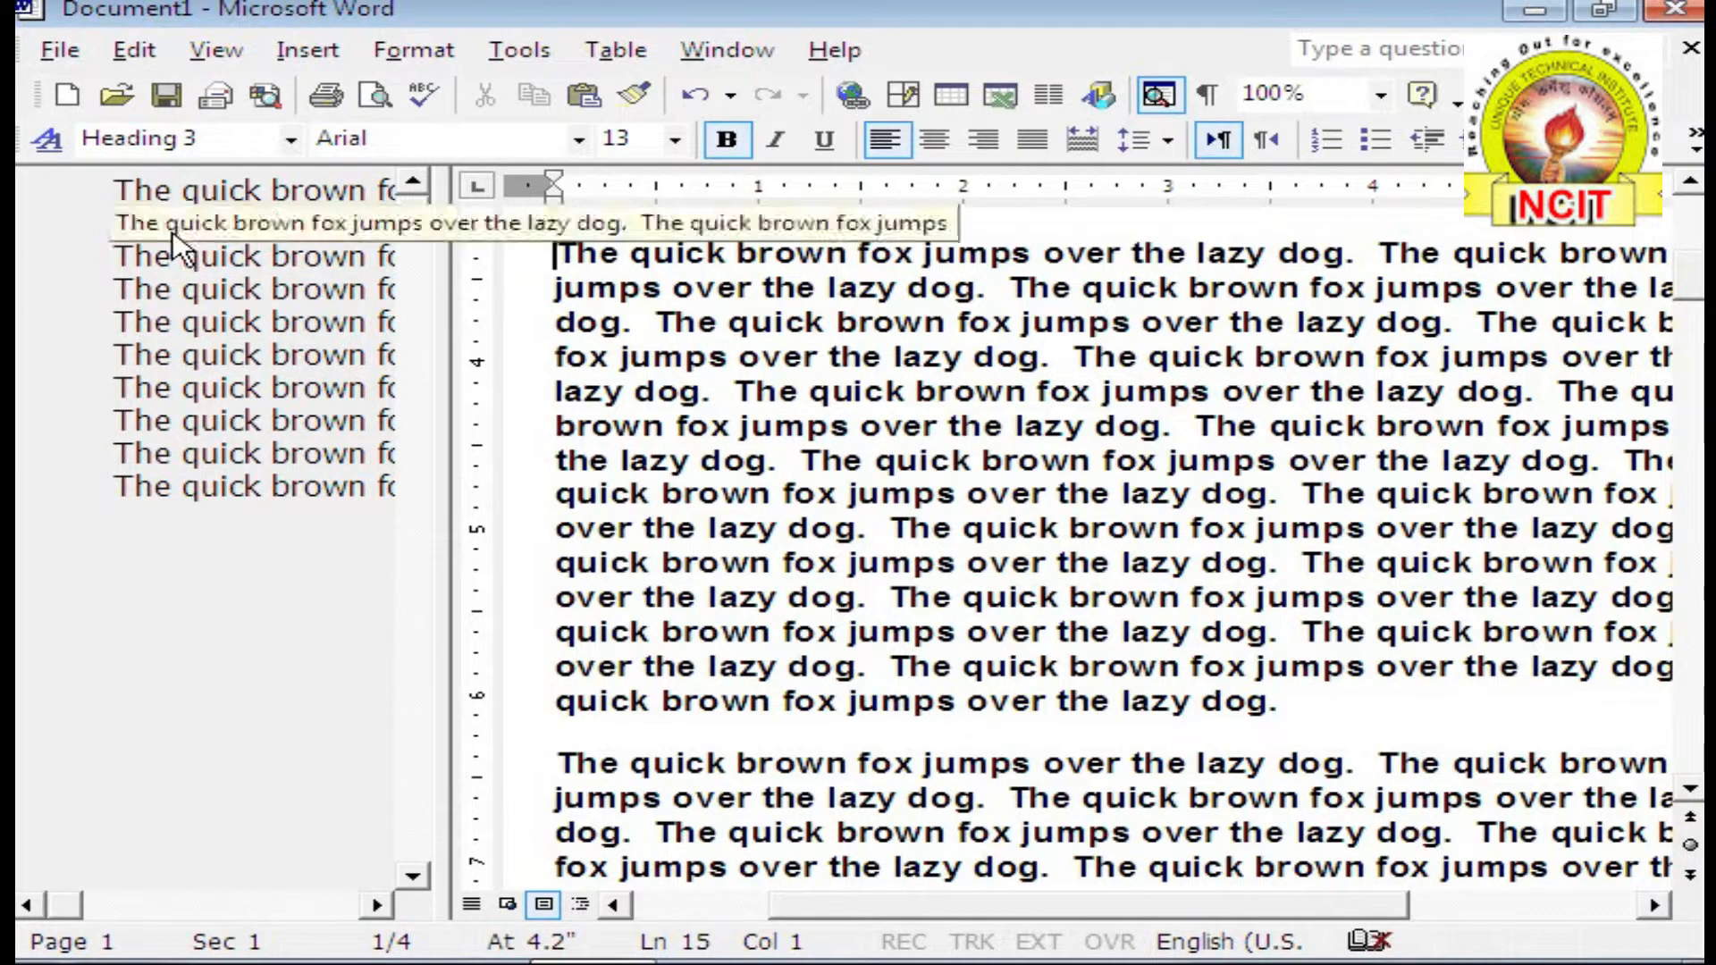
left_click(183, 422)
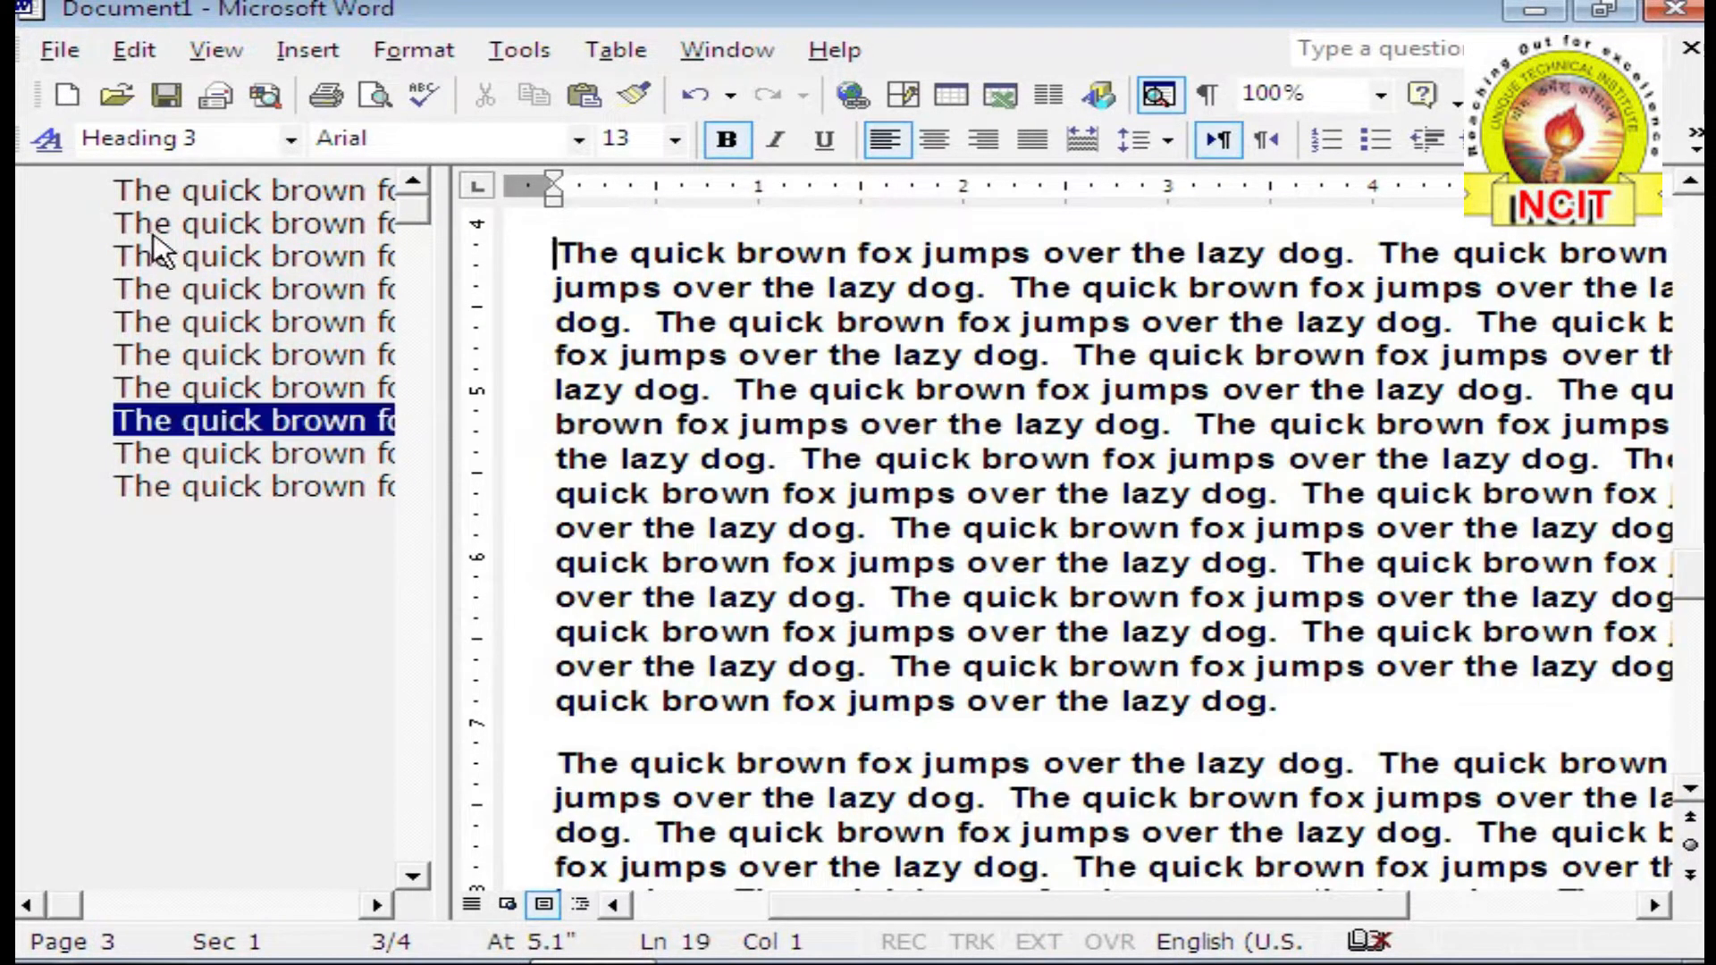
left_click(179, 191)
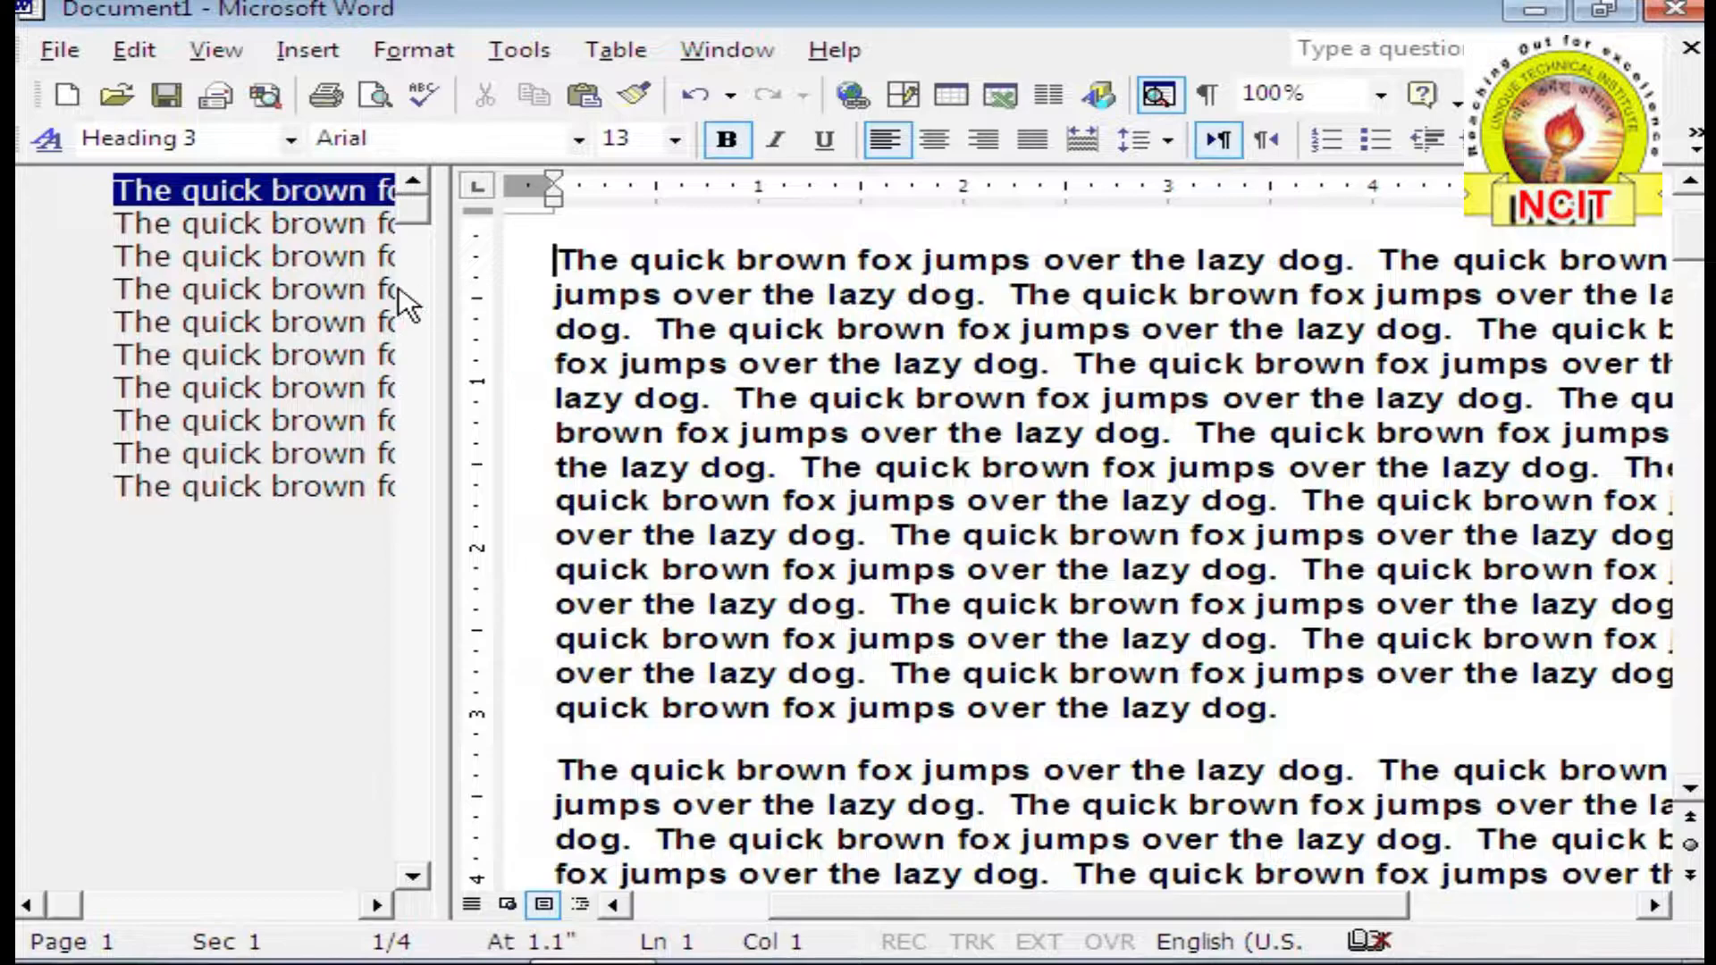
Step: Turn off the Document Map, place the cursor in the first paragraph, and display the map again
left_click(219, 54)
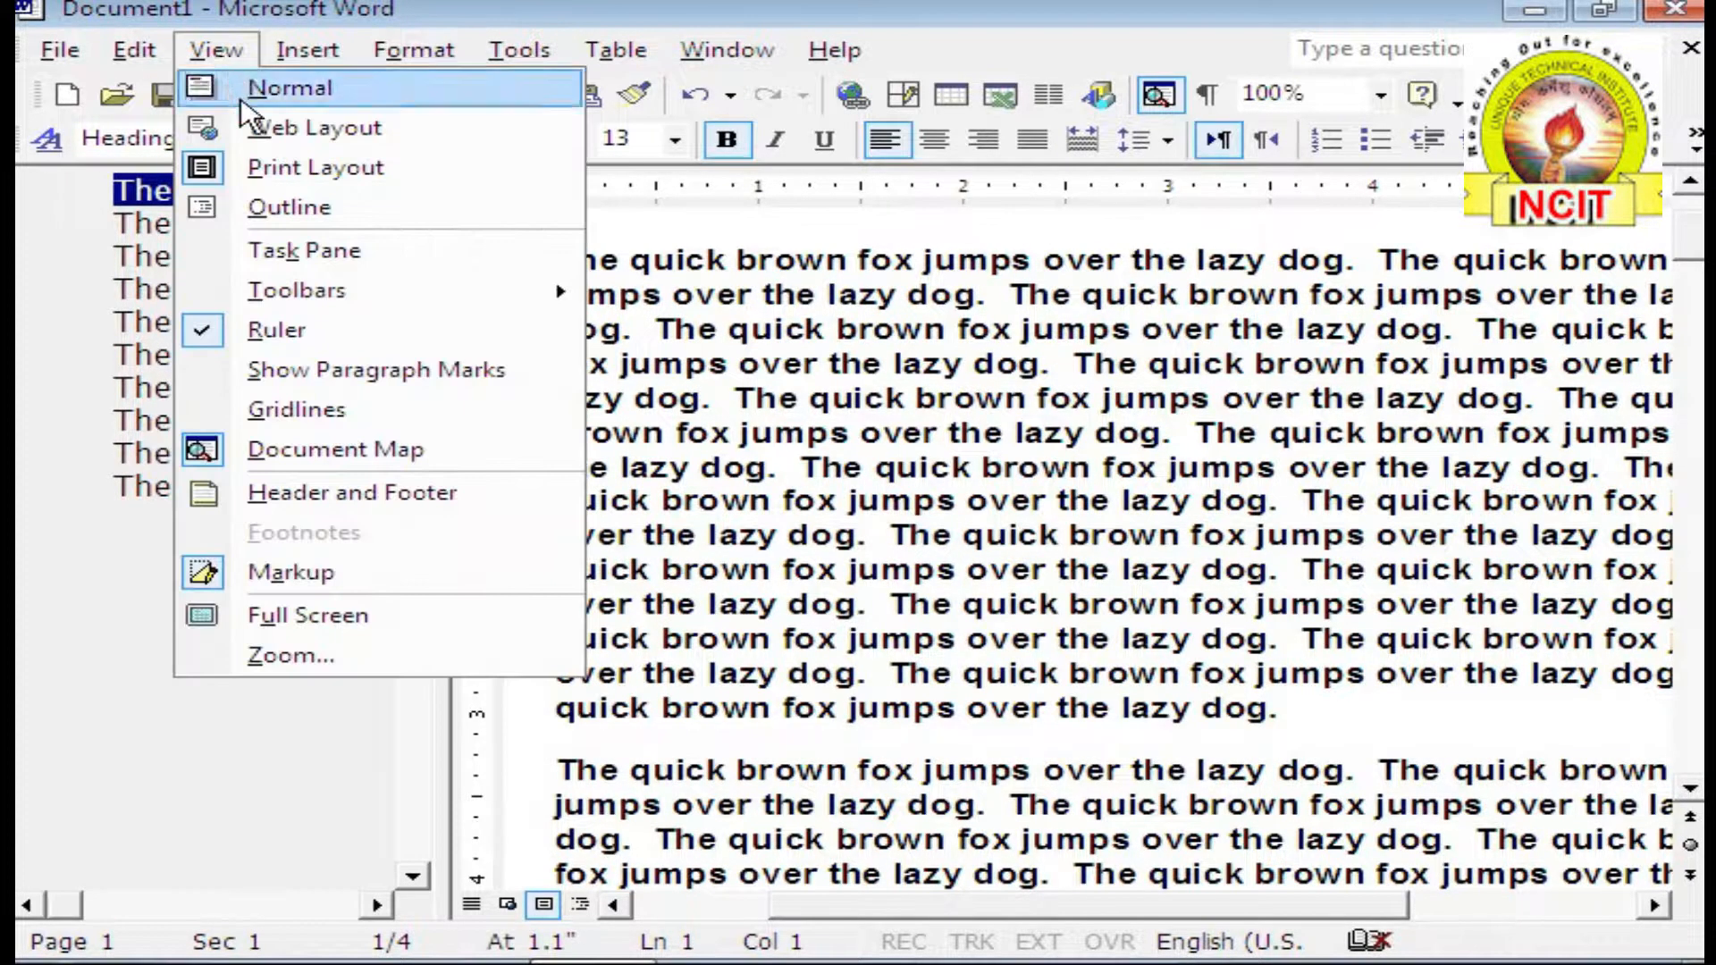
left_click(327, 452)
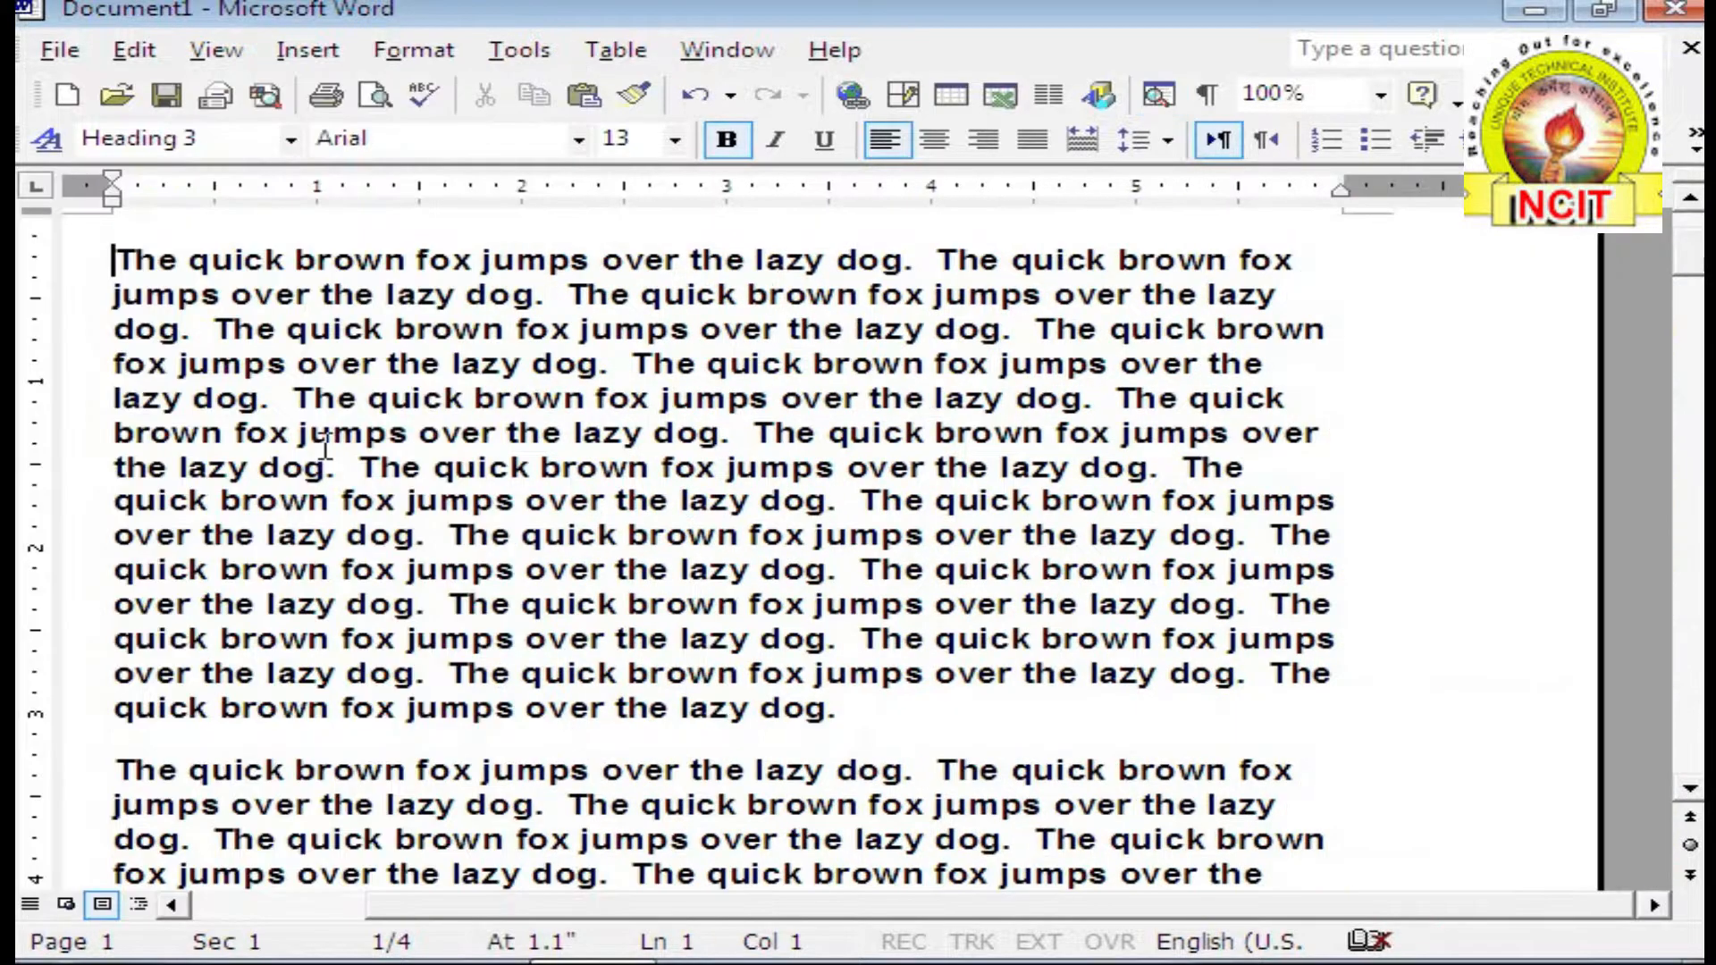
left_click(327, 443)
left_click(125, 262)
left_click(220, 50)
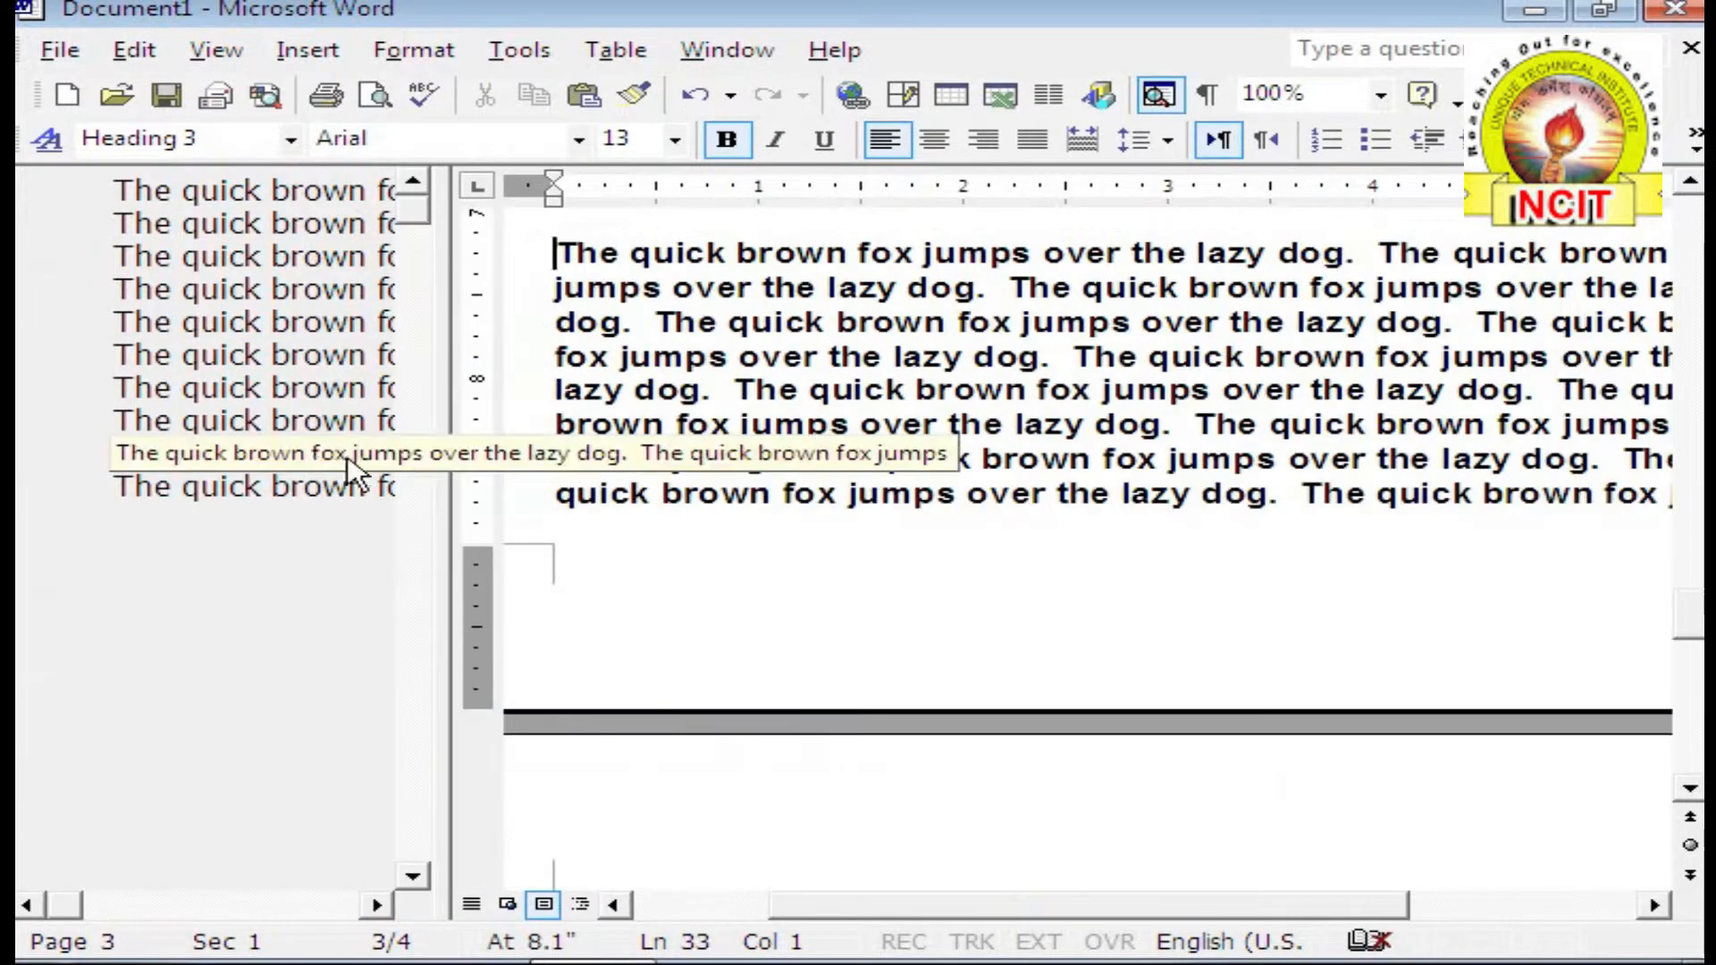
Step: Place the cursor in paragraphs on page 3 and page 2 to check which heading the Document Map highlights
left_click(658, 390)
scroll(657, 374, "down", 5)
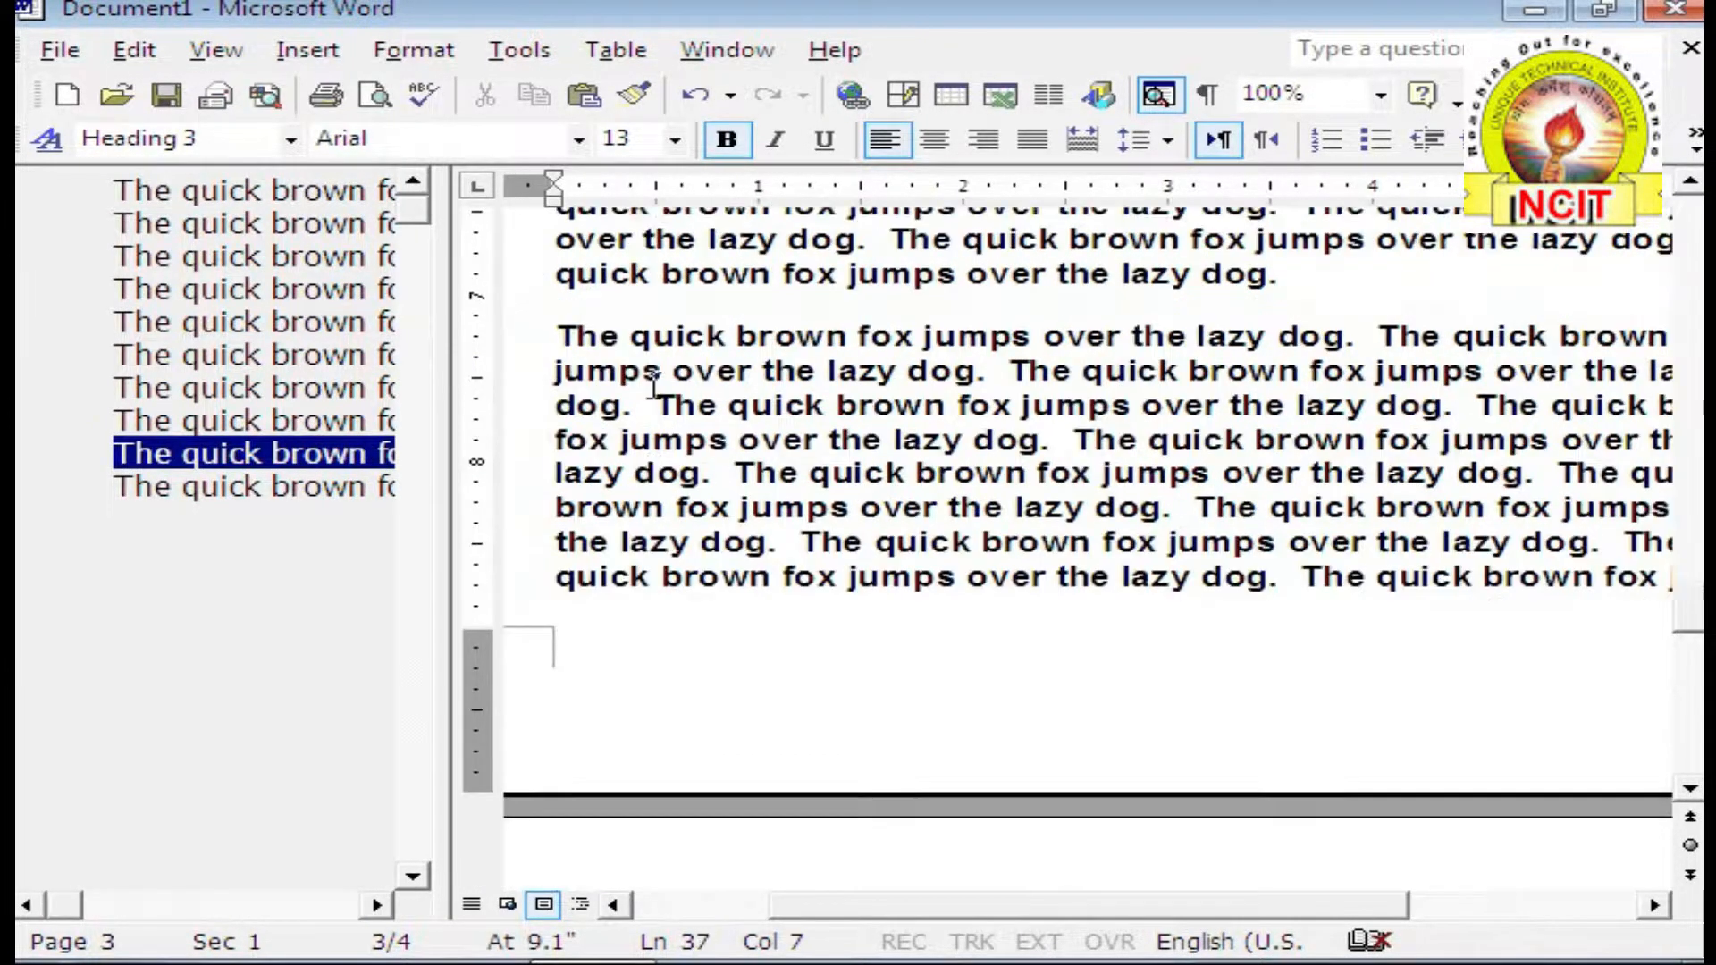
scroll(661, 402, "up", 5)
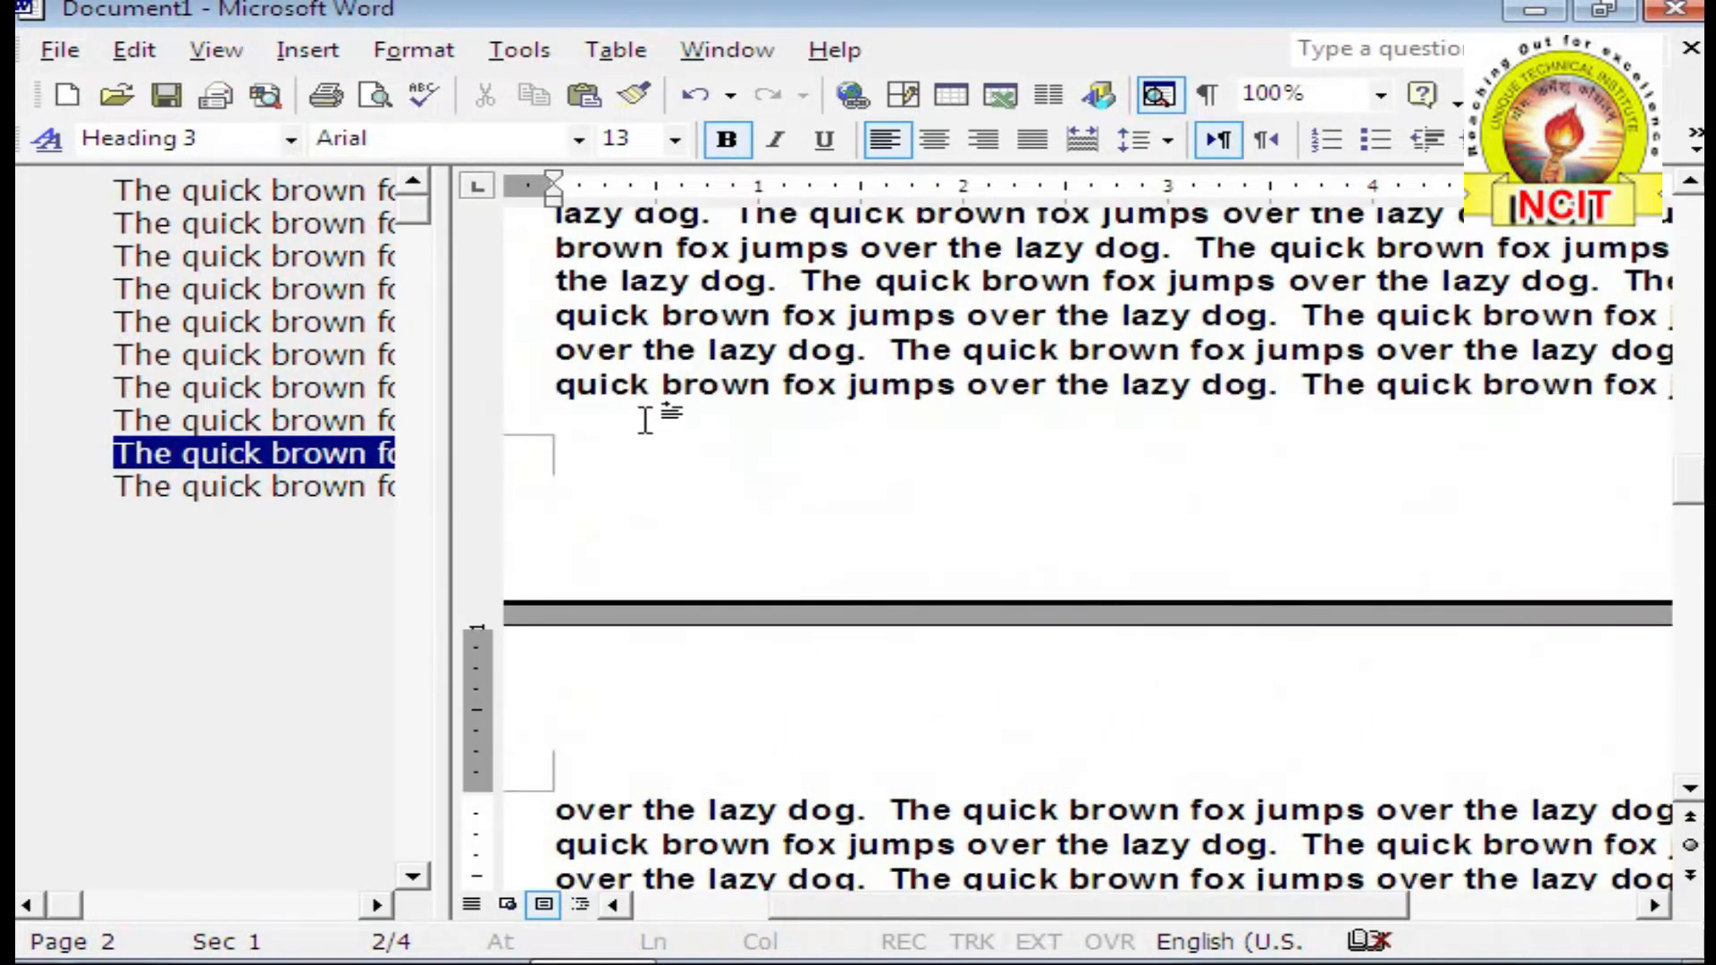
left_click(648, 384)
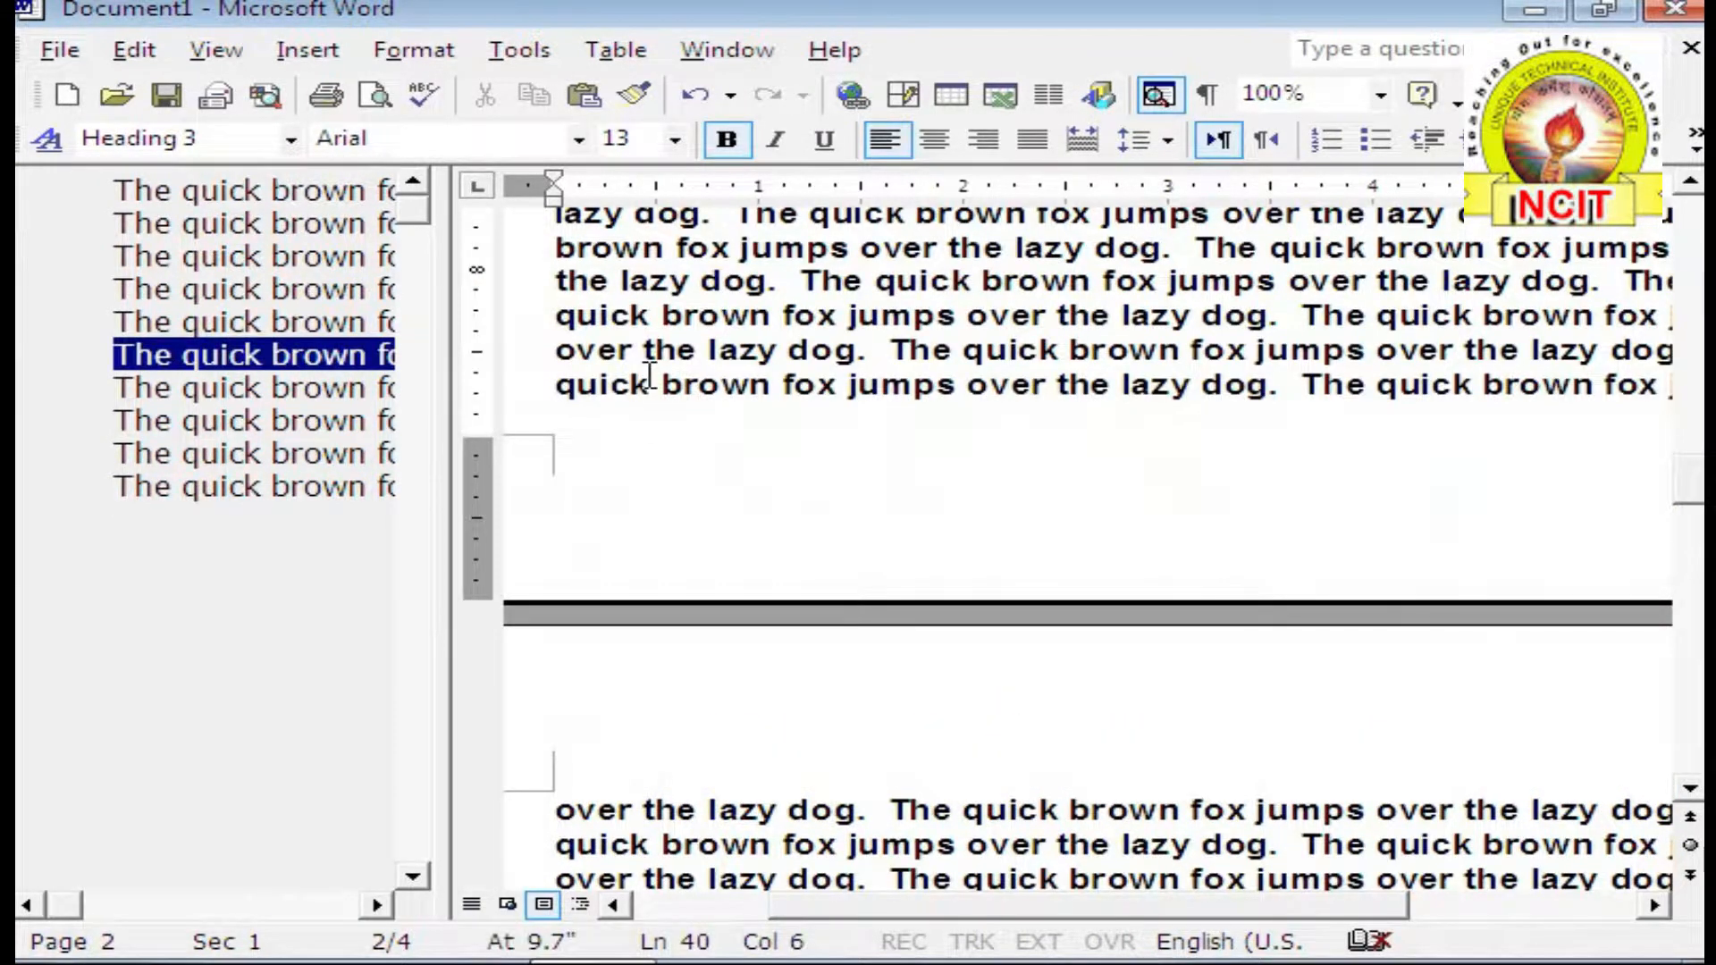
scroll(649, 375, "up", 2)
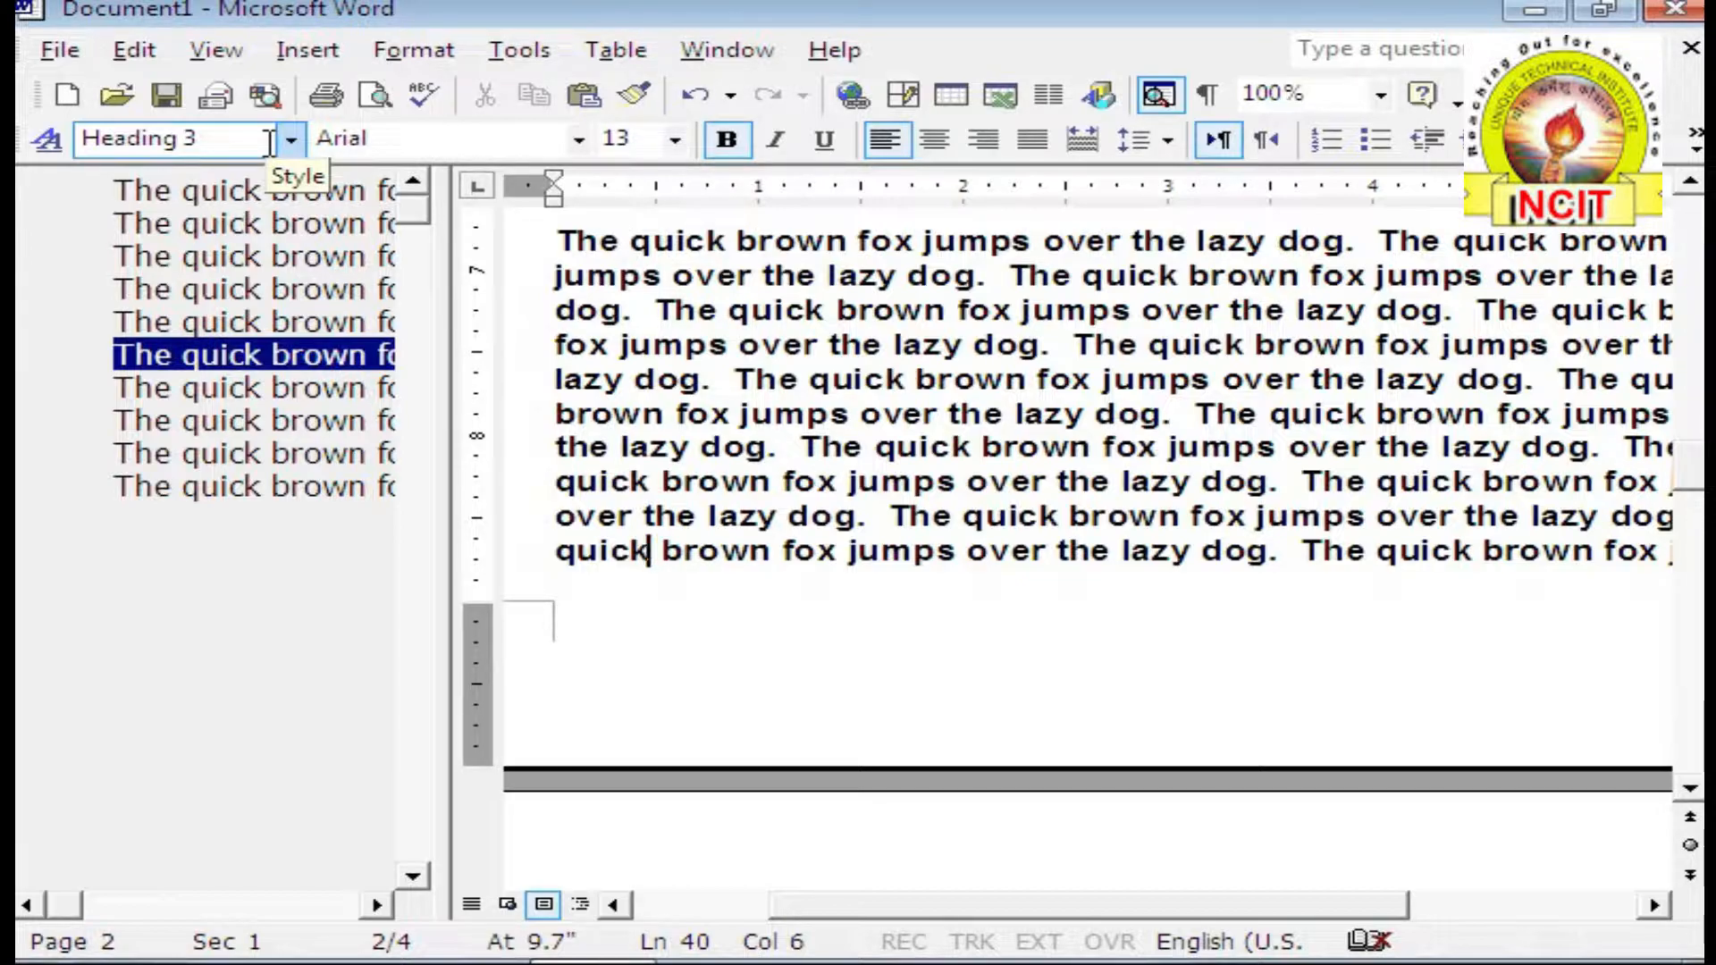
Step: Turn off the Document Map and place the cursor in the last paragraph on page 2
left_click(214, 51)
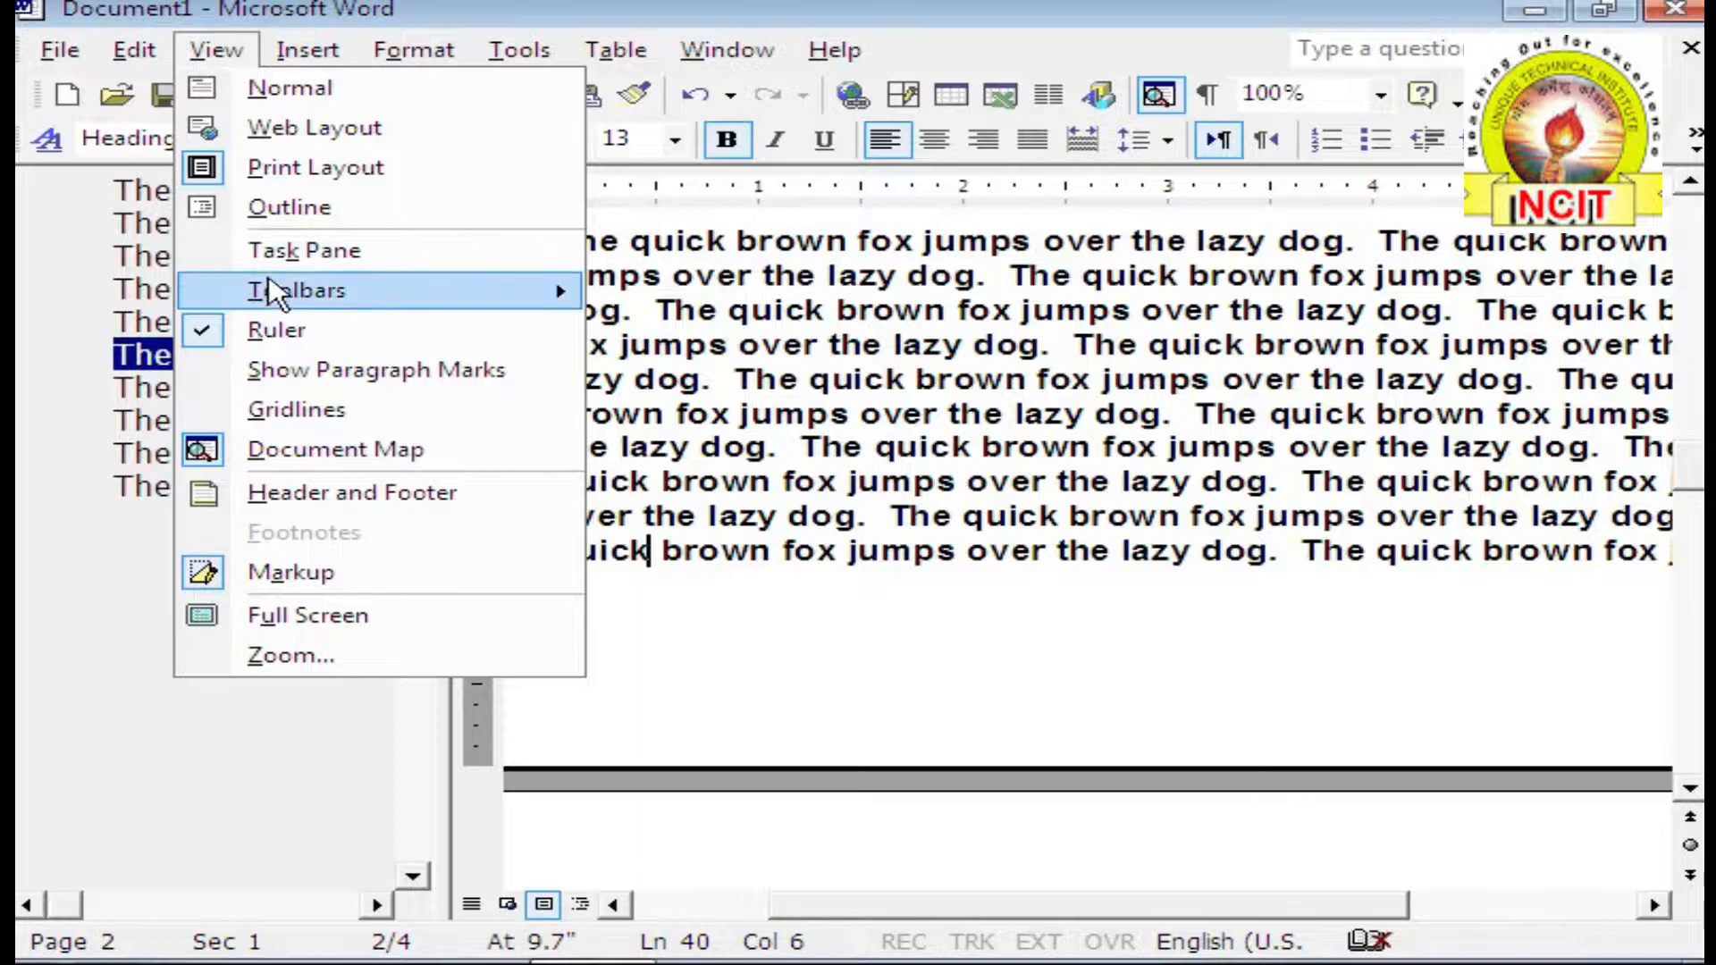
left_click(304, 449)
left_click(407, 414)
Step: Open the header and footer areas and enter "NCIT COMPUTER" in the header
left_click(231, 62)
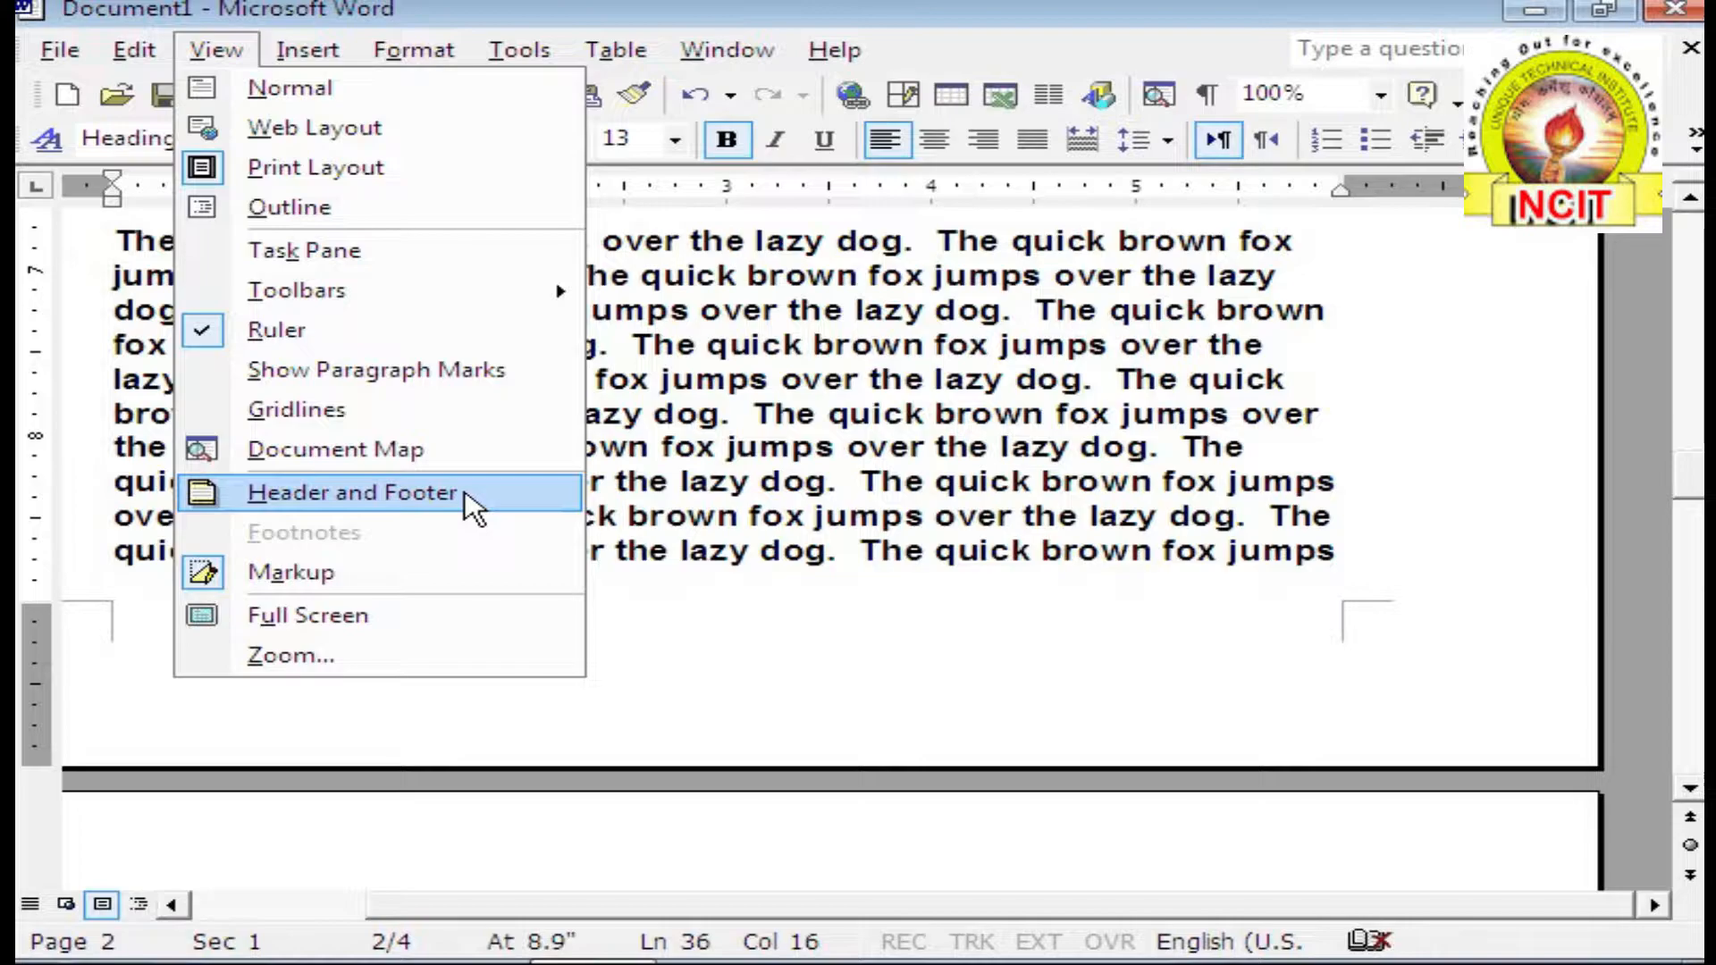
left_click(466, 494)
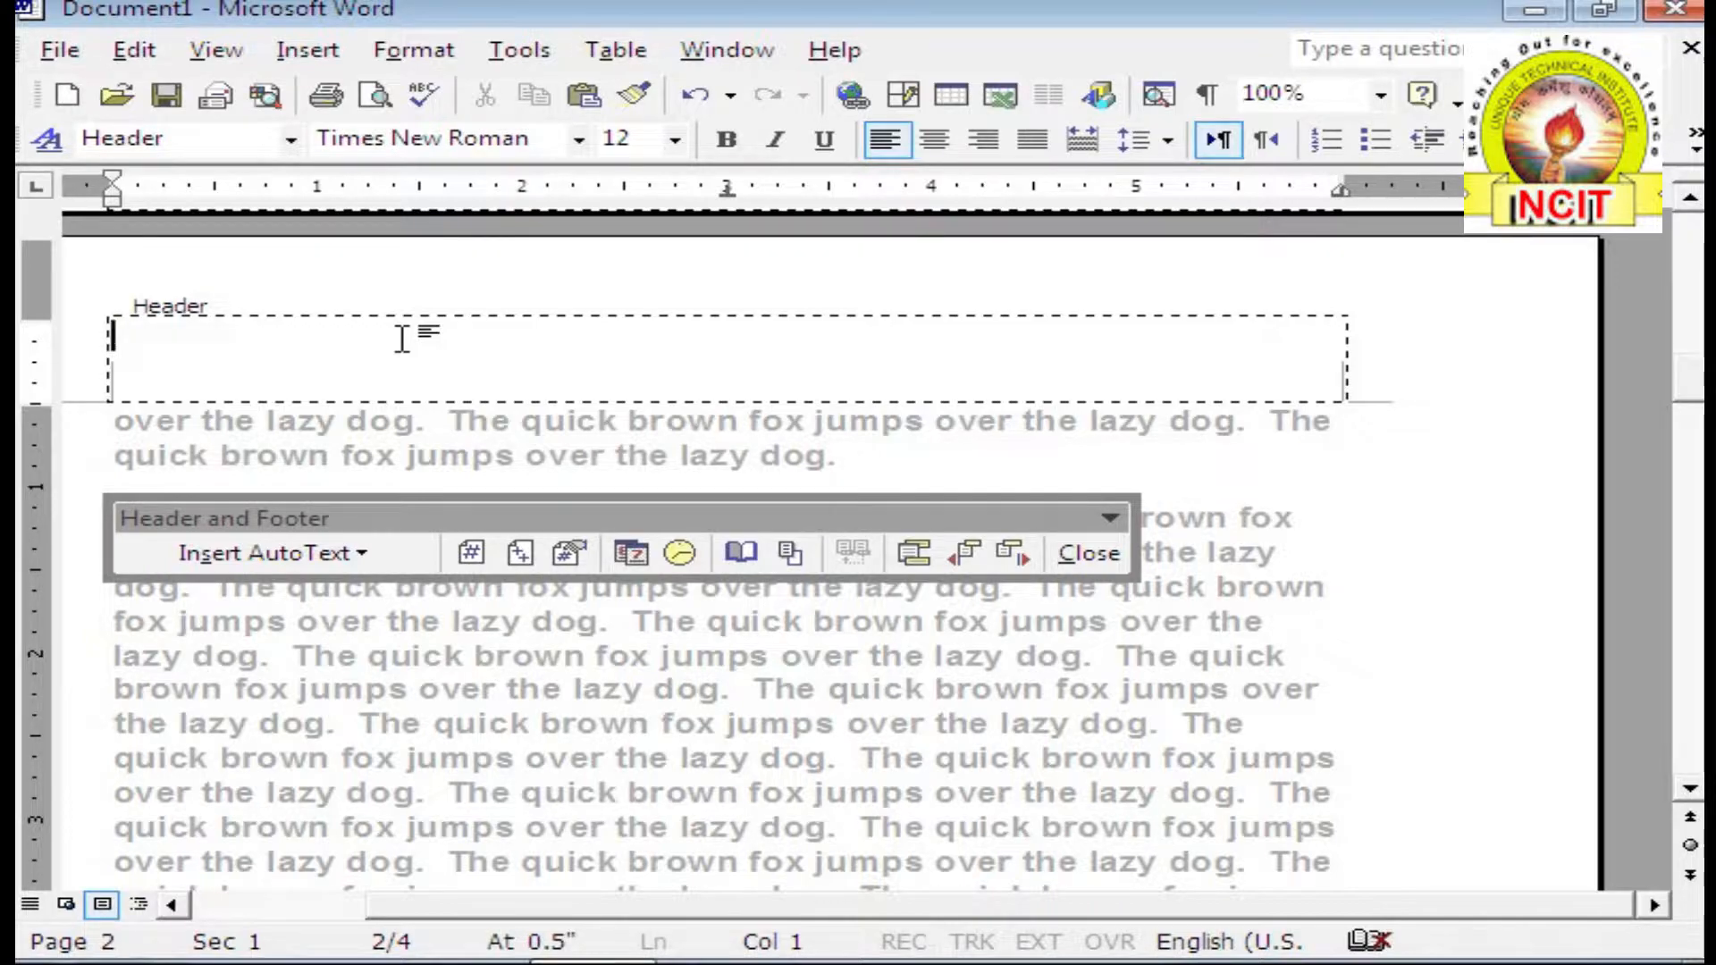
type("NCIT ")
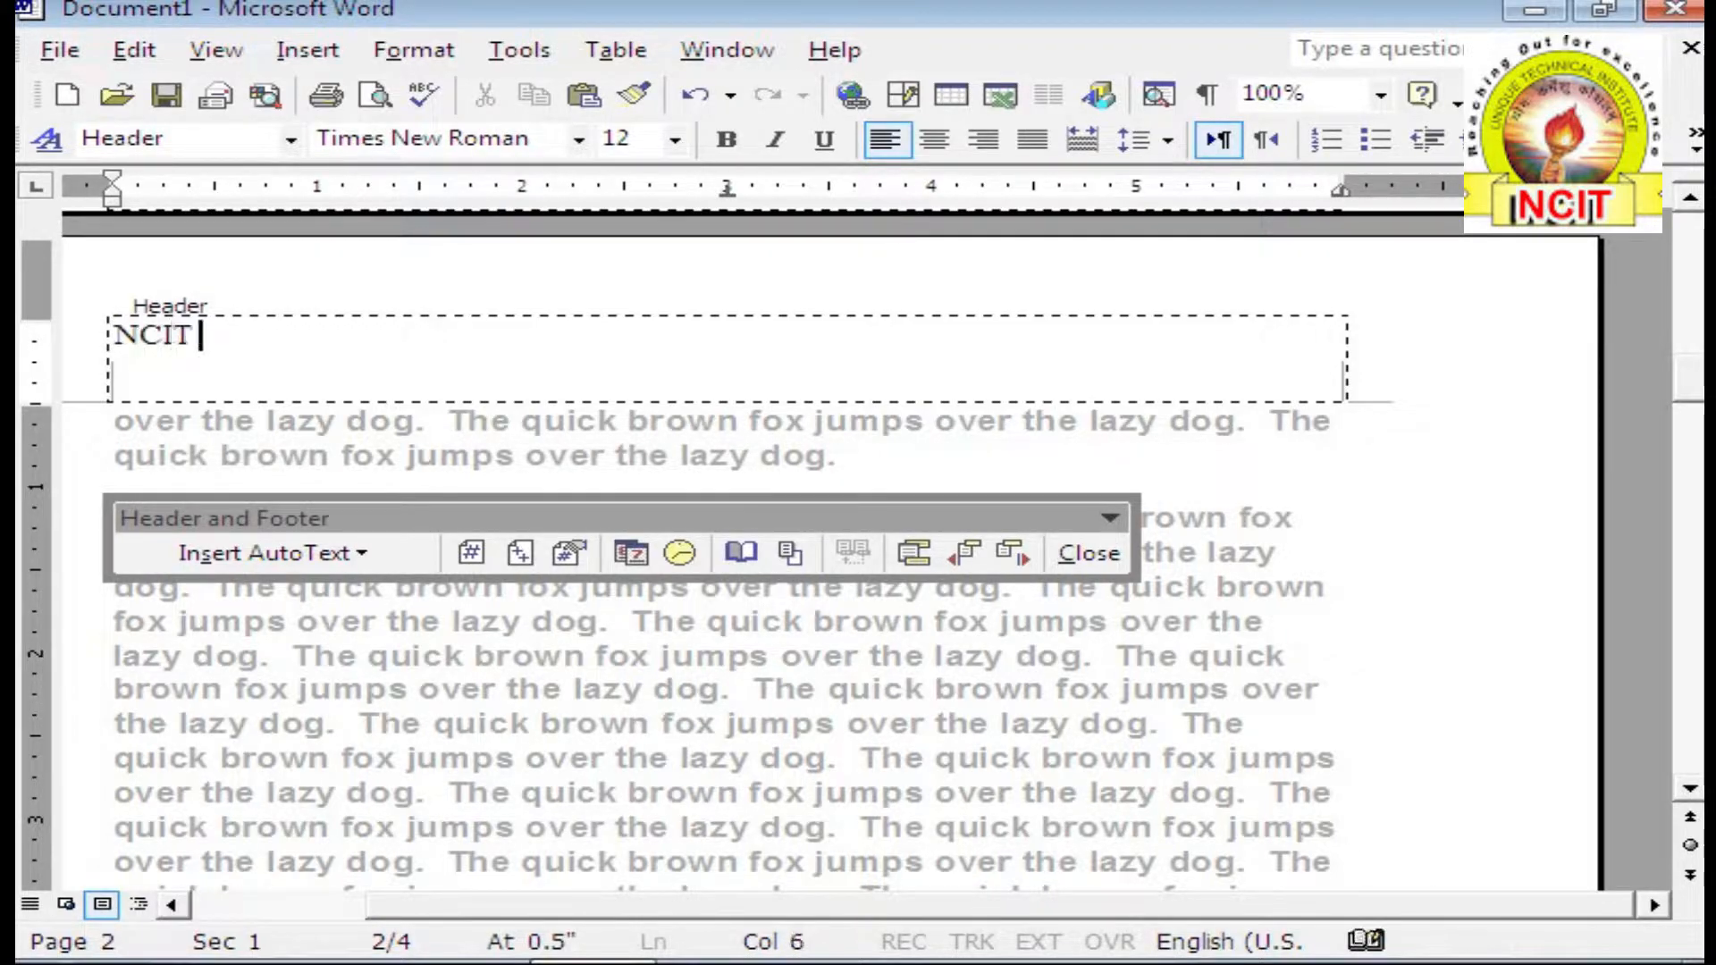
type("COMP")
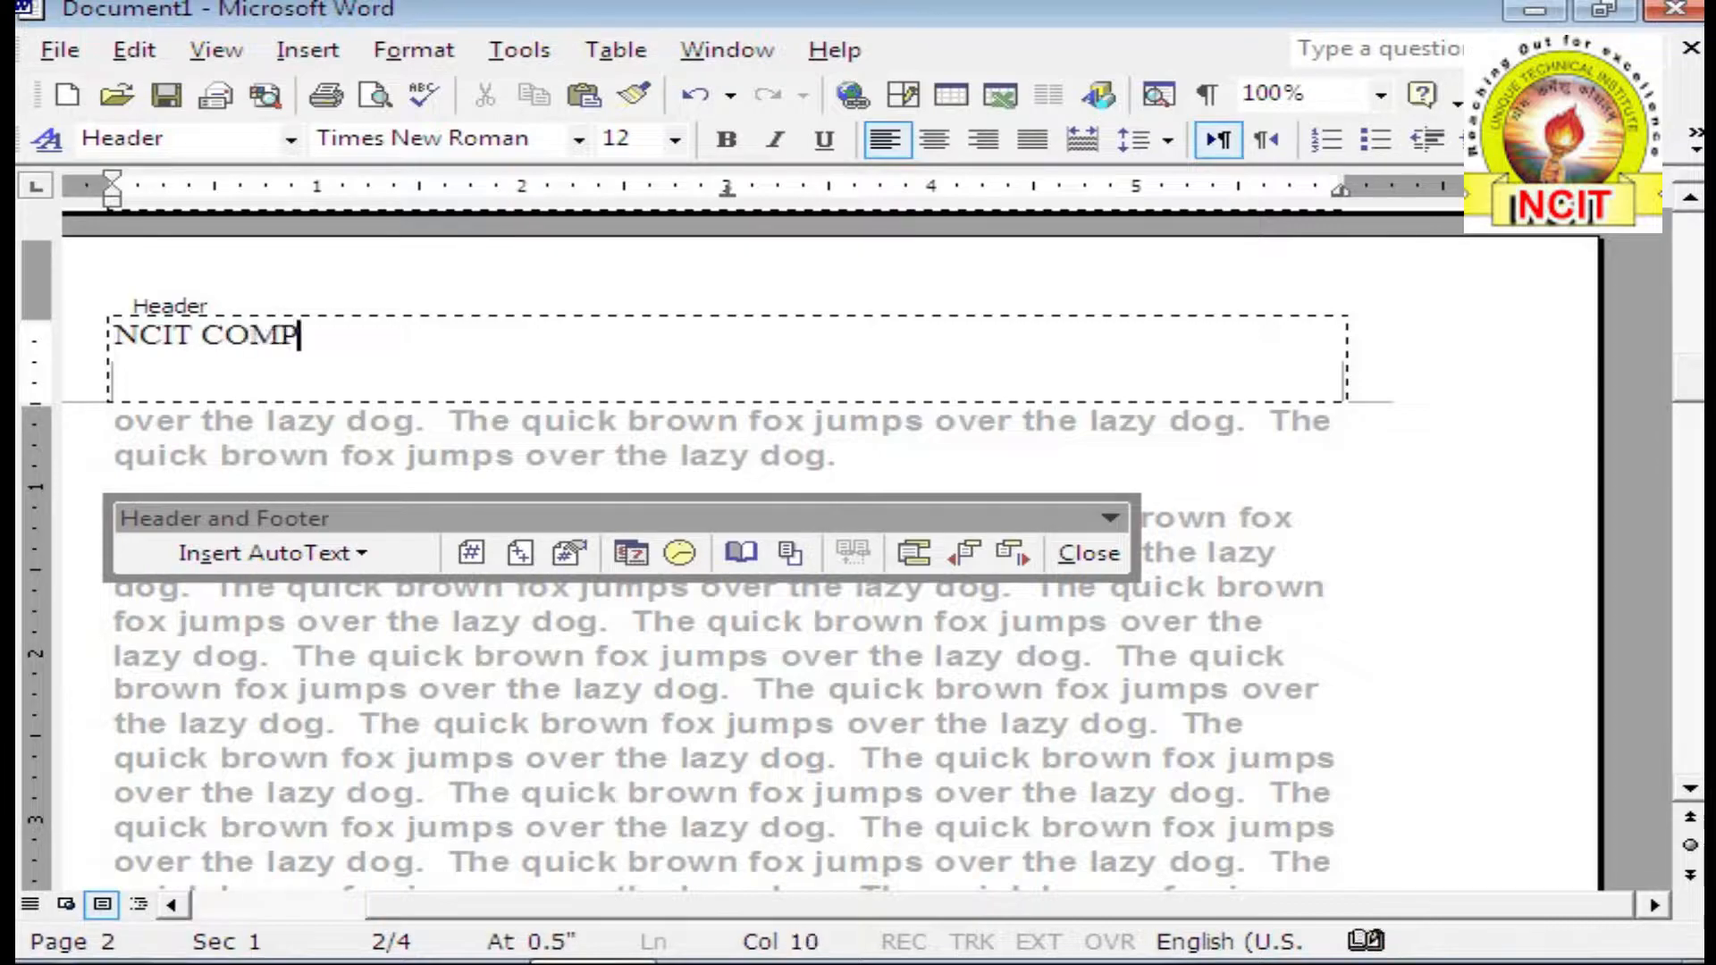
type("UTER")
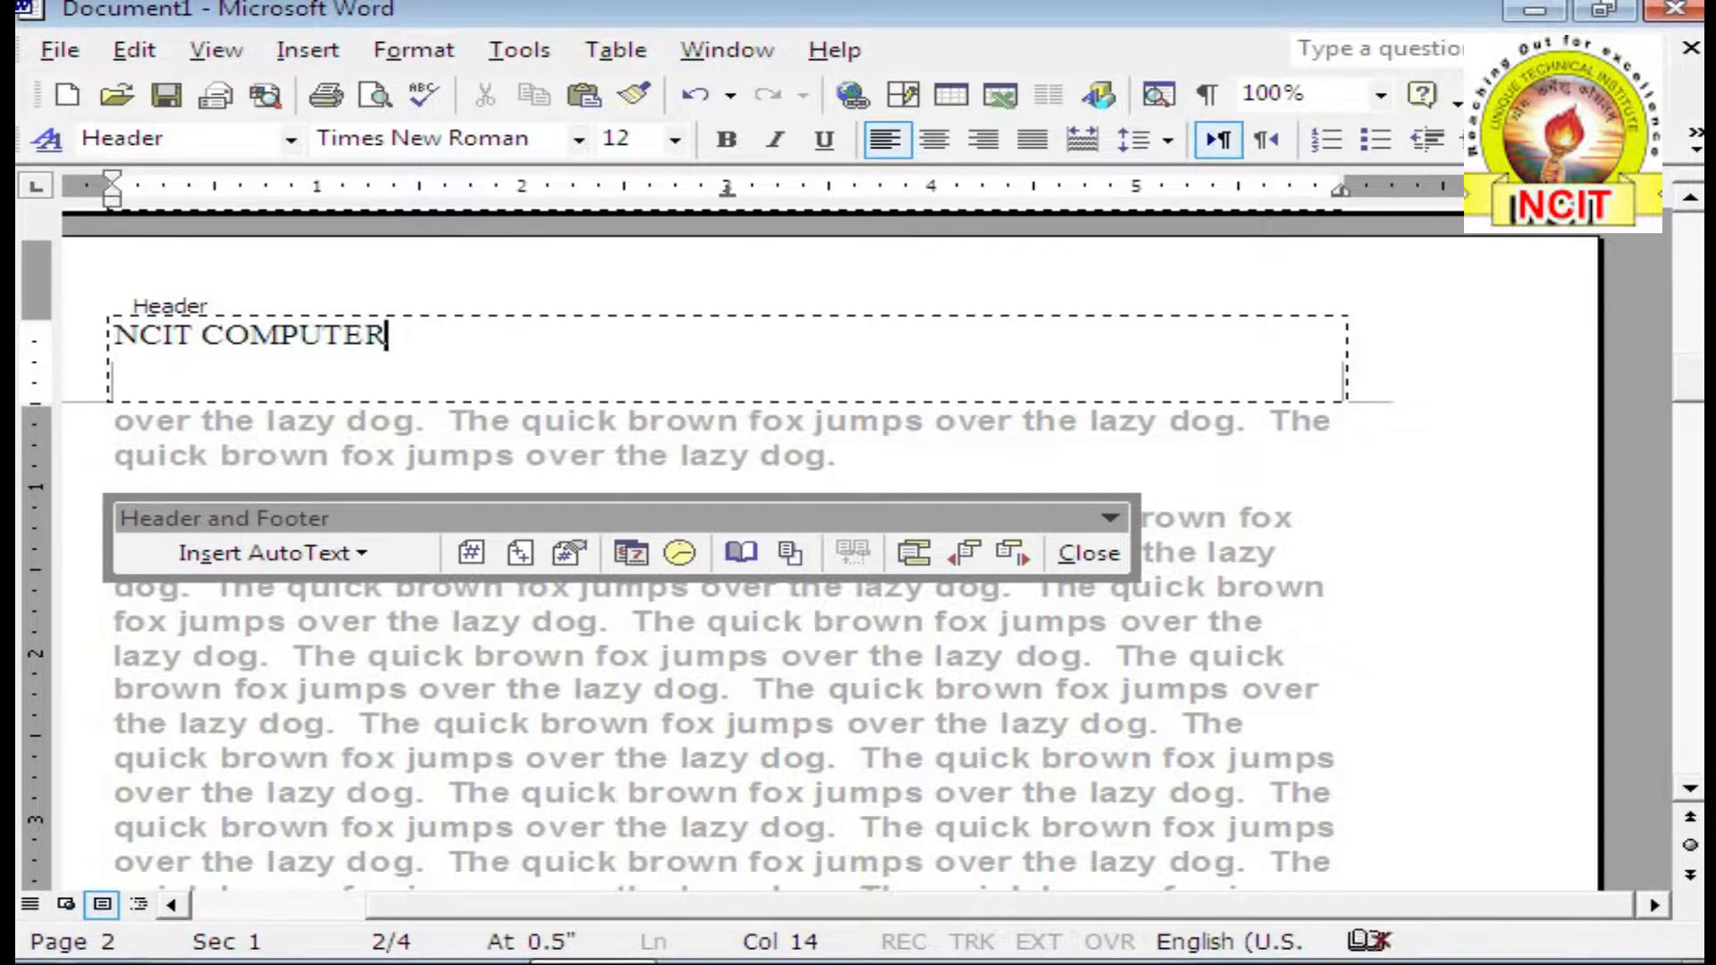
Step: Format the header text as centred, bold, 14 pt and red
left_click_drag(393, 335, 111, 335)
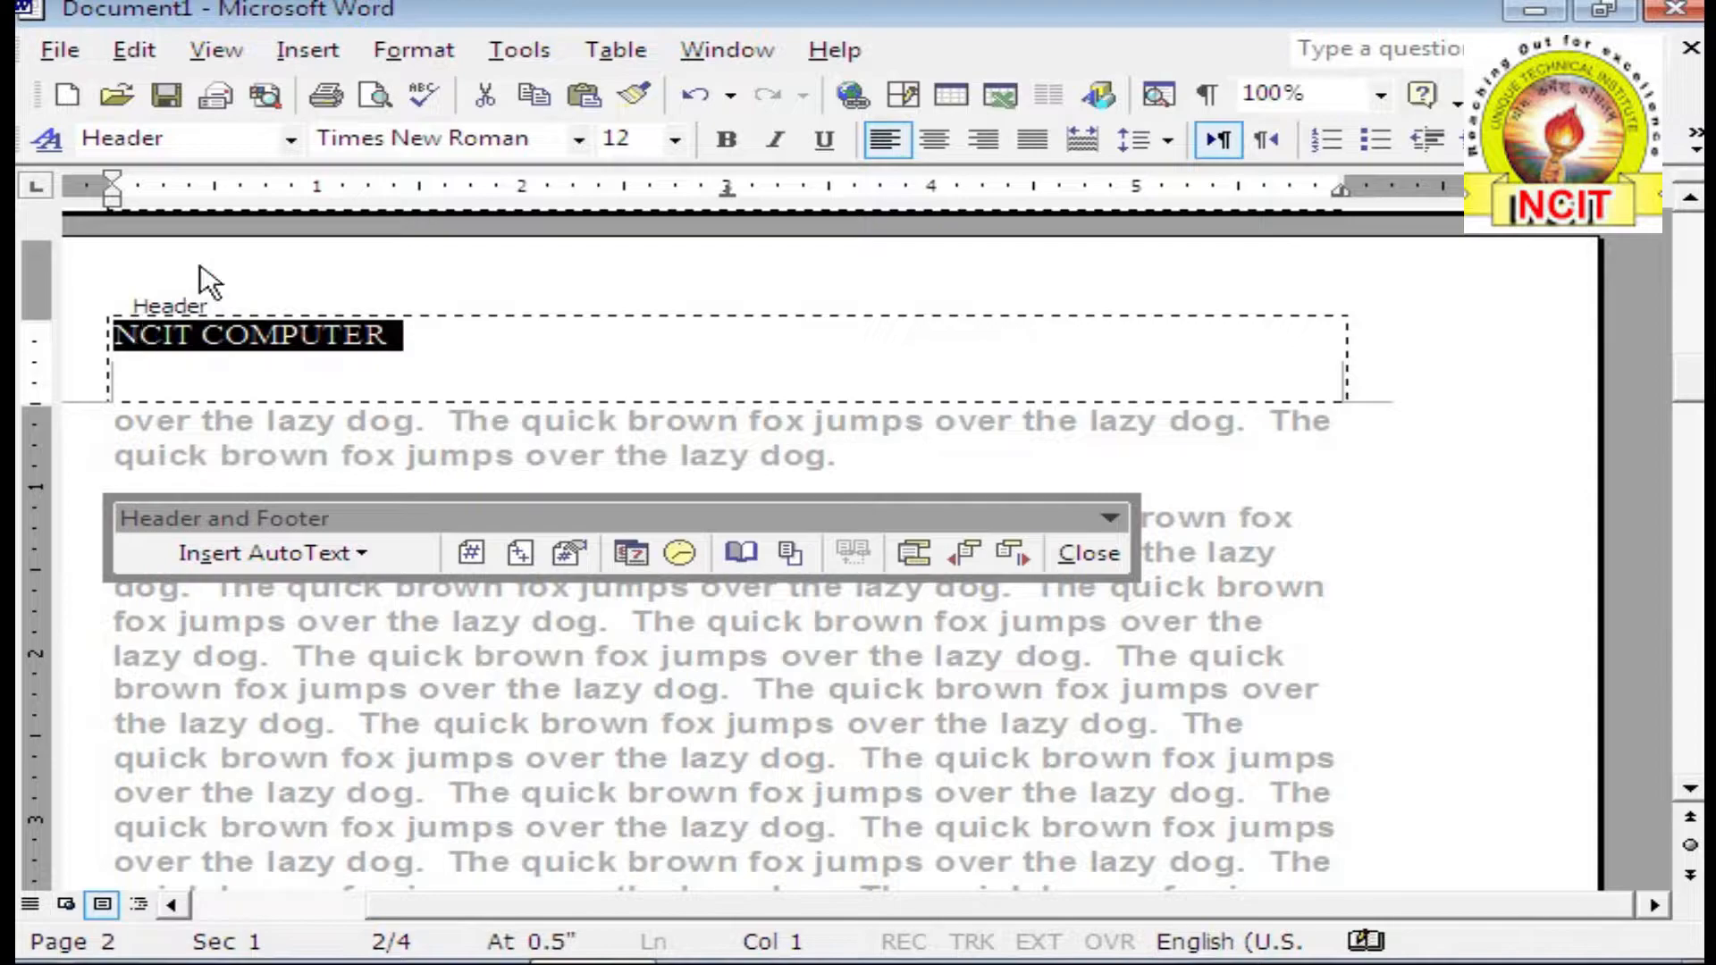
left_click(926, 134)
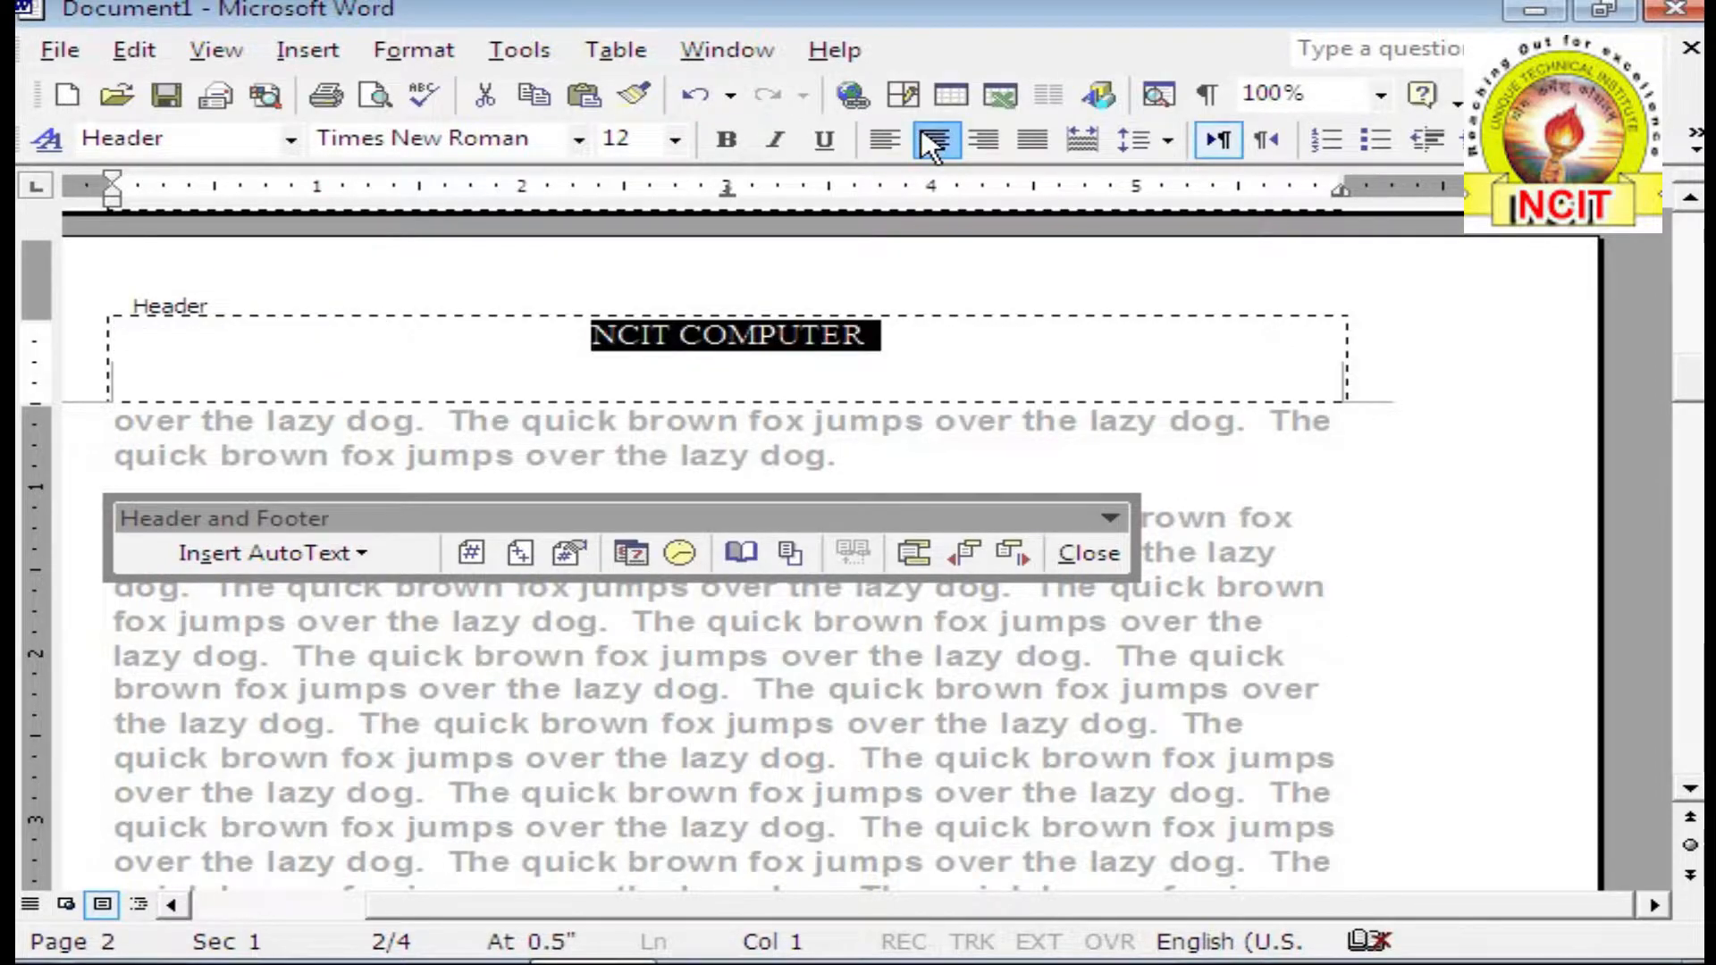
left_click(726, 139)
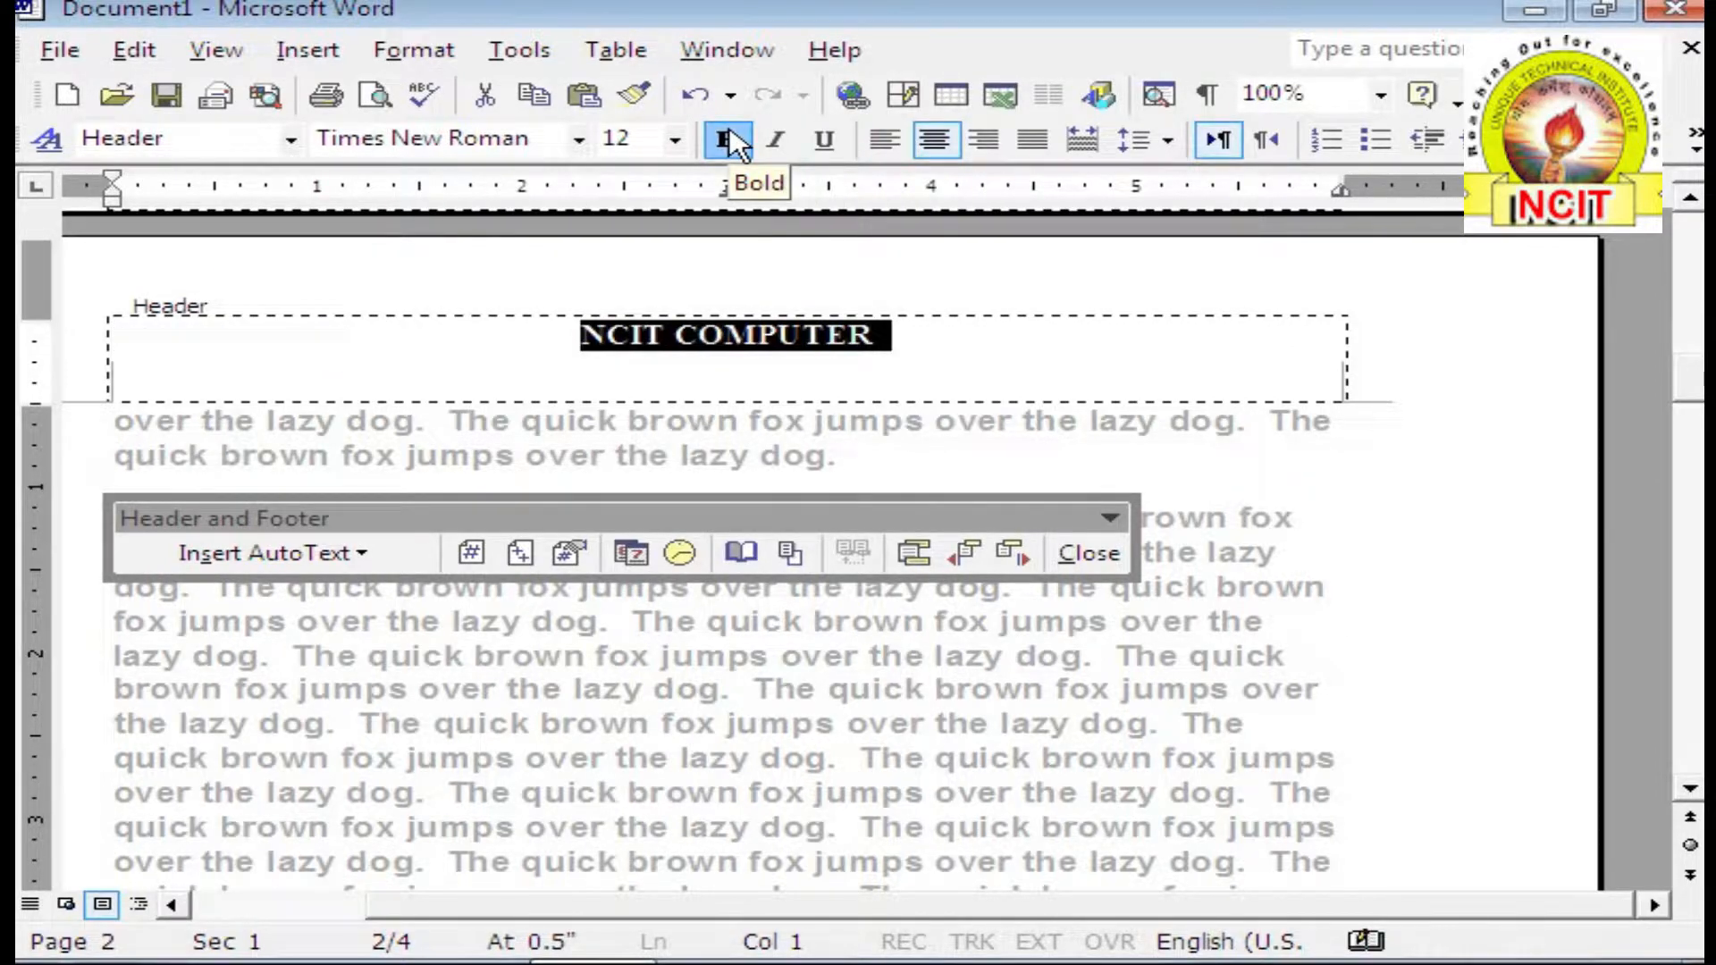
left_click(675, 139)
left_click(617, 331)
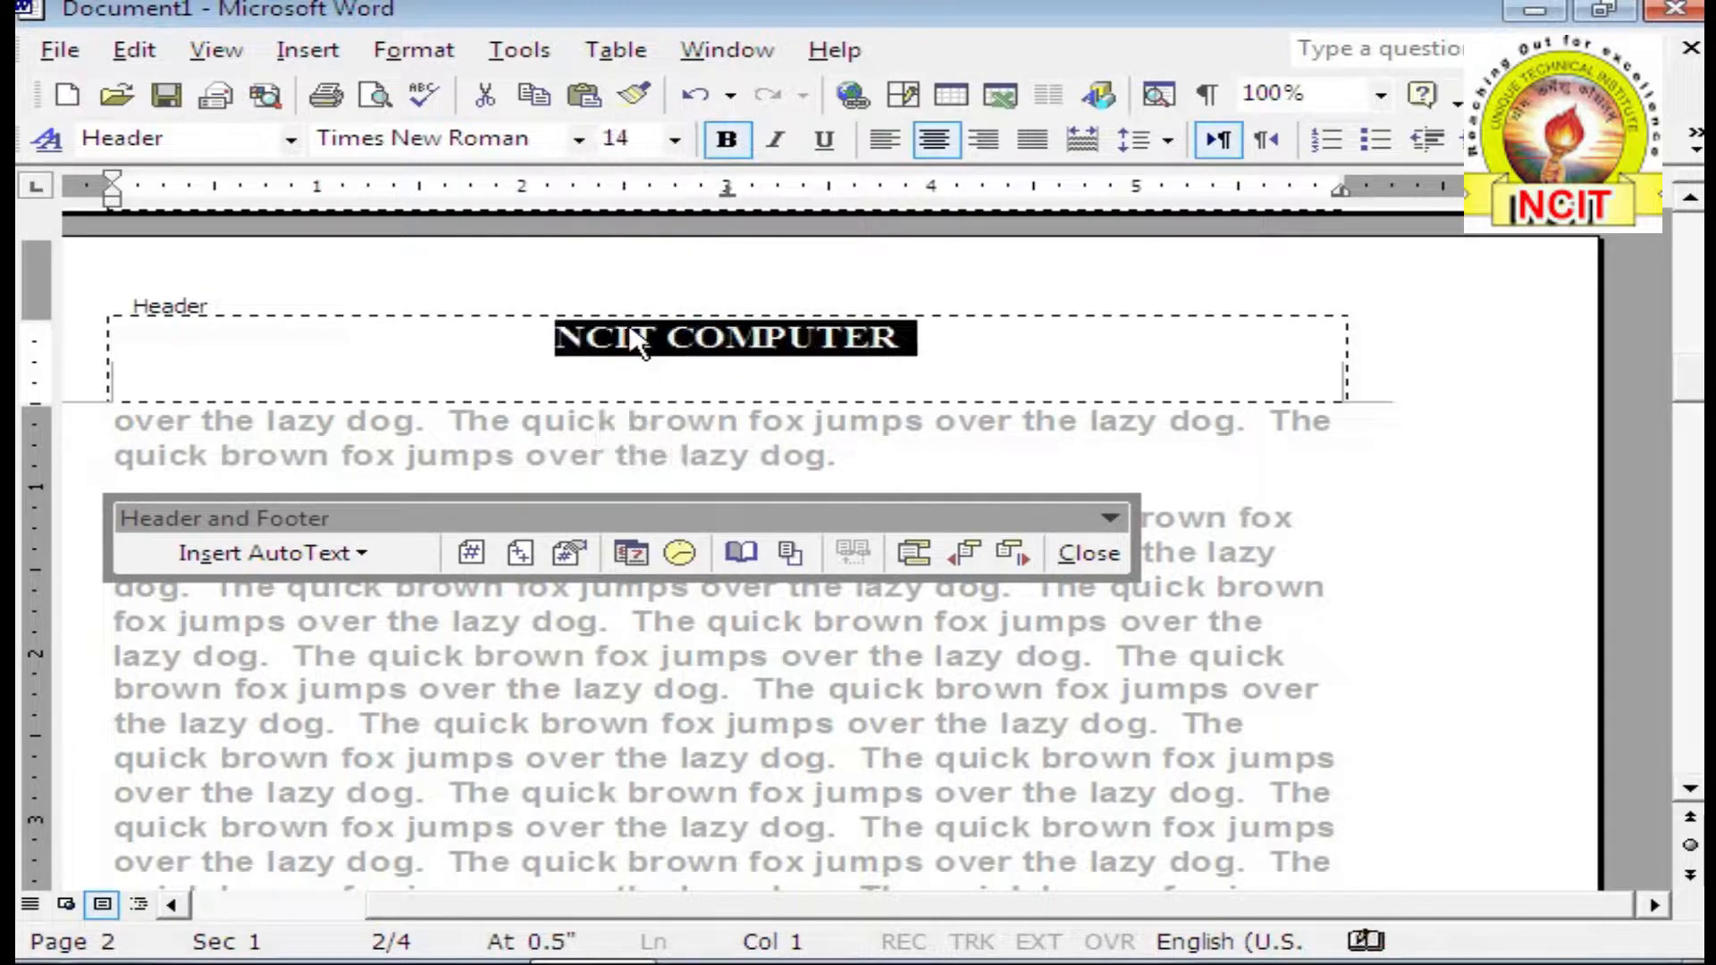
left_click(1608, 139)
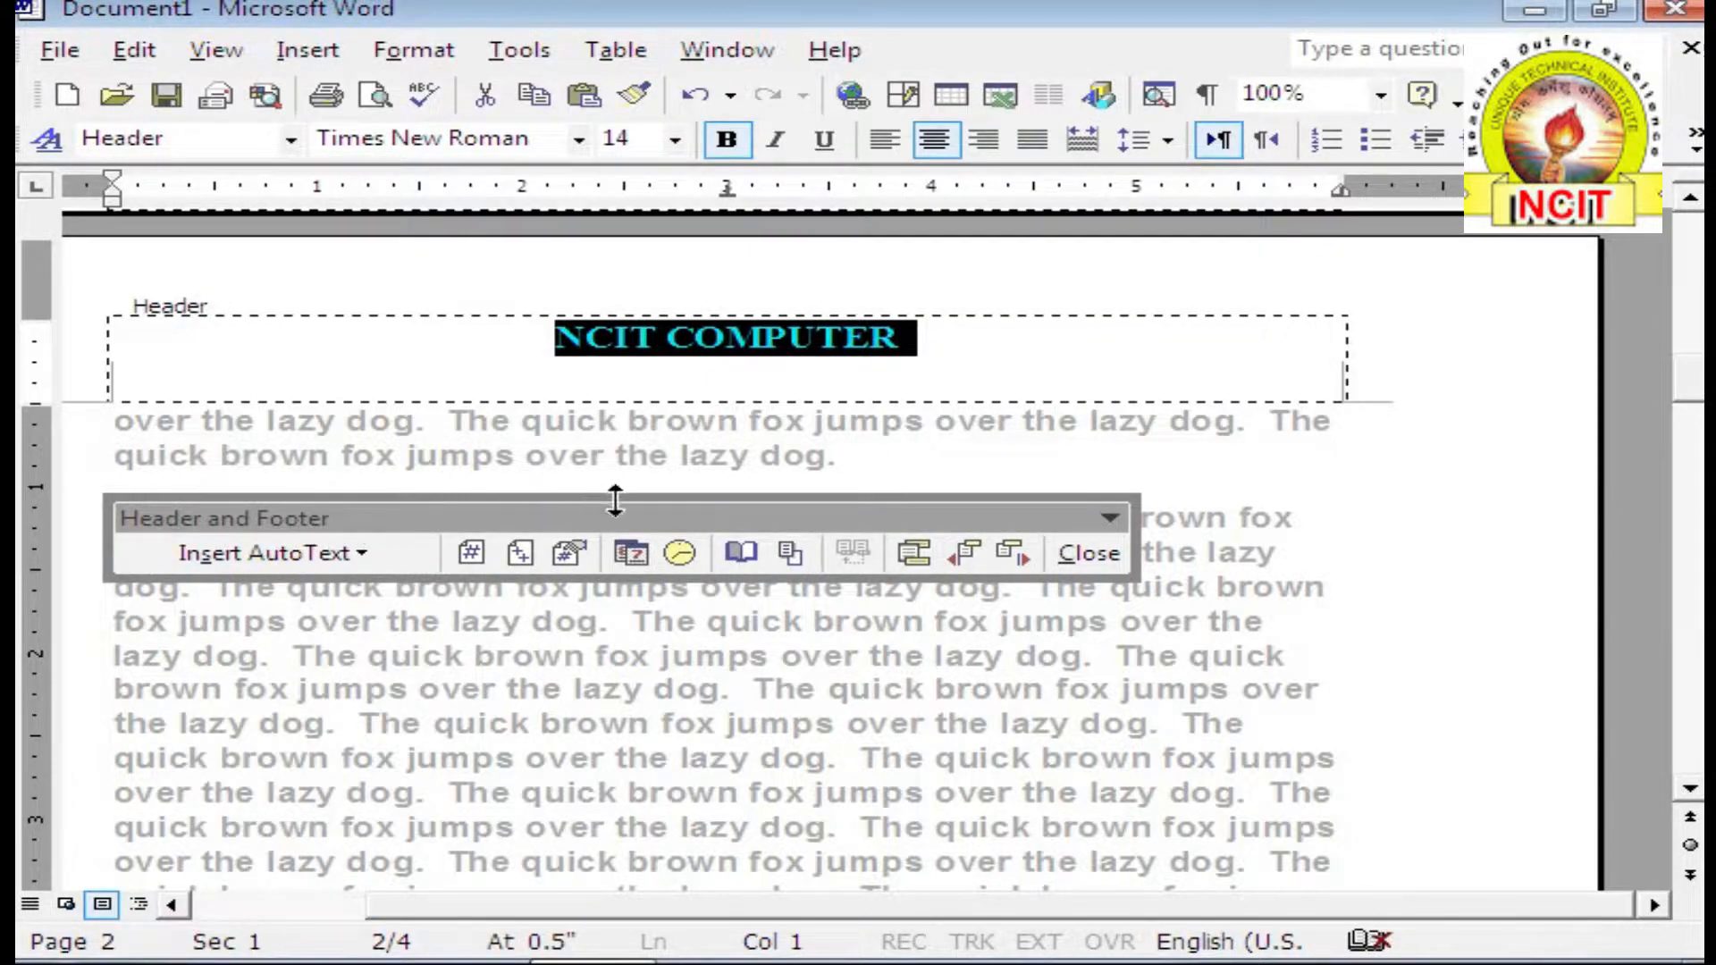
Step: Switch to the footer and enter "BHATPAR RANI"
left_click(917, 563)
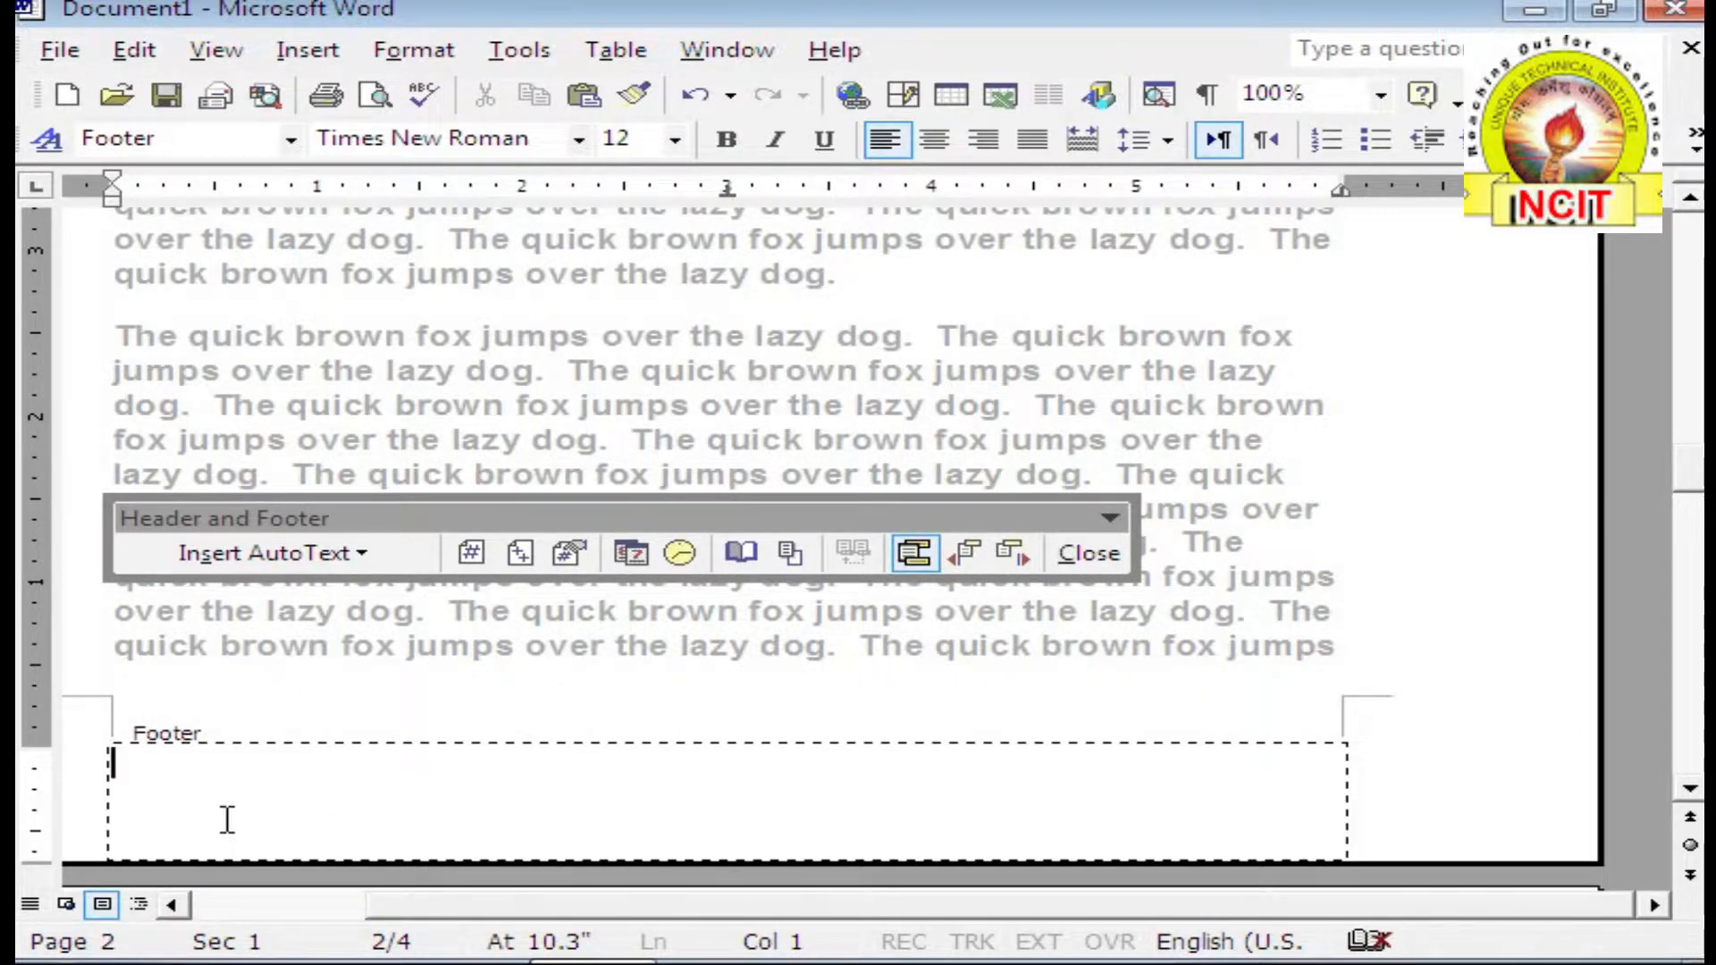
type("BH")
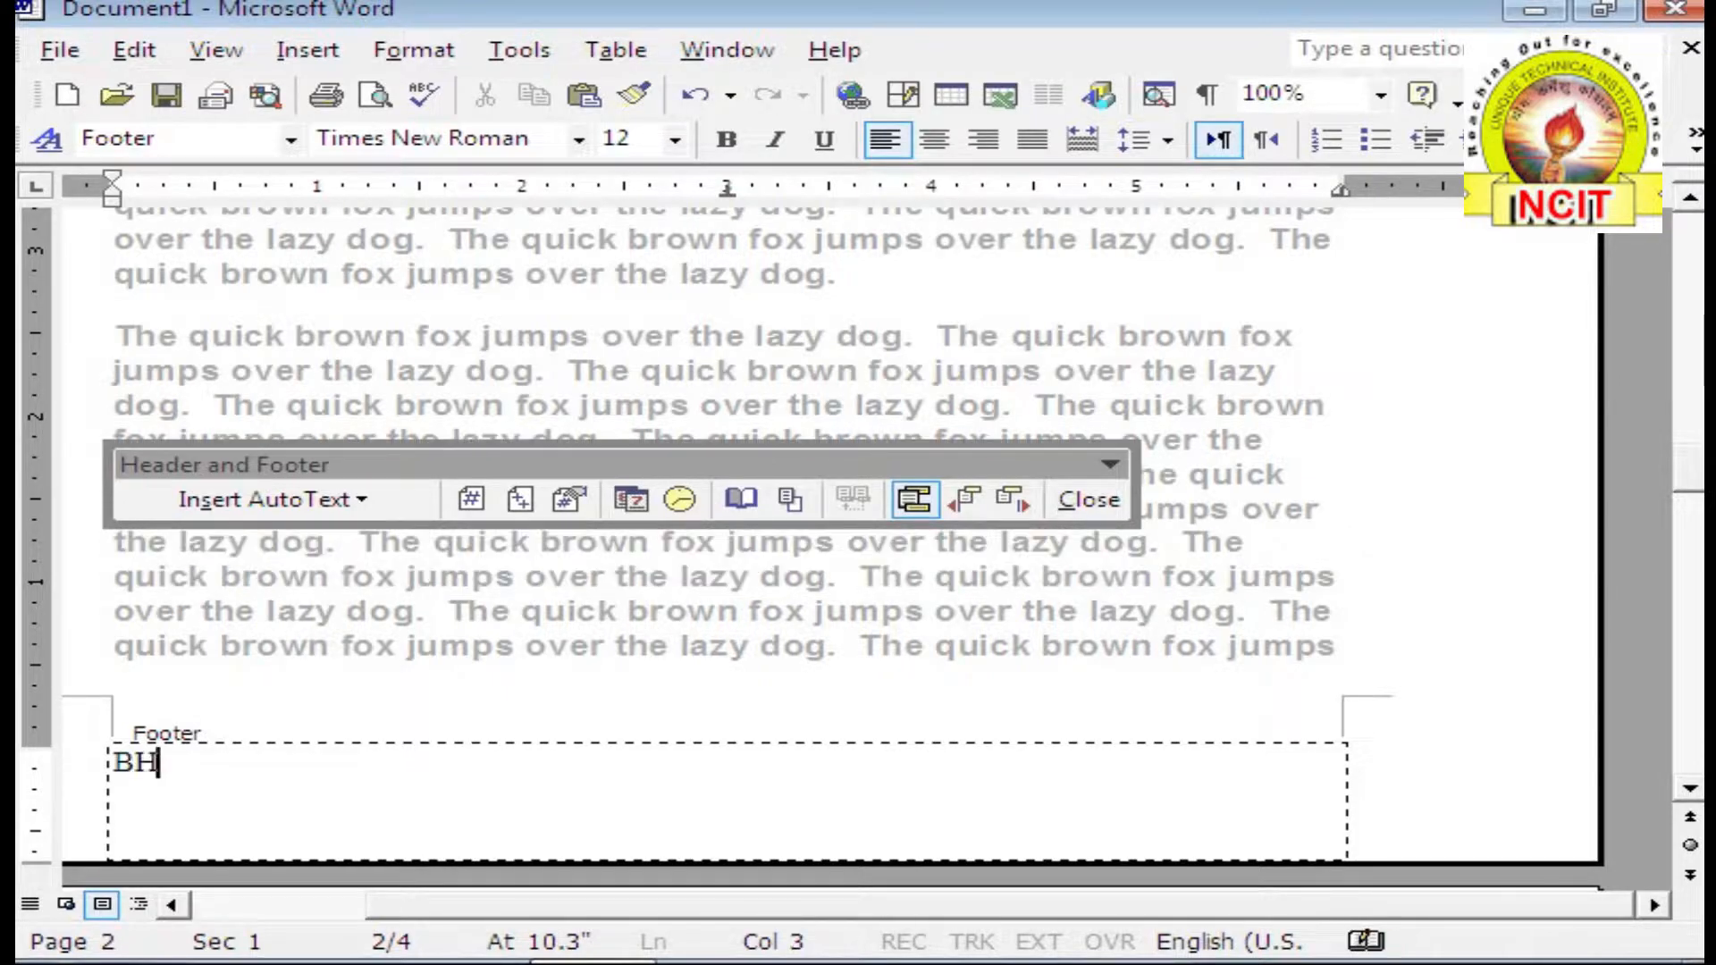
type("ATPAR RANI")
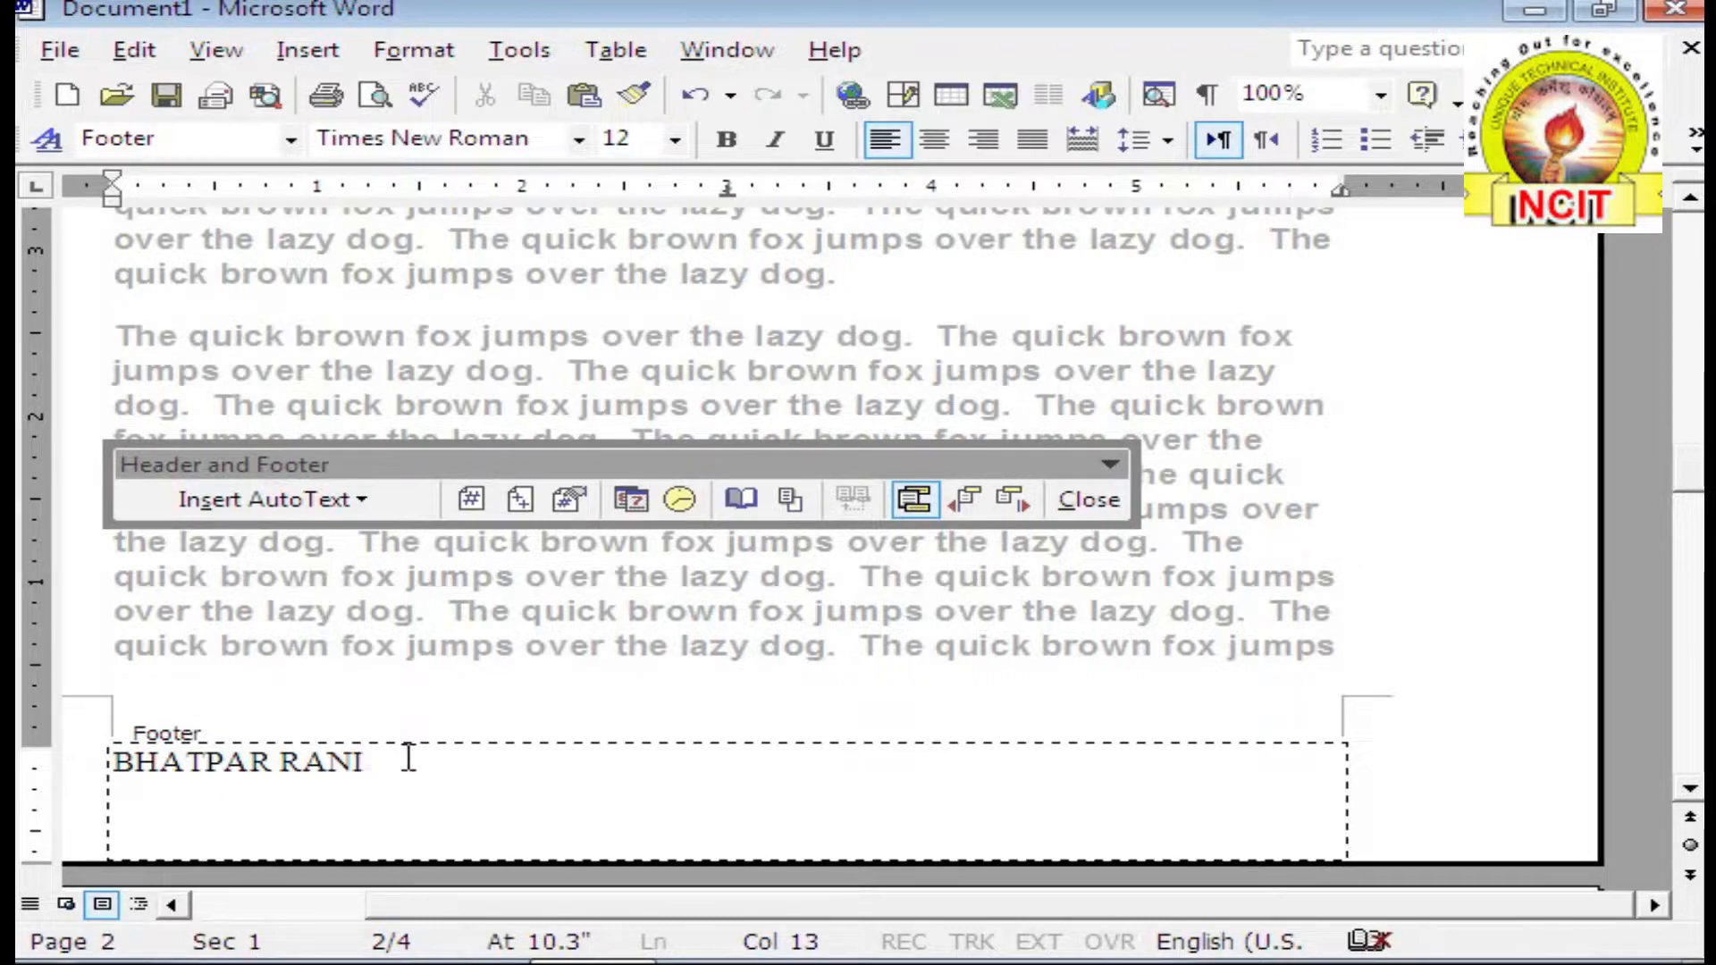
Step: Centre the footer text, make it bold and colour it blue
left_click_drag(406, 756, 160, 746)
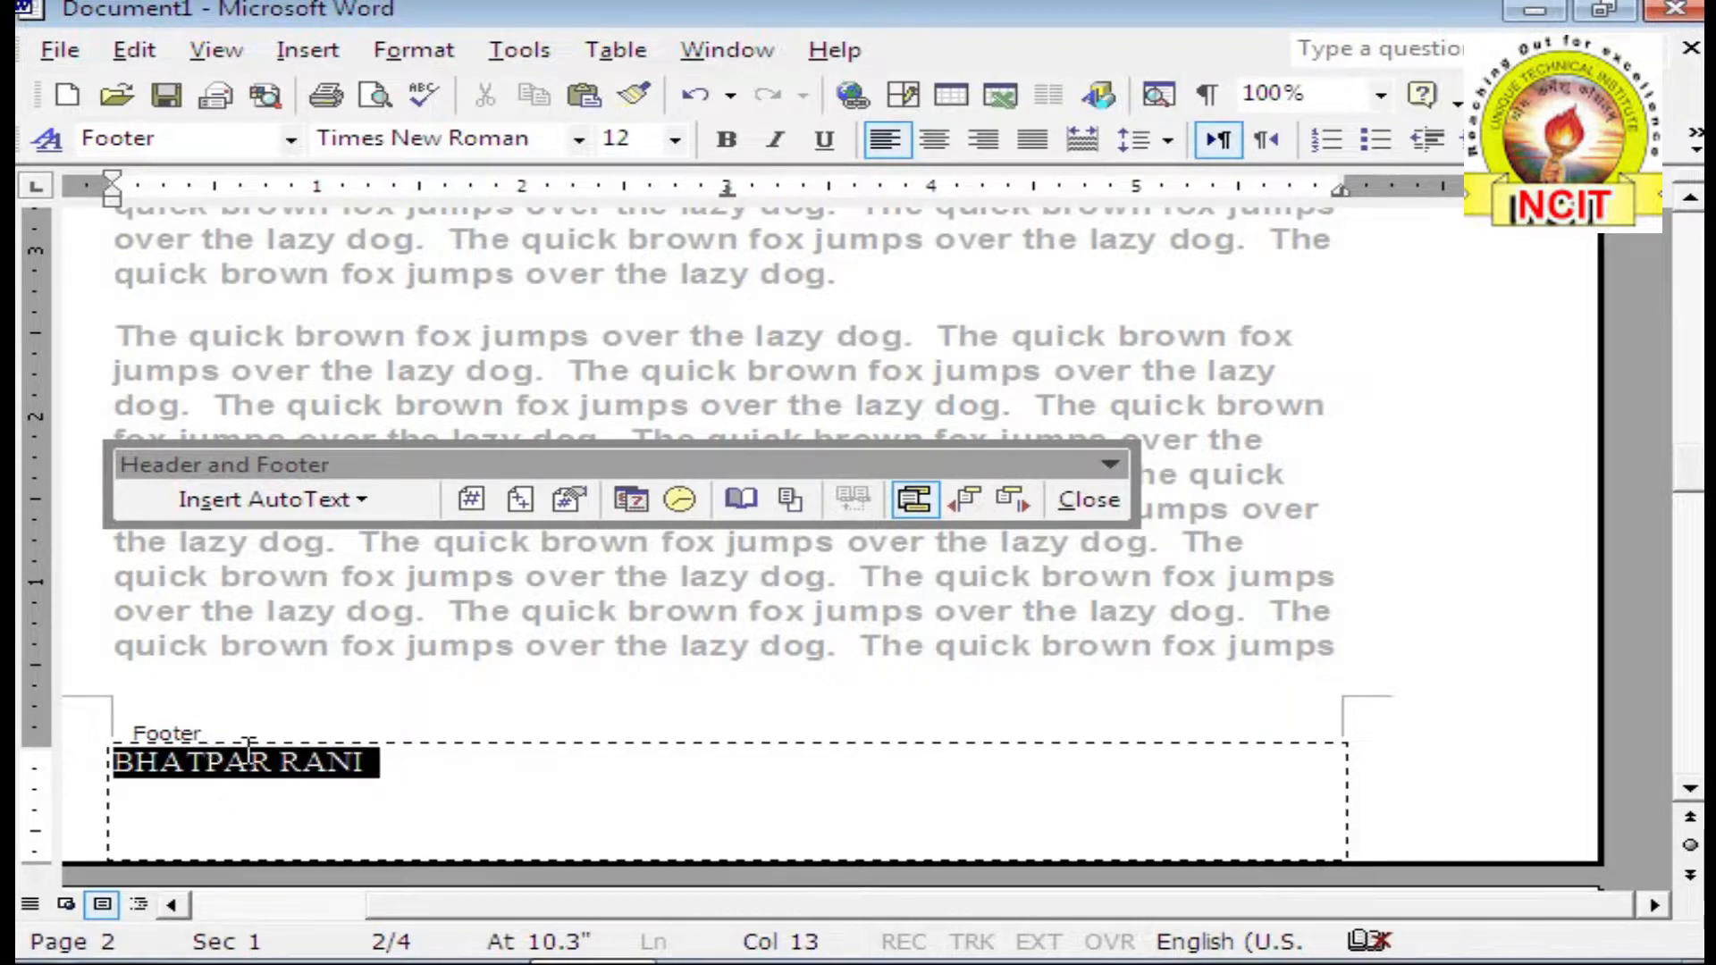
left_click(933, 140)
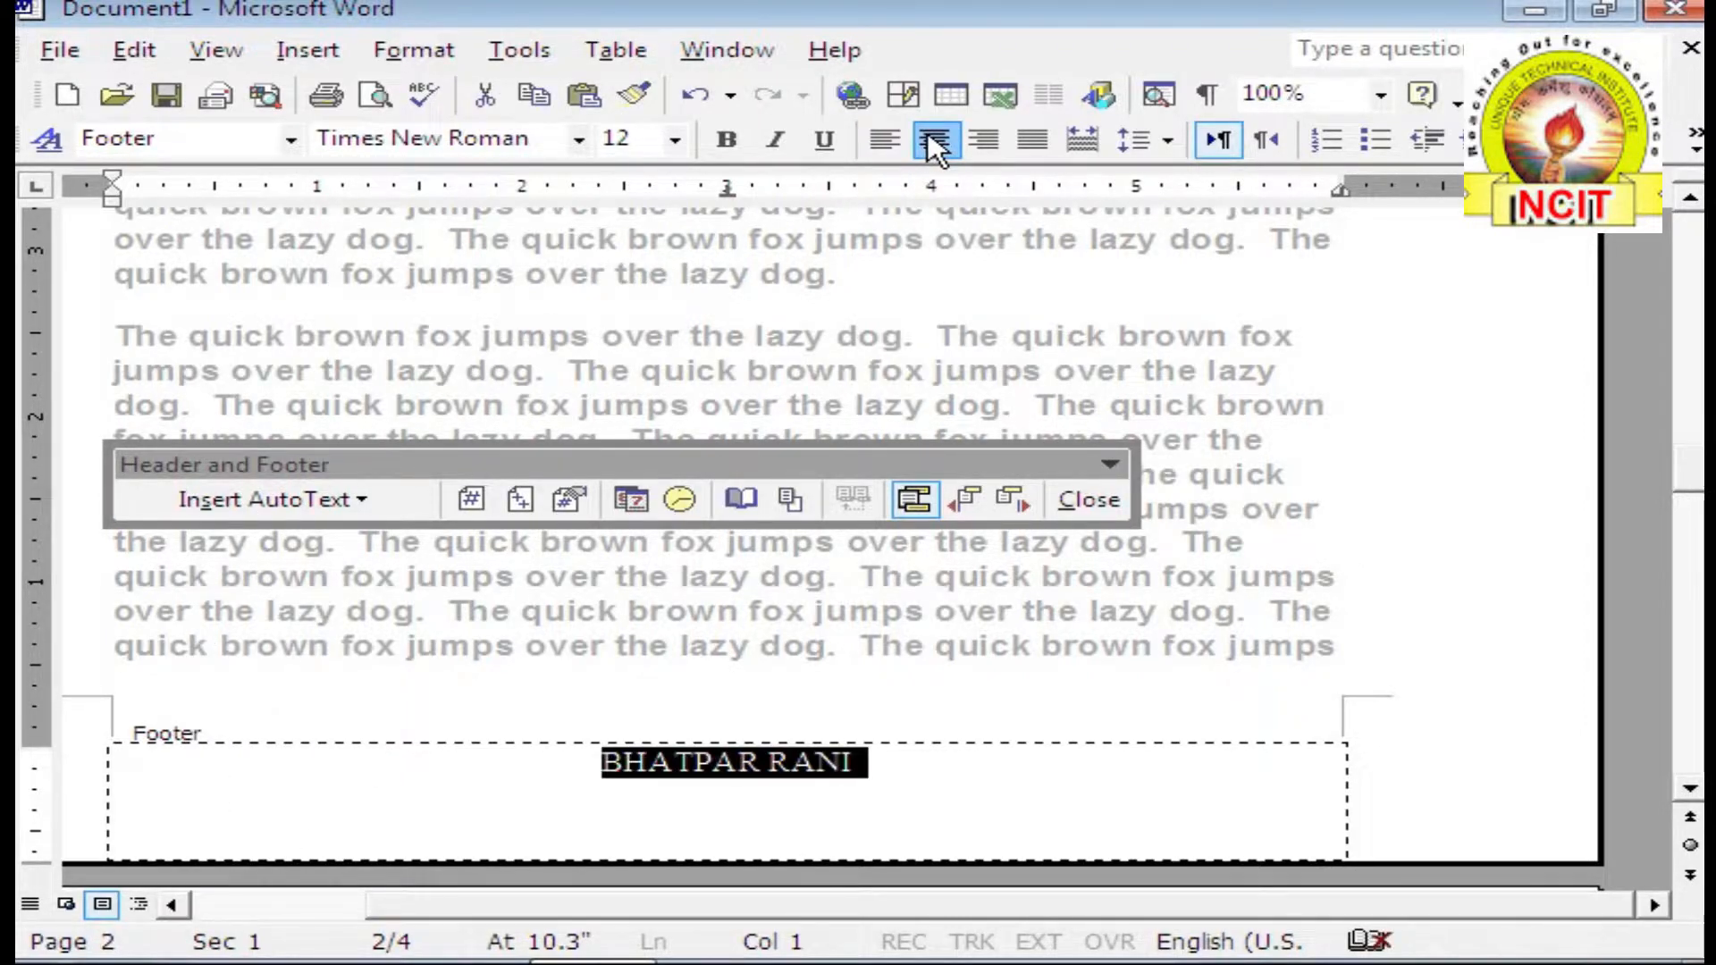
left_click(727, 139)
left_click(1672, 148)
left_click(1607, 278)
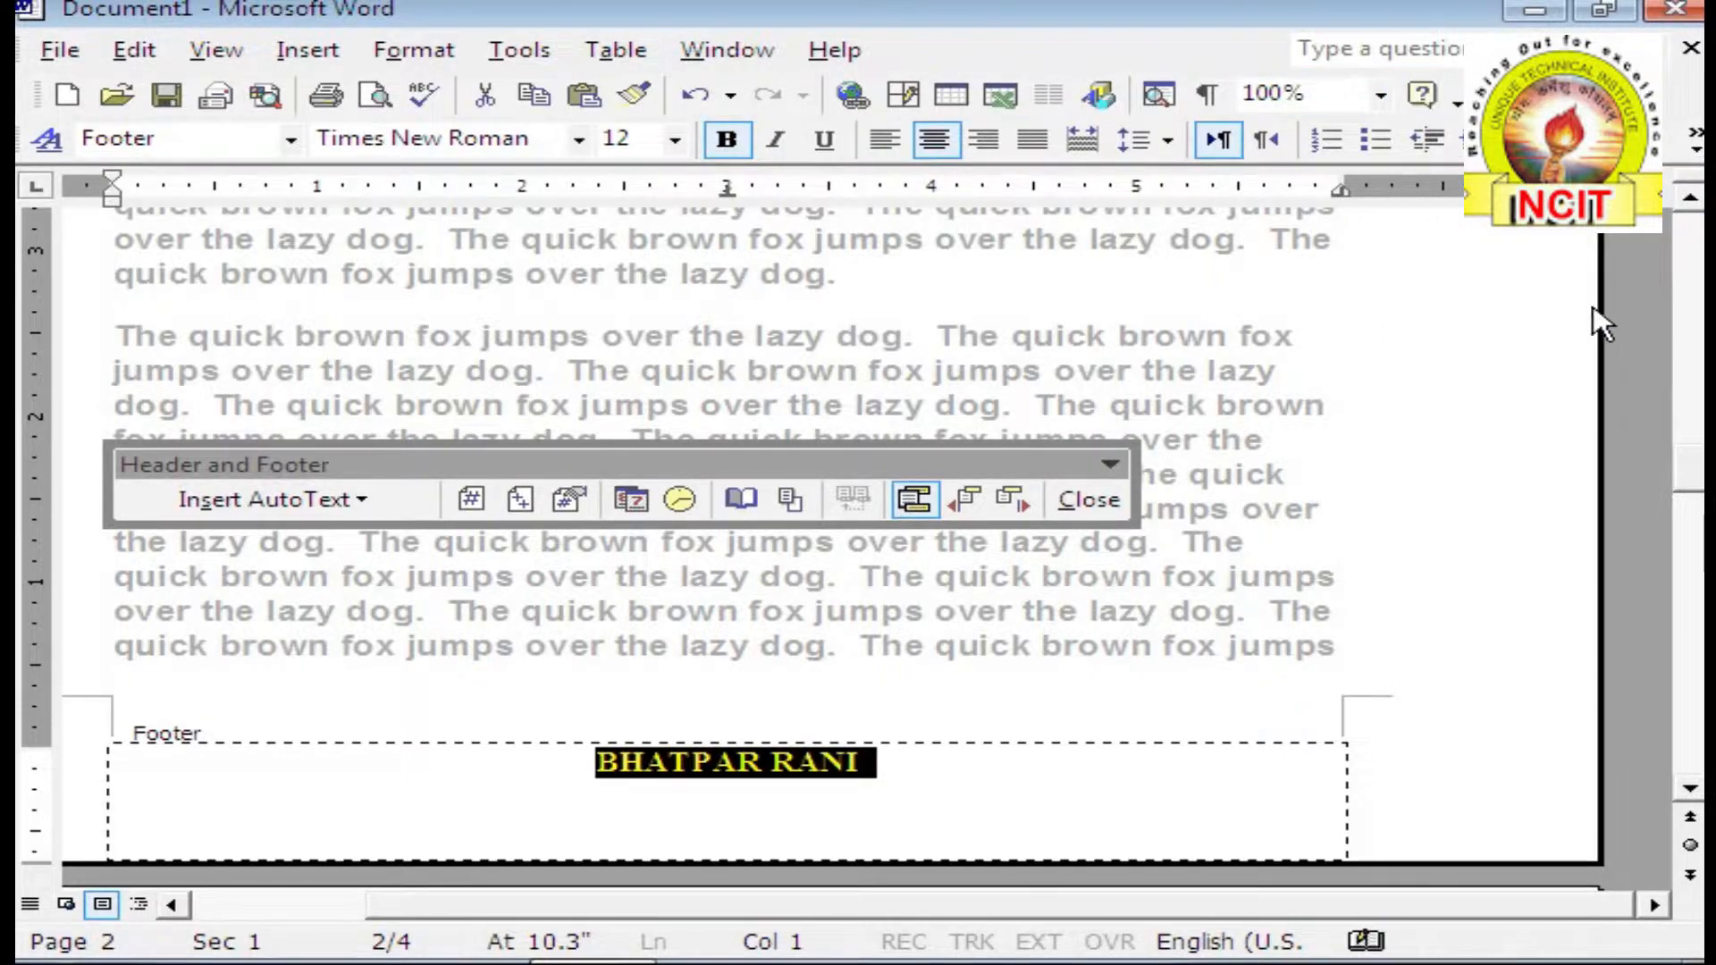
left_click(905, 758)
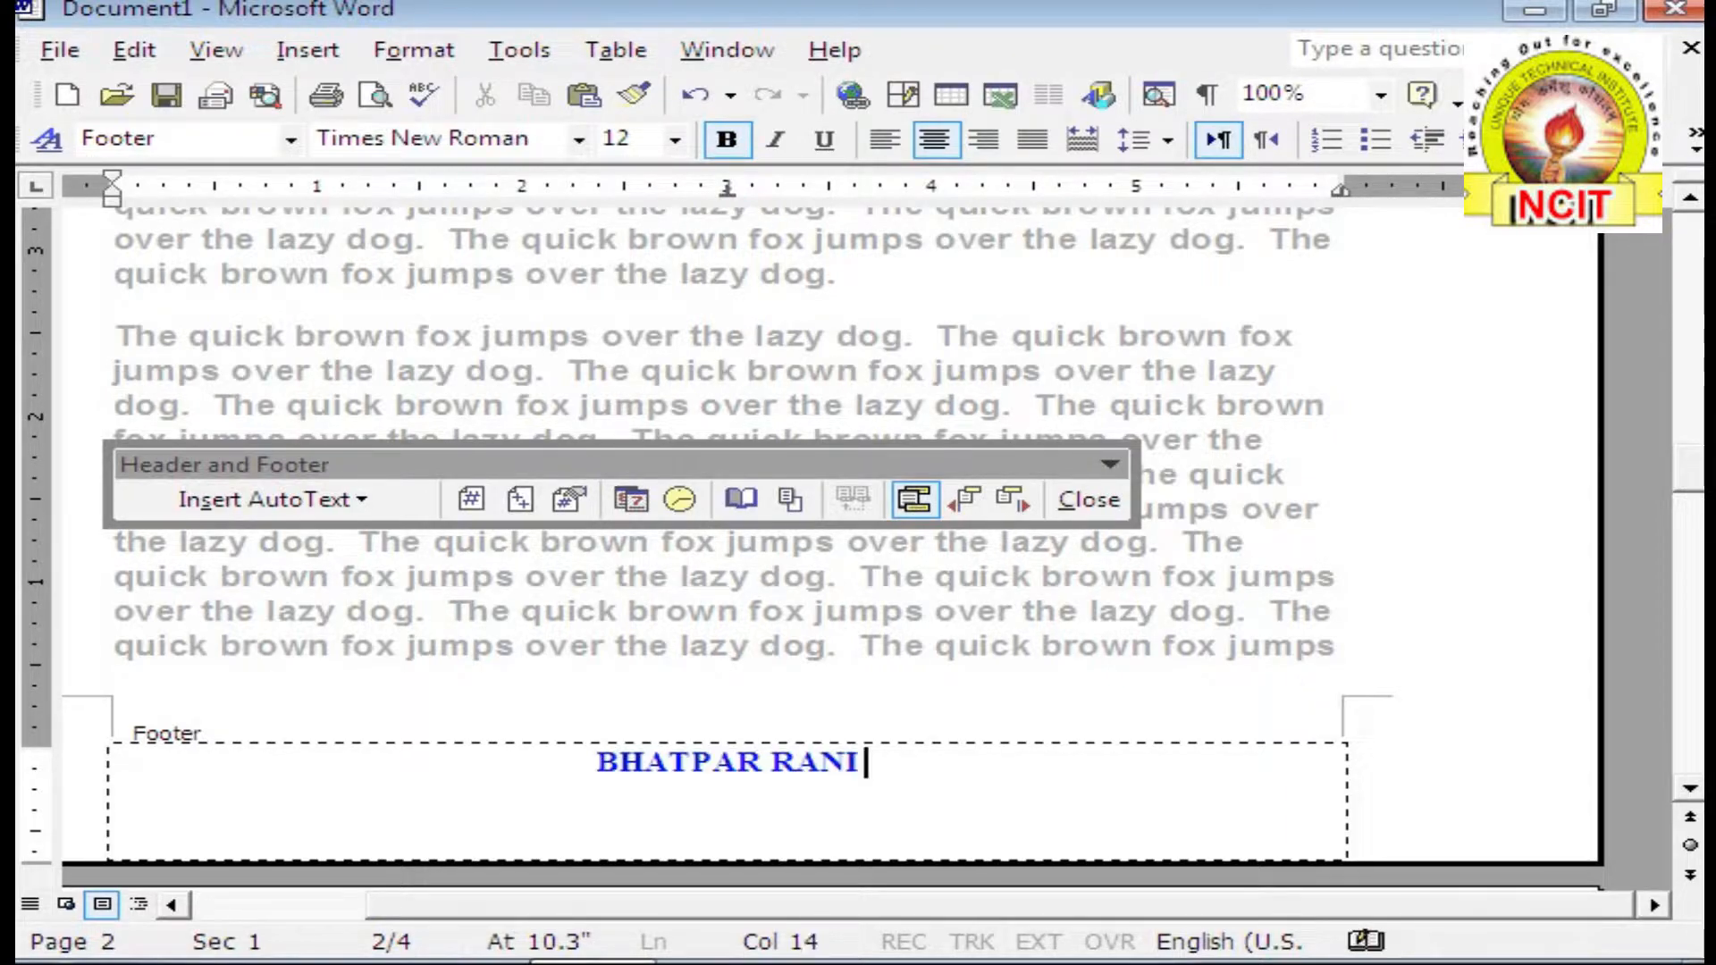
Step: Insert the current date and time after the footer text and close header and footer editing
left_click(628, 501)
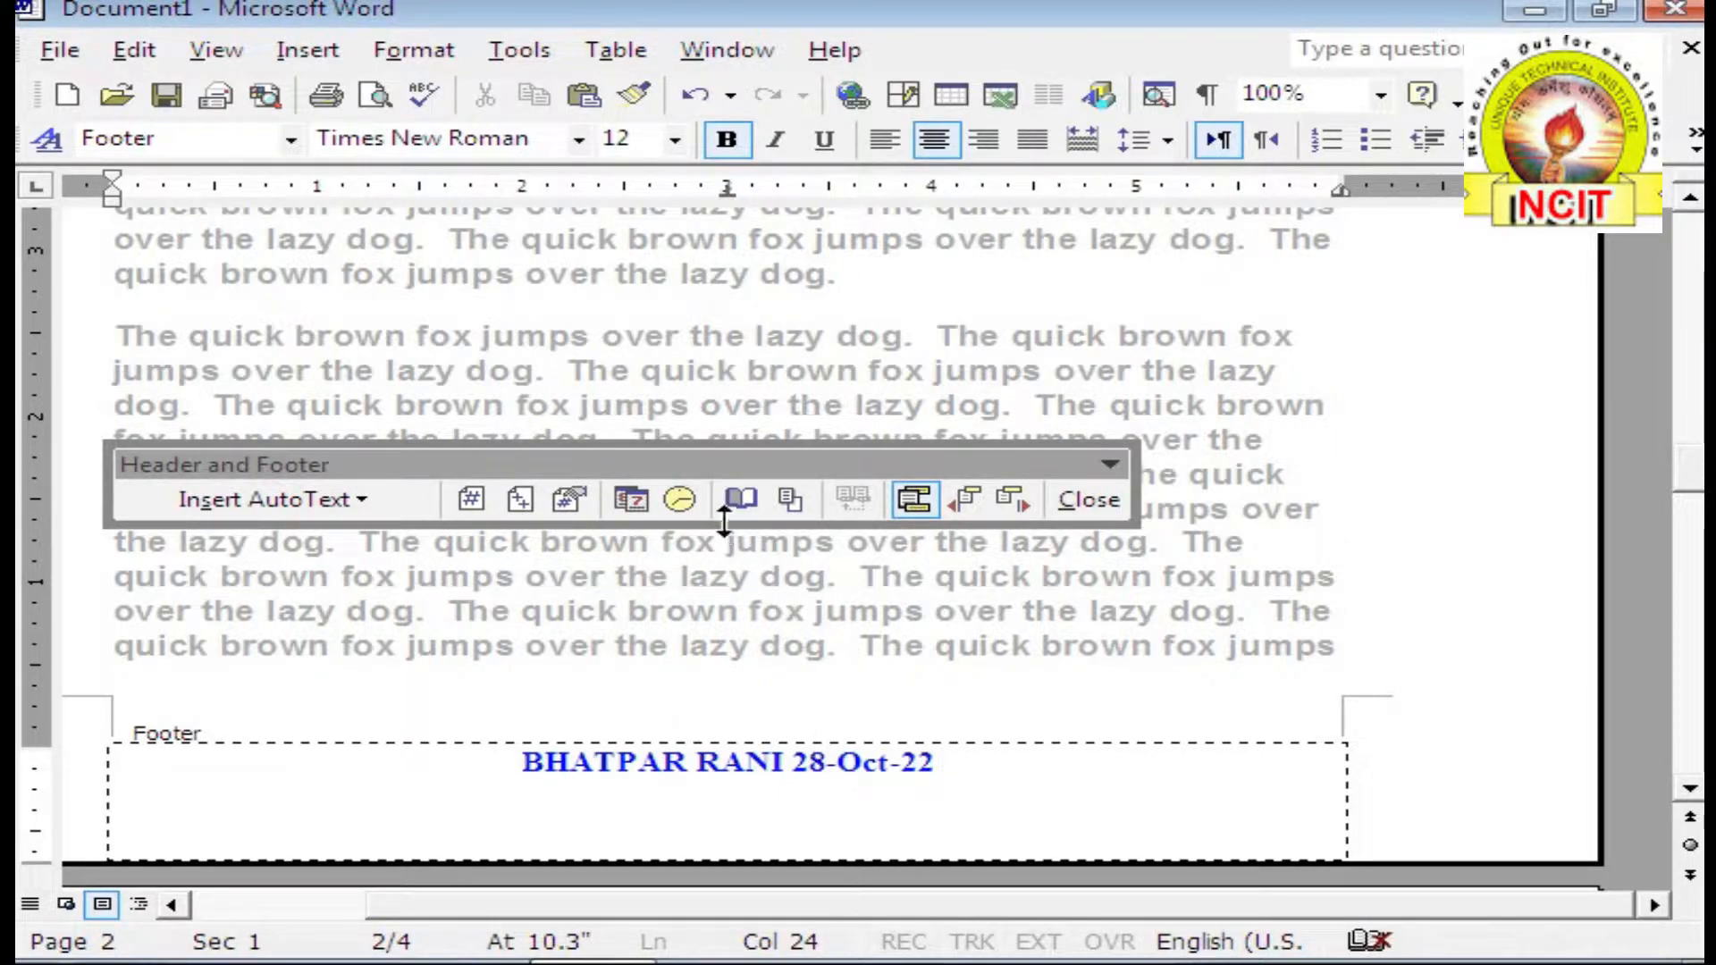
left_click(688, 504)
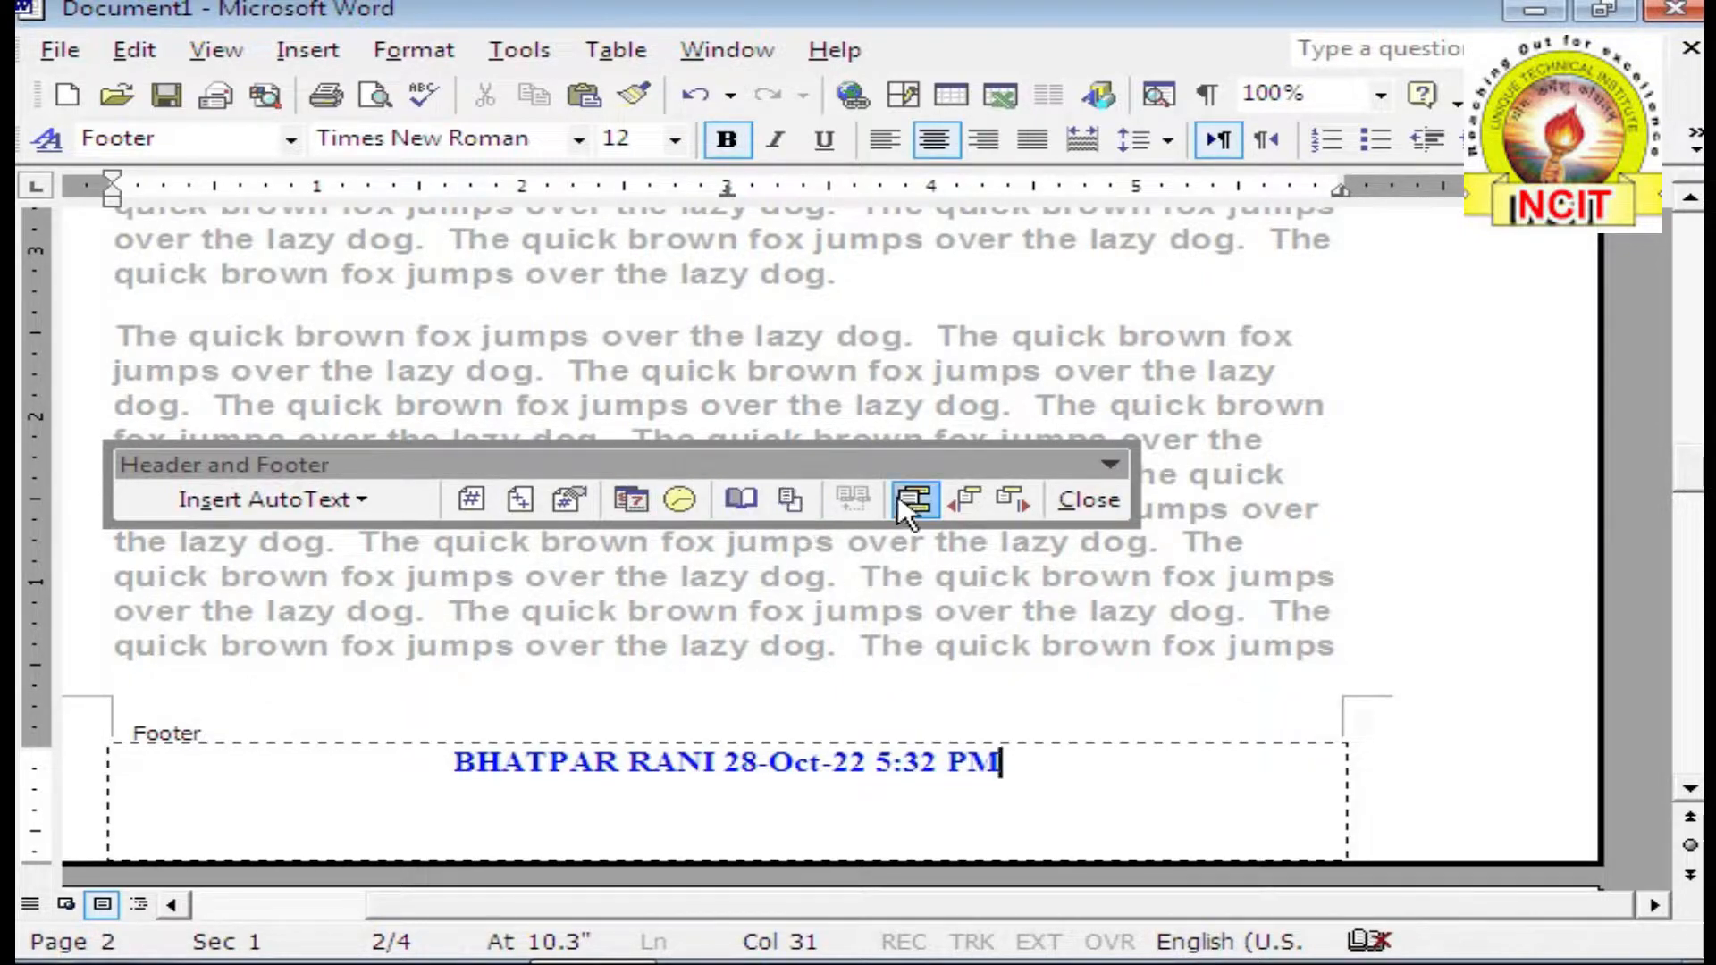
left_click(1087, 502)
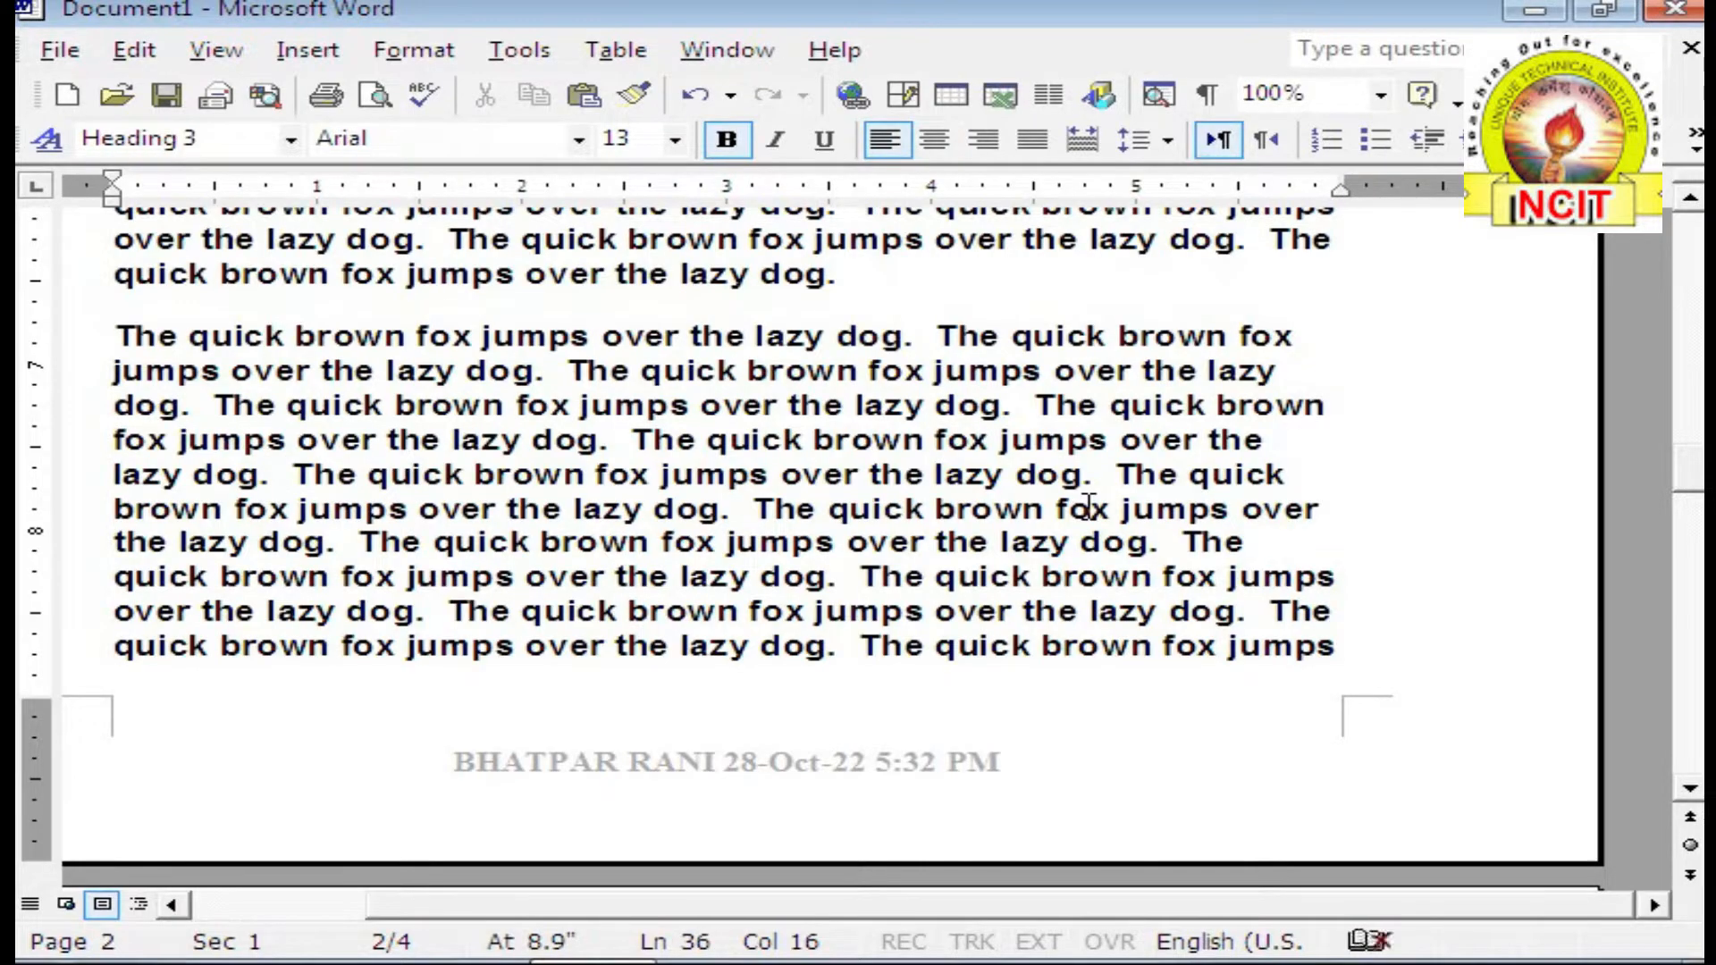
Step: Look through the document's pages to check the header and footer on each one
scroll(1087, 507, "up", 10)
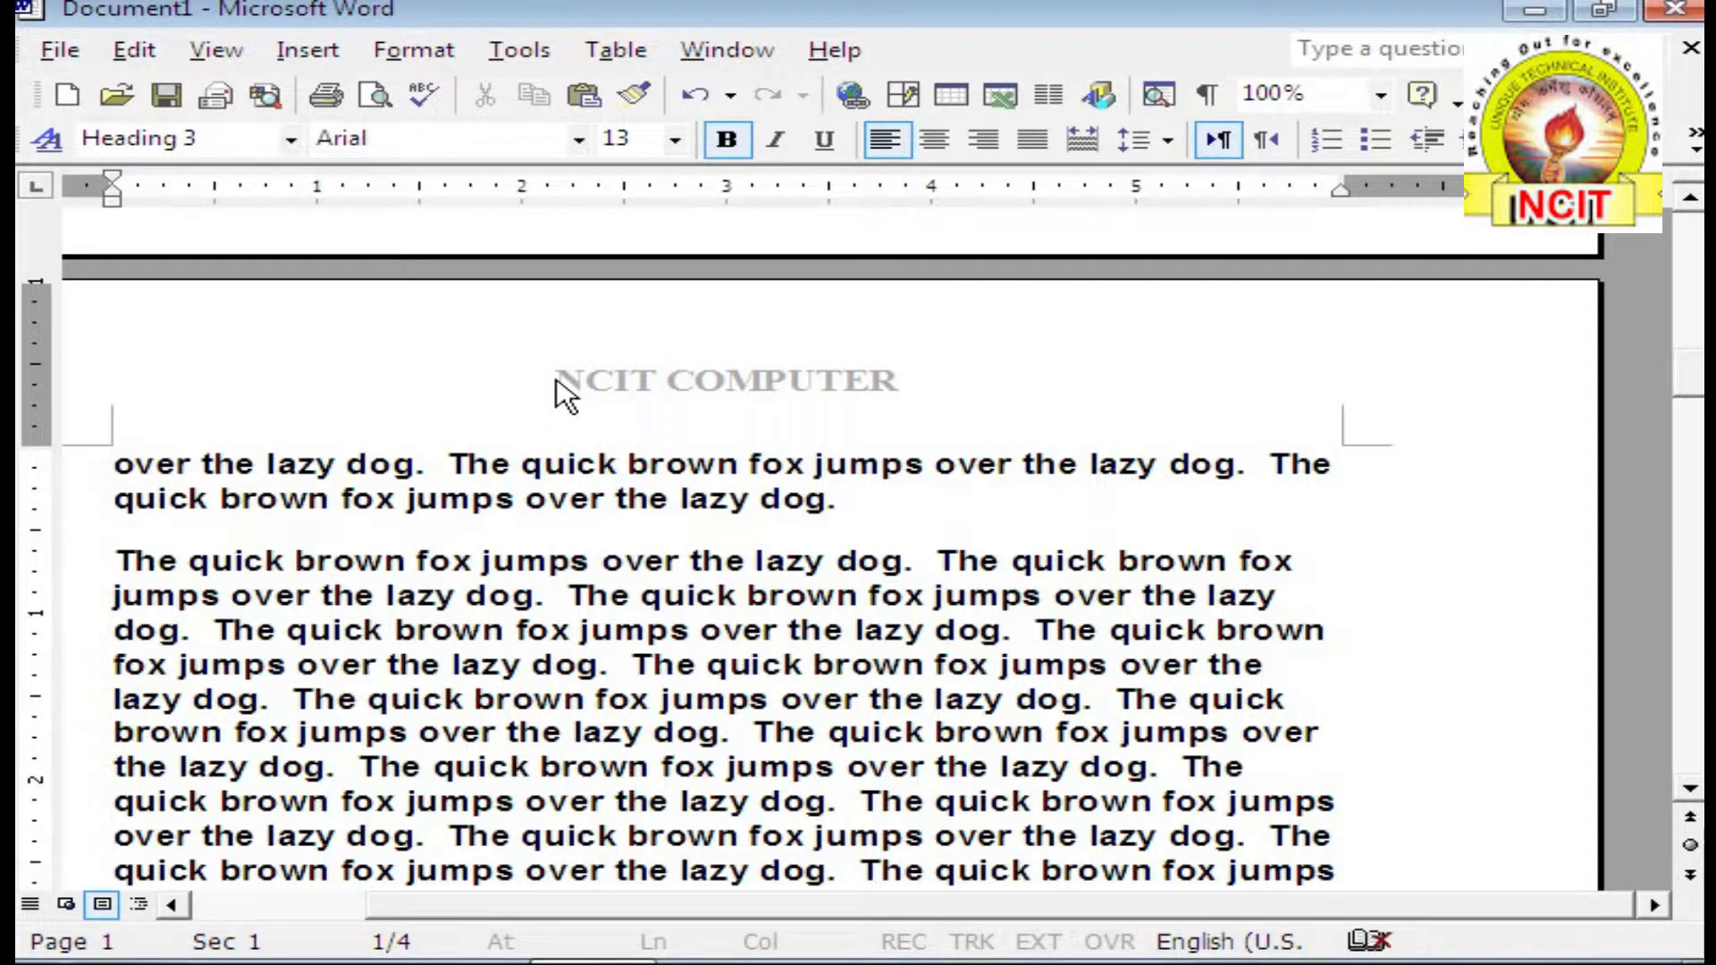
scroll(572, 393, "down", 2)
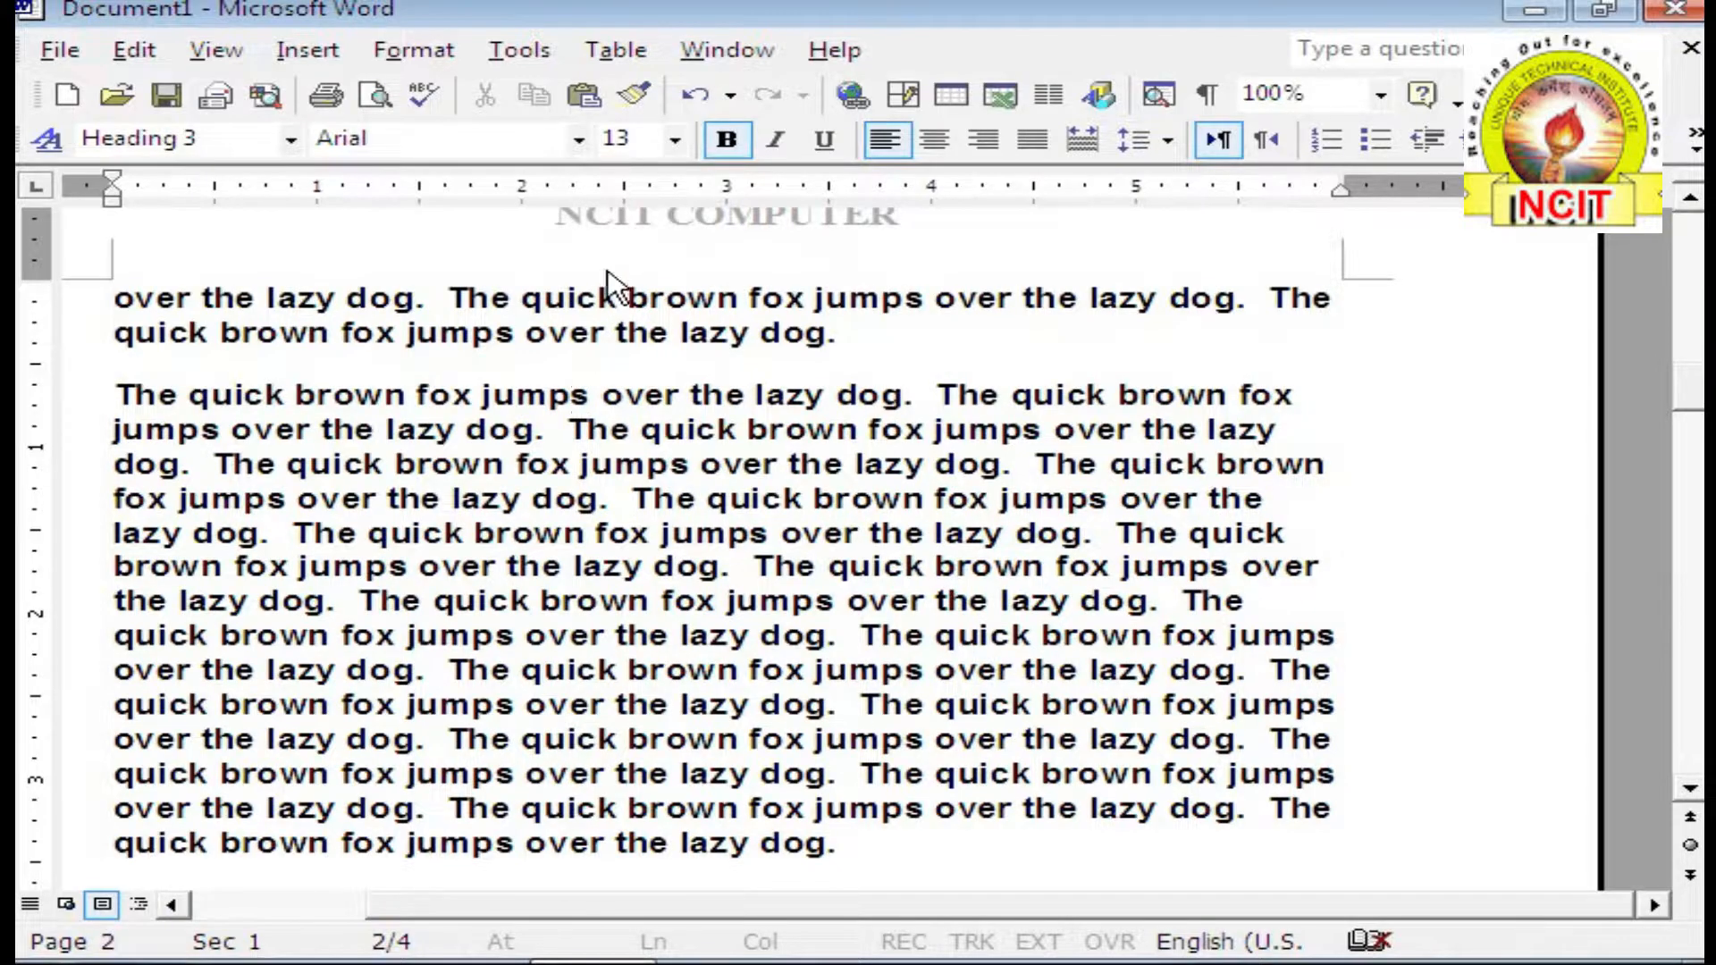
scroll(694, 445, "down", 8)
scroll(730, 580, "down", 6)
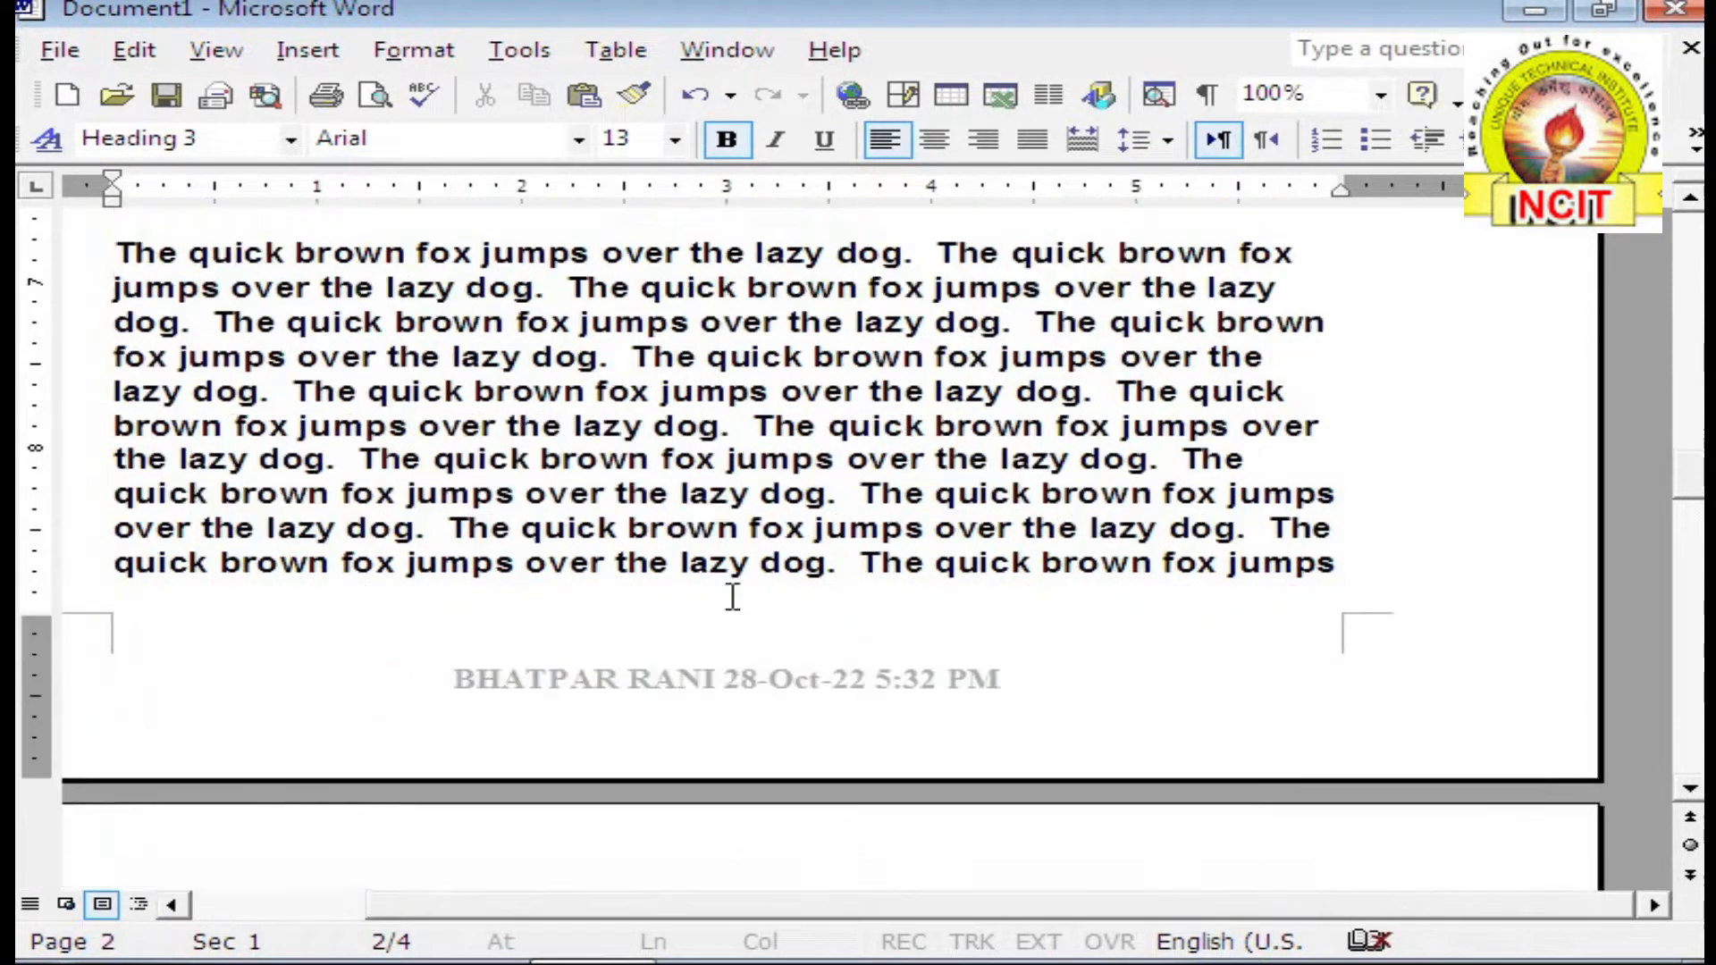
scroll(653, 565, "down", 1)
scroll(654, 565, "down", 1)
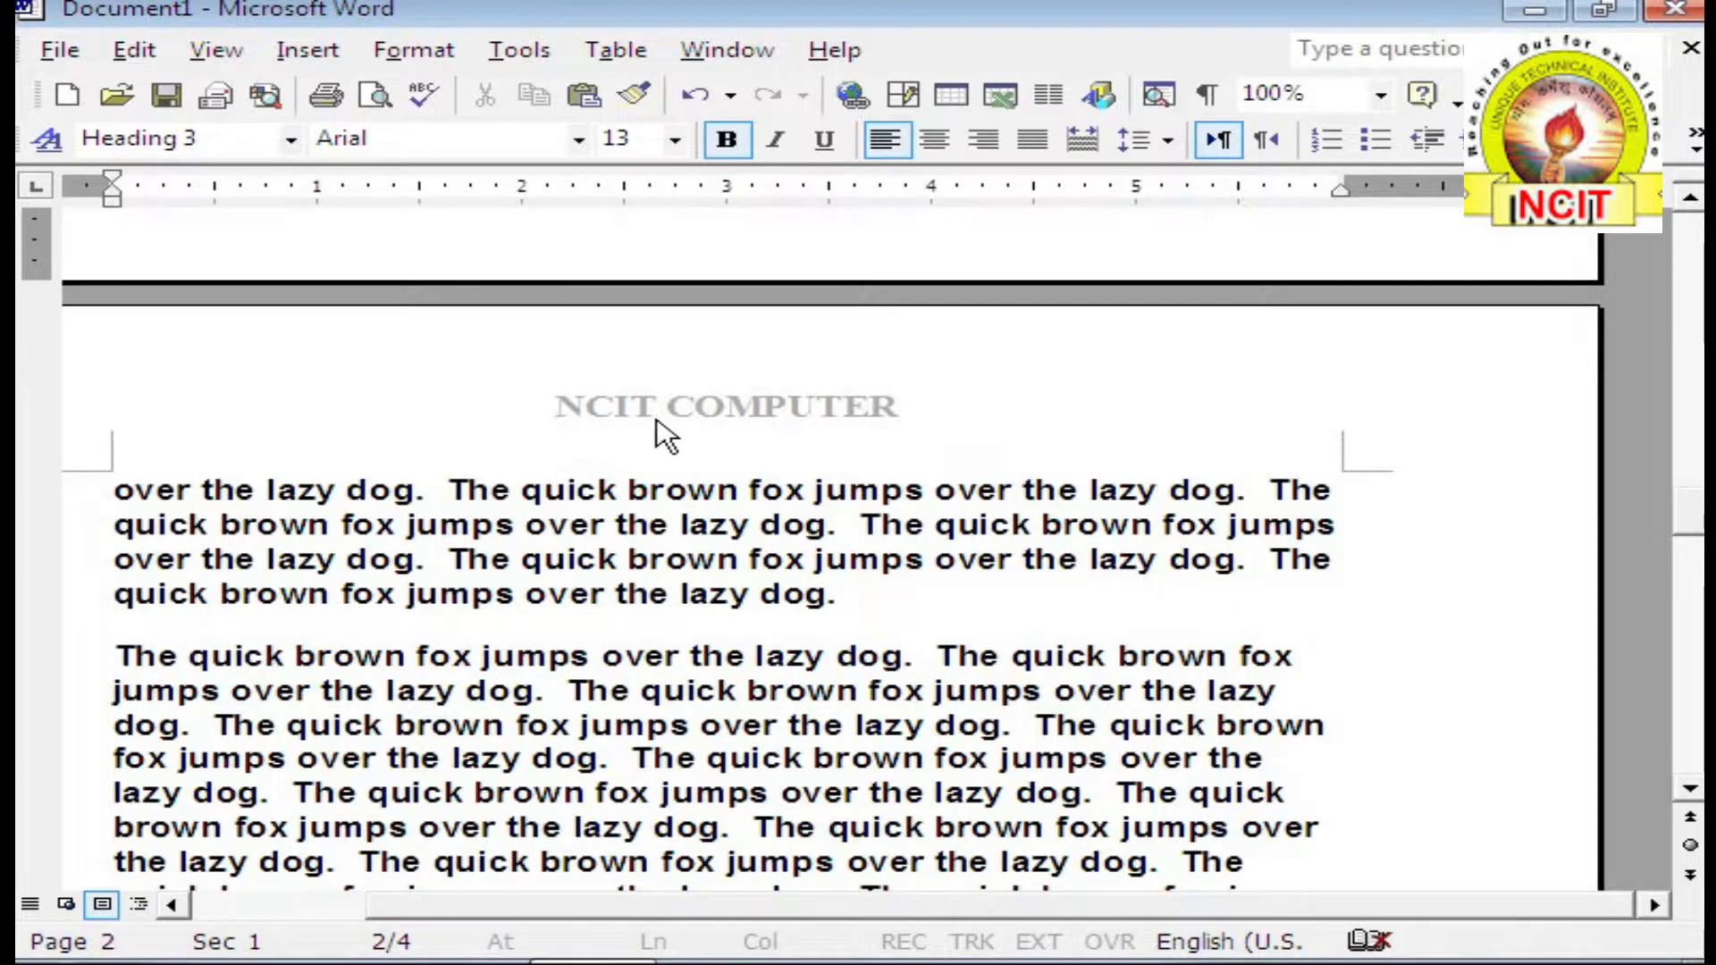
scroll(766, 432, "down", 5)
scroll(764, 478, "down", 5)
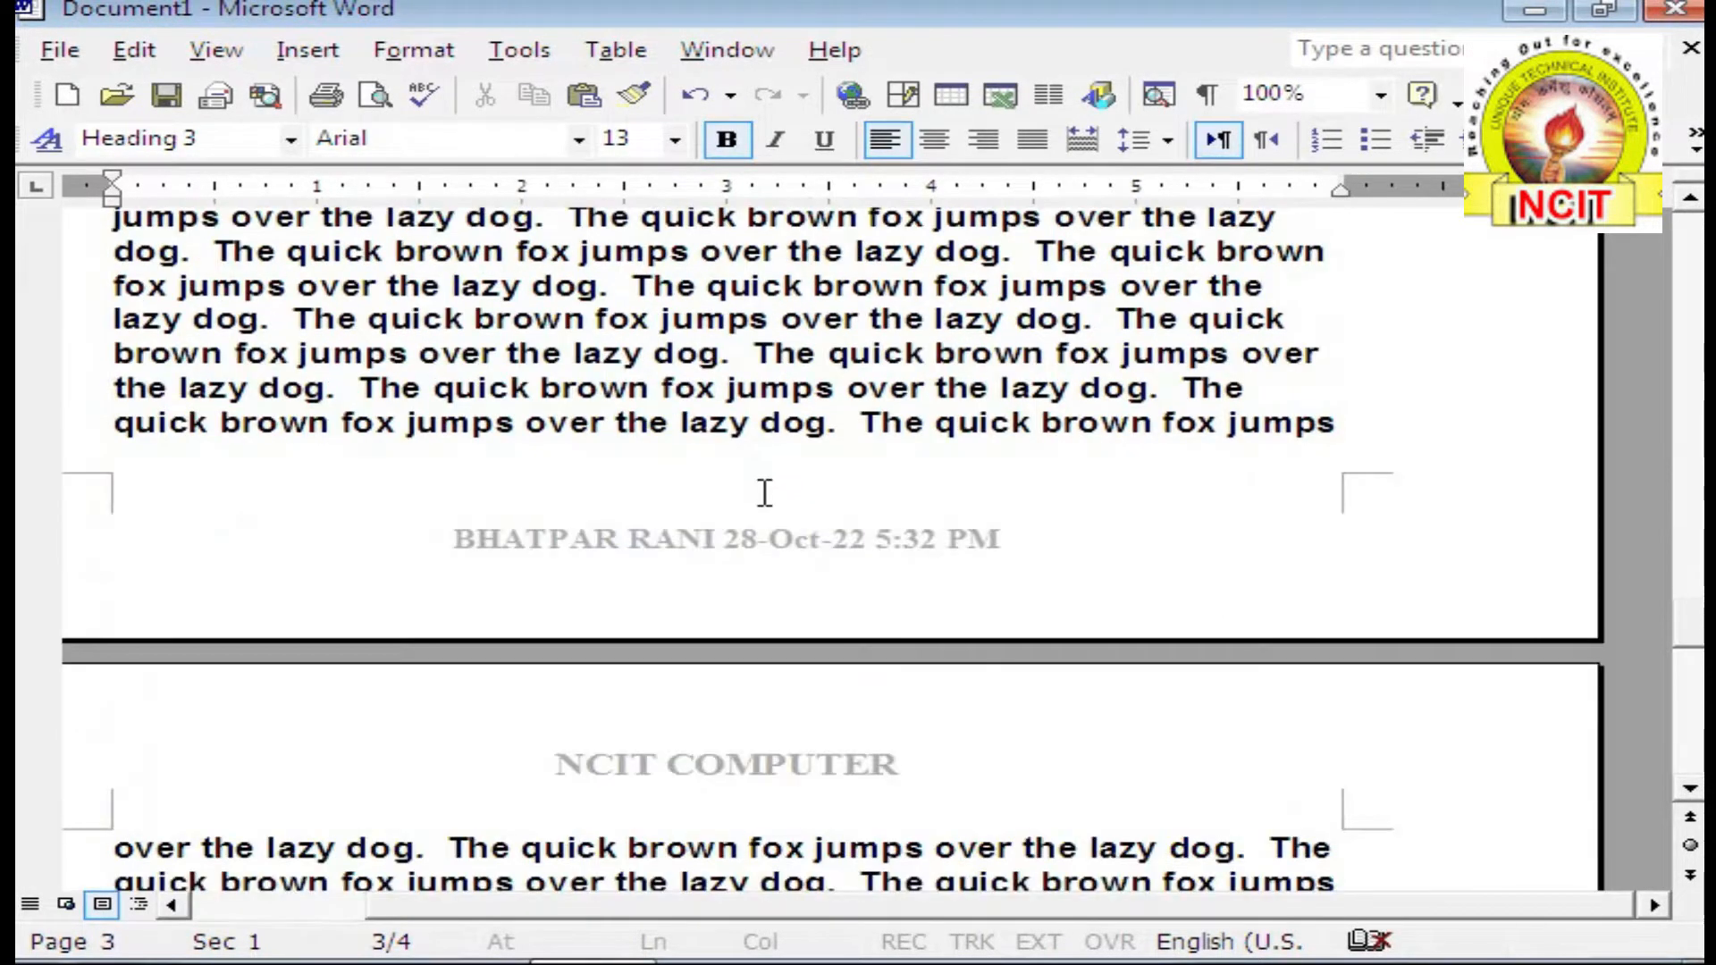
scroll(760, 582, "up", 3)
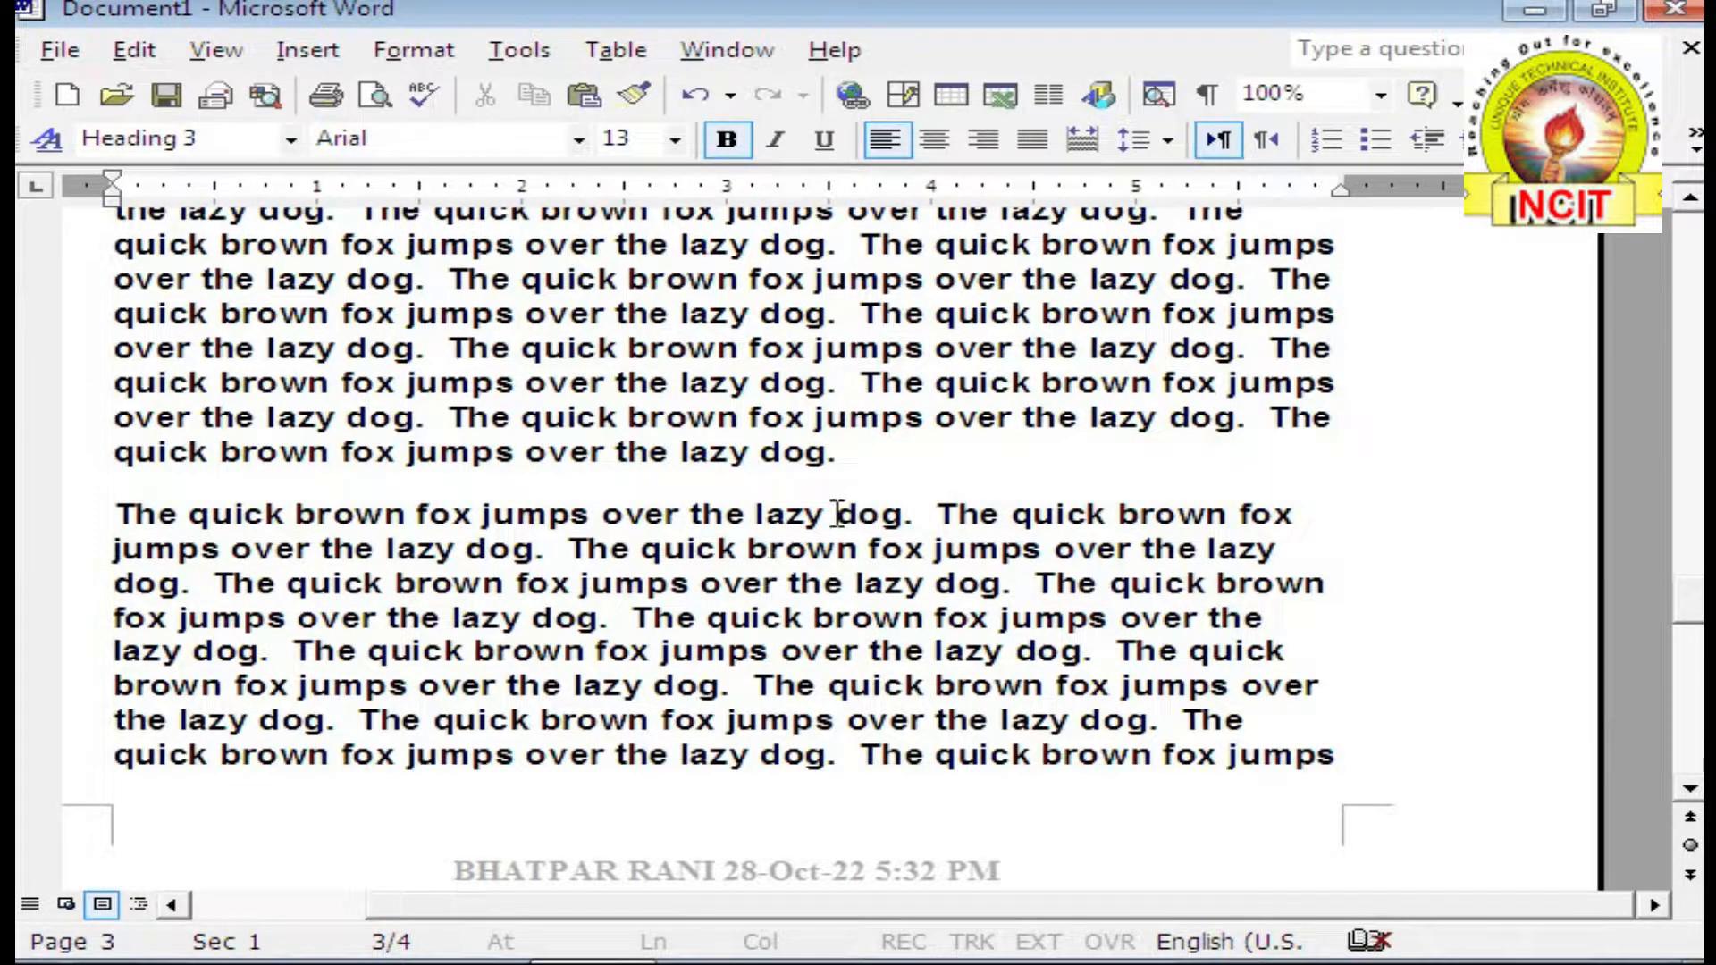
scroll(845, 474, "up", 4)
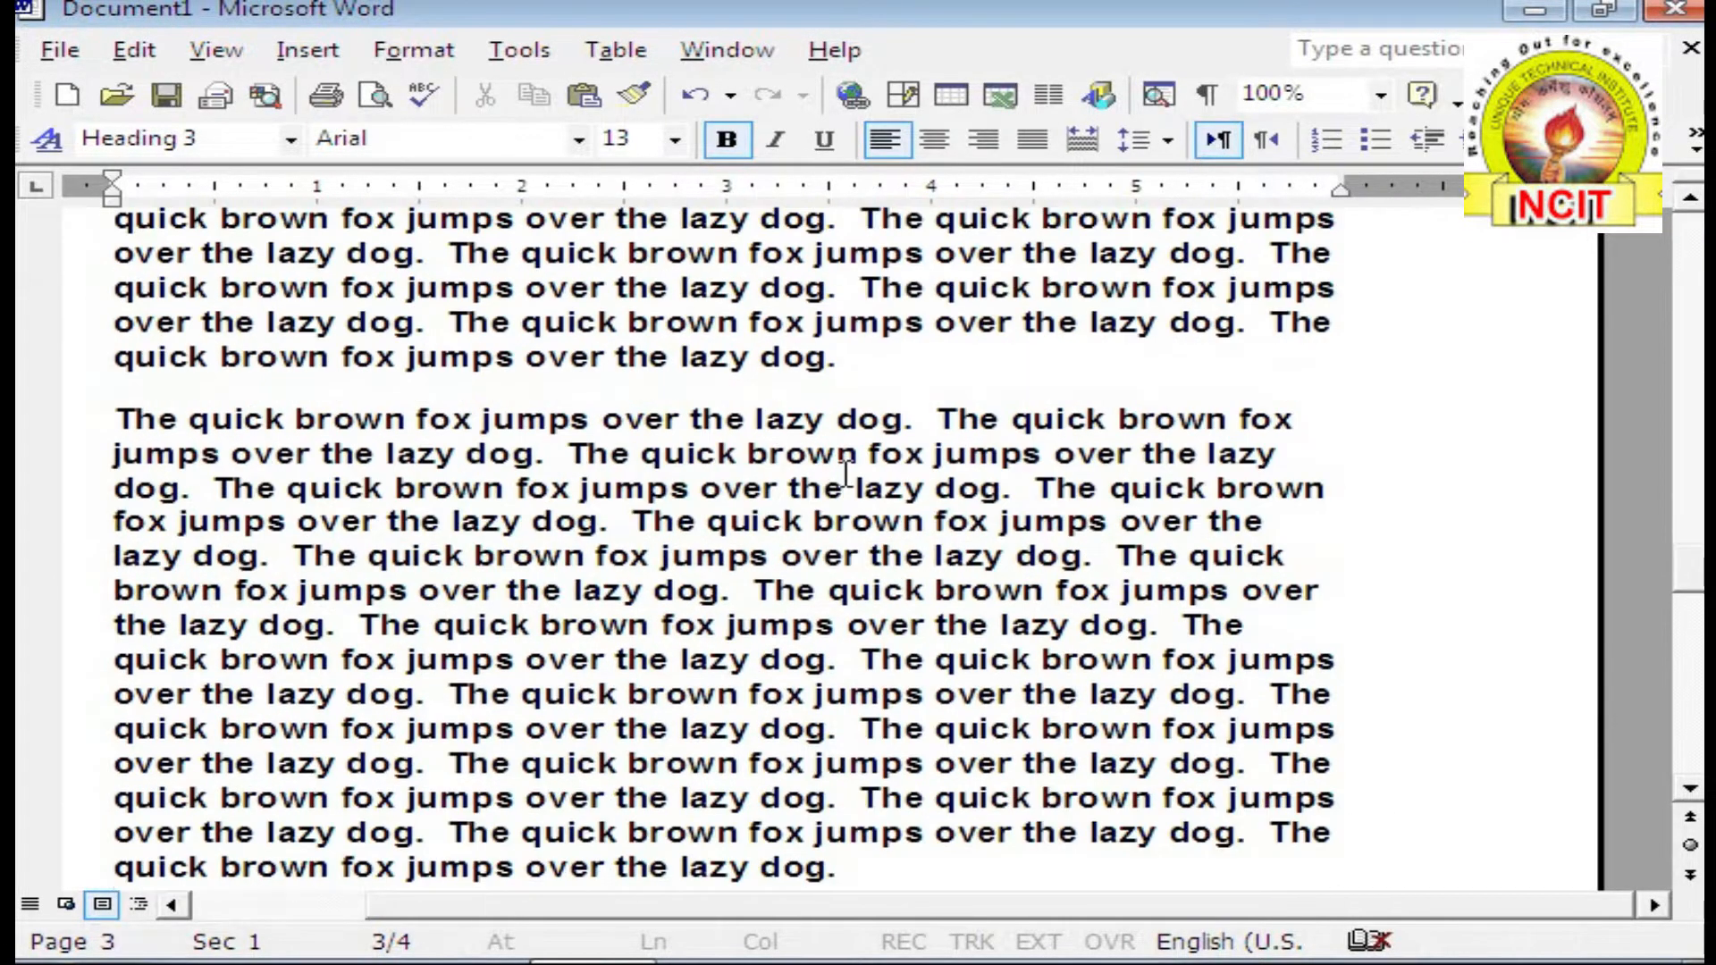
scroll(845, 474, "up", 6)
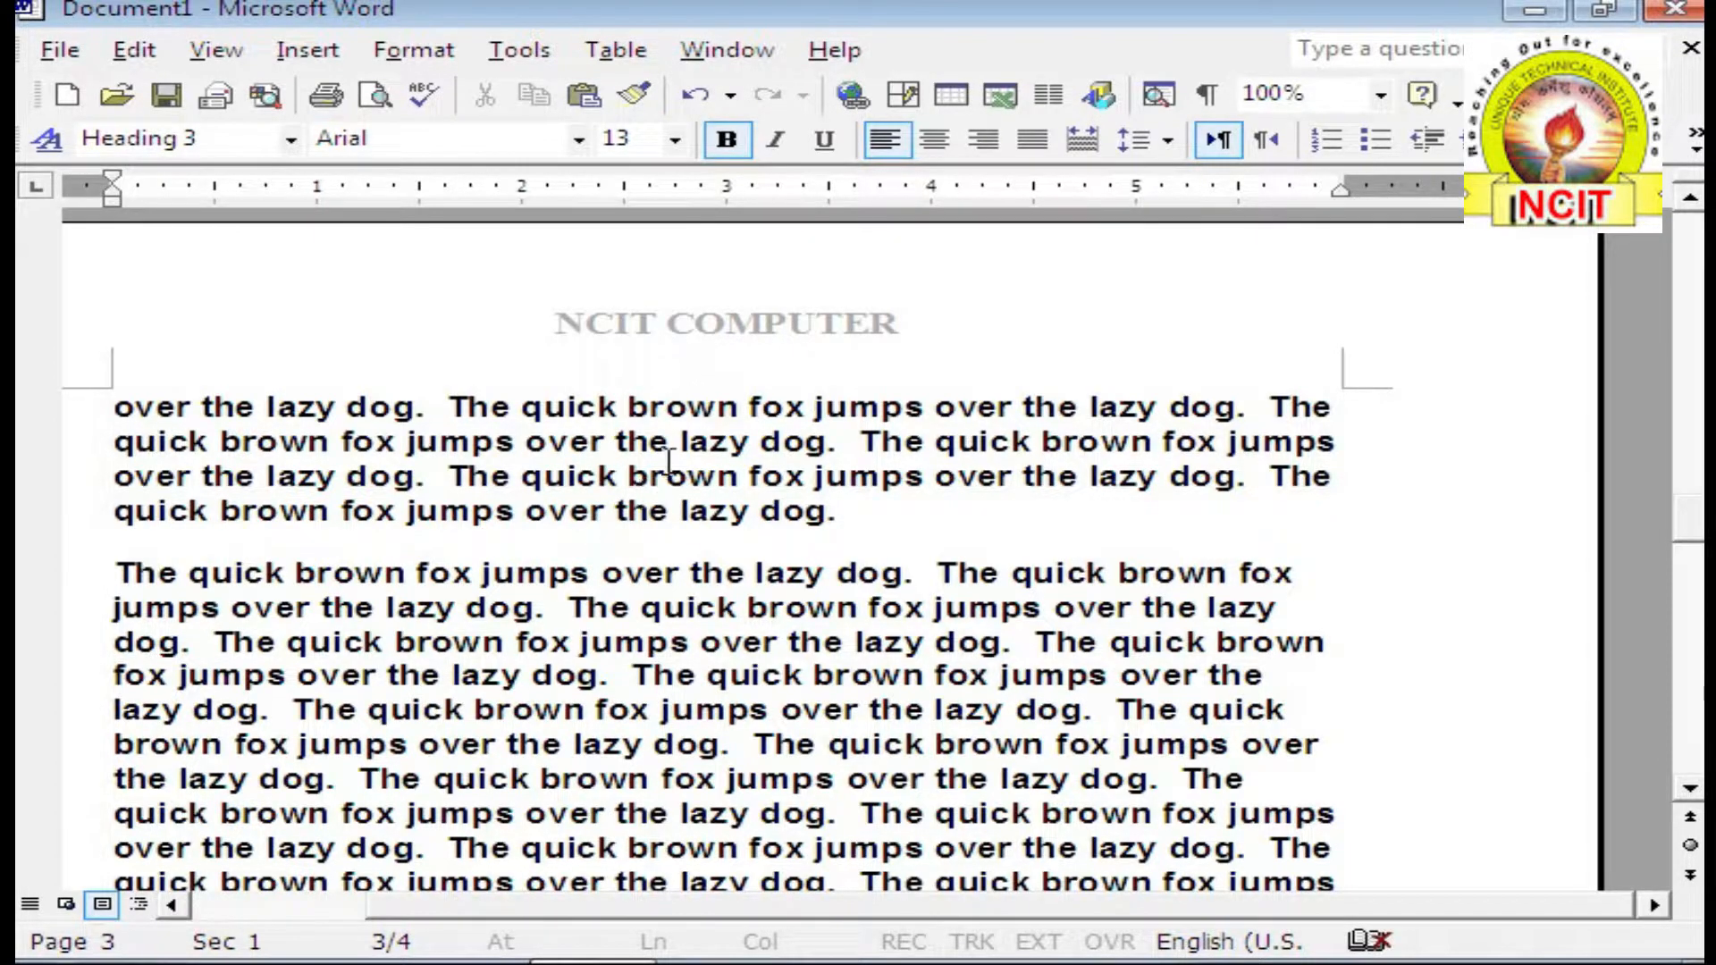
left_click(566, 487)
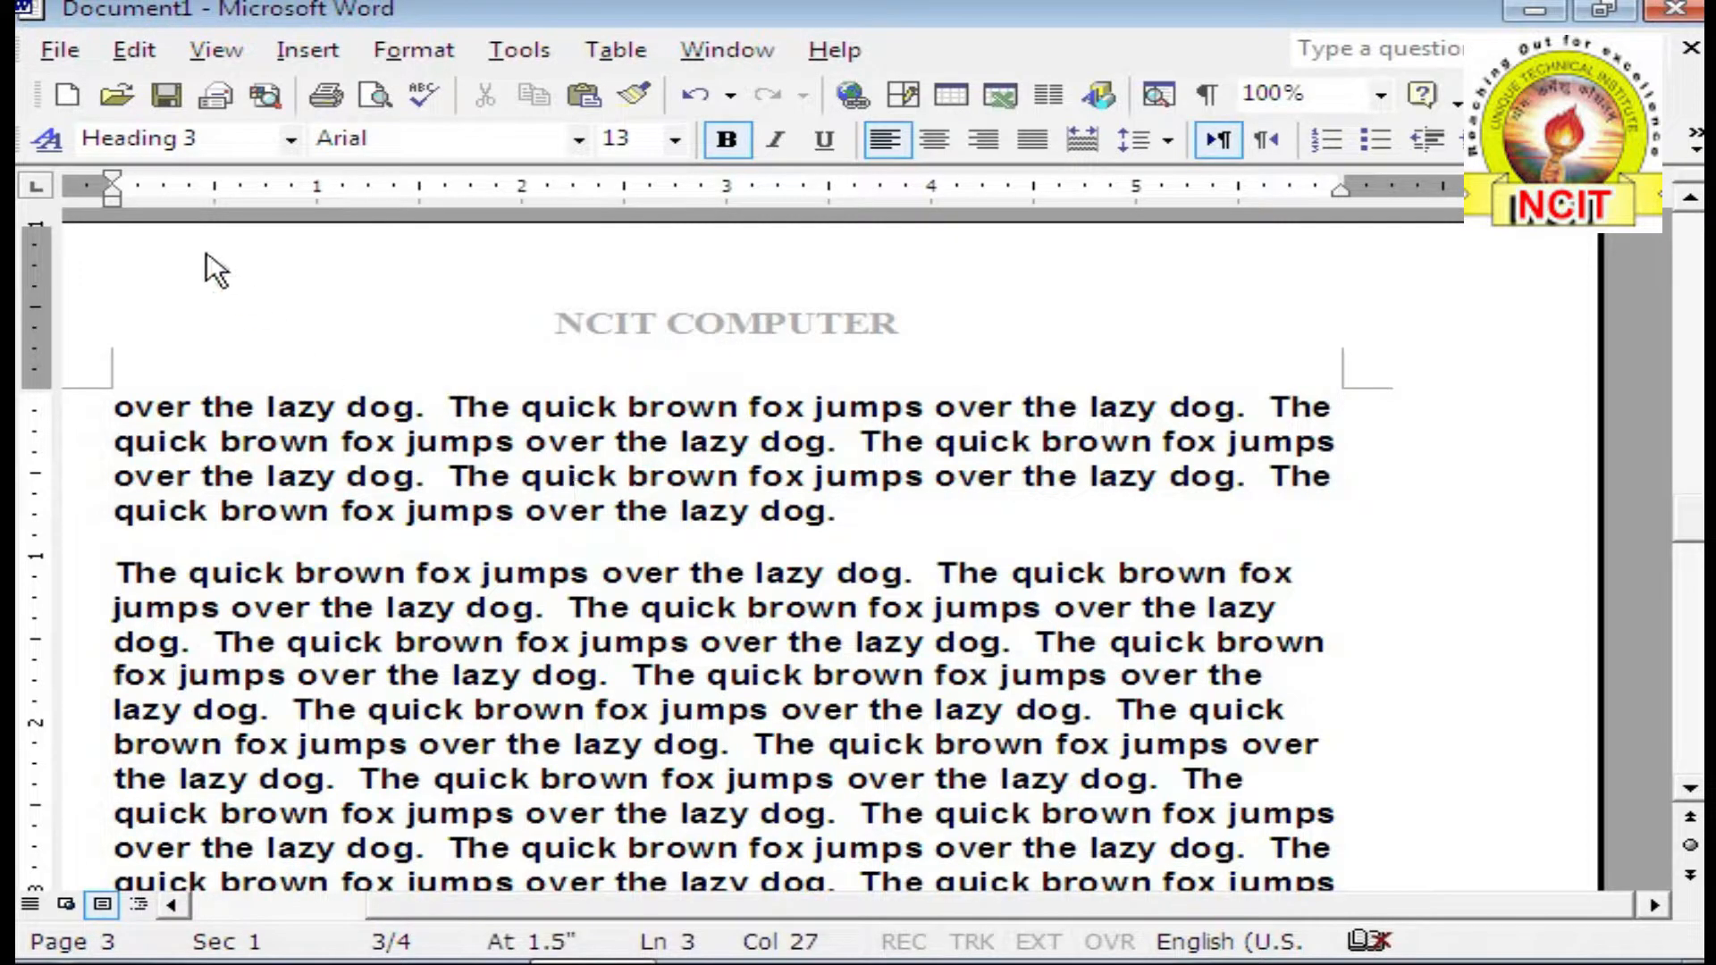
Step: Check the coloured header and footer in Print Preview at 100% zoom, and return to the document
left_click(68, 59)
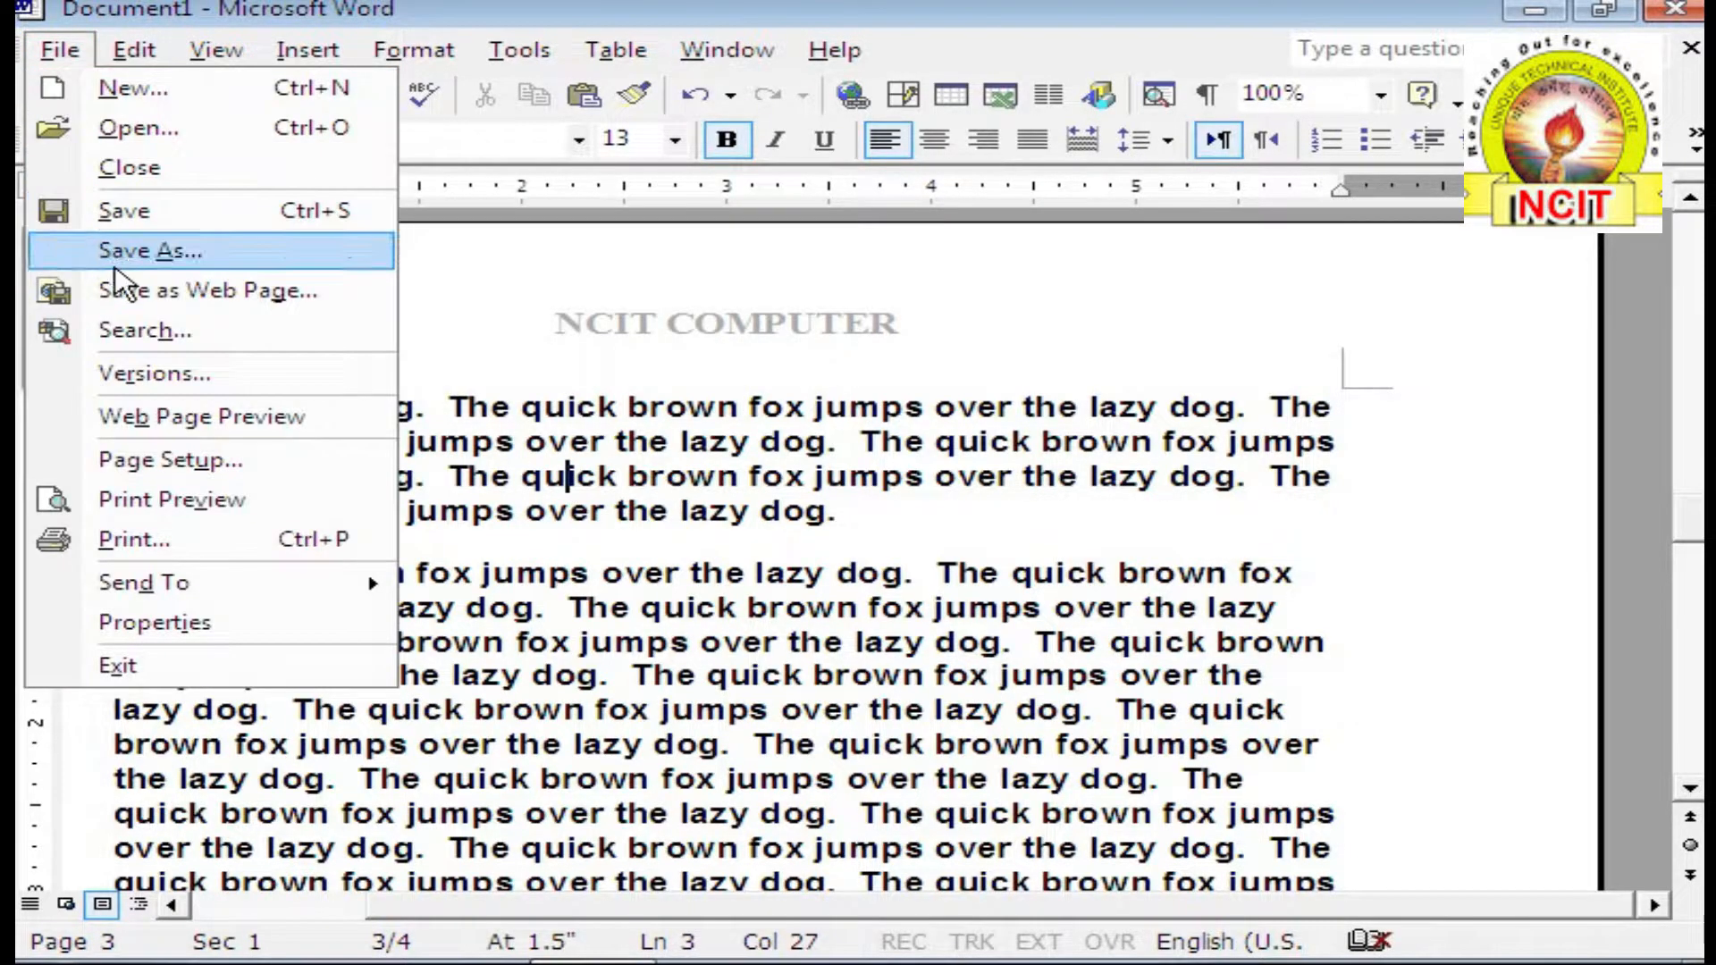
left_click(211, 498)
left_click(764, 439)
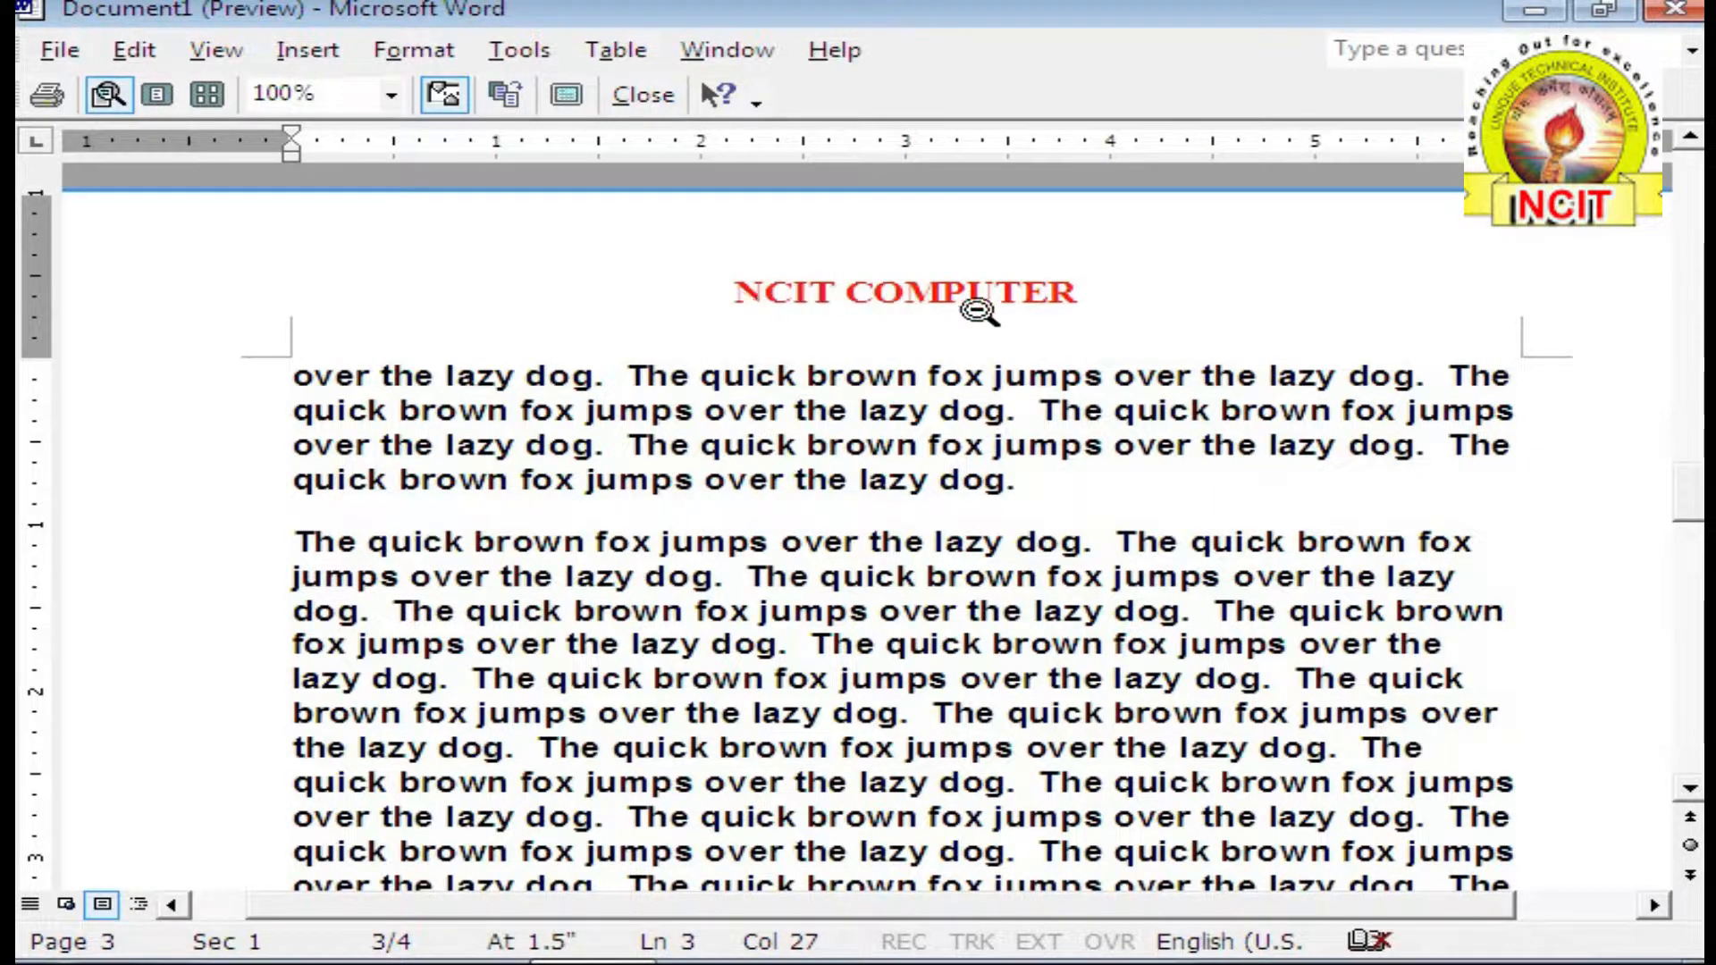
scroll(974, 358, "down", 4)
scroll(968, 427, "down", 12)
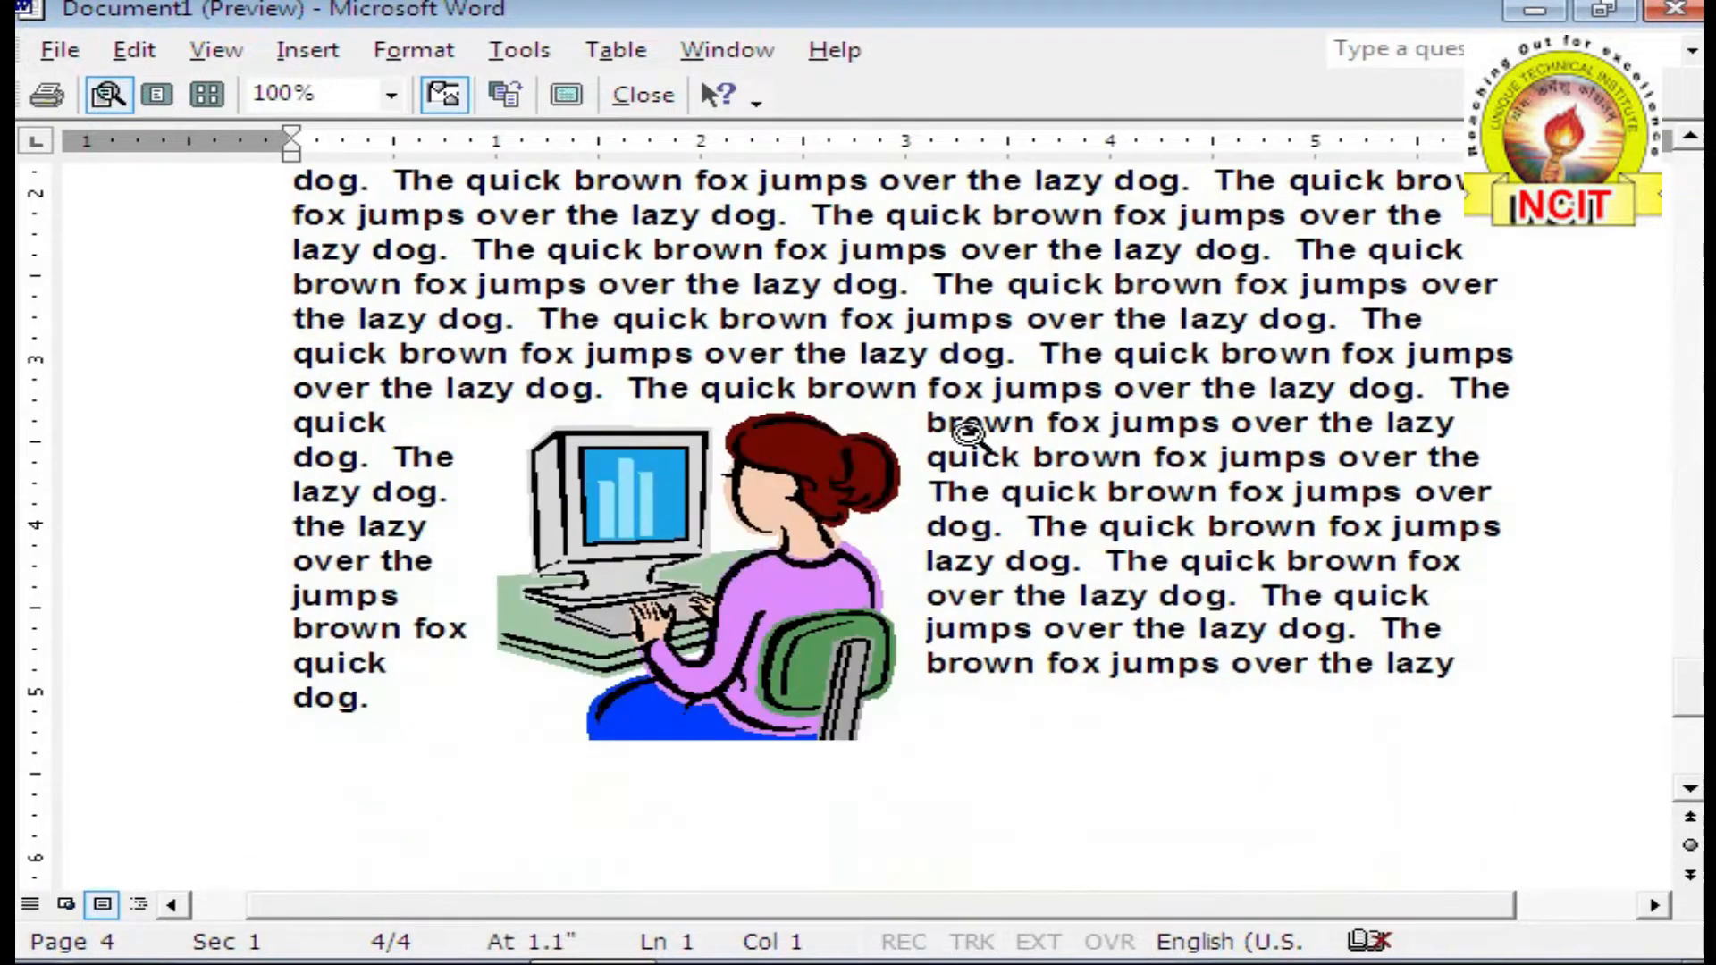
scroll(968, 473, "down", 1)
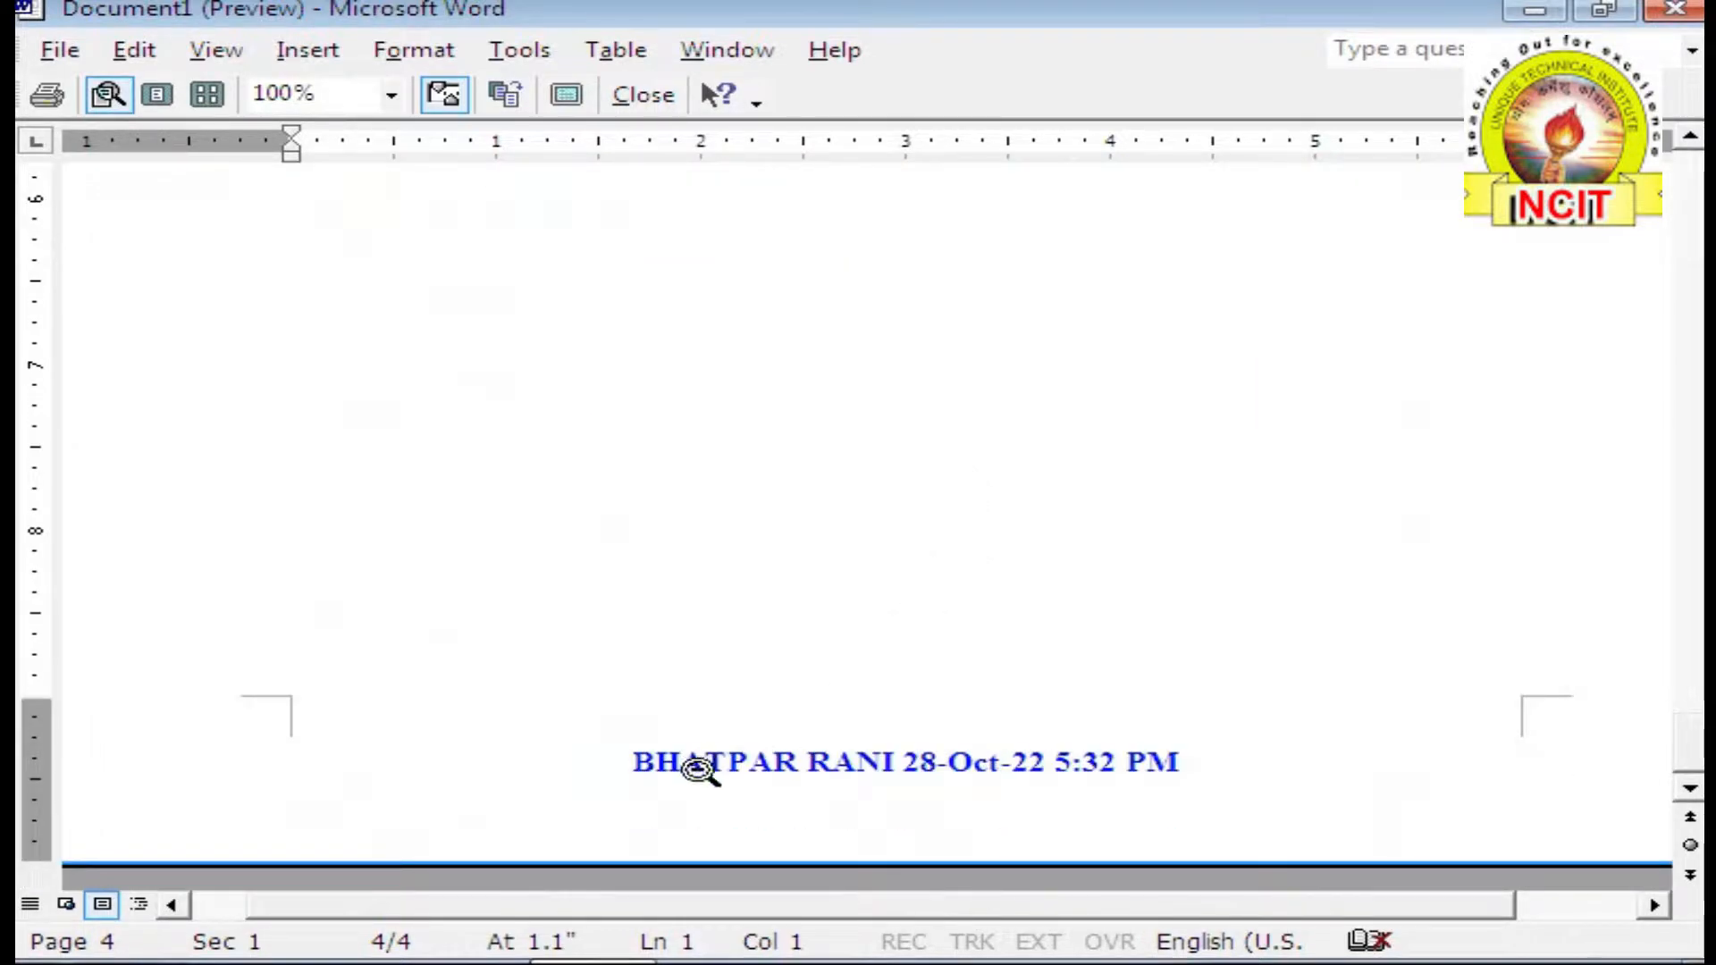
left_click(644, 94)
scroll(508, 415, "up", 1)
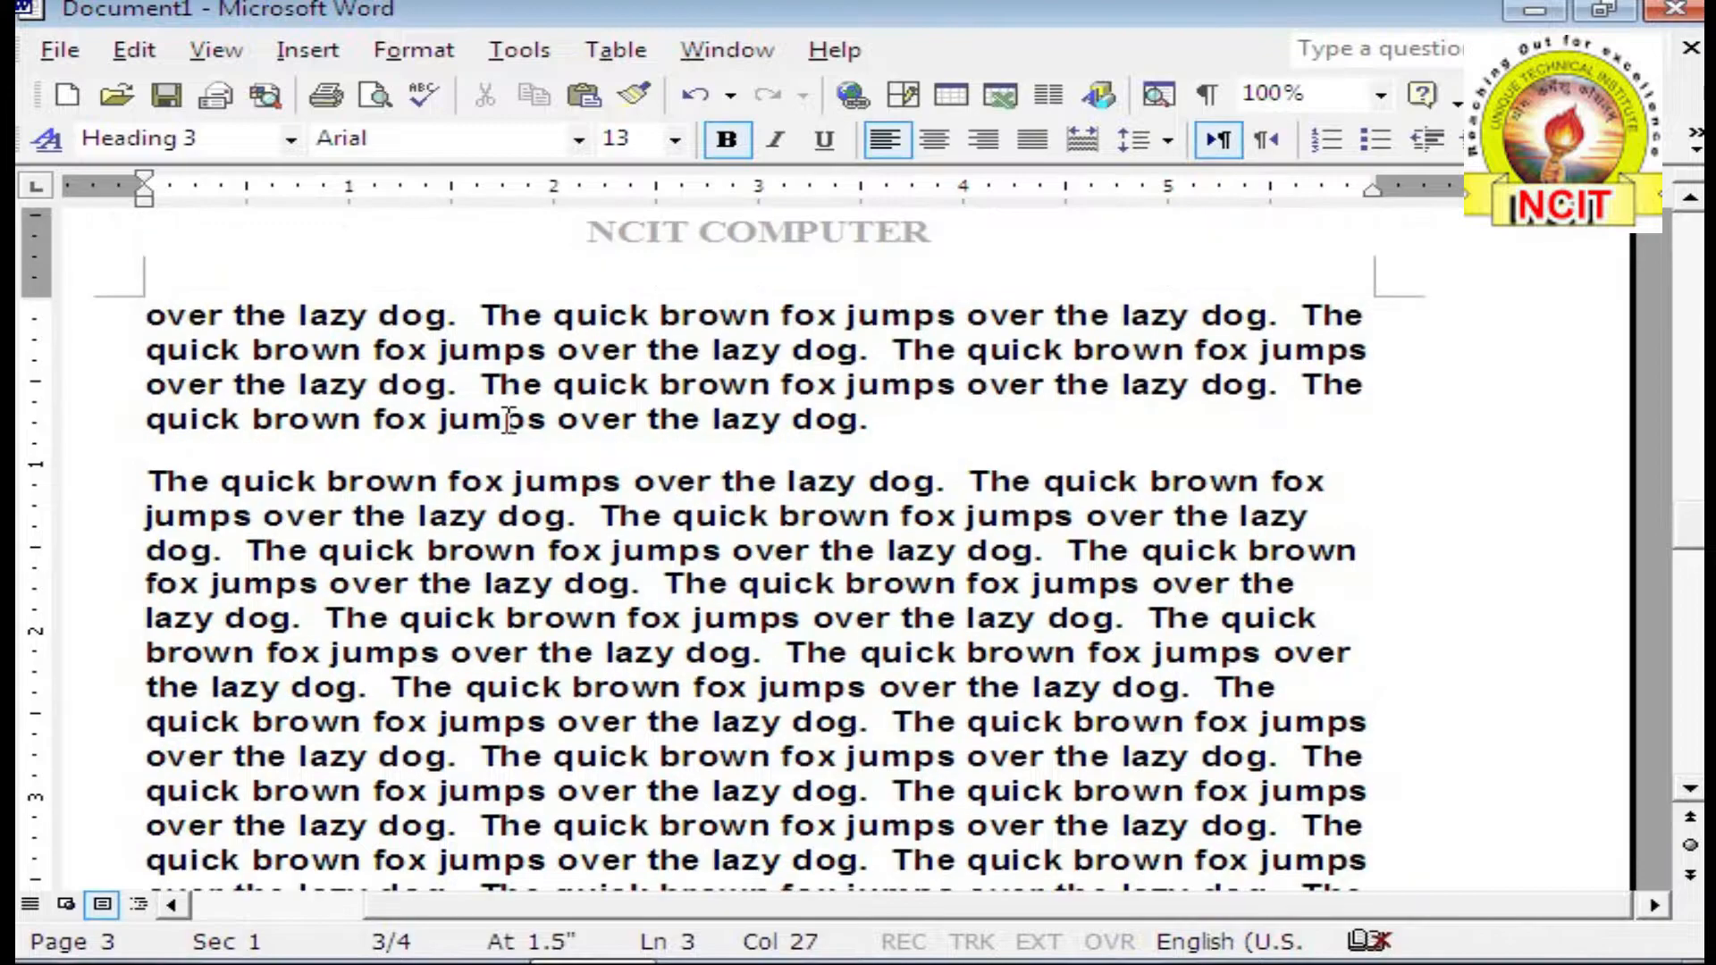
scroll(508, 418, "up", 1)
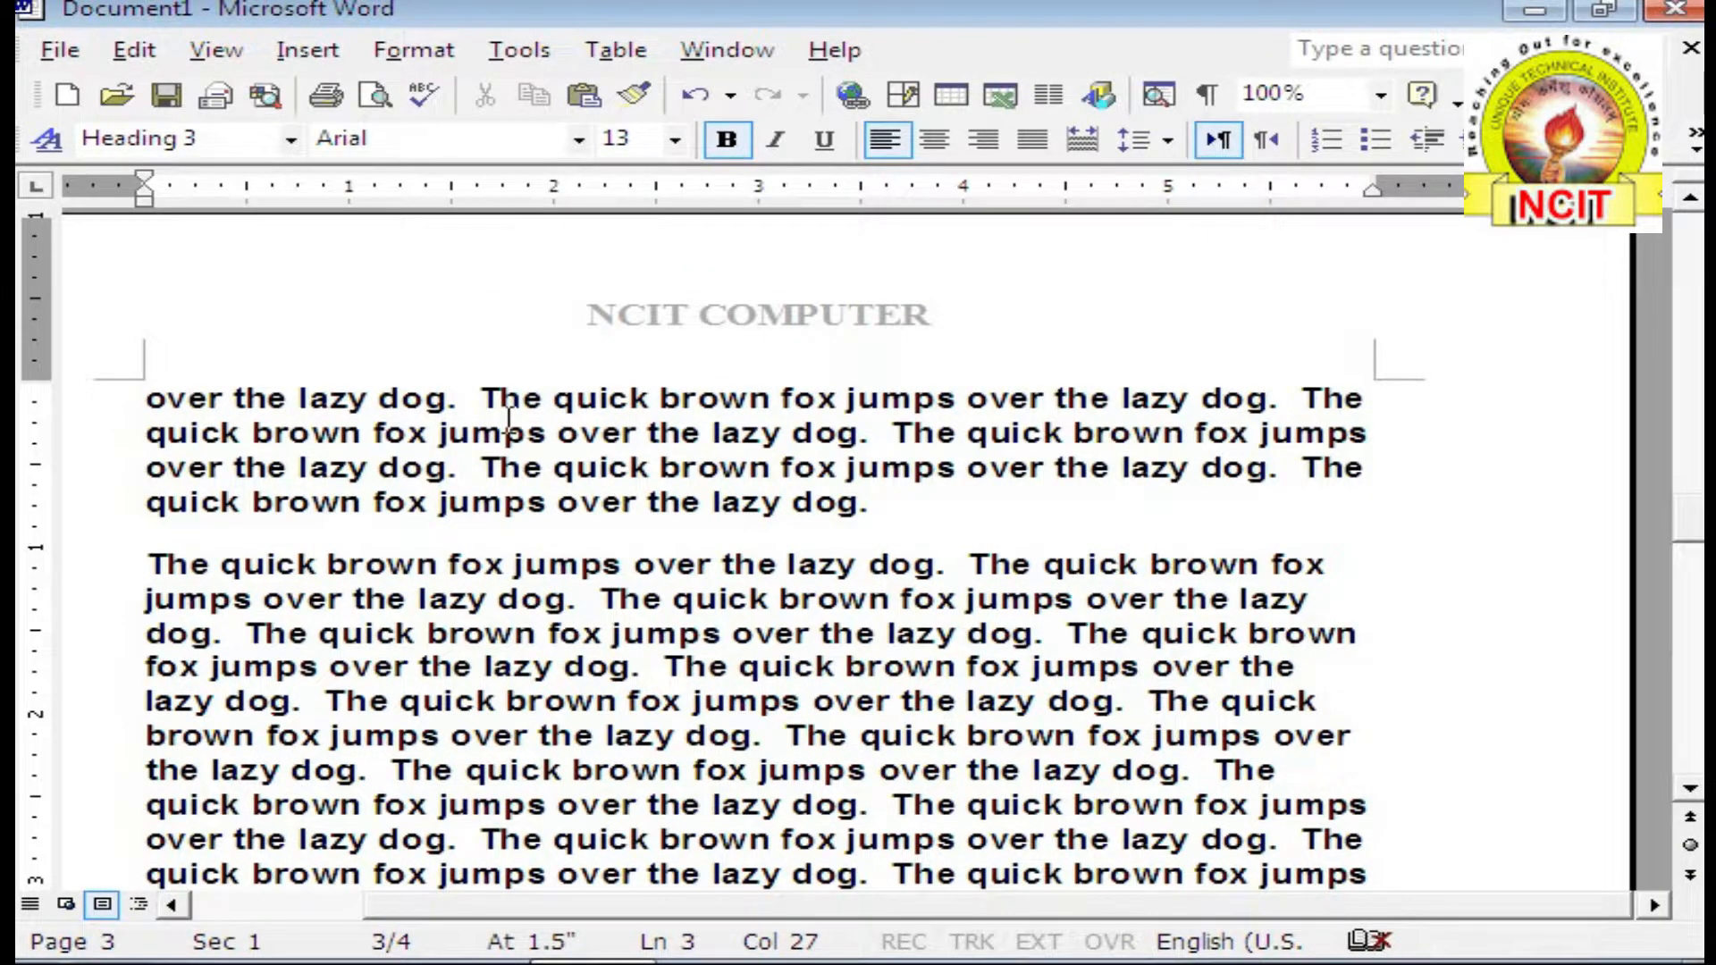
scroll(509, 431, "up", 1)
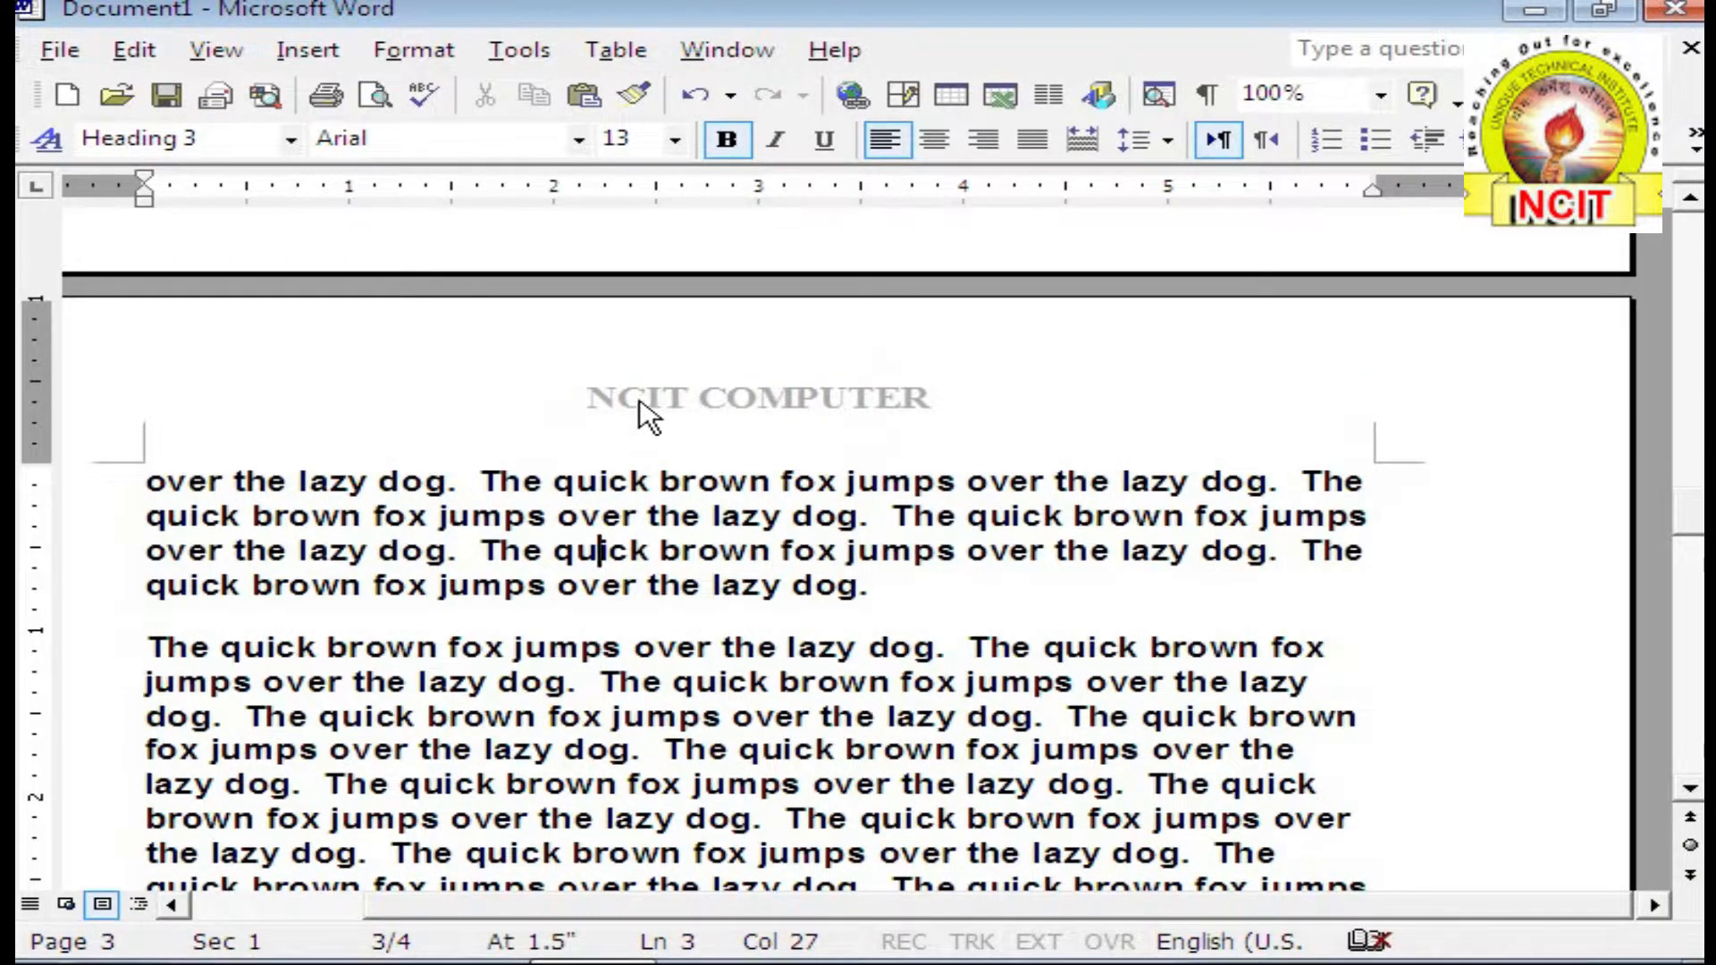
scroll(652, 402, "down", 1)
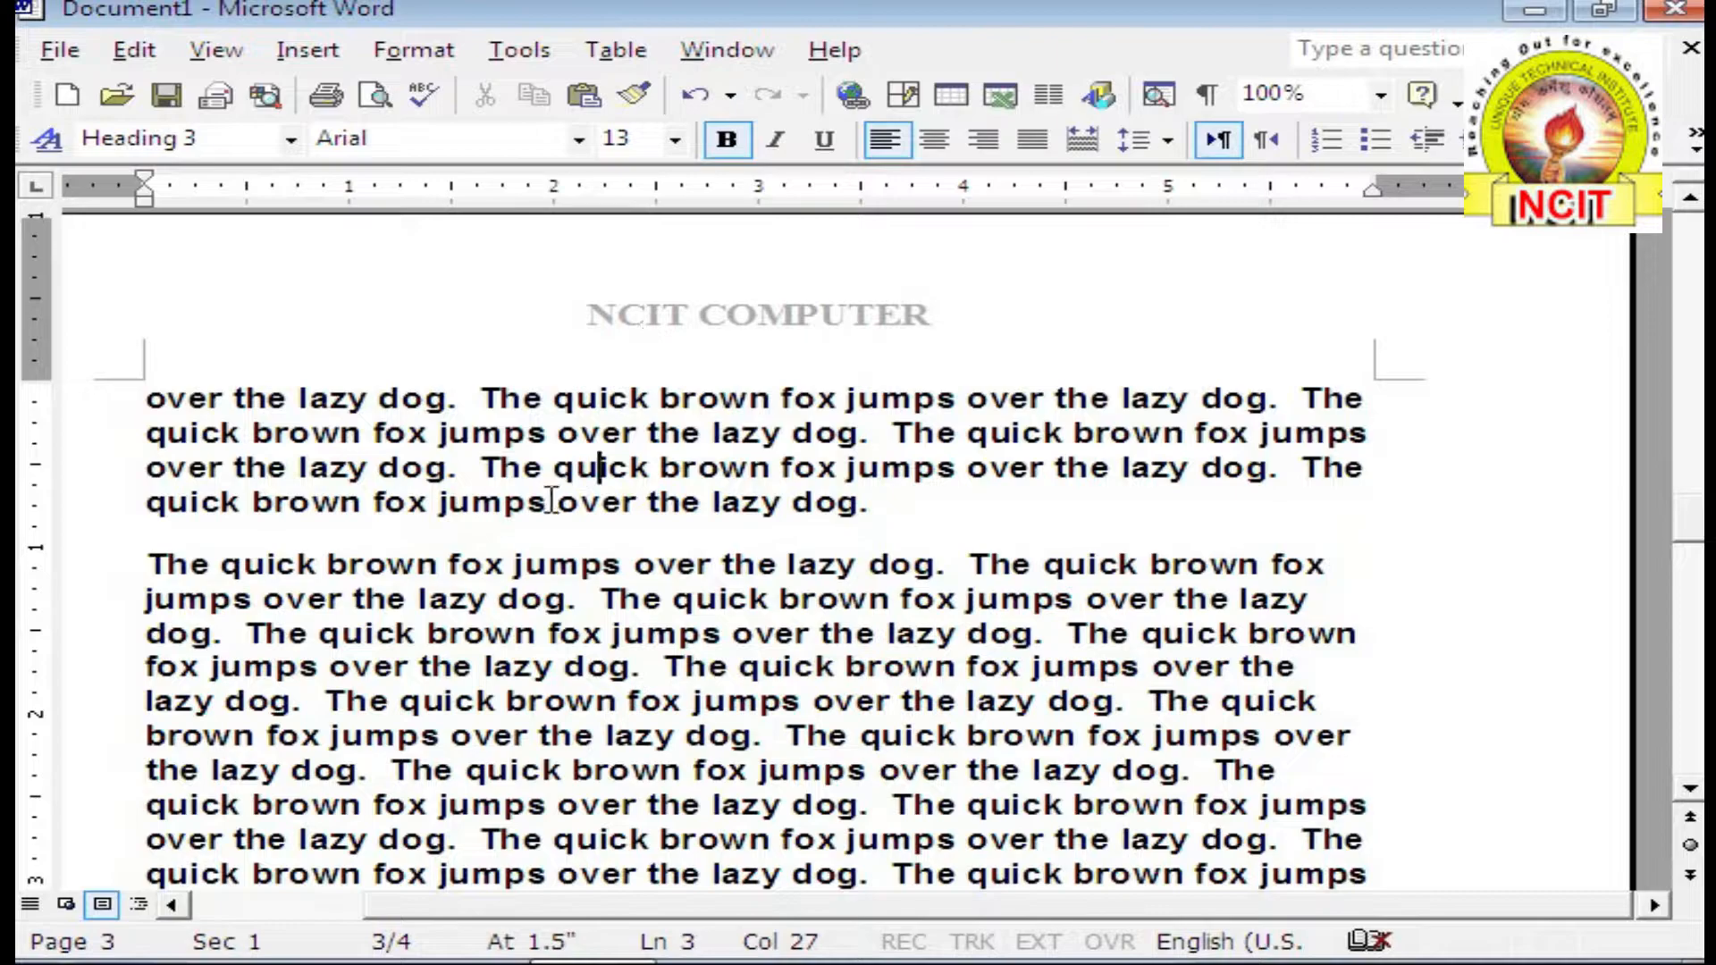
left_click(935, 526)
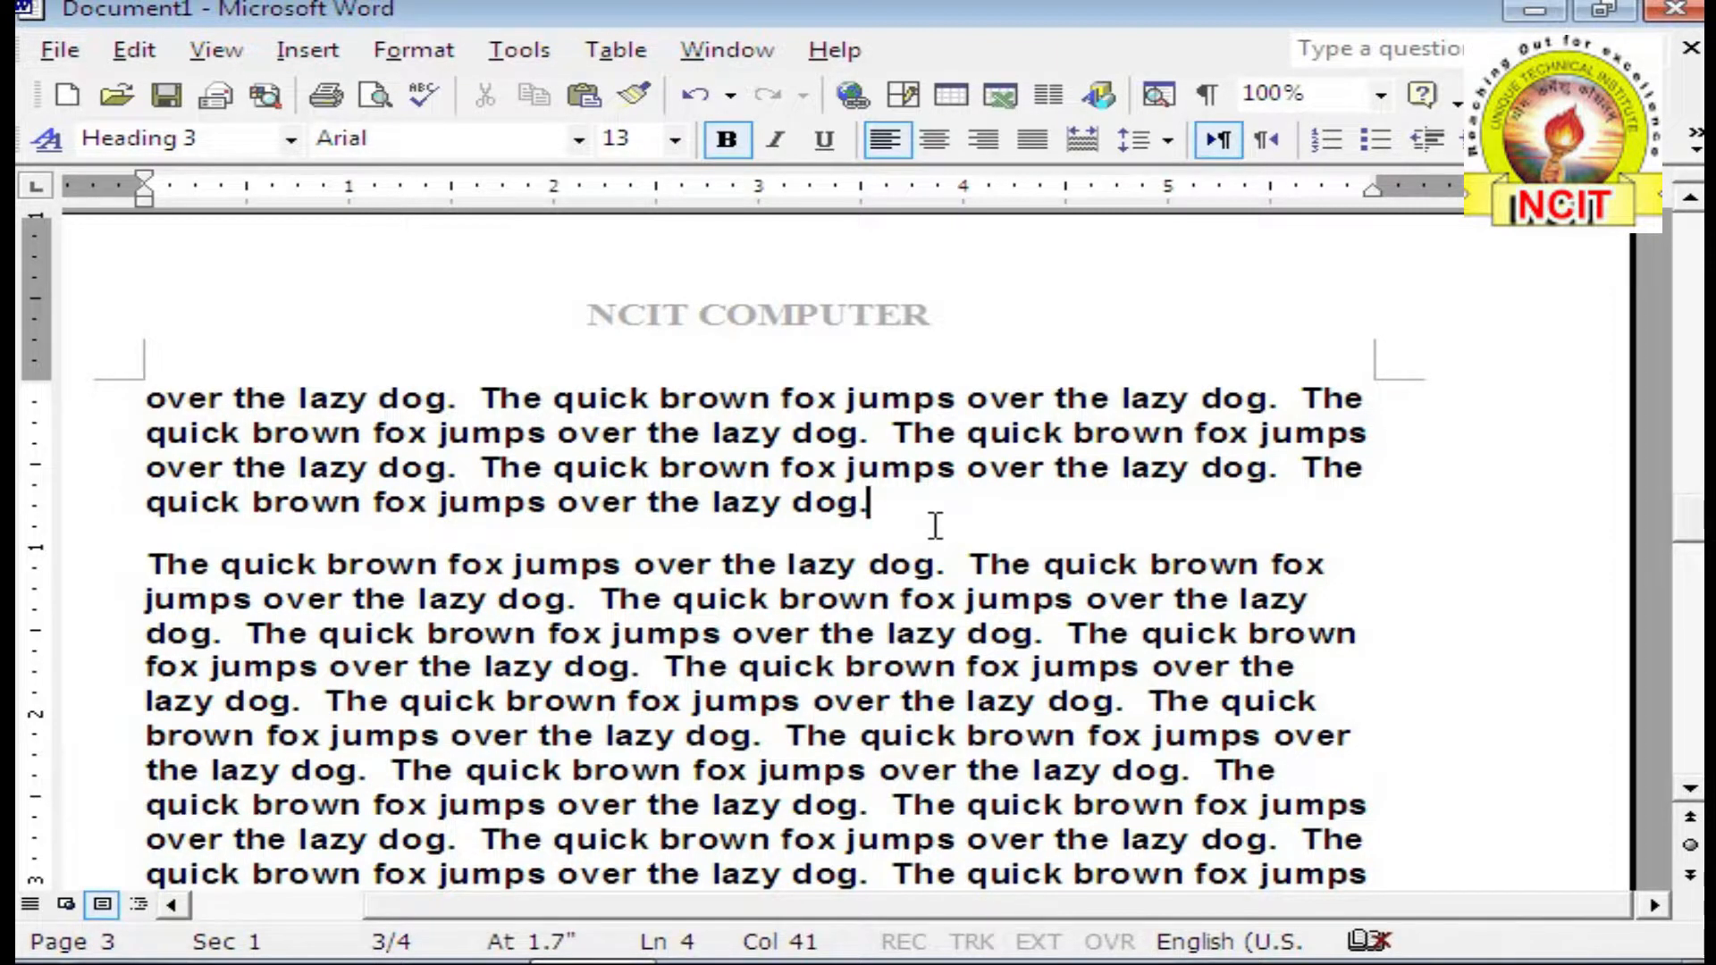
left_click(195, 51)
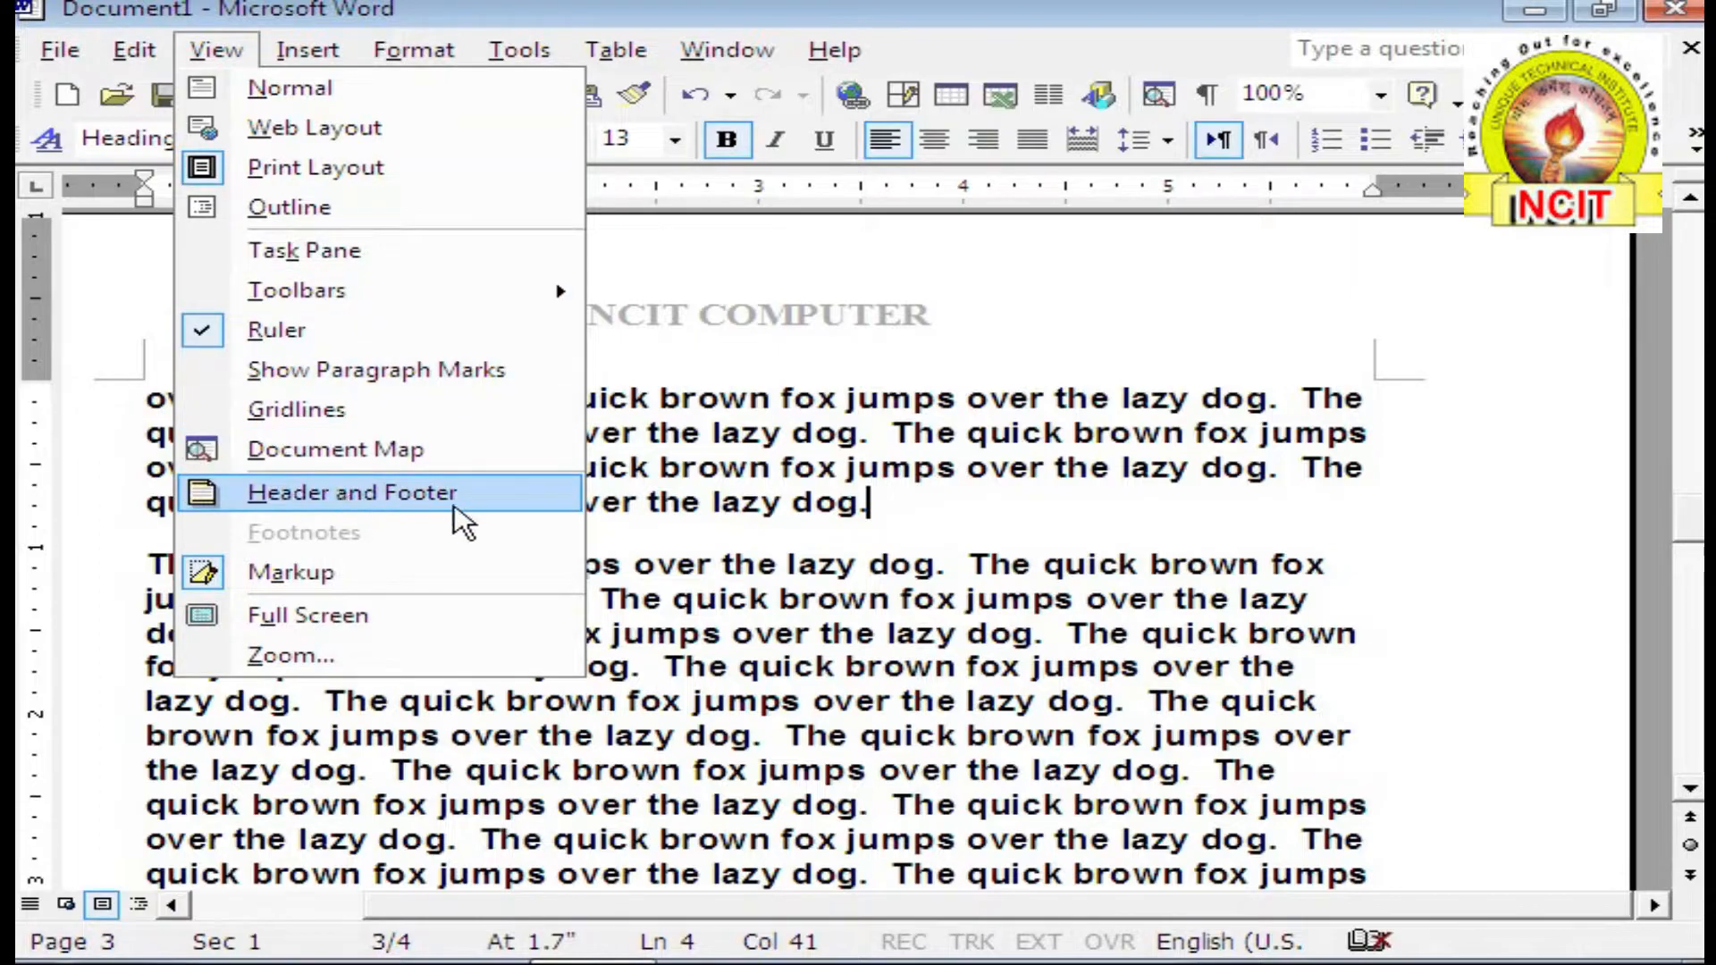
left_click(736, 634)
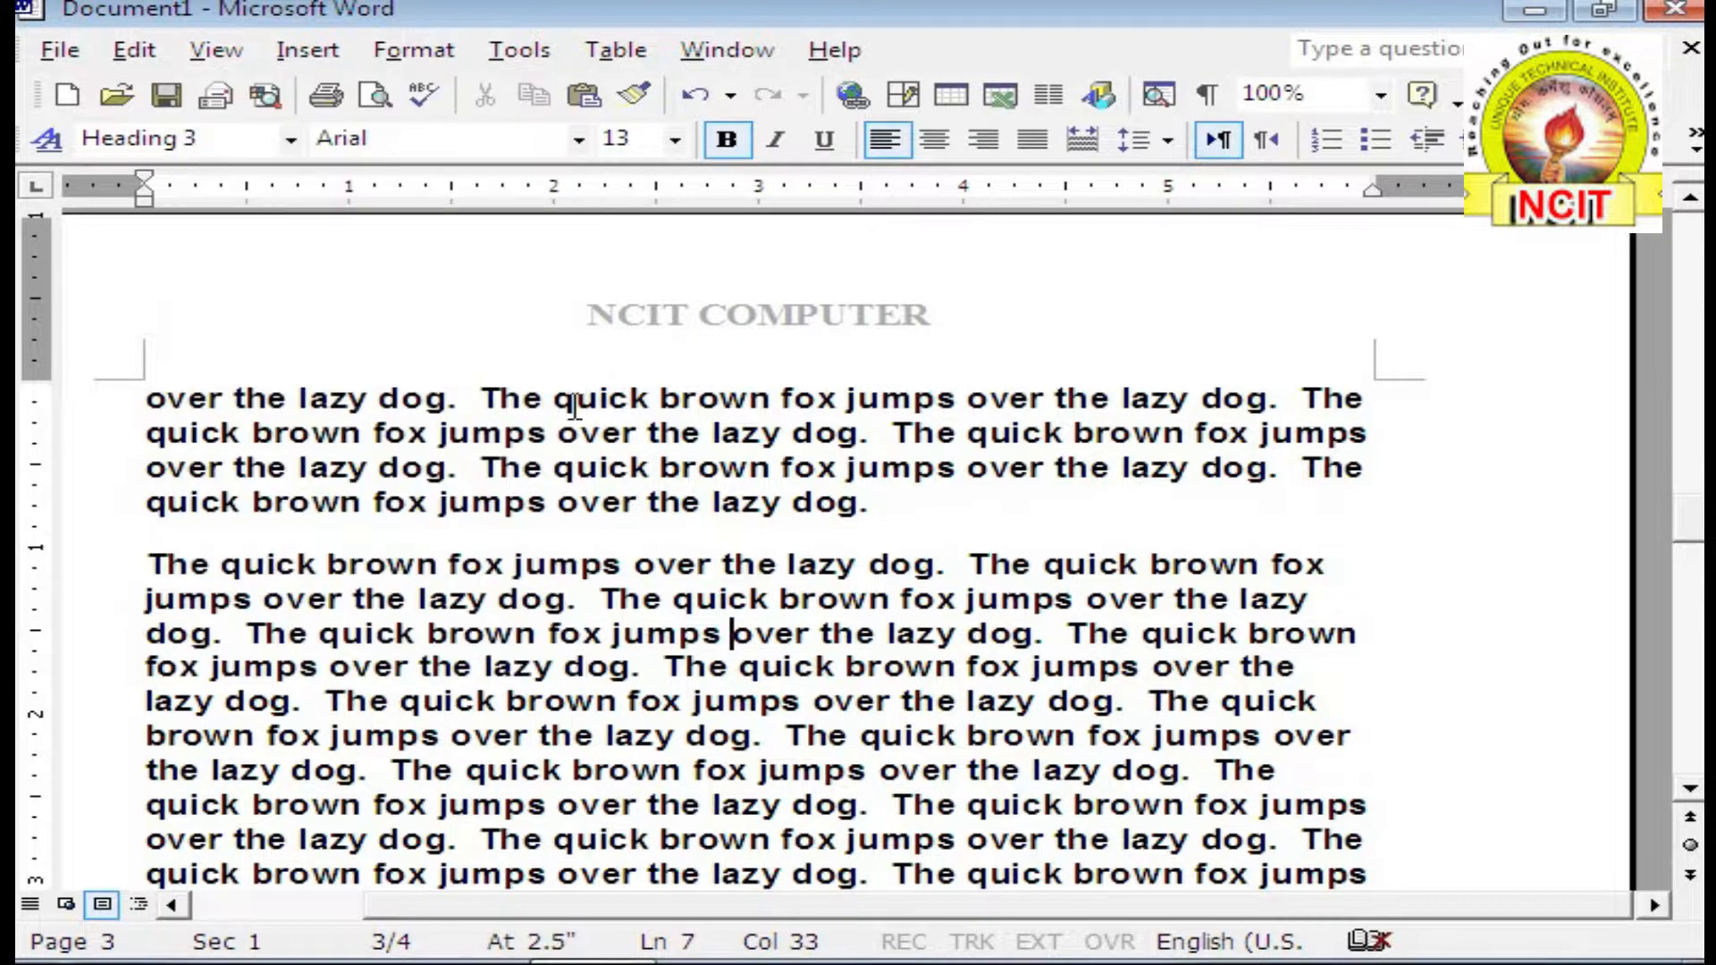
left_click(222, 52)
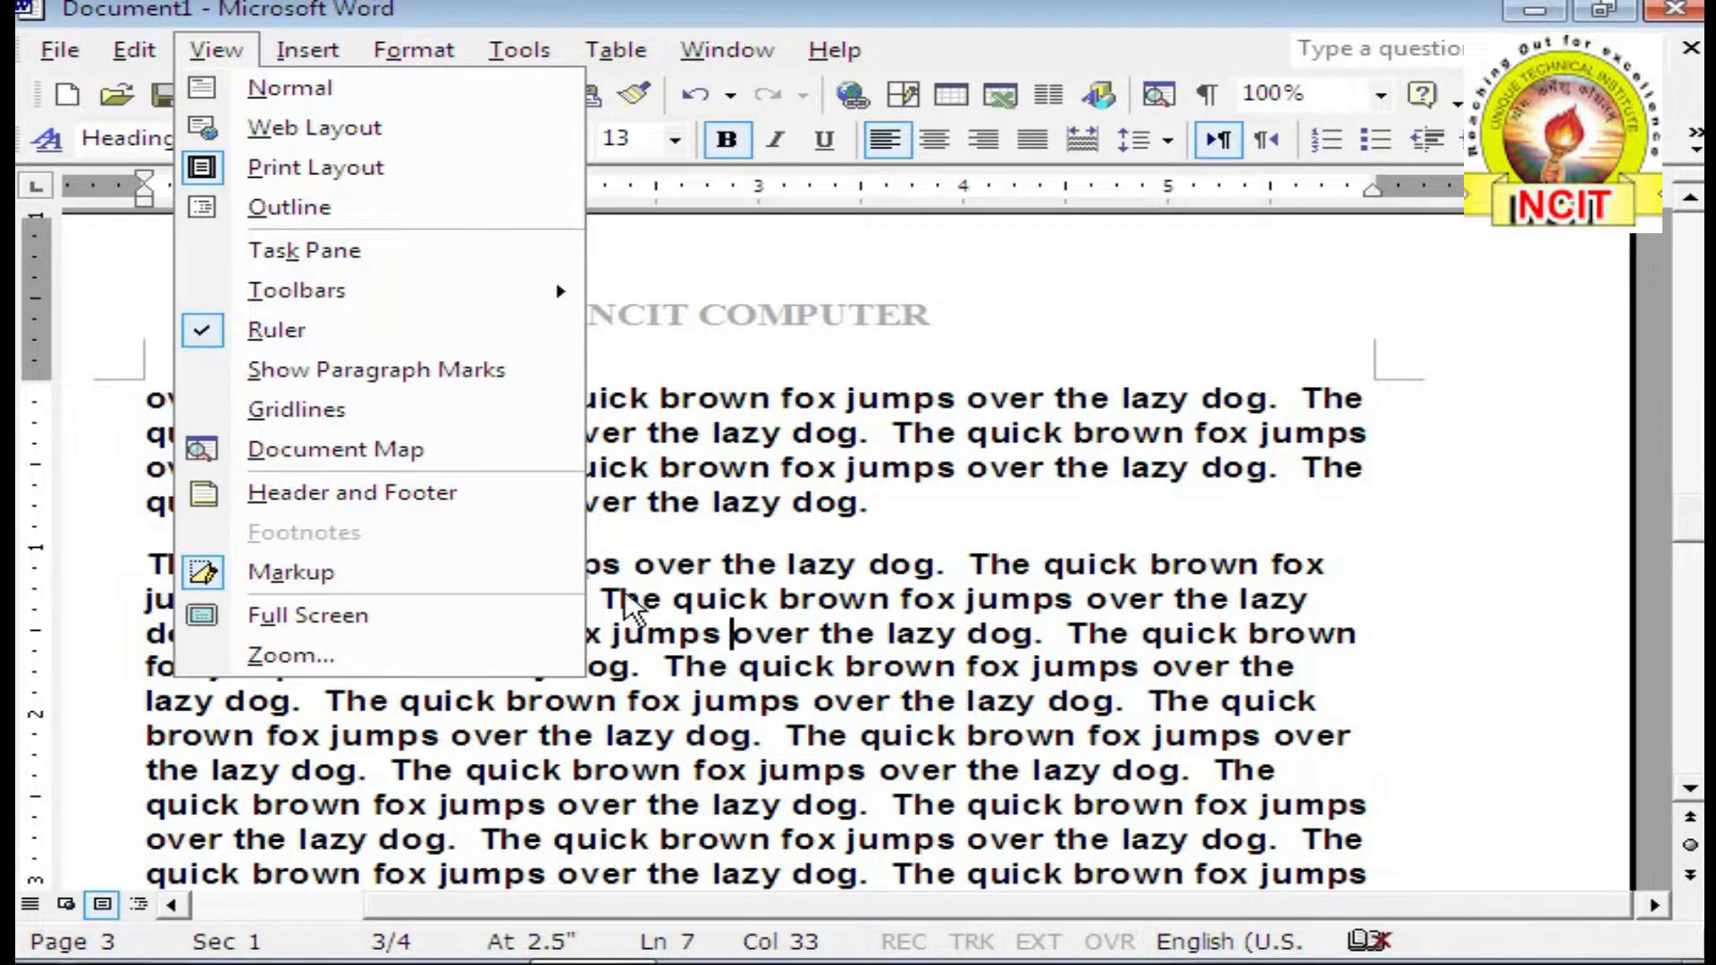
left_click(823, 599)
left_click(820, 597)
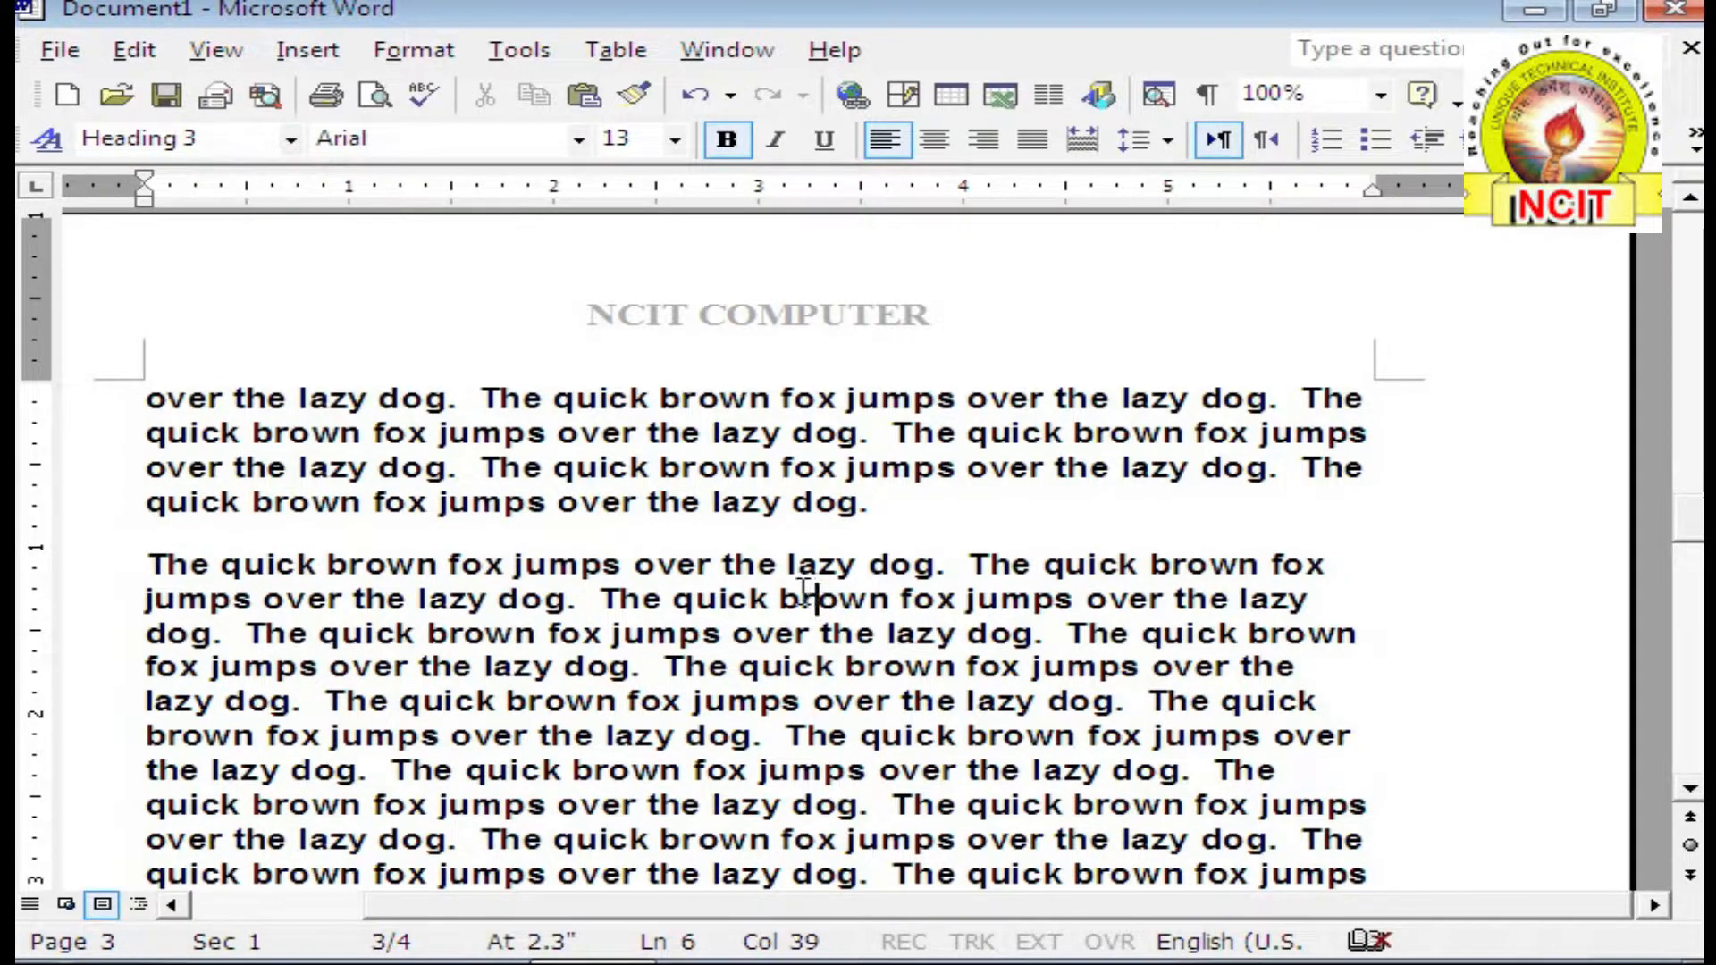
Step: Insert a footnote at the bottom of the page for the word "fox" in the first line of page 1
scroll(679, 546, "up", 13)
scroll(702, 536, "down", 15)
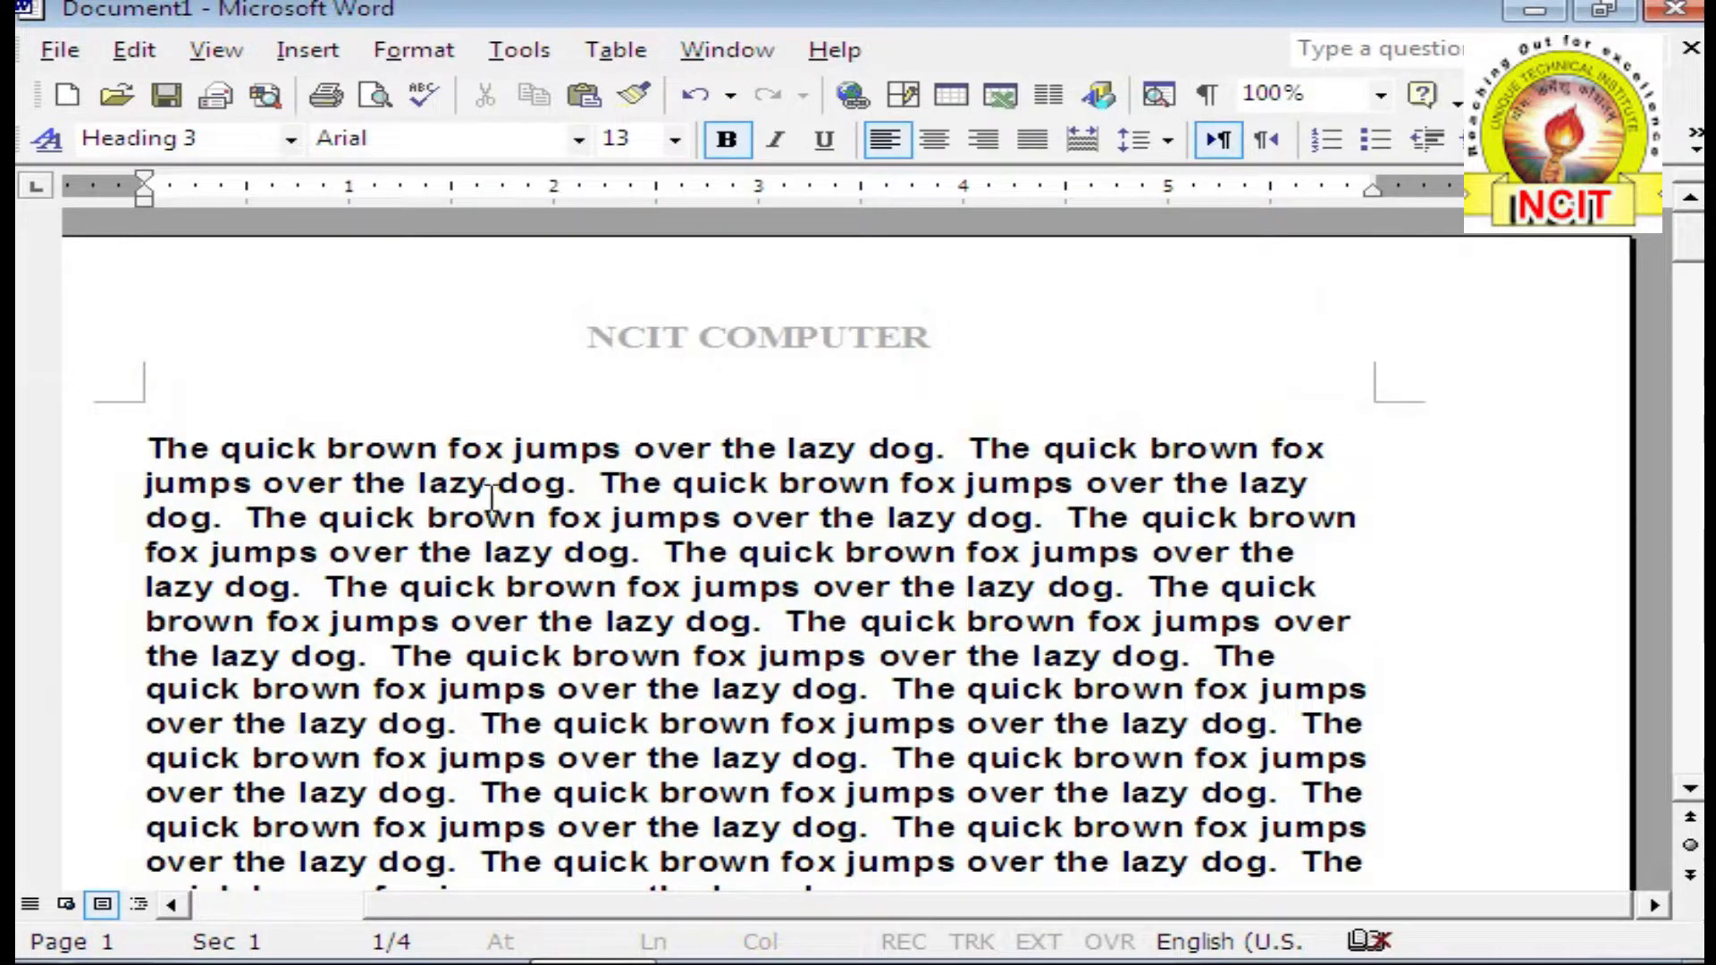
left_click(490, 487)
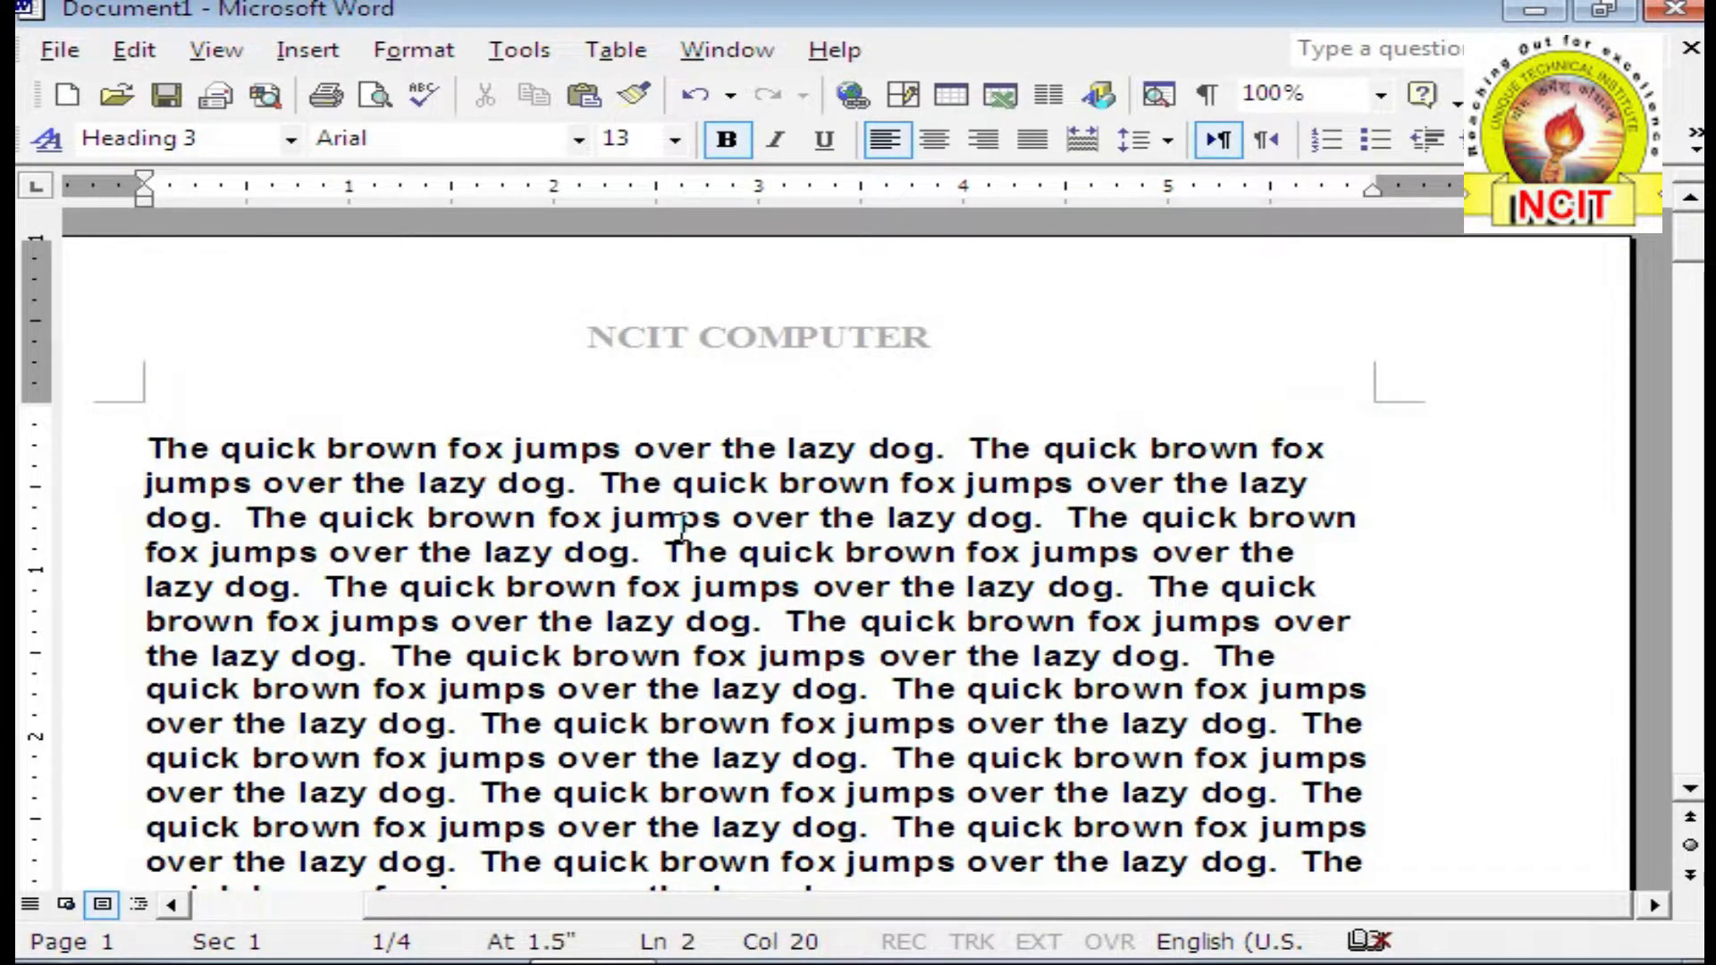
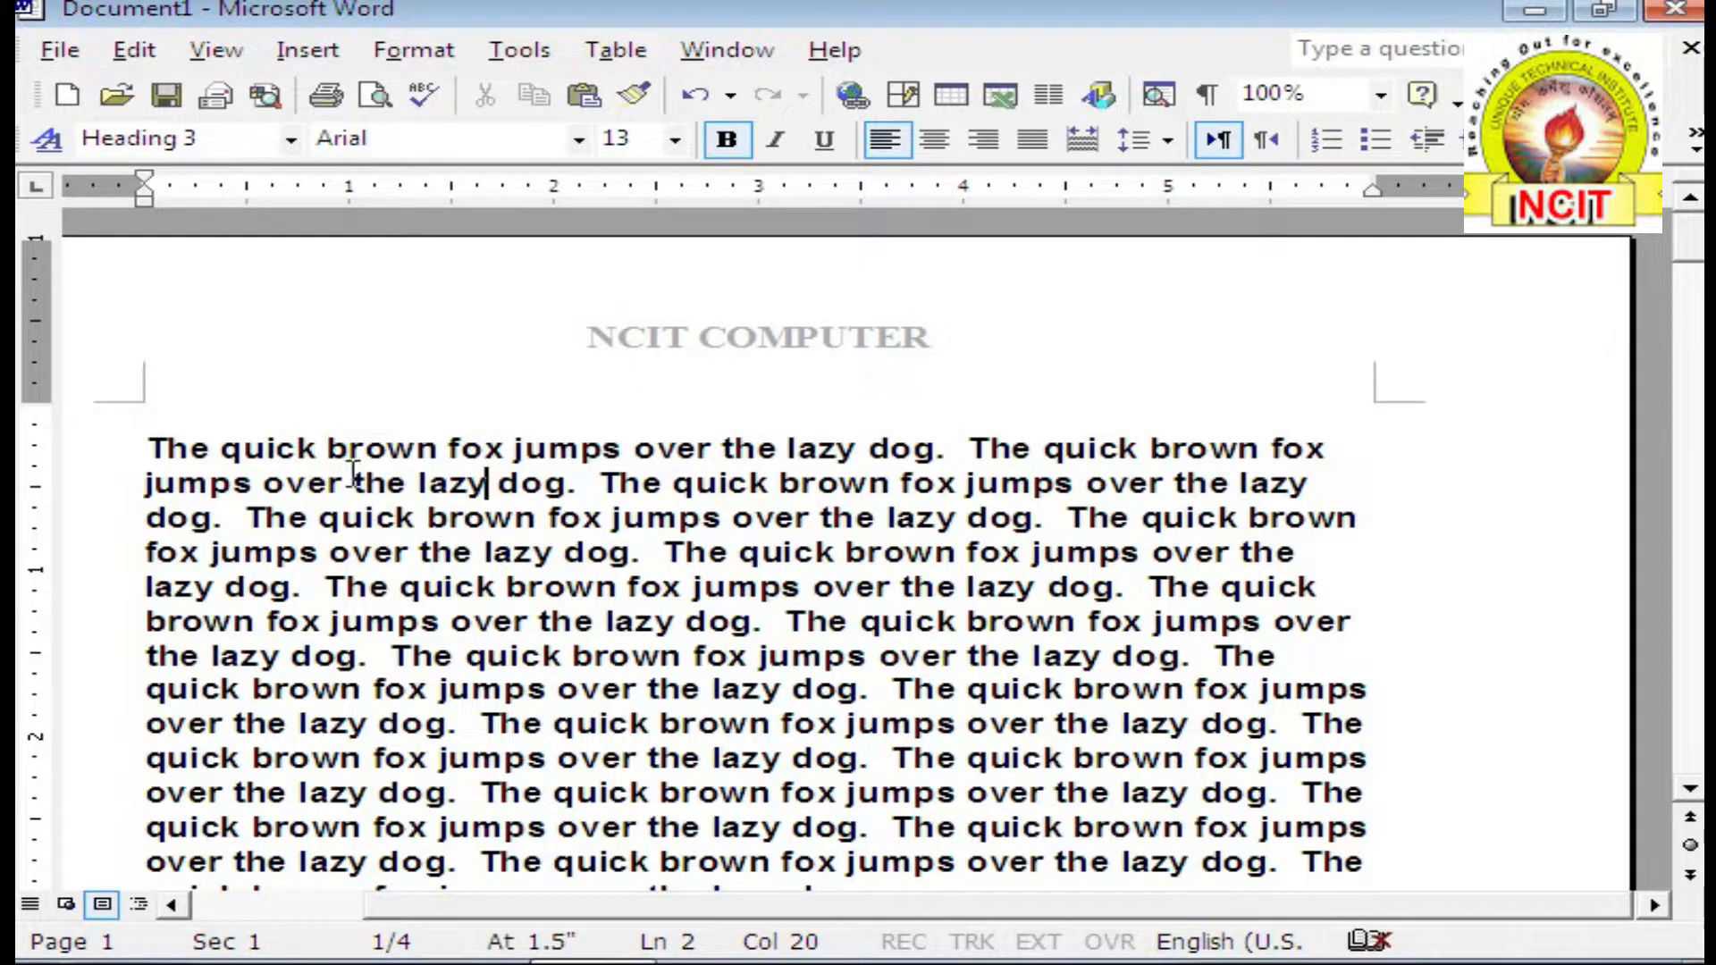
left_click_drag(451, 449, 503, 452)
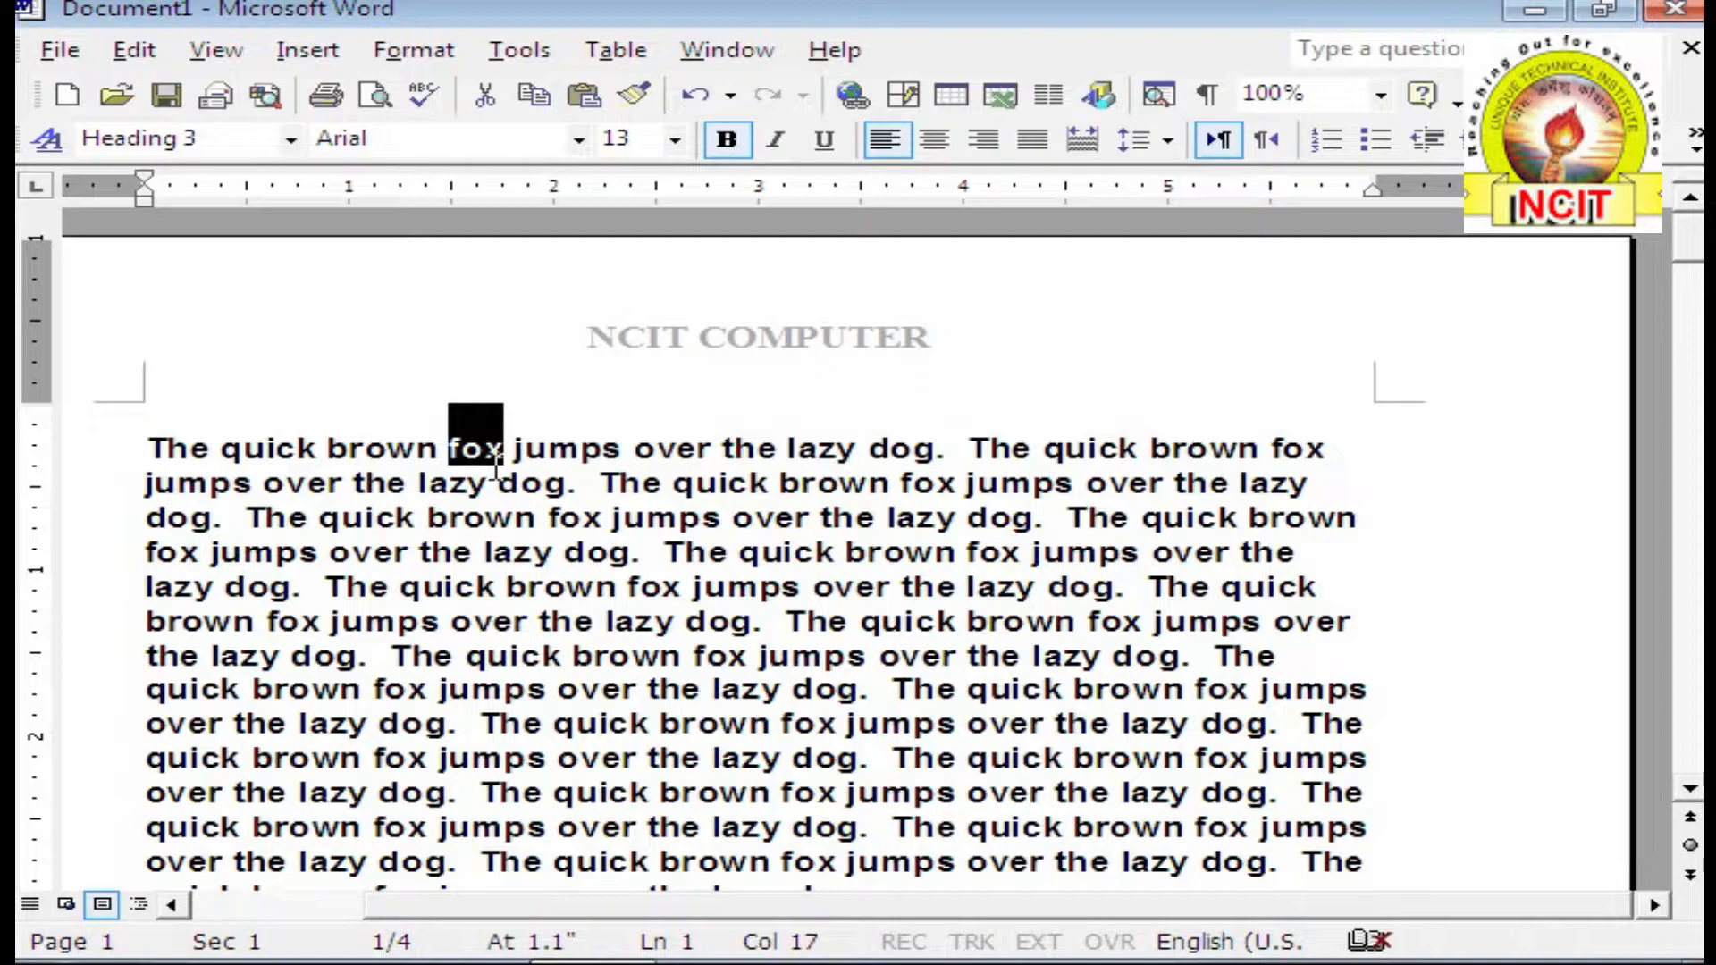
left_click(576, 621)
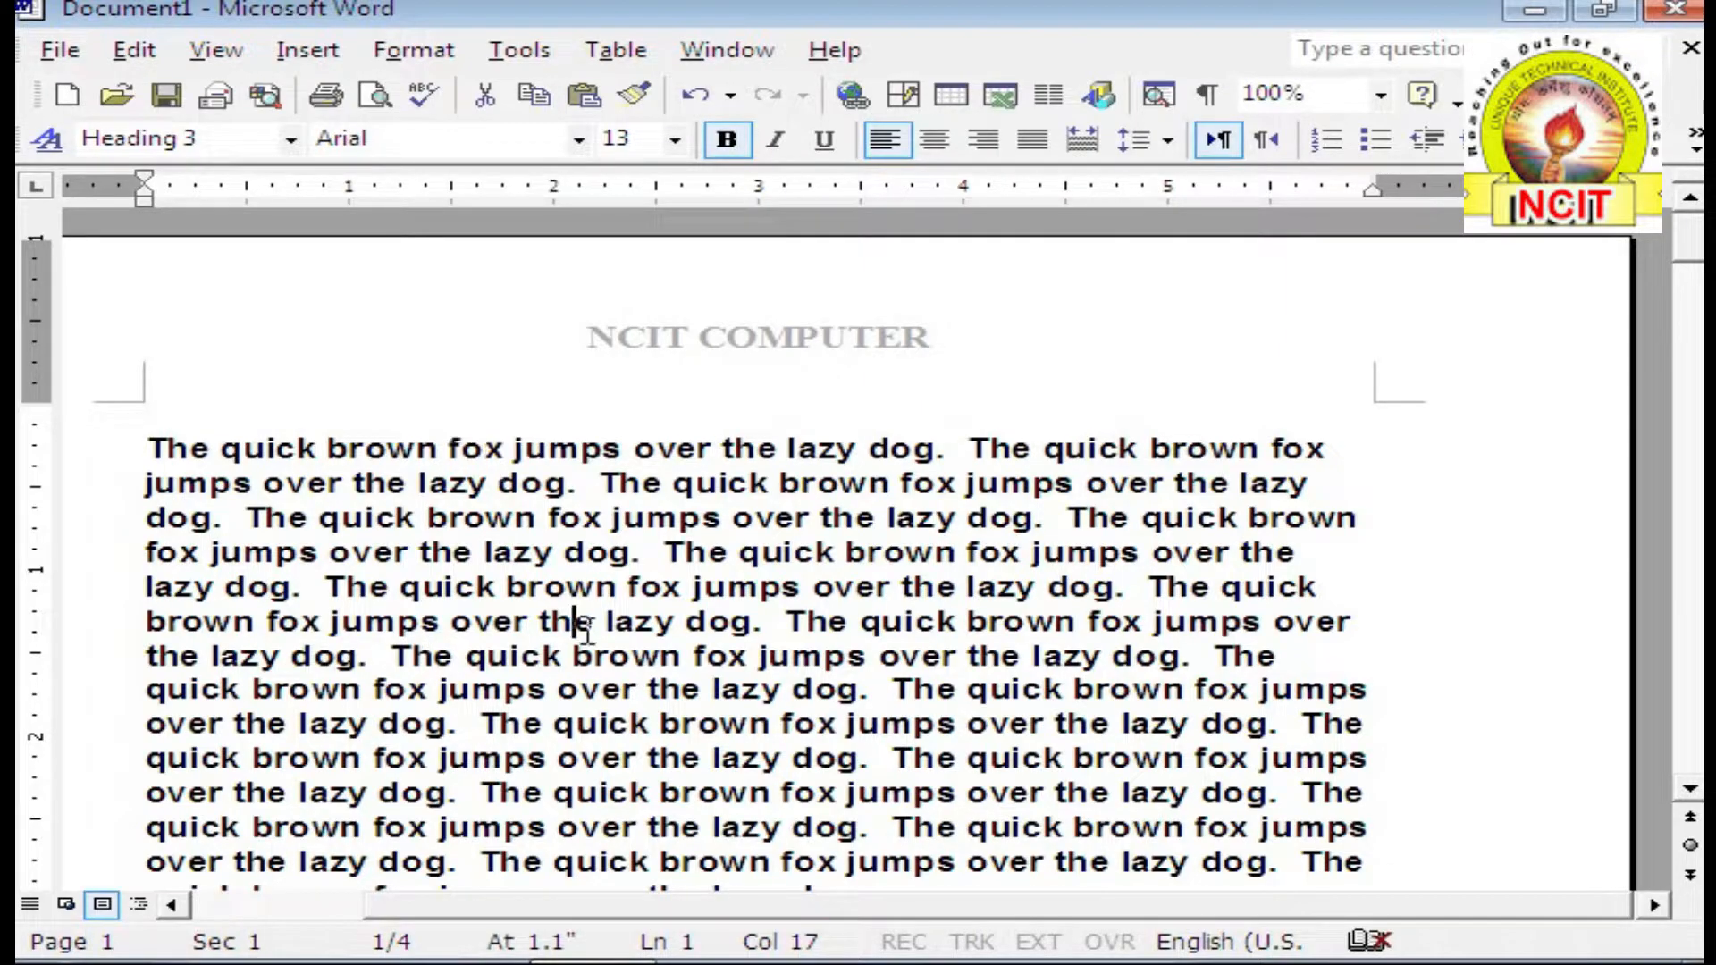
left_click_drag(448, 449, 496, 456)
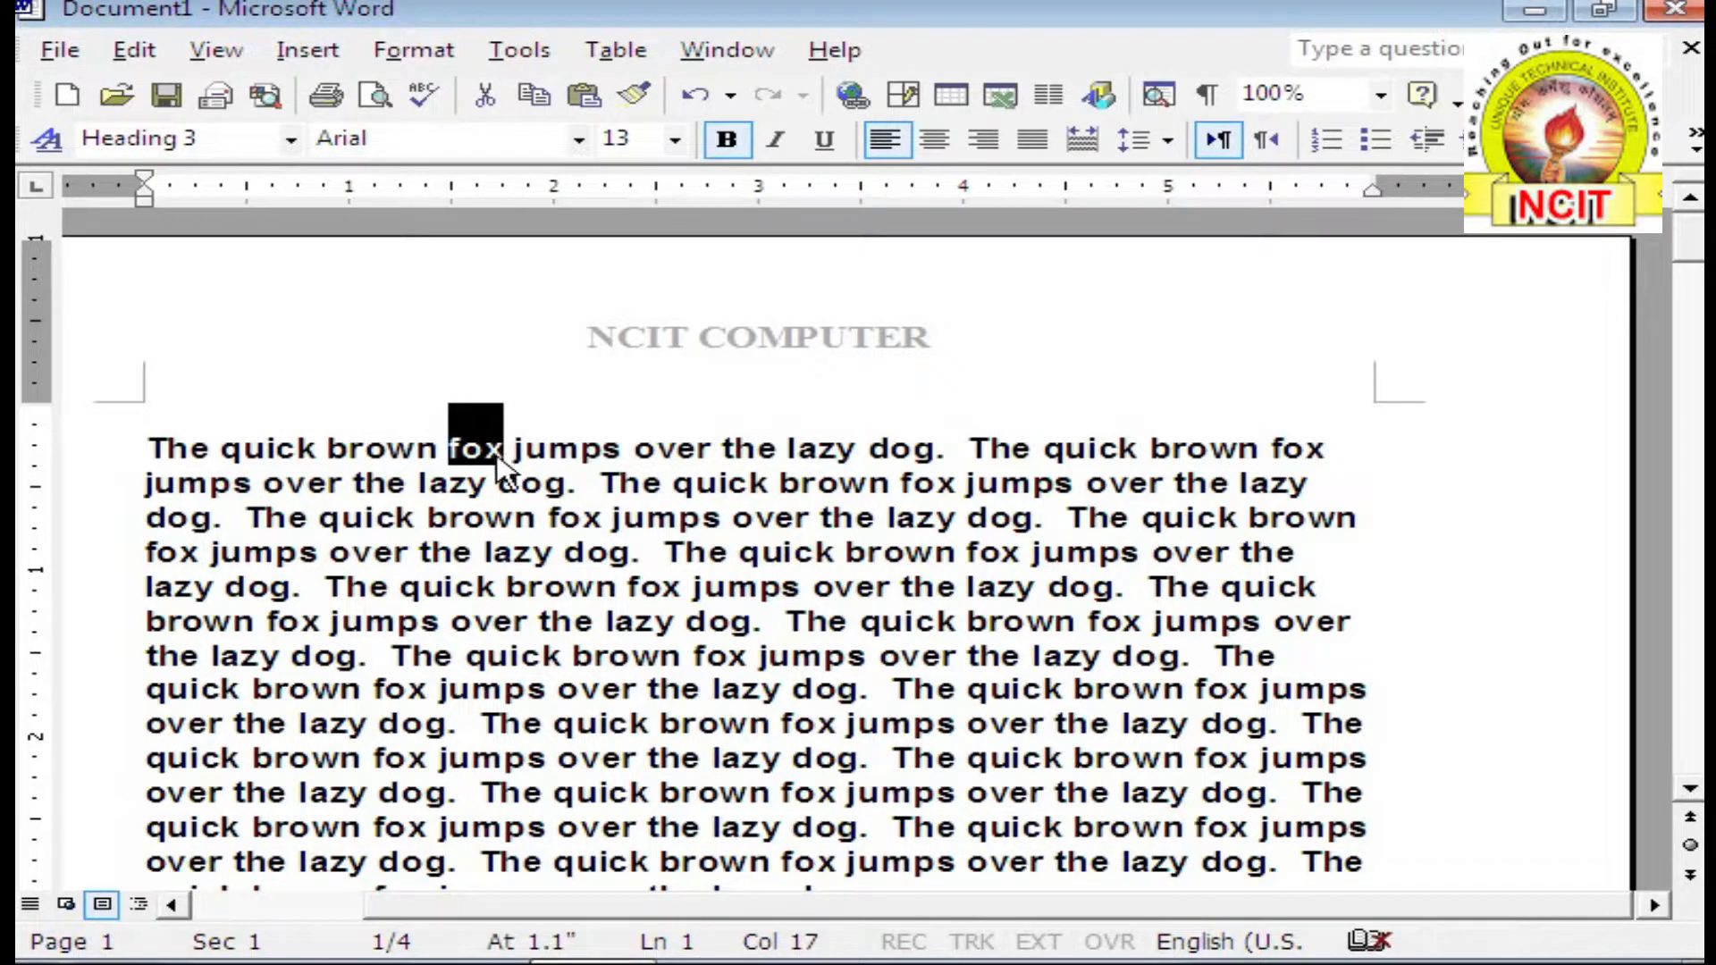
left_click(312, 56)
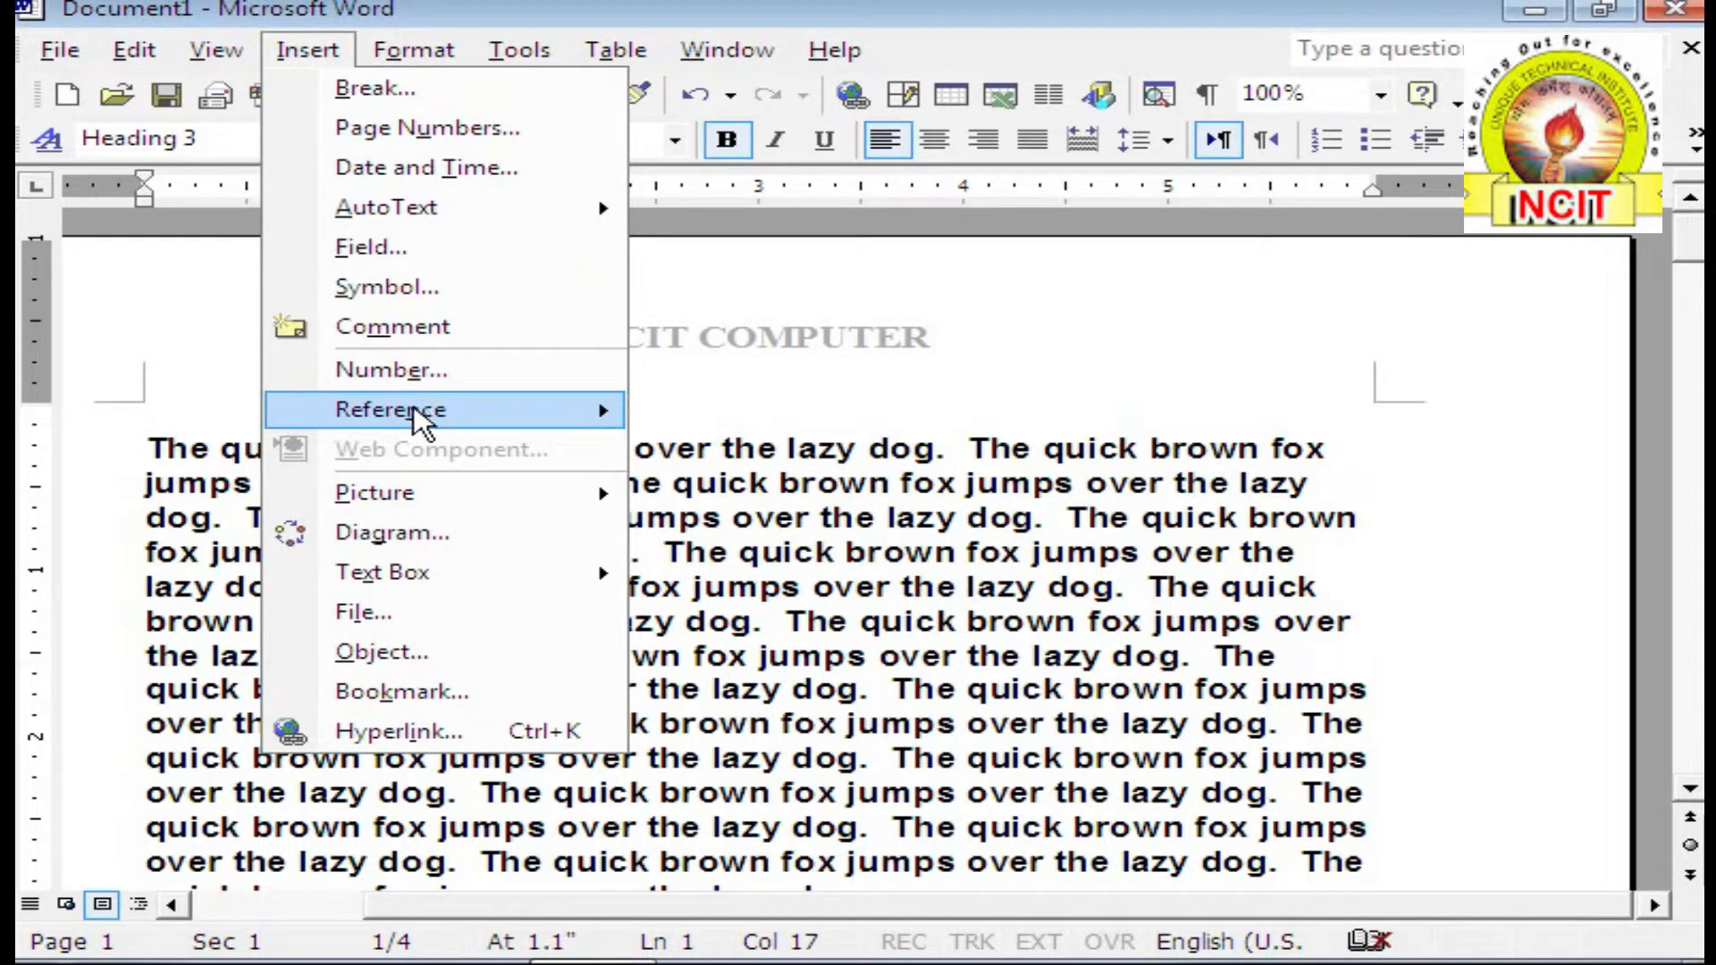
mouse_move(414, 417)
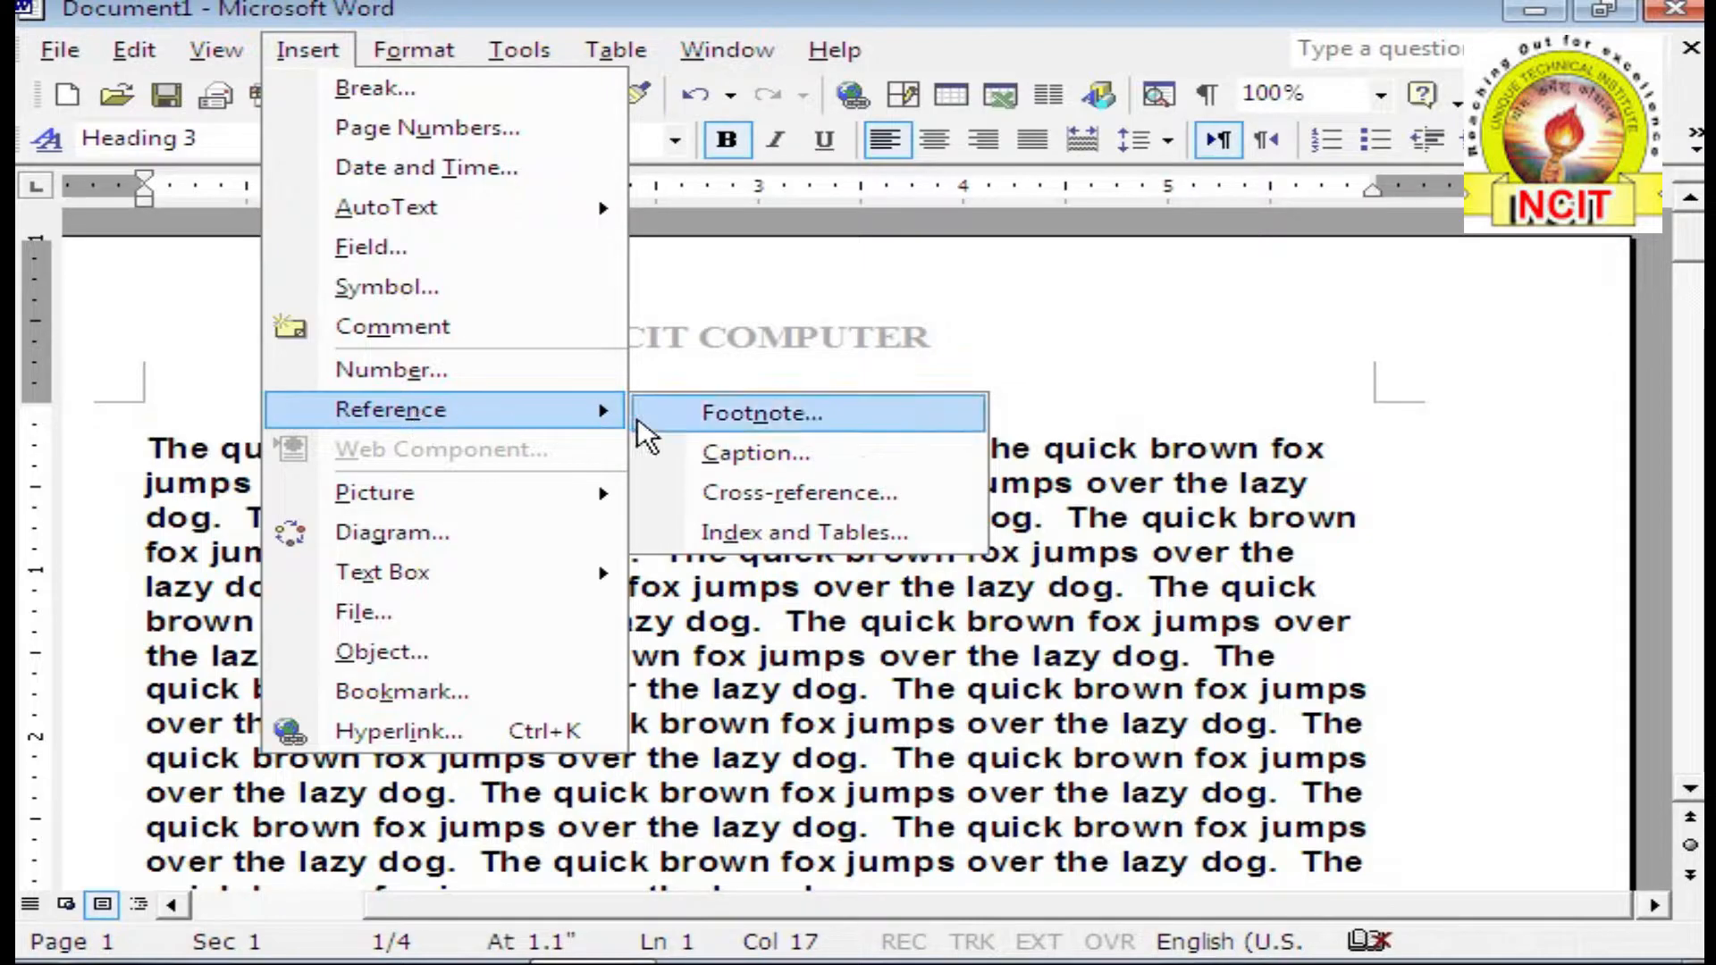
left_click(835, 424)
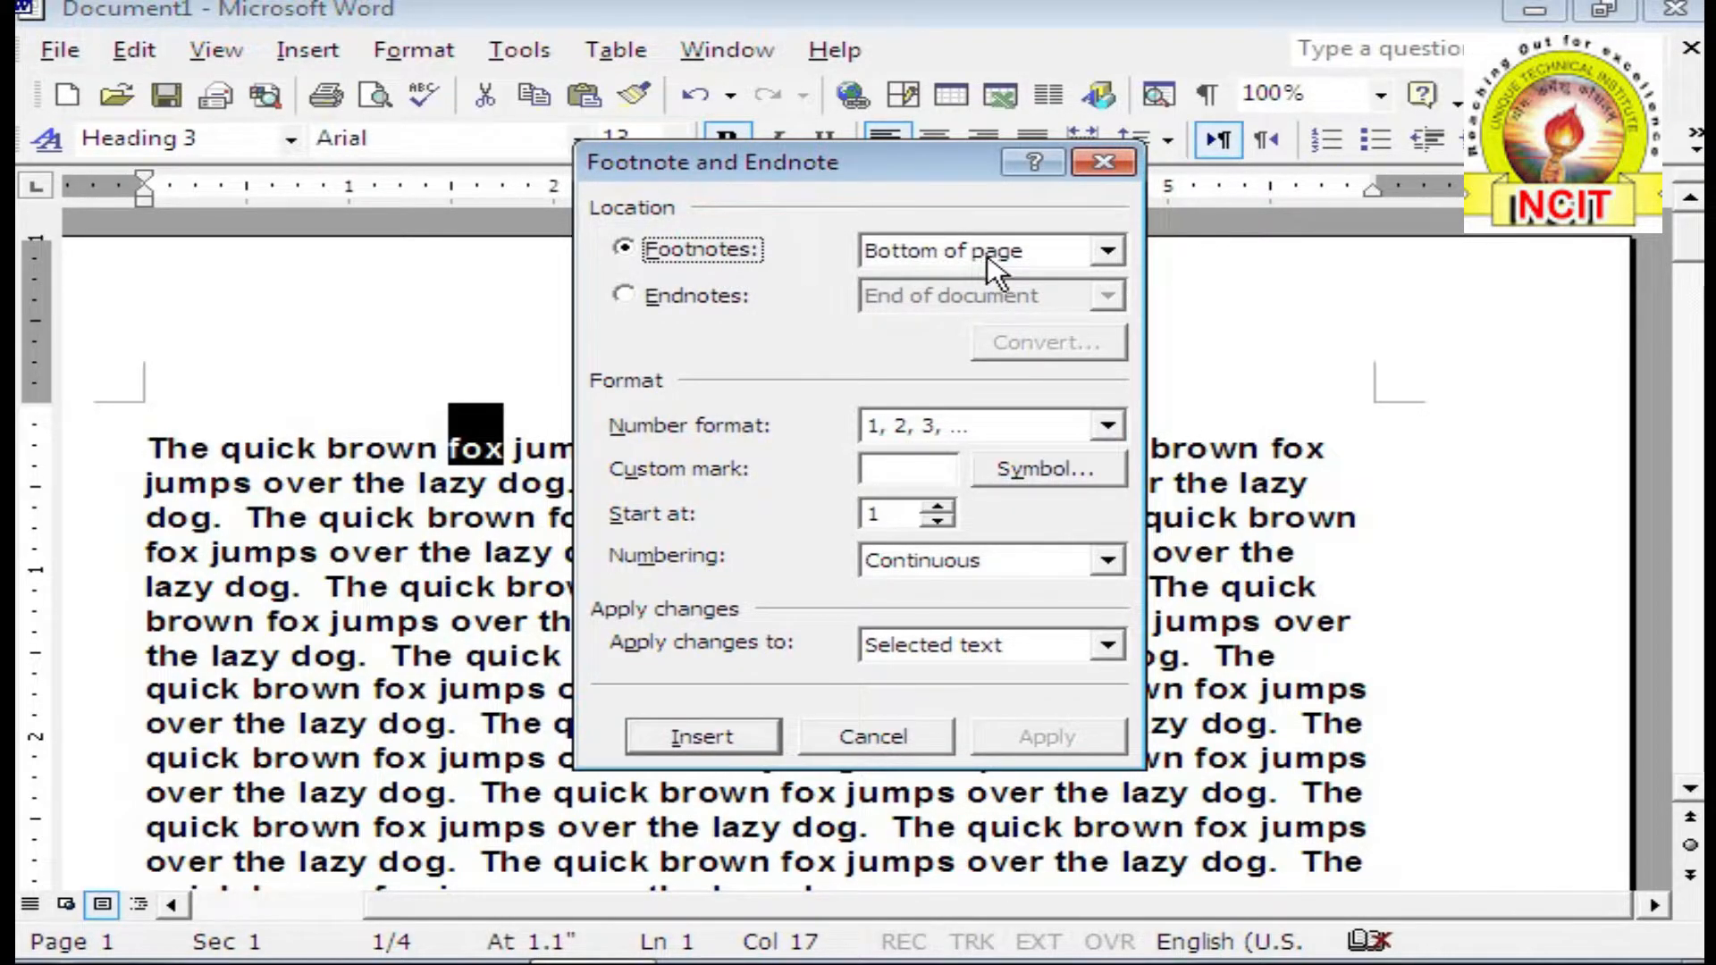
left_click(751, 736)
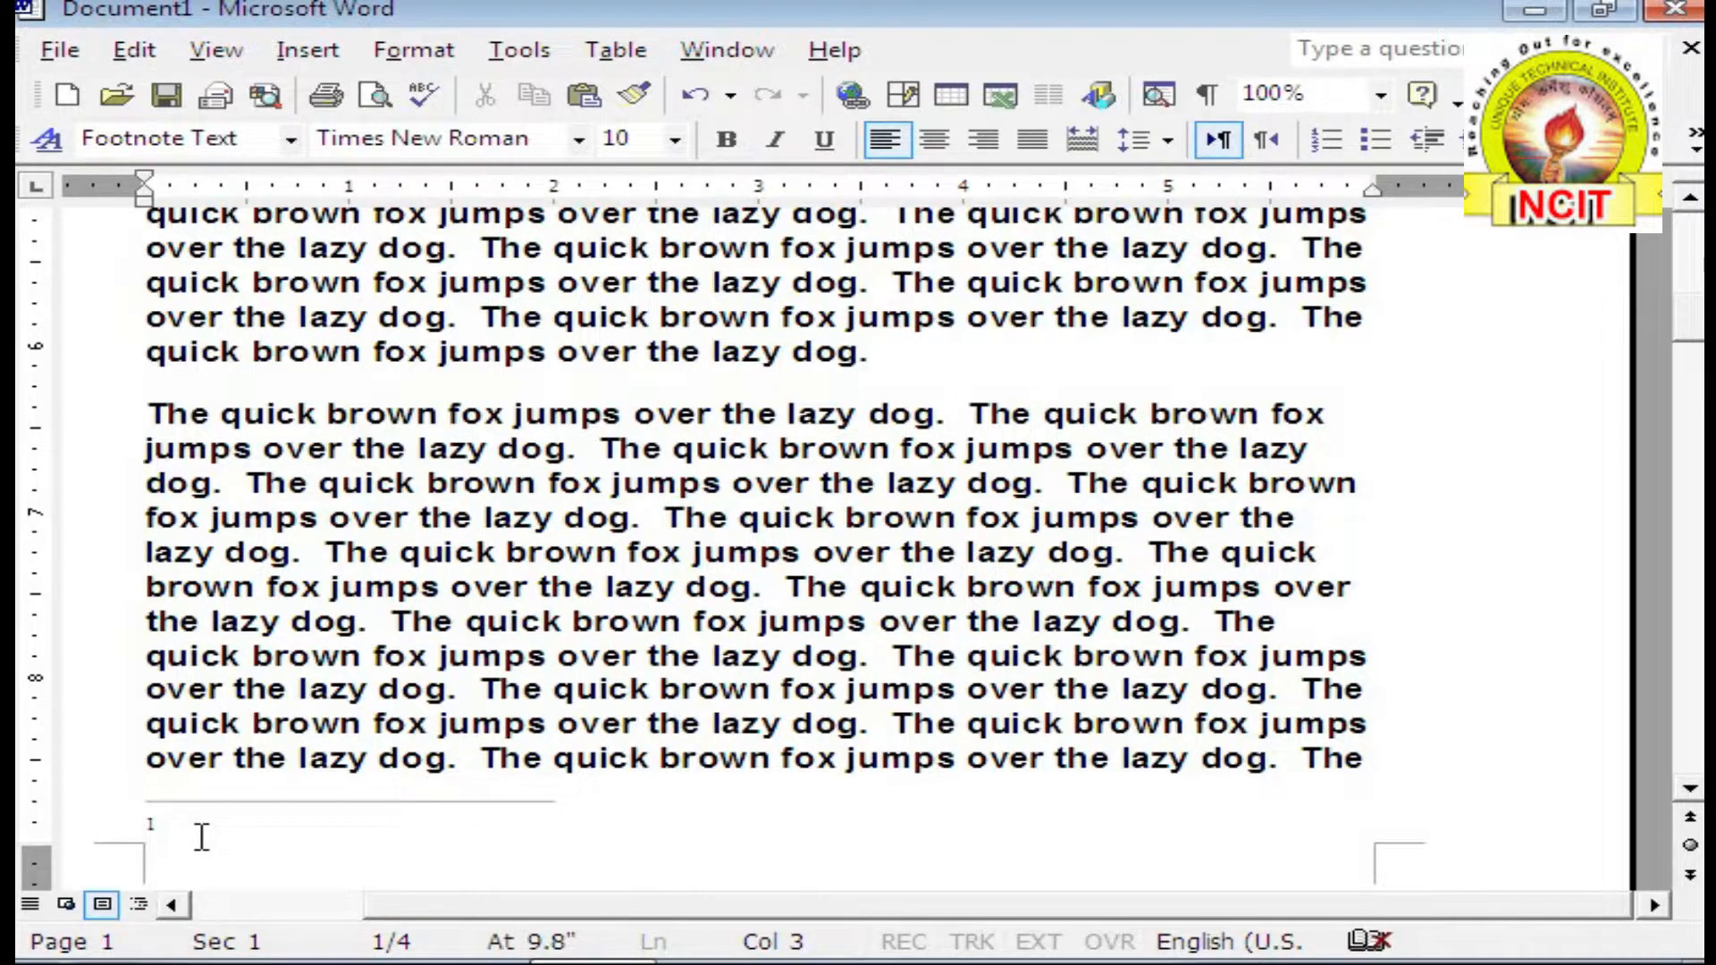
Step: Enter "Forest Animal" as the footnote text and check the note's pop-up at the word "fox" in the first line
type("Forest Animal")
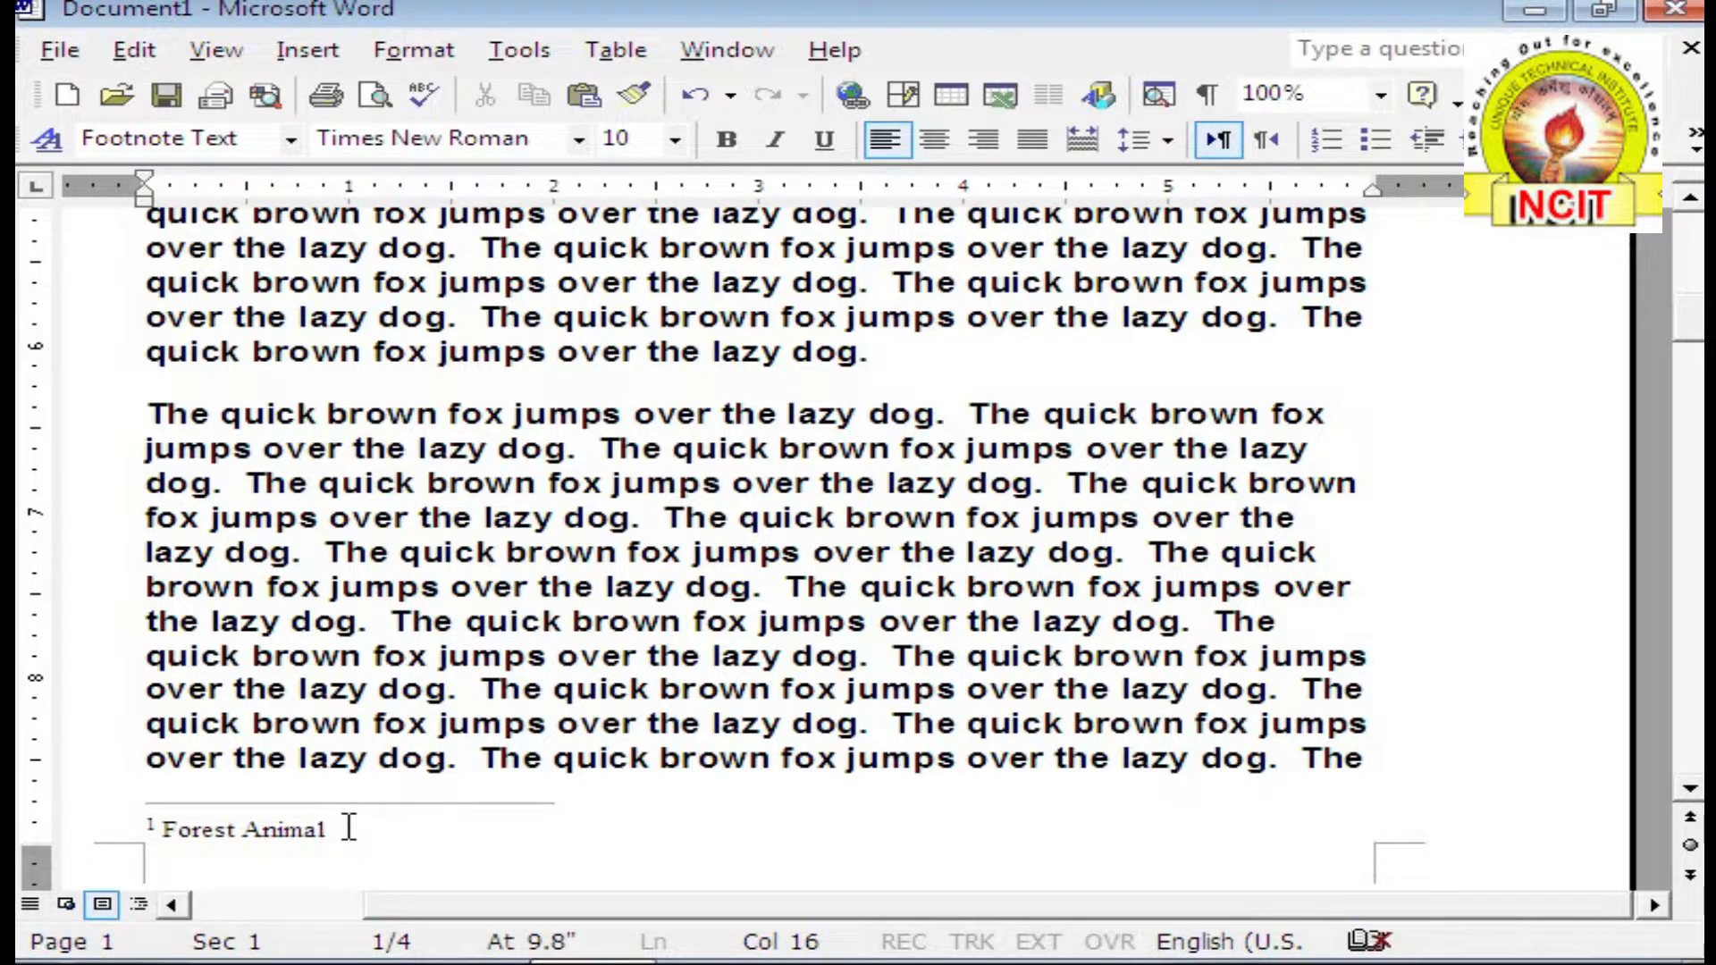
scroll(380, 757, "up", 8)
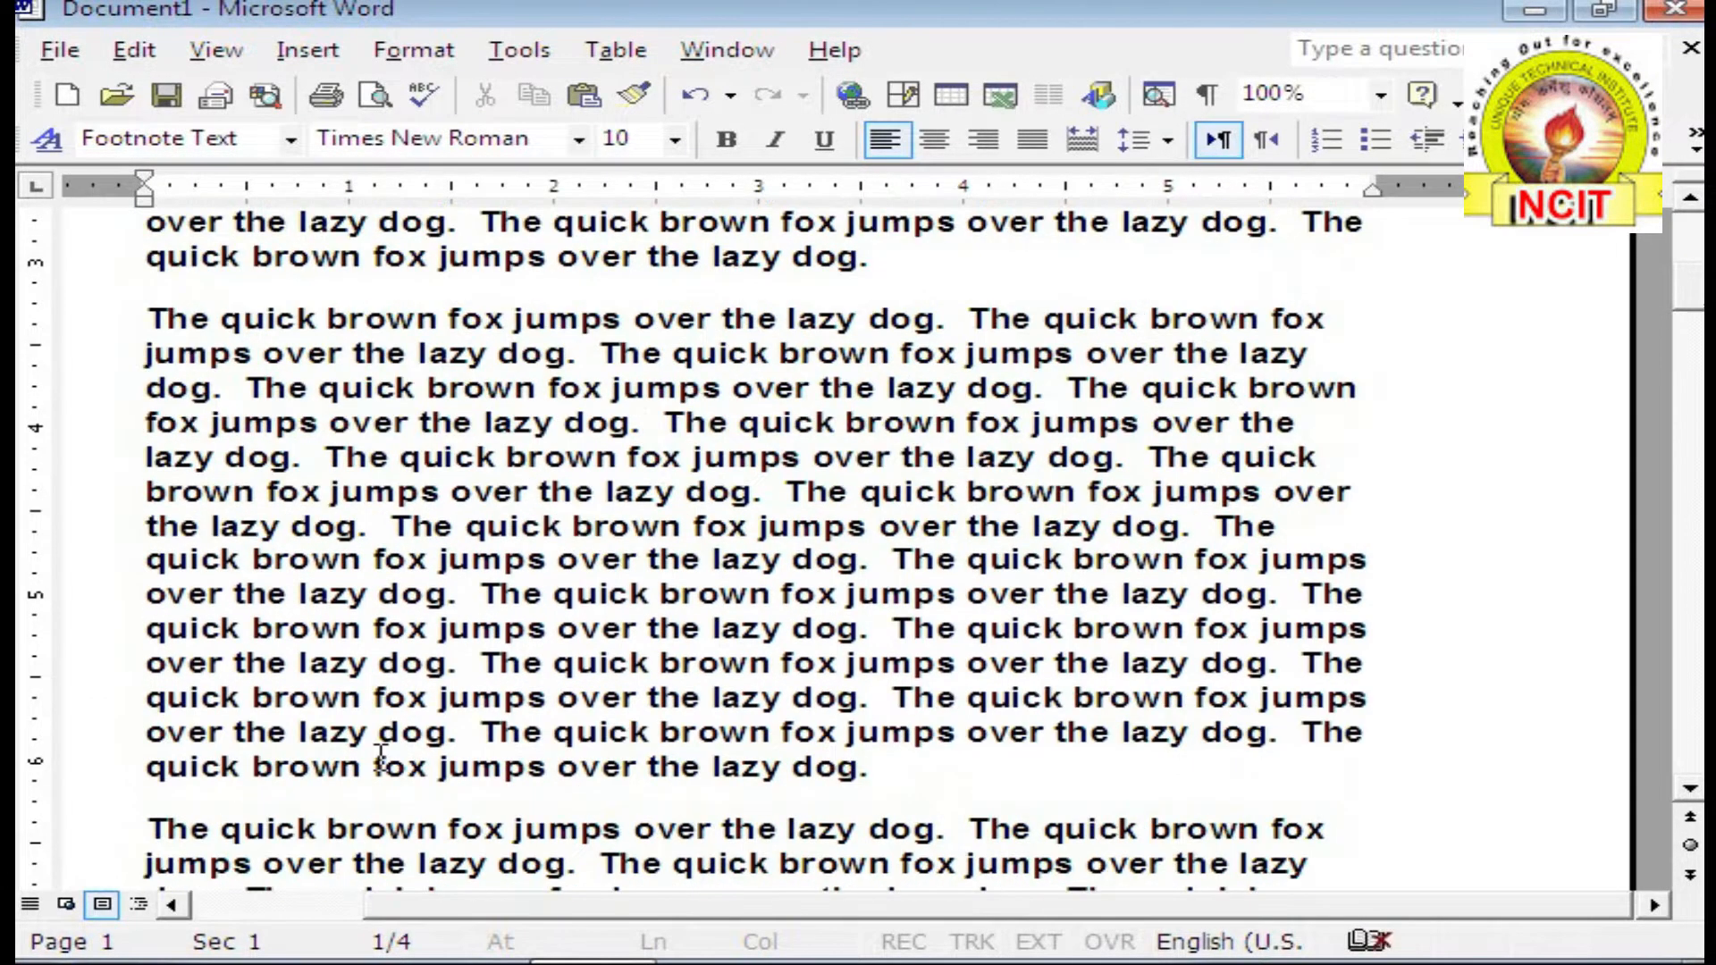
scroll(380, 758, "up", 3)
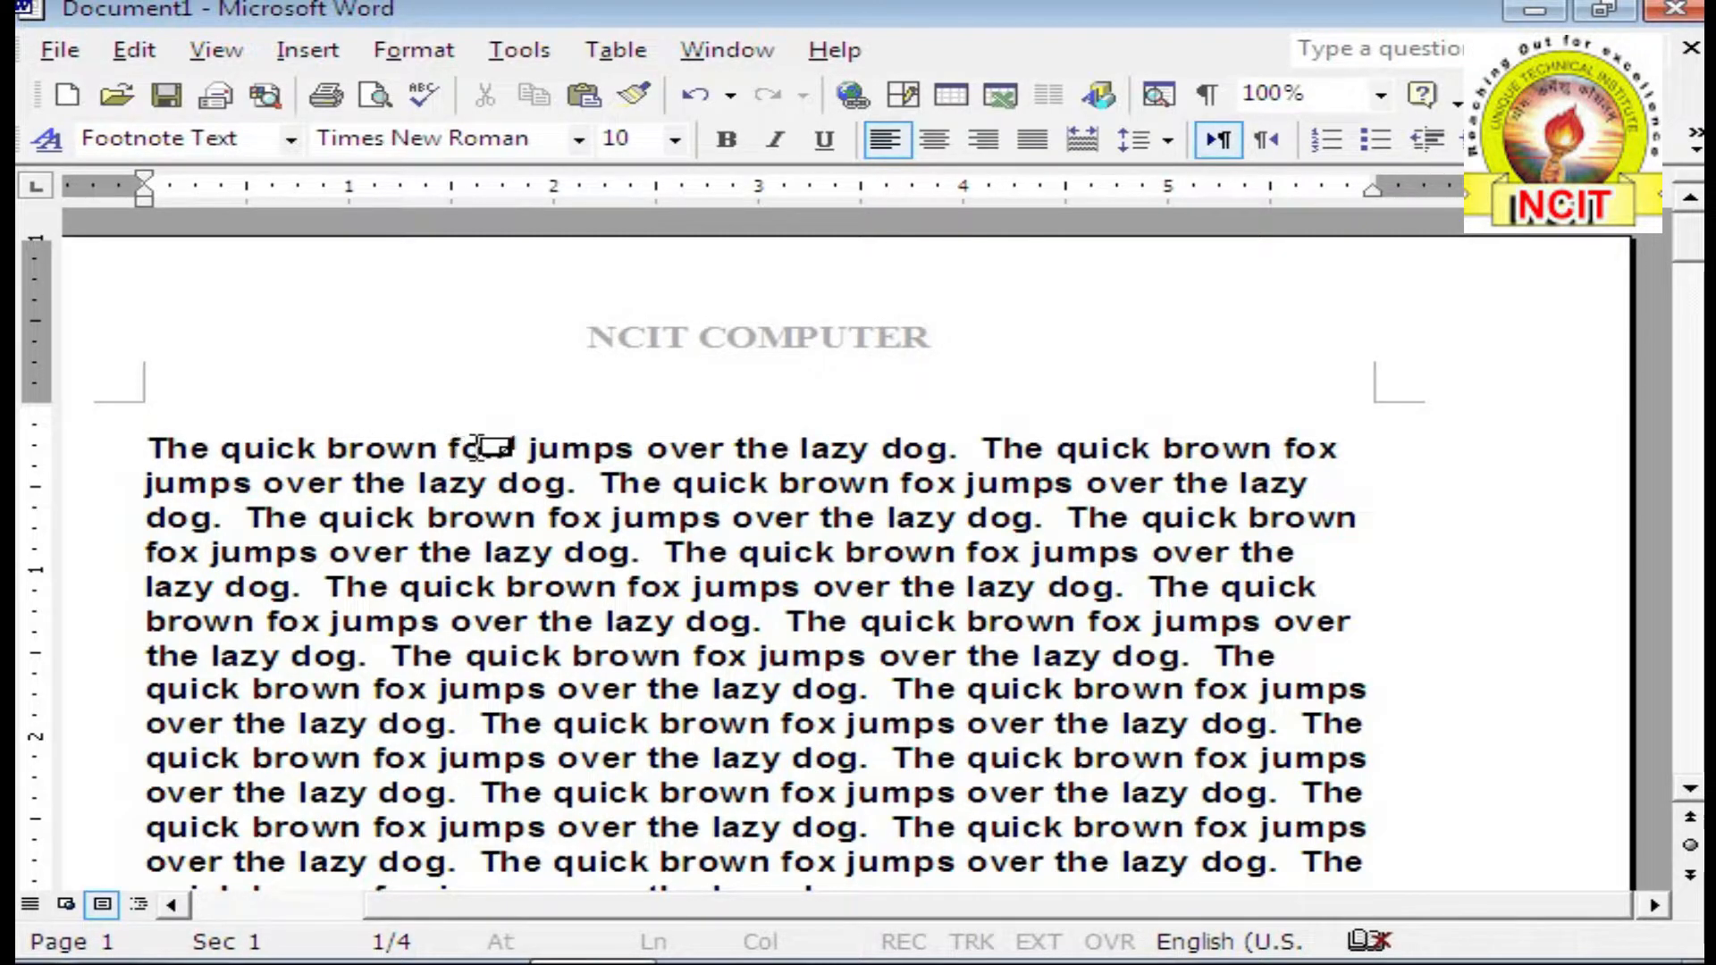
mouse_move(481, 447)
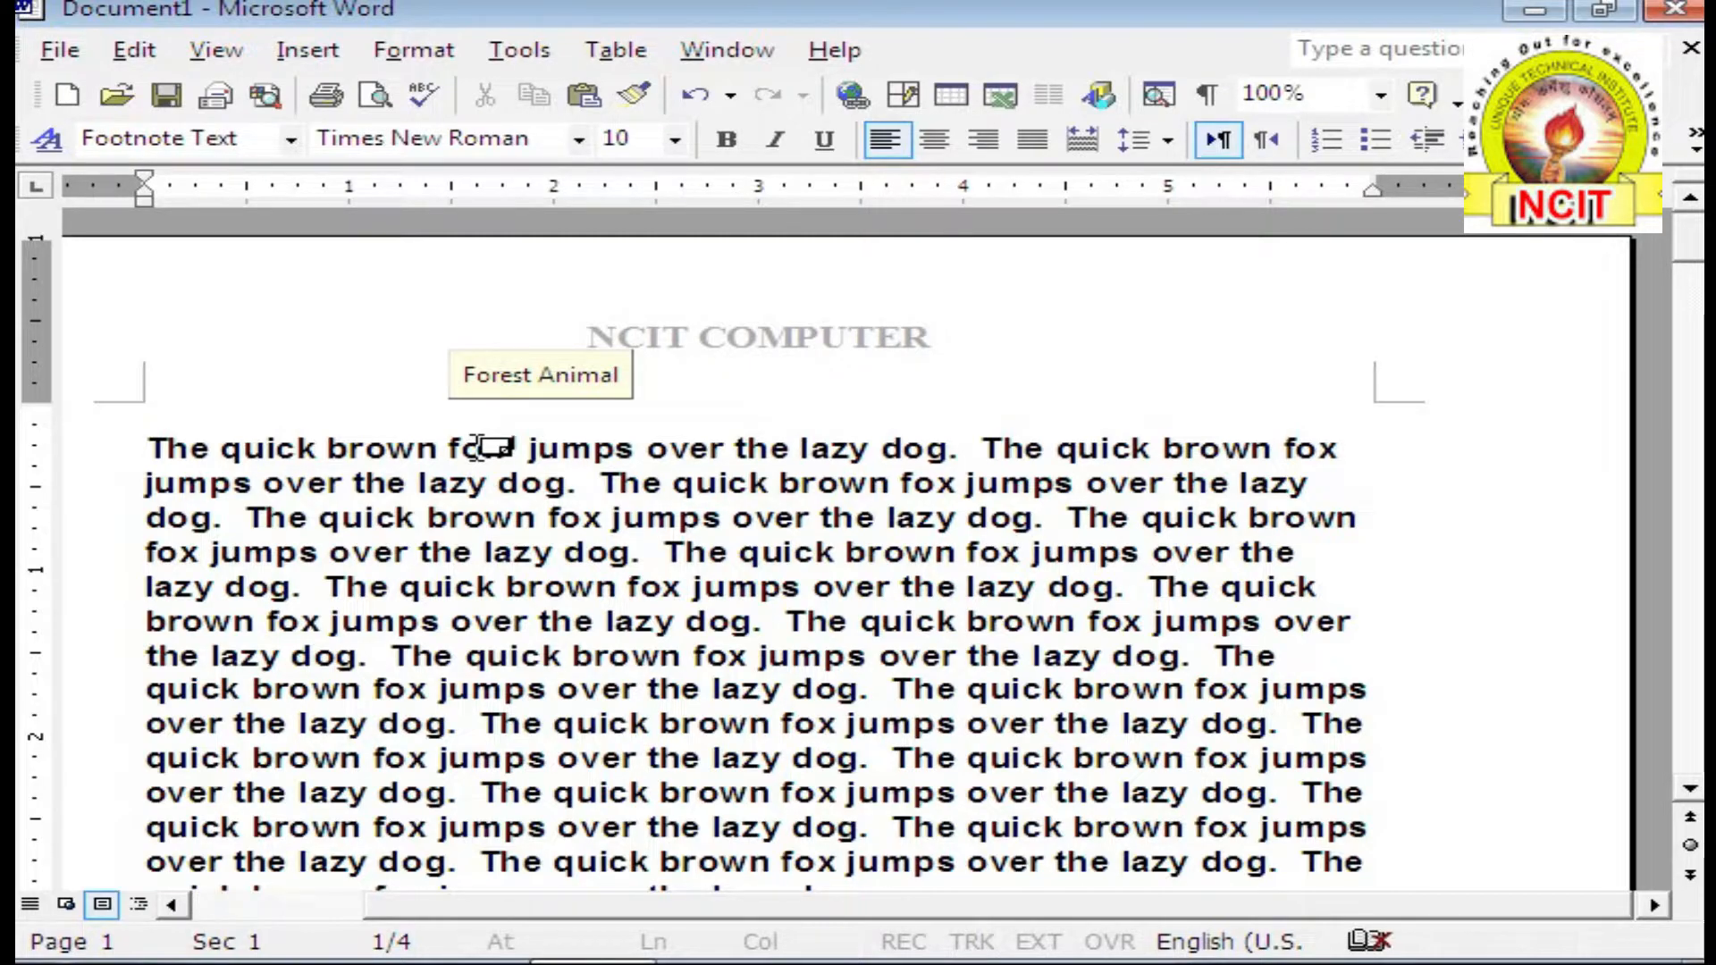
Step: Go from the first line of page 1 to its footnote with the Footnotes view command, and return to the page start
left_click(166, 444)
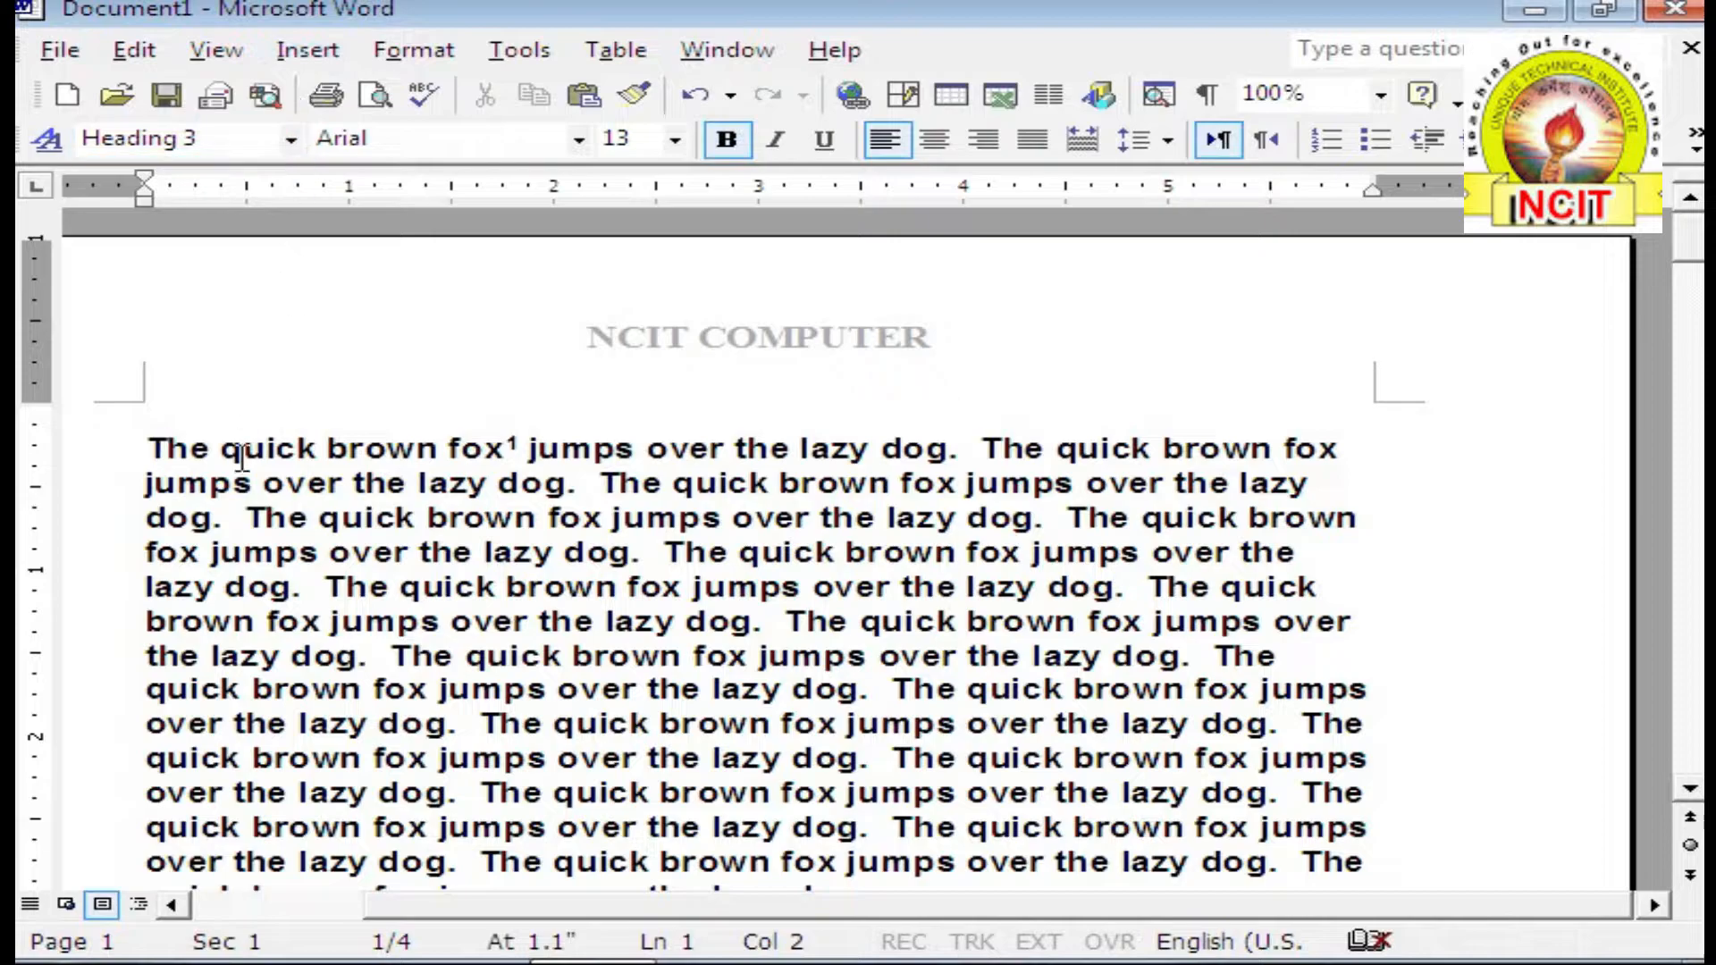
left_click(216, 50)
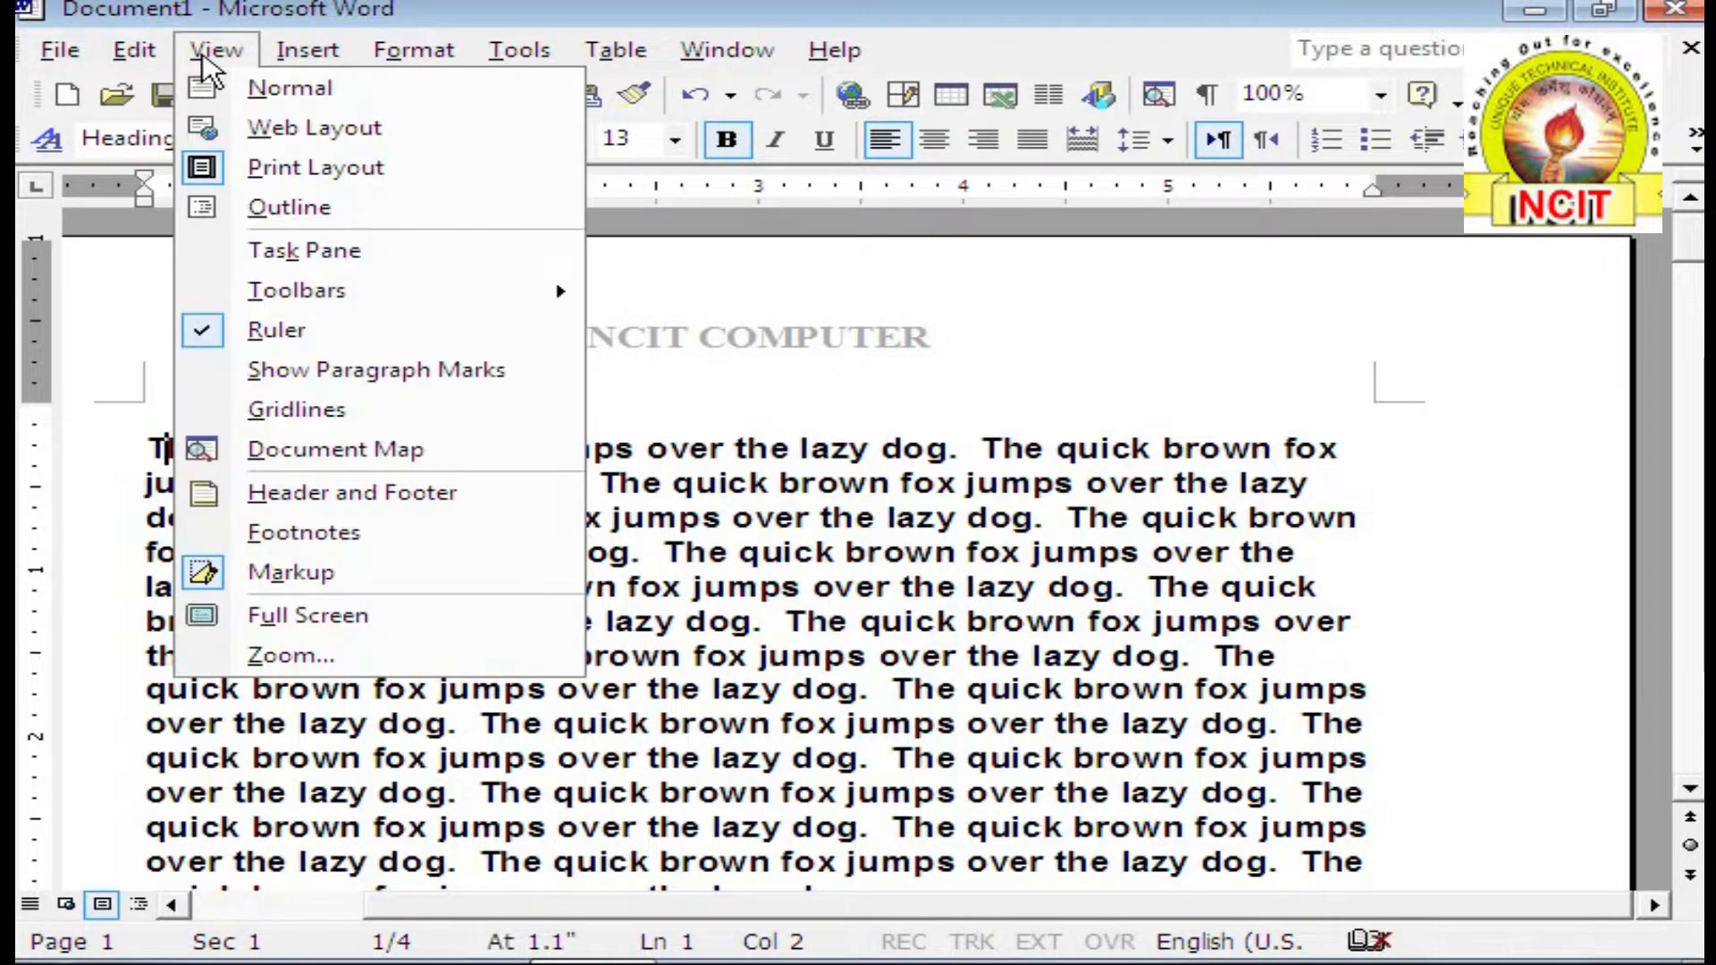
left_click(255, 534)
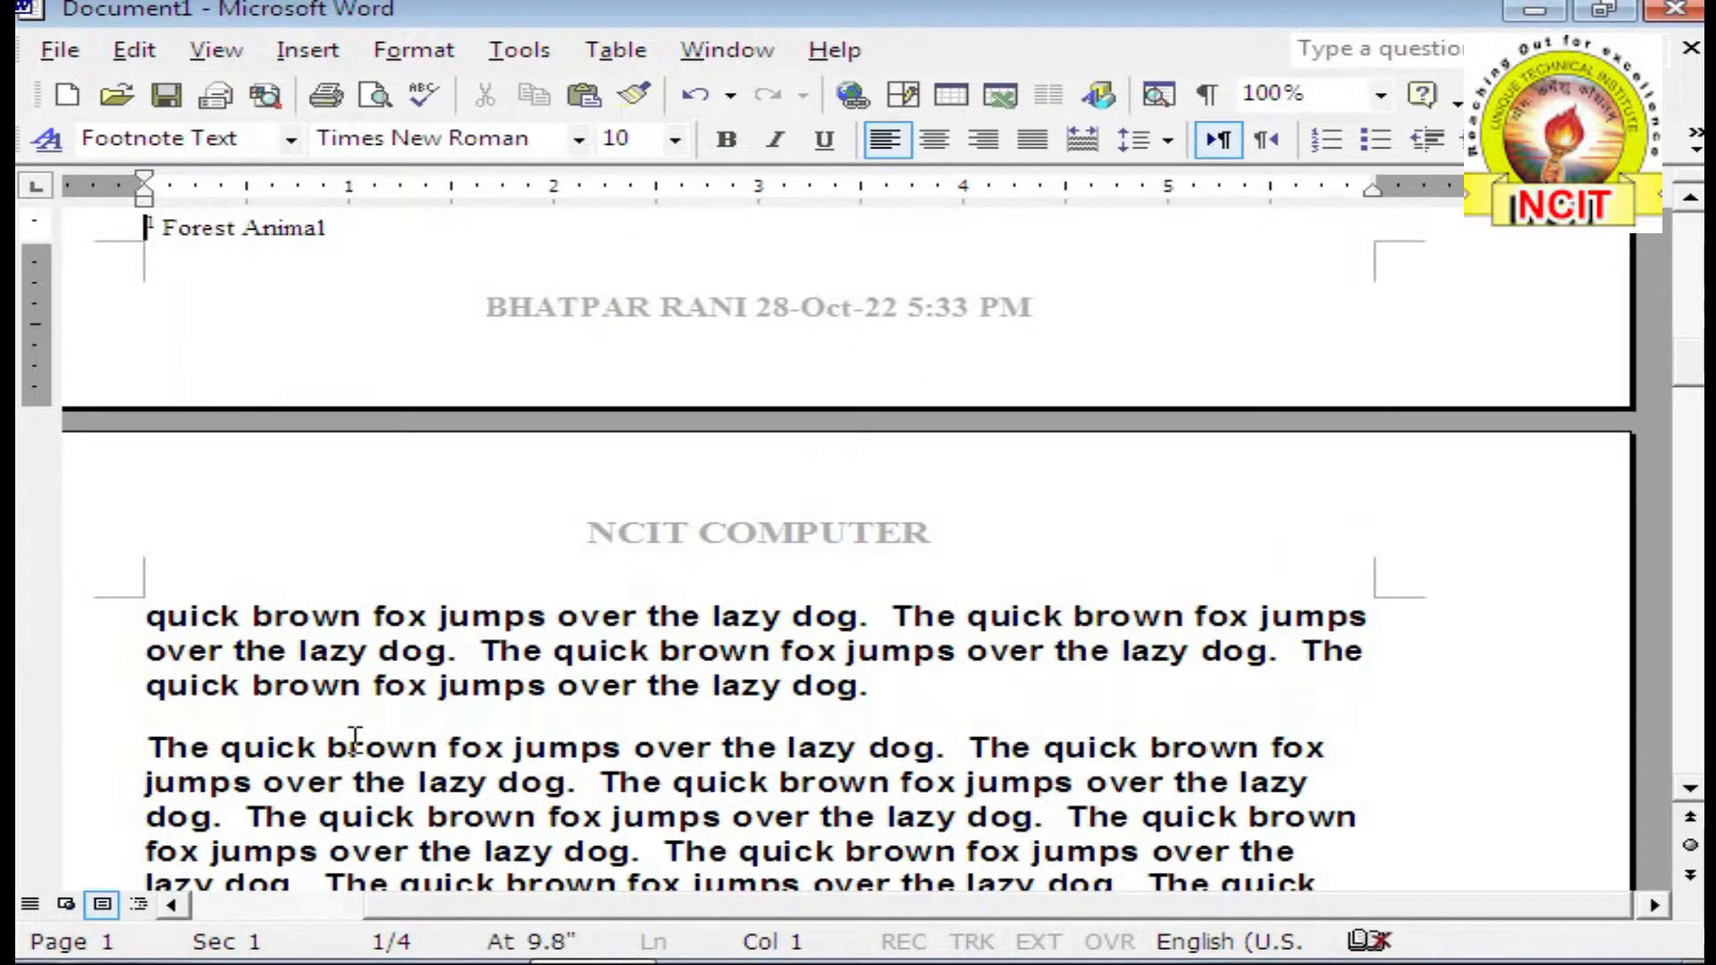
scroll(355, 738, "up", 3)
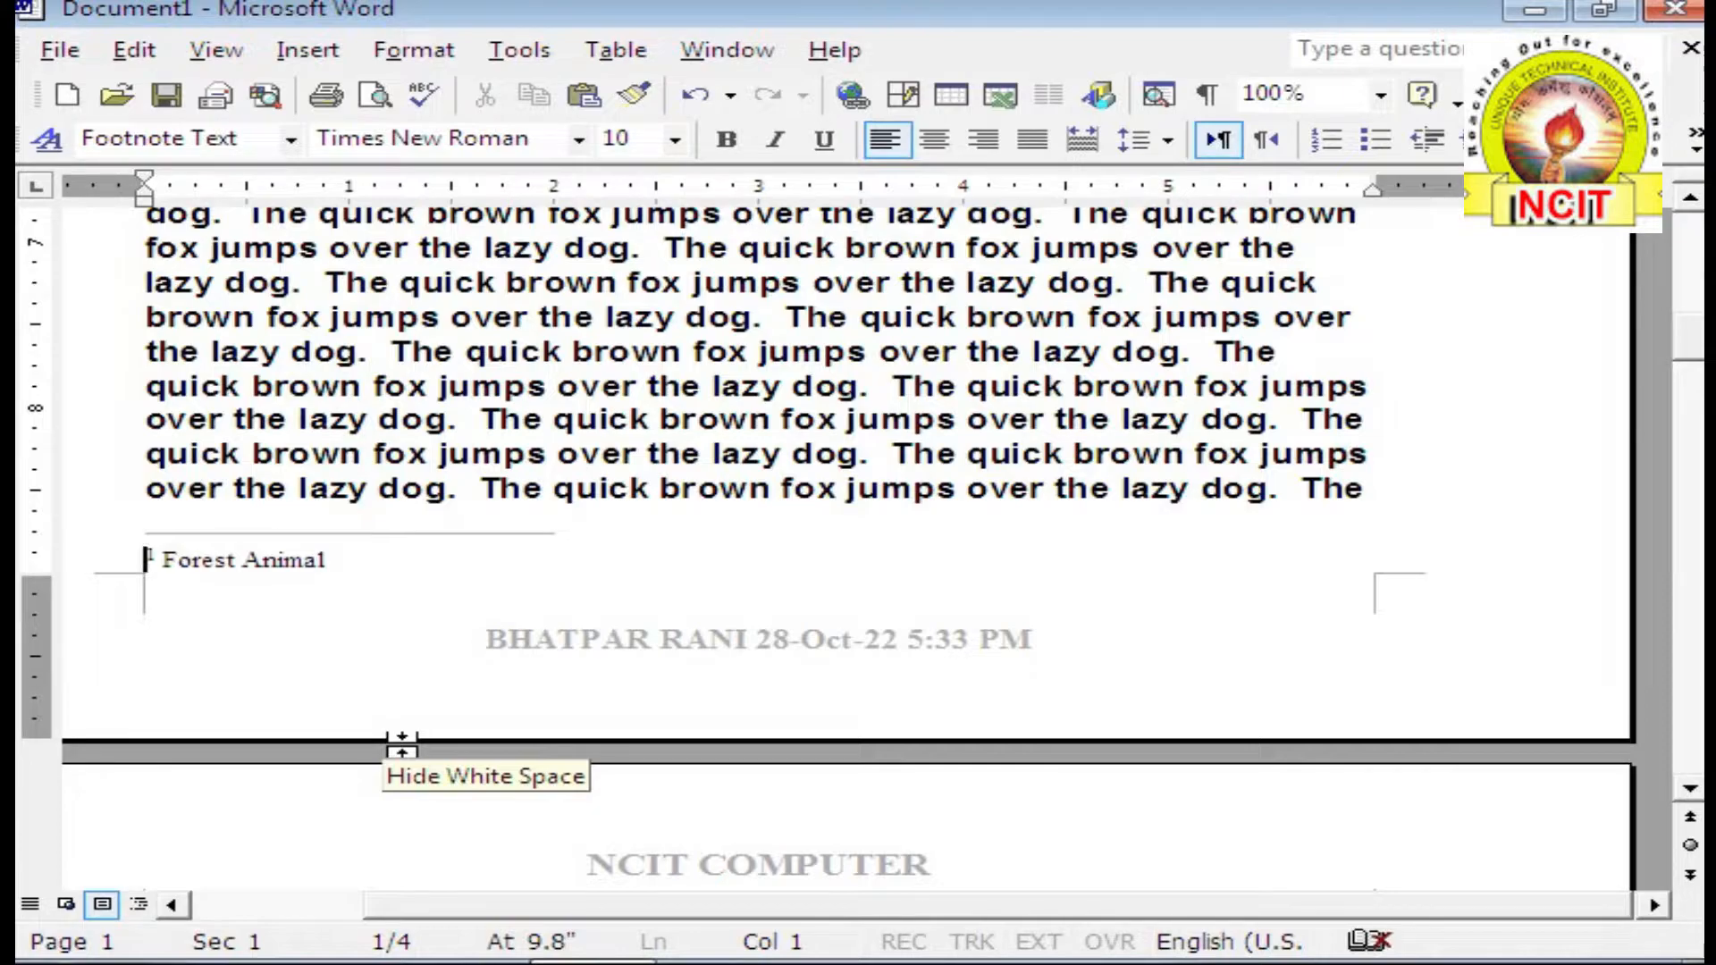
scroll(387, 635, "up", 15)
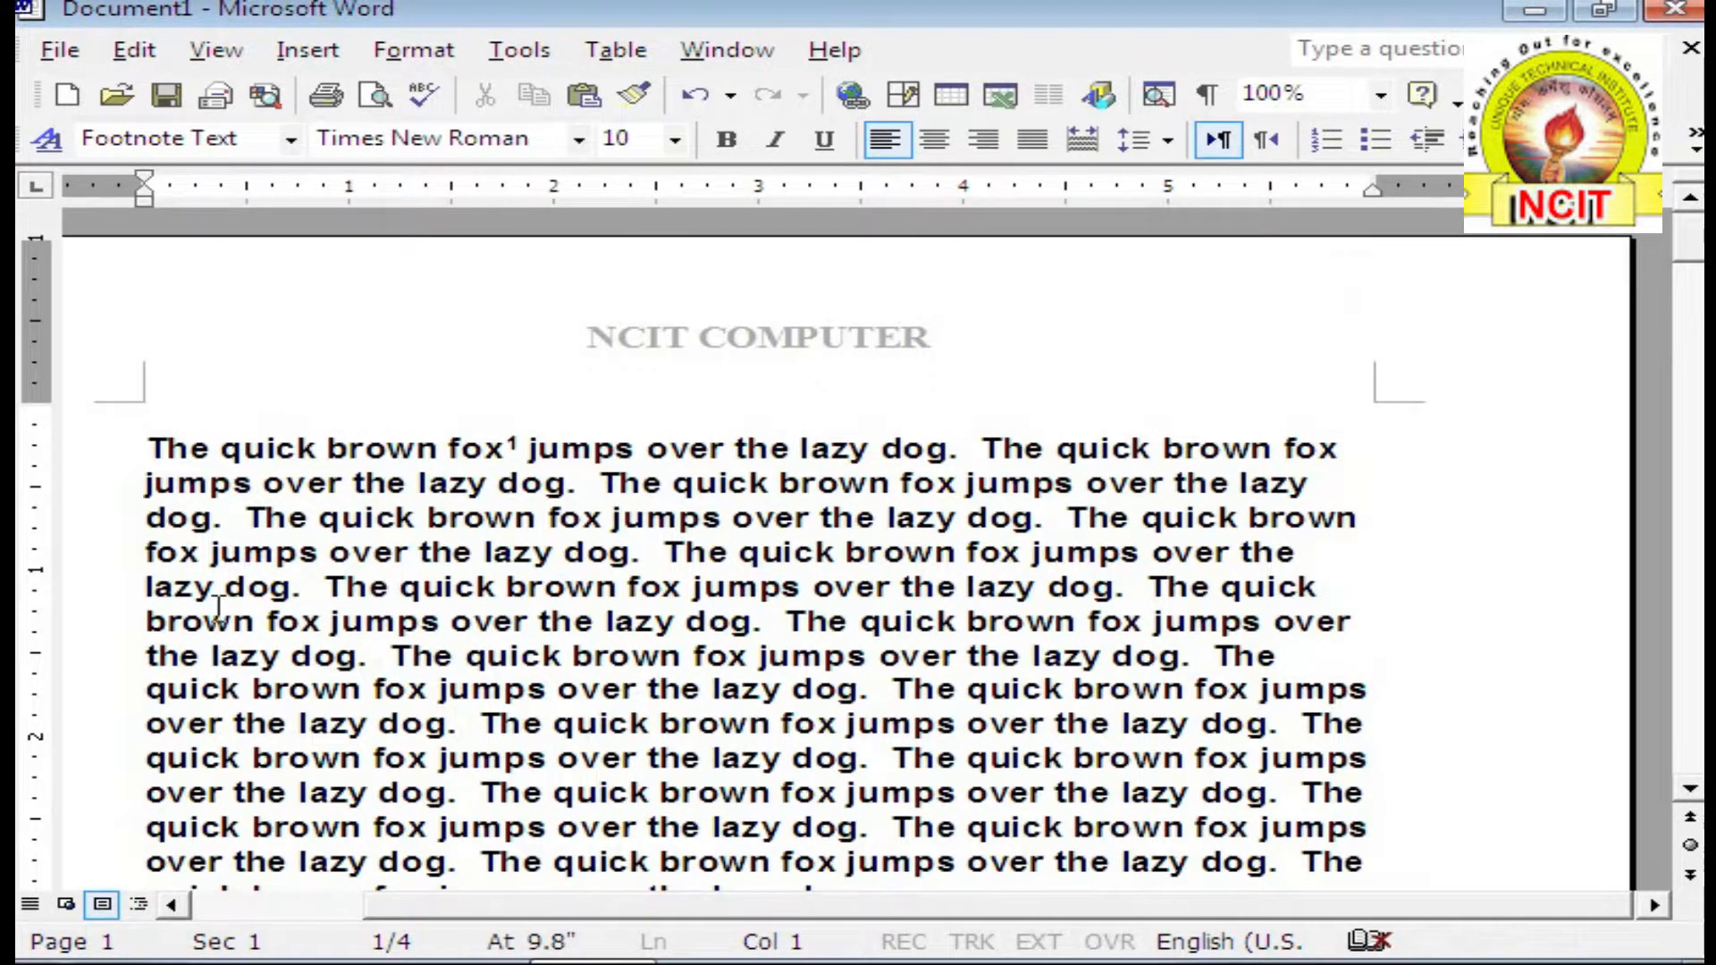
left_click(149, 447)
left_click(214, 50)
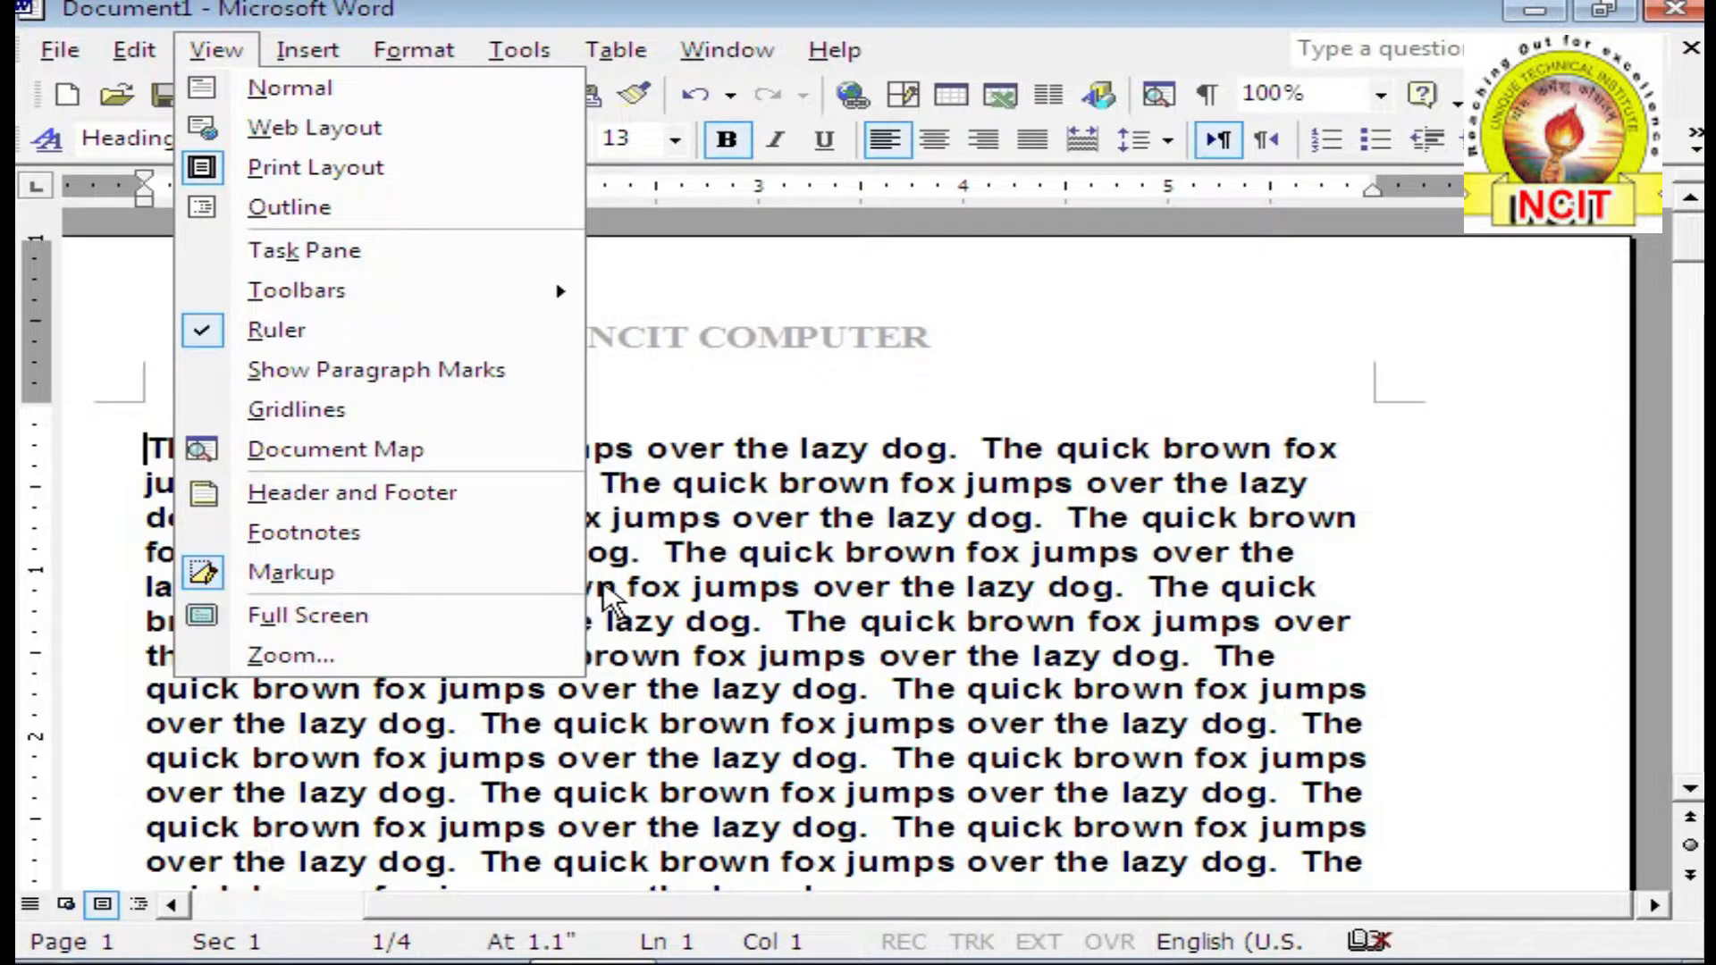
left_click(786, 684)
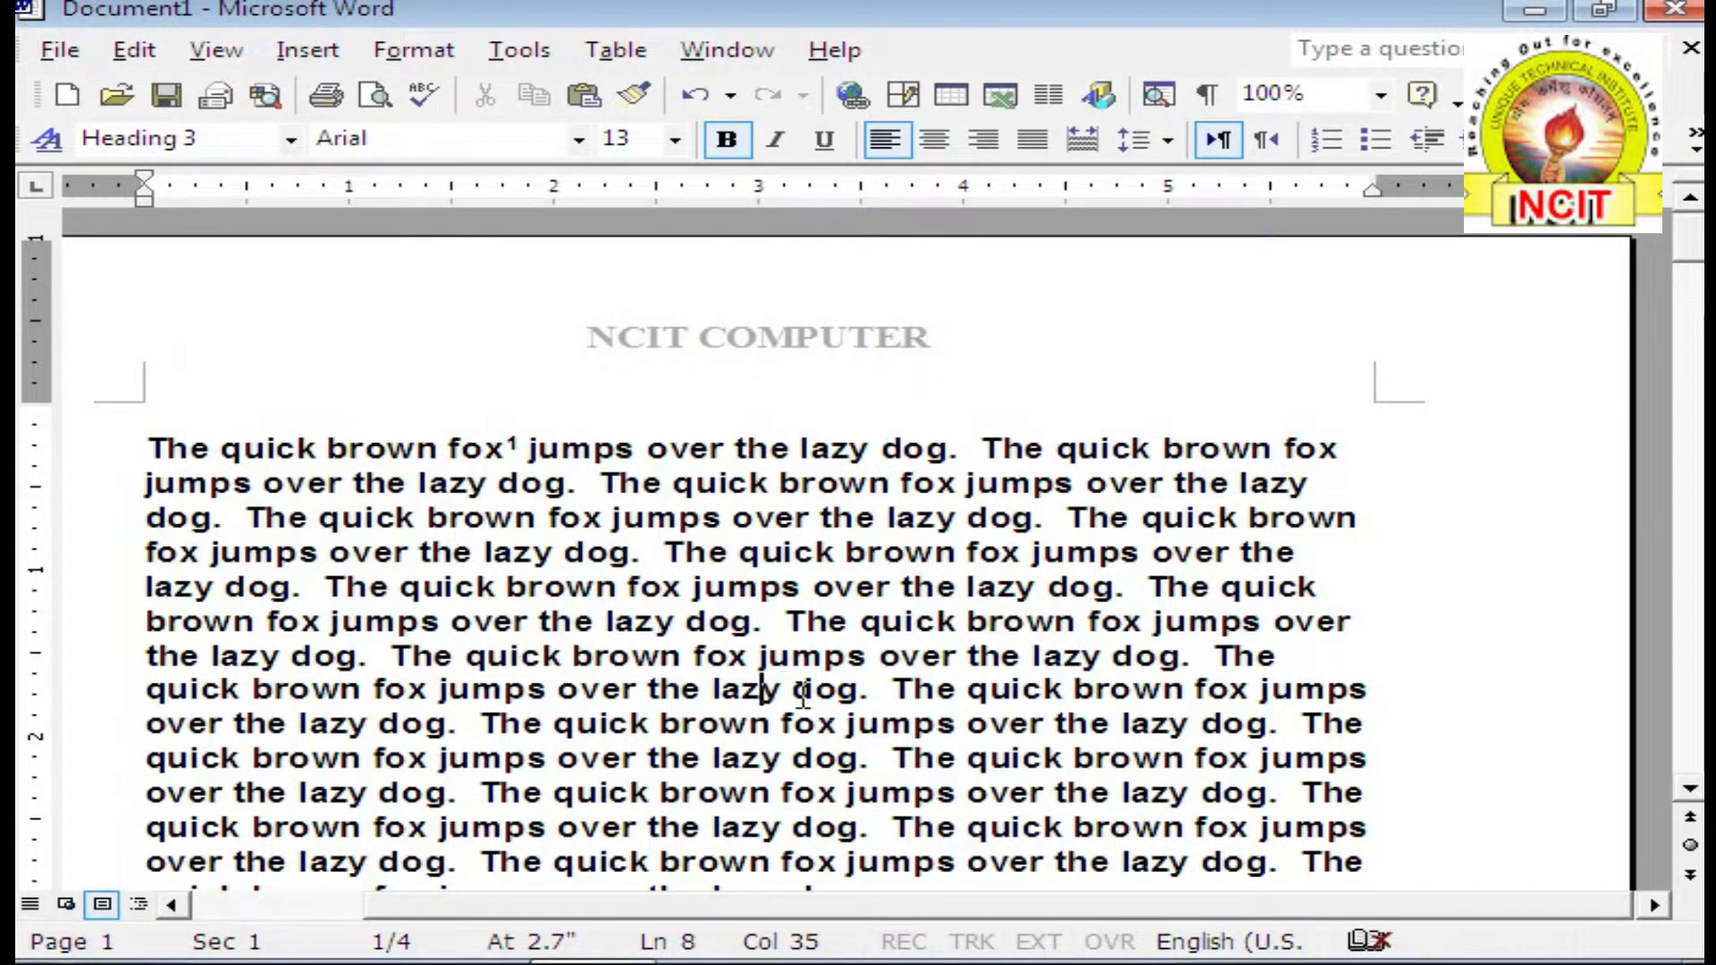
Step: Add the comment "Pet Animal" to the word "dog" in line 8 of page 1
left_click_drag(716, 692, 865, 689)
left_click(800, 690)
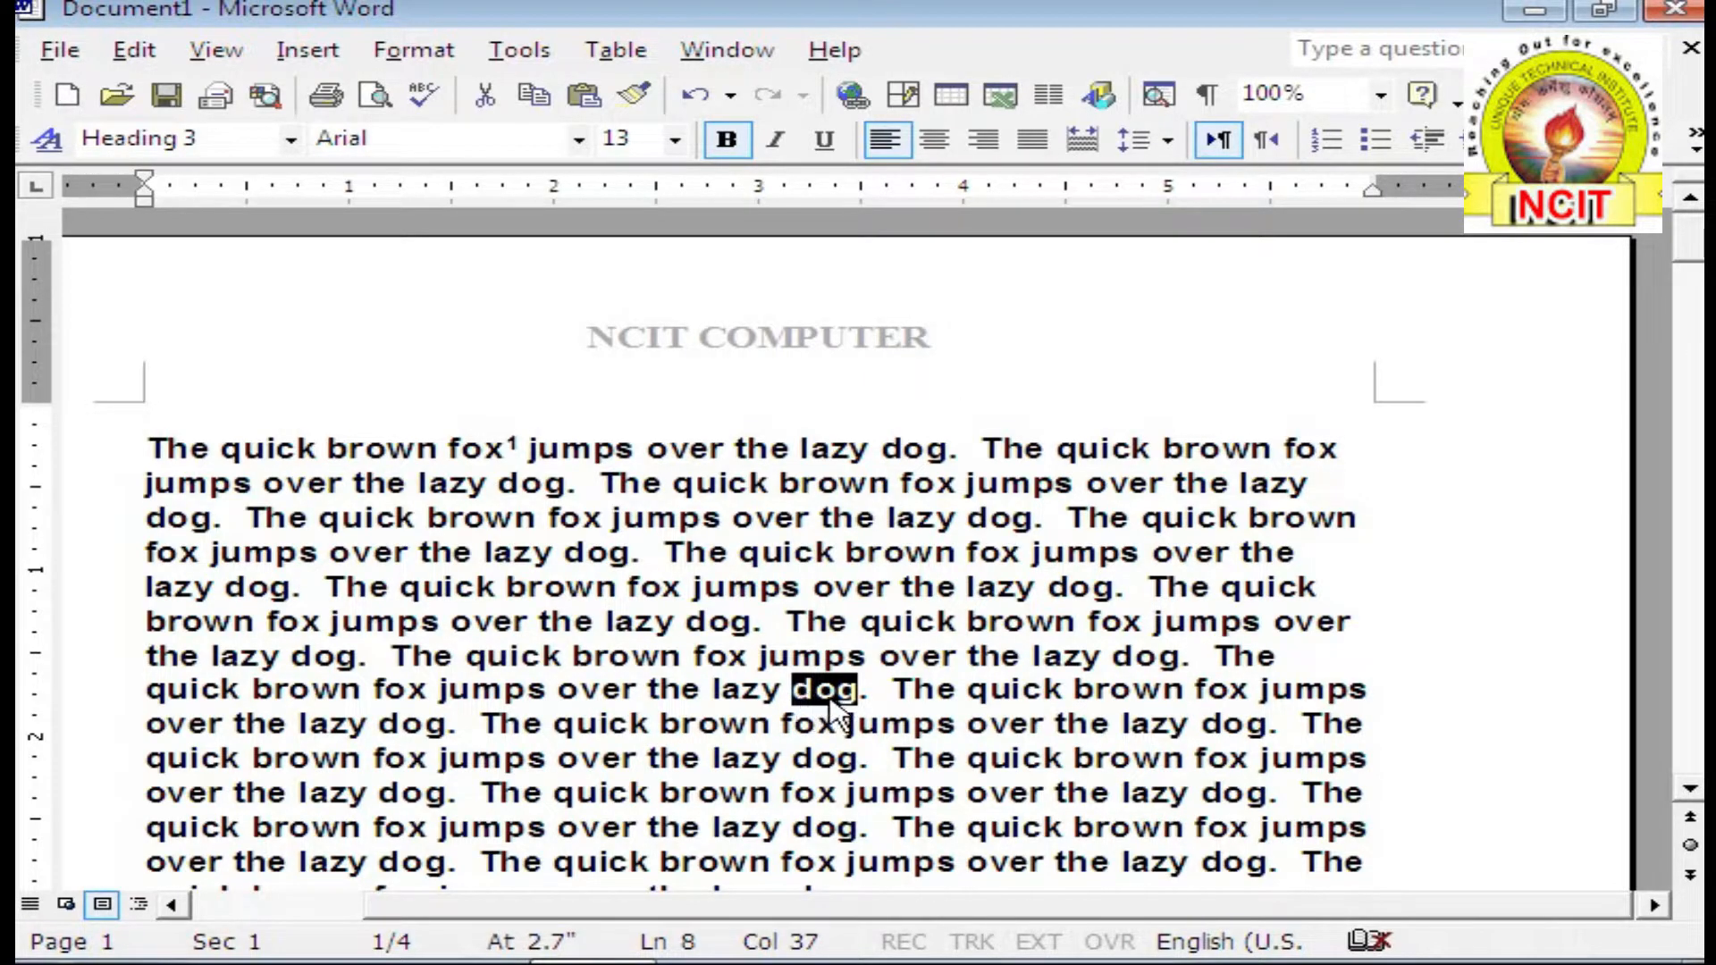
left_click(306, 52)
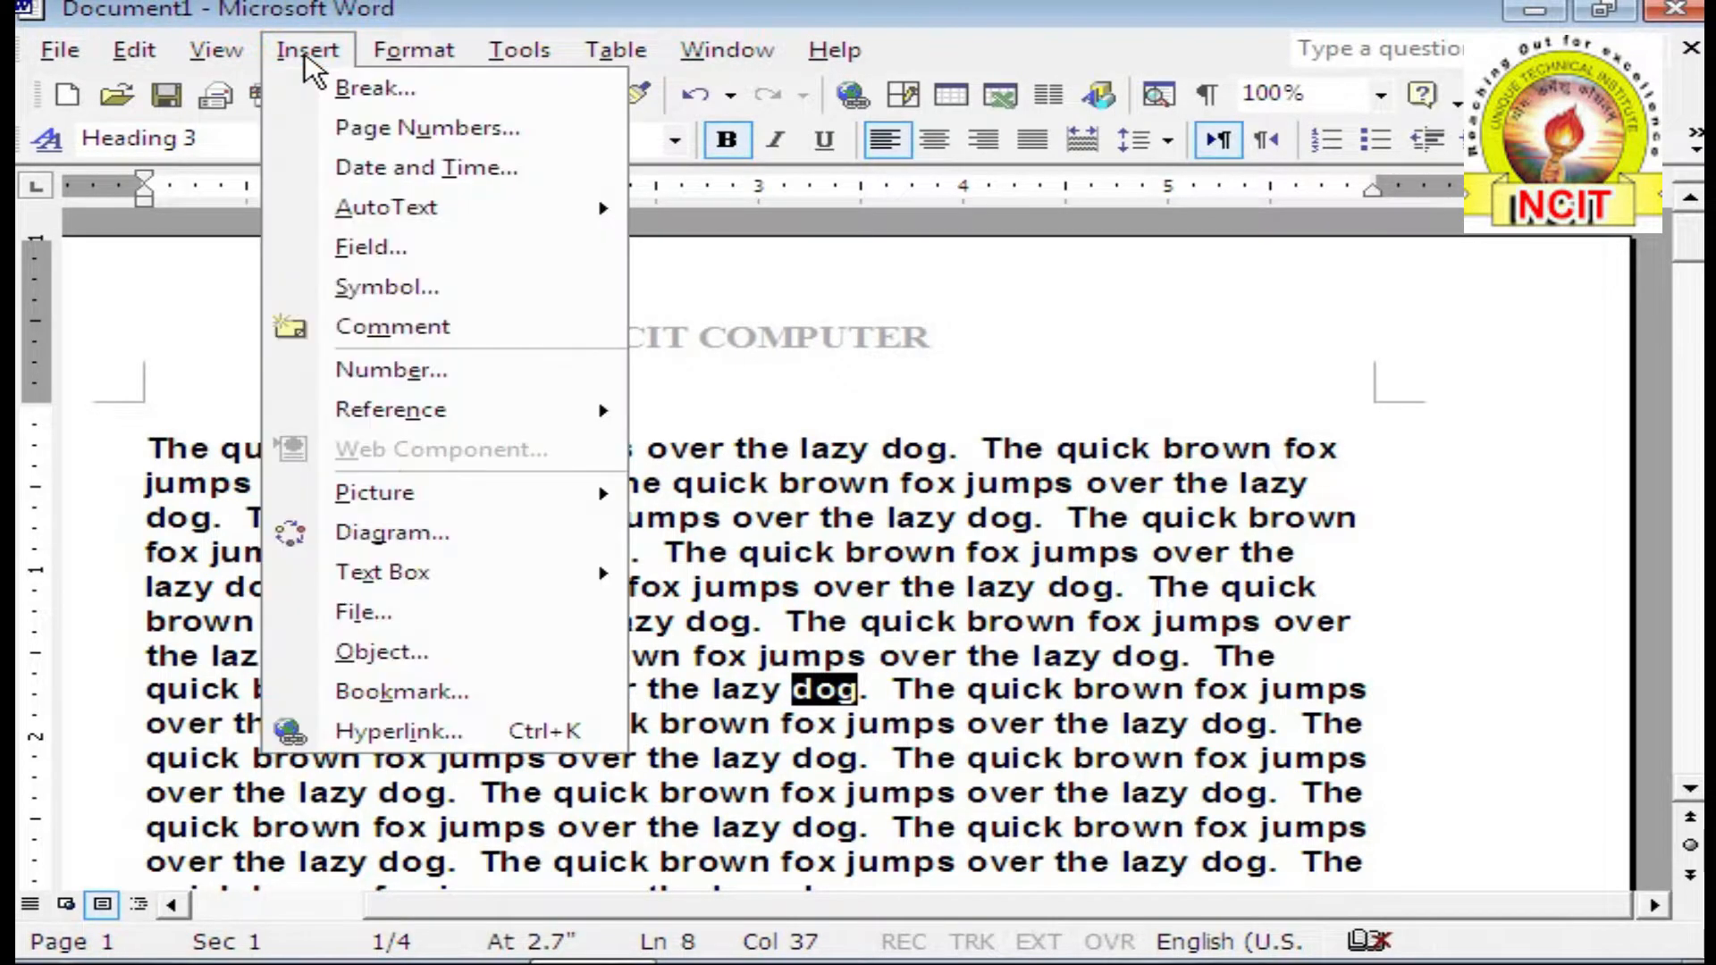
left_click(393, 327)
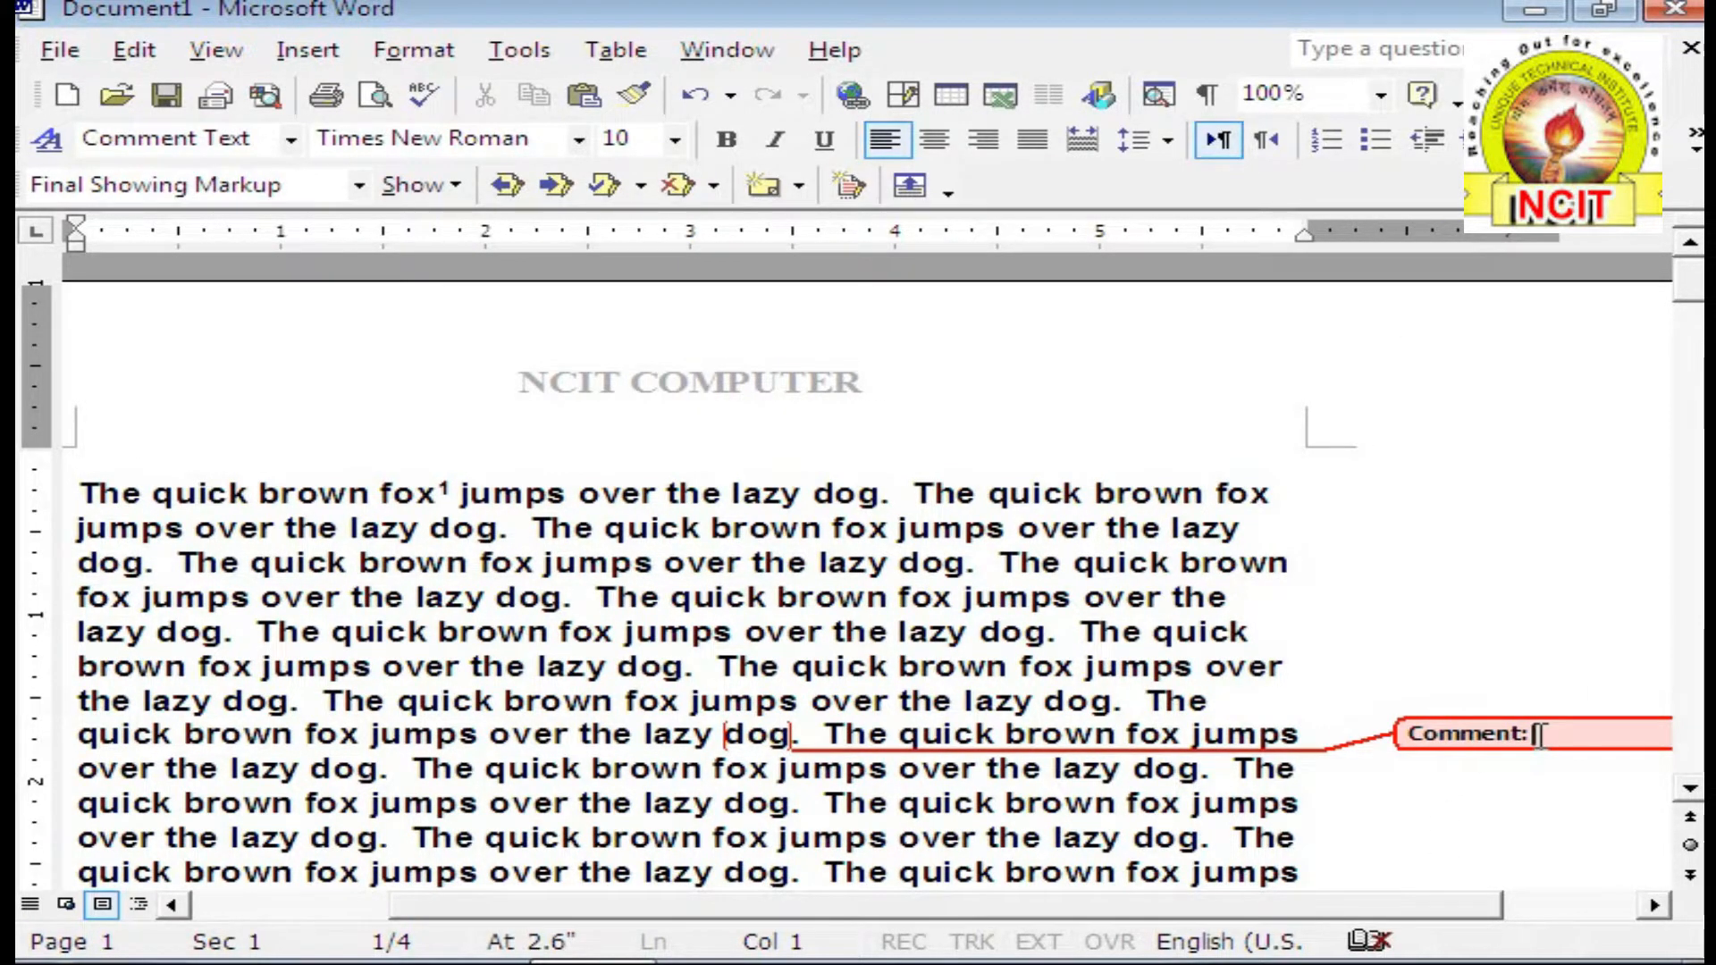
type("P")
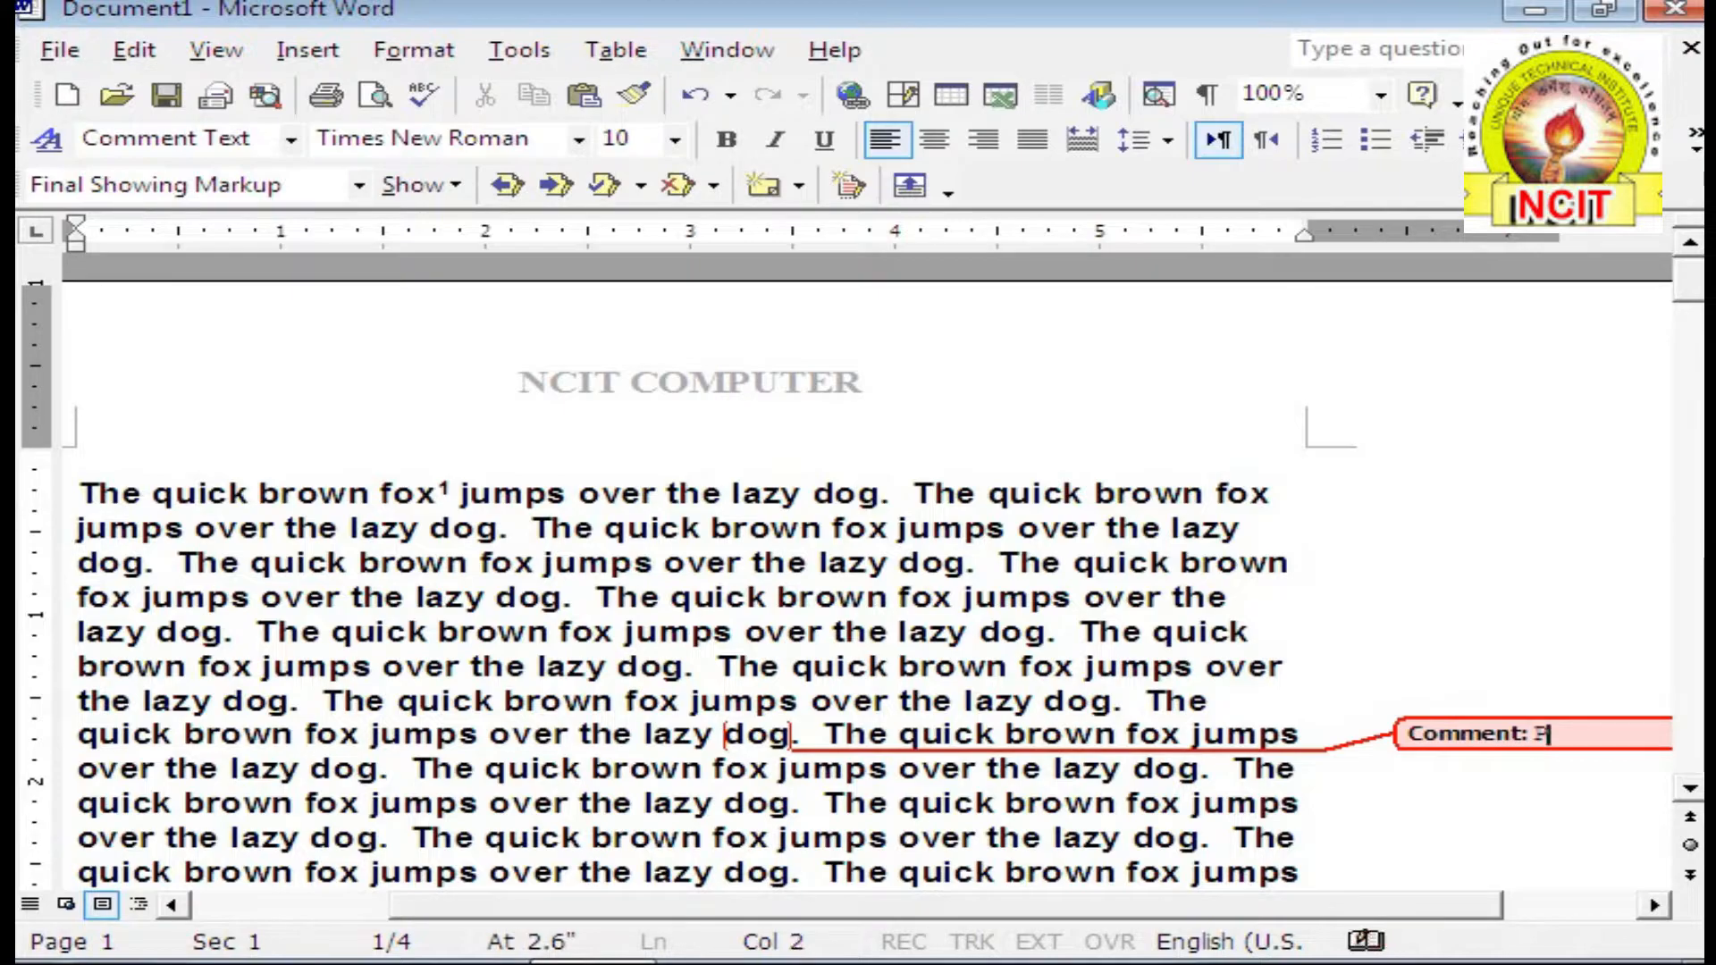
type("et An")
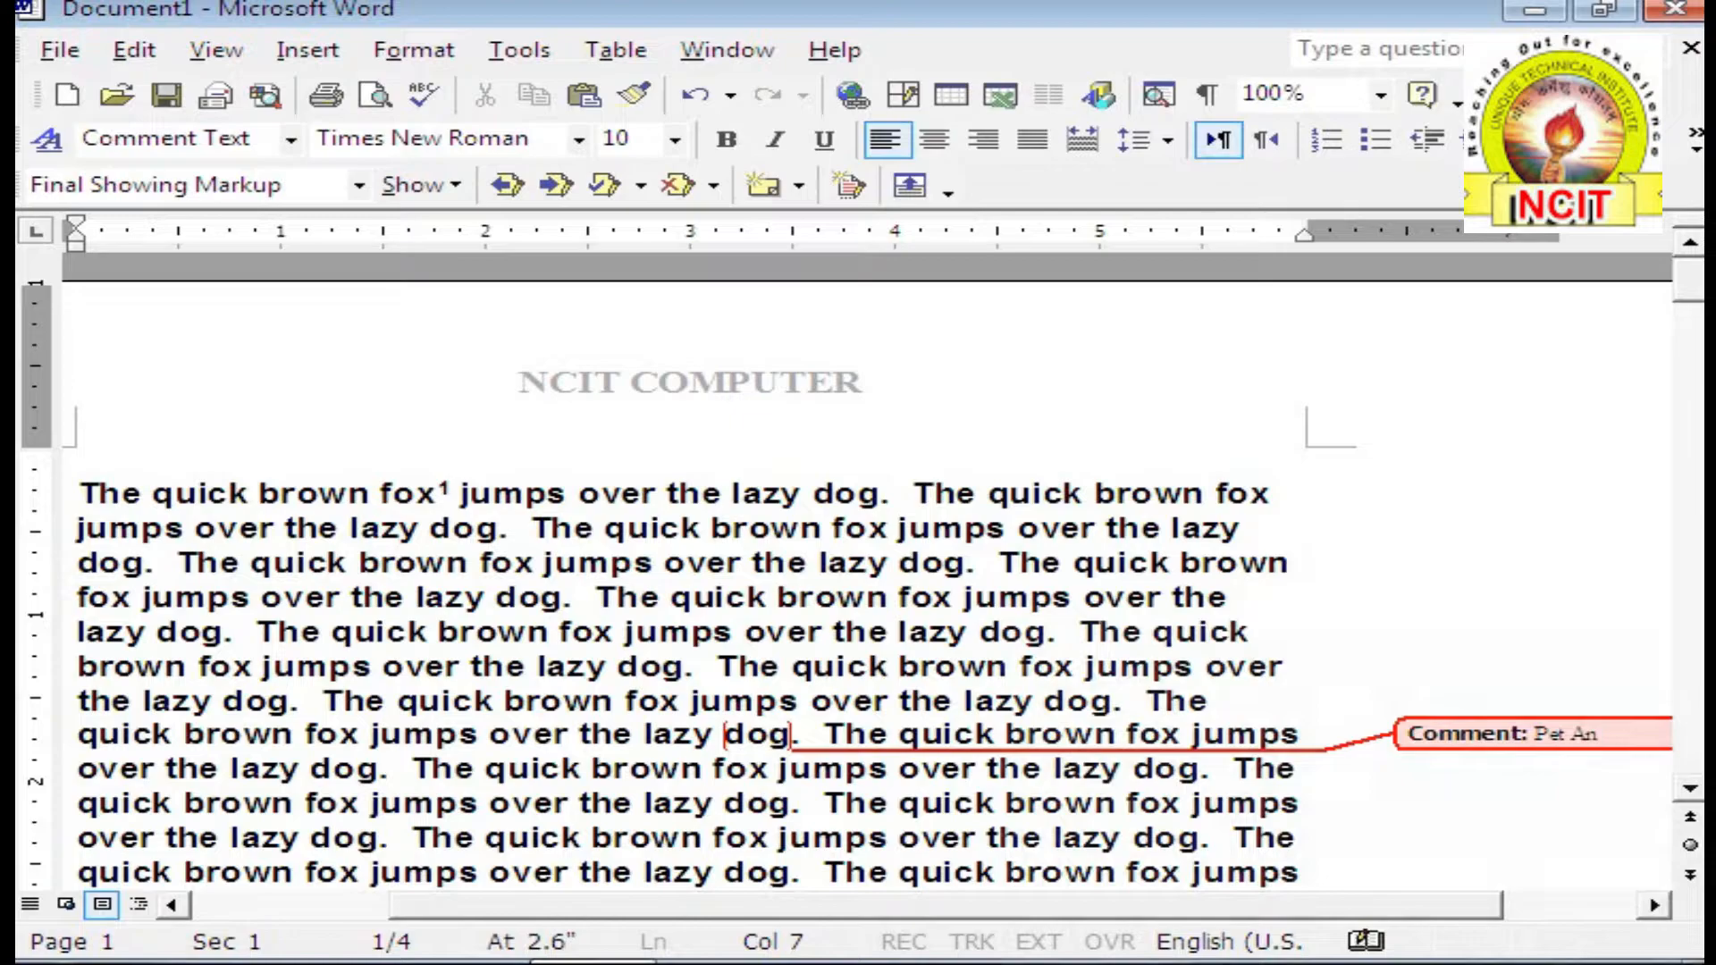
type("imal")
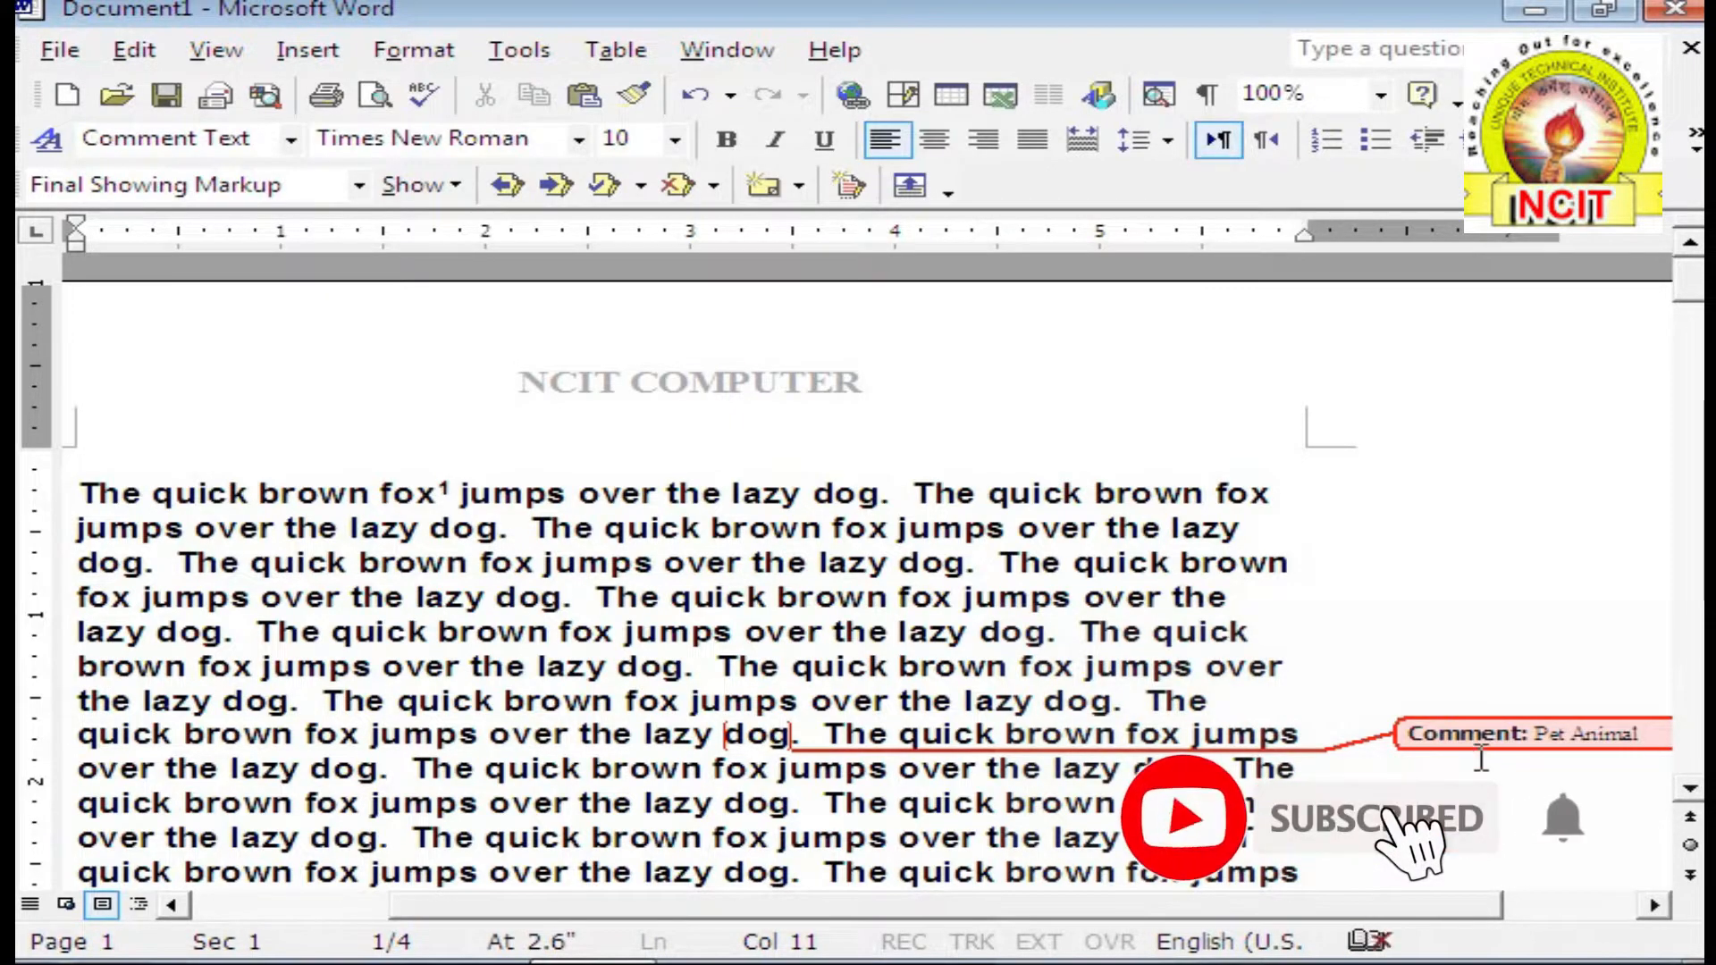
left_click(1197, 736)
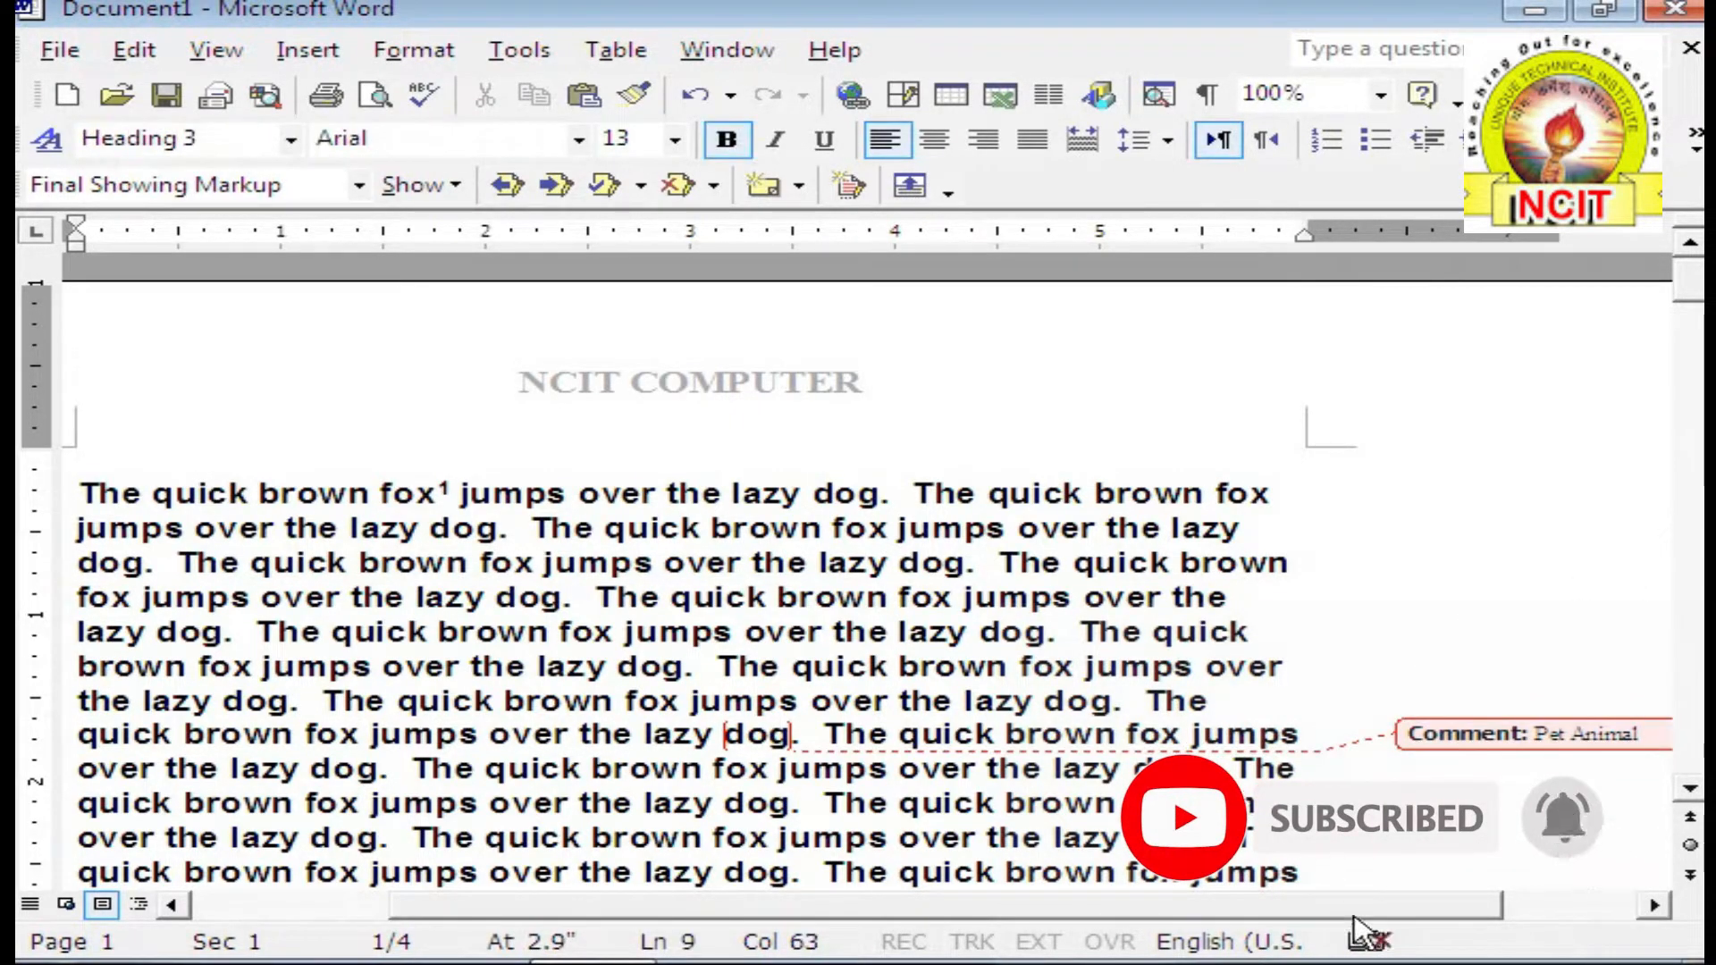
Step: Examine the whole comment balloon and its link to the word "dog" in line 8
left_click_drag(1373, 912, 1481, 908)
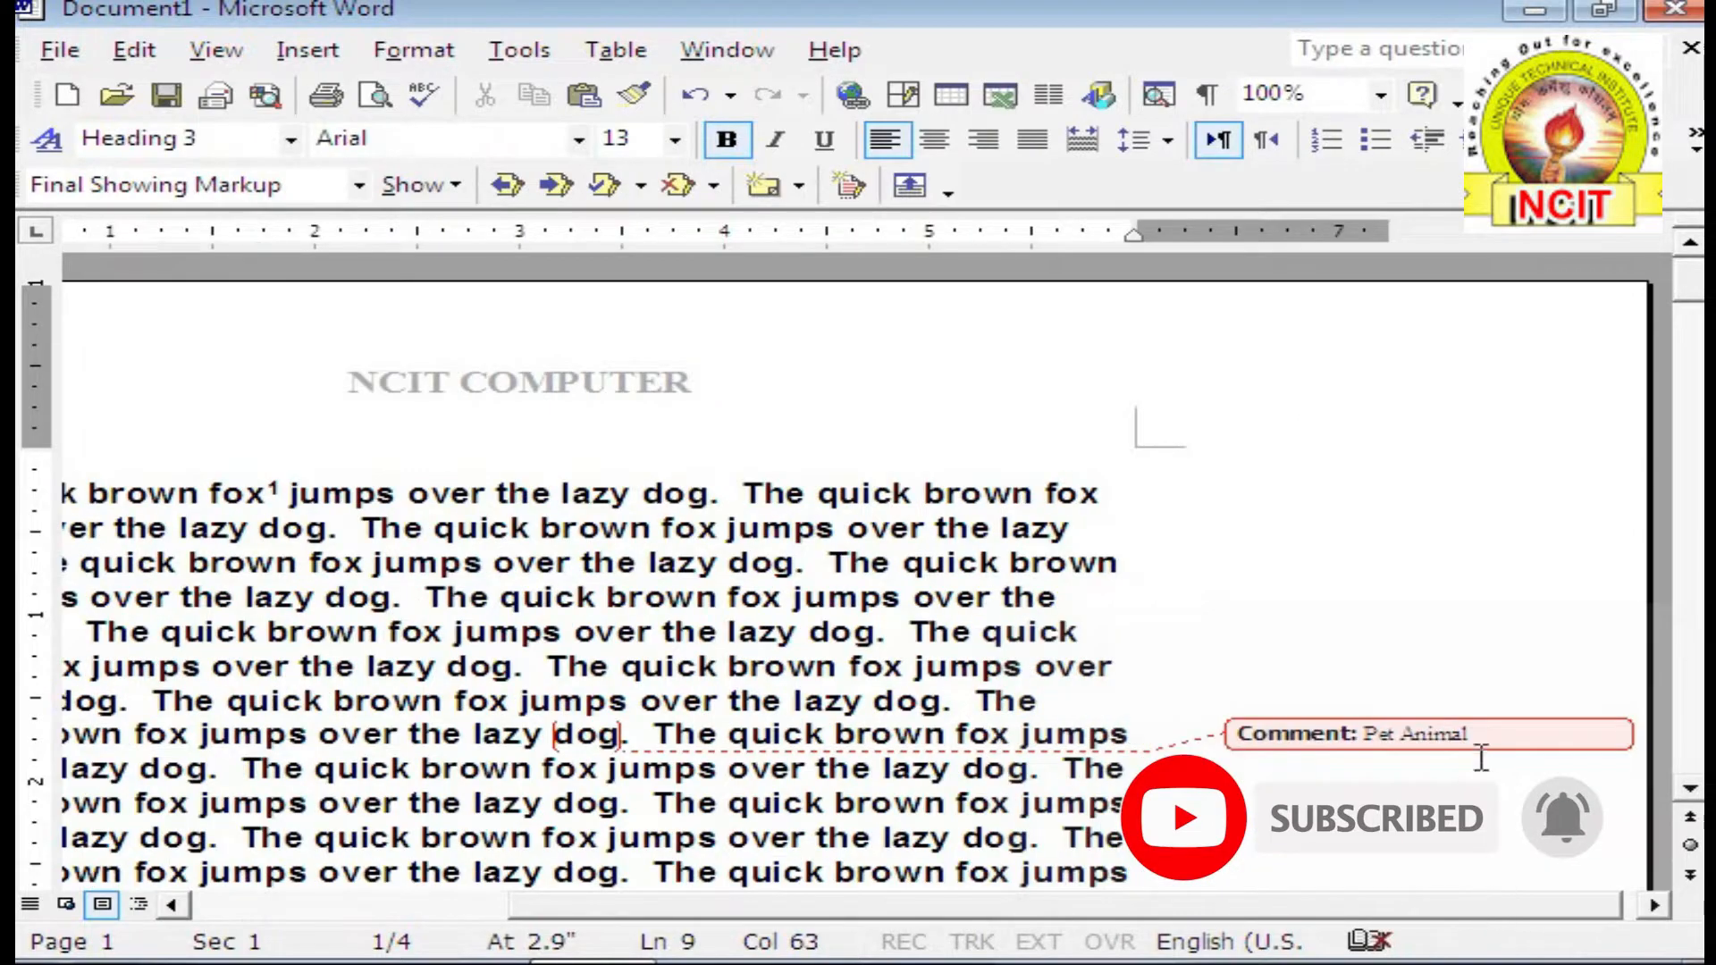
left_click_drag(472, 735, 623, 735)
left_click(597, 734)
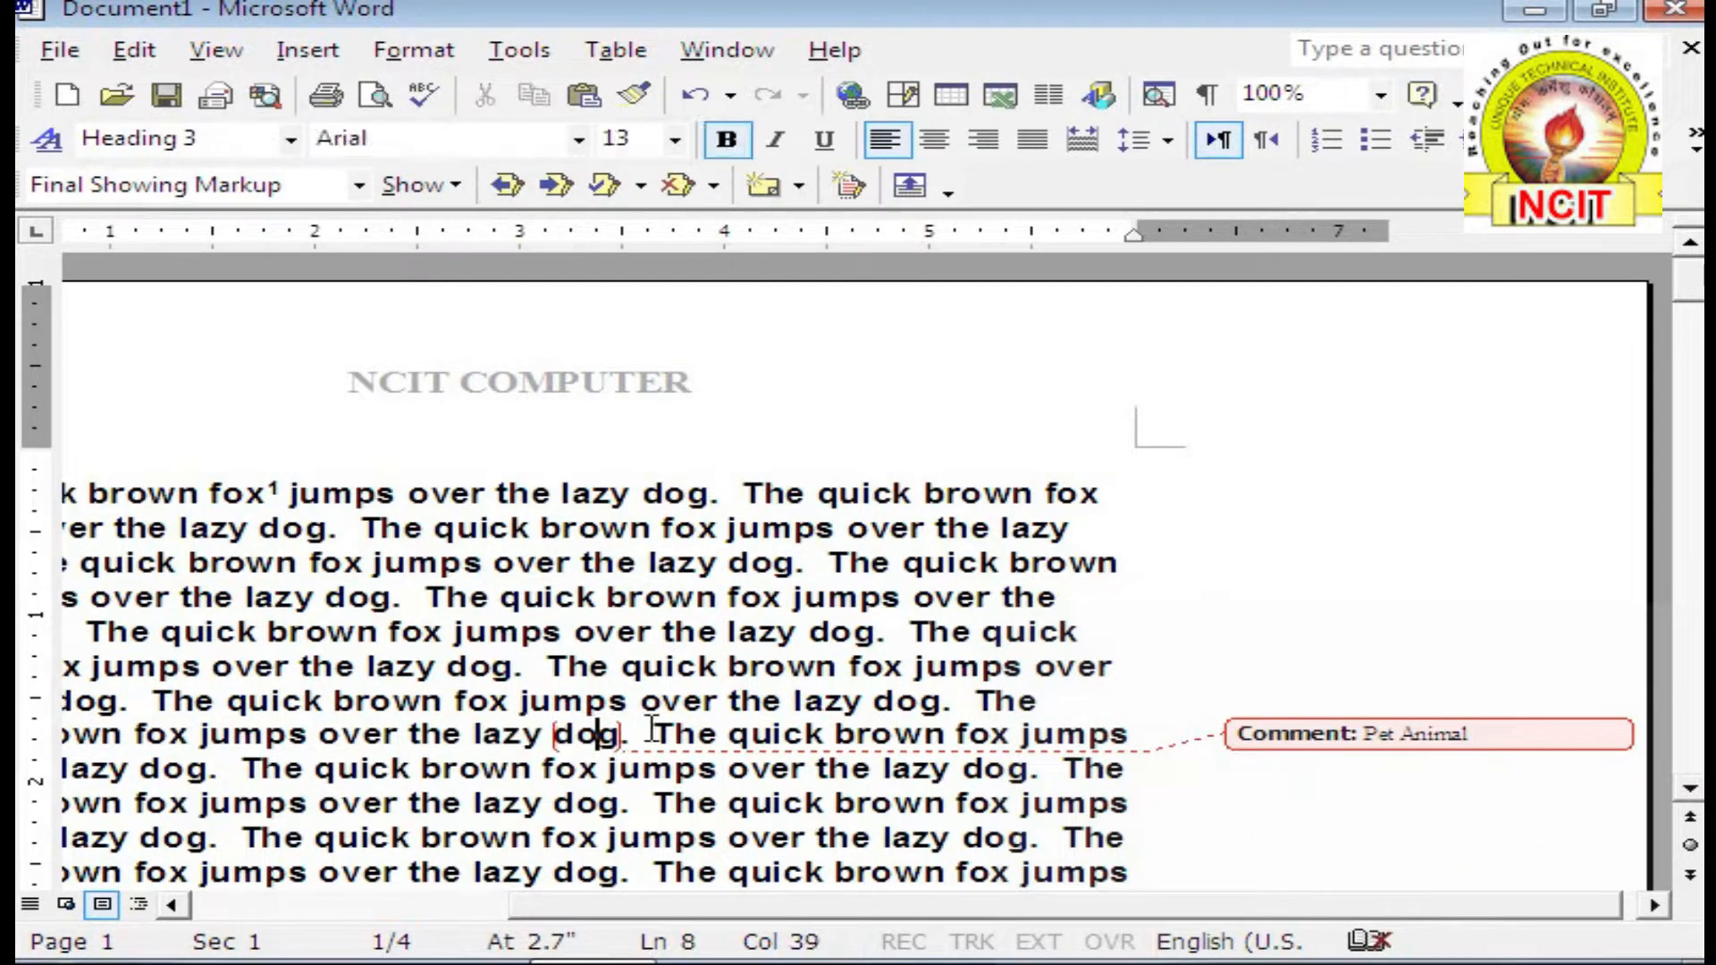
left_click(1473, 735)
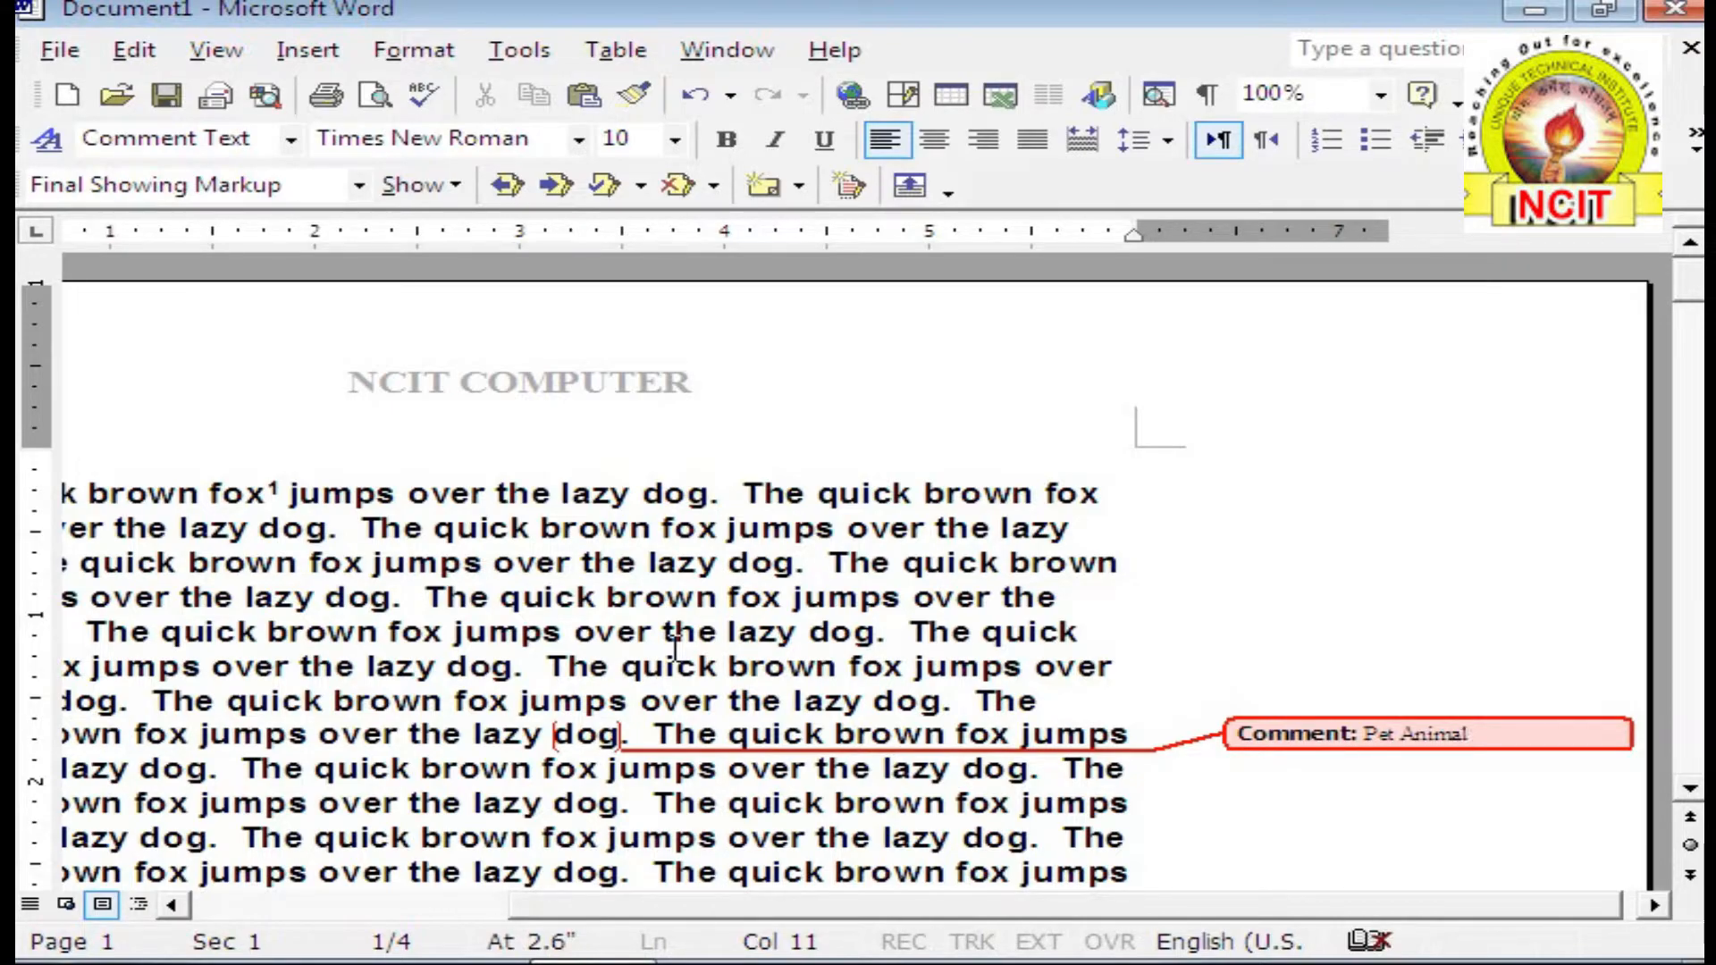
left_click(422, 641)
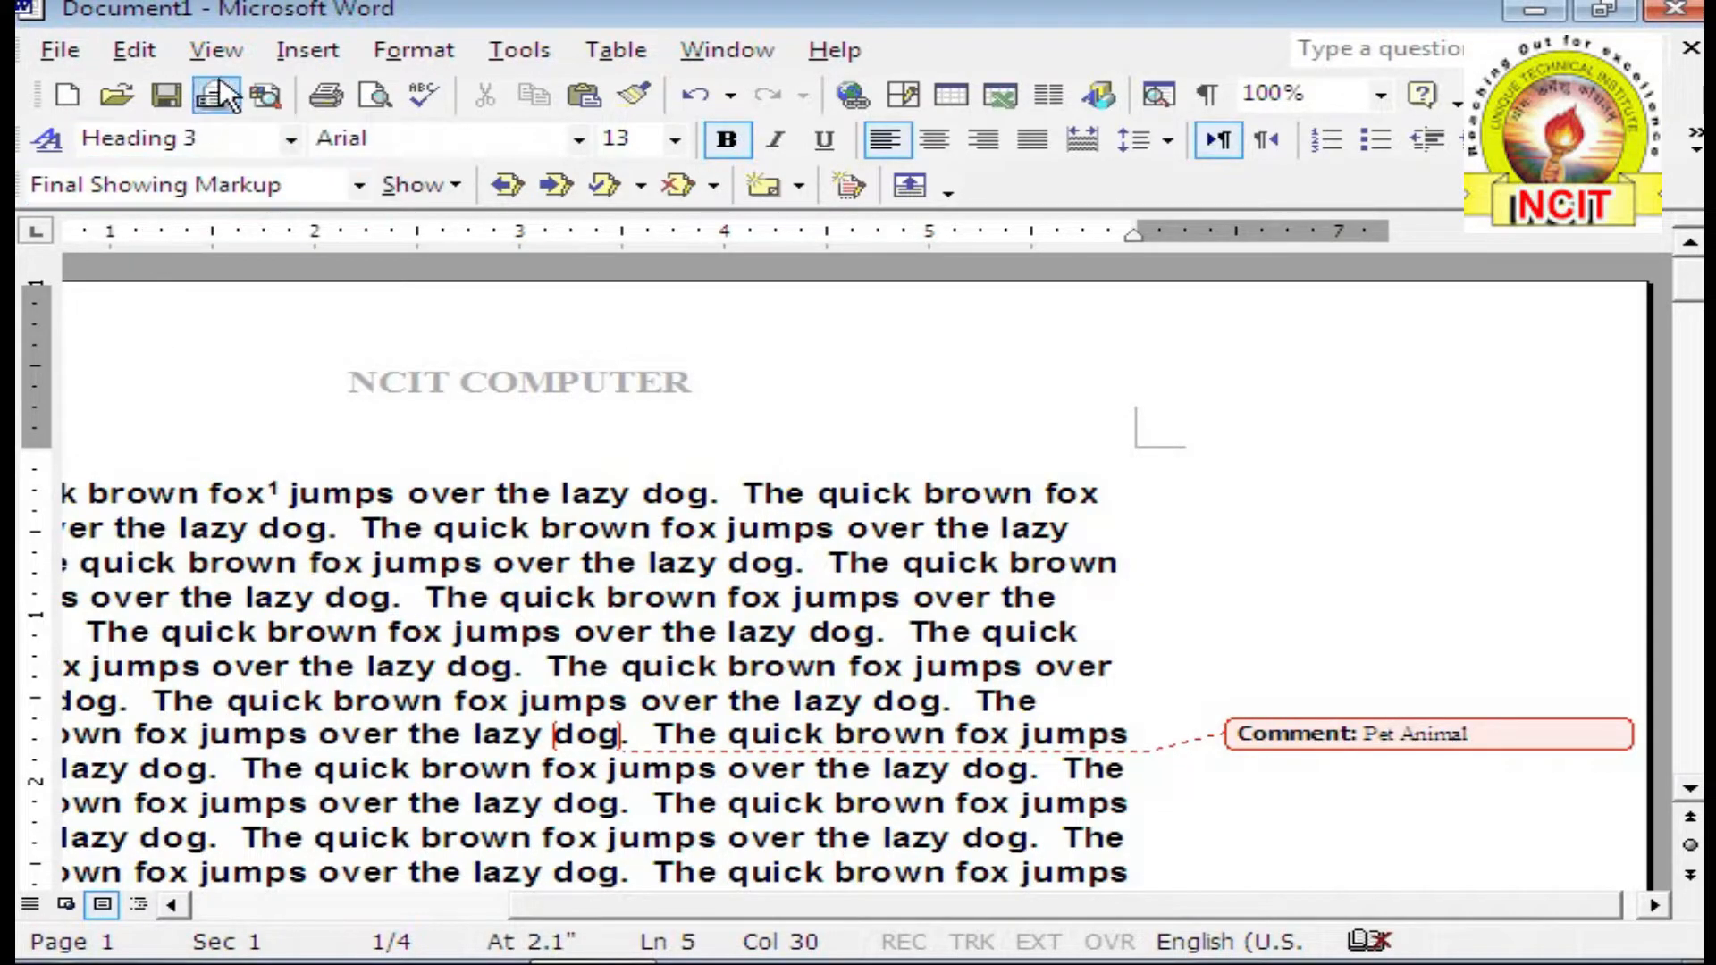
Step: Hide the comment markup and show it again
left_click(219, 50)
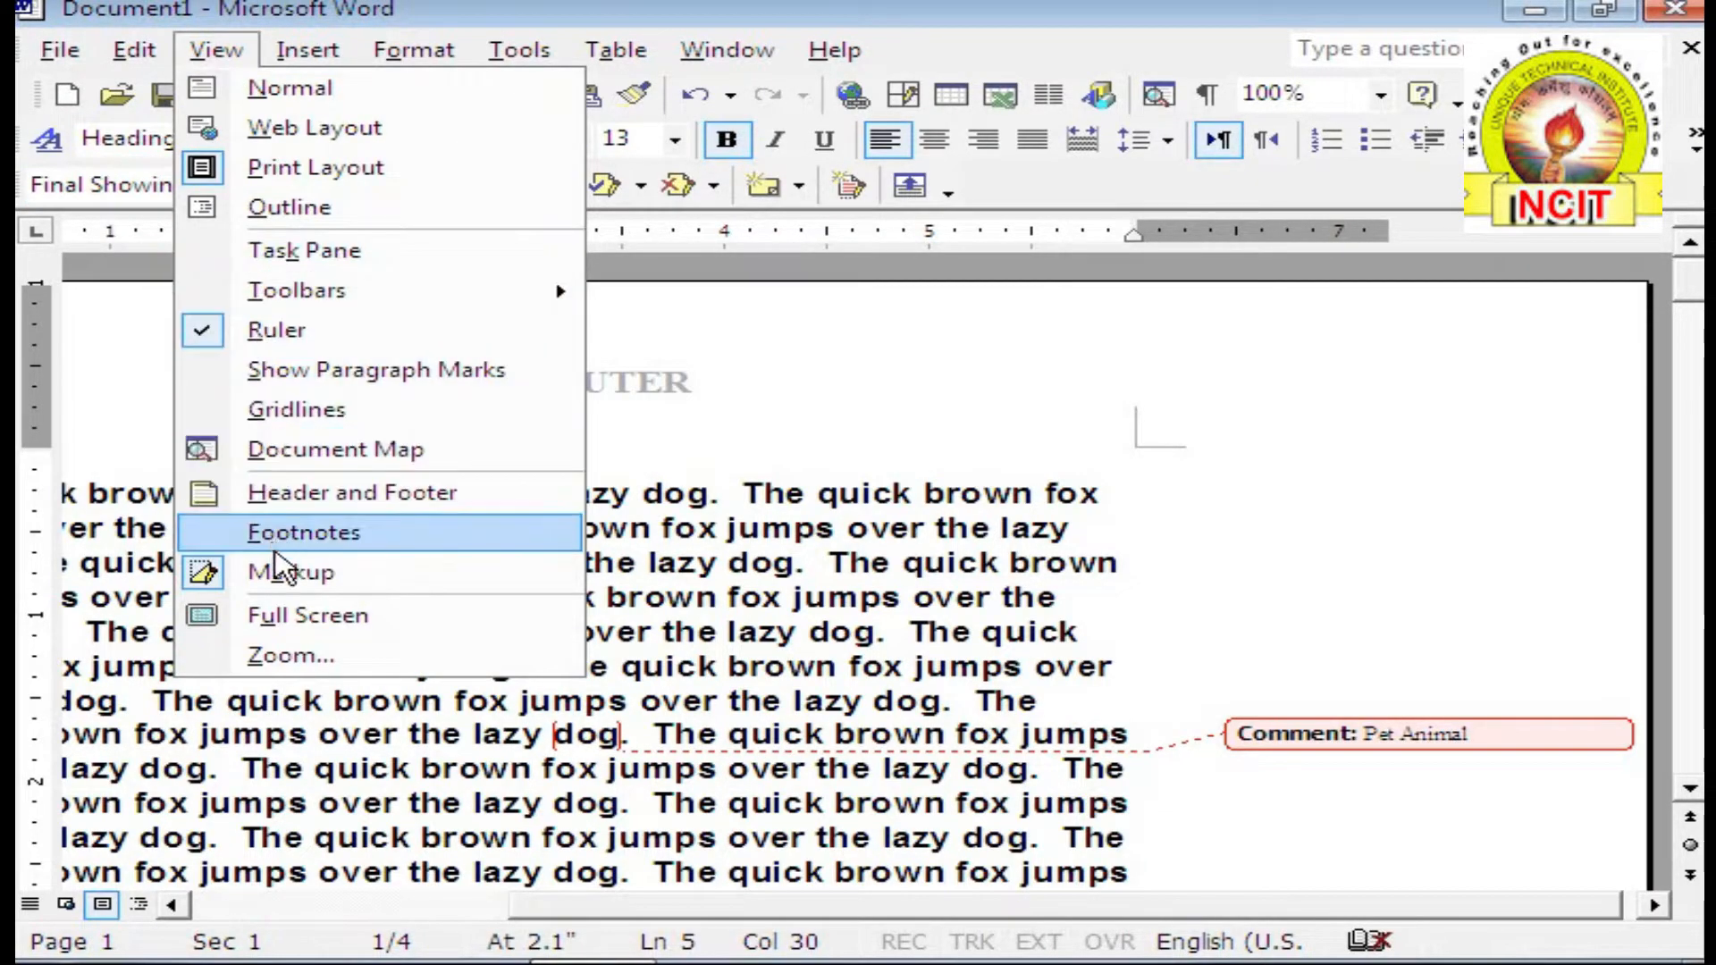
left_click(285, 576)
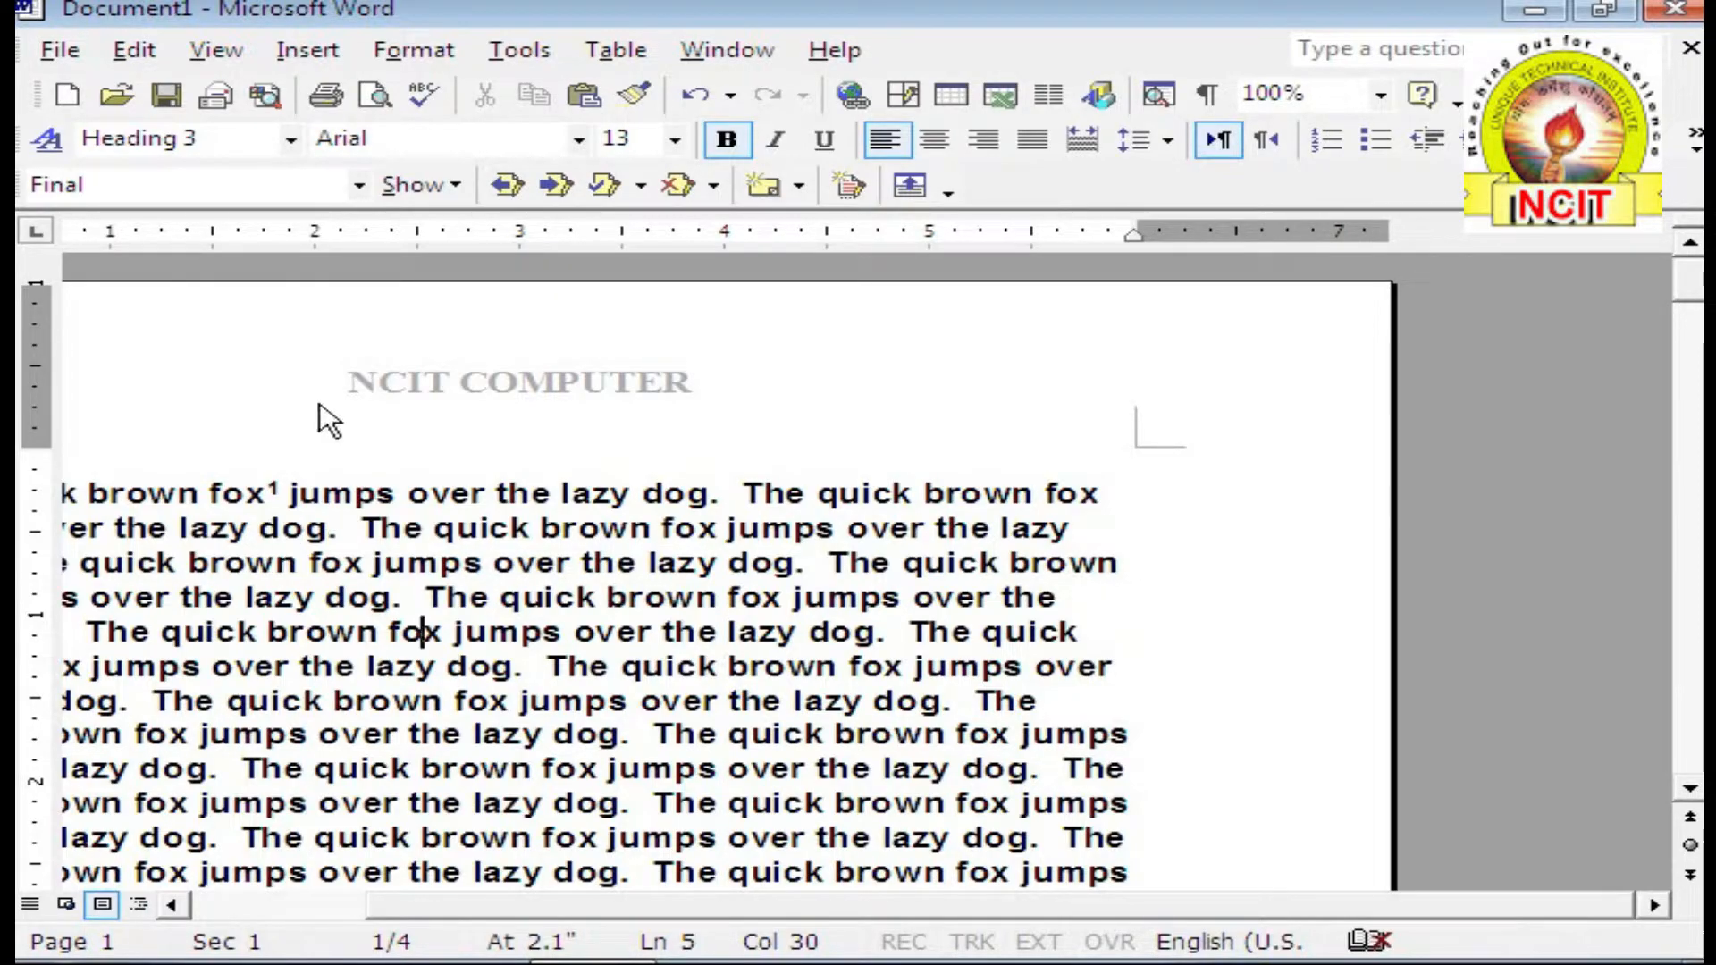
left_click(216, 52)
left_click(315, 571)
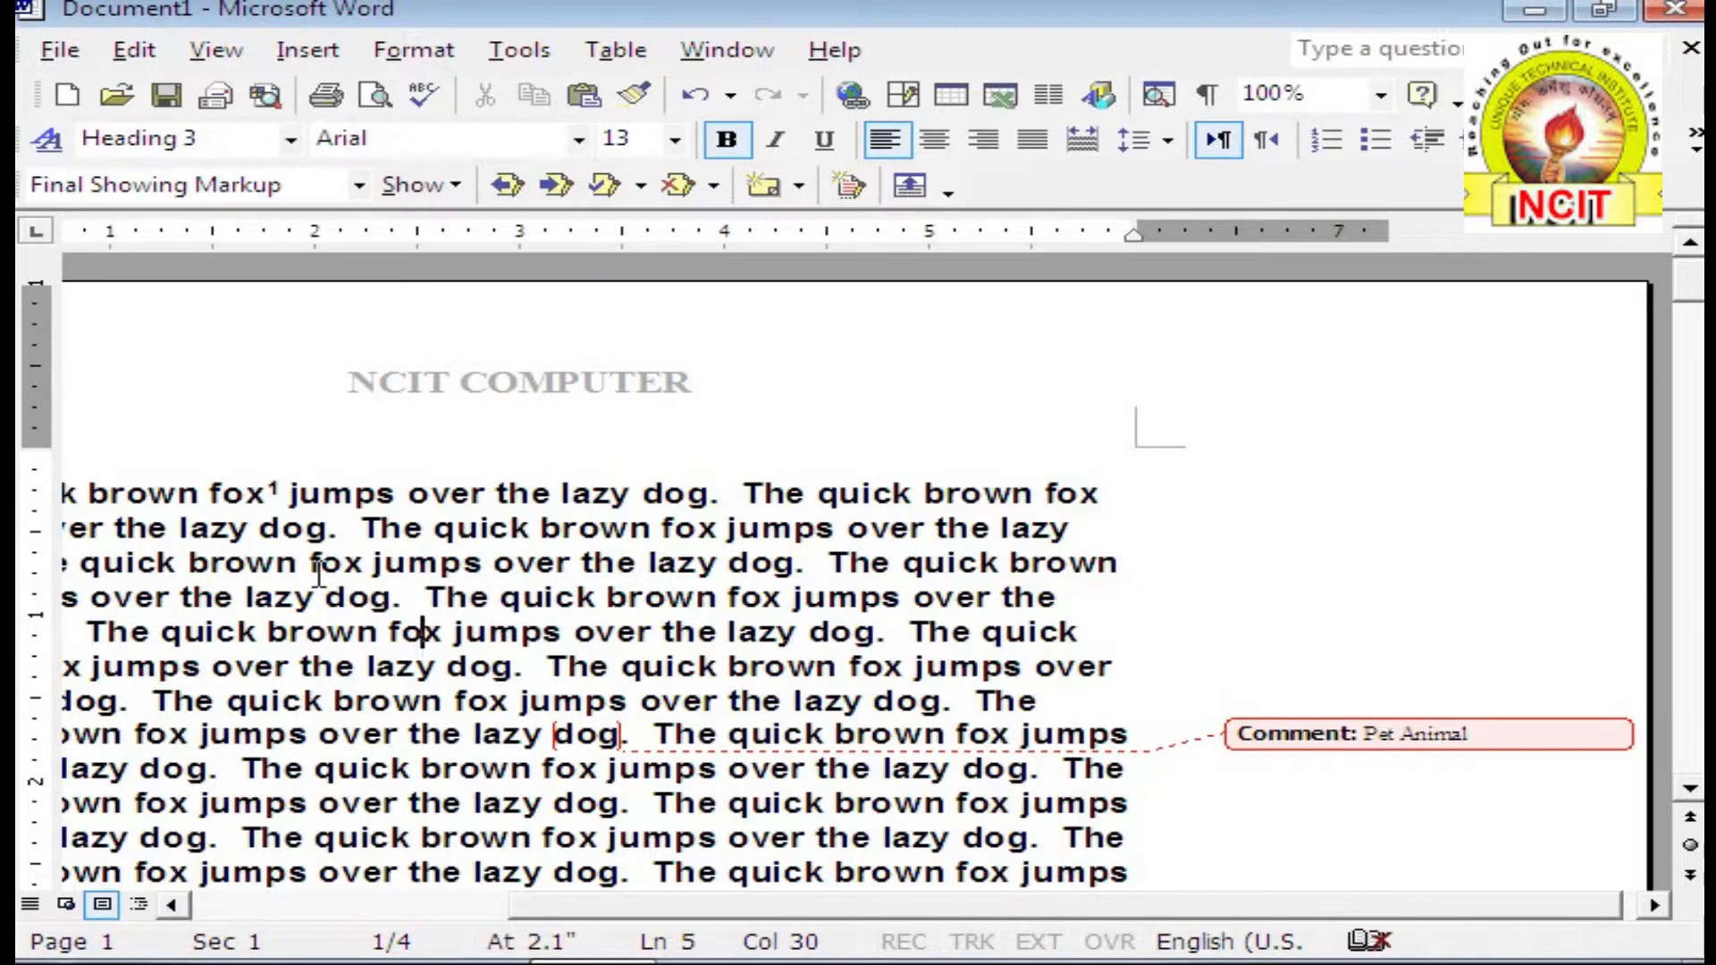
left_click(502, 734)
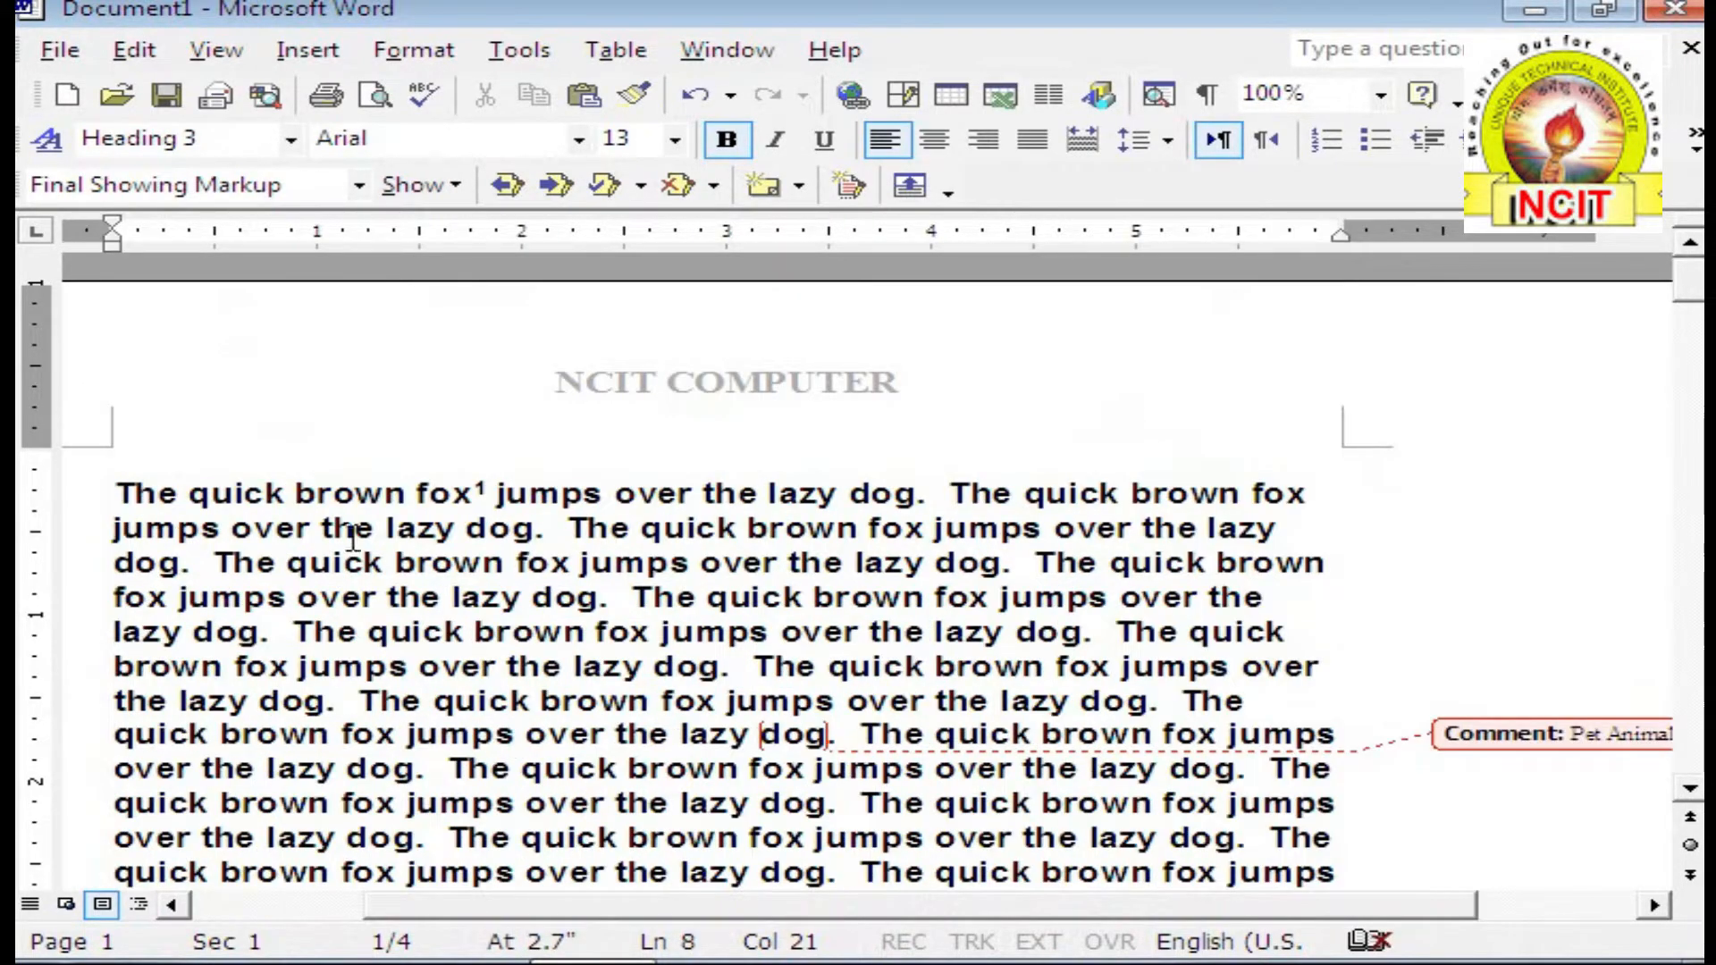
Step: View the document in Full Screen, move the floating Full Screen toolbar to mid-page, and return to the normal window
left_click(215, 54)
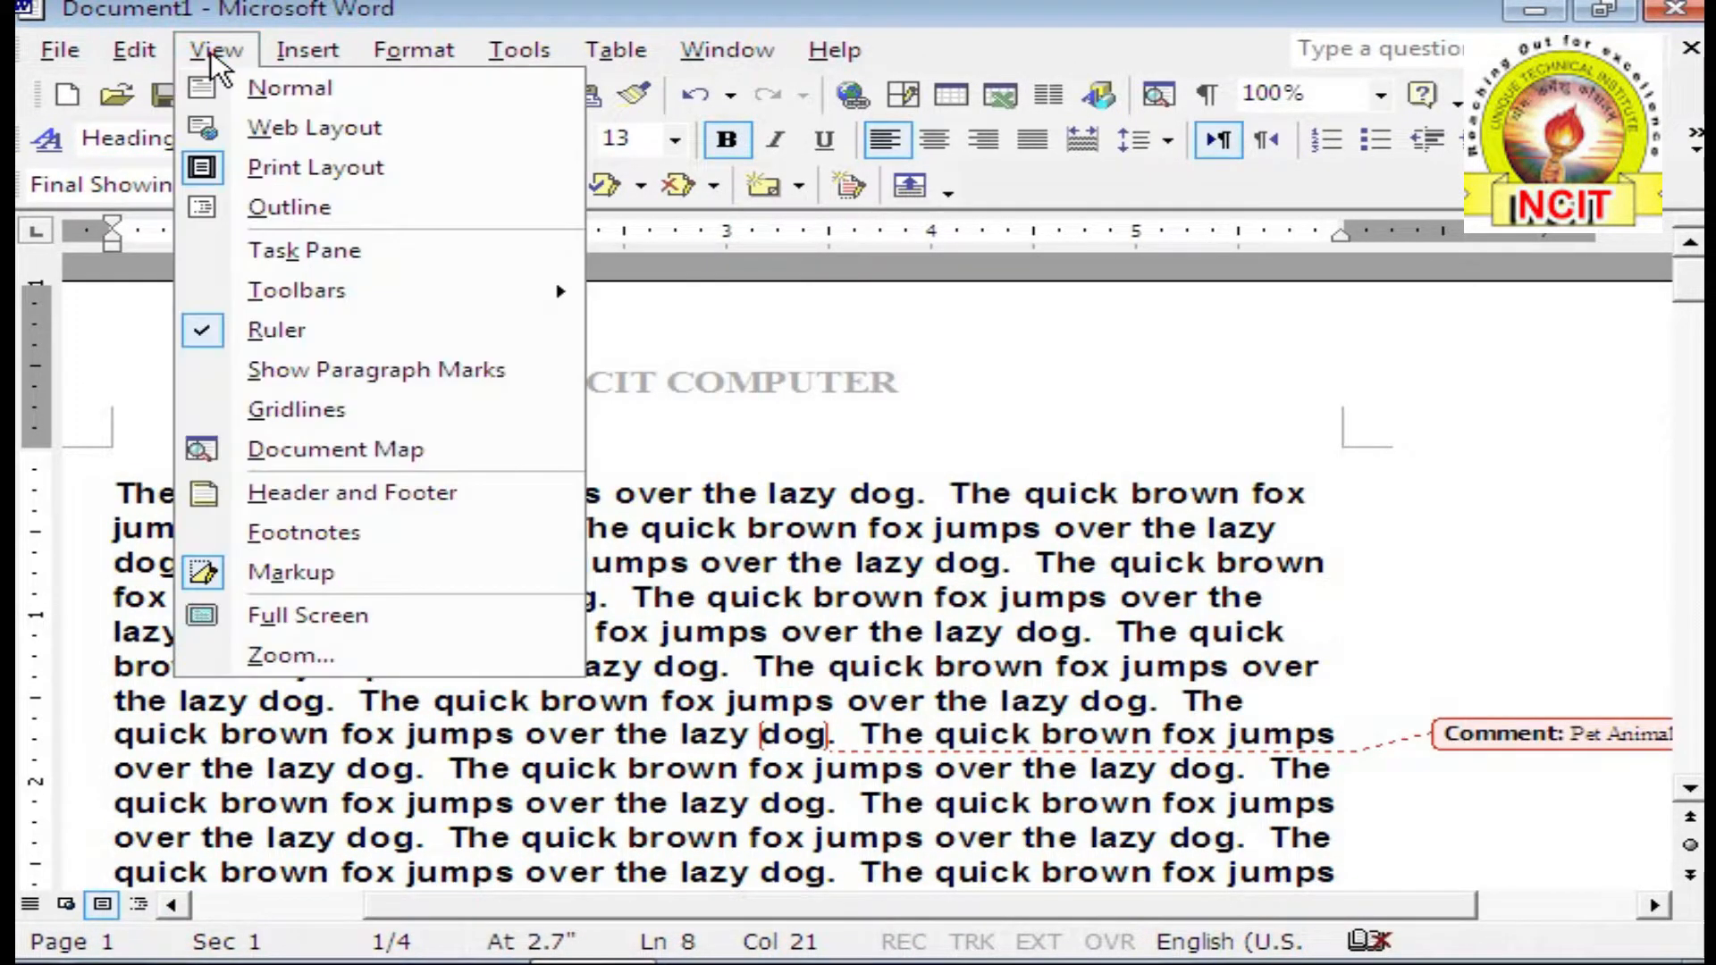
left_click(359, 621)
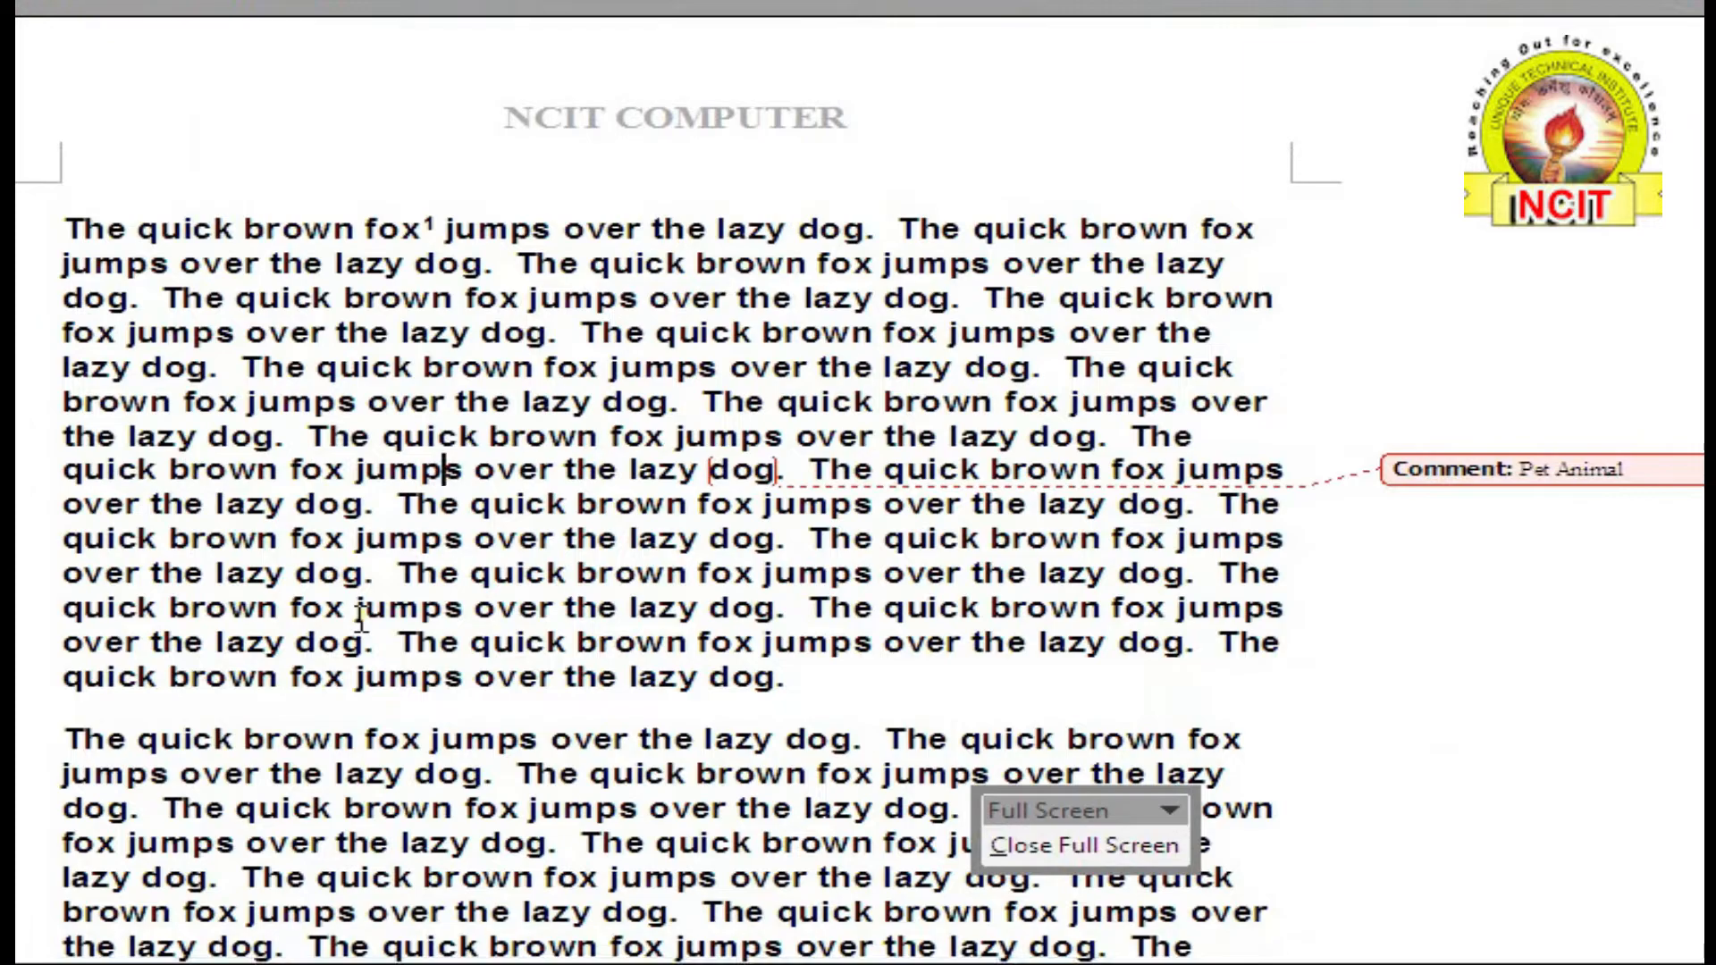
scroll(361, 607, "down", 2)
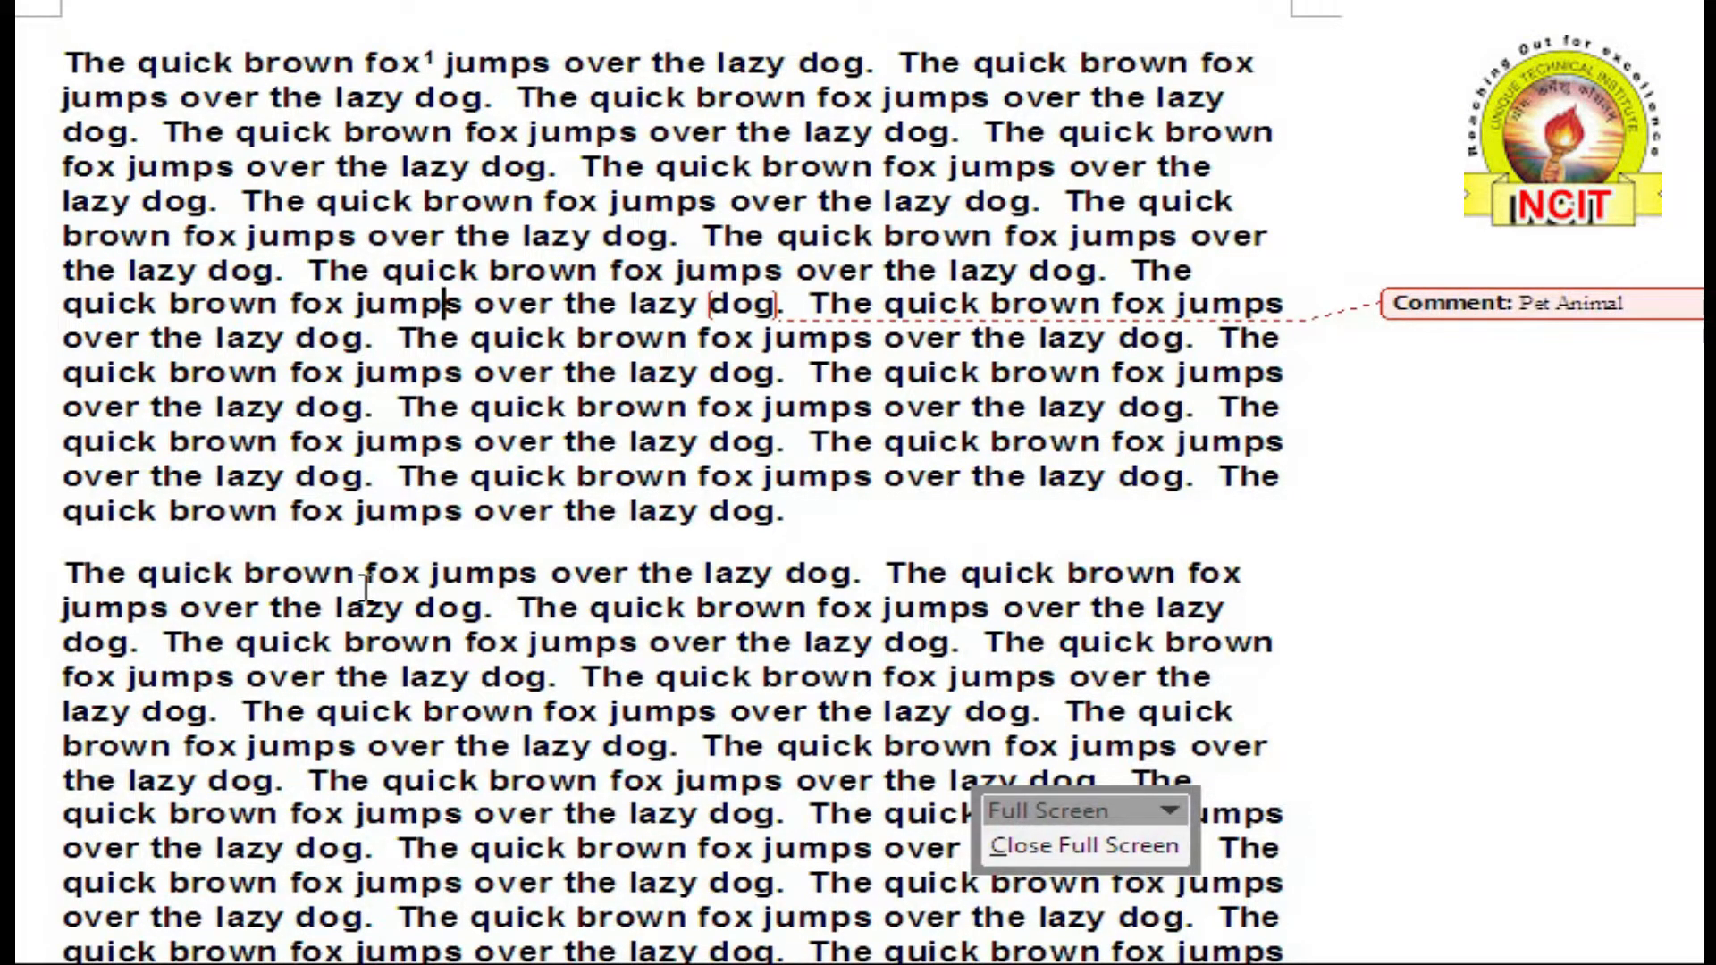
left_click_drag(1097, 813, 635, 507)
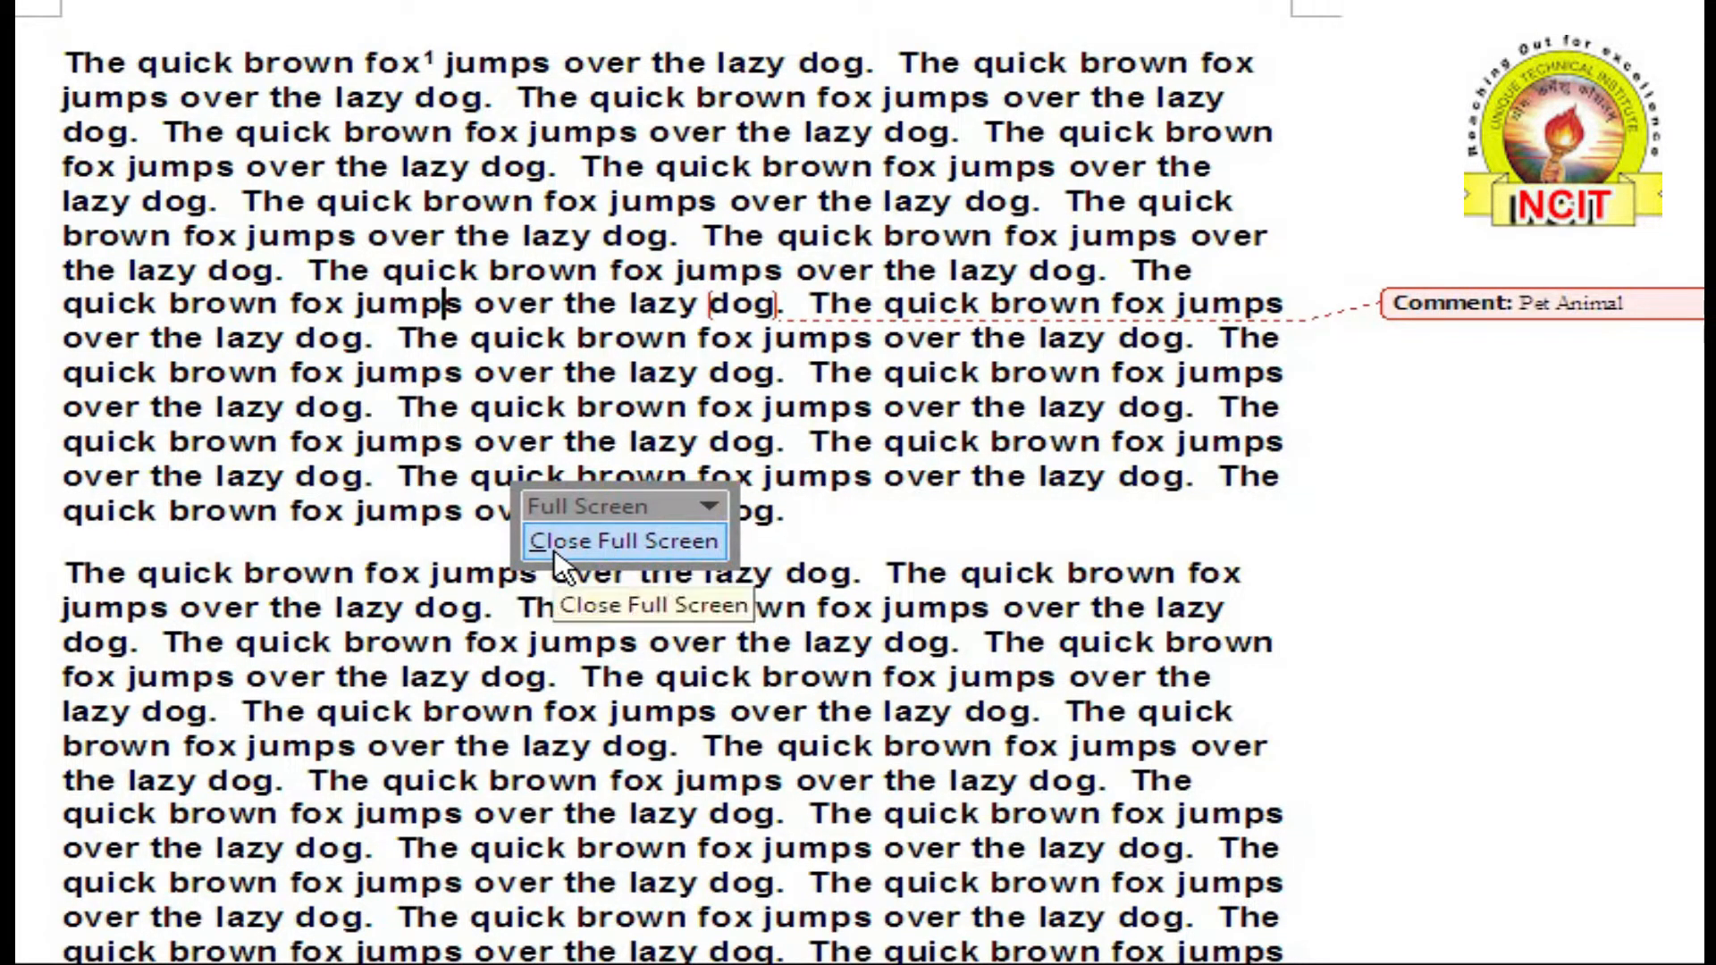
left_click(635, 540)
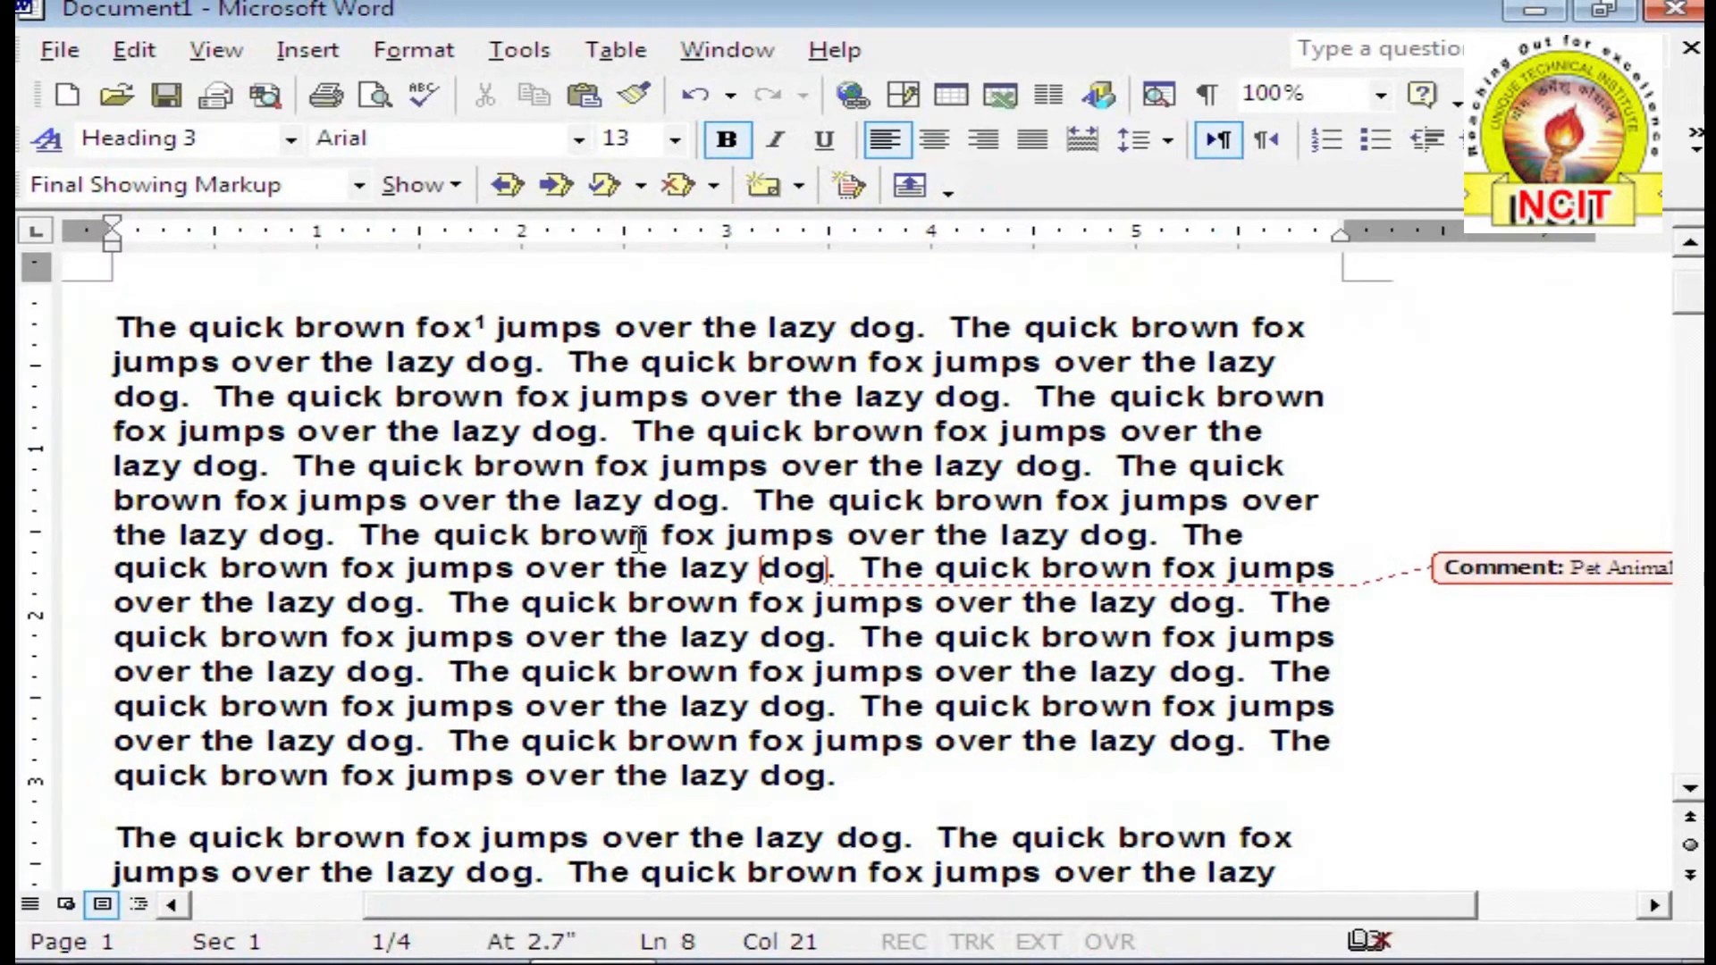
left_click(576, 625)
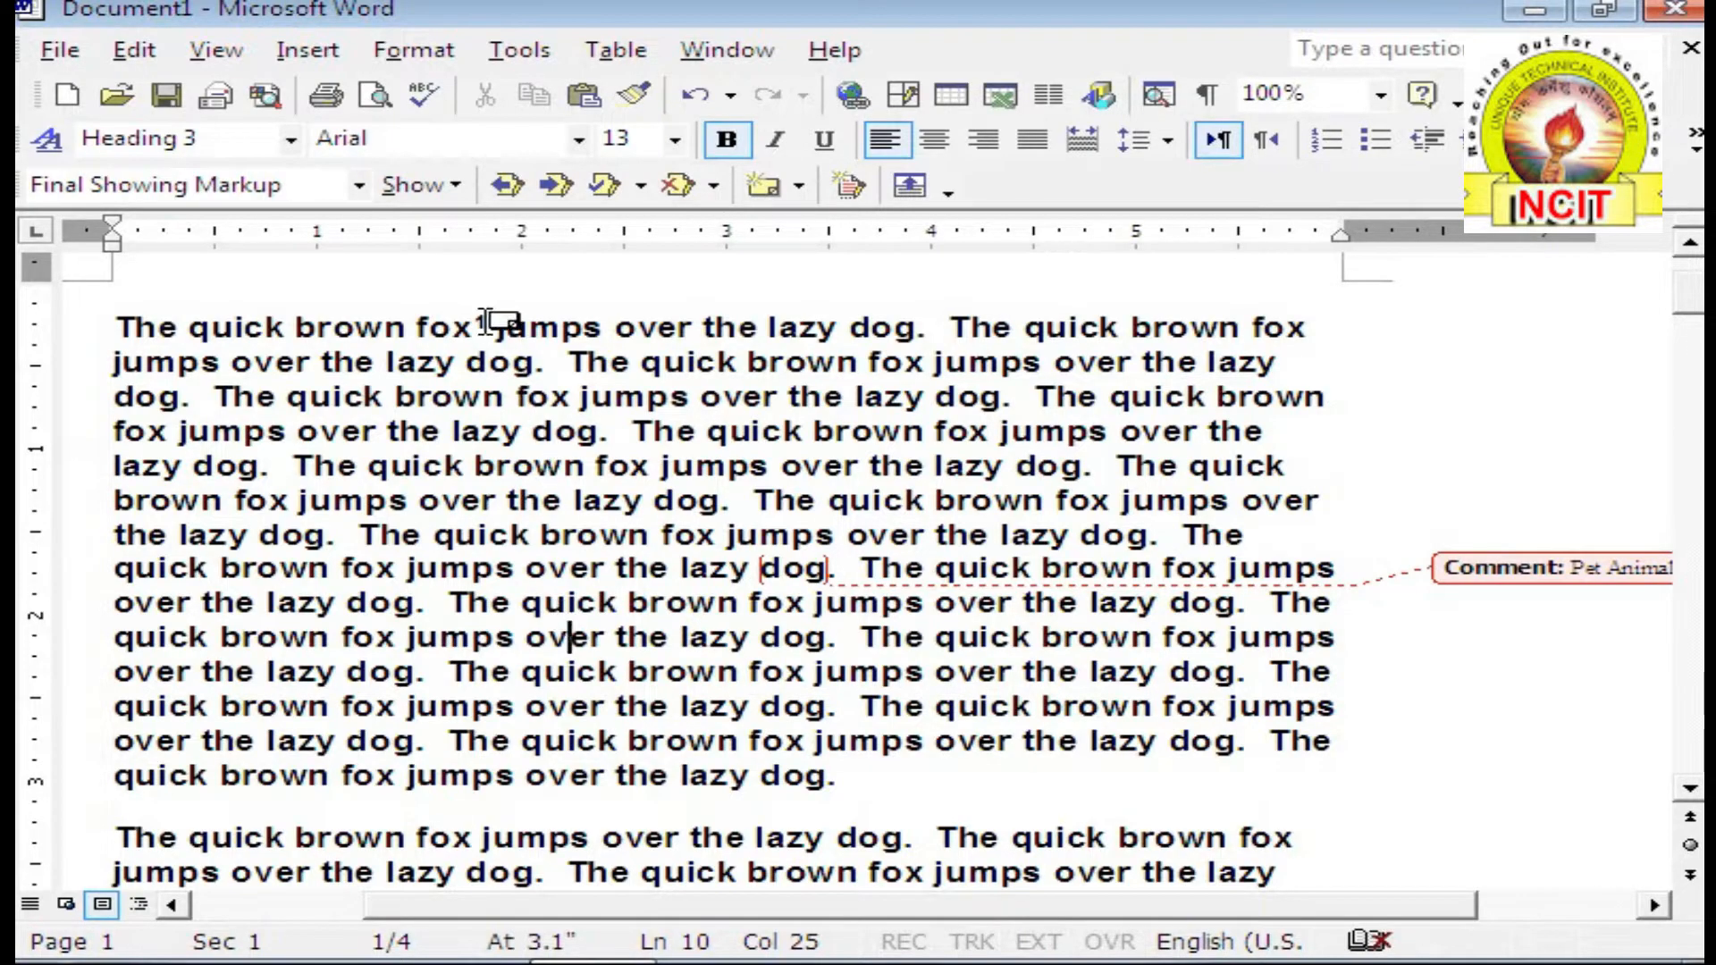
Step: Move the Zoom dialog aside and set the document zoom to 200%
left_click(218, 51)
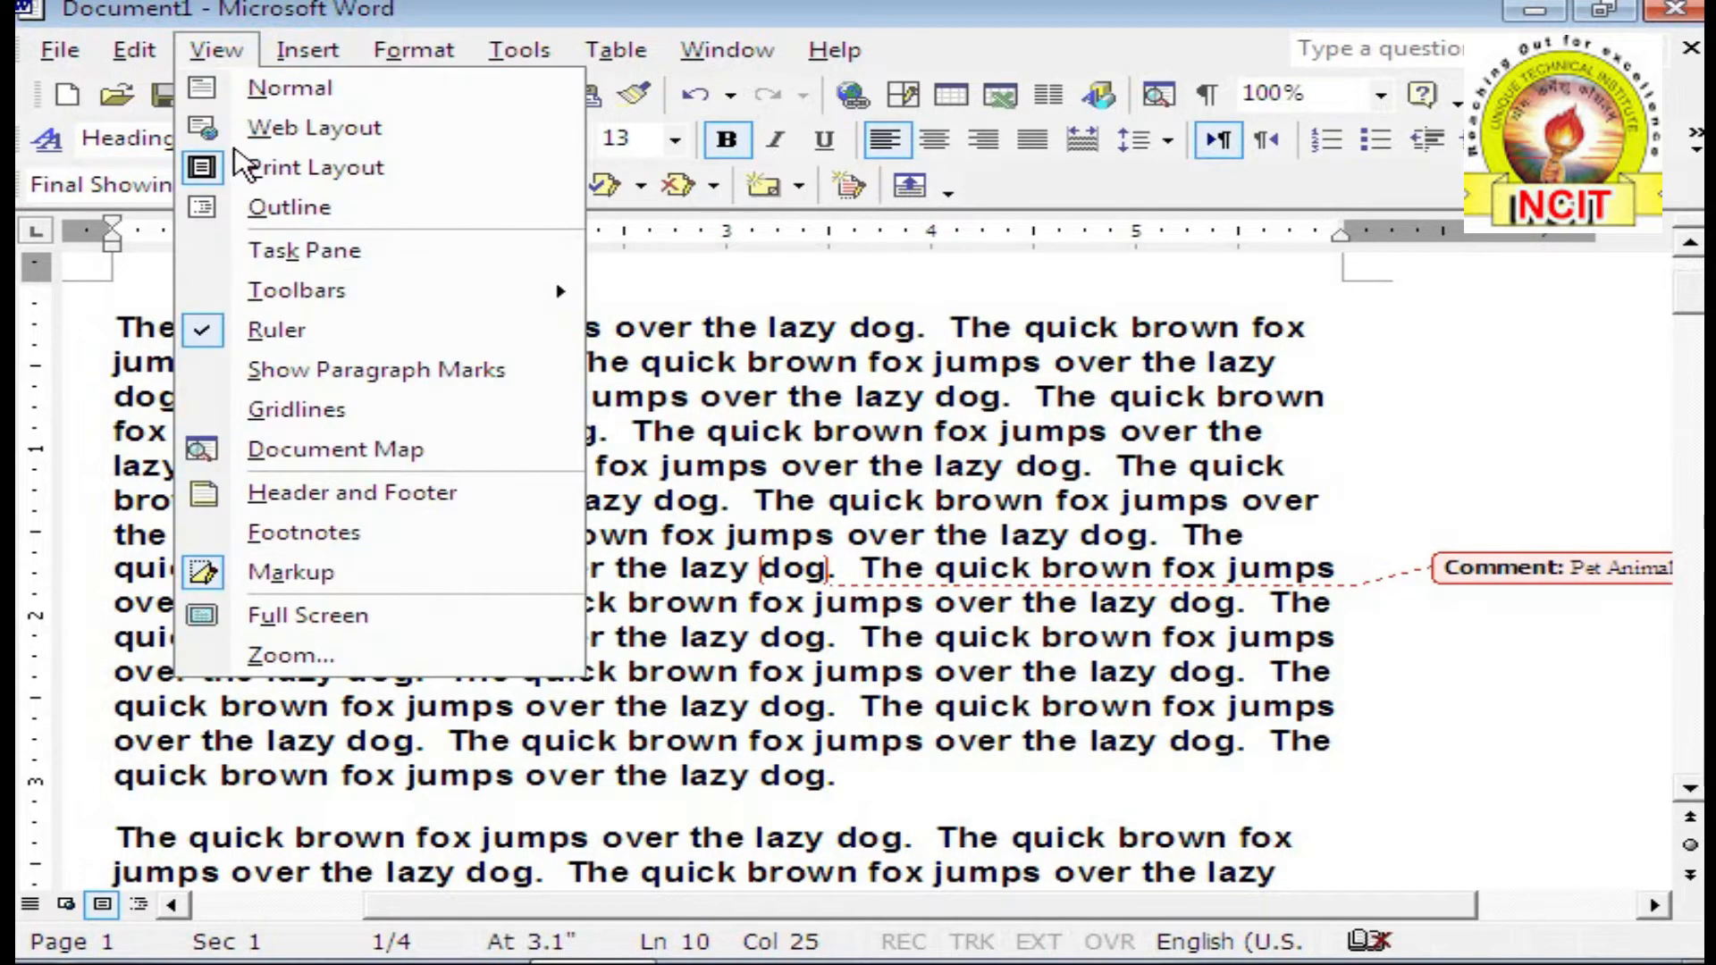
left_click(347, 671)
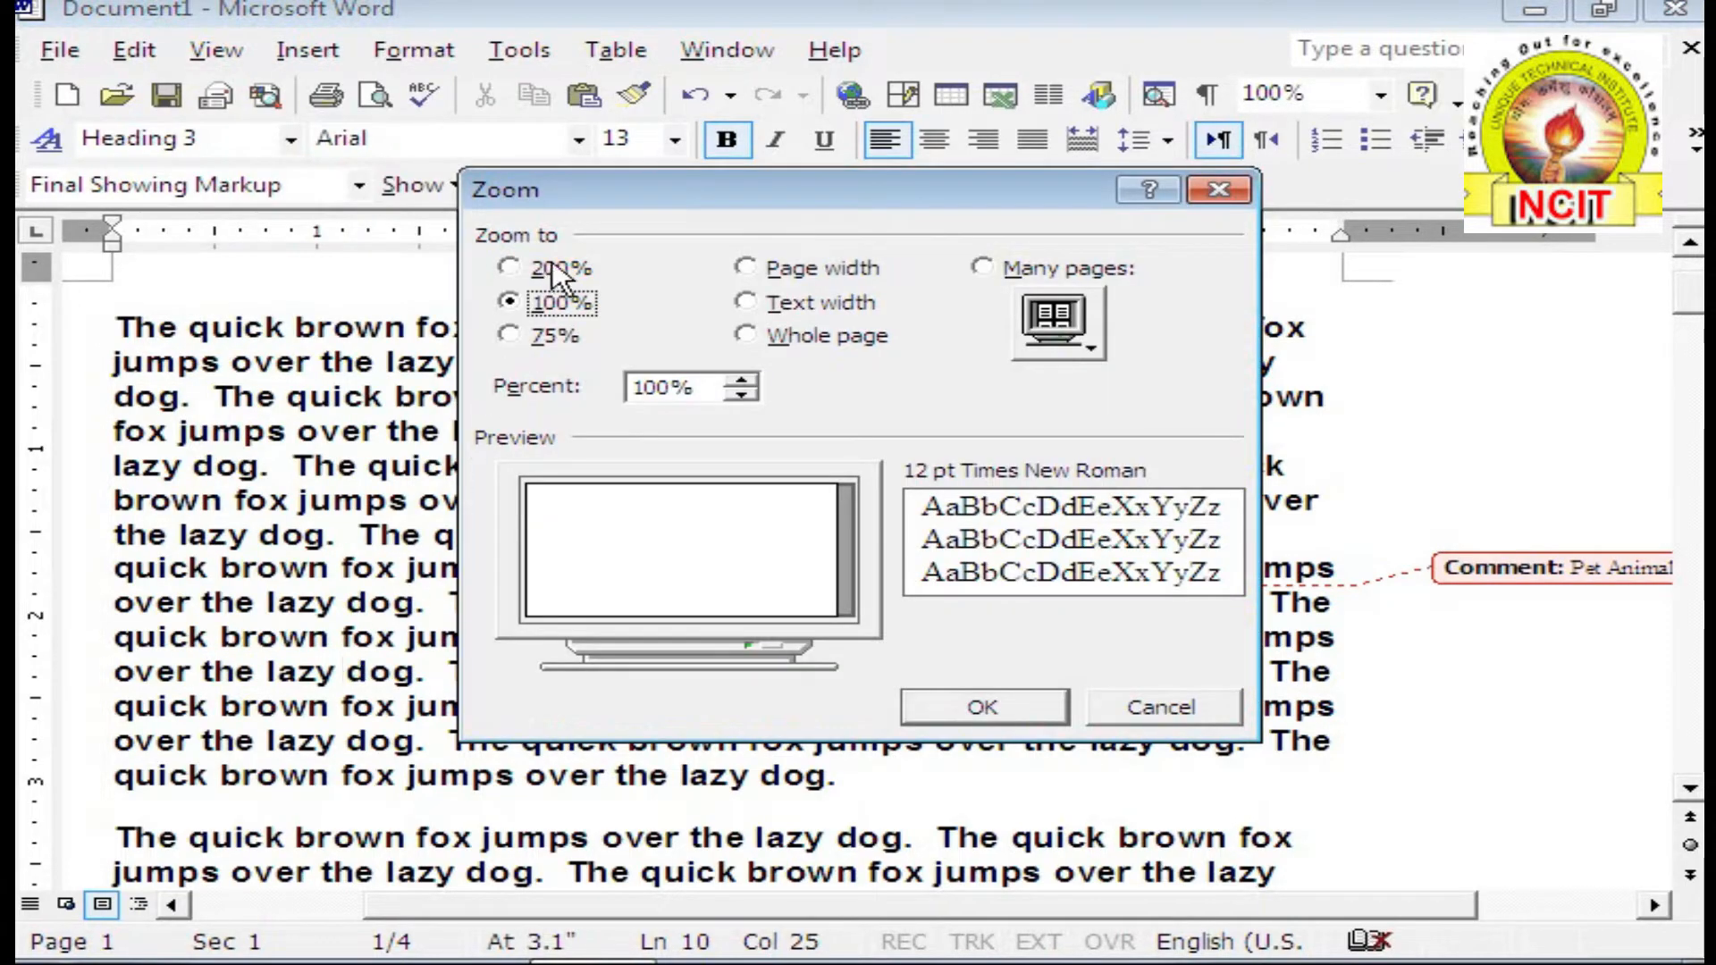
left_click_drag(576, 195, 431, 298)
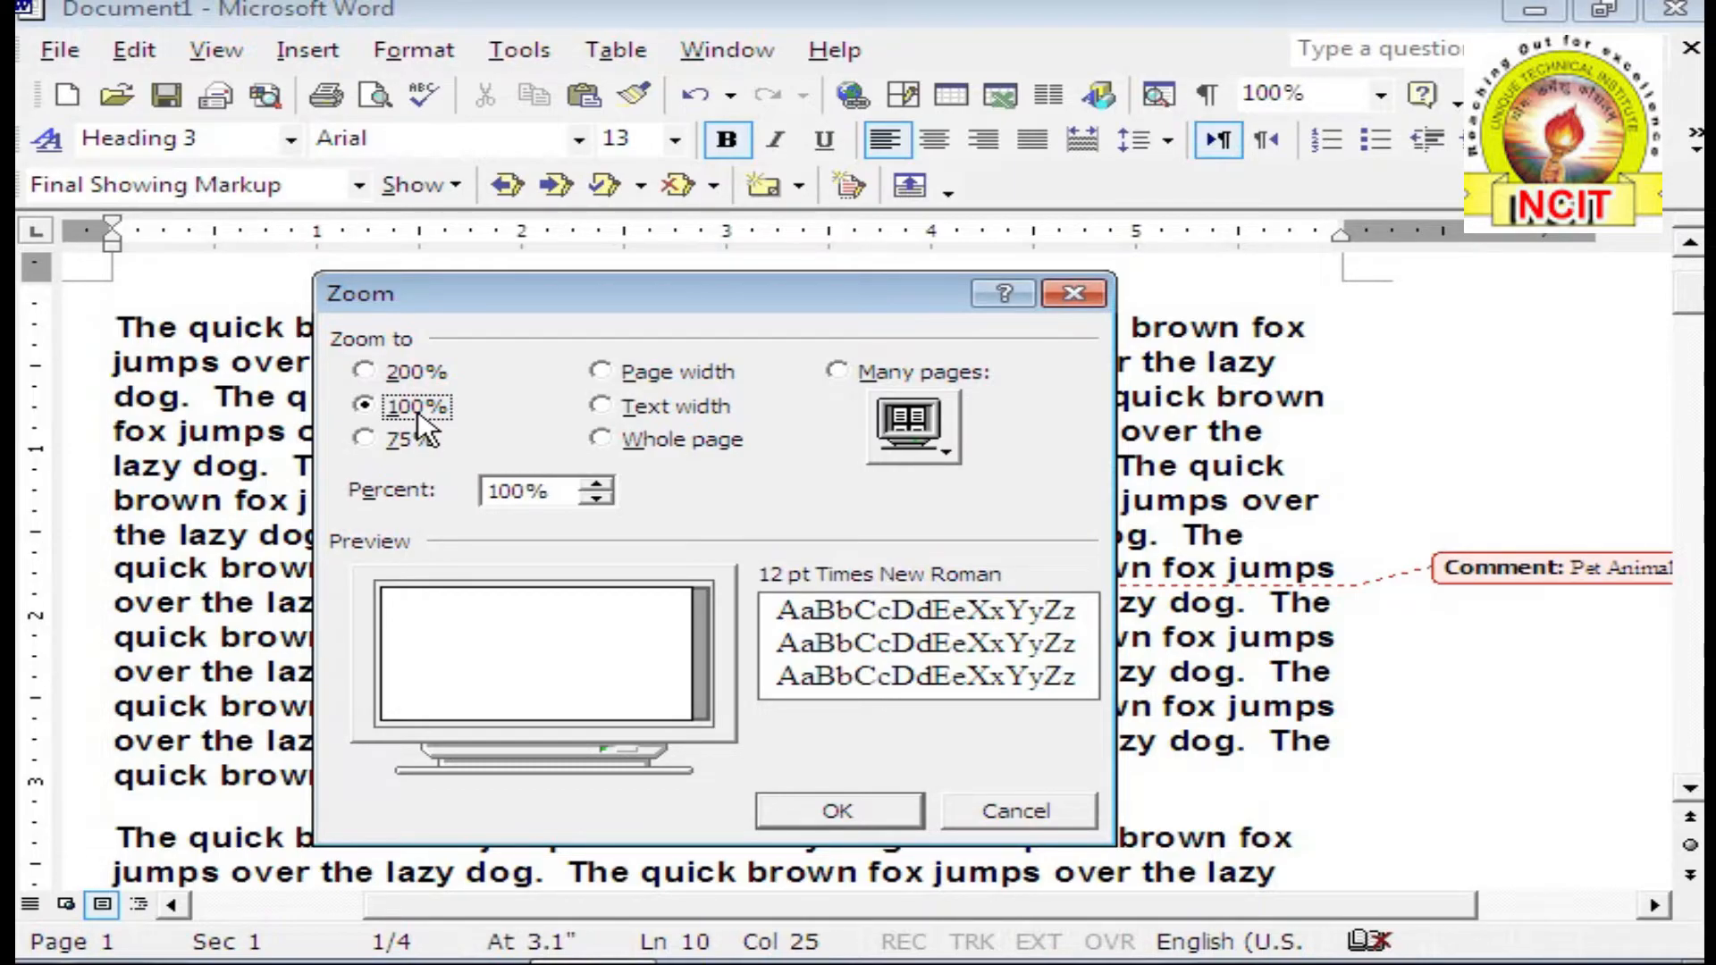
left_click(416, 373)
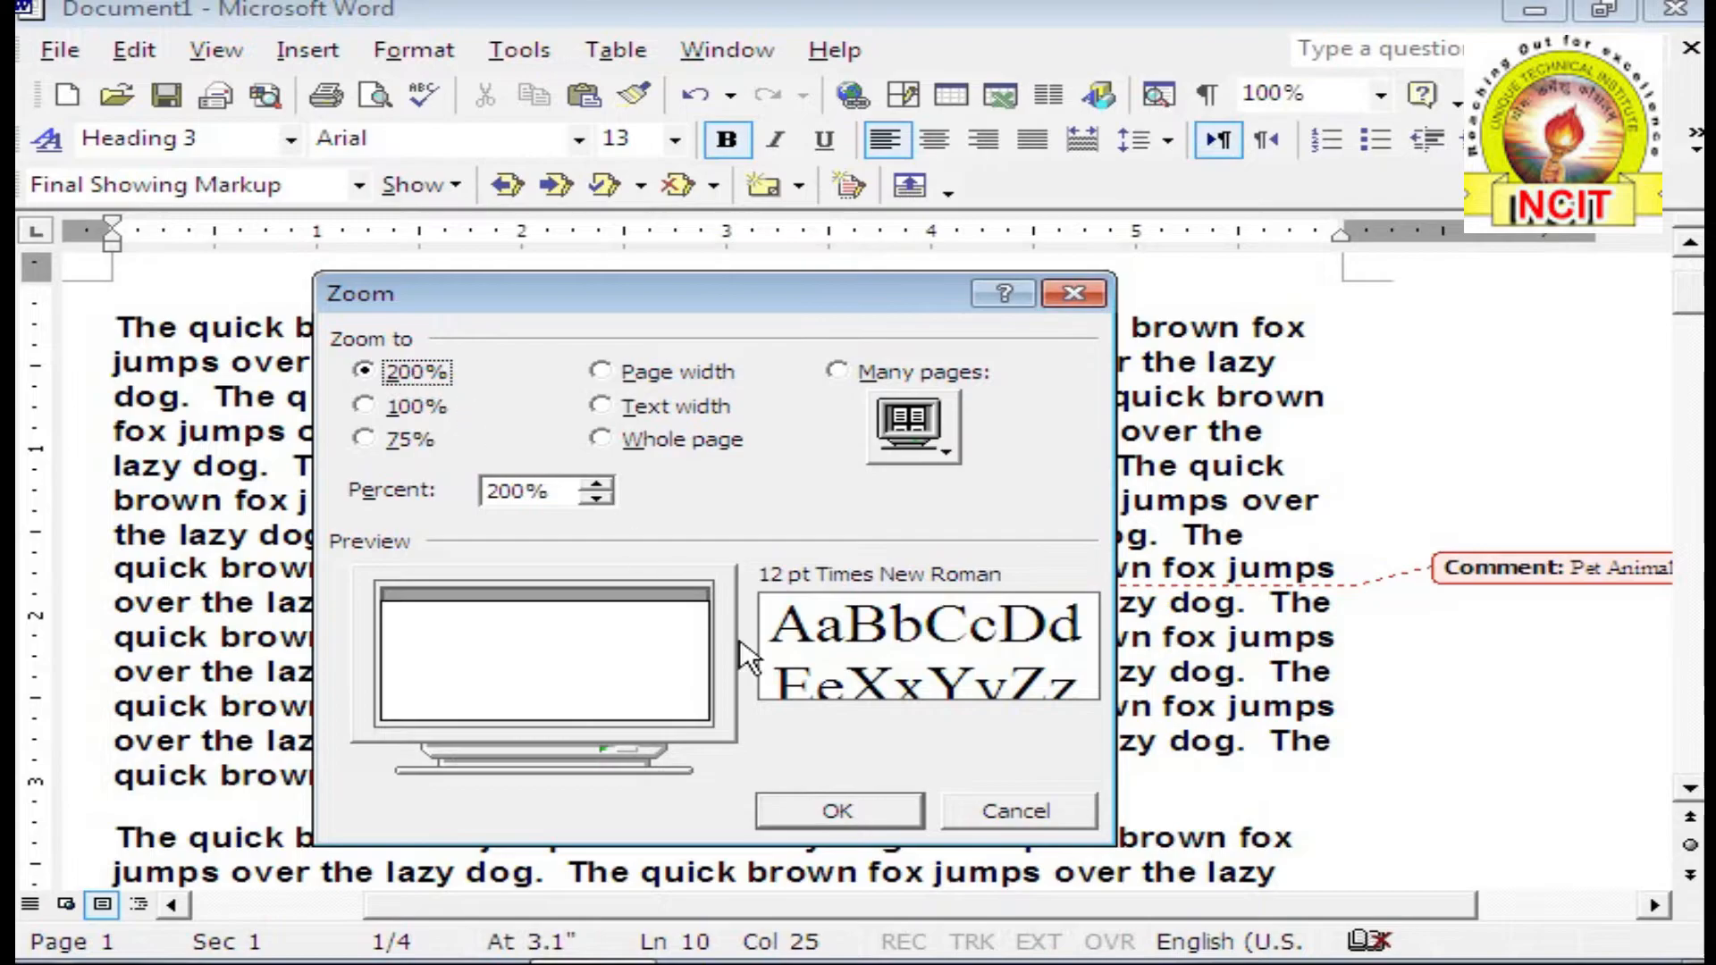
left_click(837, 811)
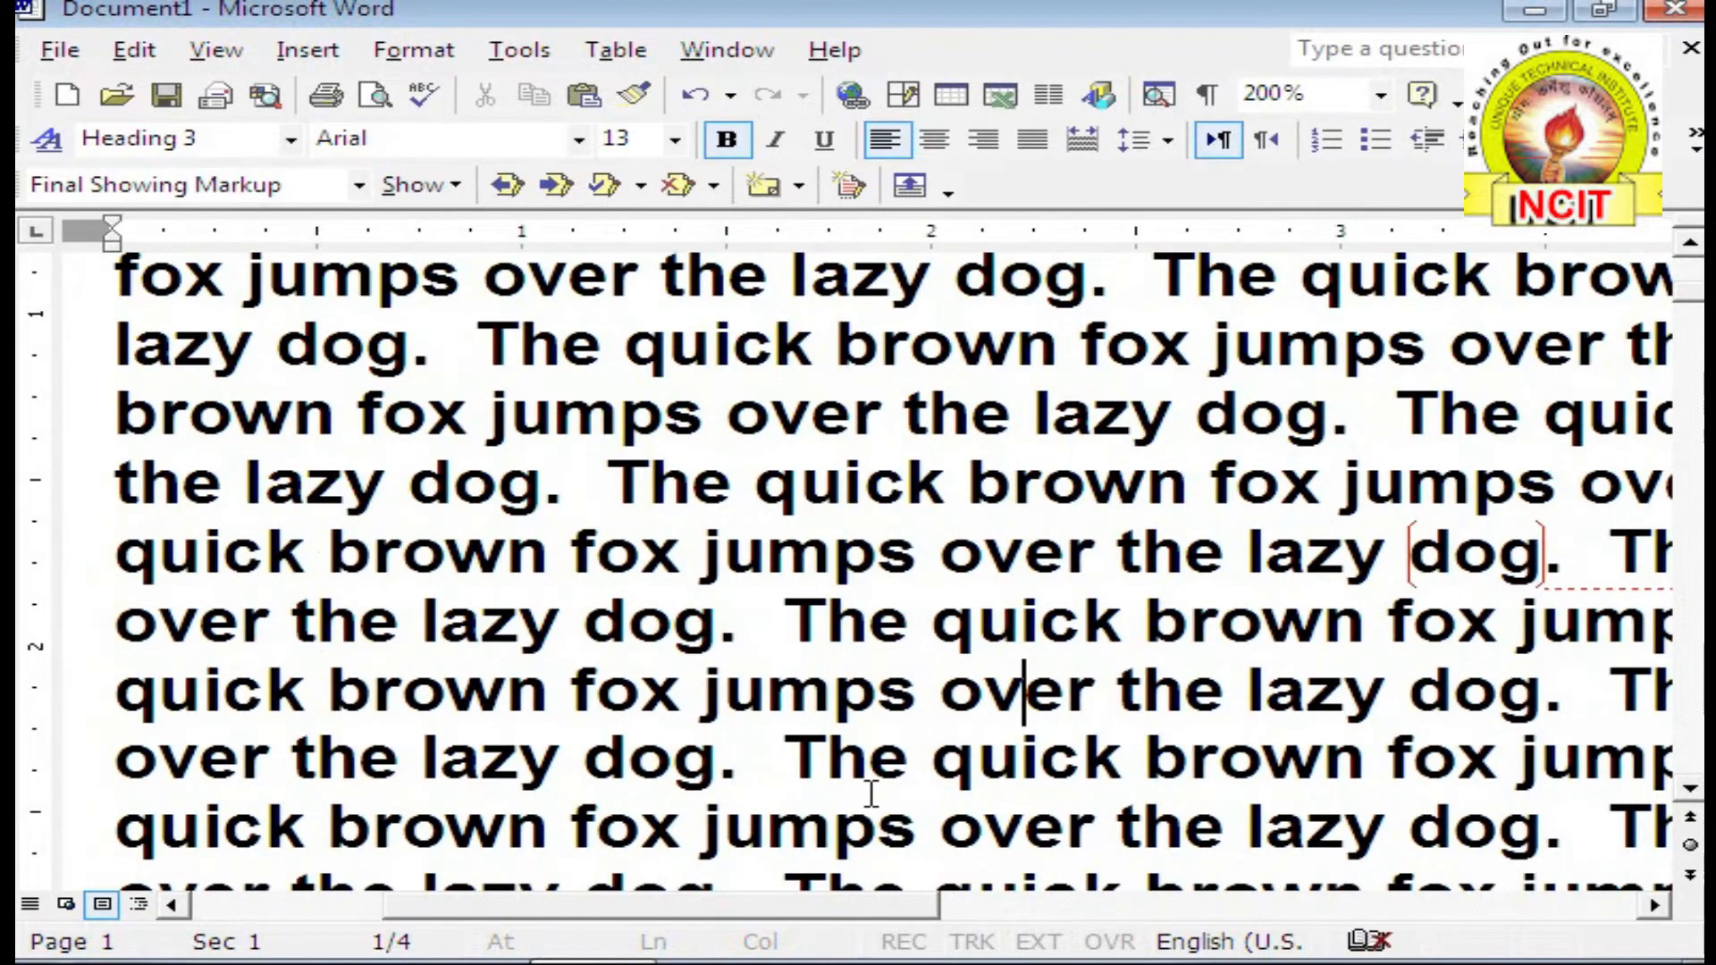
Step: Raise the zoom percentage to 500% and view the enlarged text on page 1
left_click(217, 54)
left_click(291, 655)
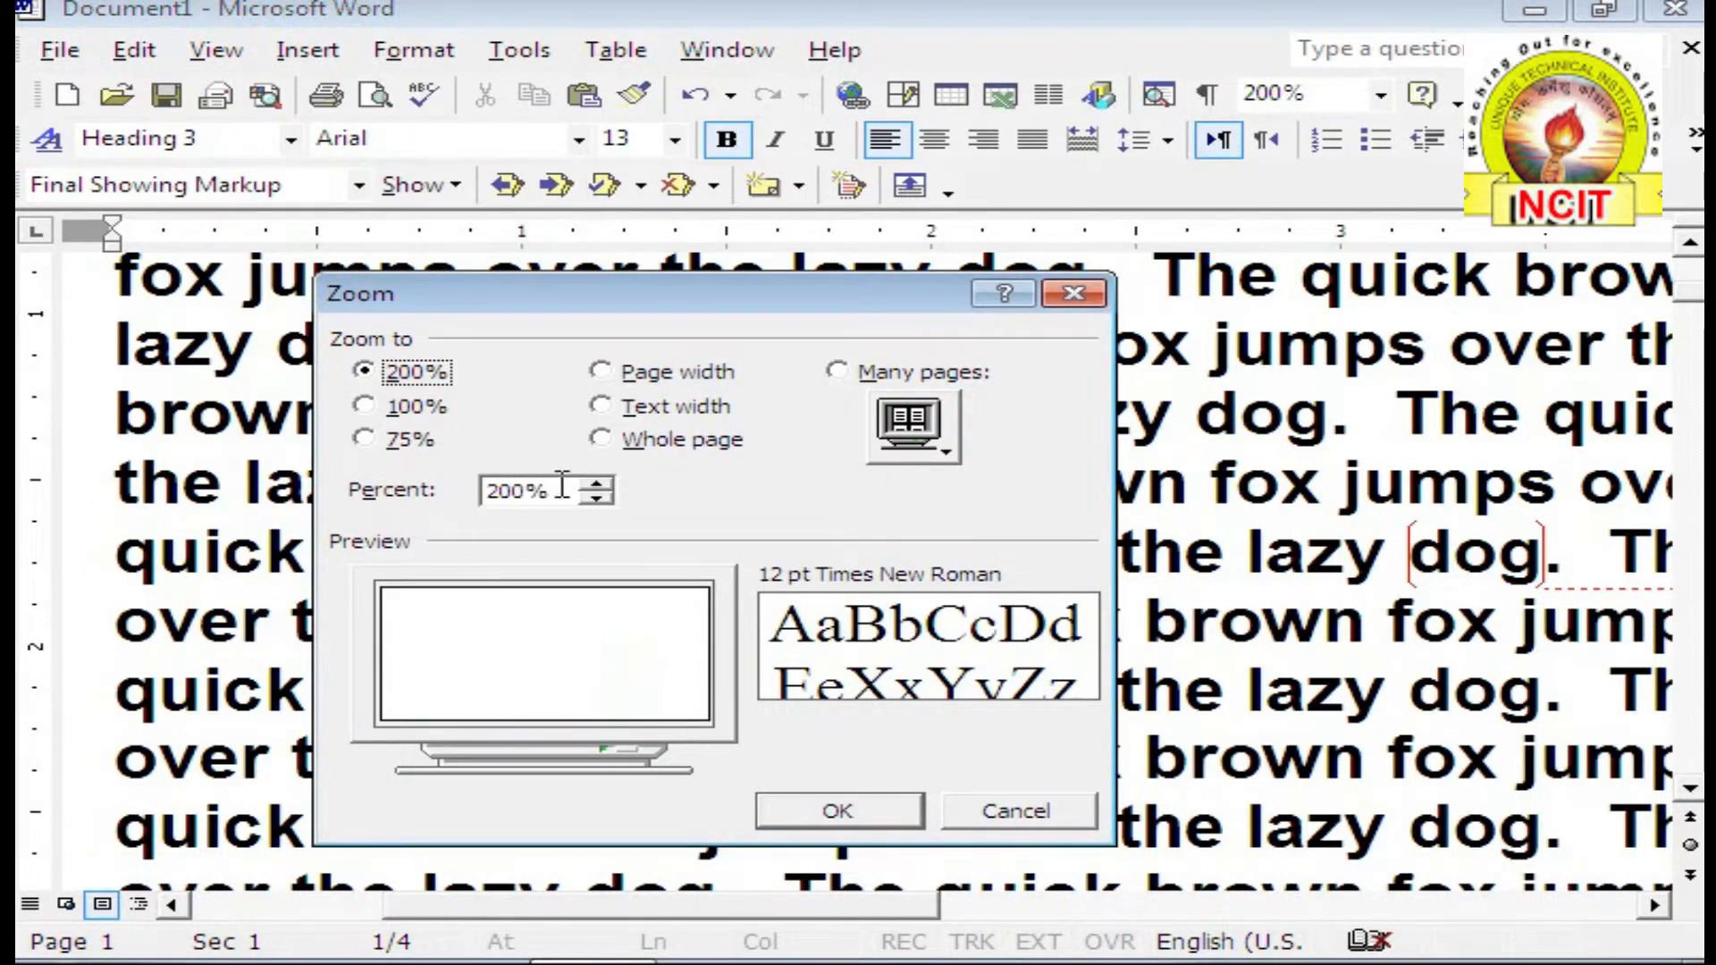
left_click(594, 484)
left_click(595, 484)
left_click(595, 483)
left_click(595, 484)
left_click(596, 484)
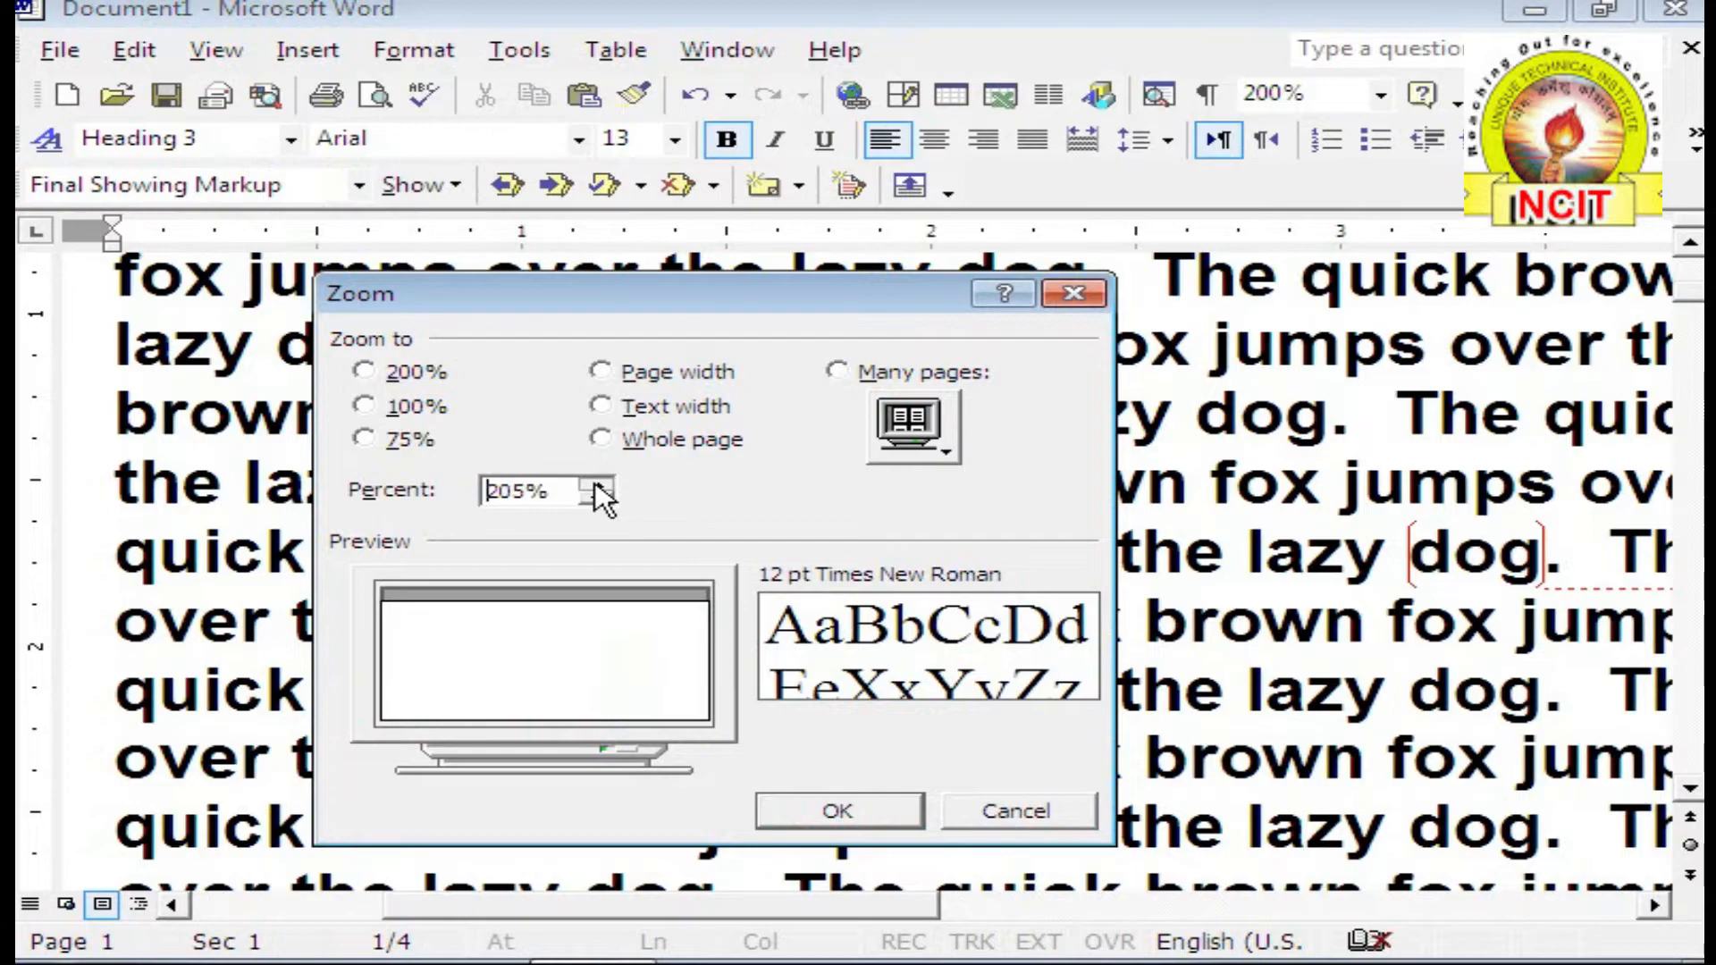
left_click(595, 483)
left_click(596, 484)
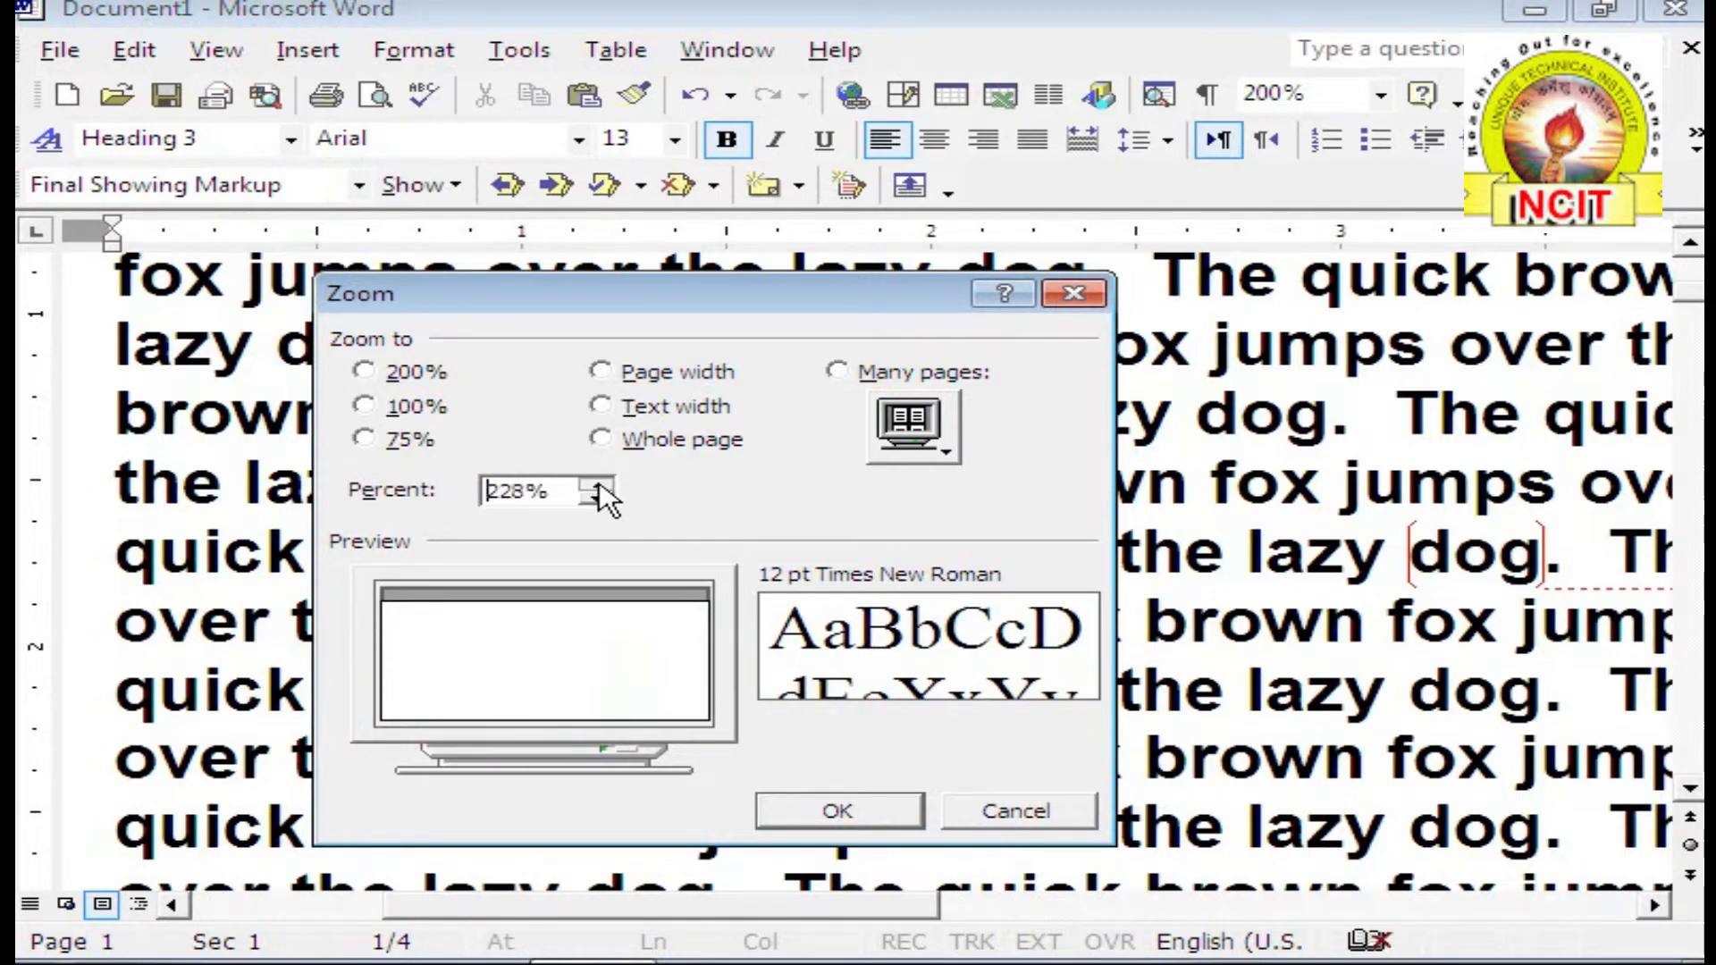
left_click(596, 484)
left_click(596, 484)
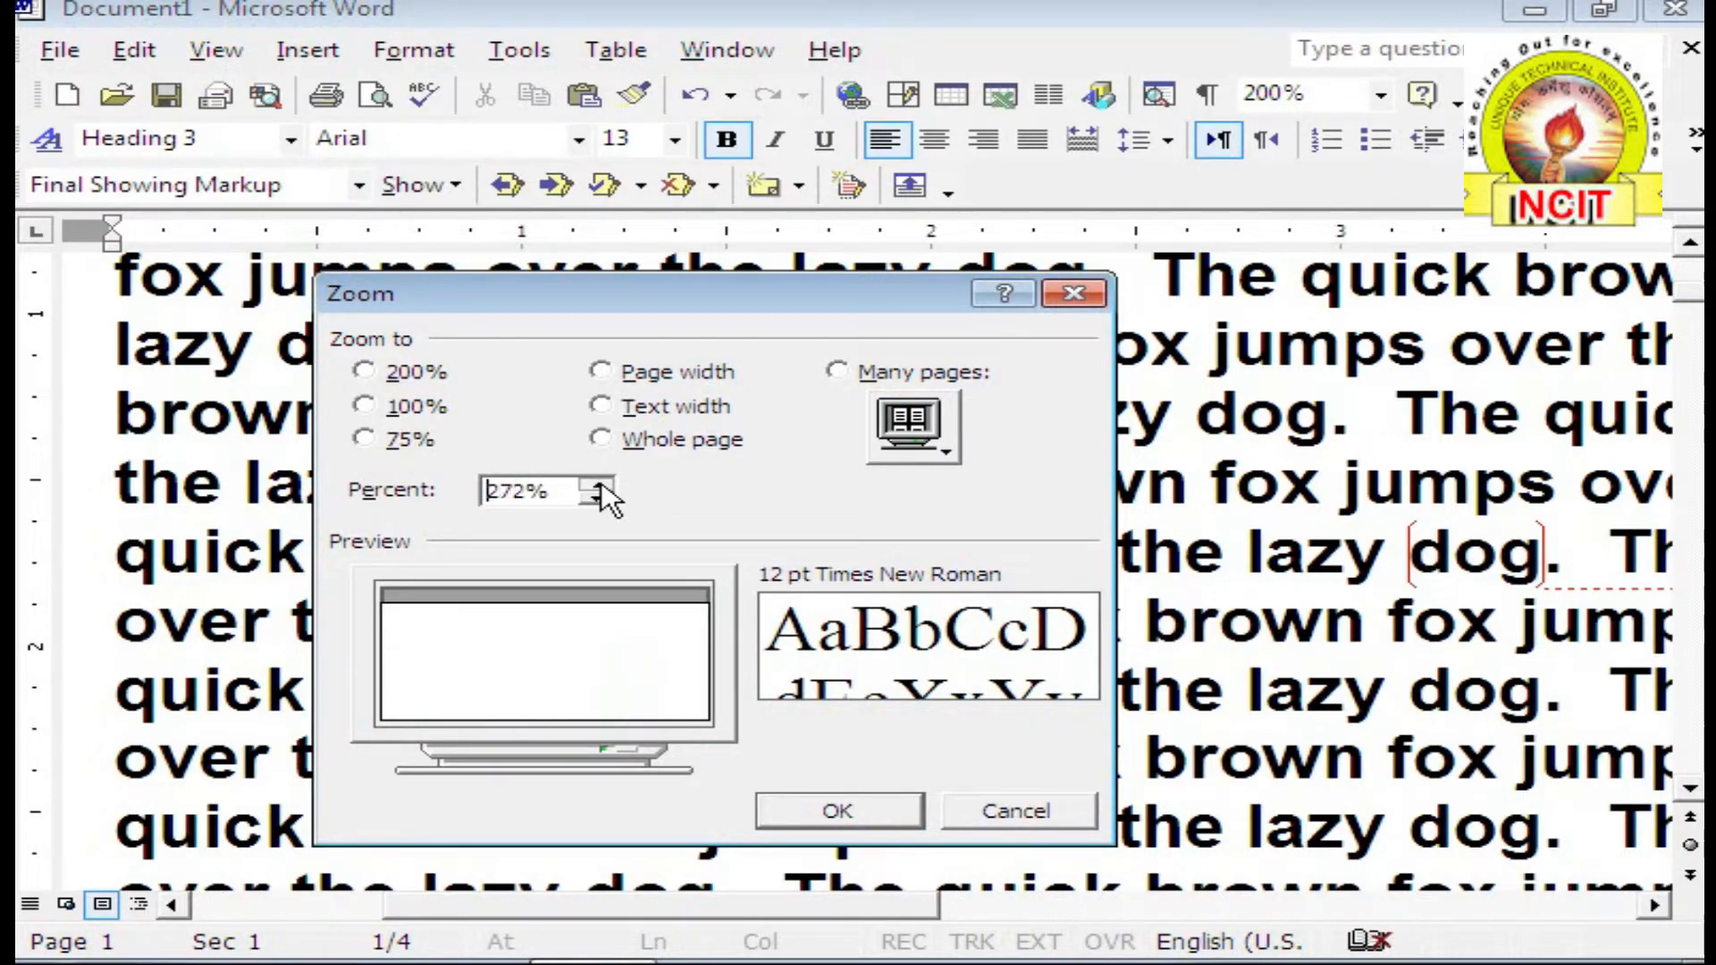
left_click(596, 484)
left_click(597, 485)
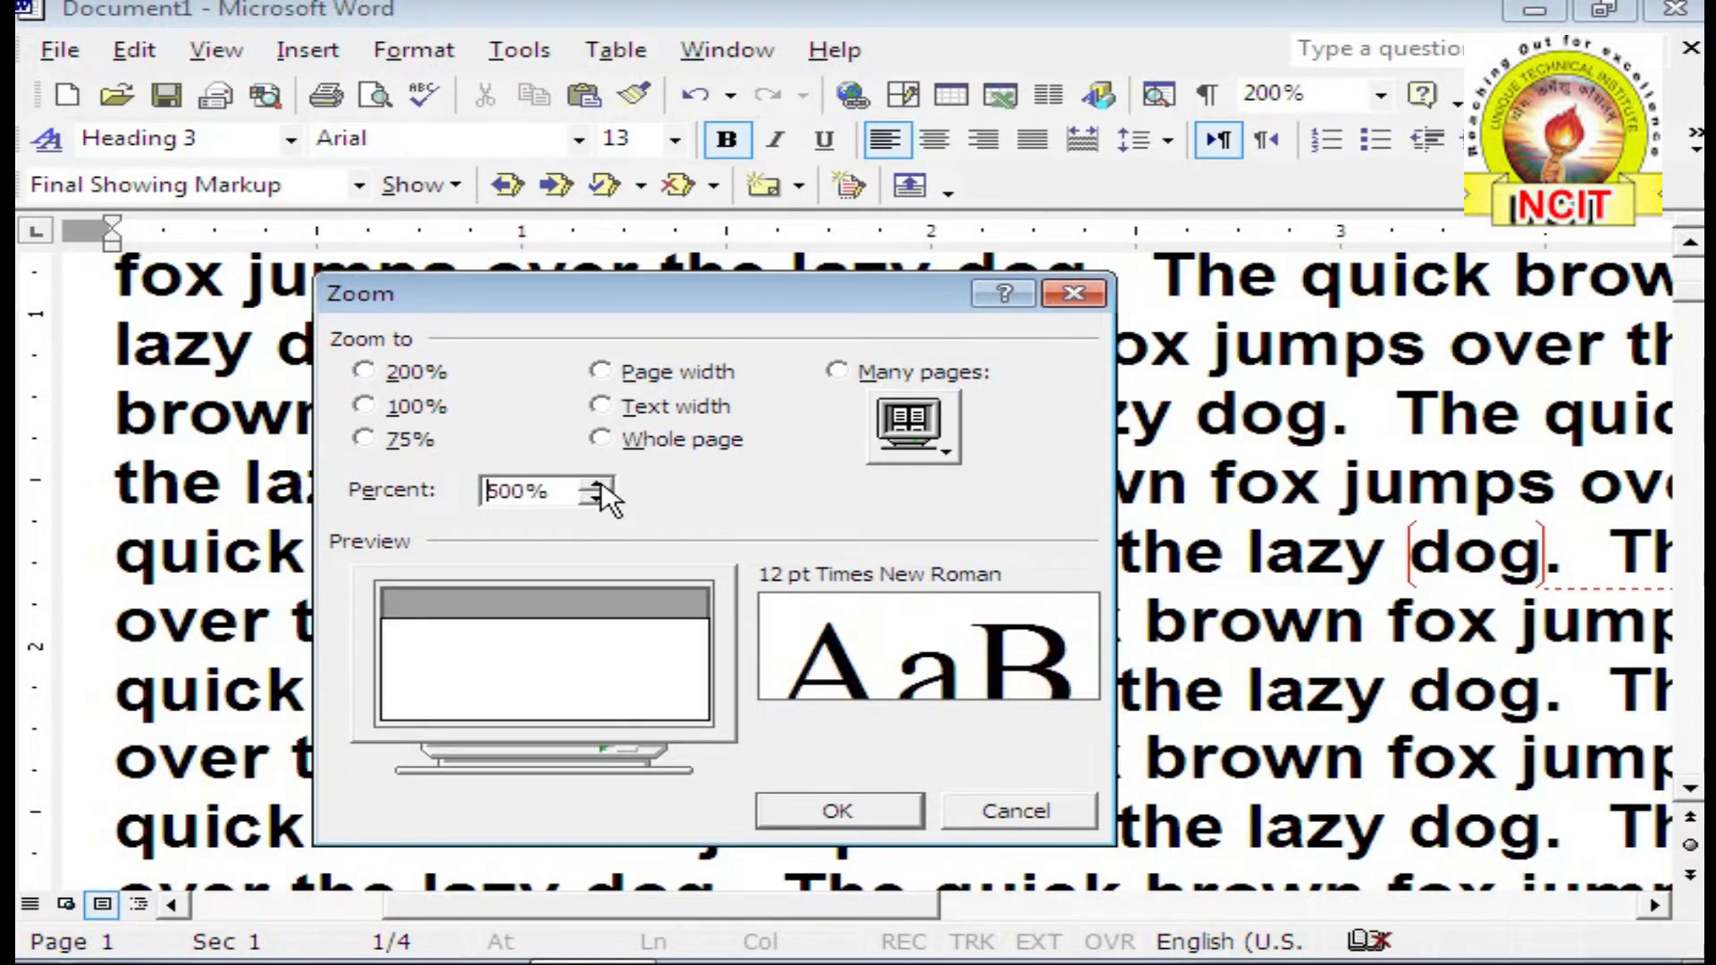
left_click(880, 811)
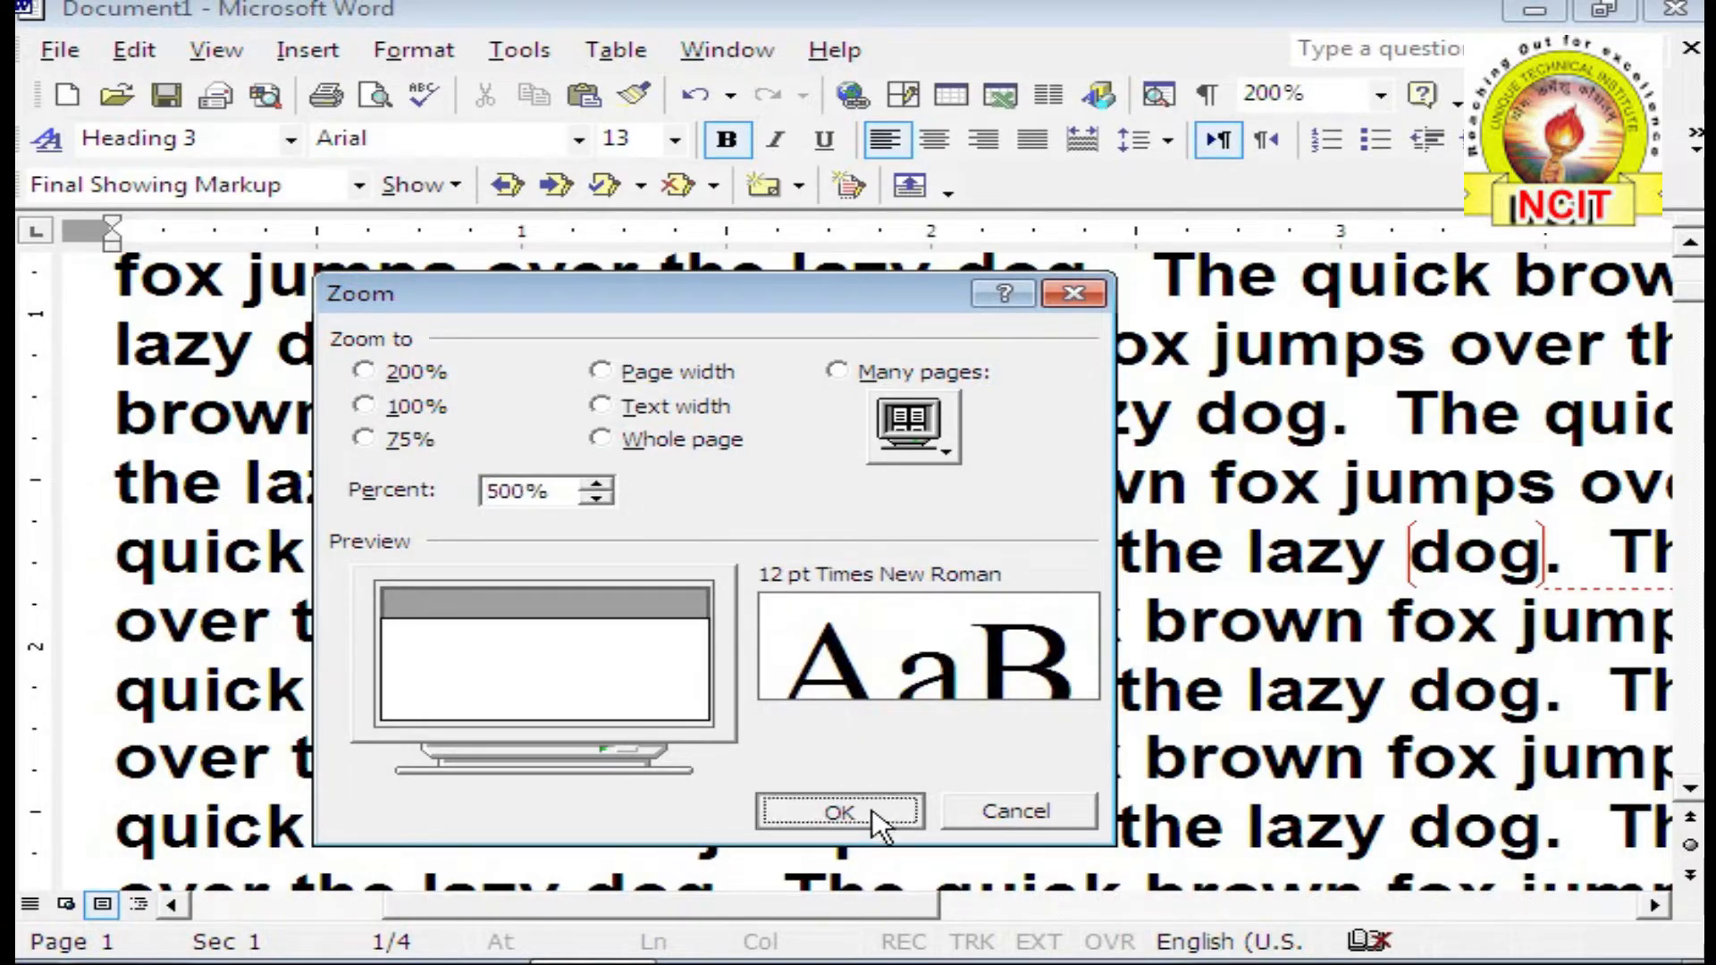
scroll(742, 683, "down", 2)
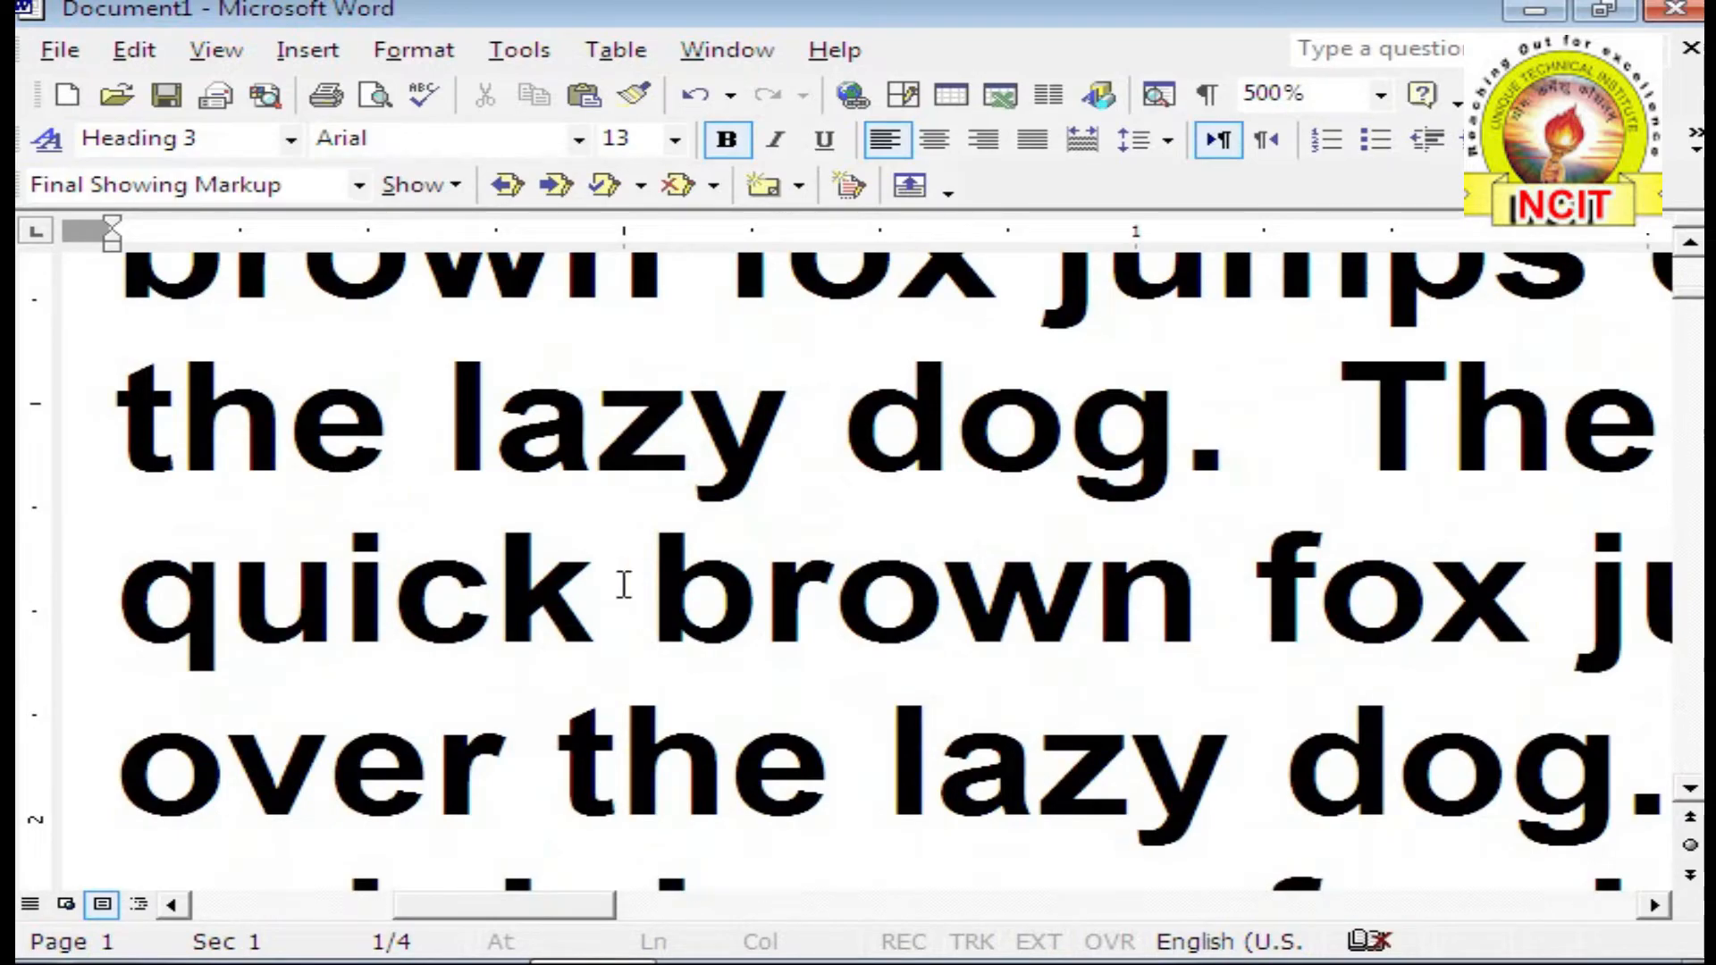
Step: Start from the 75% zoom preset, lower the percentage to 10%, and apply it to the document
left_click(225, 50)
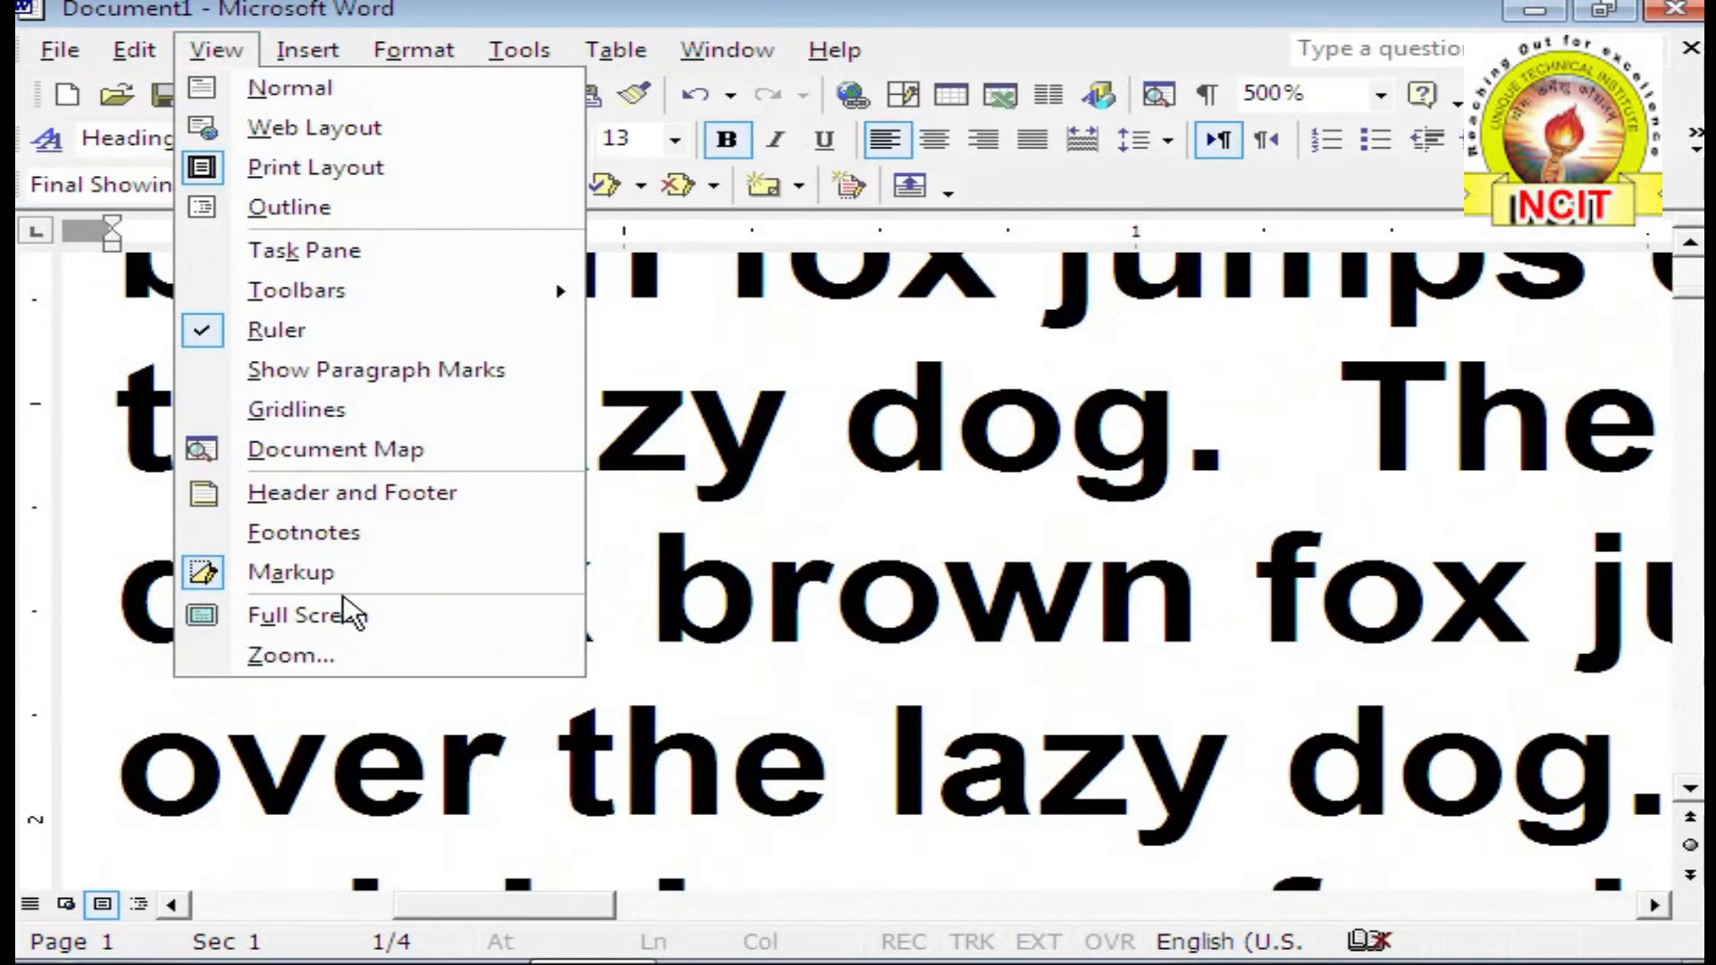
left_click(352, 661)
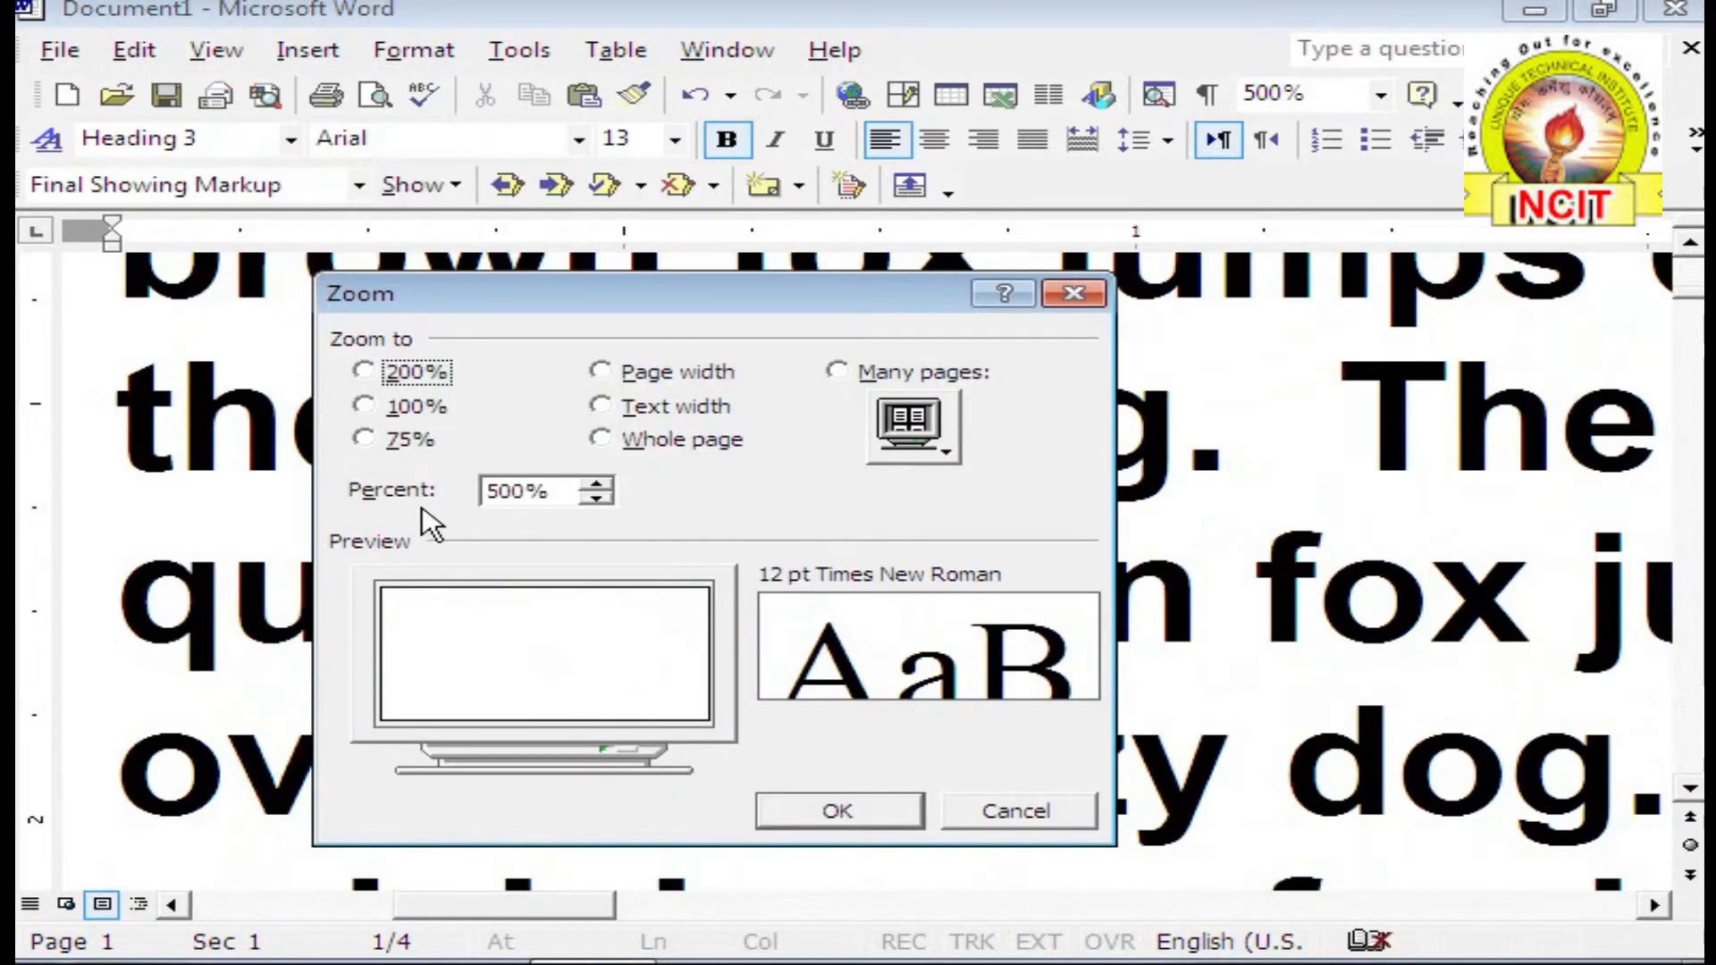
left_click(397, 440)
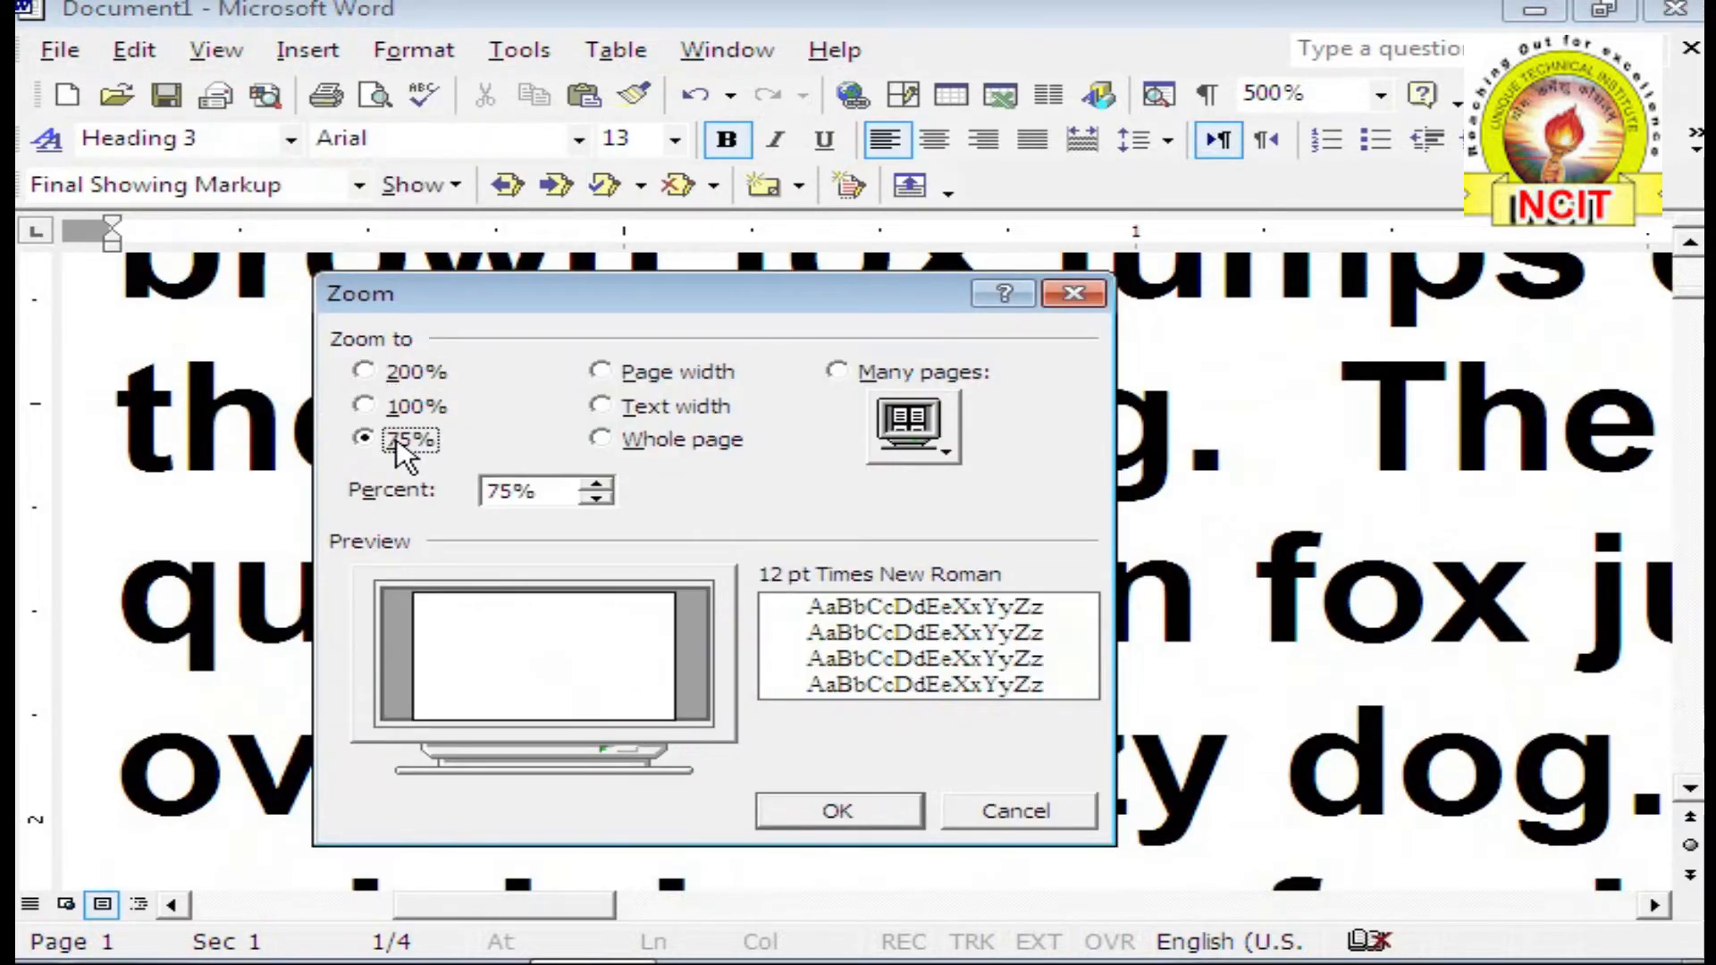
left_click(604, 501)
left_click(597, 500)
left_click(597, 499)
left_click(597, 500)
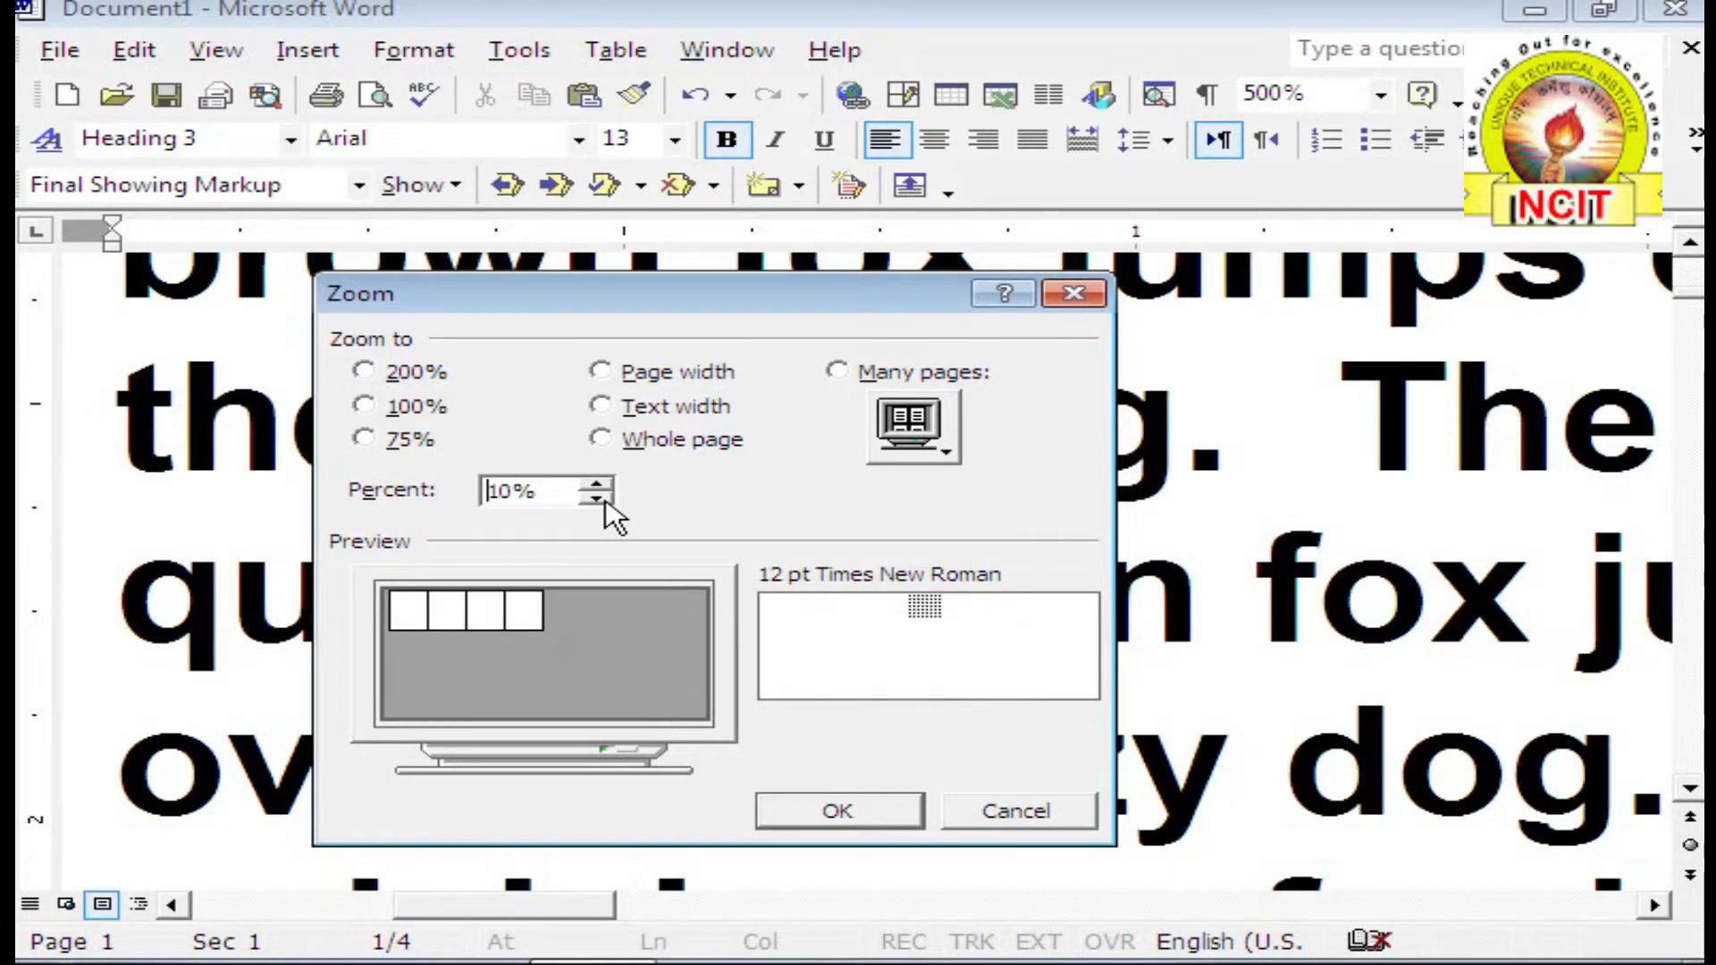
left_click_drag(539, 491, 460, 493)
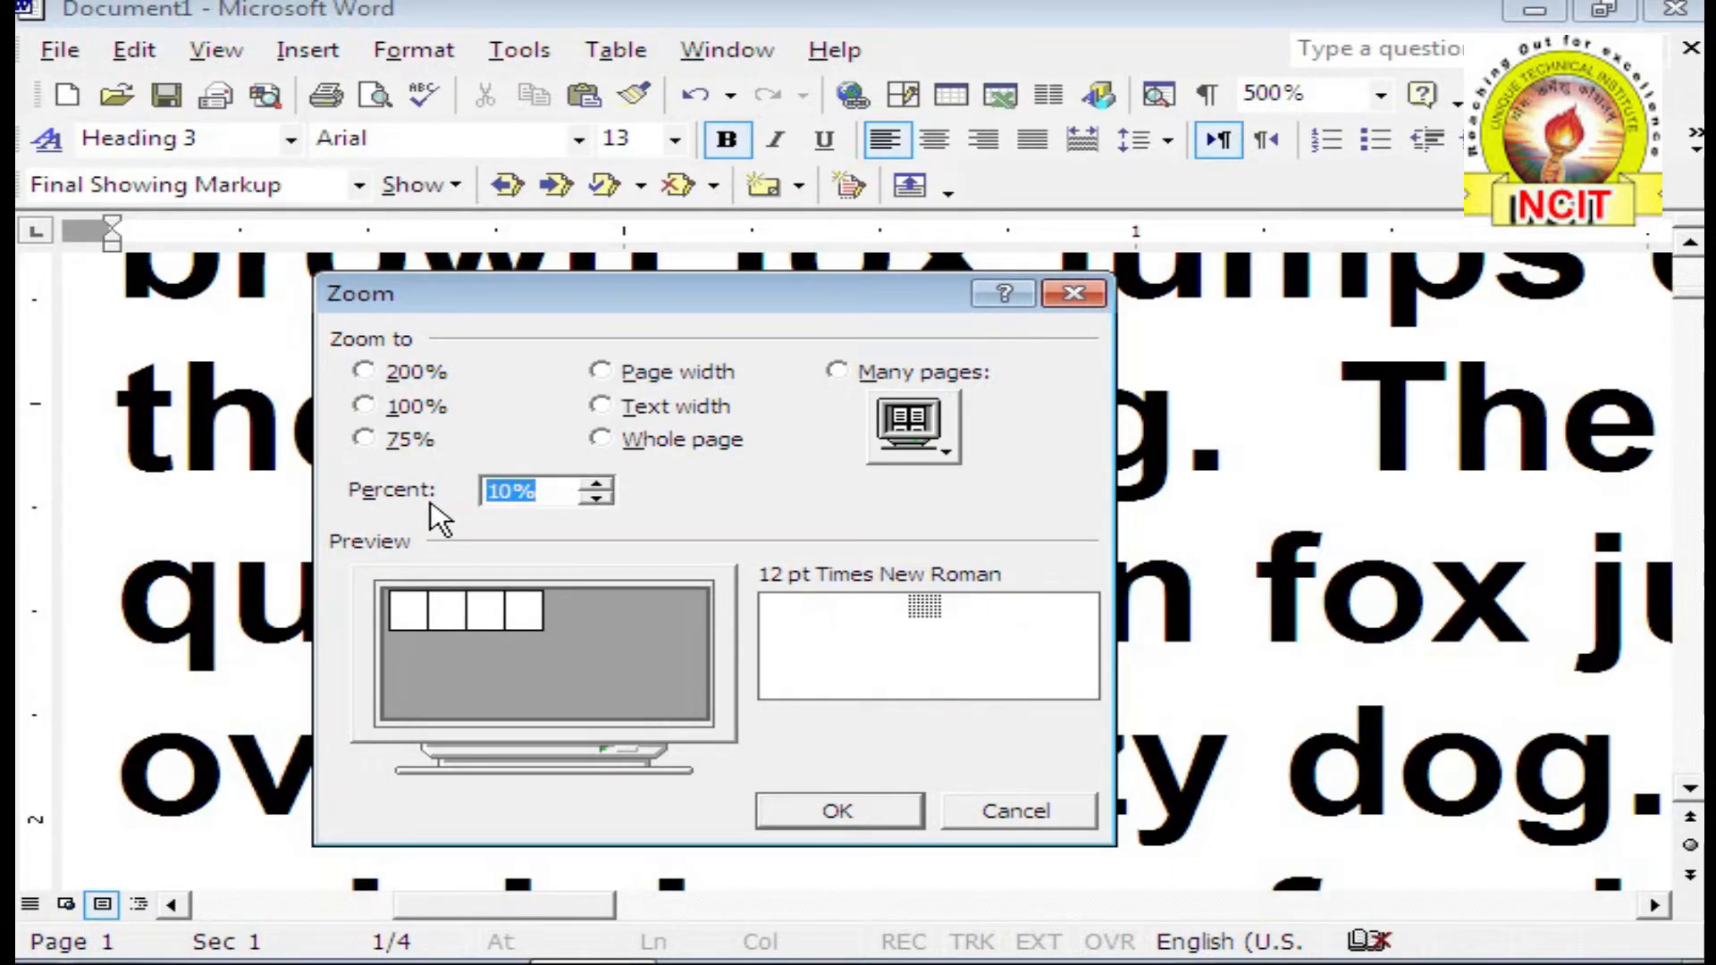
left_click(887, 810)
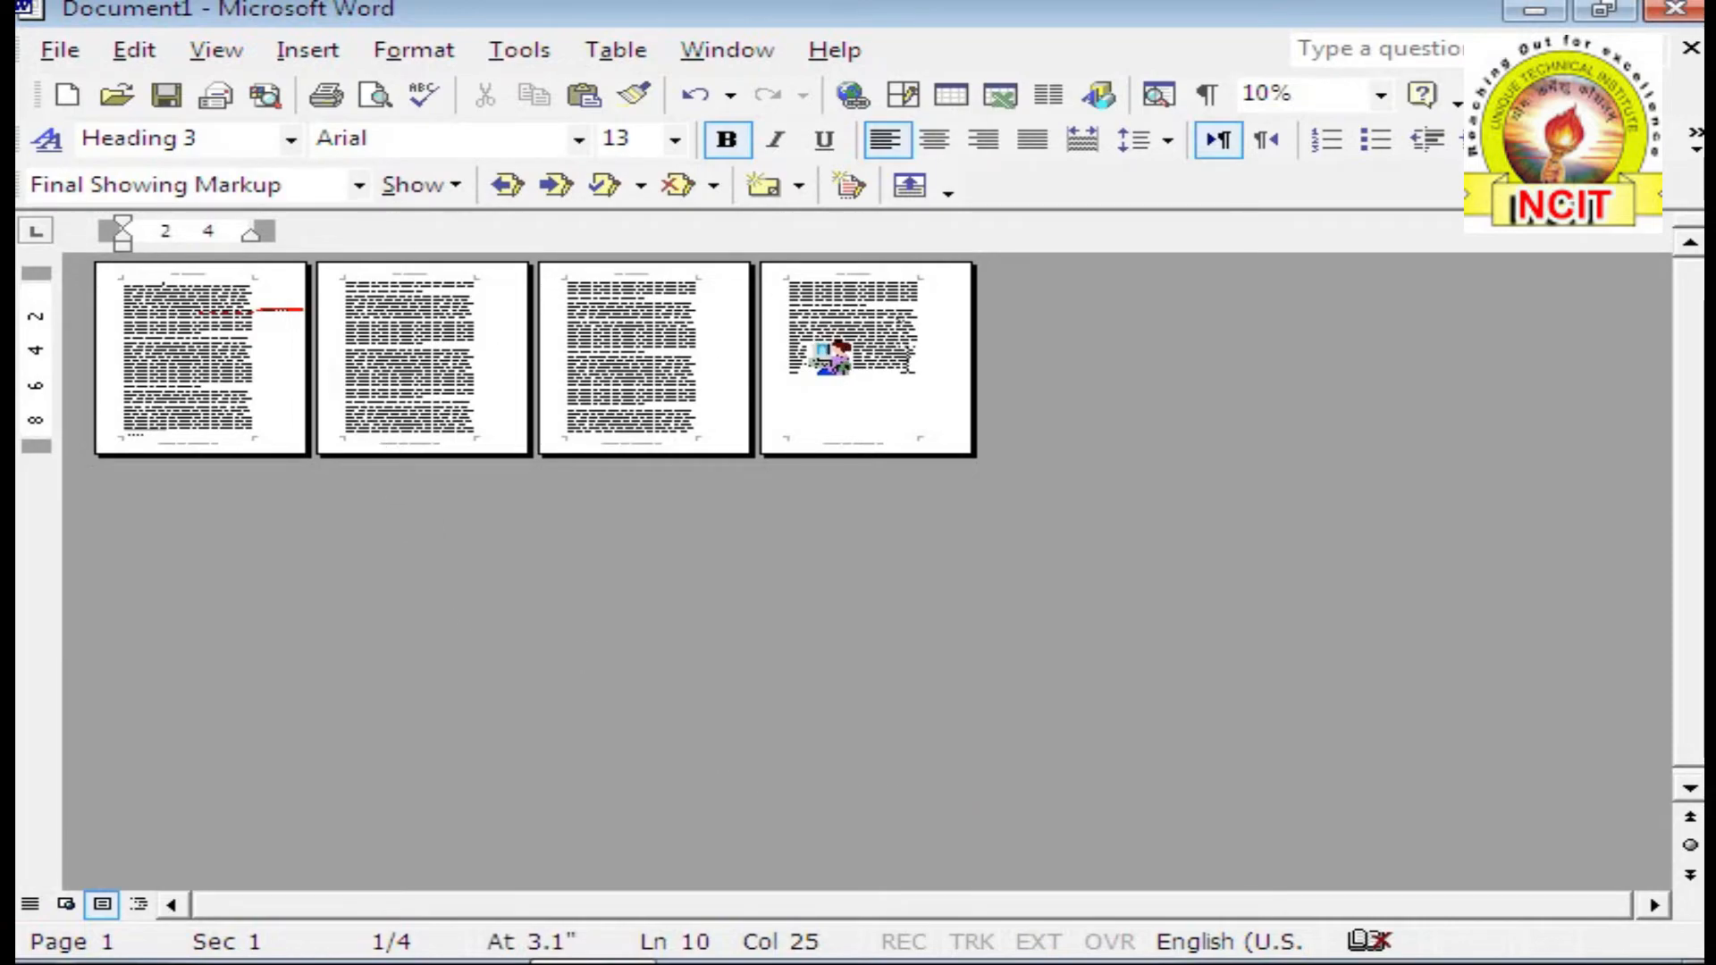
Step: Zoom the document to Page width
left_click(225, 48)
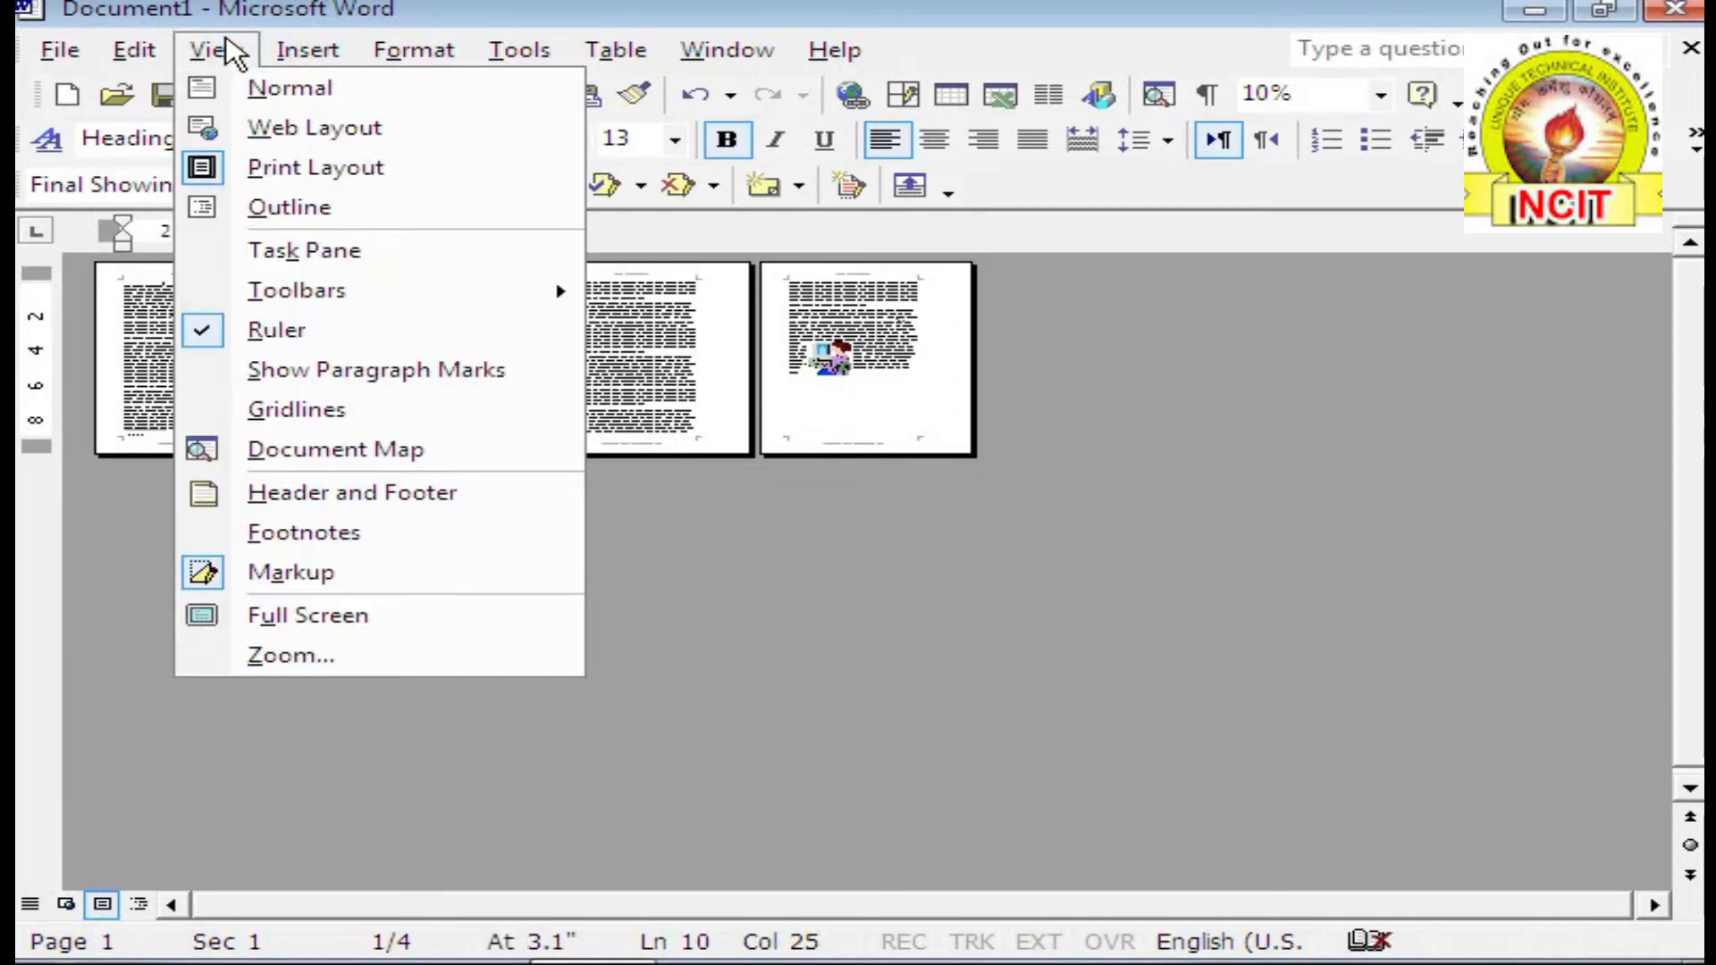
left_click(327, 659)
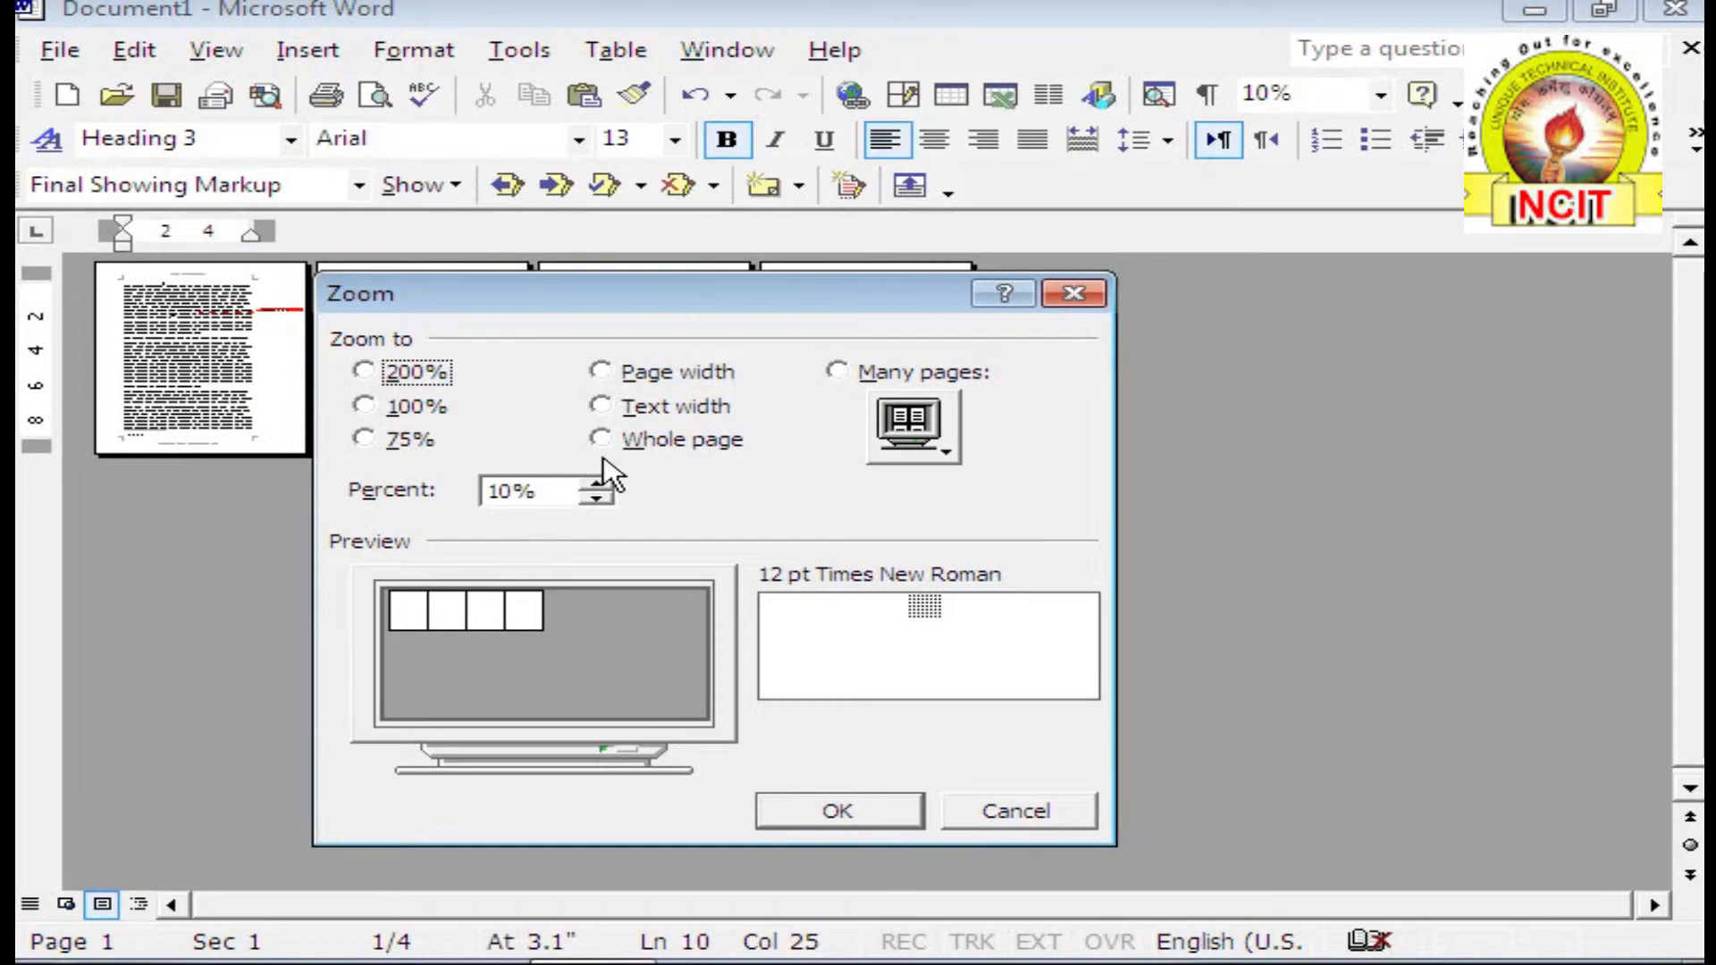
left_click(644, 386)
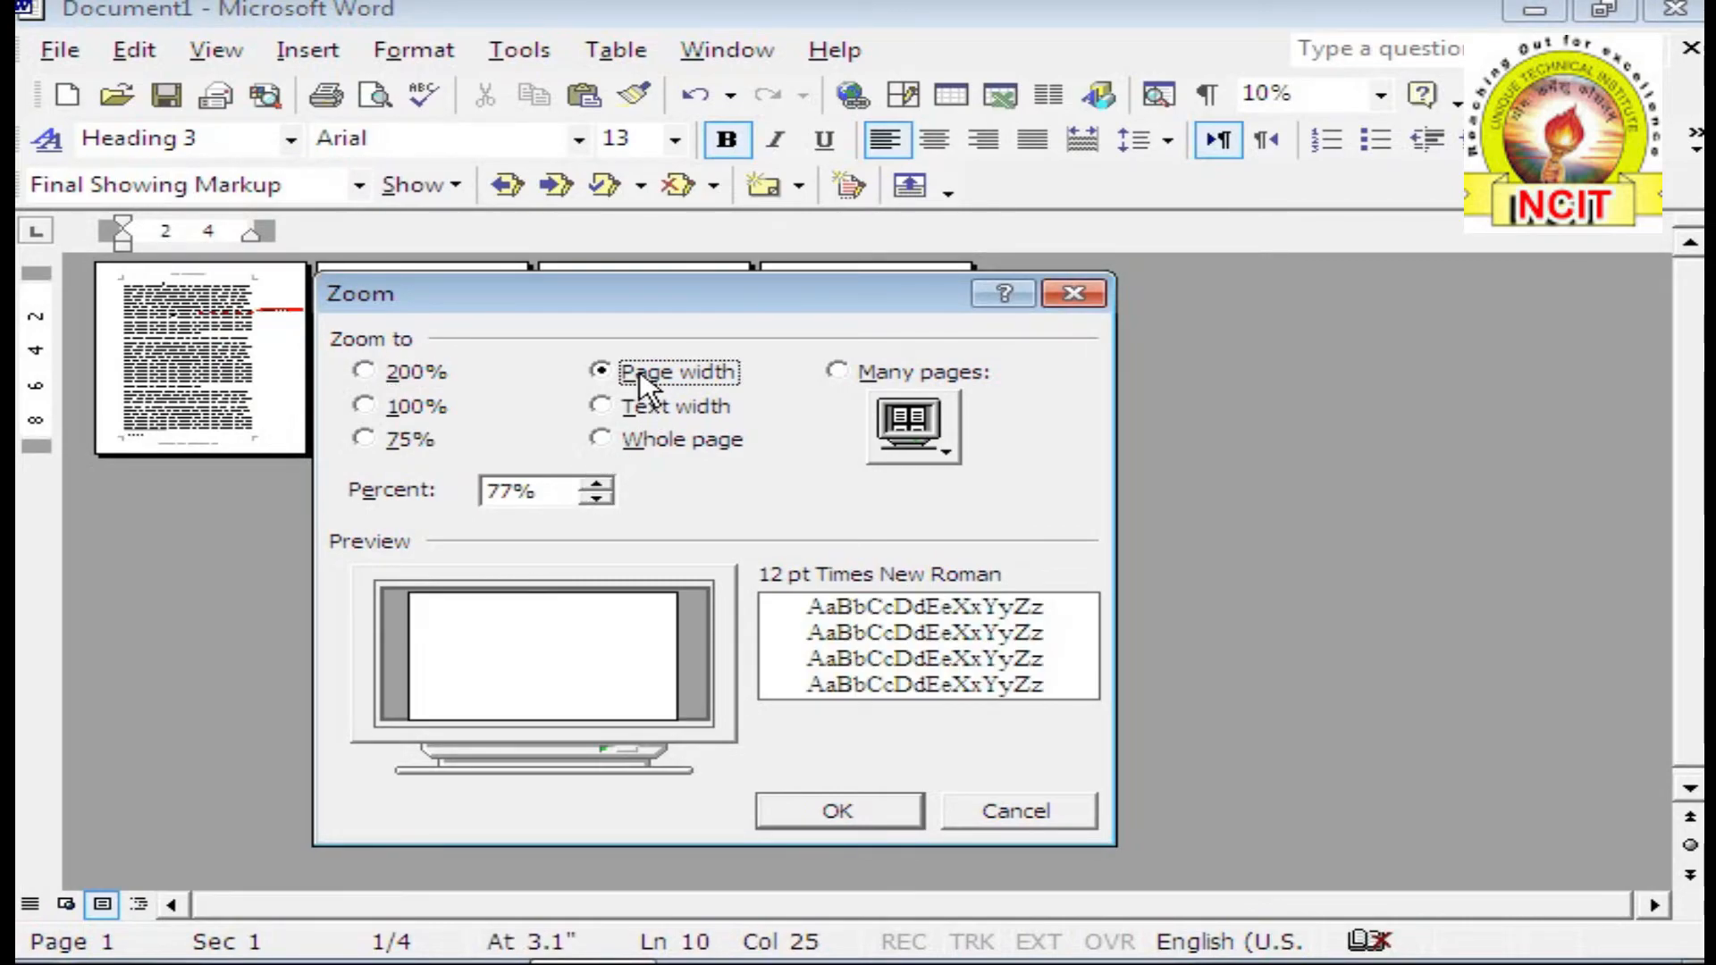
left_click(840, 813)
Step: Zoom the document to Text width
left_click(216, 50)
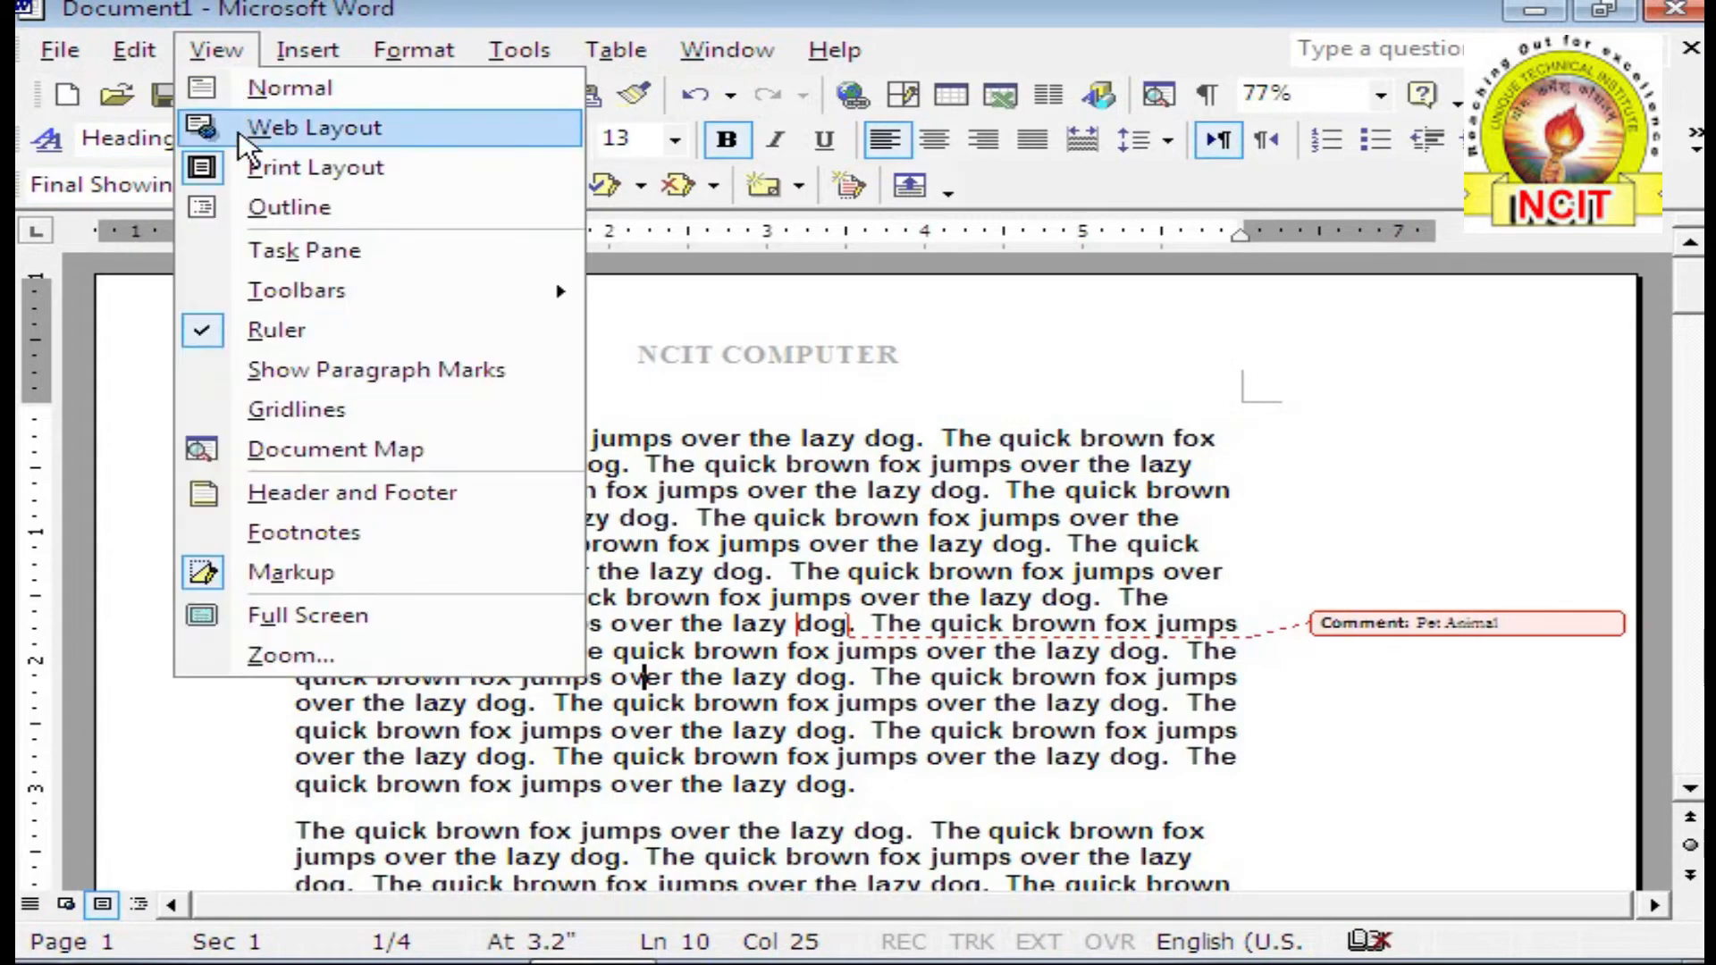
left_click(344, 655)
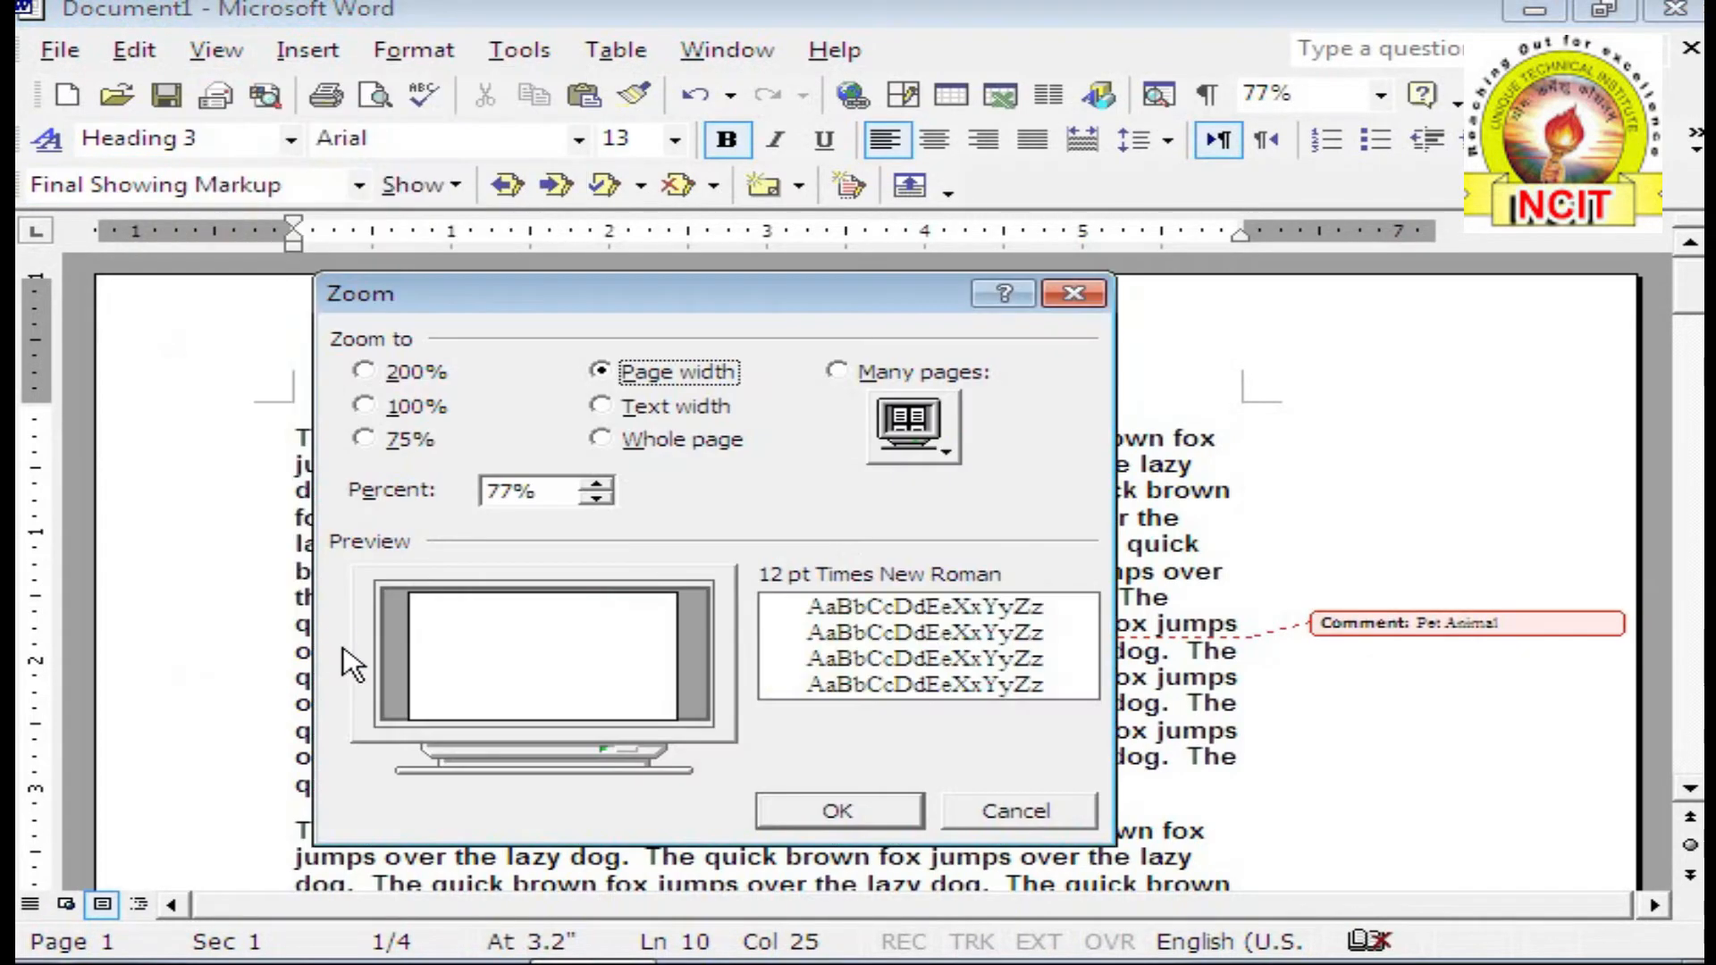
left_click(651, 407)
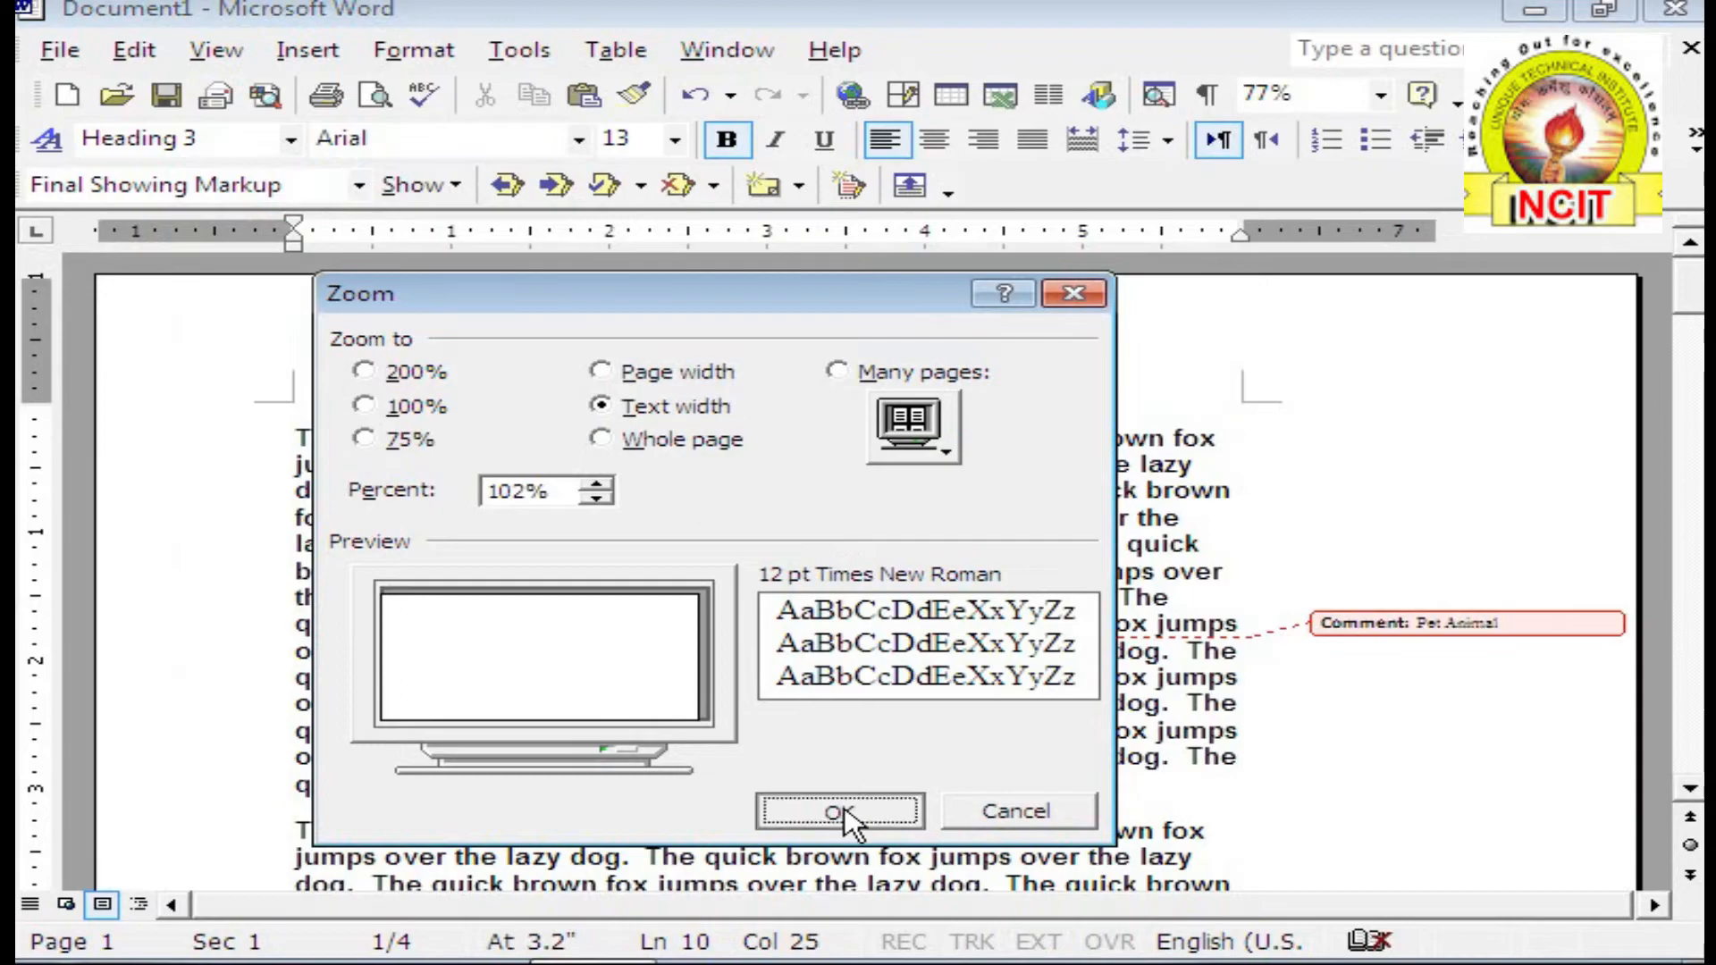
left_click(843, 807)
Step: Zoom the document to Whole page
left_click(216, 50)
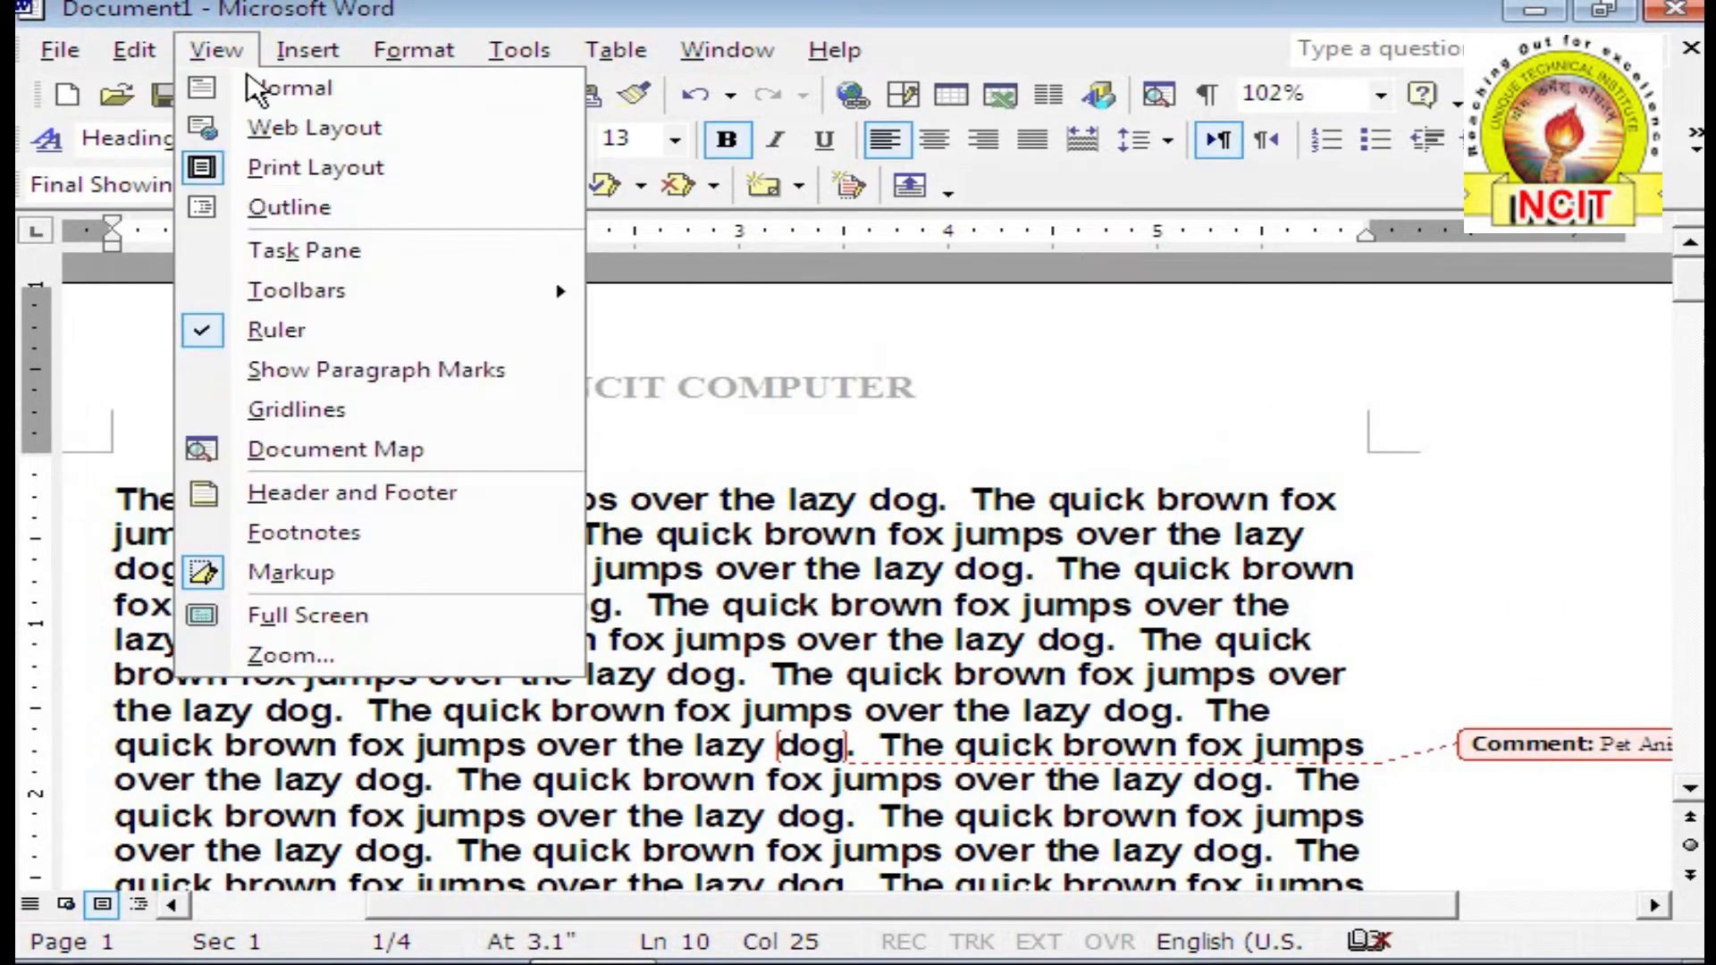
left_click(371, 660)
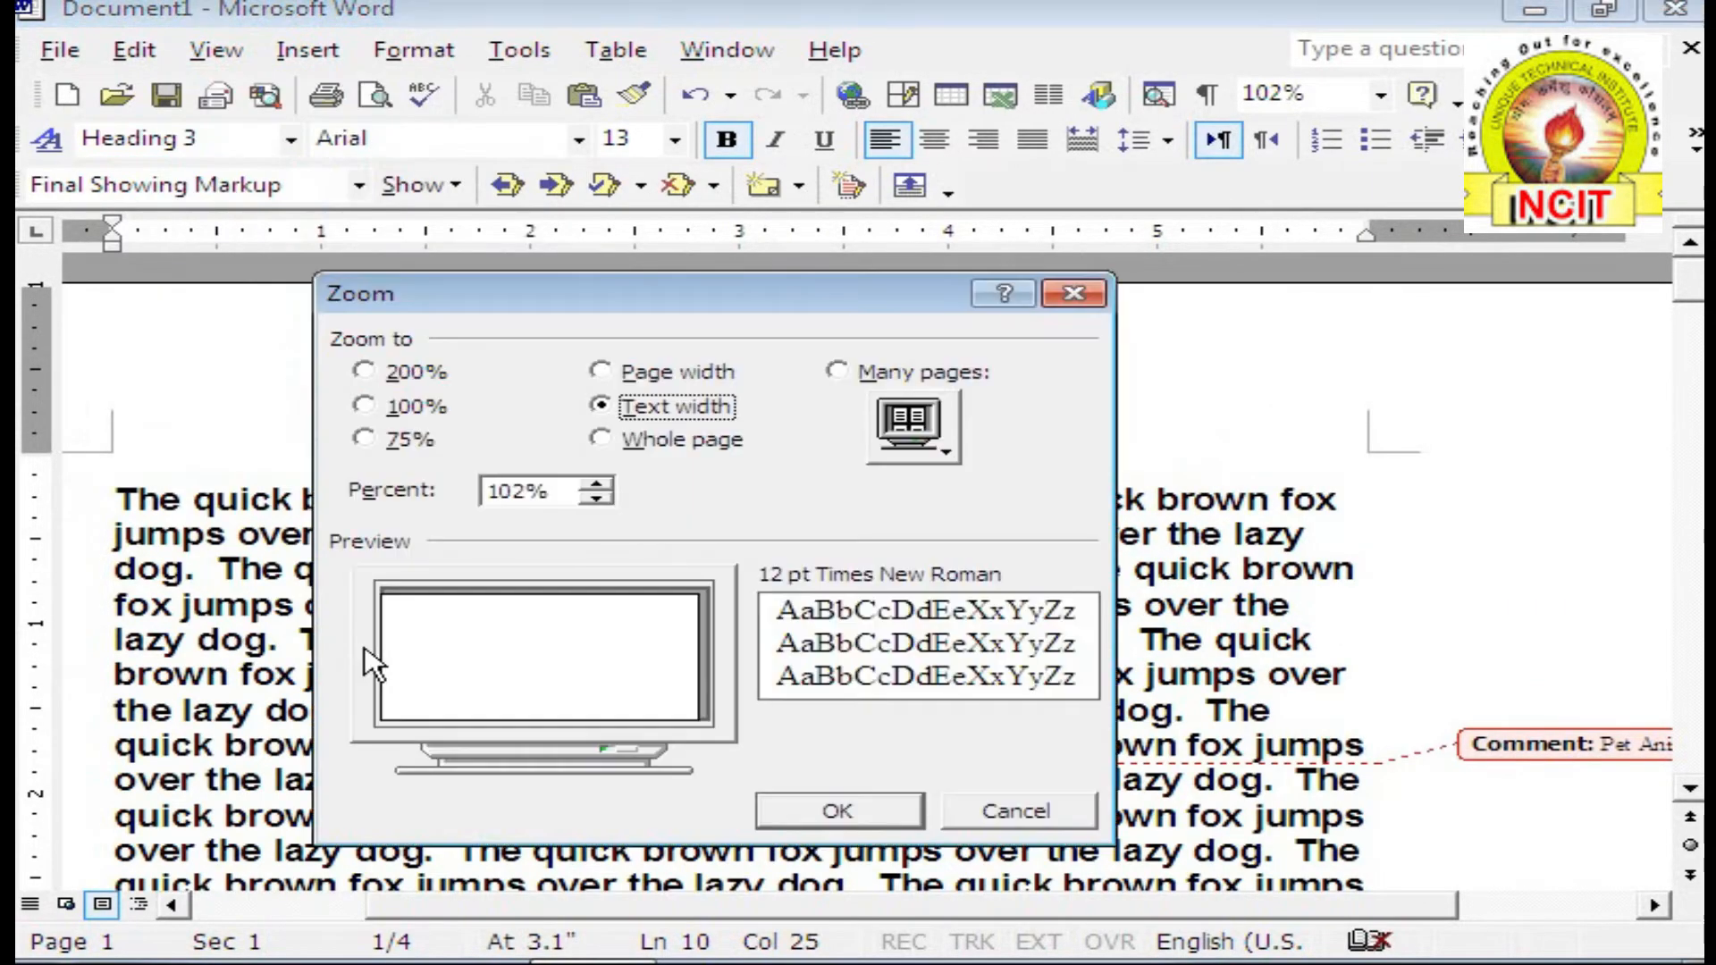
left_click(664, 449)
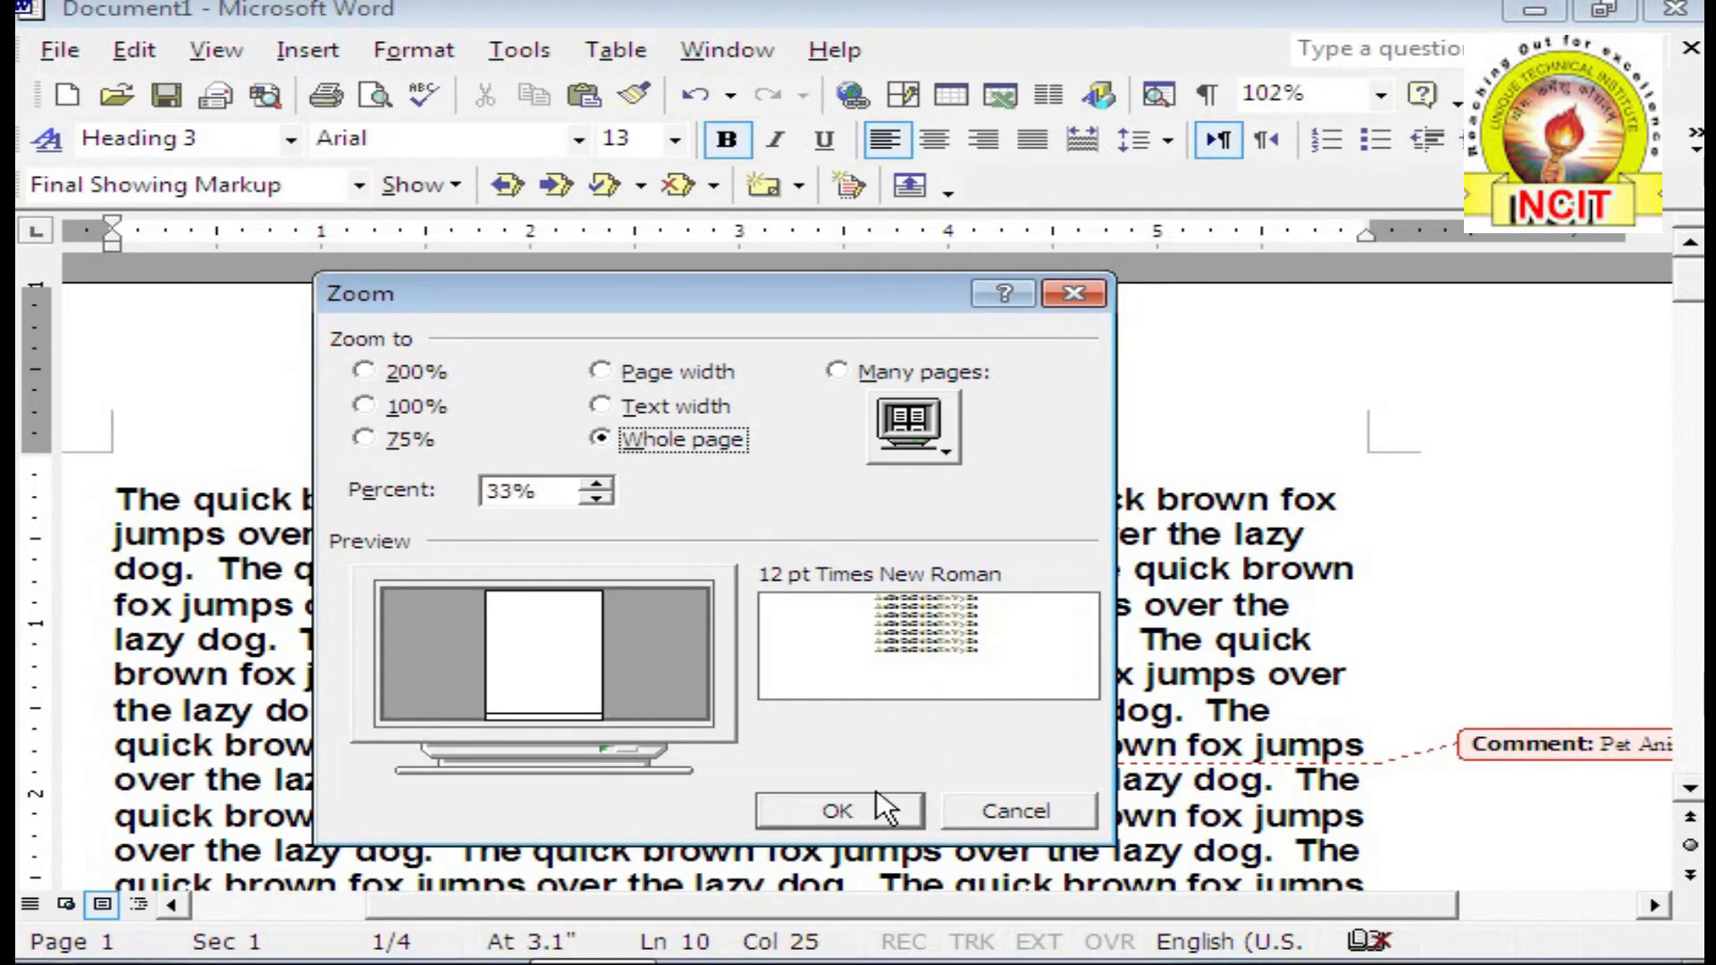
left_click(838, 811)
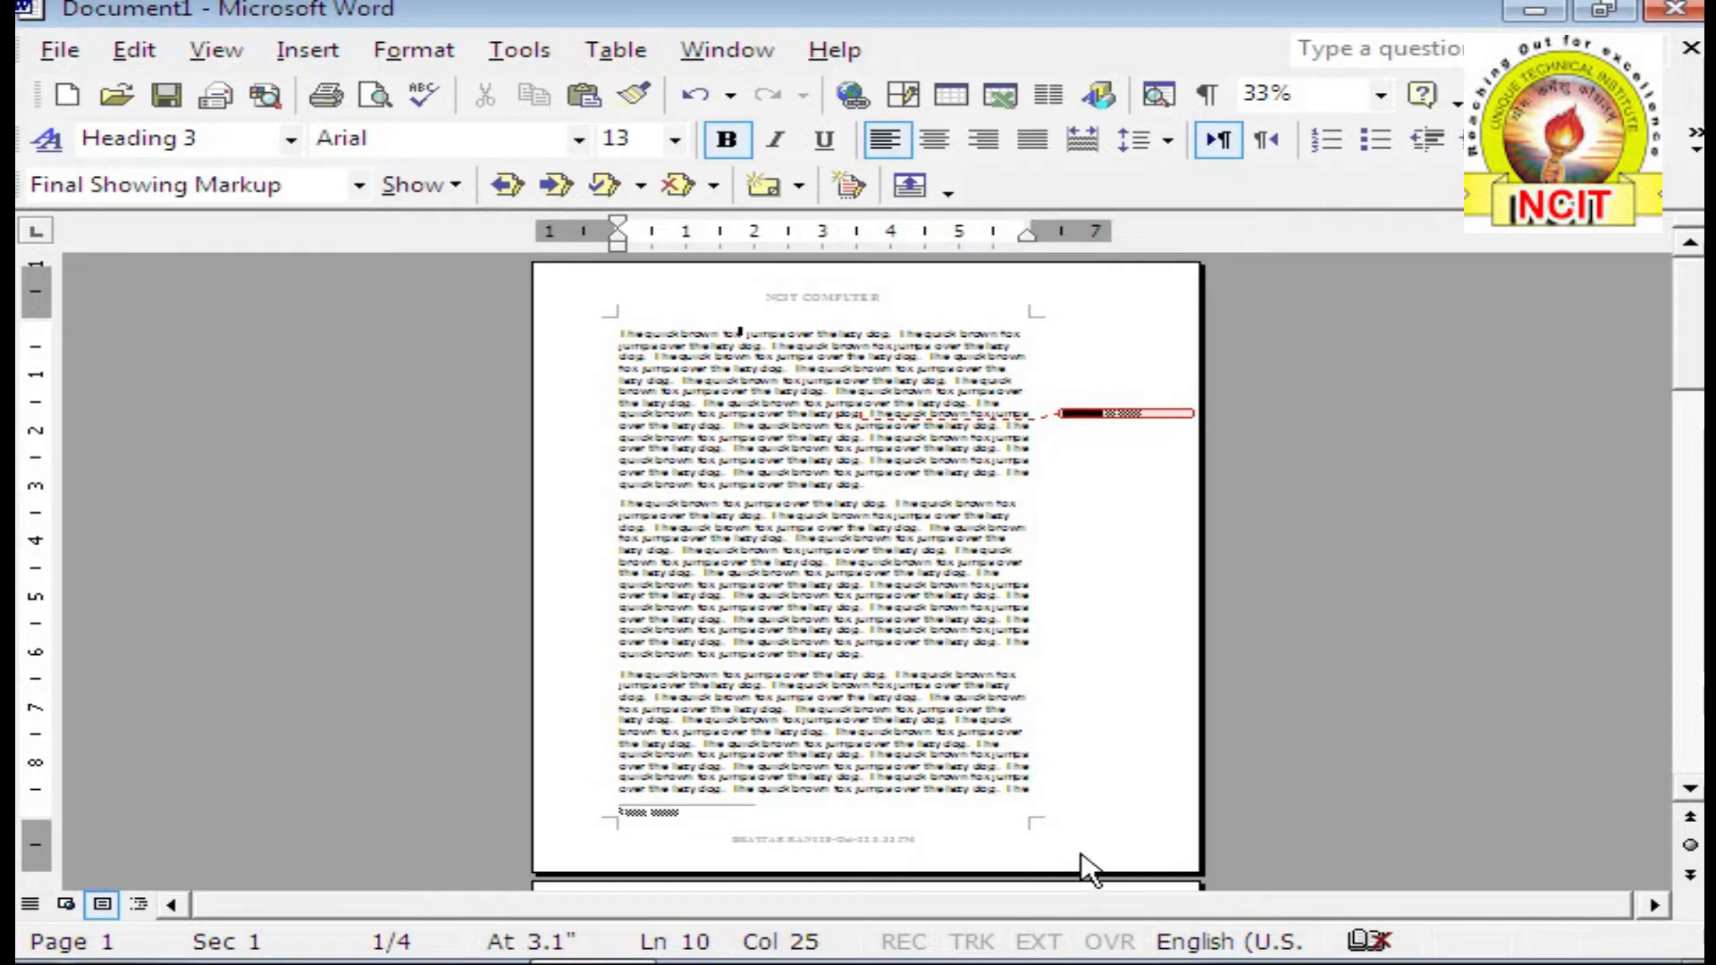
Step: Zoom out with the Many pages option to see the document's pages side by side
left_click(217, 50)
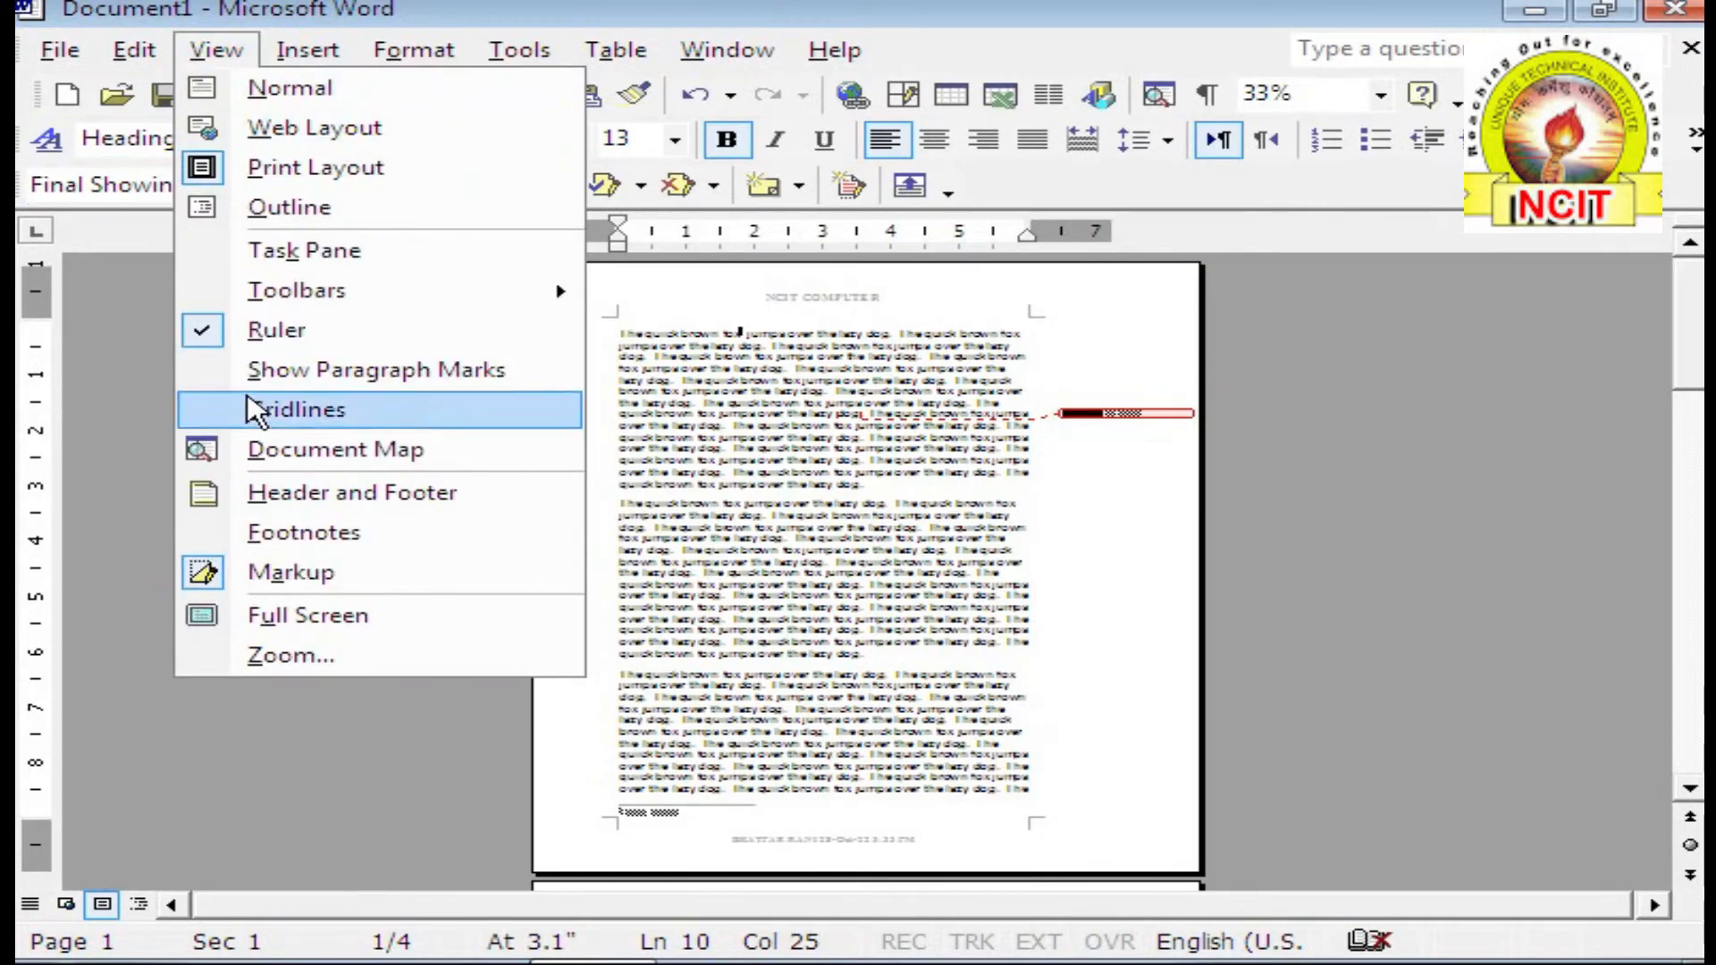
left_click(300, 658)
left_click(840, 372)
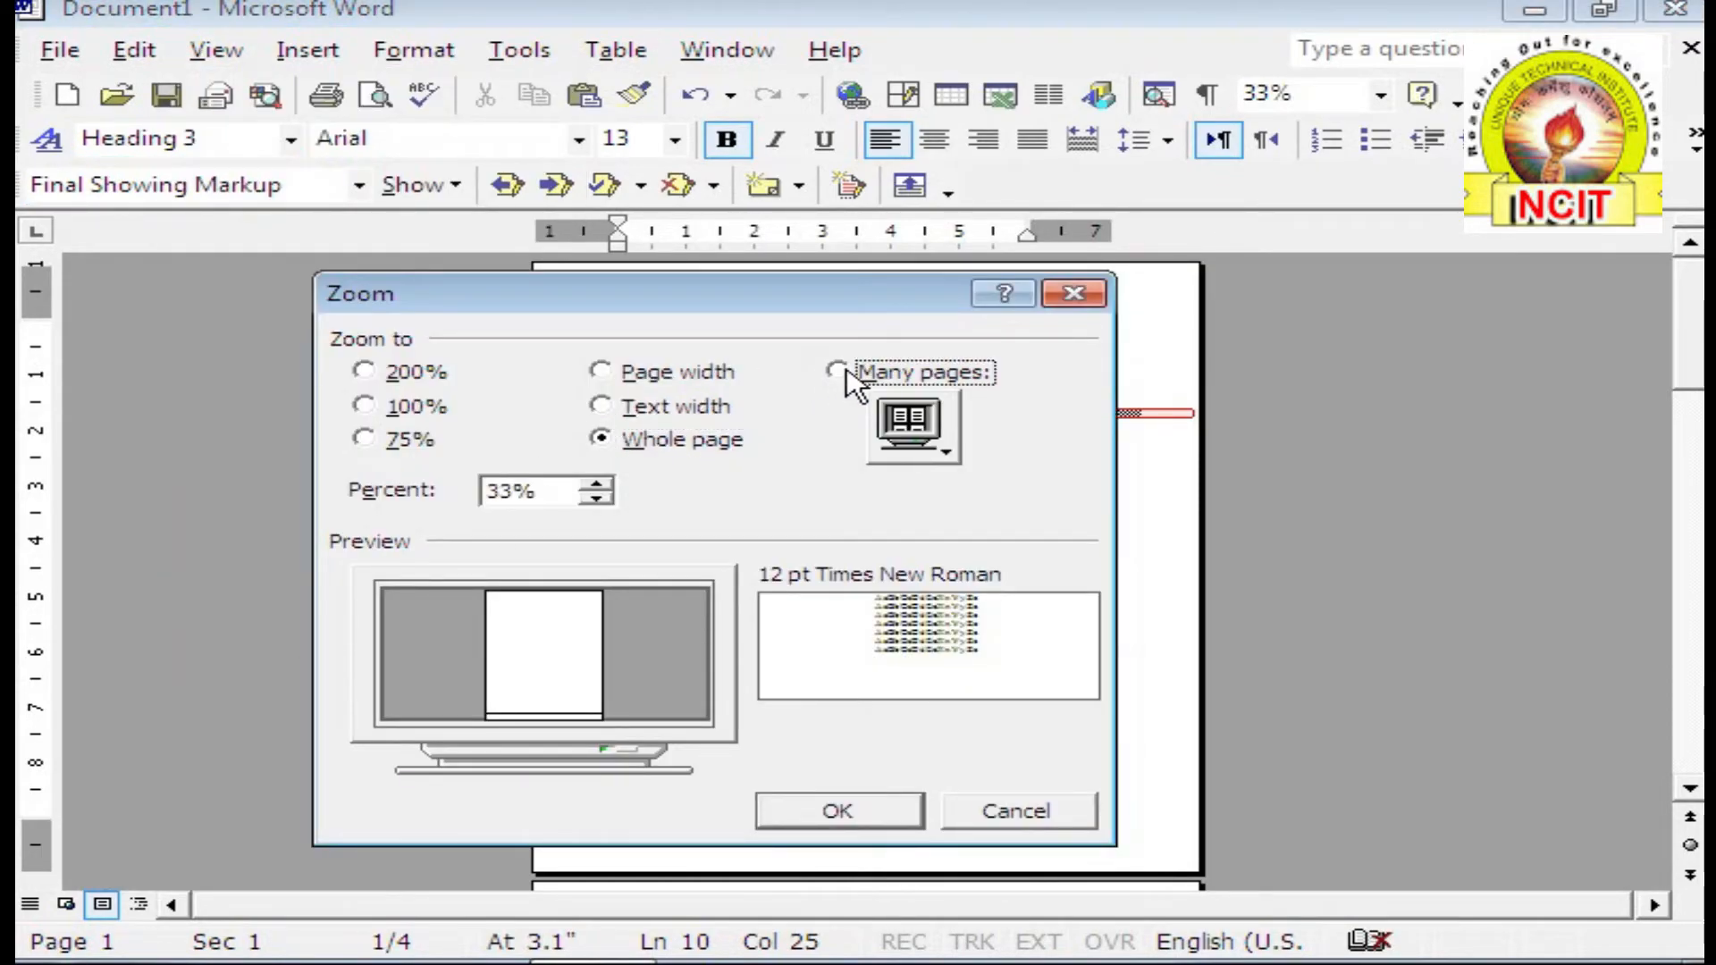
left_click(836, 811)
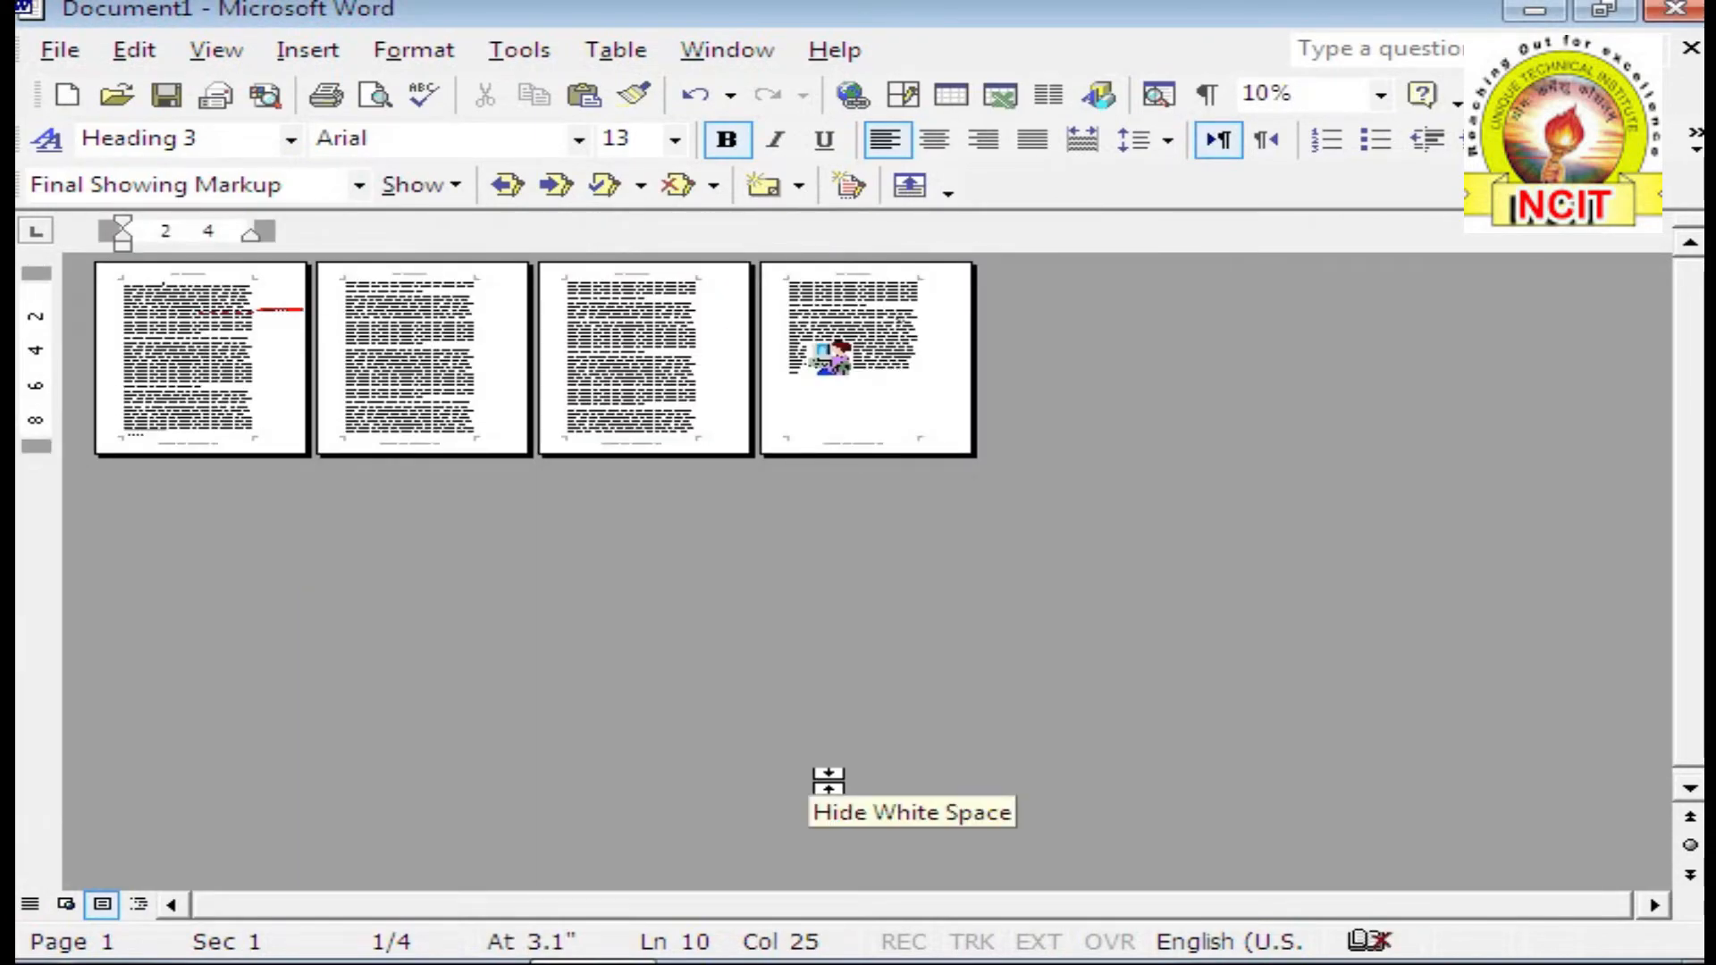
Step: Return the document to the 100% zoom preset
left_click(217, 51)
left_click(286, 656)
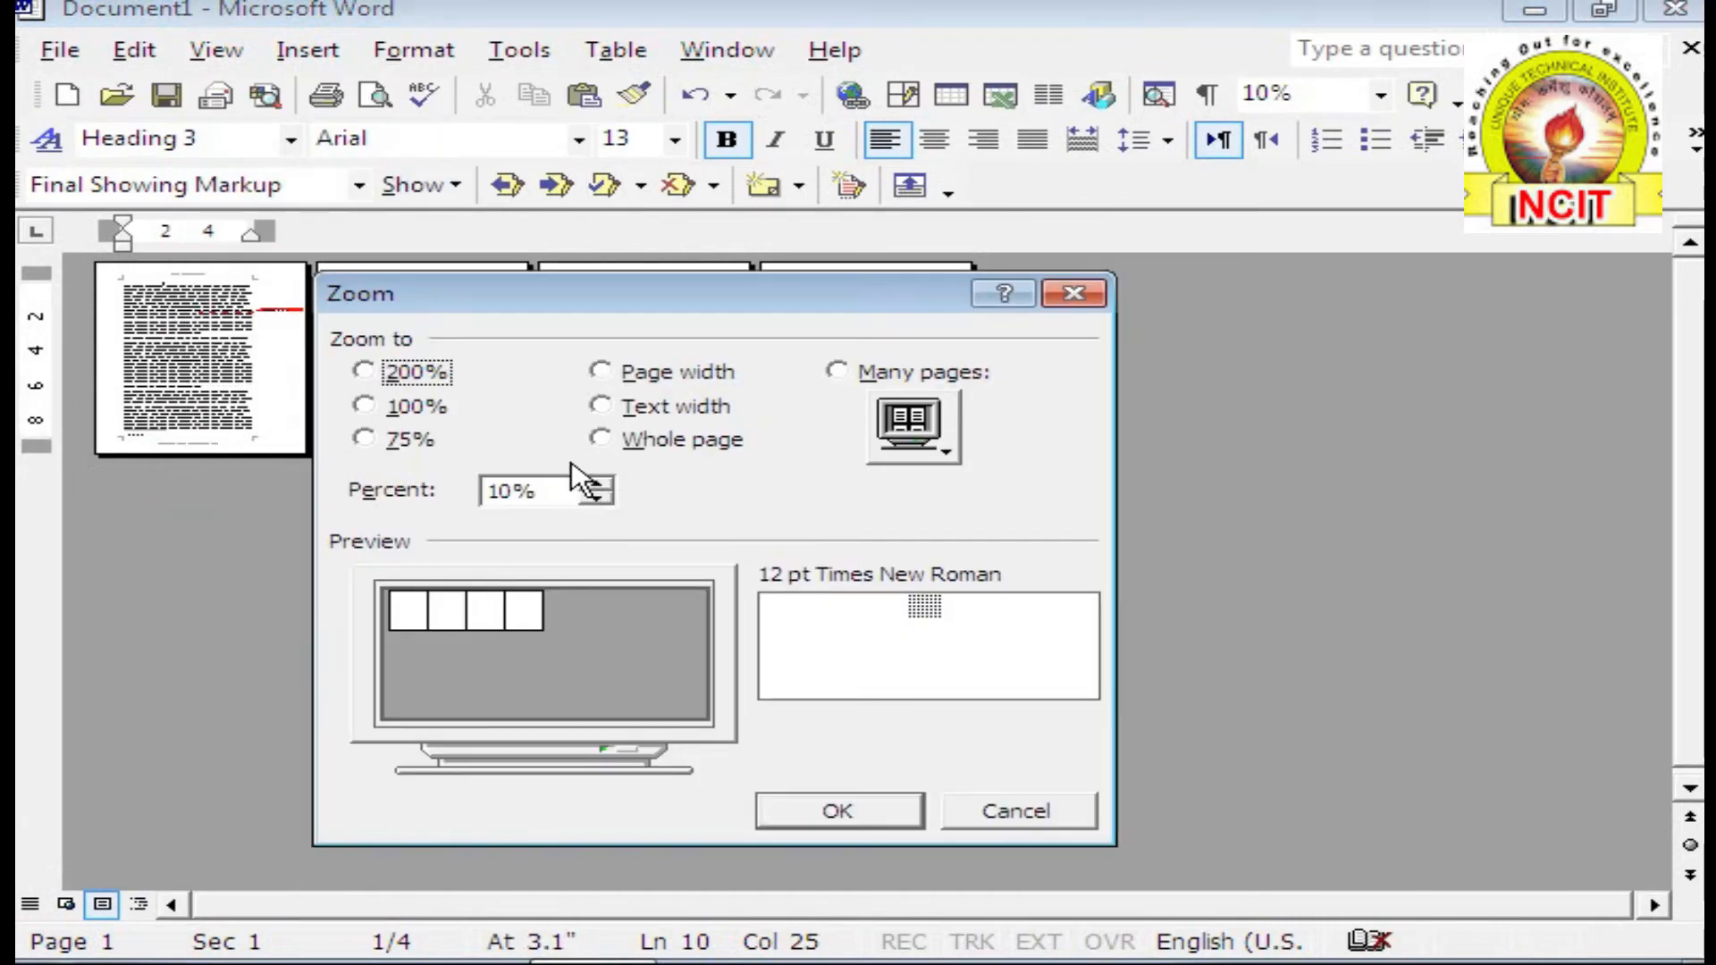
left_click(418, 409)
left_click(860, 815)
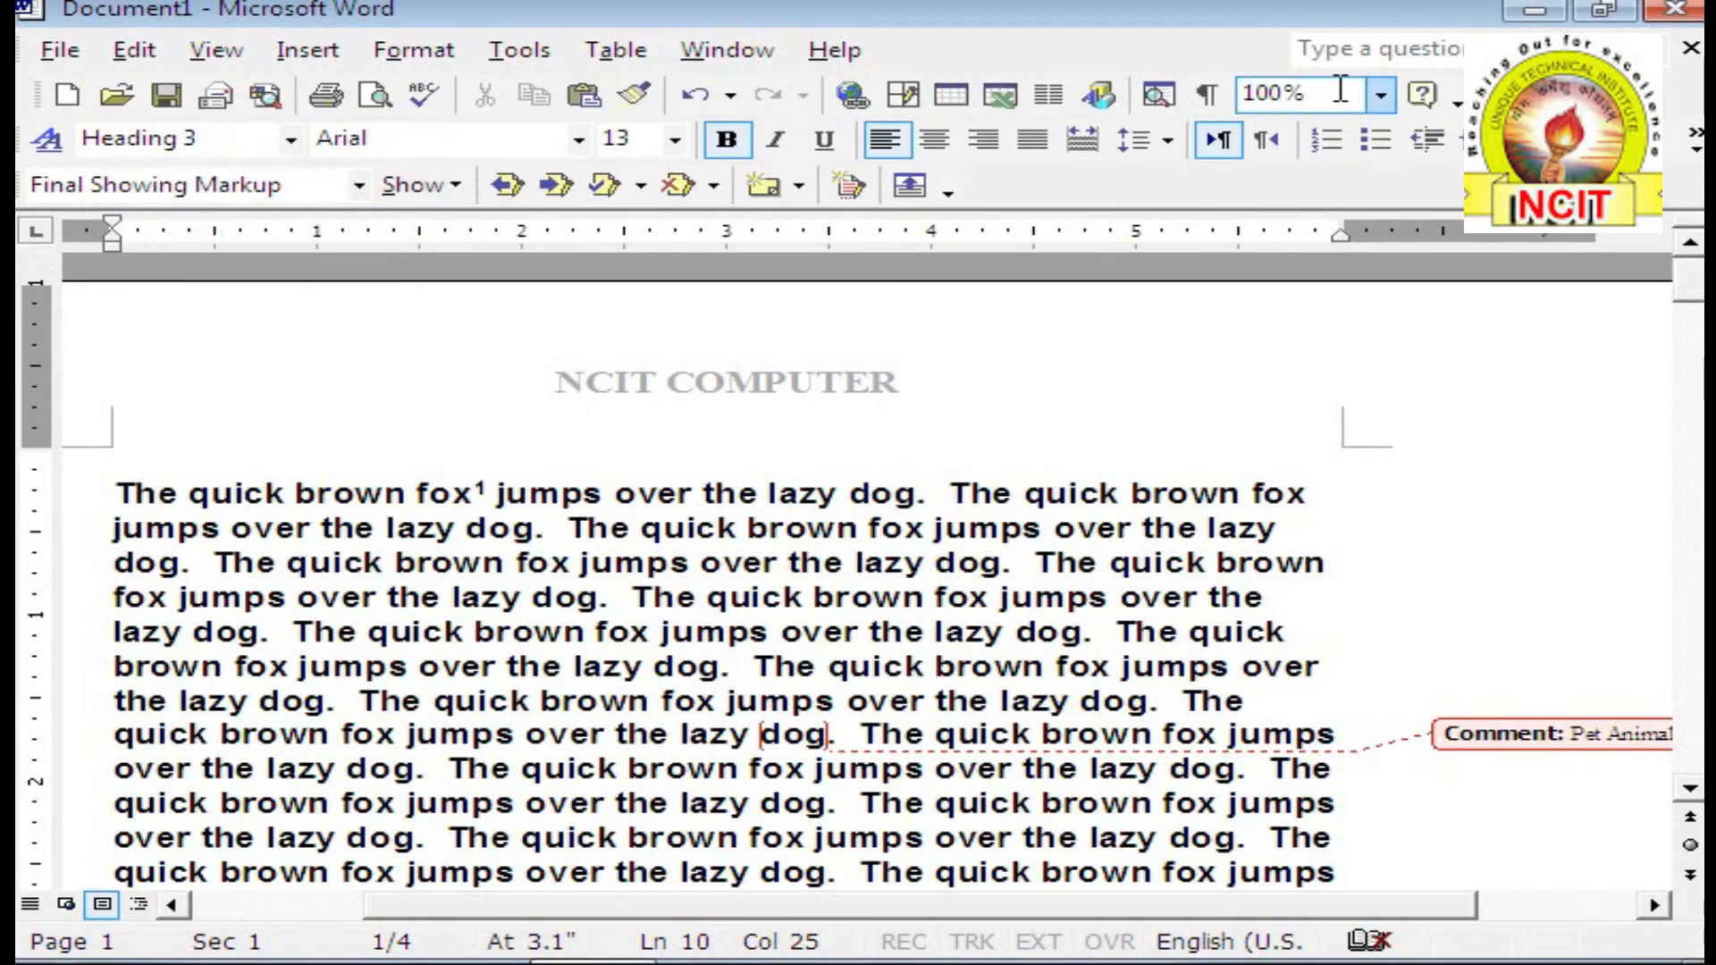
Step: View the document with the Two Pages zoom, then restore 100% and place the cursor in "jumps" in line 3
left_click(1376, 95)
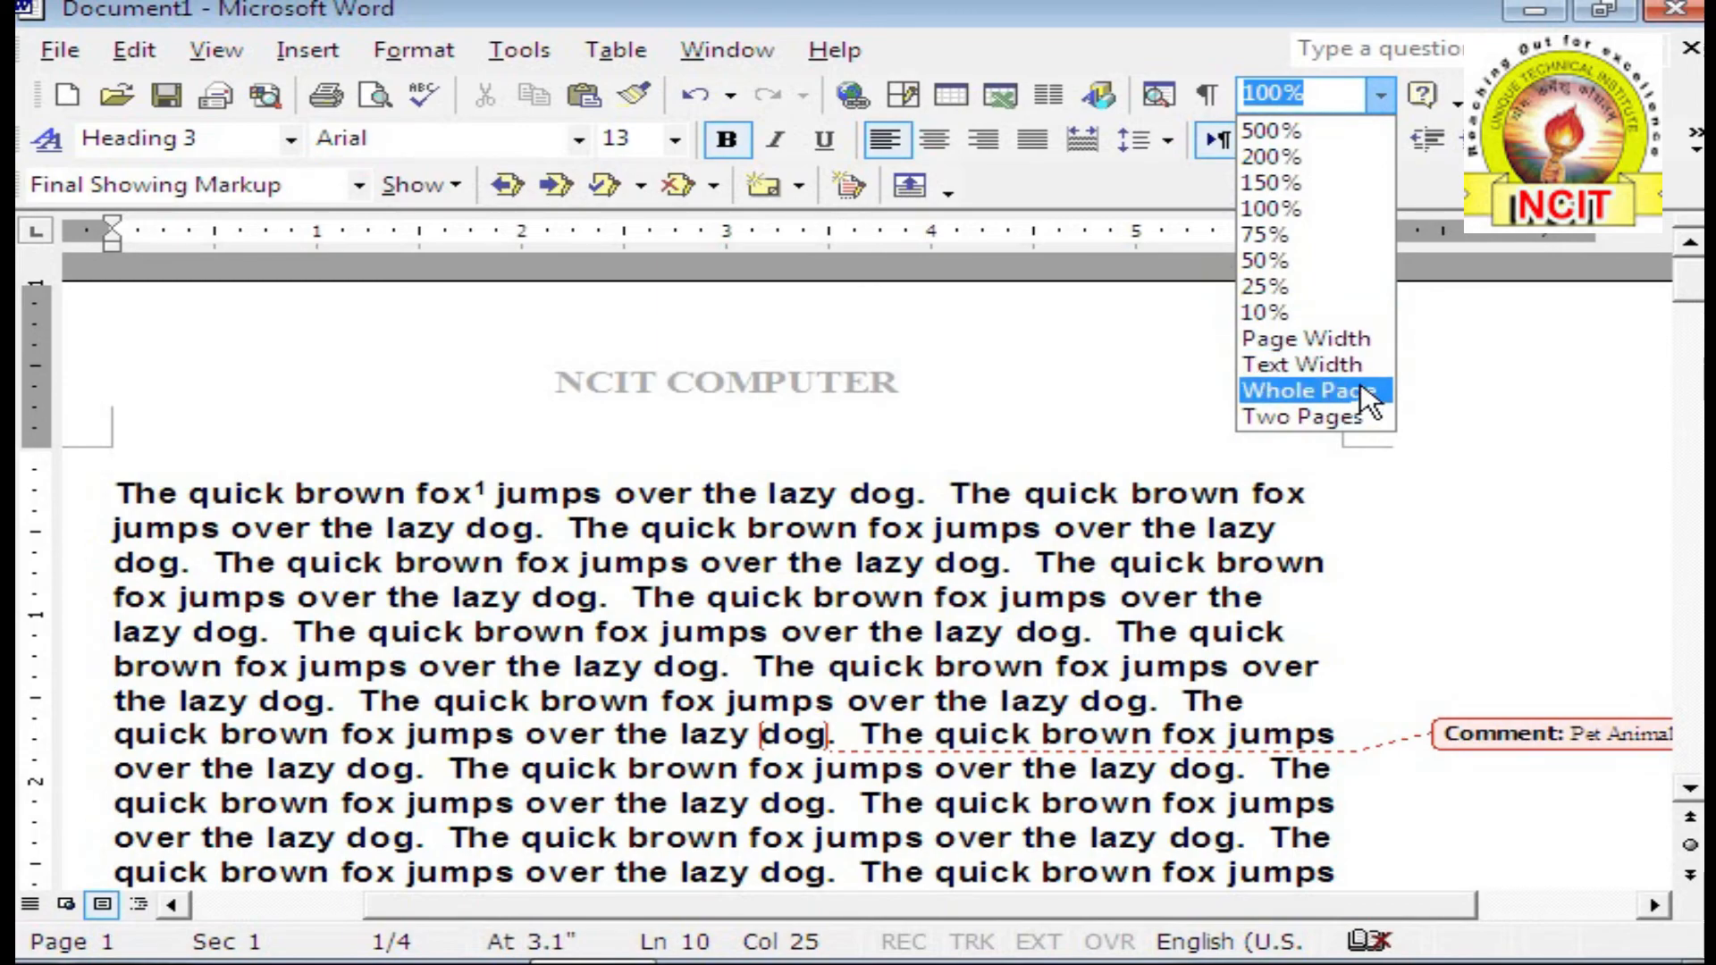
left_click(1290, 415)
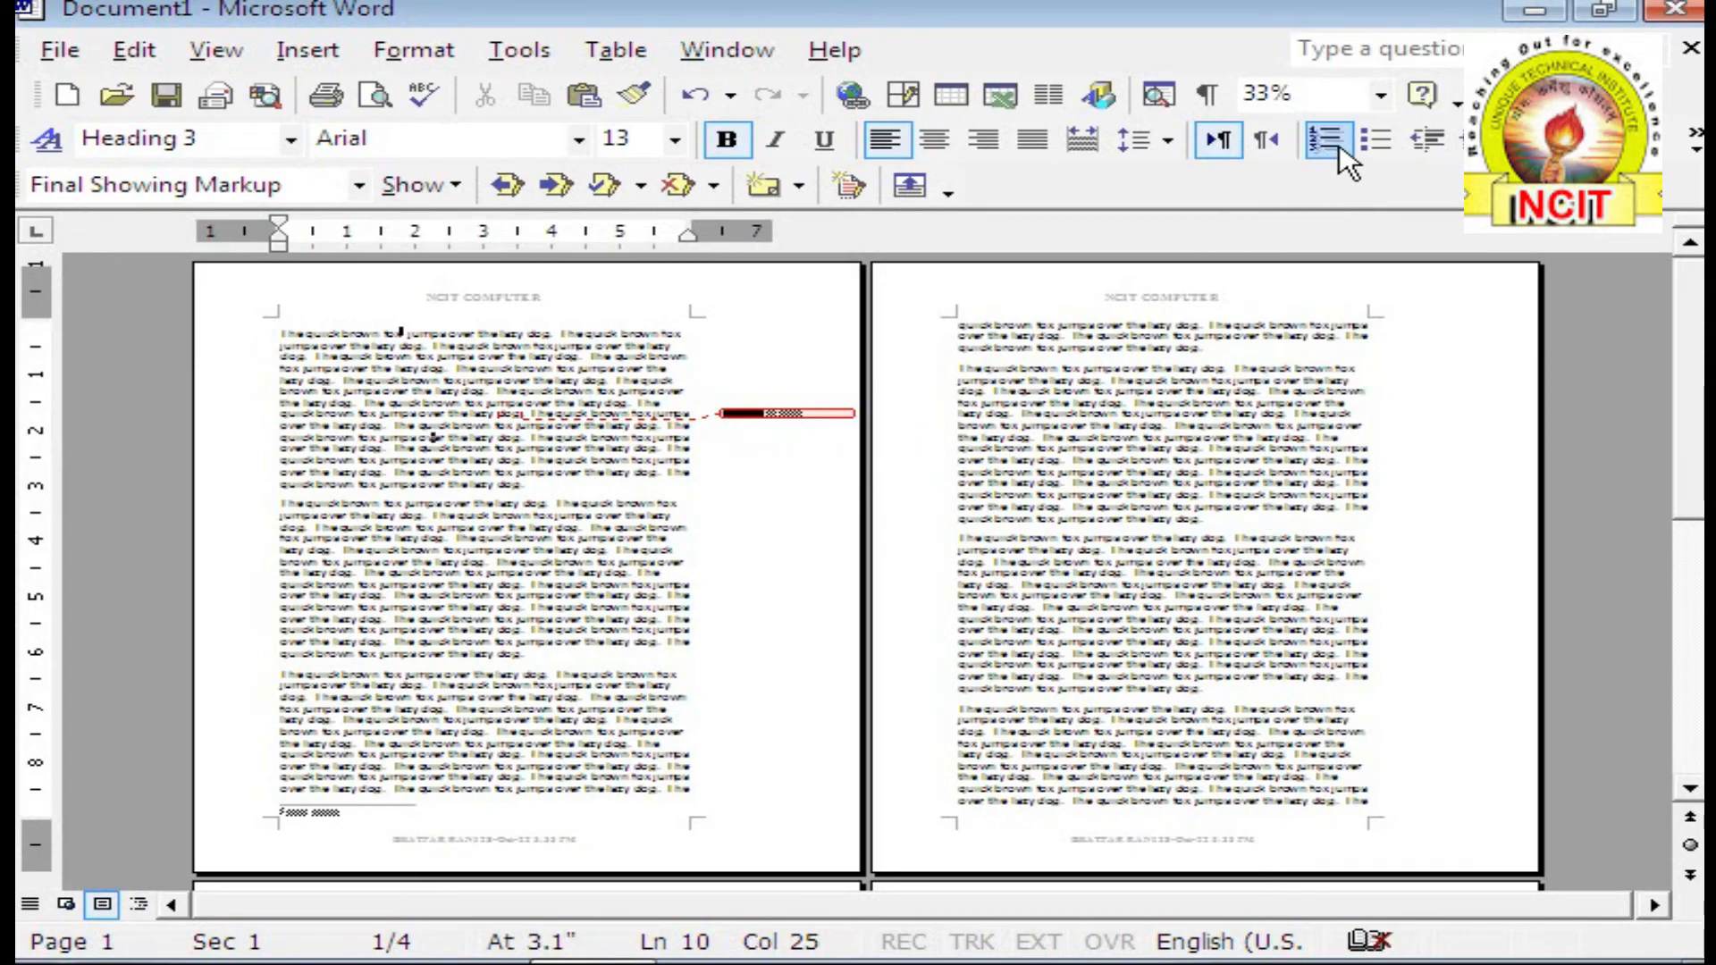
left_click(1380, 98)
left_click(1271, 209)
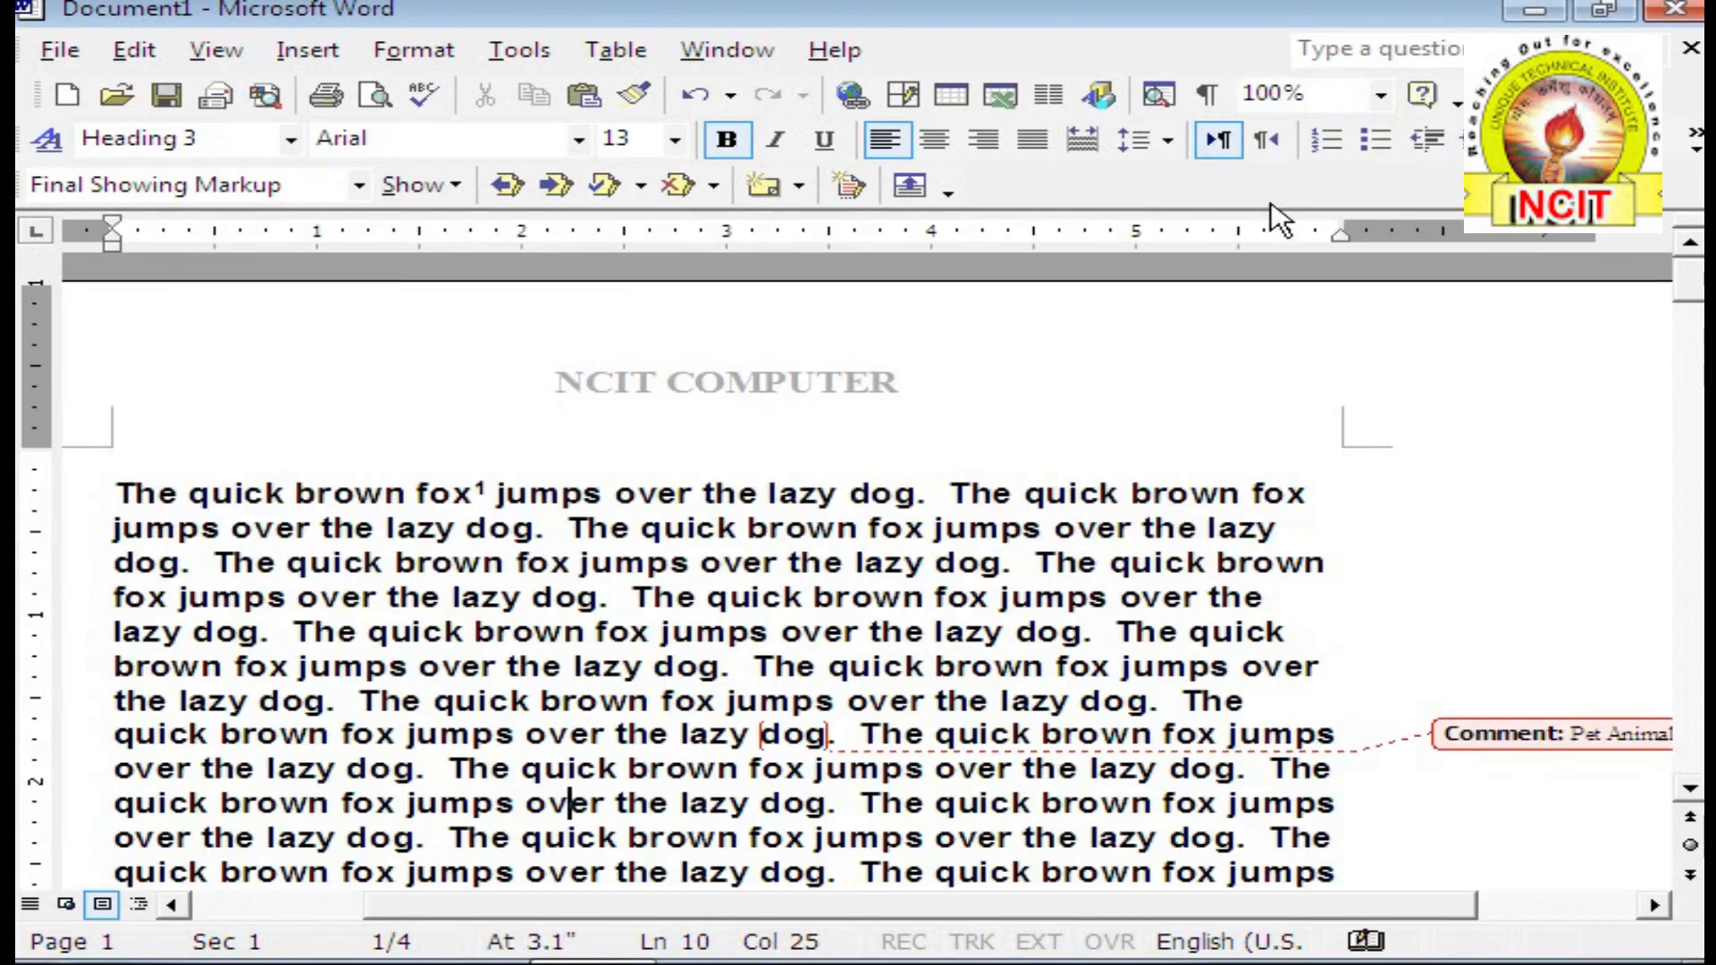
left_click(615, 563)
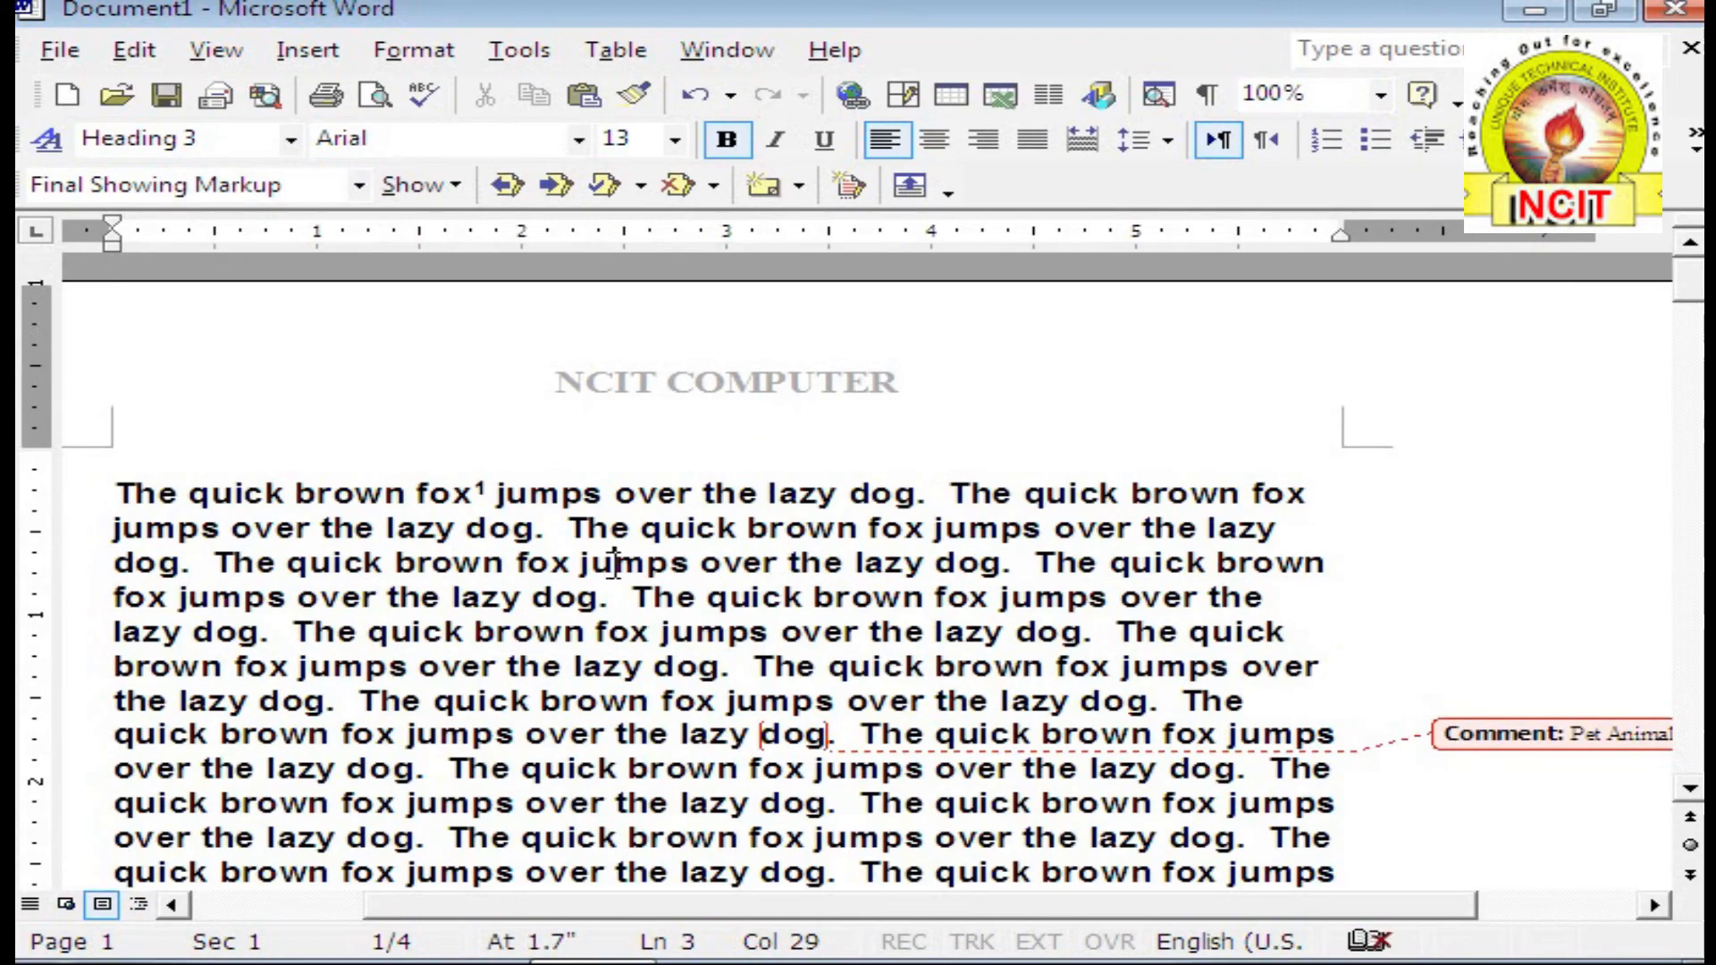
Step: Bring up the View options for the document
left_click(214, 51)
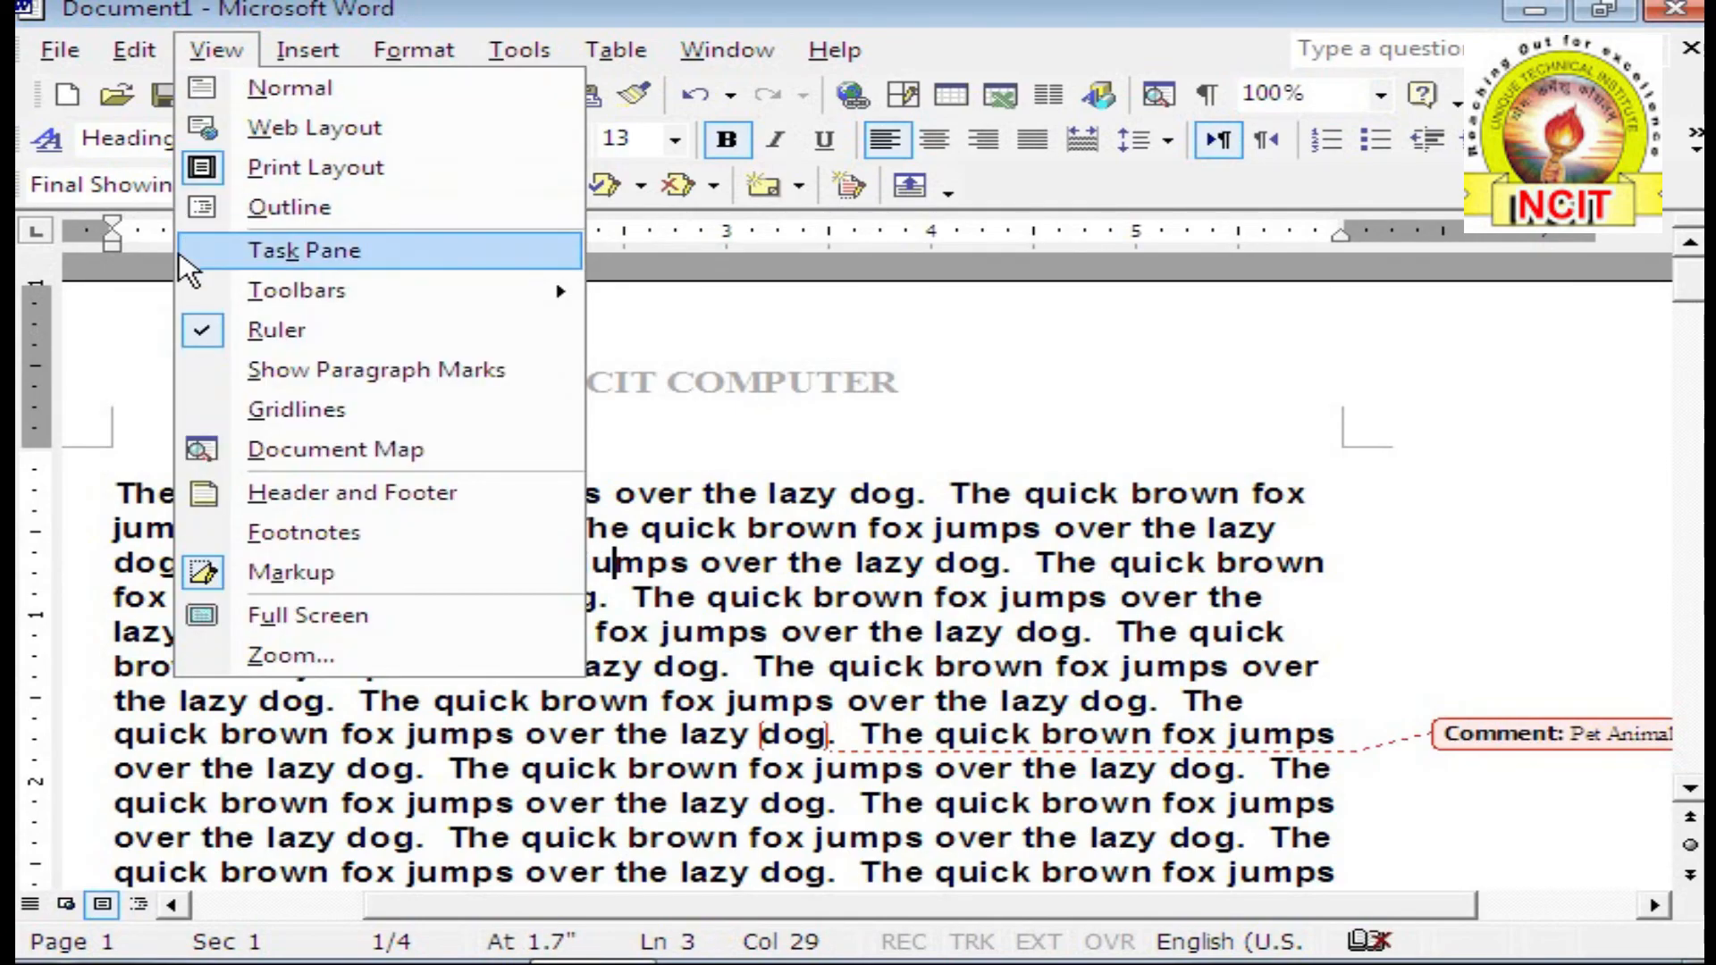